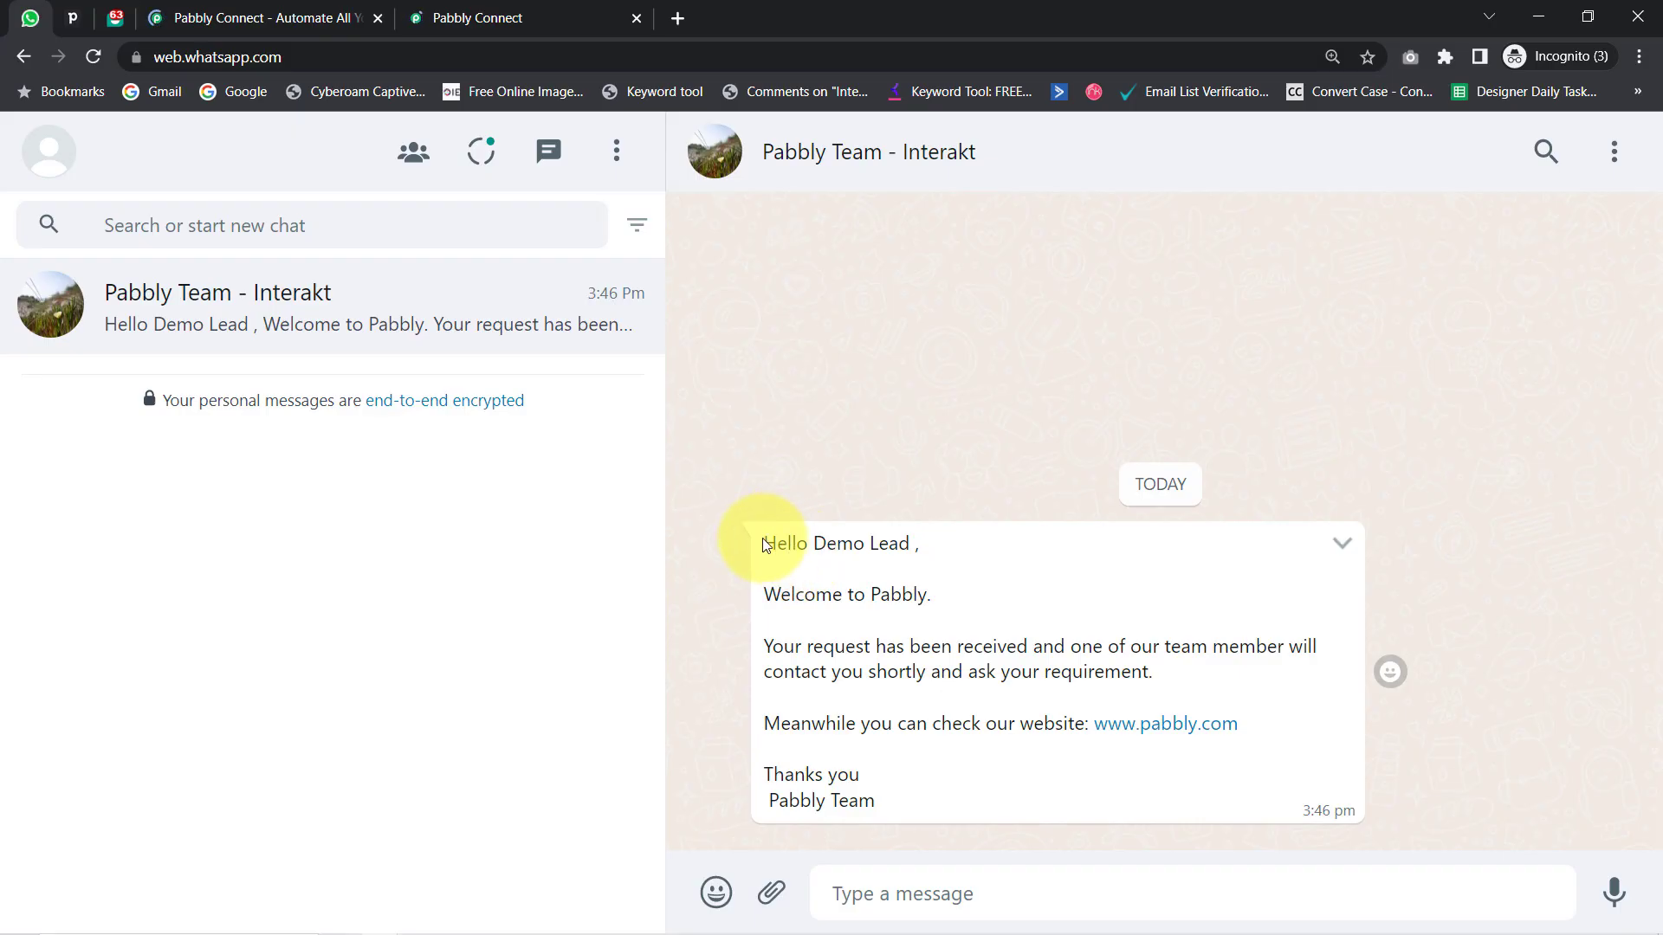
# - Review the welcome message in WhatsApp, its template in Interakt and the leads inbox in Pipedrive
pyautogui.moveTo(778, 591); pyautogui.dragTo(953, 594)
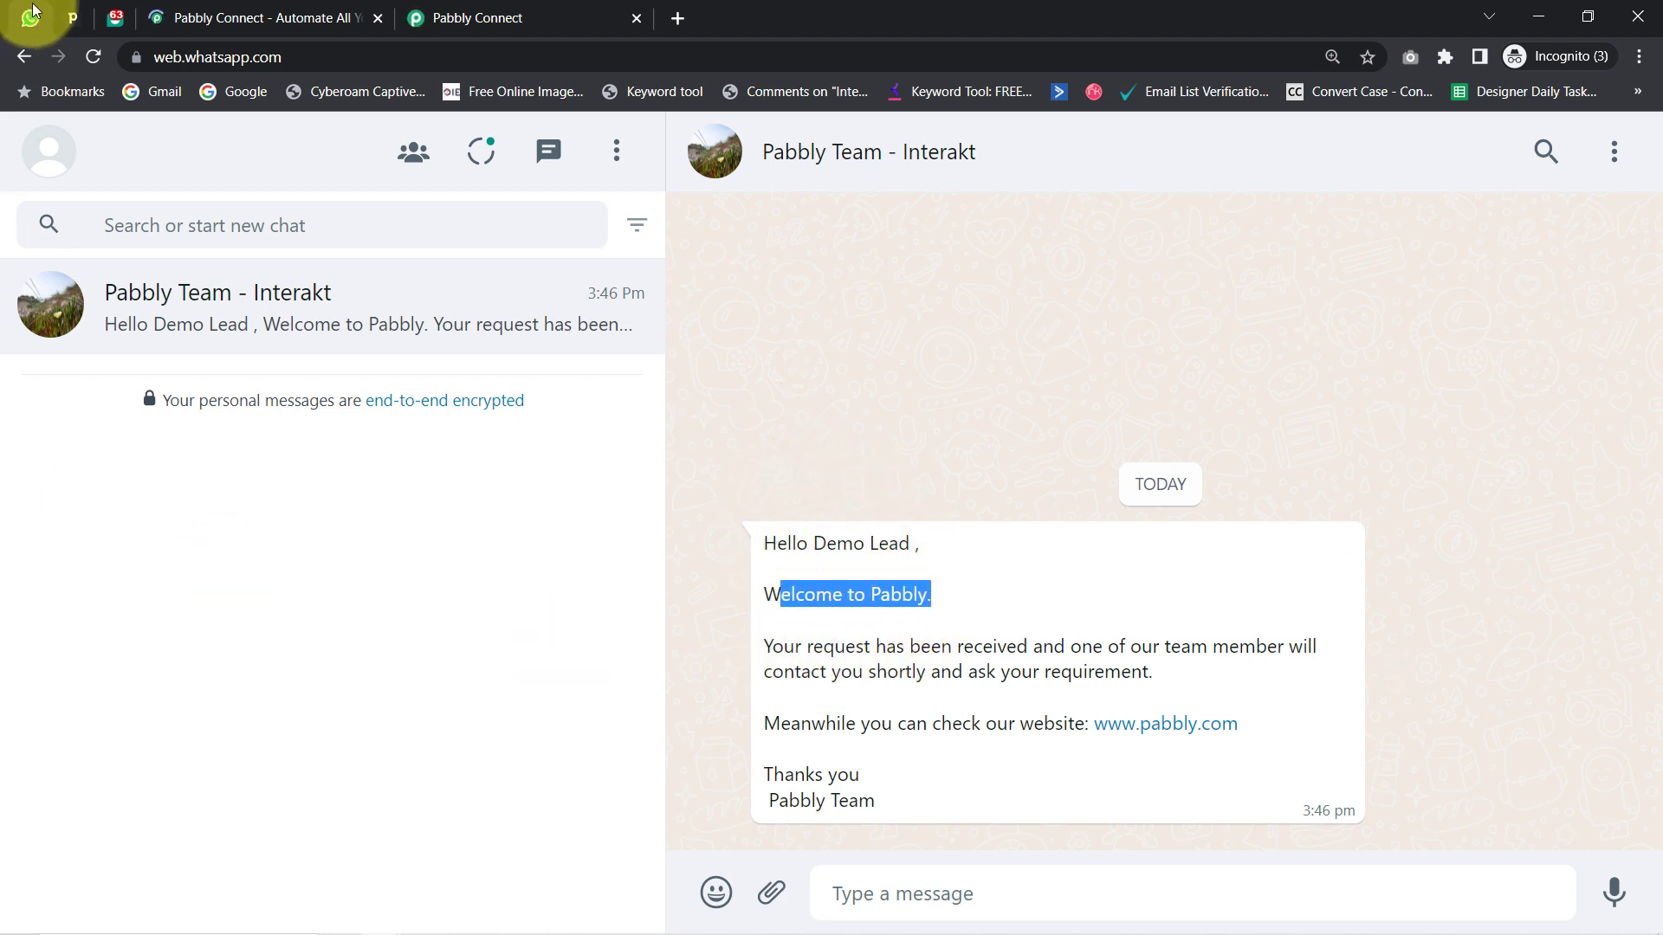
pyautogui.click(120, 17)
pyautogui.click(214, 58)
pyautogui.doubleClick(215, 59)
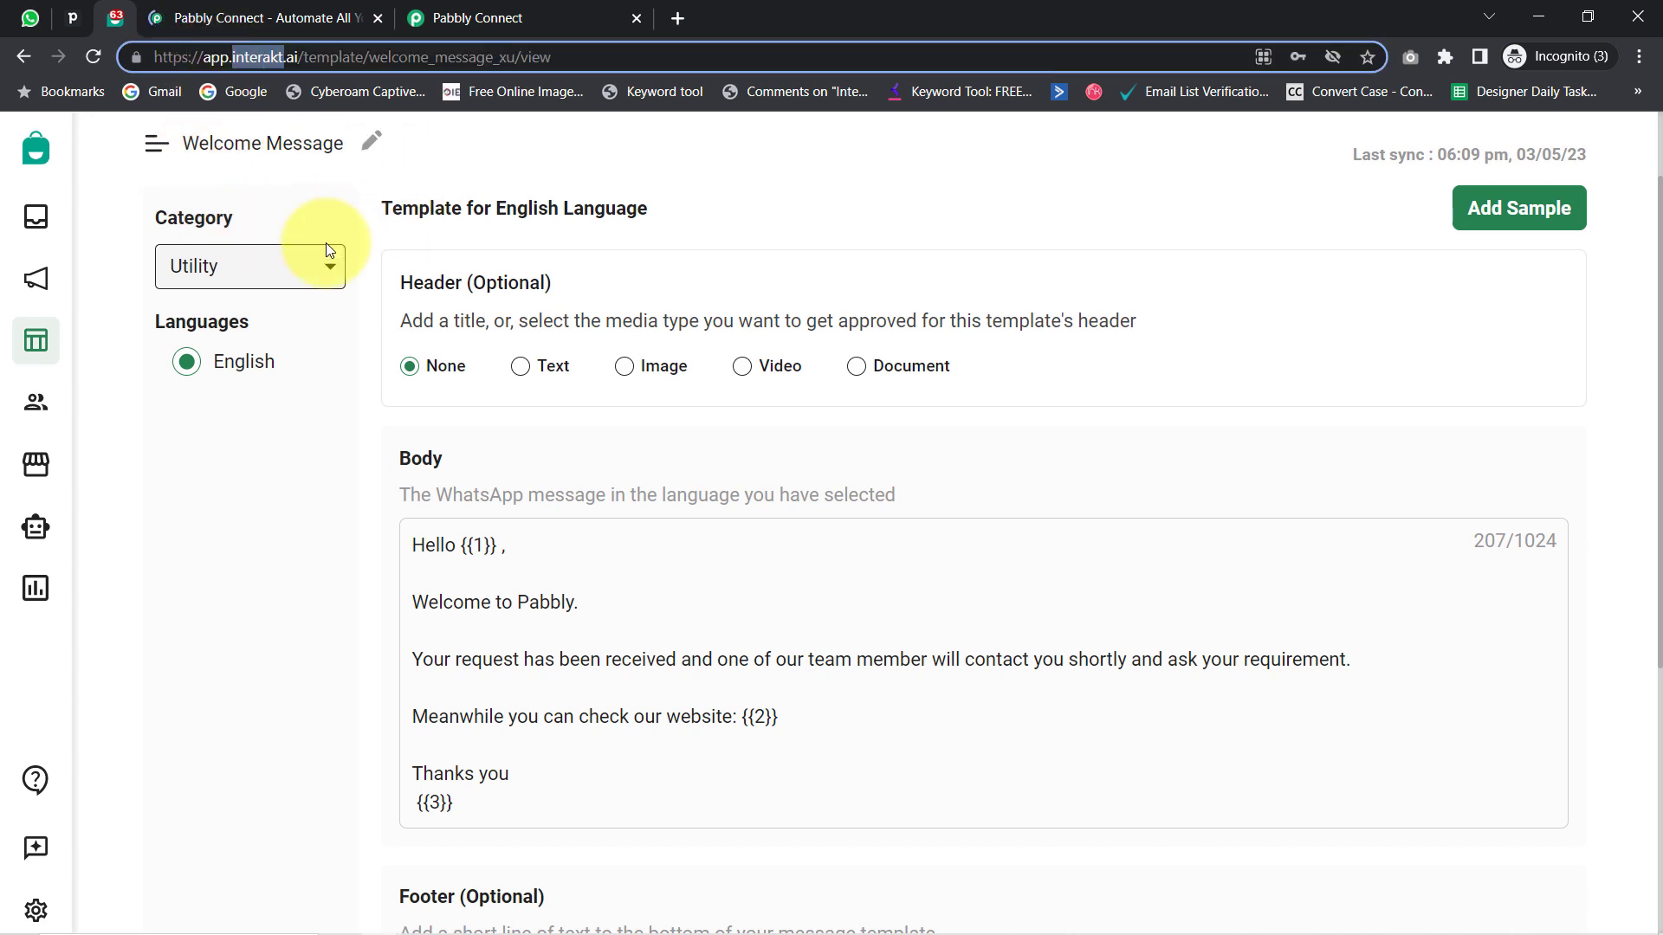
pyautogui.click(69, 14)
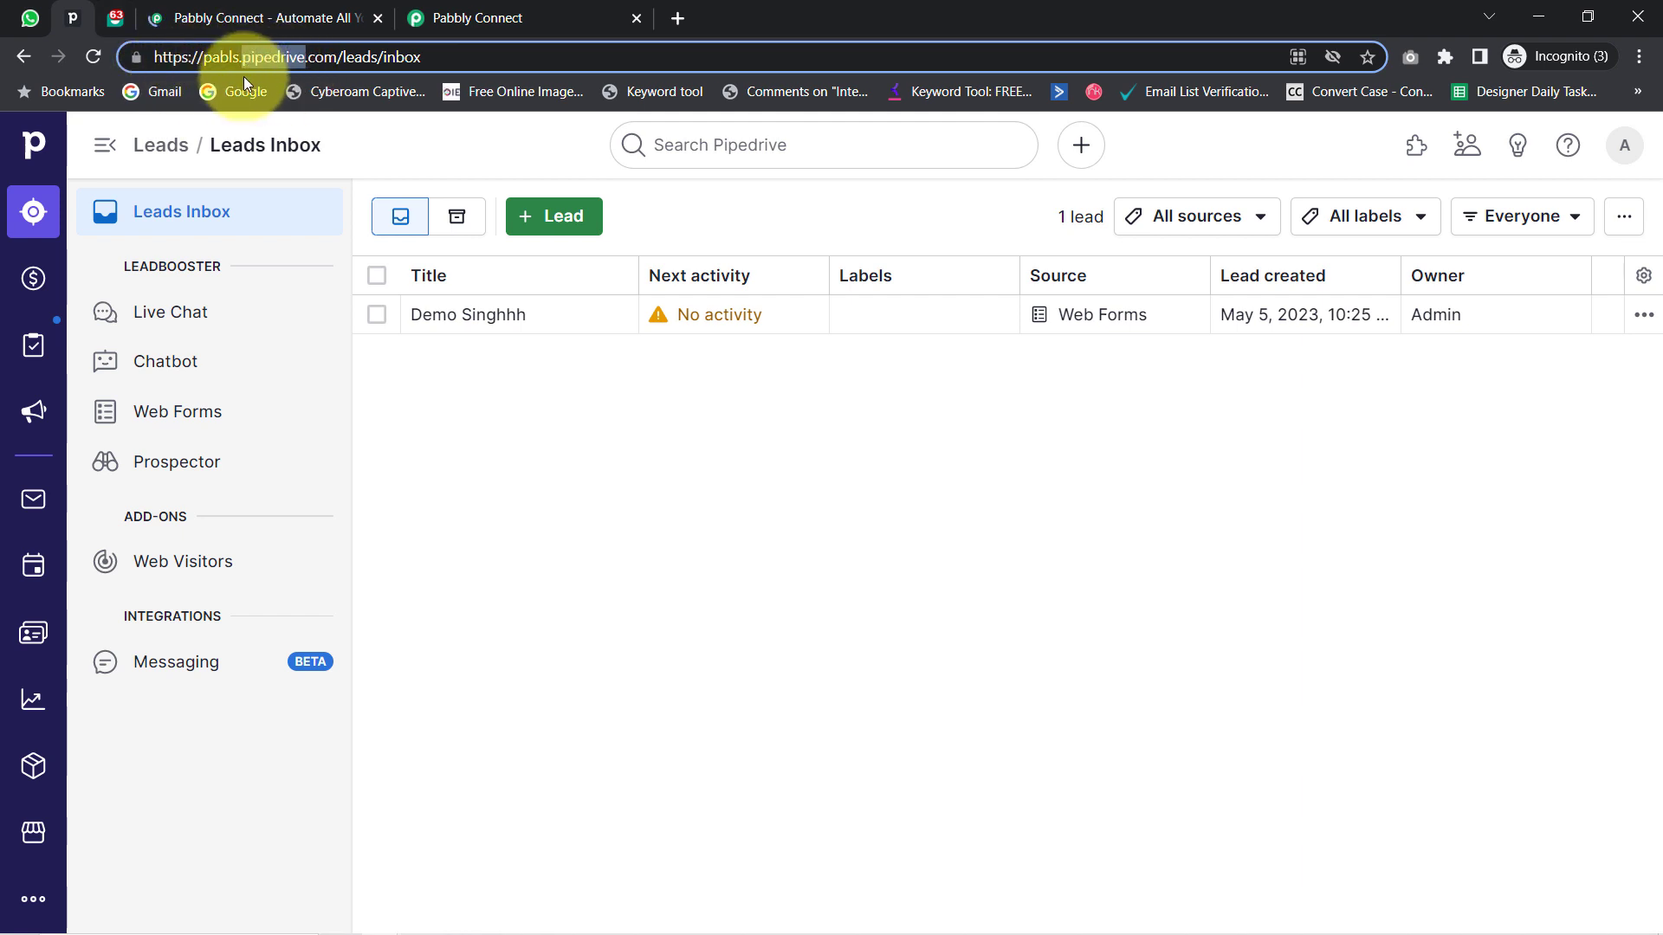
pyautogui.click(121, 15)
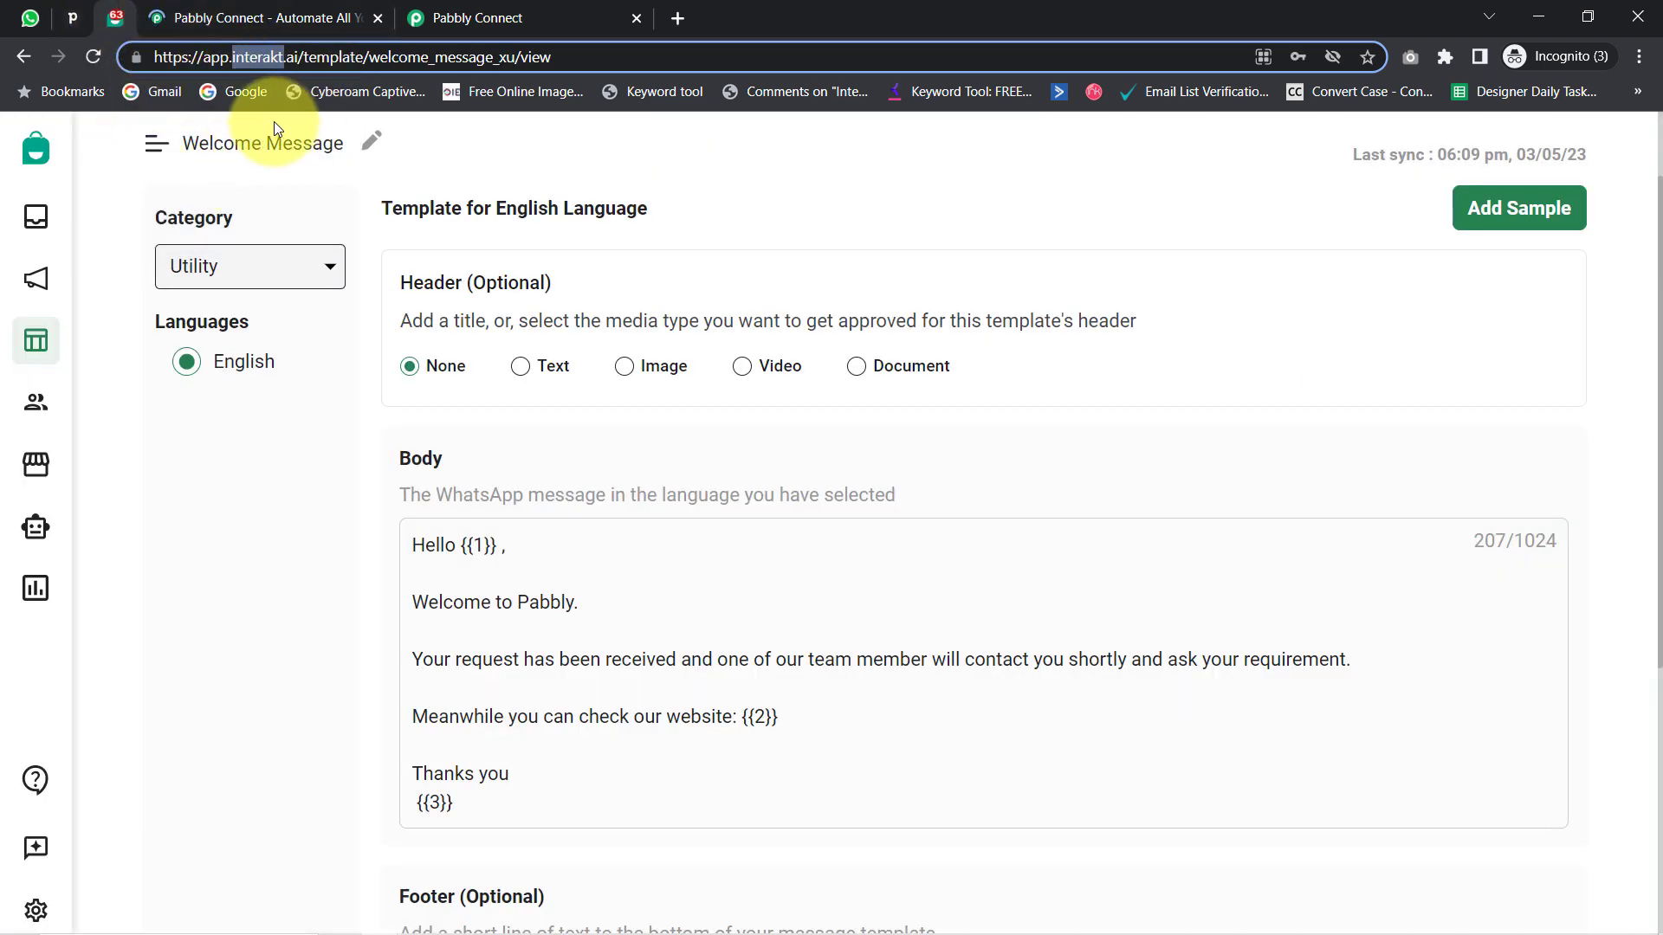
# - Look over the Pabbly Connect website and dashboard, dismissing the limited-time offer on the website
pyautogui.click(255, 17)
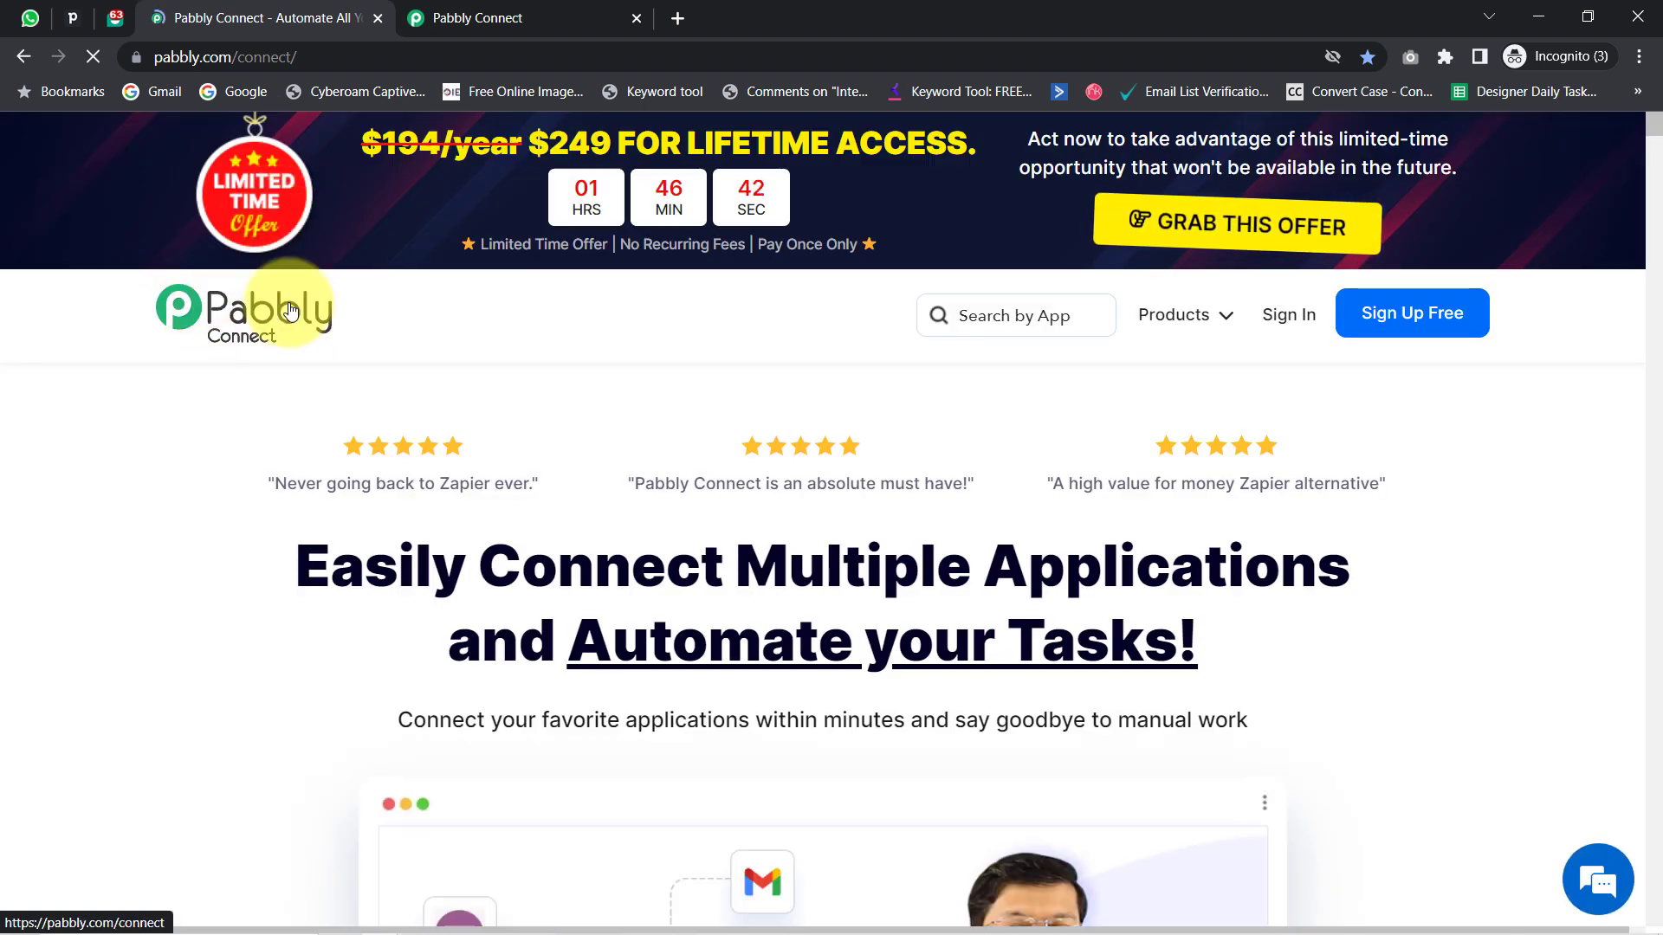
pyautogui.click(537, 17)
pyautogui.moveTo(165, 288); pyautogui.dragTo(836, 308)
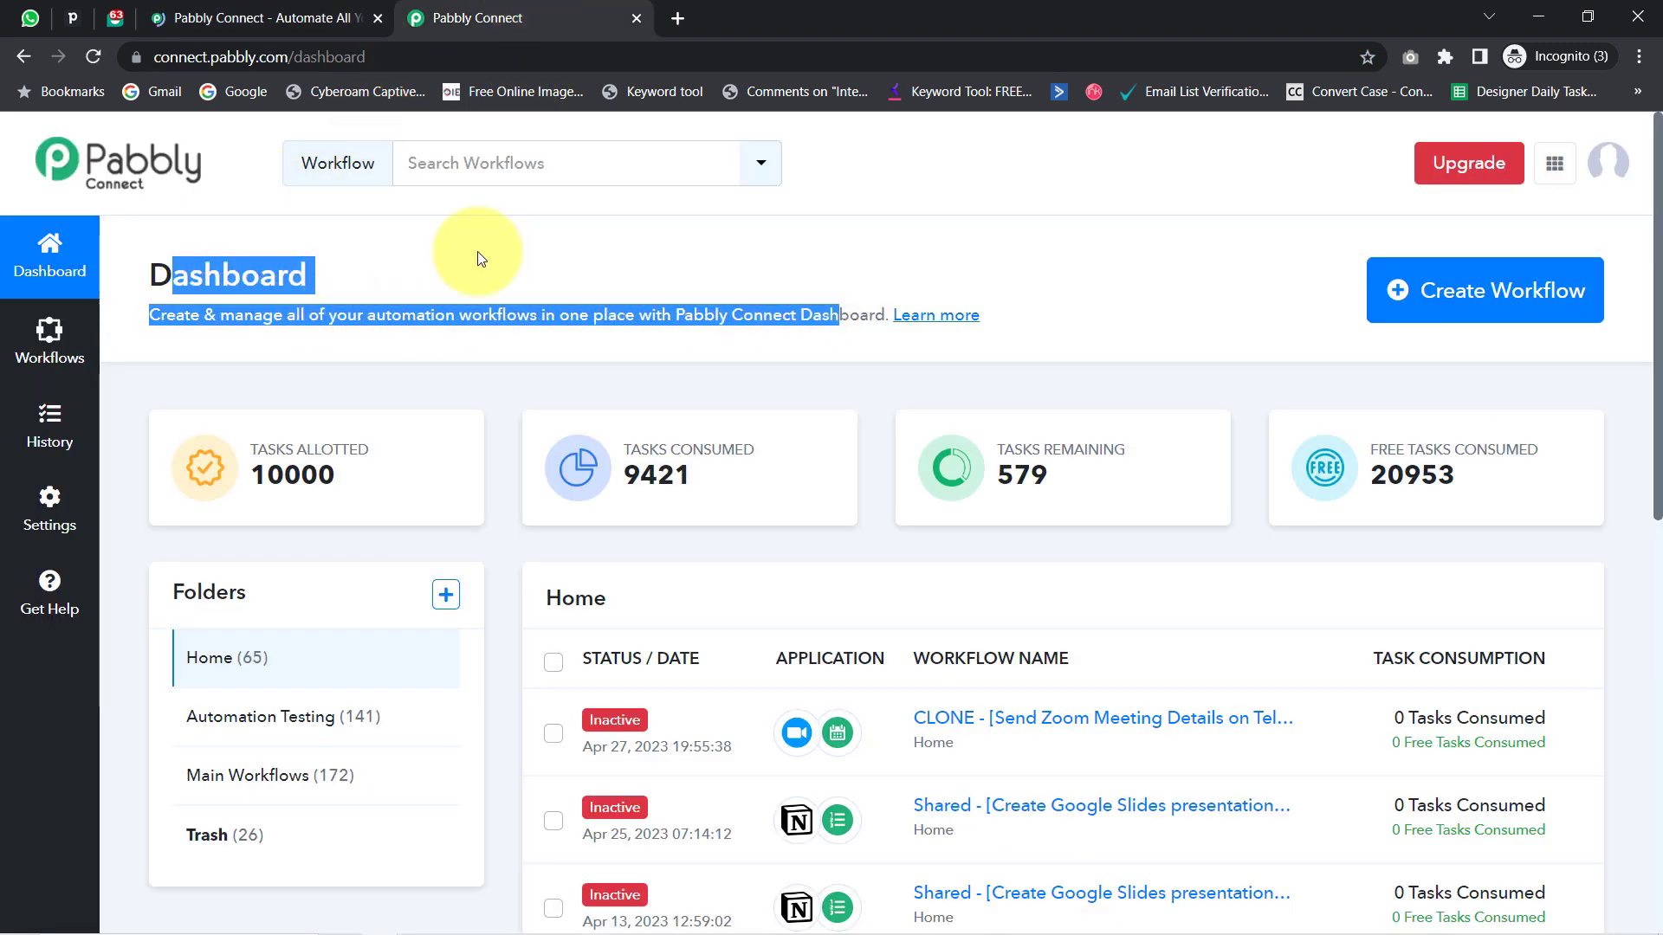
pyautogui.click(205, 18)
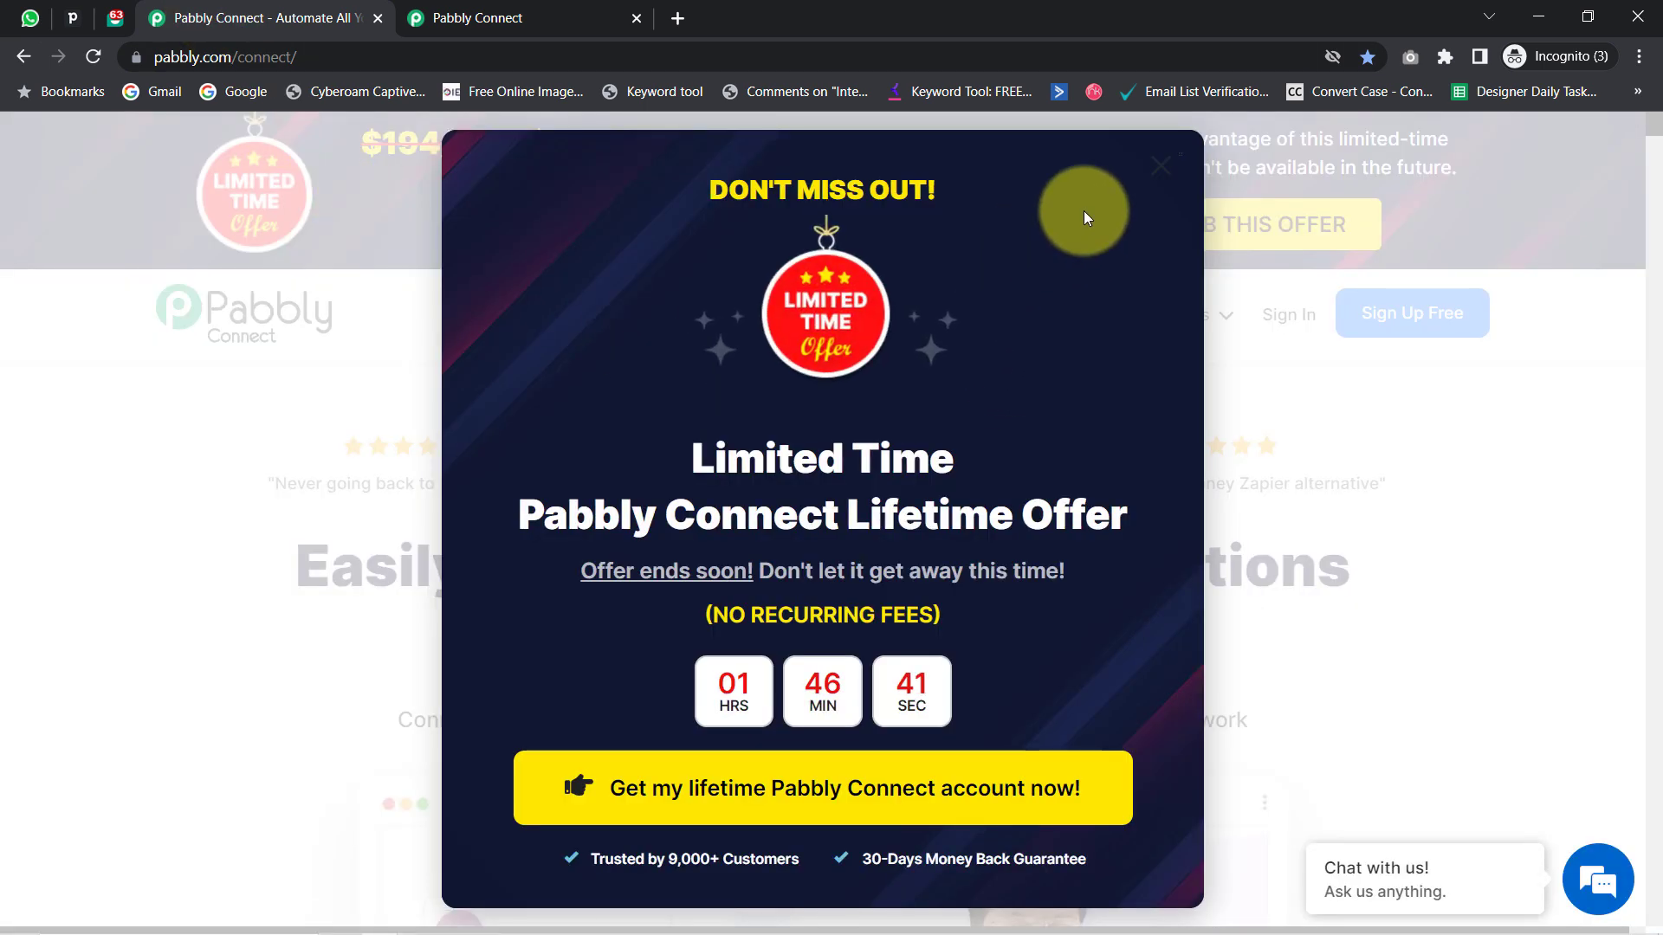
pyautogui.click(1162, 167)
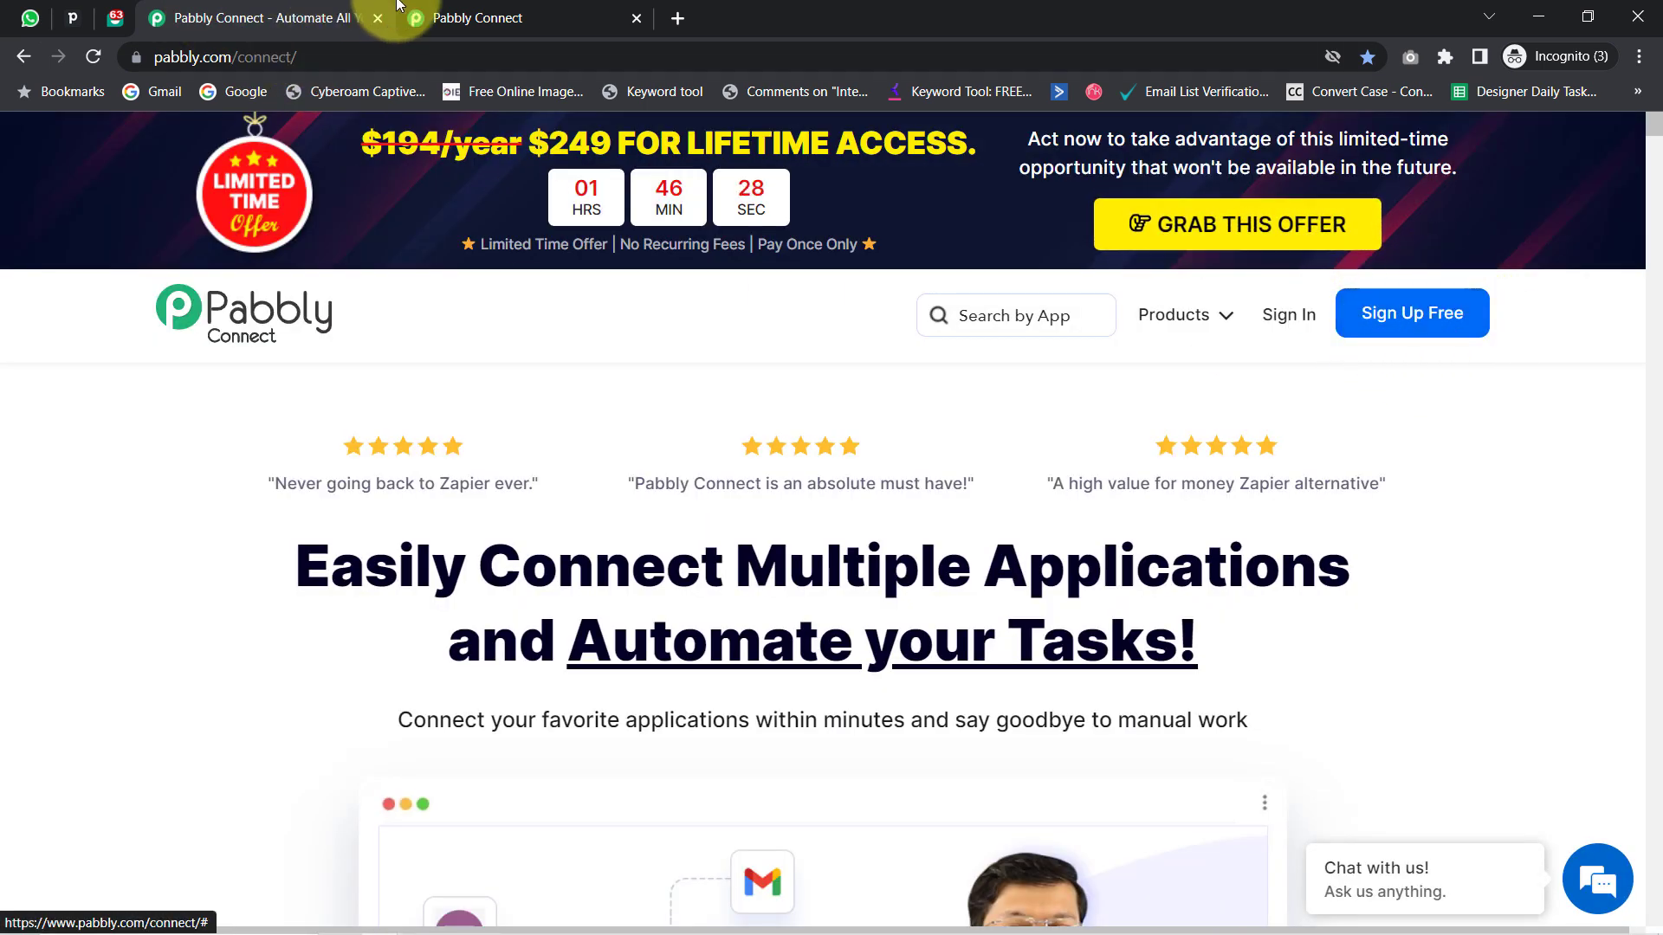
# - Create a workflow named "Send WhatsApp Messages to New Pipedrive Leads" from the Pabbly Connect dashboard
pyautogui.click(459, 18)
pyautogui.click(1106, 306)
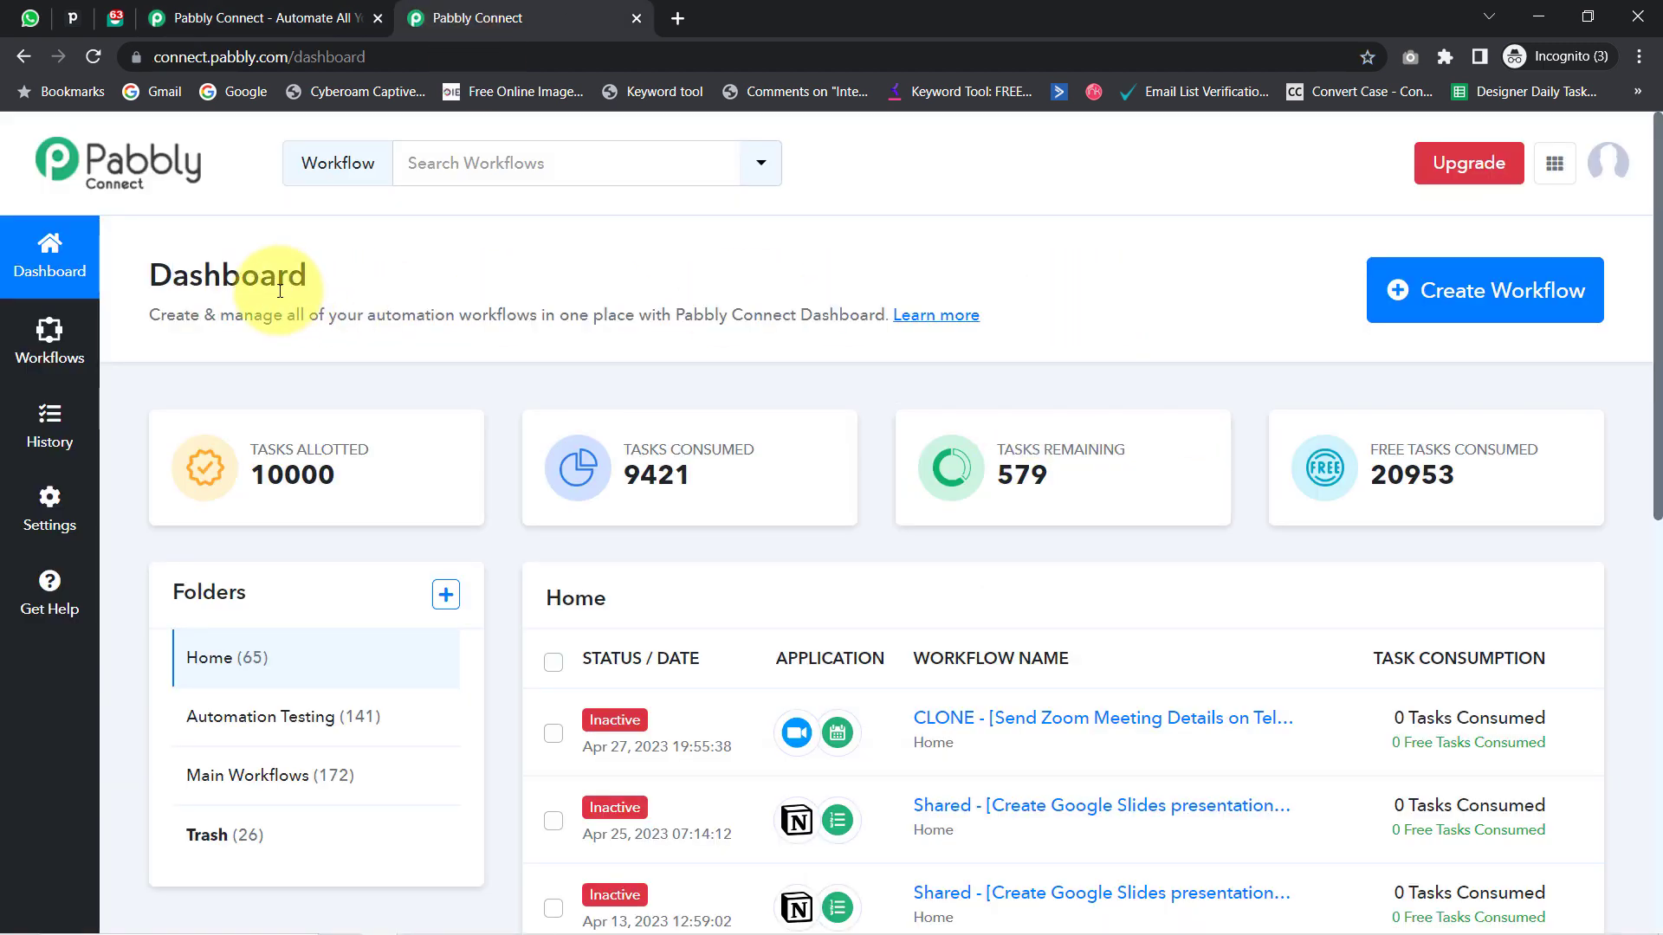
pyautogui.moveTo(169, 273); pyautogui.dragTo(595, 299)
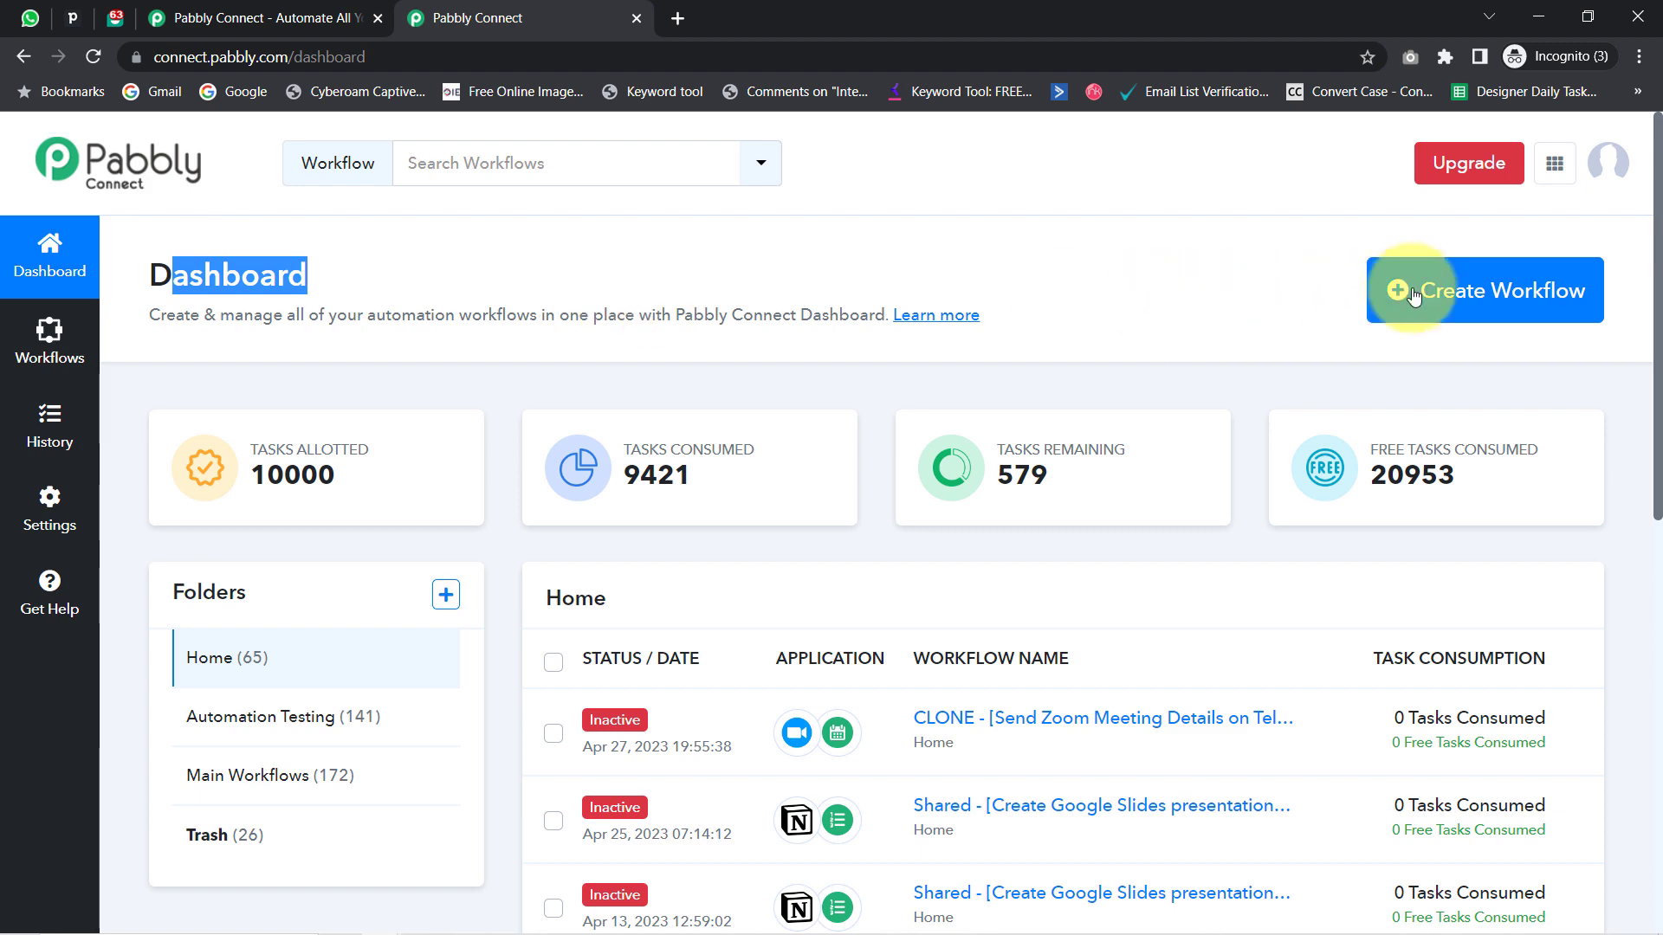
pyautogui.click(1455, 293)
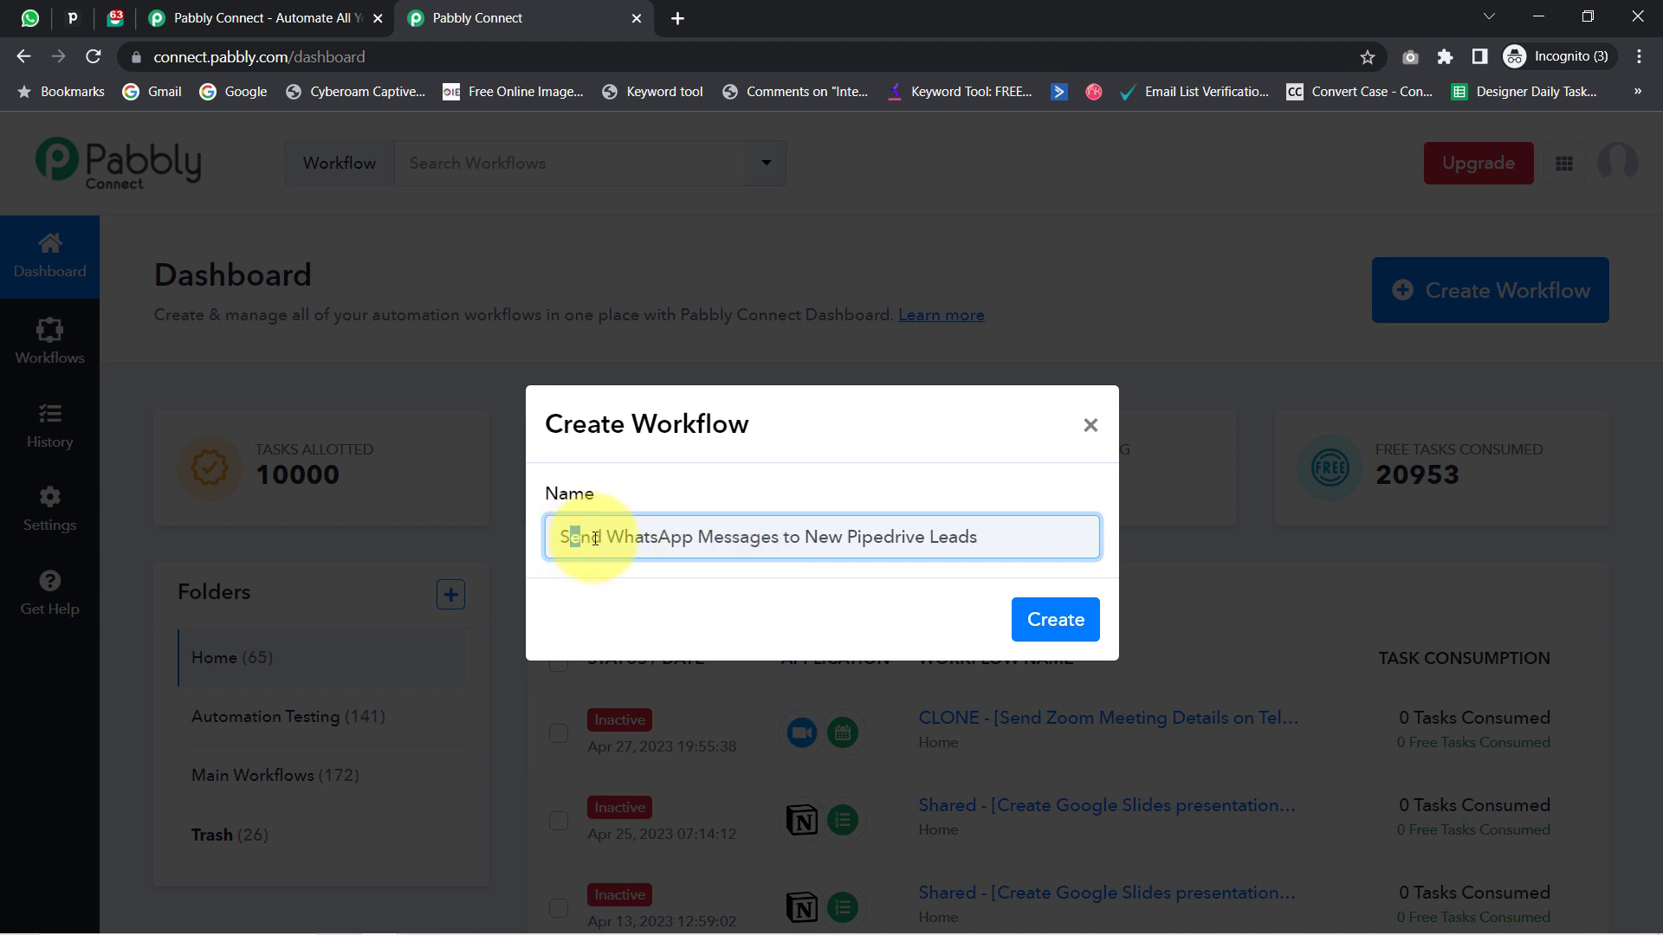
pyautogui.moveTo(682, 543); pyautogui.dragTo(788, 552)
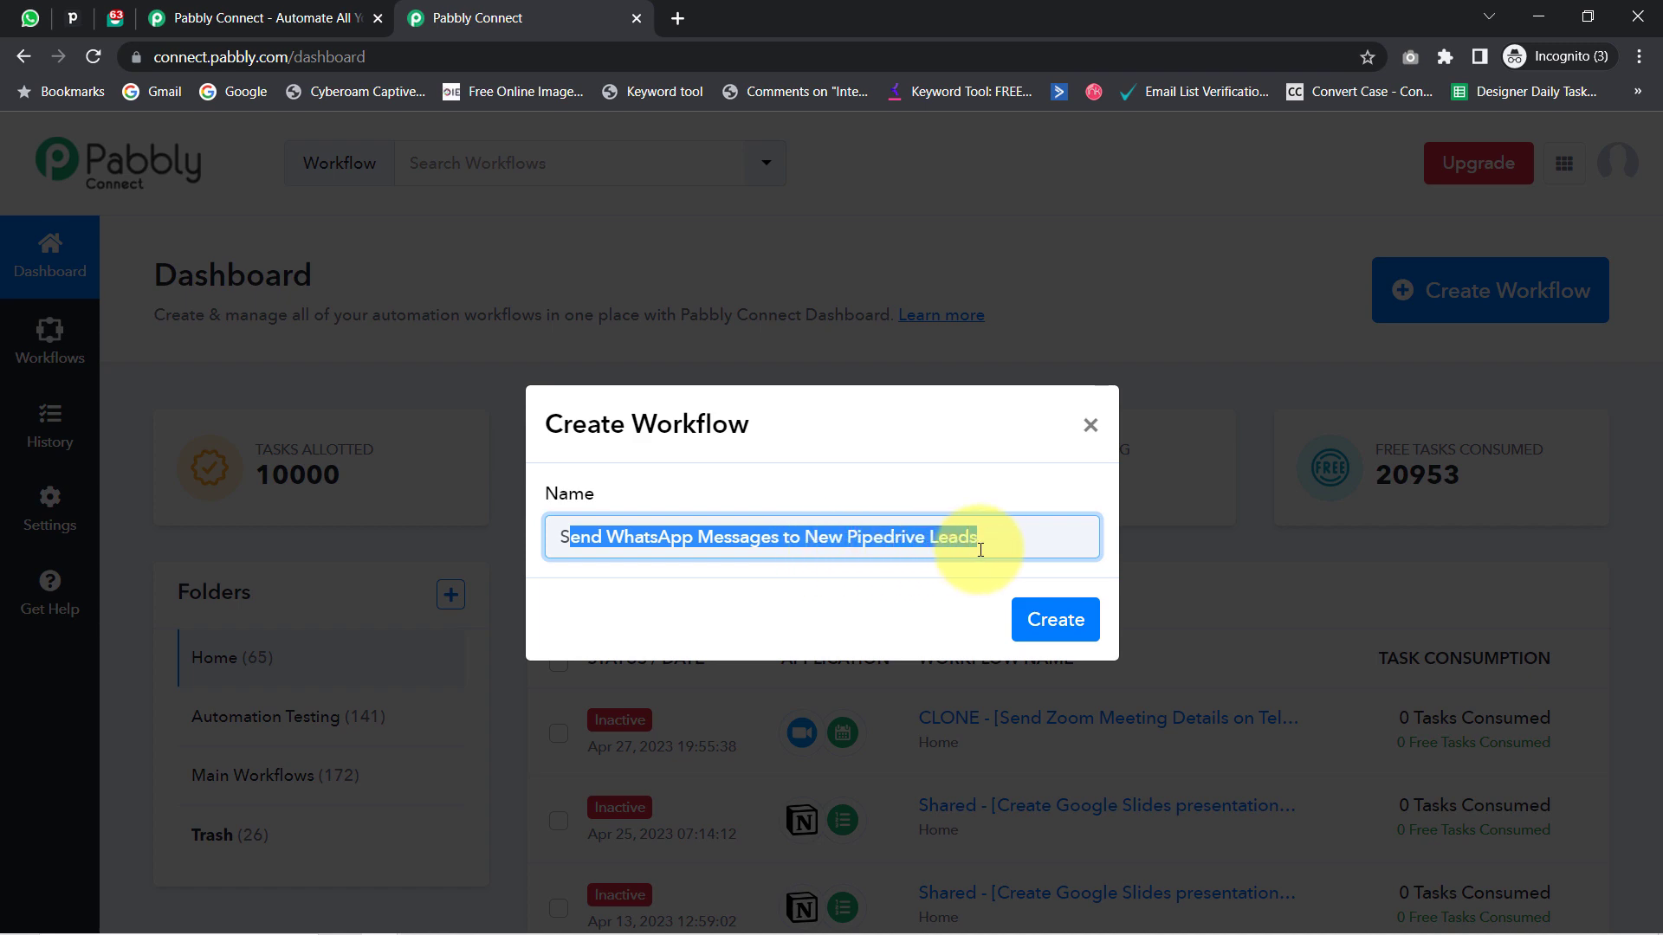
pyautogui.click(1065, 628)
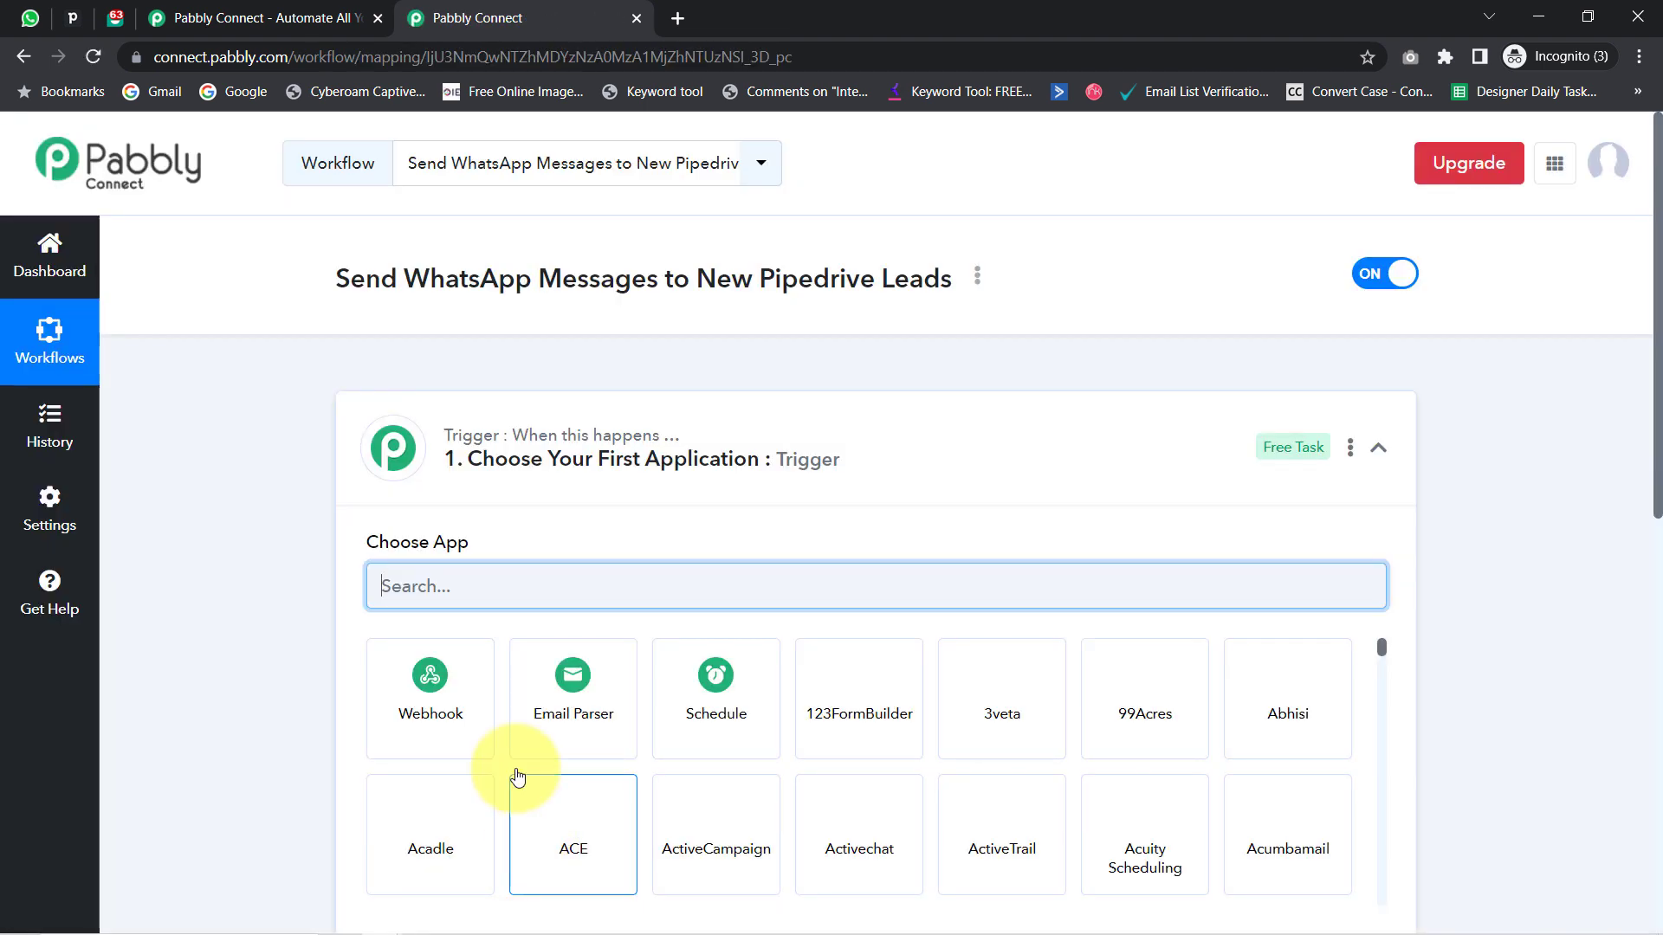
# - Choose PipeDrive as the workflow's trigger application
pyautogui.click(471, 408)
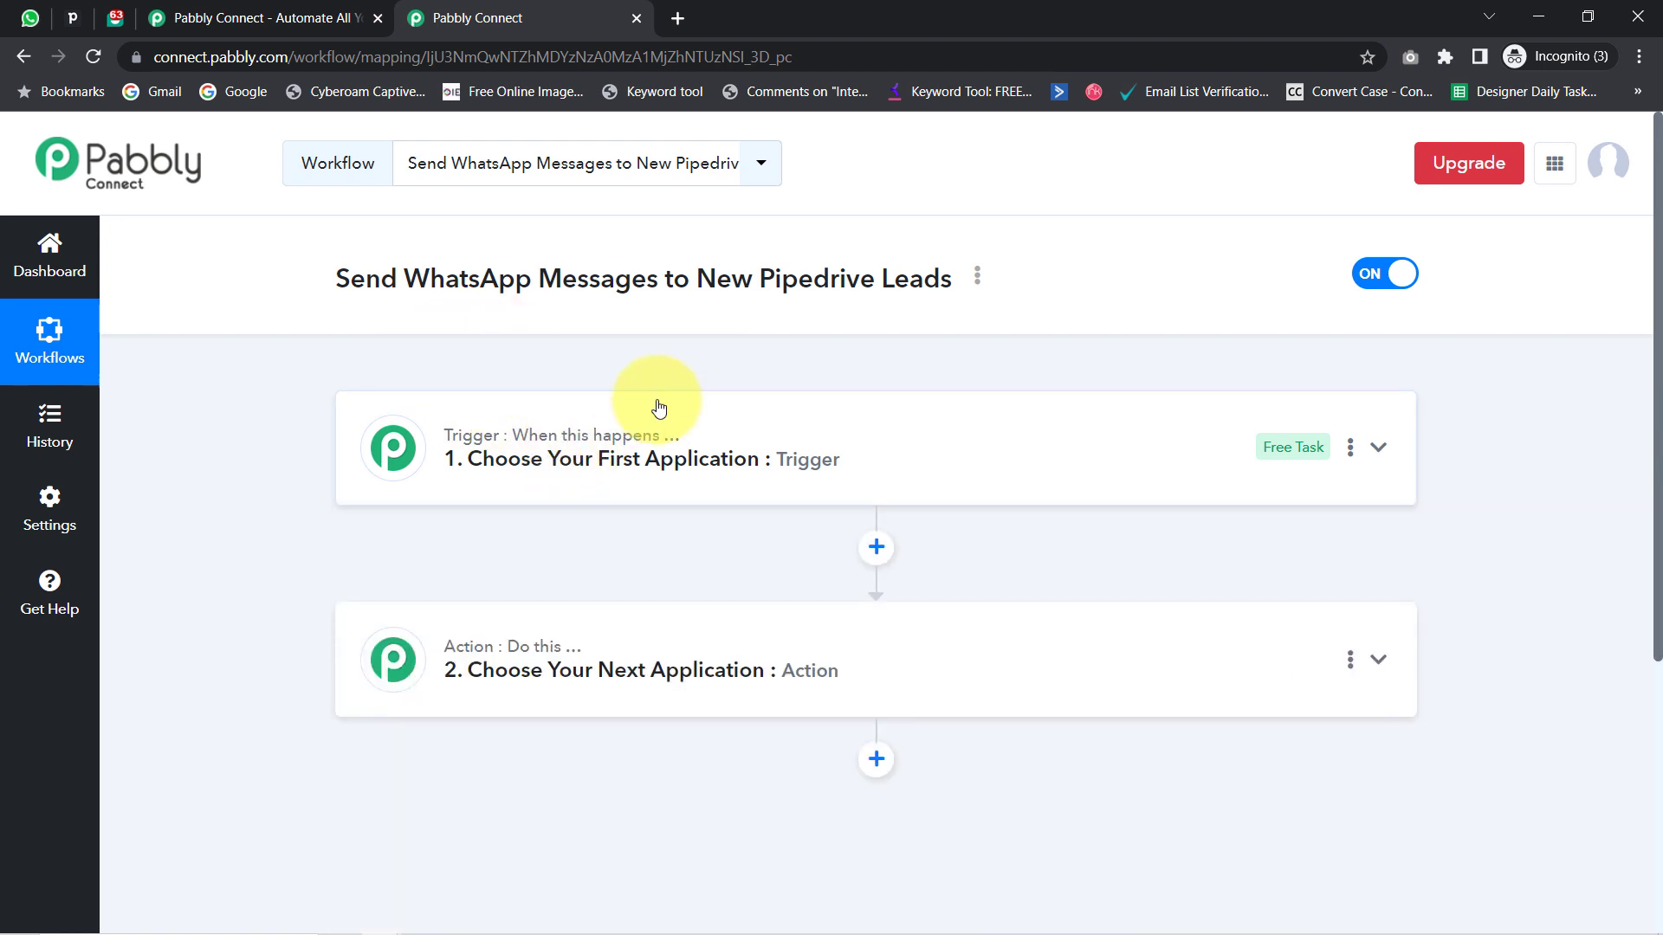
pyautogui.moveTo(577, 405)
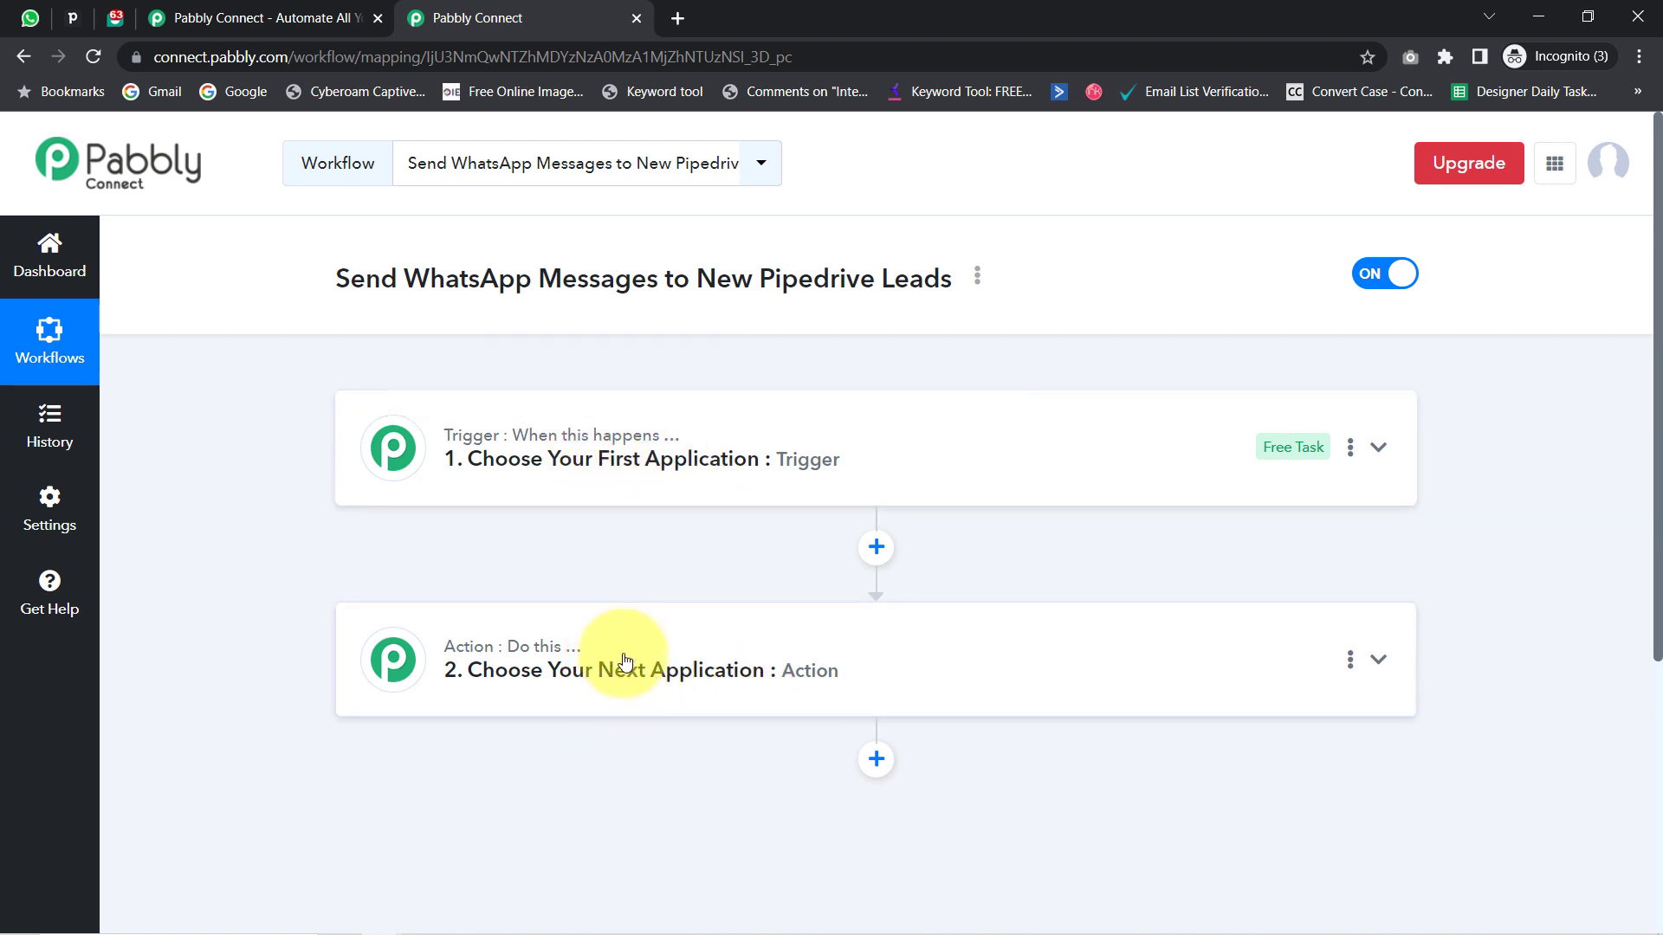
pyautogui.click(642, 495)
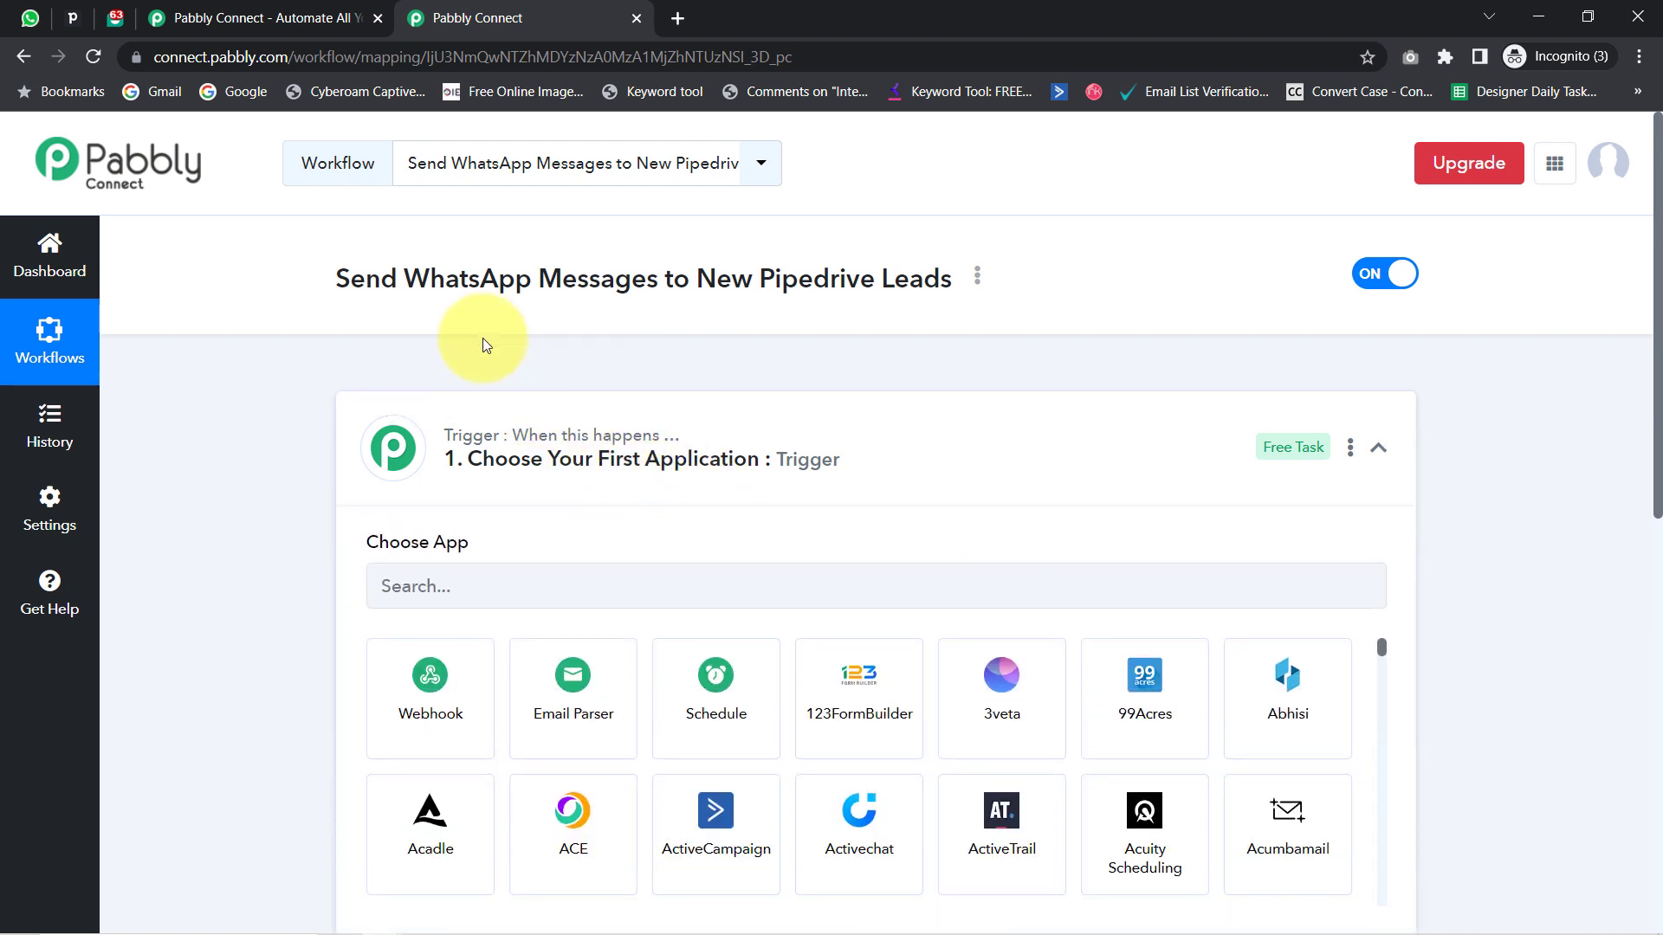
pyautogui.moveTo(356, 289); pyautogui.dragTo(893, 286)
pyautogui.click(472, 591)
pyautogui.write('pipedr')
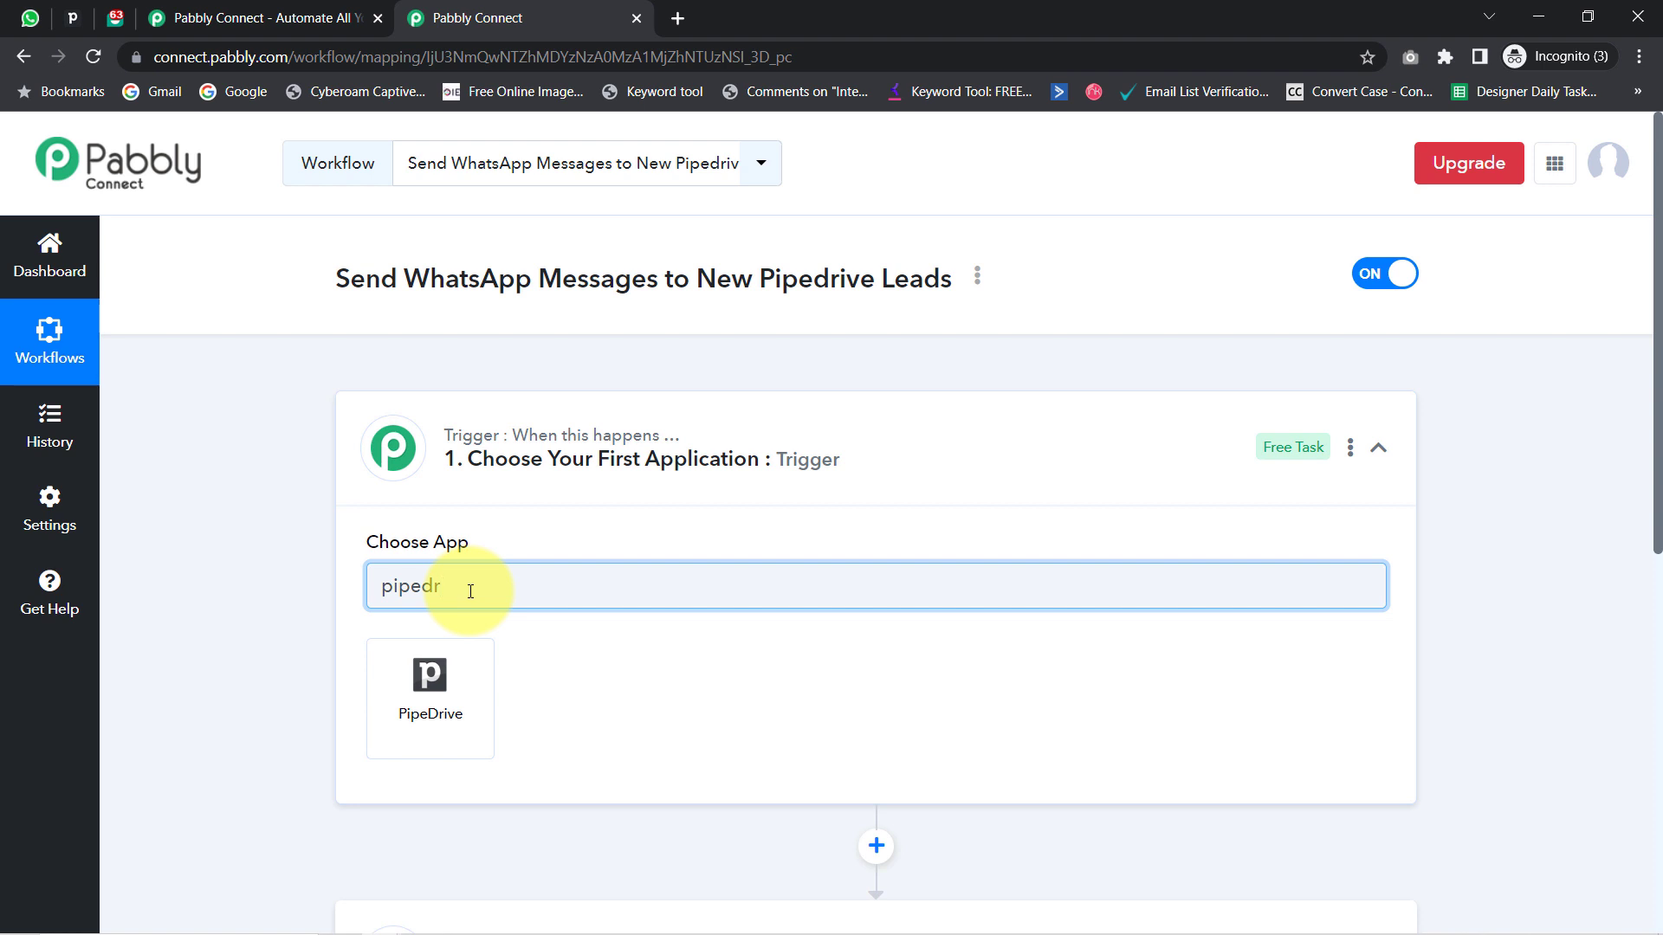
pyautogui.click(434, 675)
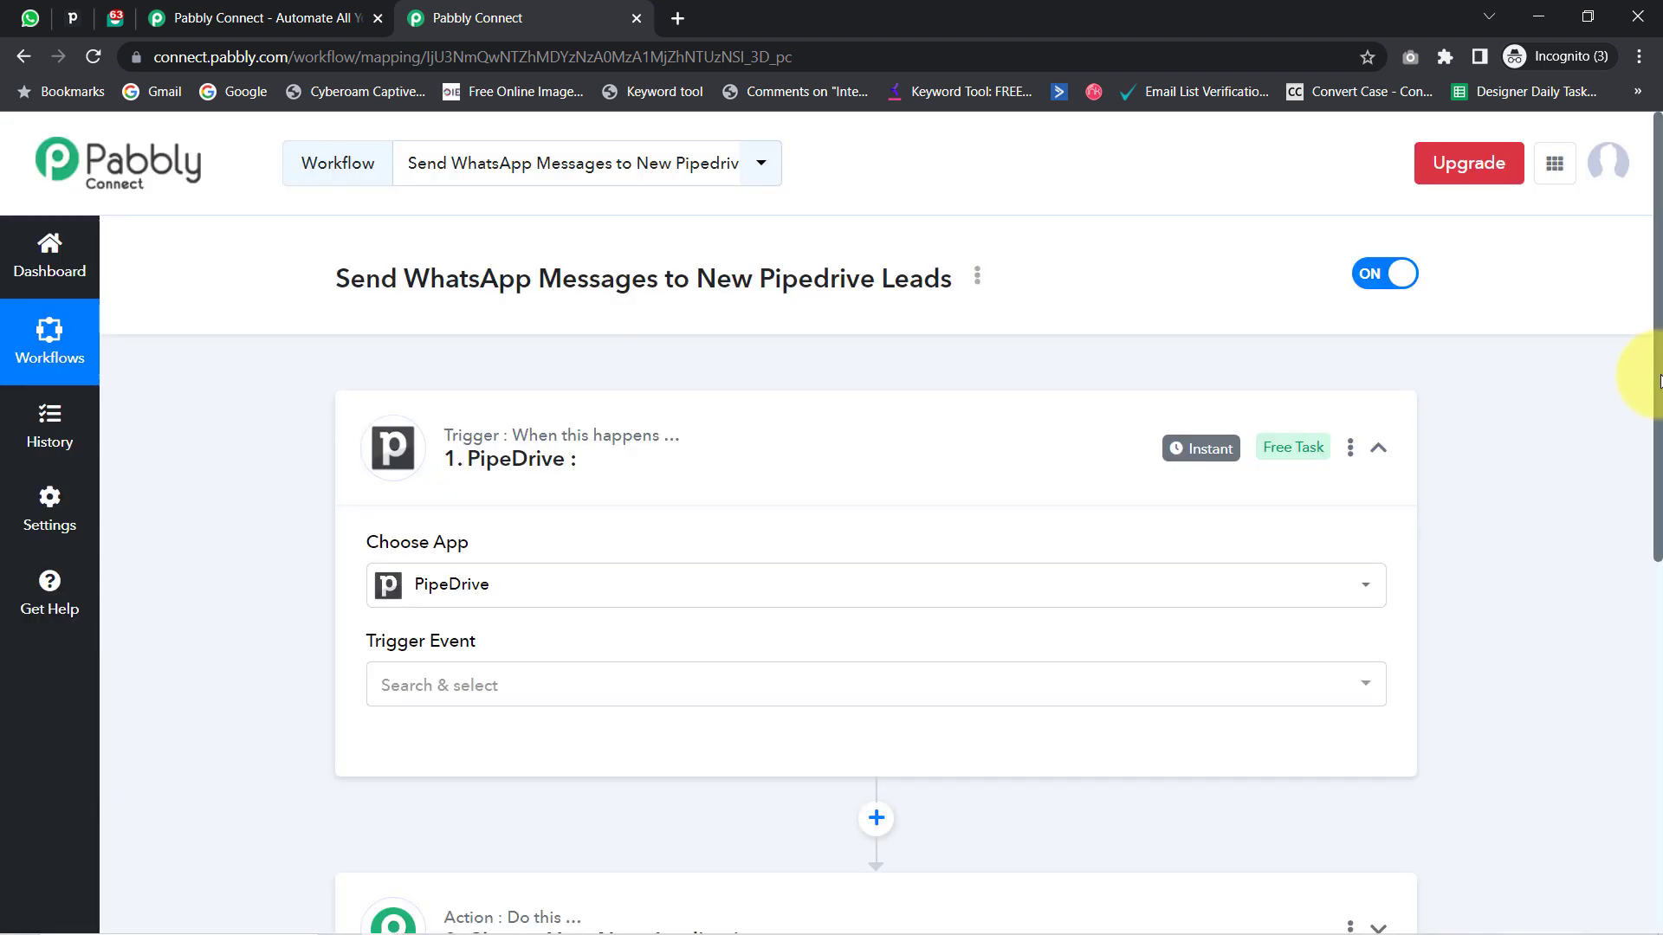
# - Choose Interakt as the application for the workflow's action step
pyautogui.scroll(-5, 1658, 381)
pyautogui.click(438, 496)
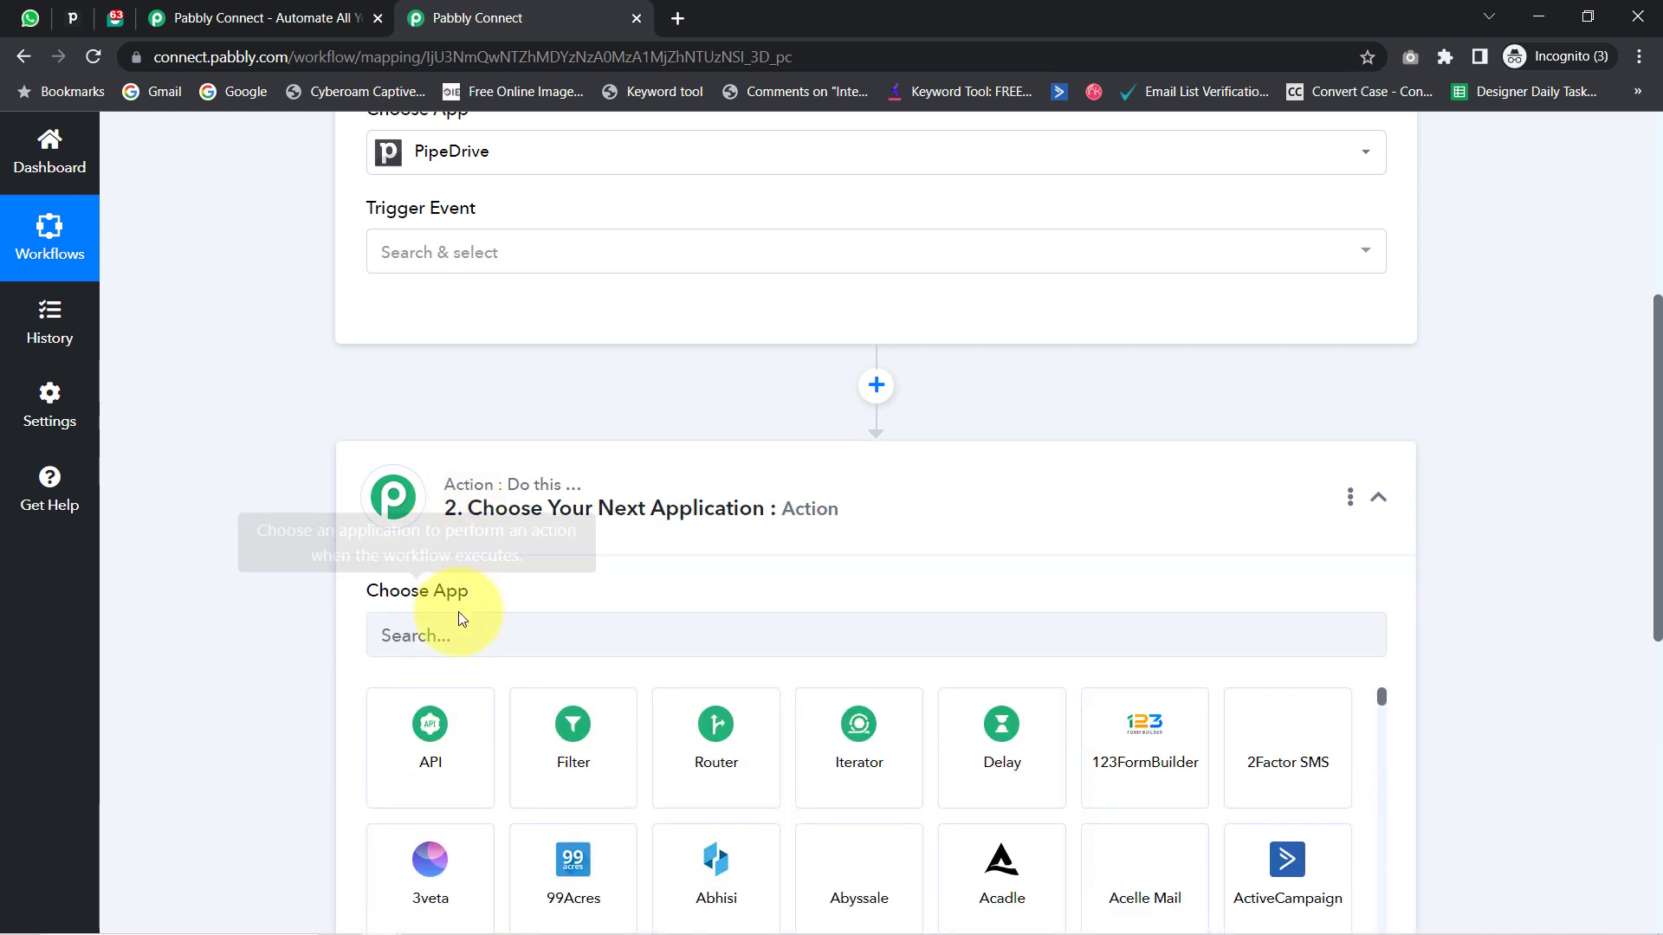
pyautogui.click(460, 627)
pyautogui.write('u')
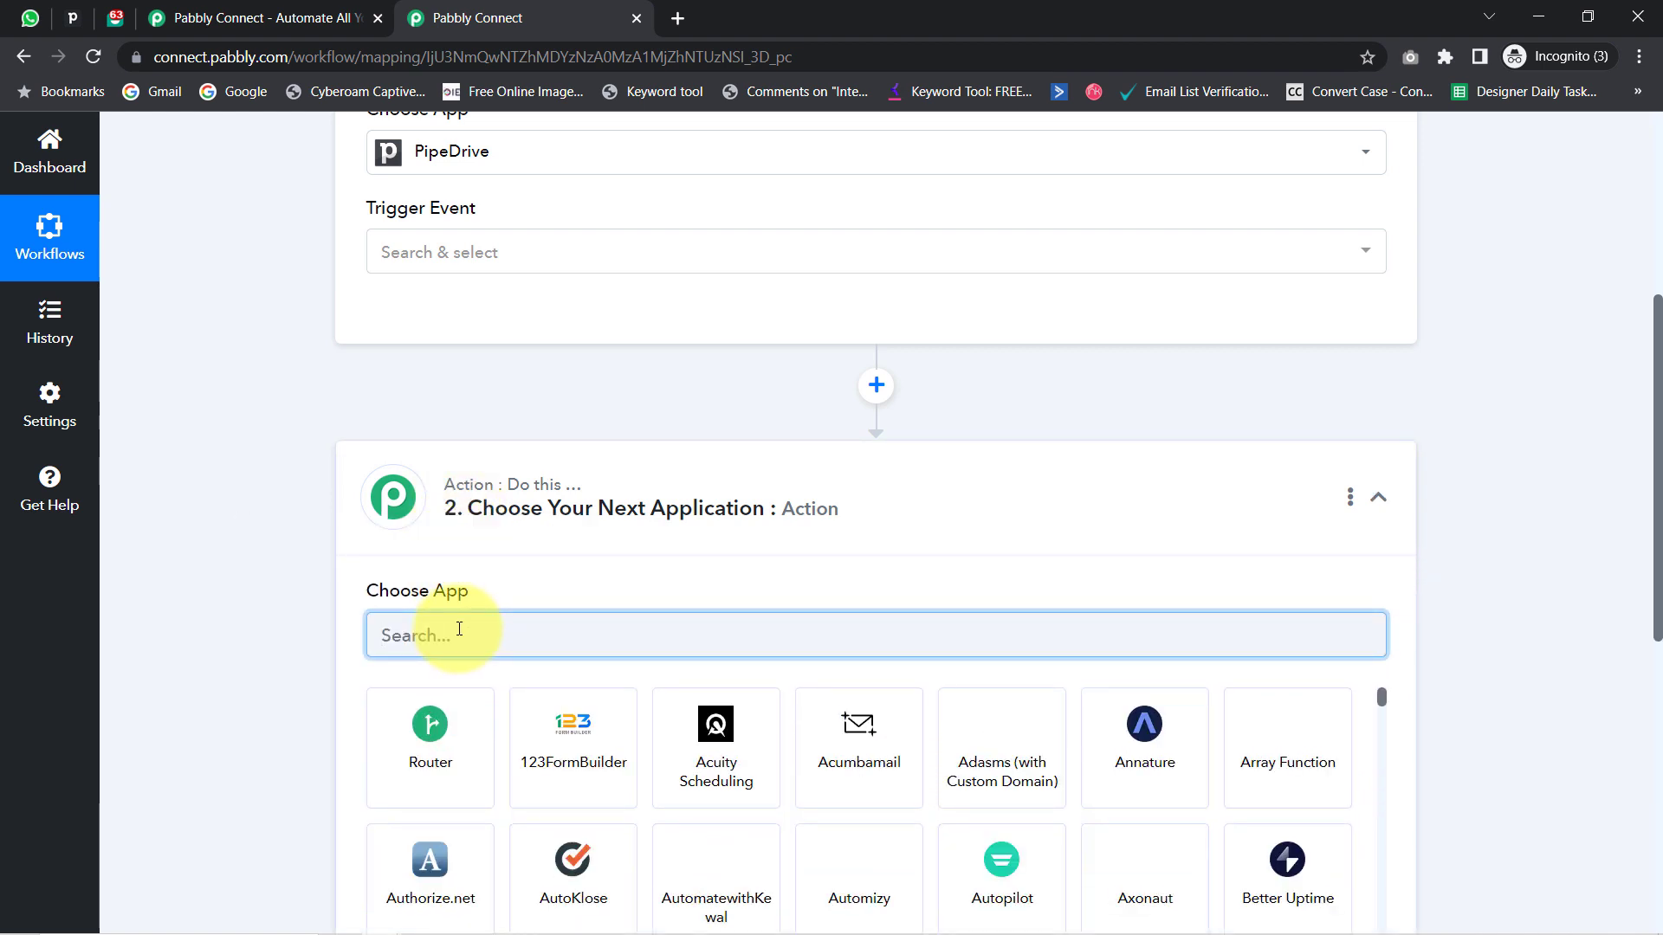
pyautogui.write('inte')
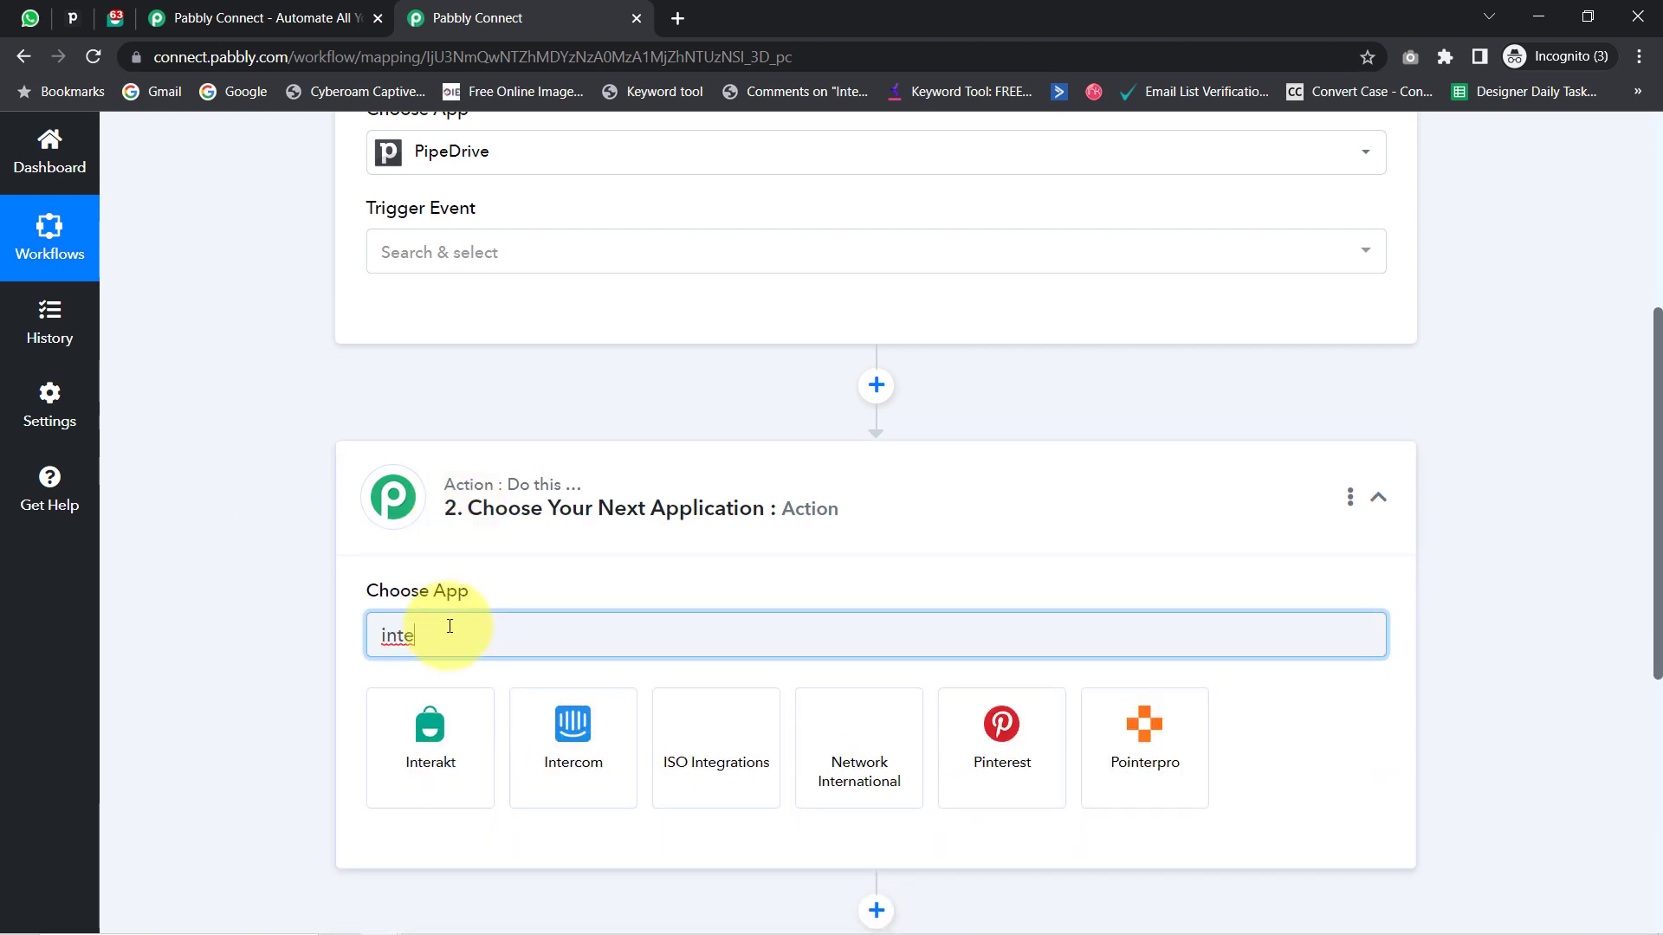
pyautogui.click(398, 761)
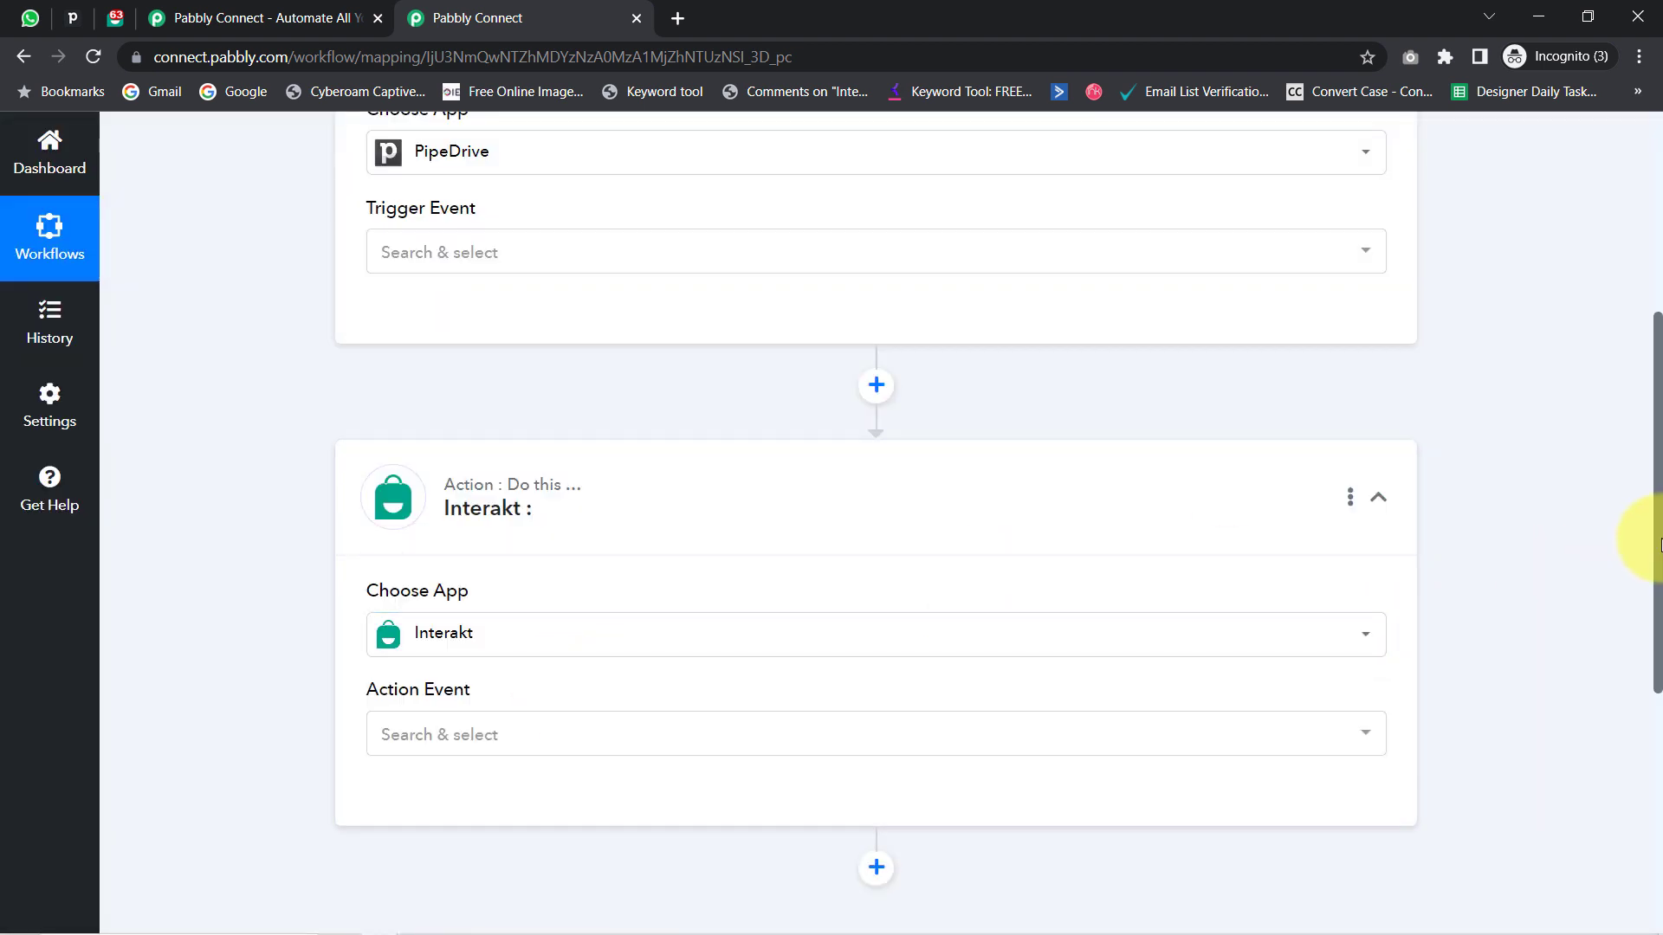
# - Set the PipeDrive trigger event to New Lead
pyautogui.moveTo(1658, 544); pyautogui.dragTo(1636, 338)
pyautogui.moveTo(437, 905)
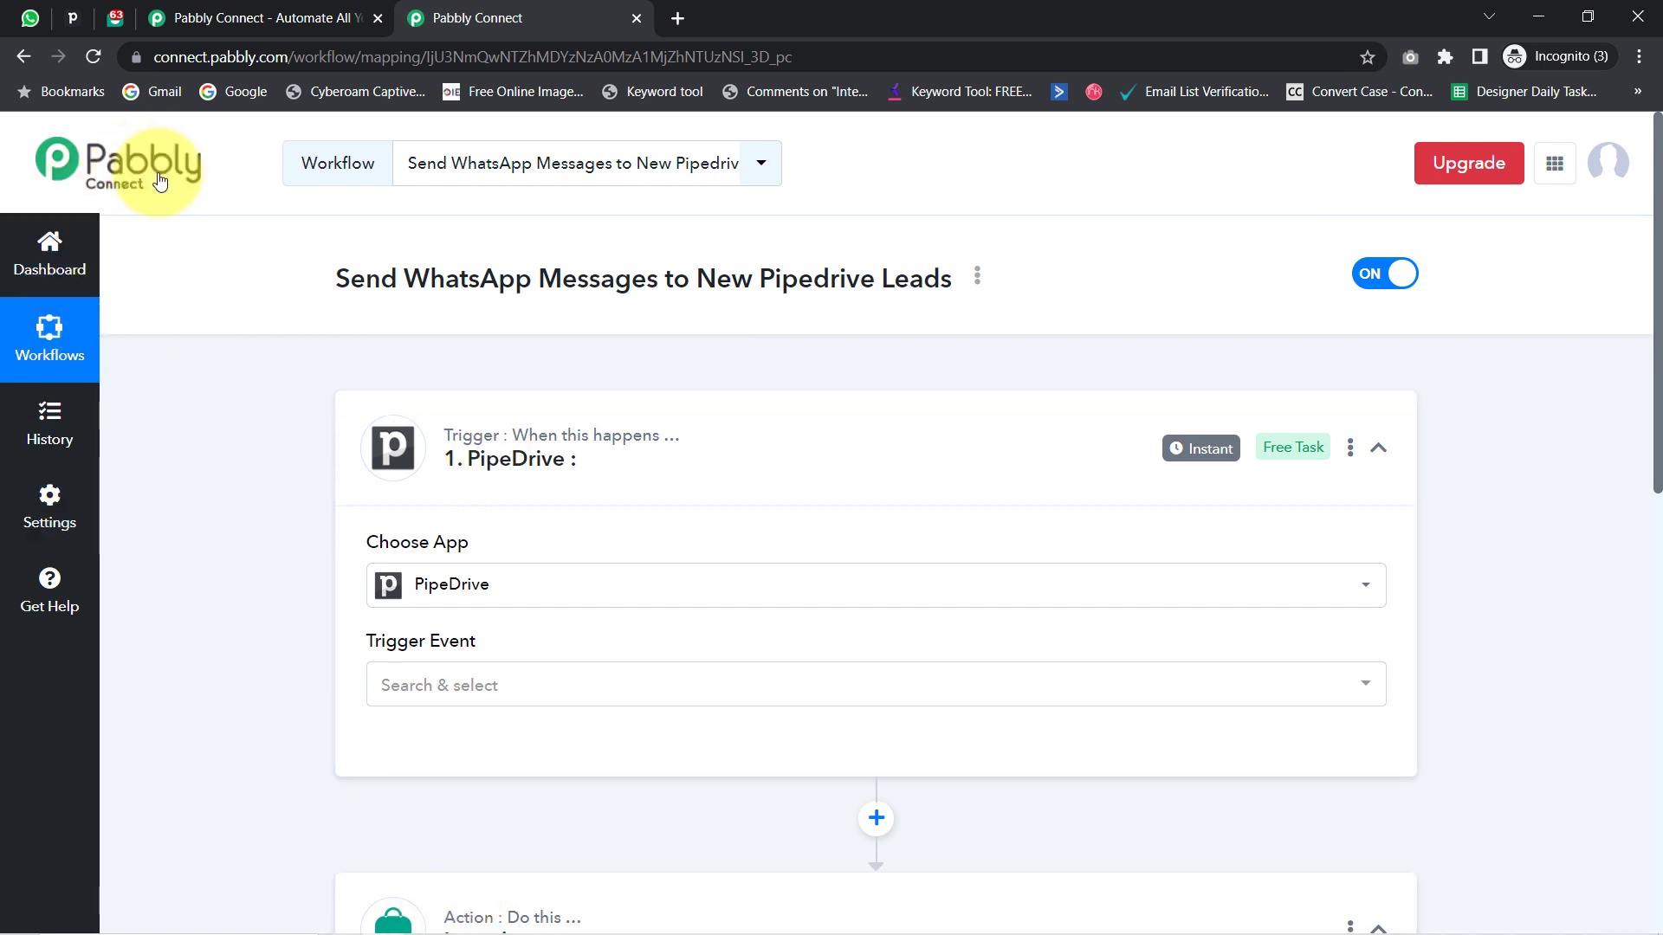
pyautogui.scroll(-2, 208, 500)
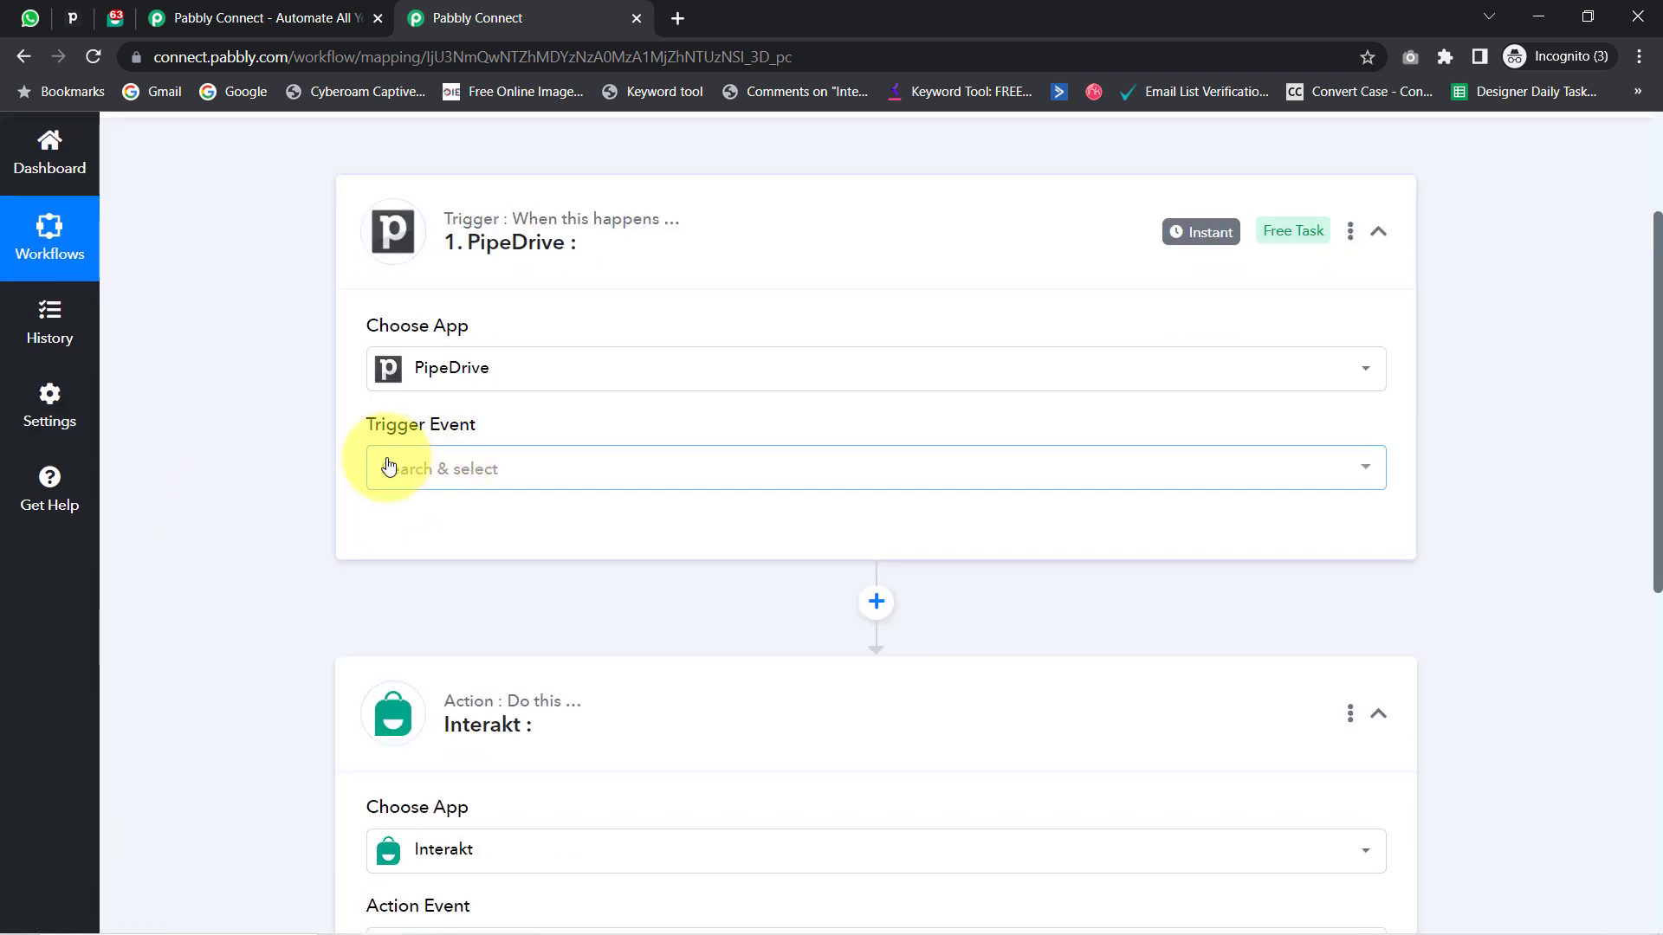
pyautogui.click(399, 487)
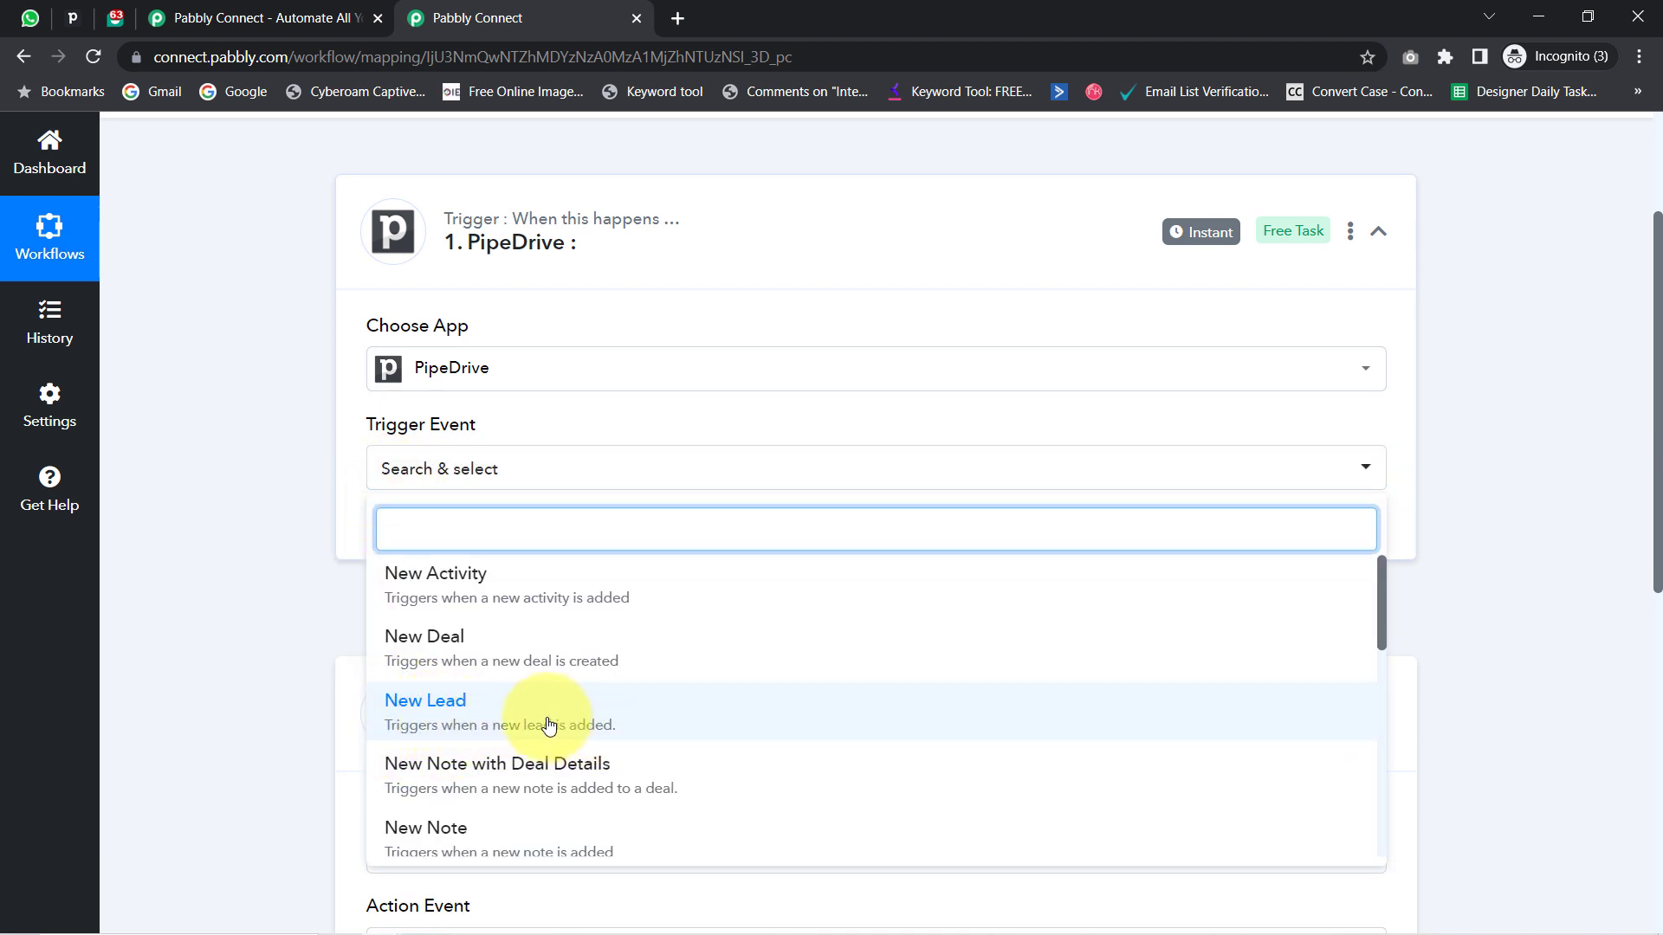
pyautogui.click(505, 715)
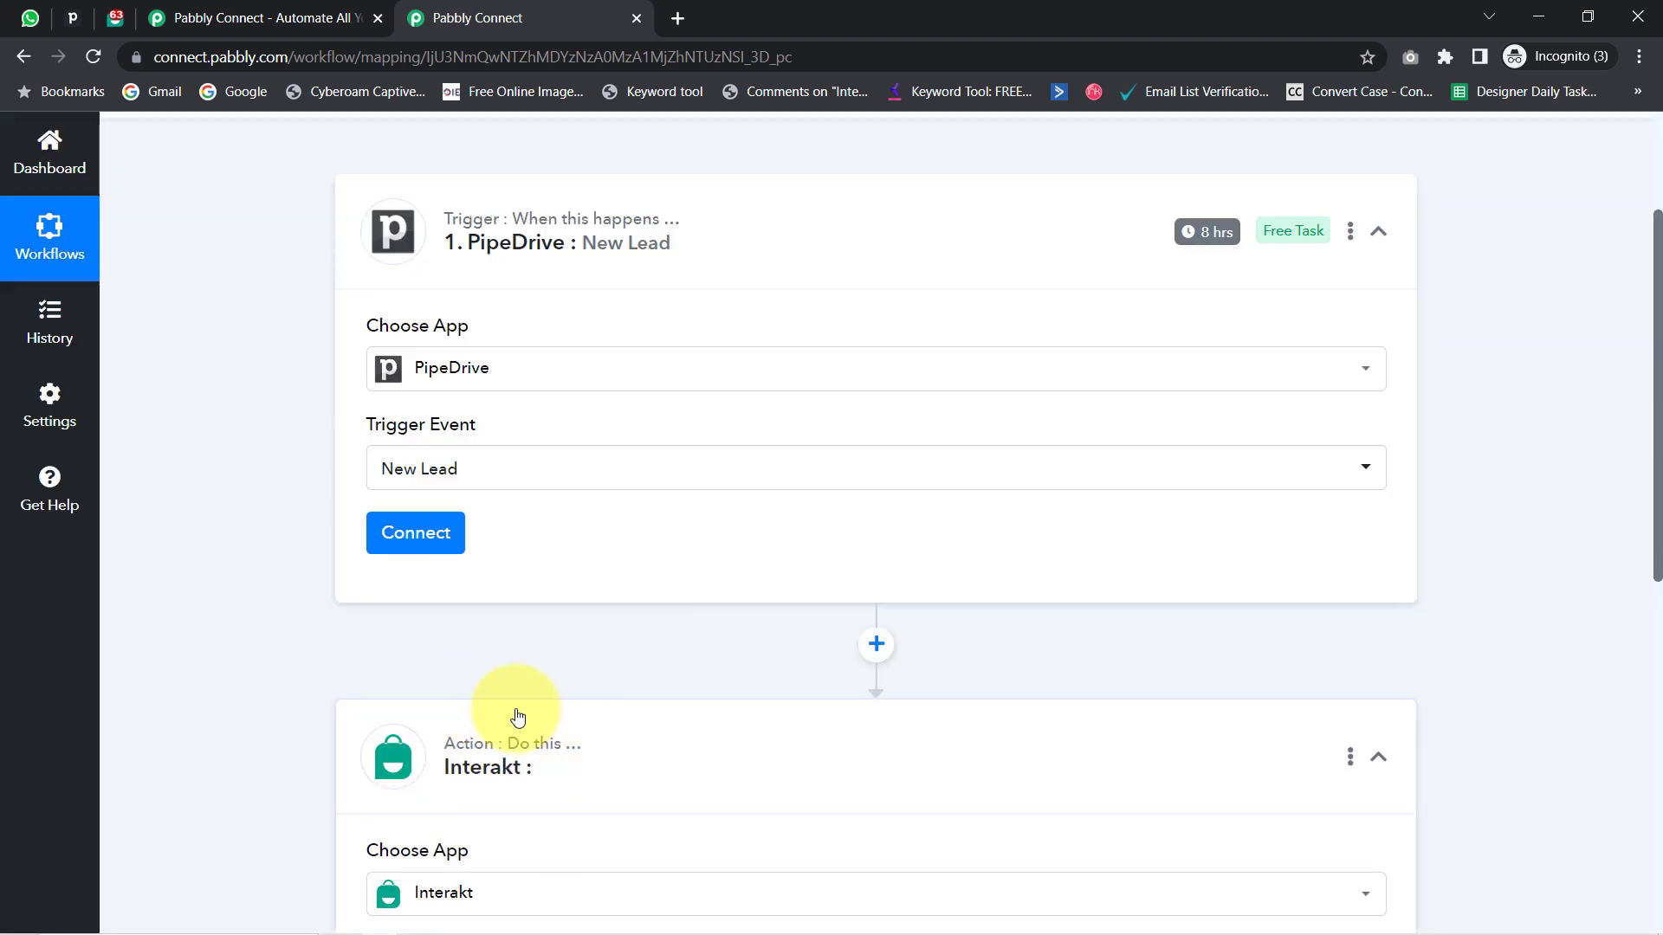
# - Start adding a new PipeDrive connection for the trigger and read the instructions for finding the API token
pyautogui.click(414, 537)
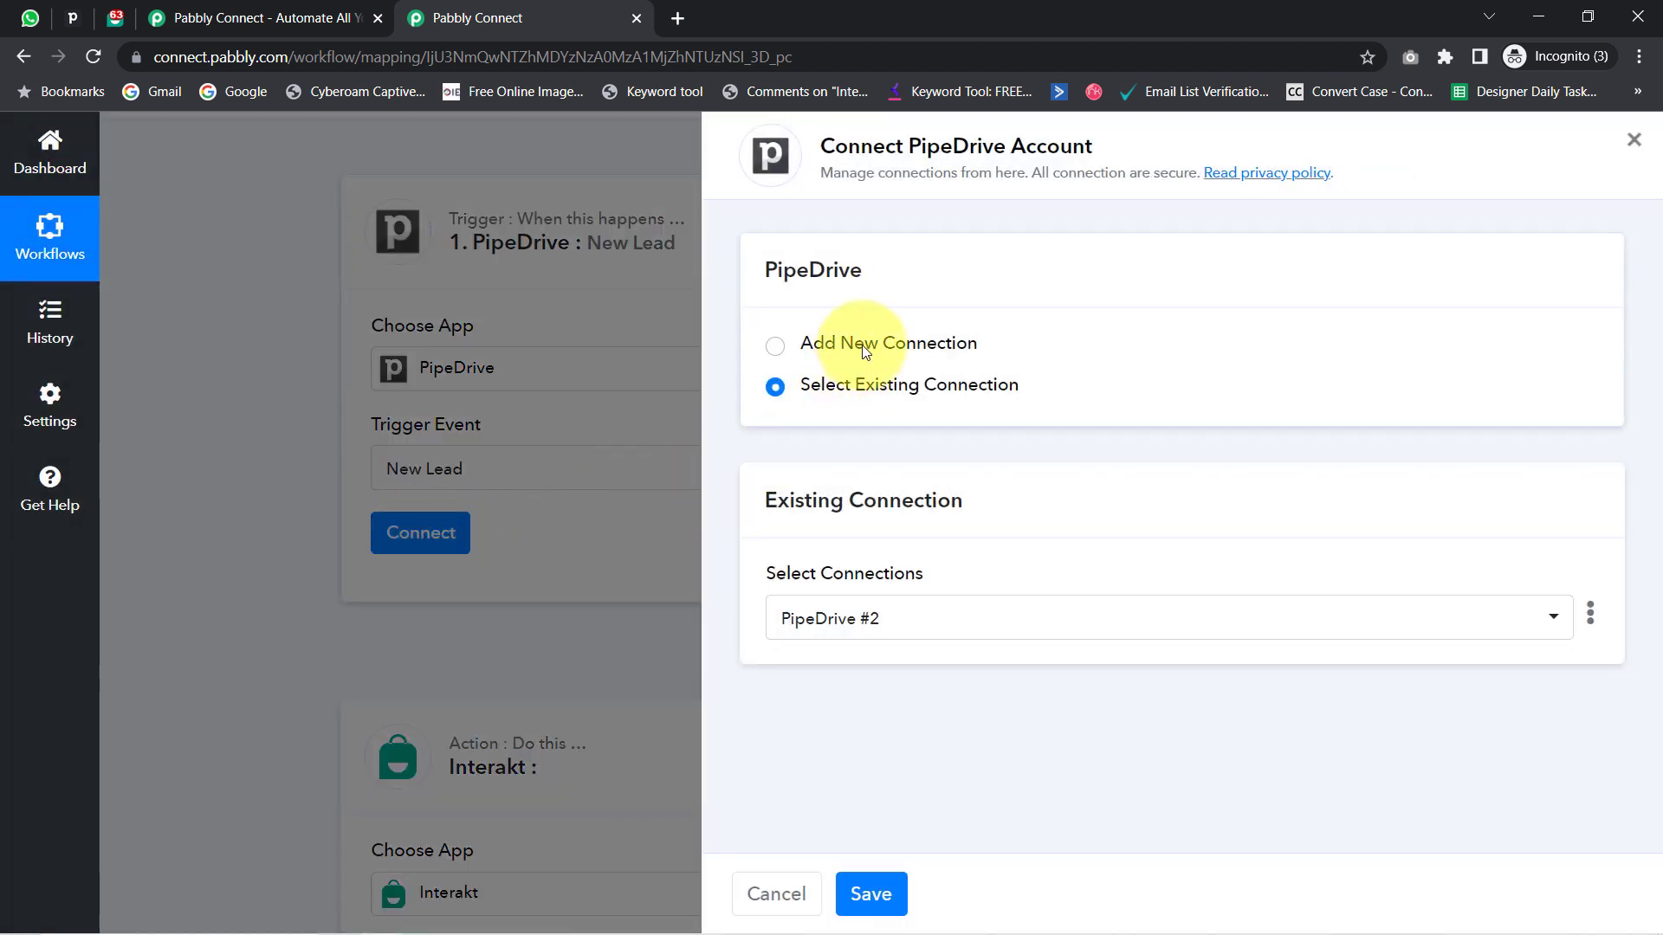
pyautogui.click(865, 351)
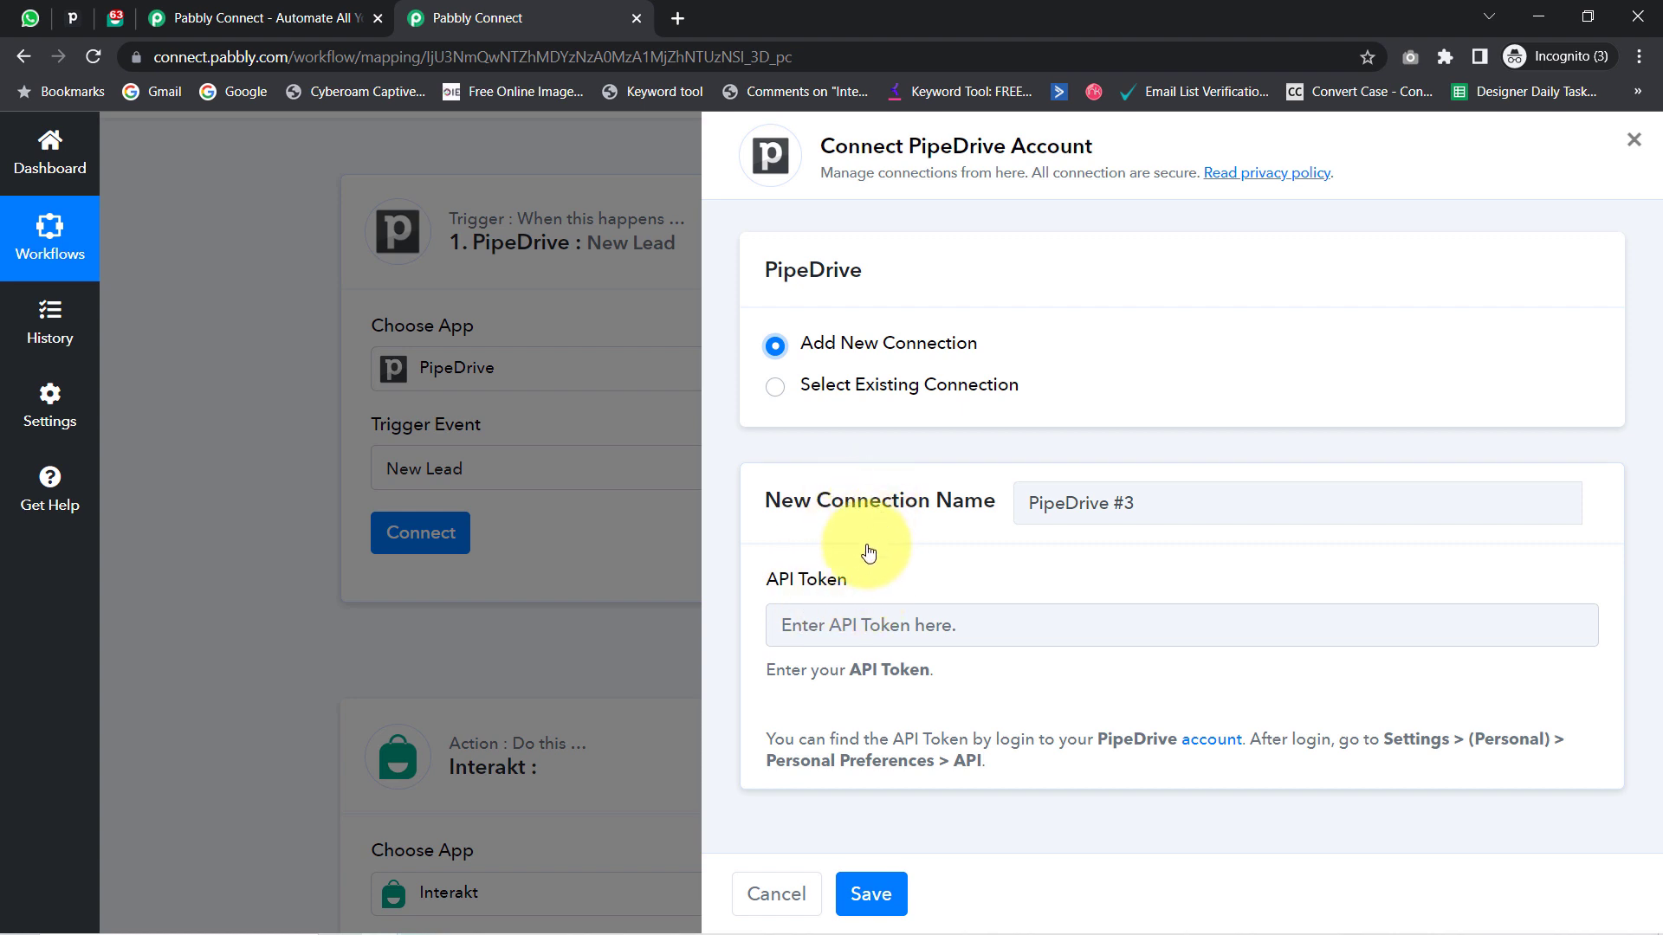
pyautogui.moveTo(767, 592); pyautogui.dragTo(856, 590)
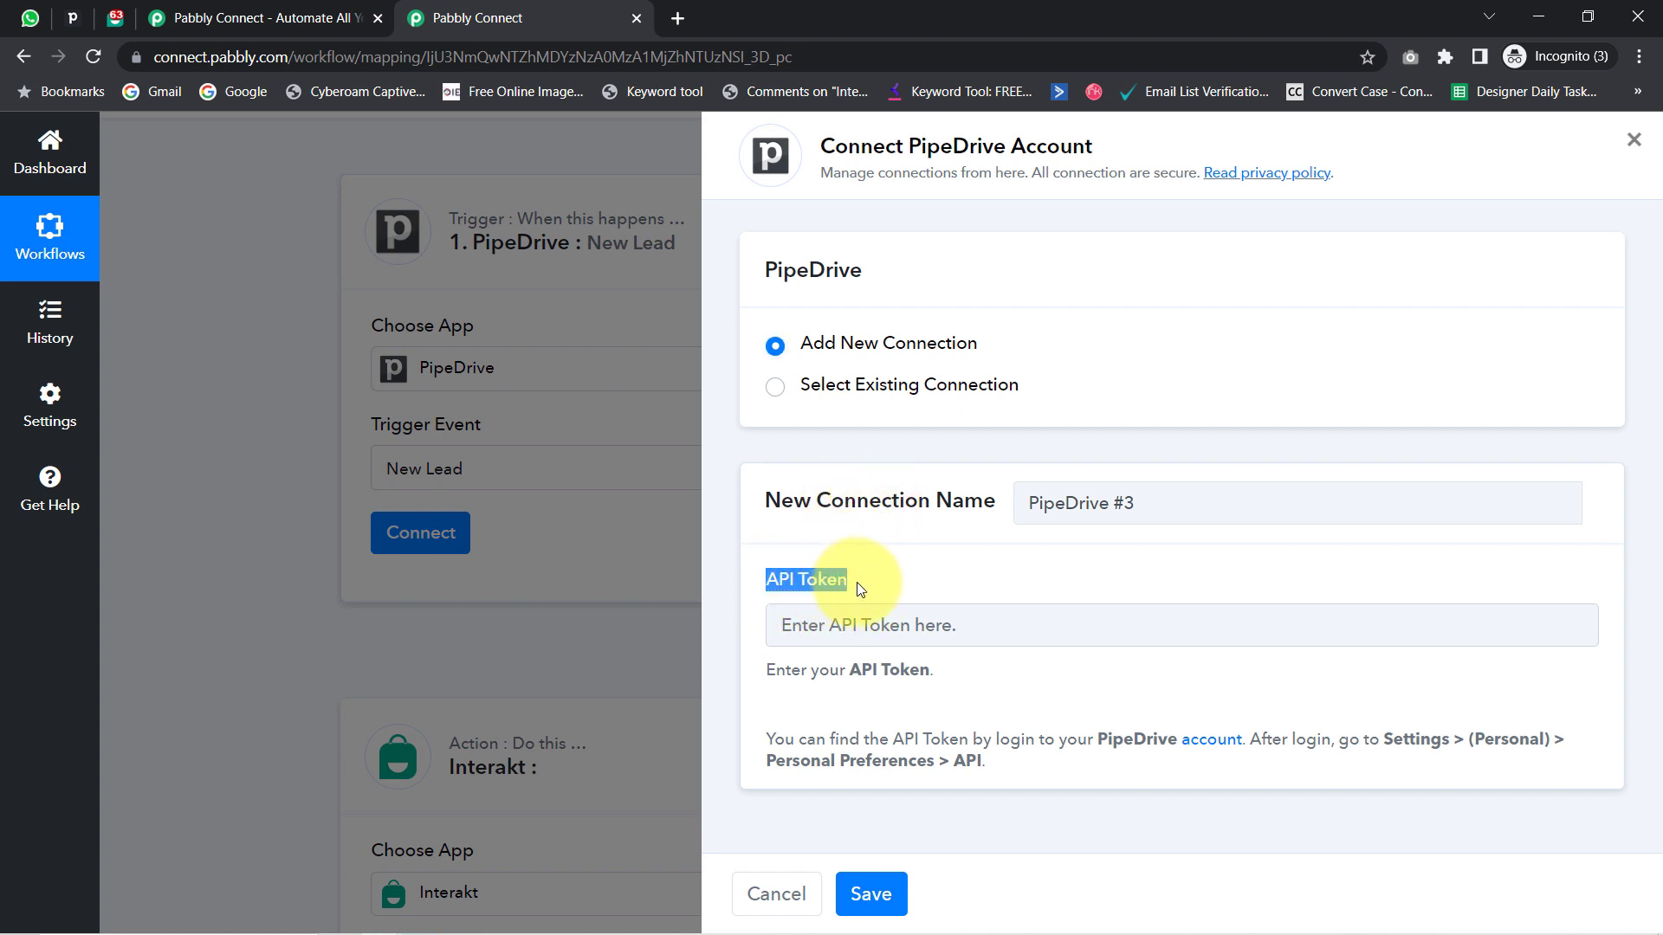
pyautogui.moveTo(868, 736); pyautogui.dragTo(927, 698)
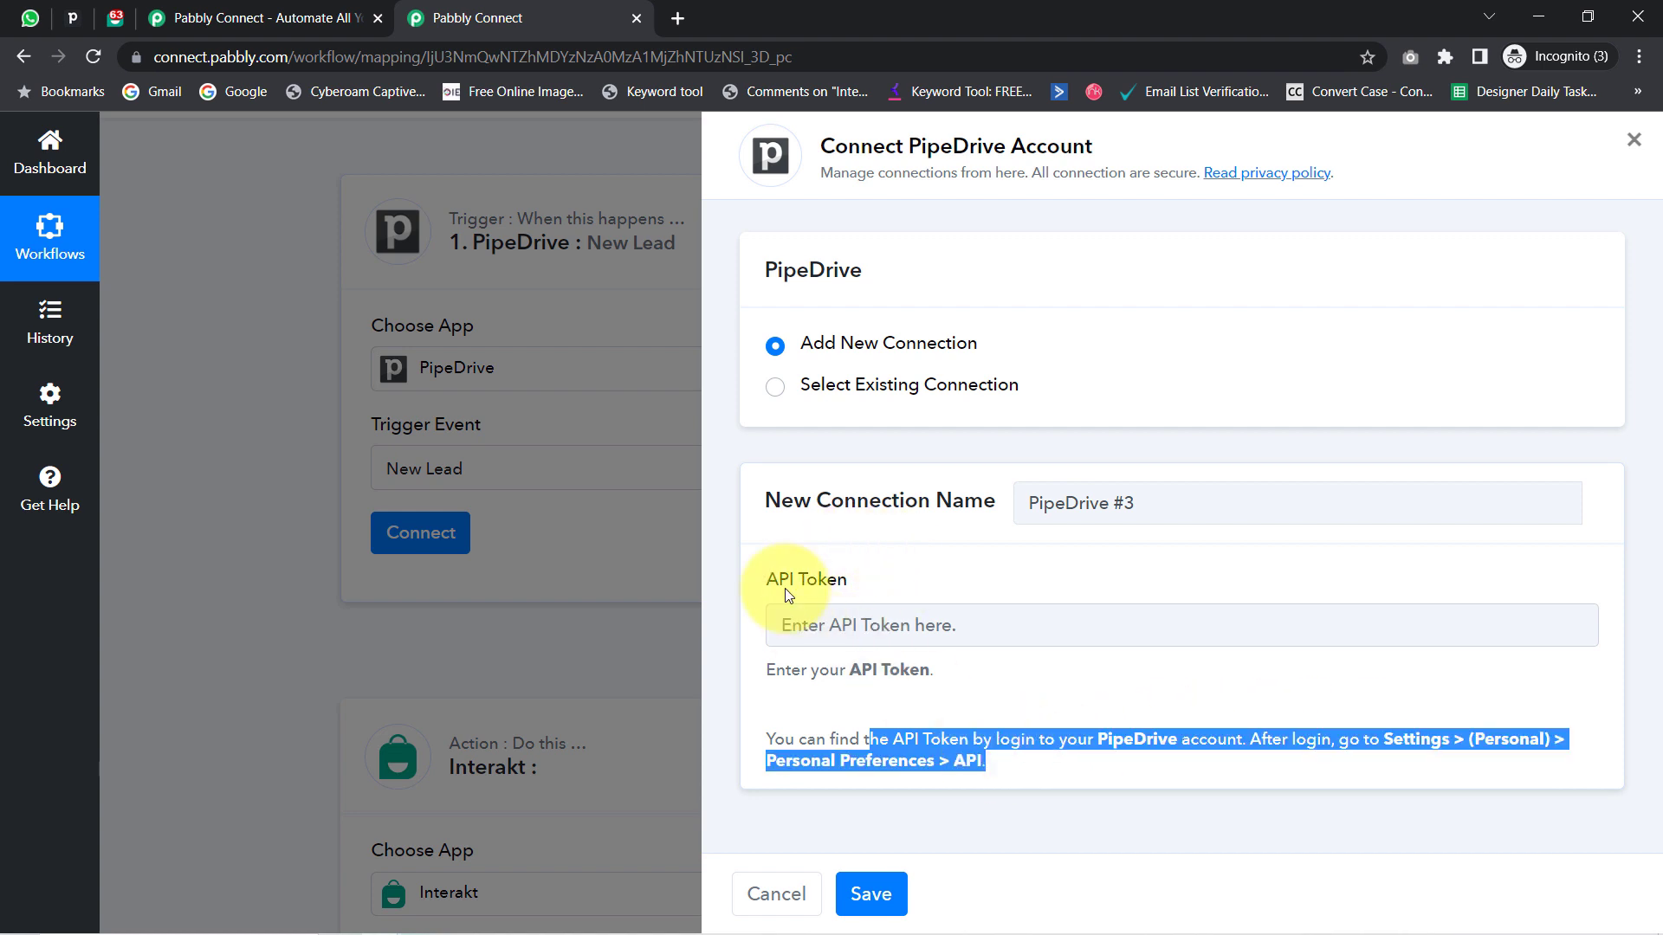
pyautogui.click(964, 716)
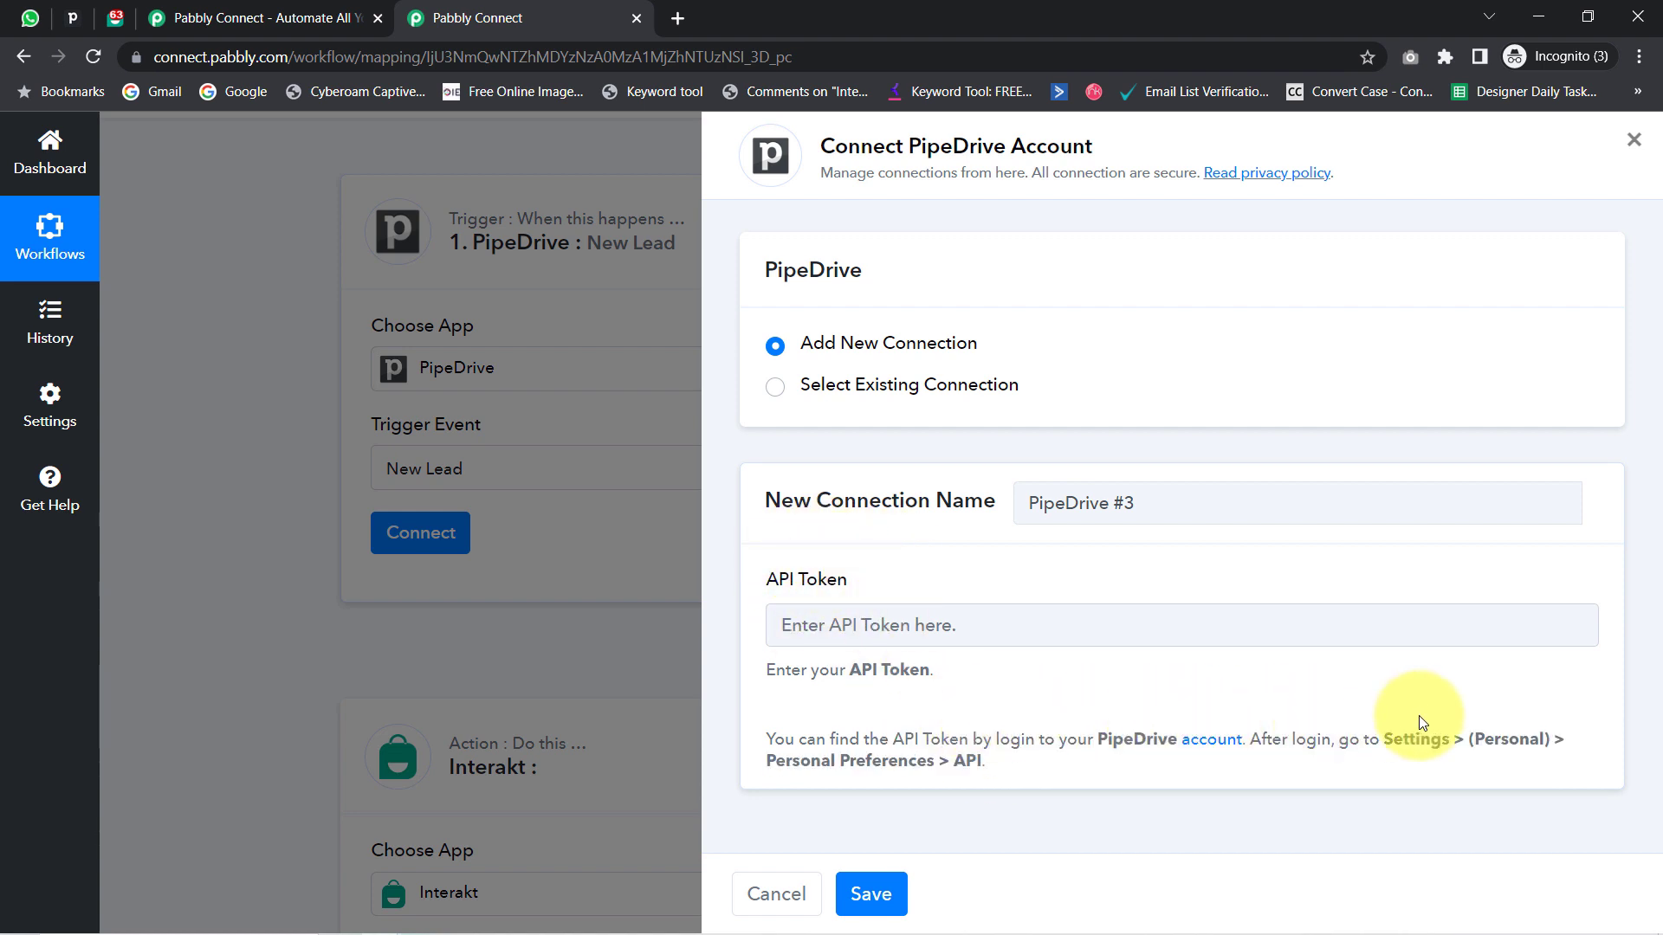
pyautogui.moveTo(1493, 740); pyautogui.dragTo(825, 813)
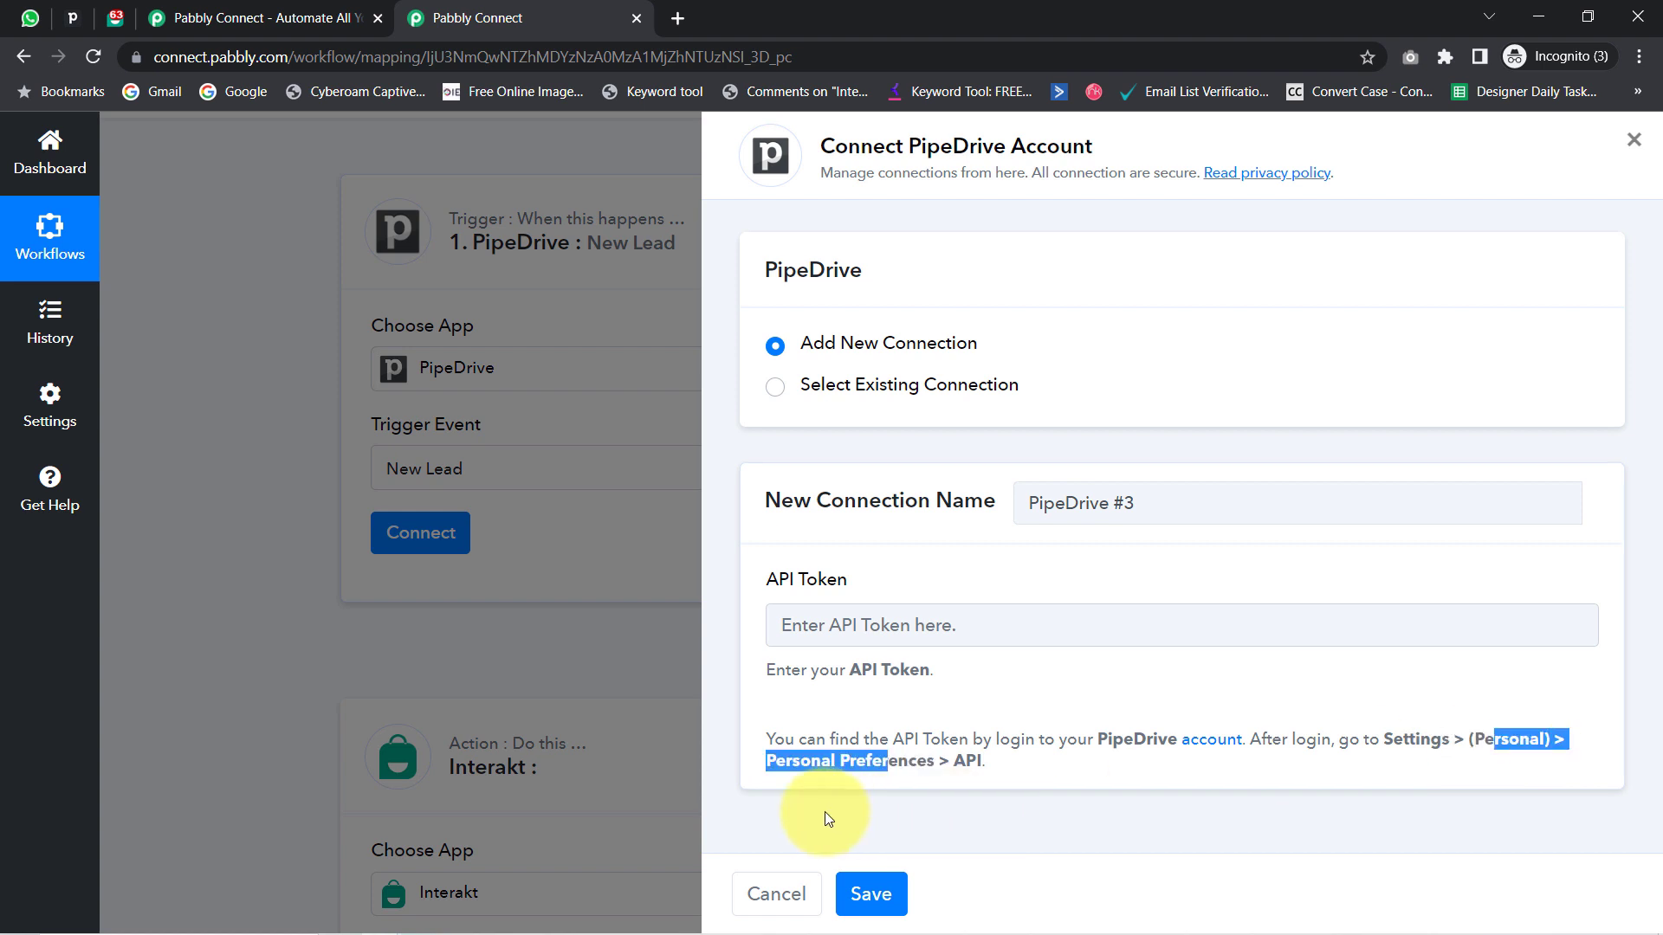
pyautogui.moveTo(898, 761); pyautogui.dragTo(1003, 769)
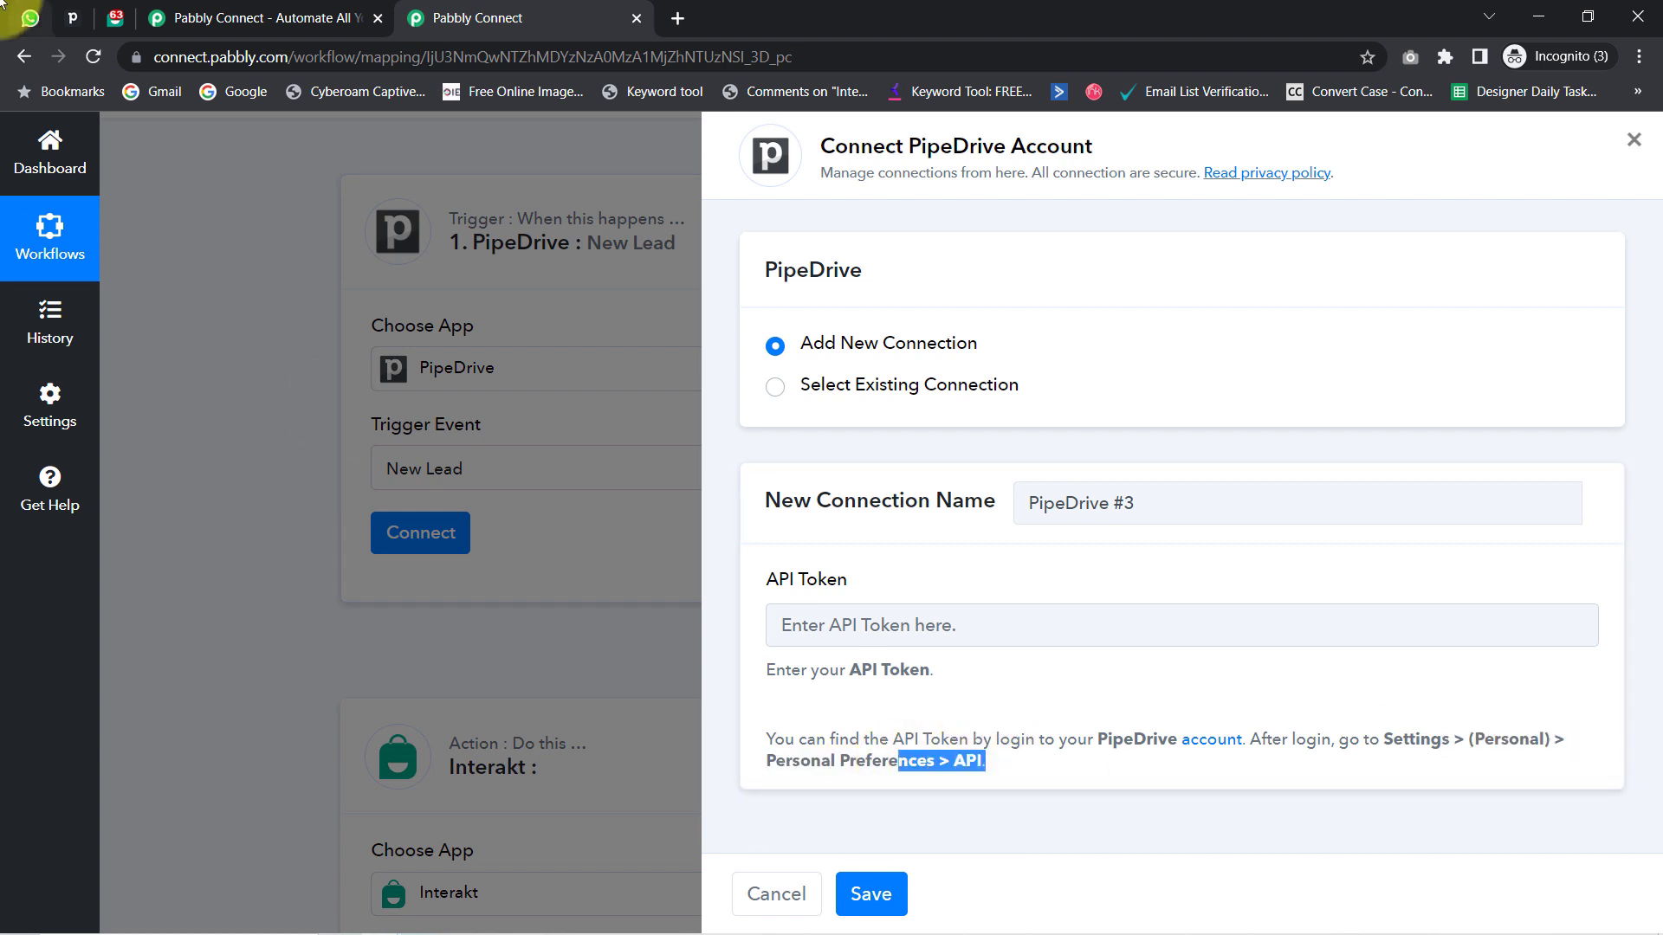
# - Switch to Pipedrive and copy the personal API token from the personal preferences' API section
pyautogui.click(71, 13)
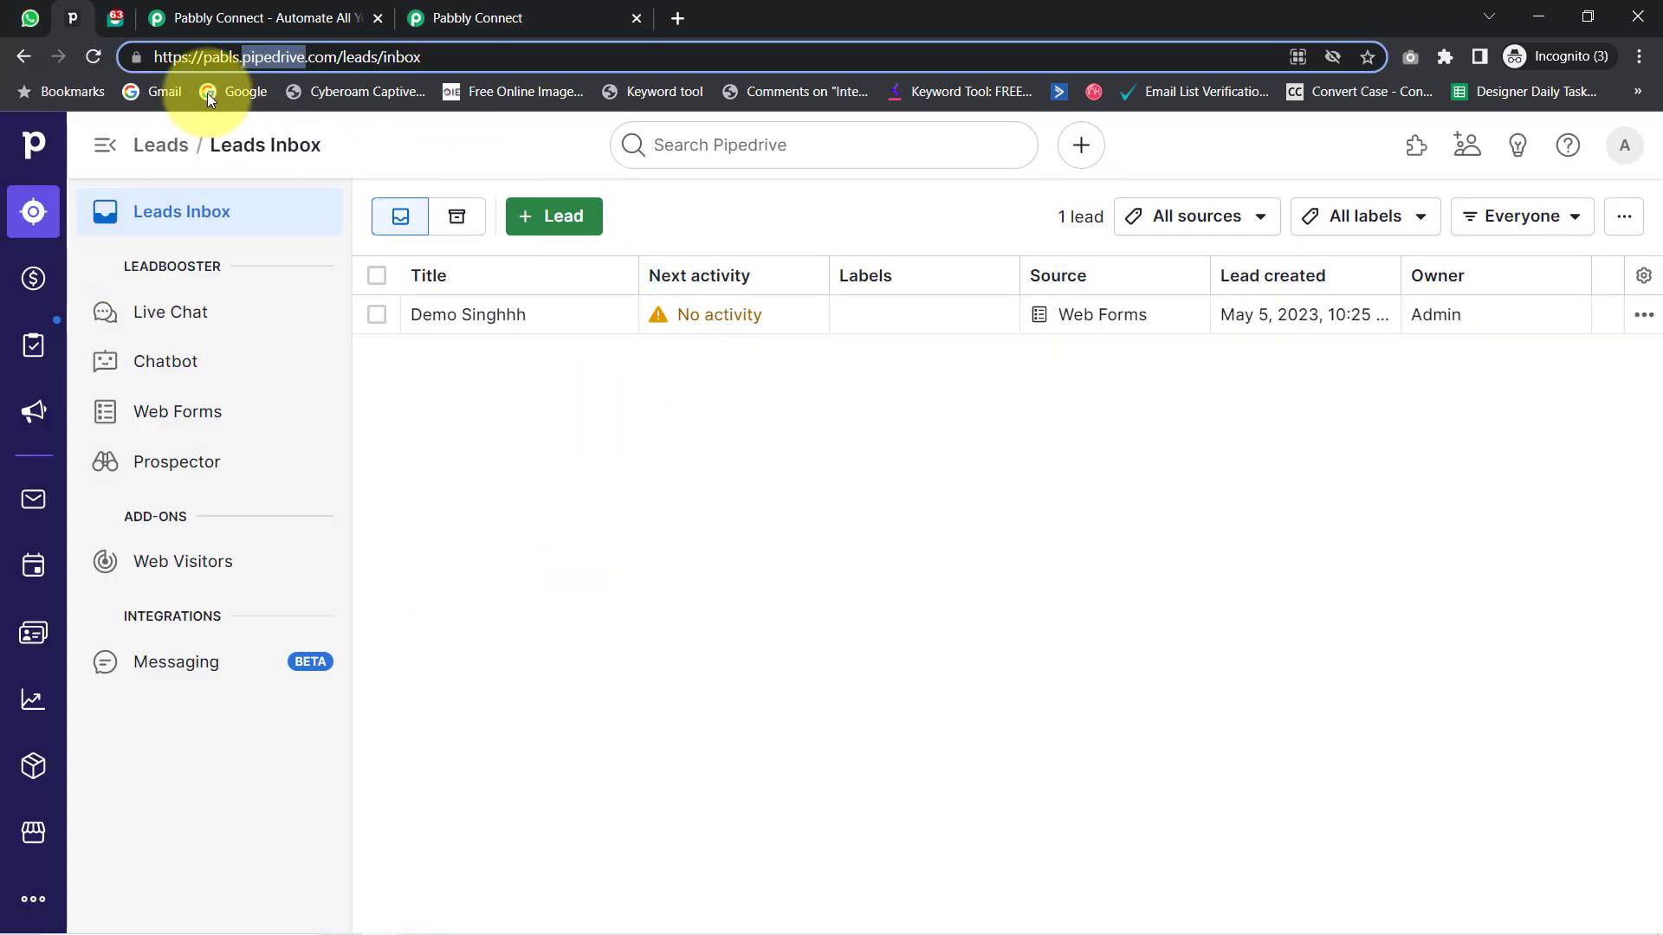
pyautogui.click(1628, 149)
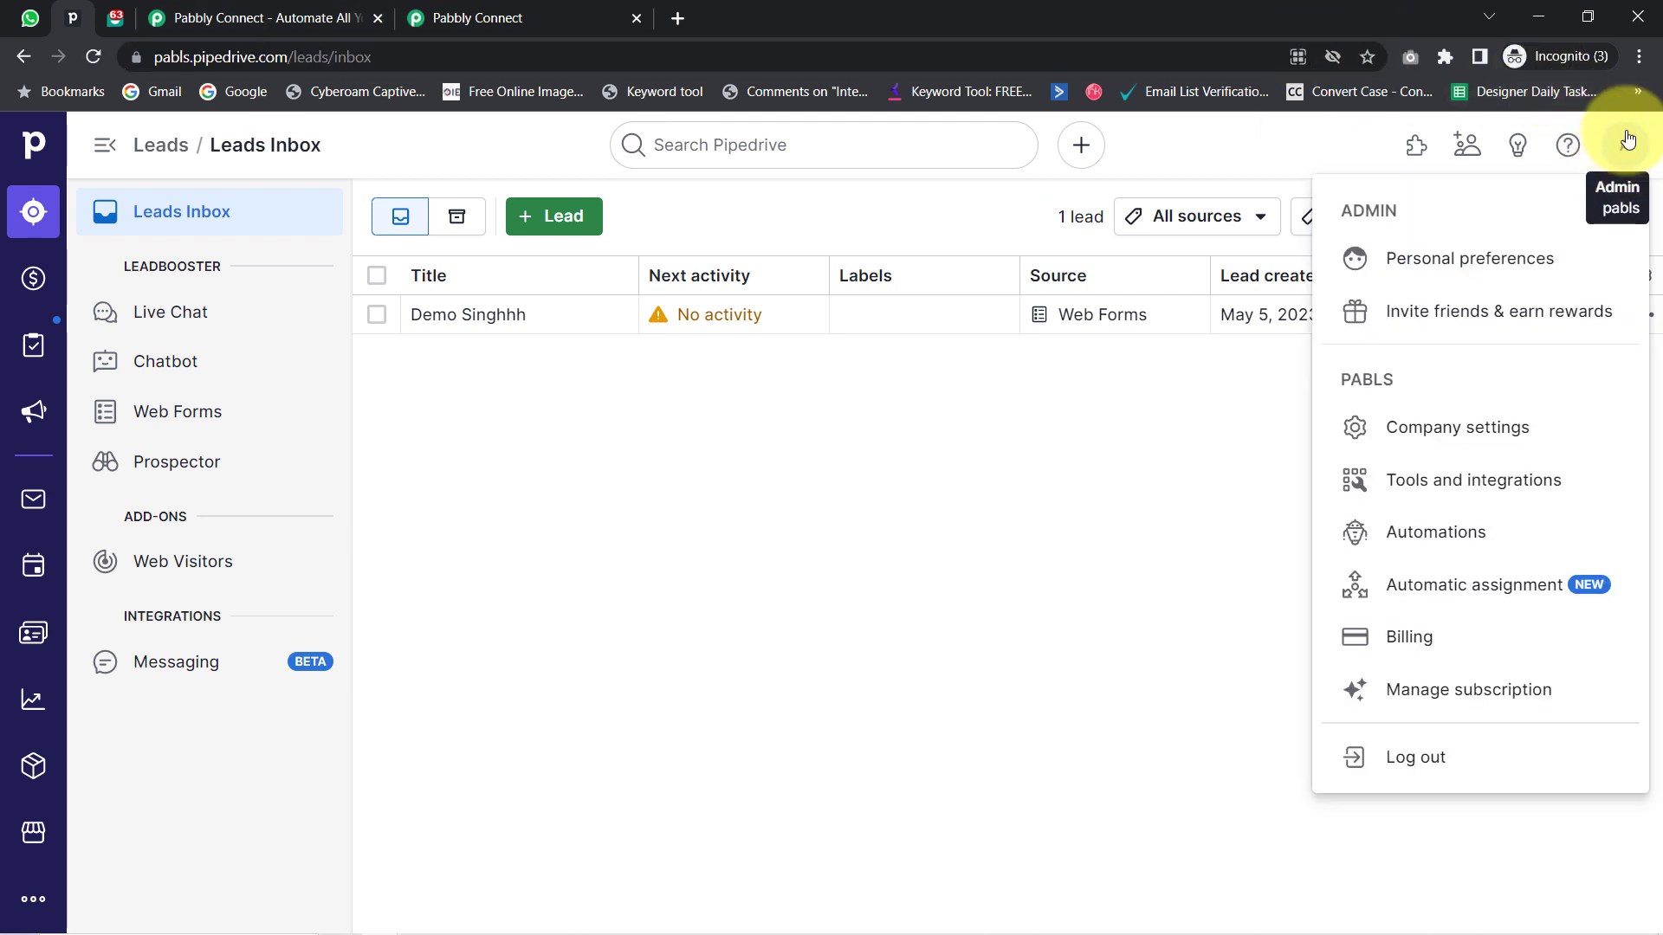
pyautogui.click(1472, 277)
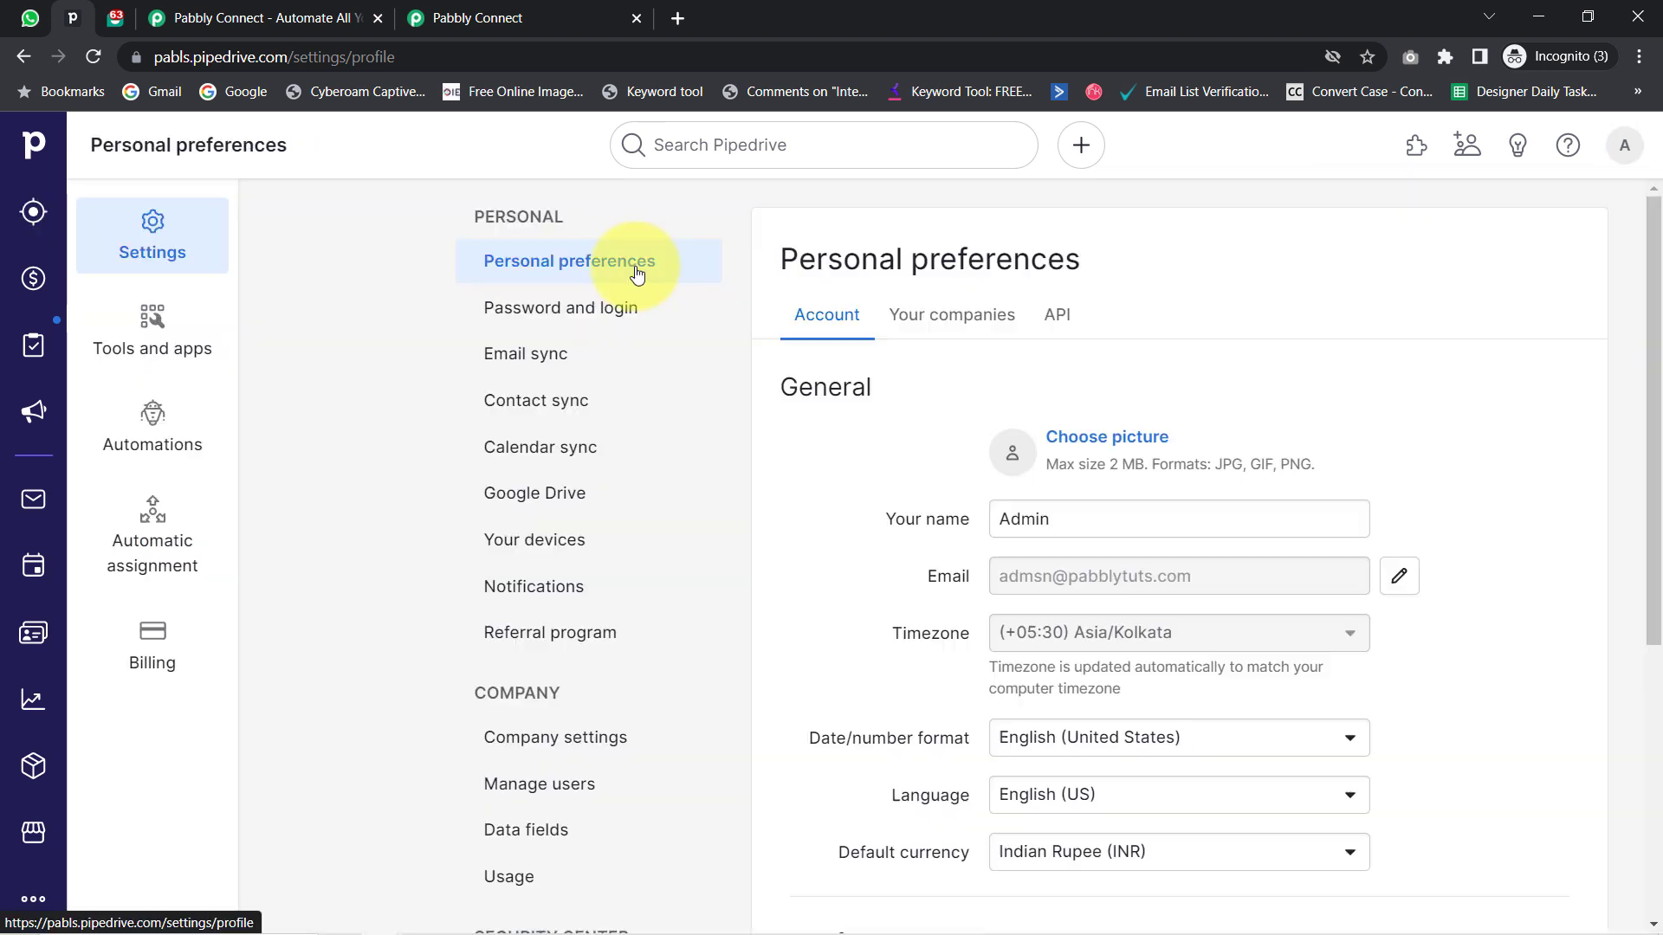
pyautogui.click(1059, 319)
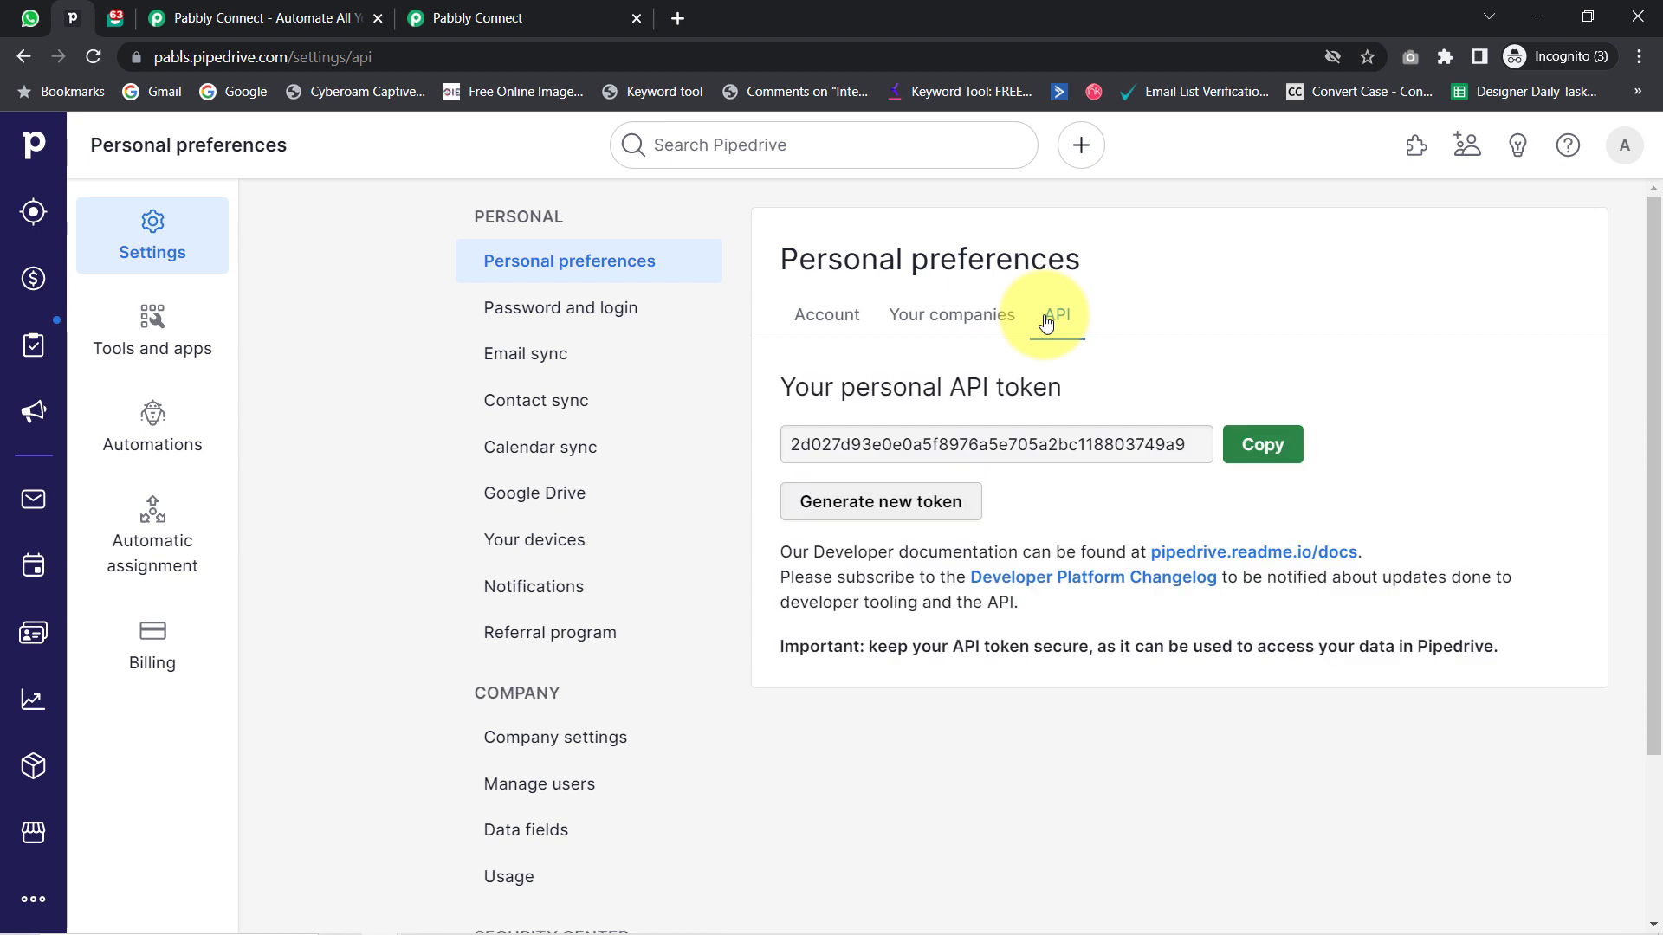
pyautogui.click(1270, 452)
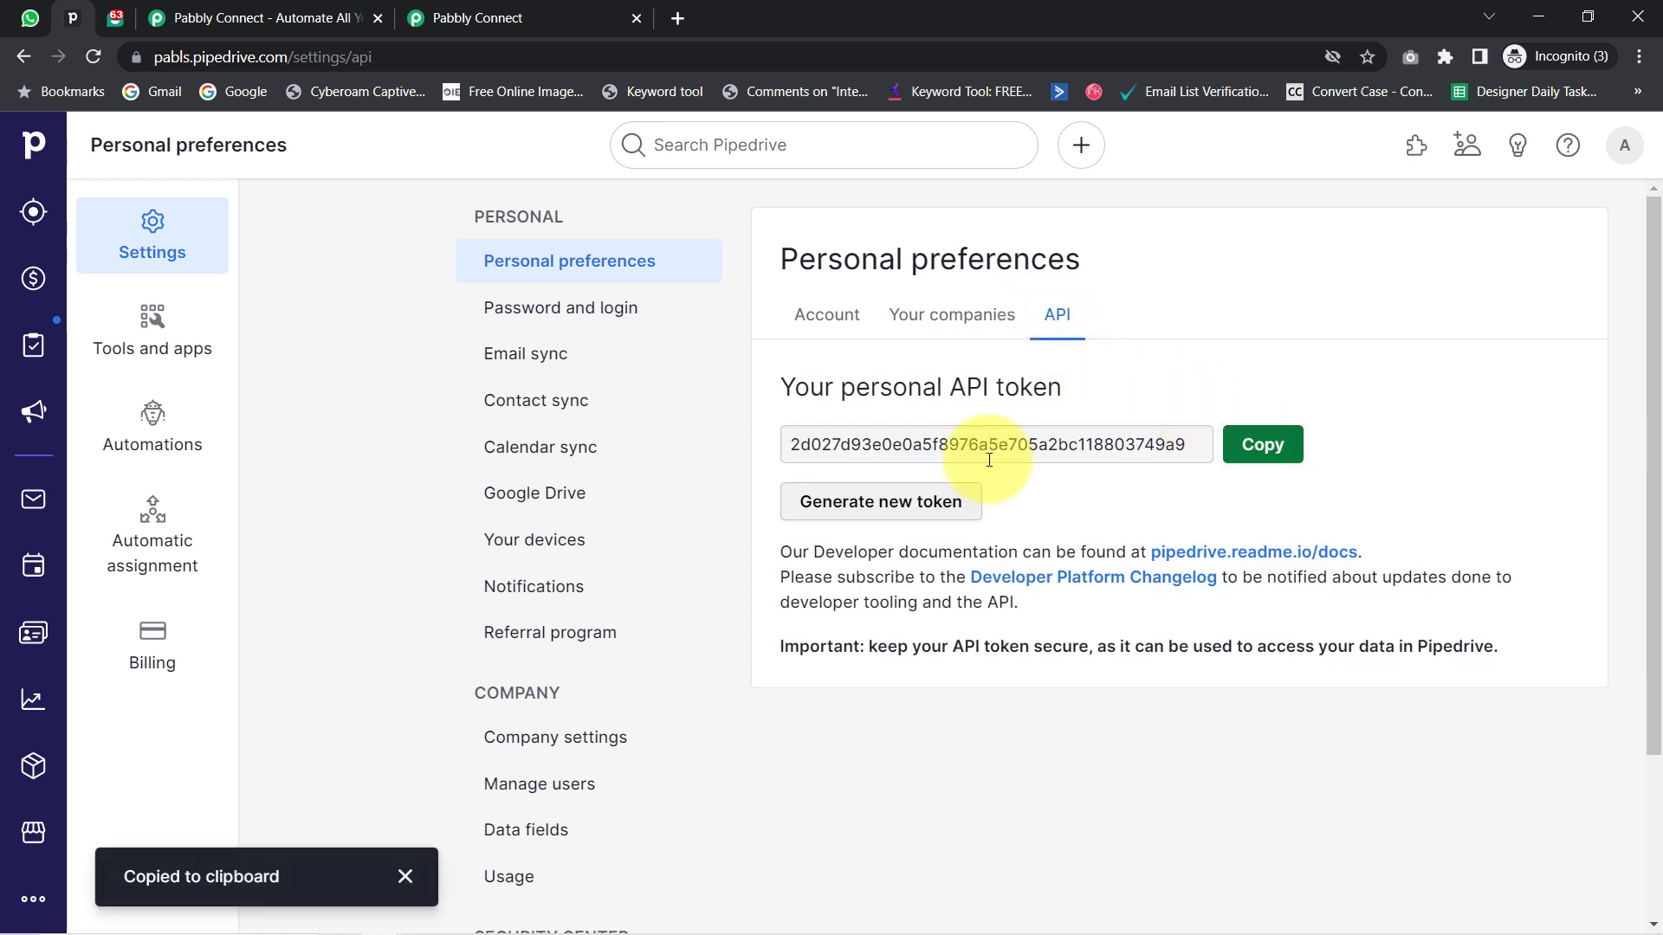
# - Return to the Pabbly Connect workflow, paste the Pipedrive API token into the new connection and save it
pyautogui.click(160, 8)
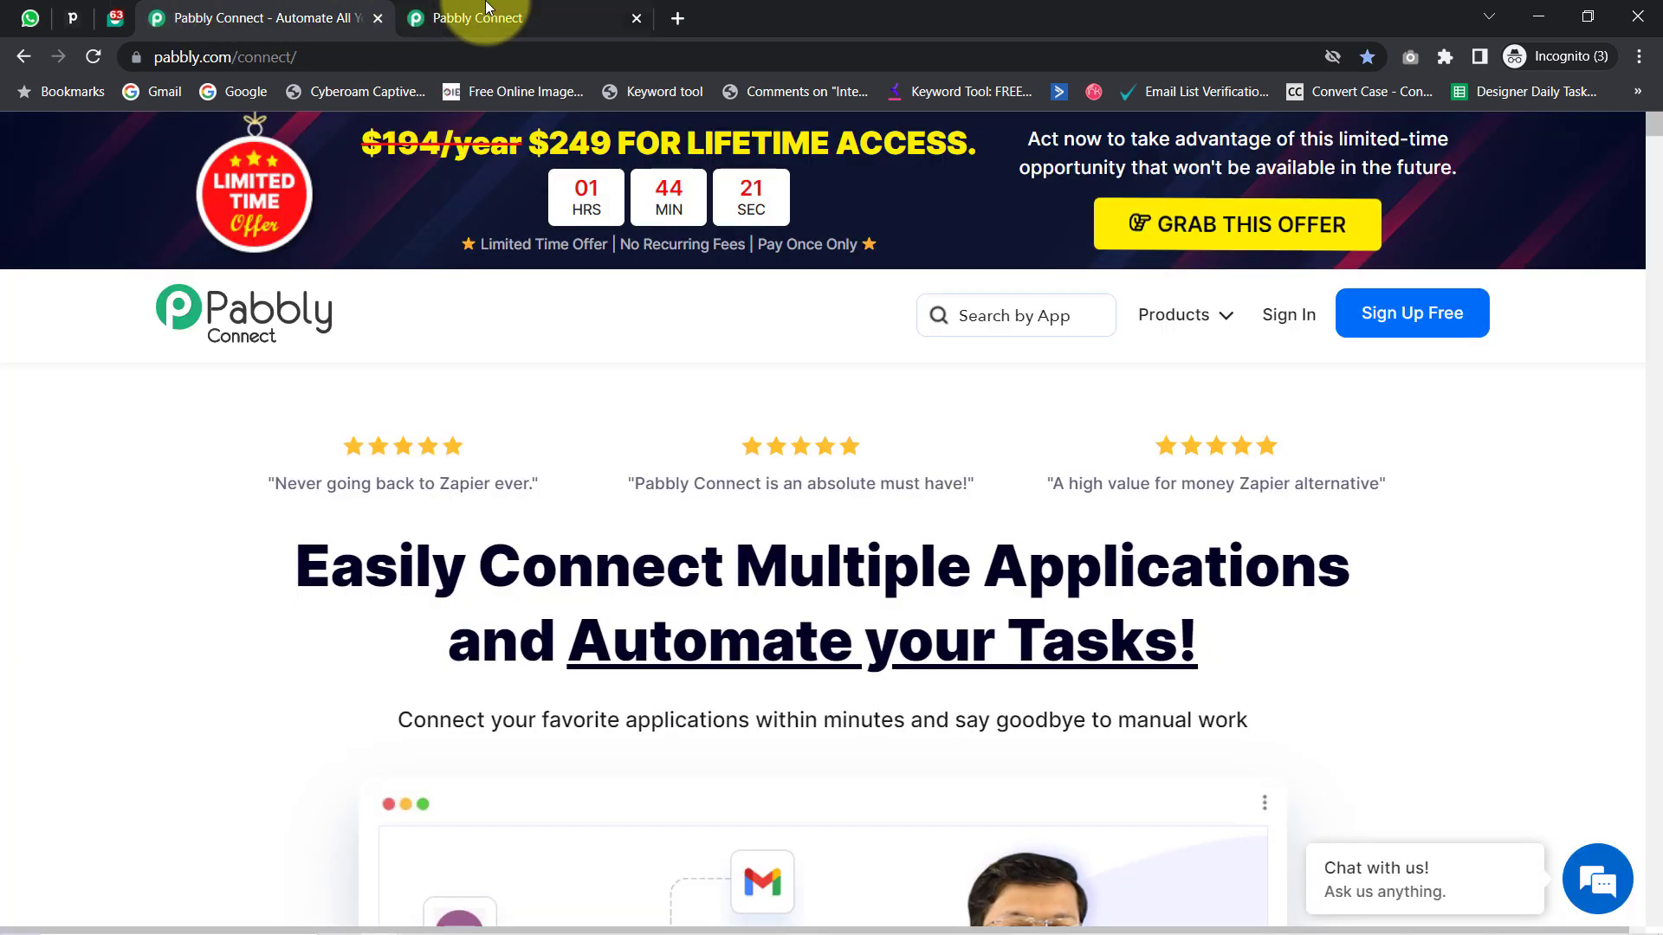
pyautogui.click(377, 18)
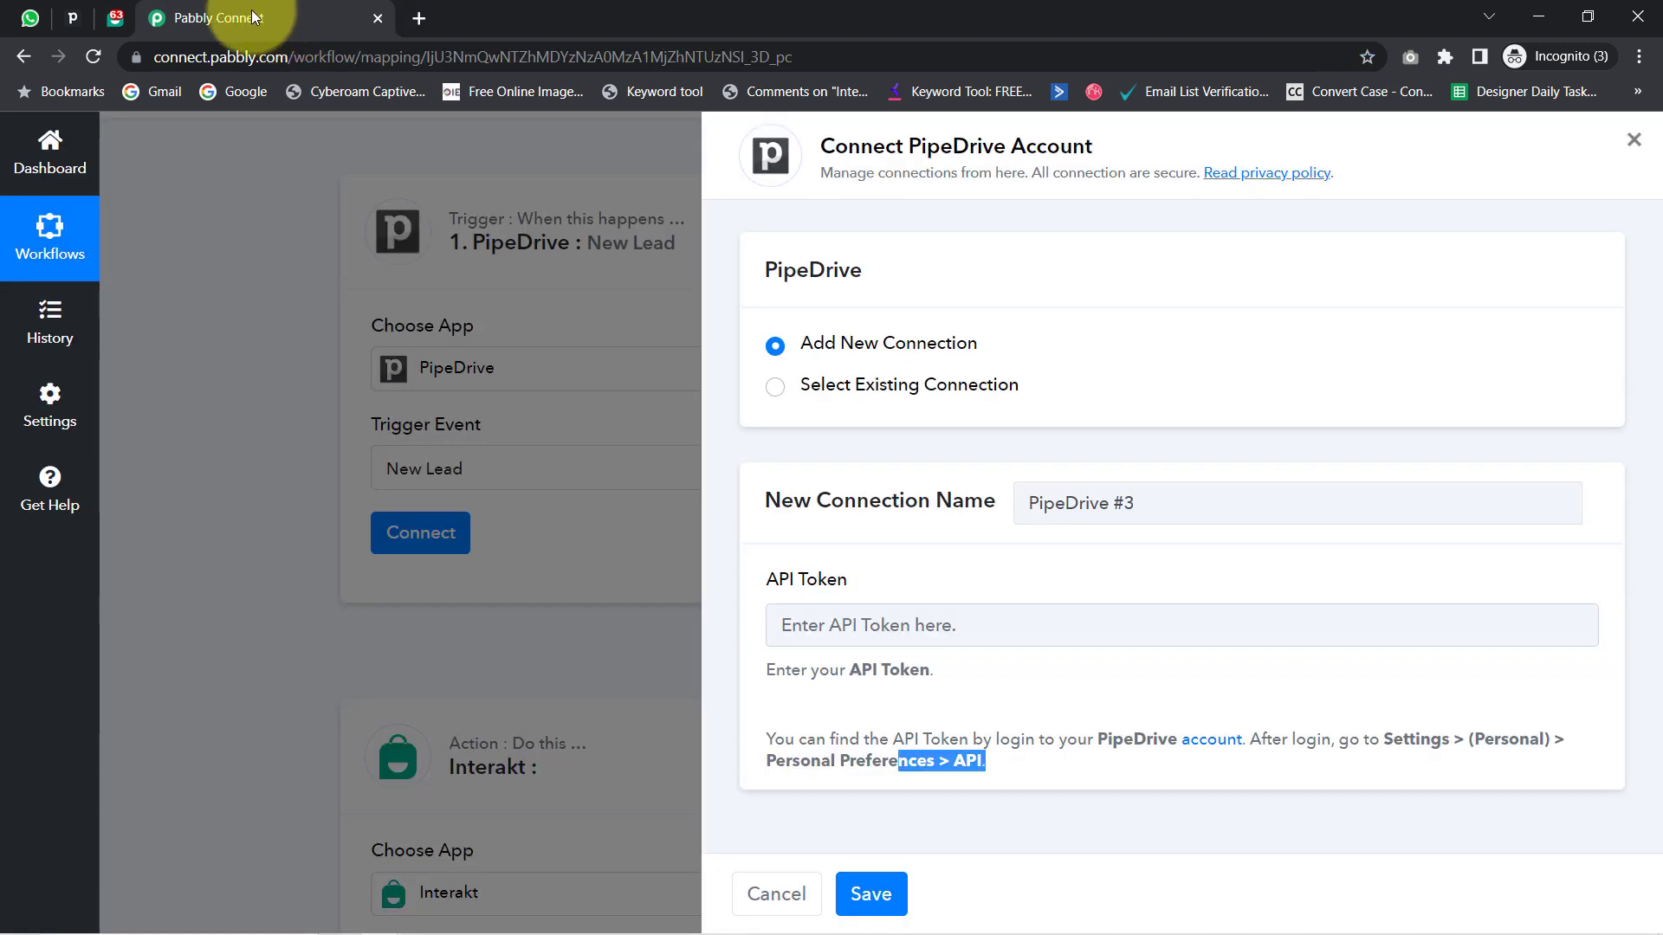
pyautogui.click(804, 629)
pyautogui.hotkey('ctrl', 'v')
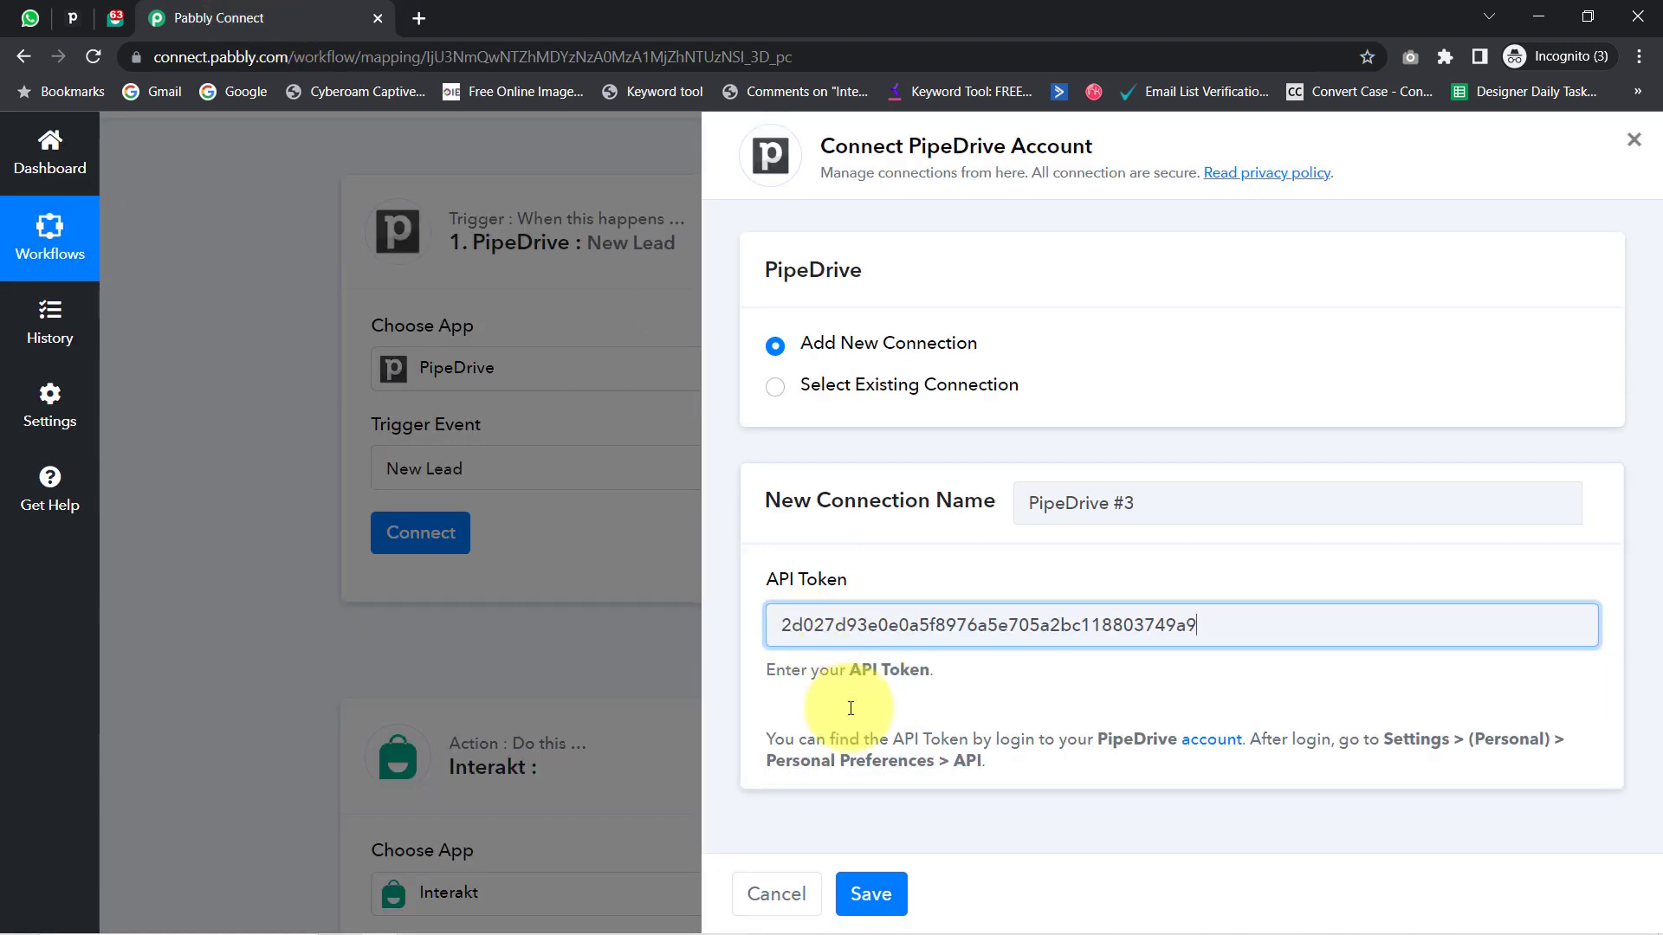
pyautogui.click(872, 892)
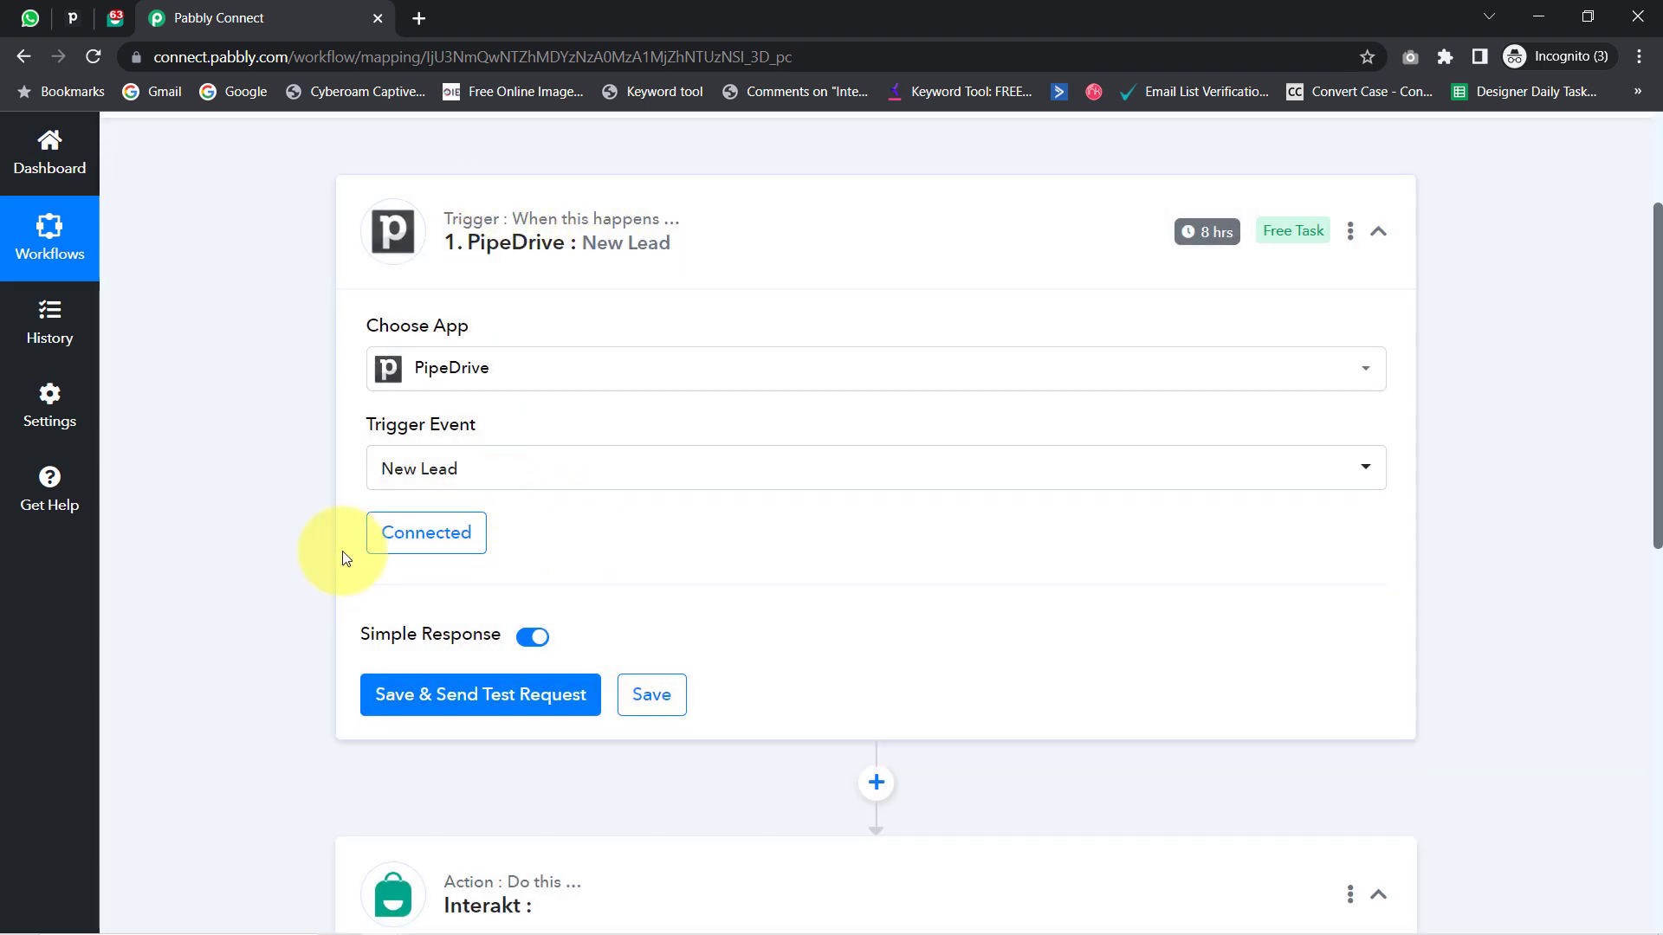
# - Save the PipeDrive New Lead trigger and send a test request
pyautogui.click(454, 532)
pyautogui.moveTo(1656, 394); pyautogui.dragTo(1657, 535)
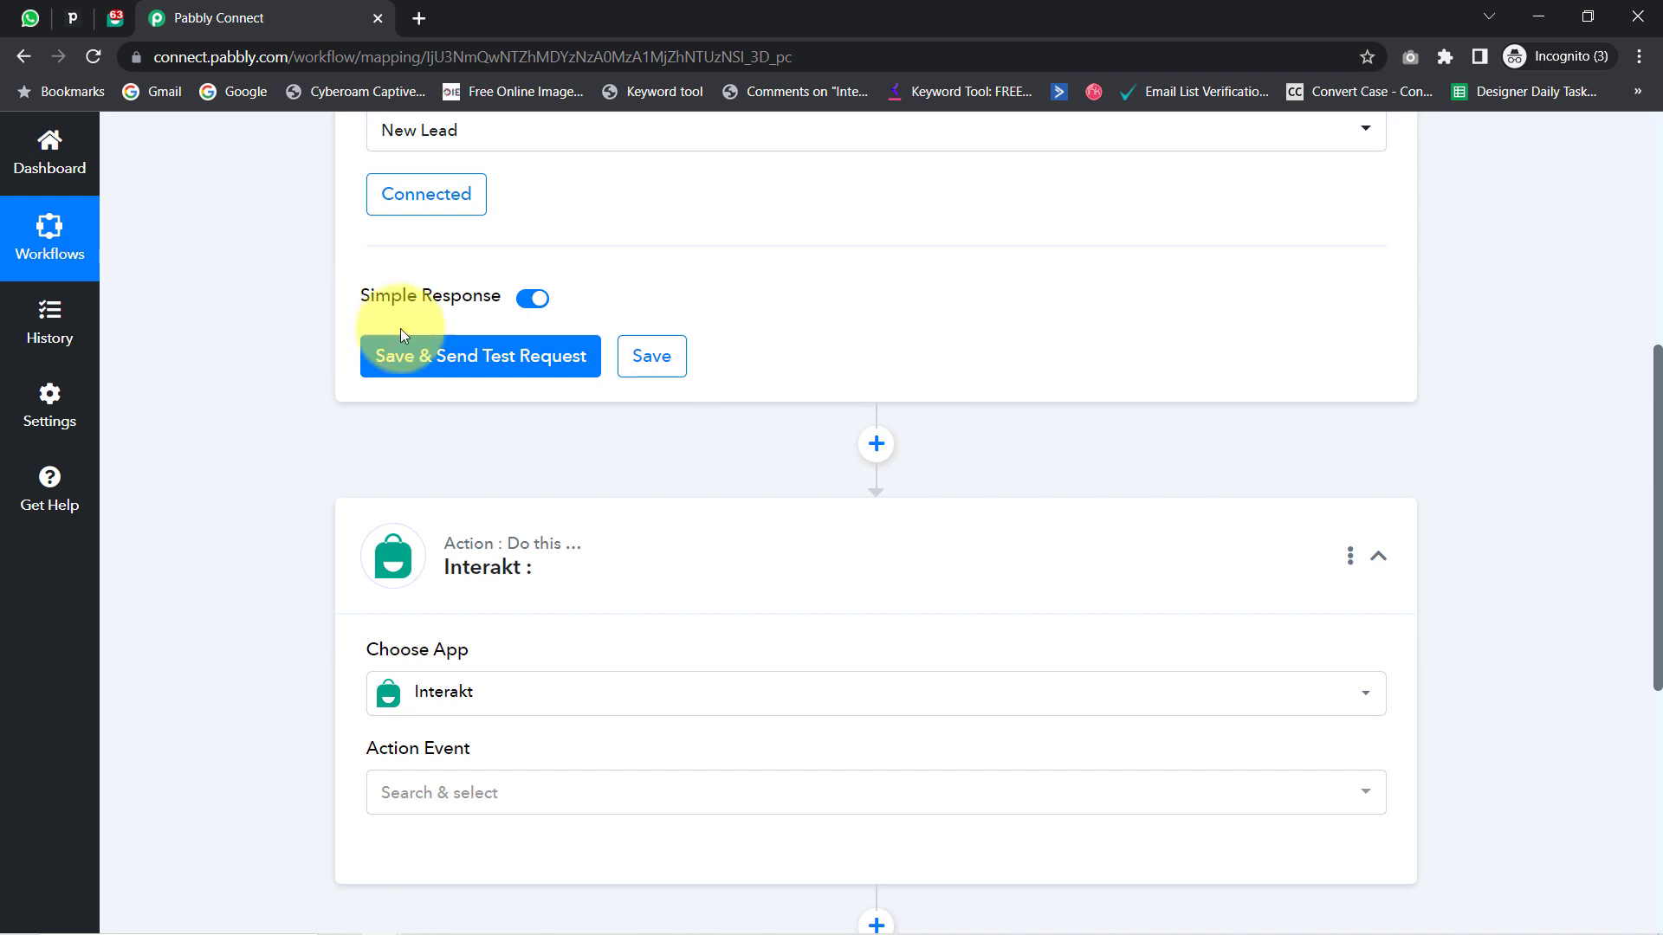
pyautogui.click(453, 361)
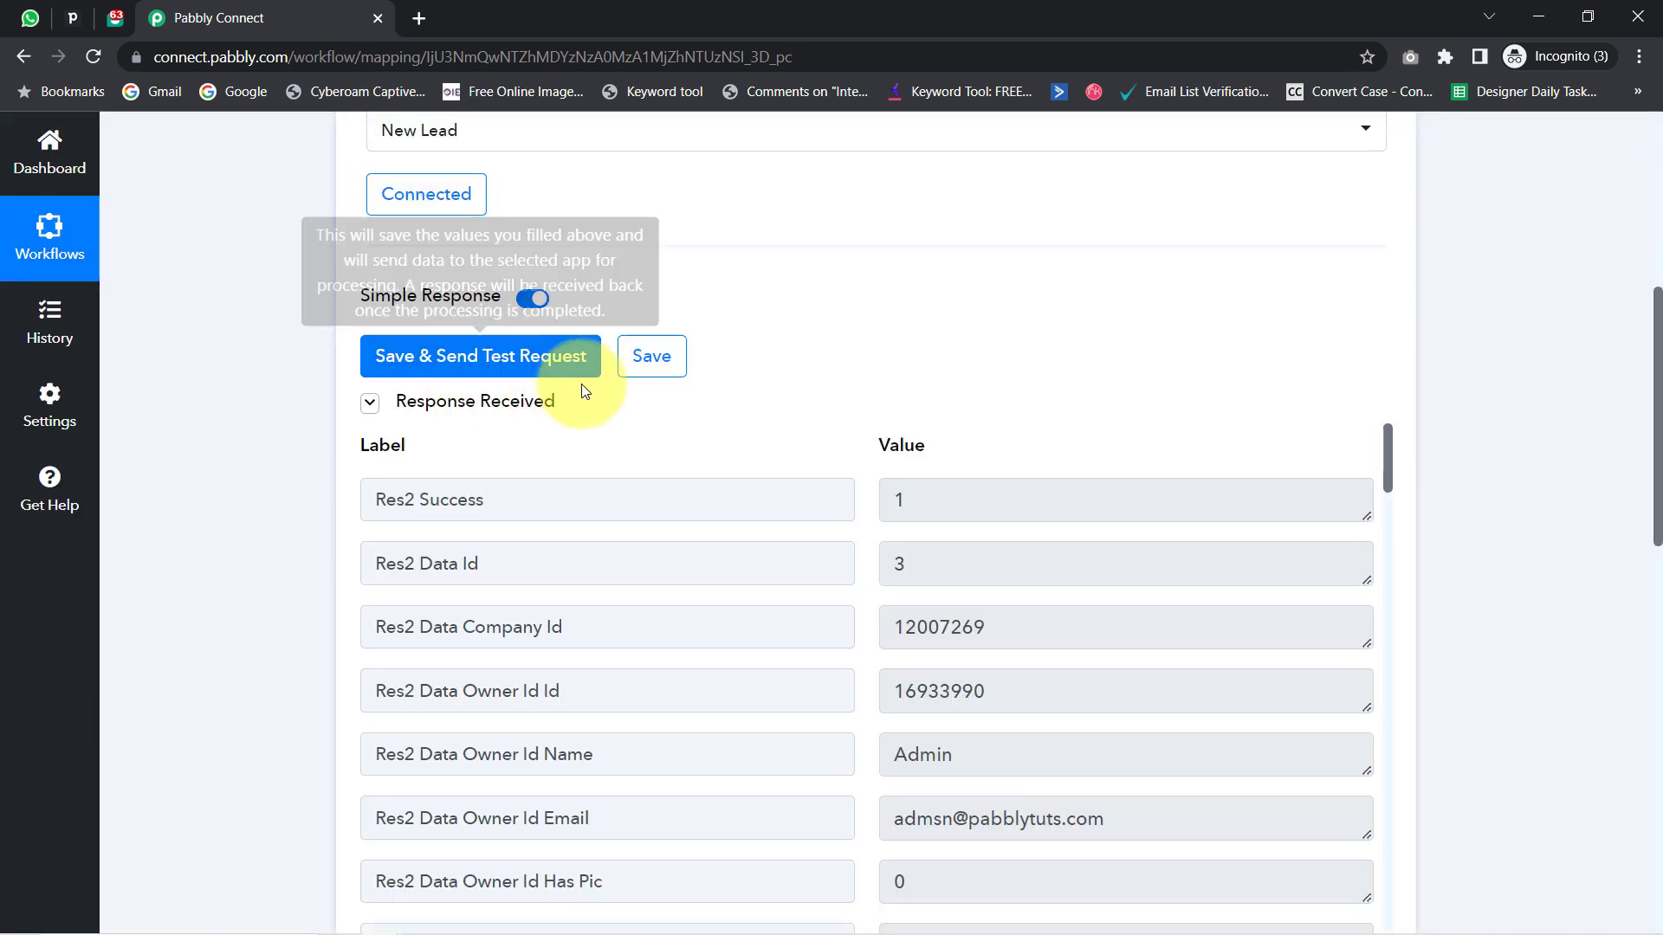
# - Review the lead's name fields in the trigger's received response
pyautogui.moveTo(372, 401); pyautogui.dragTo(525, 408)
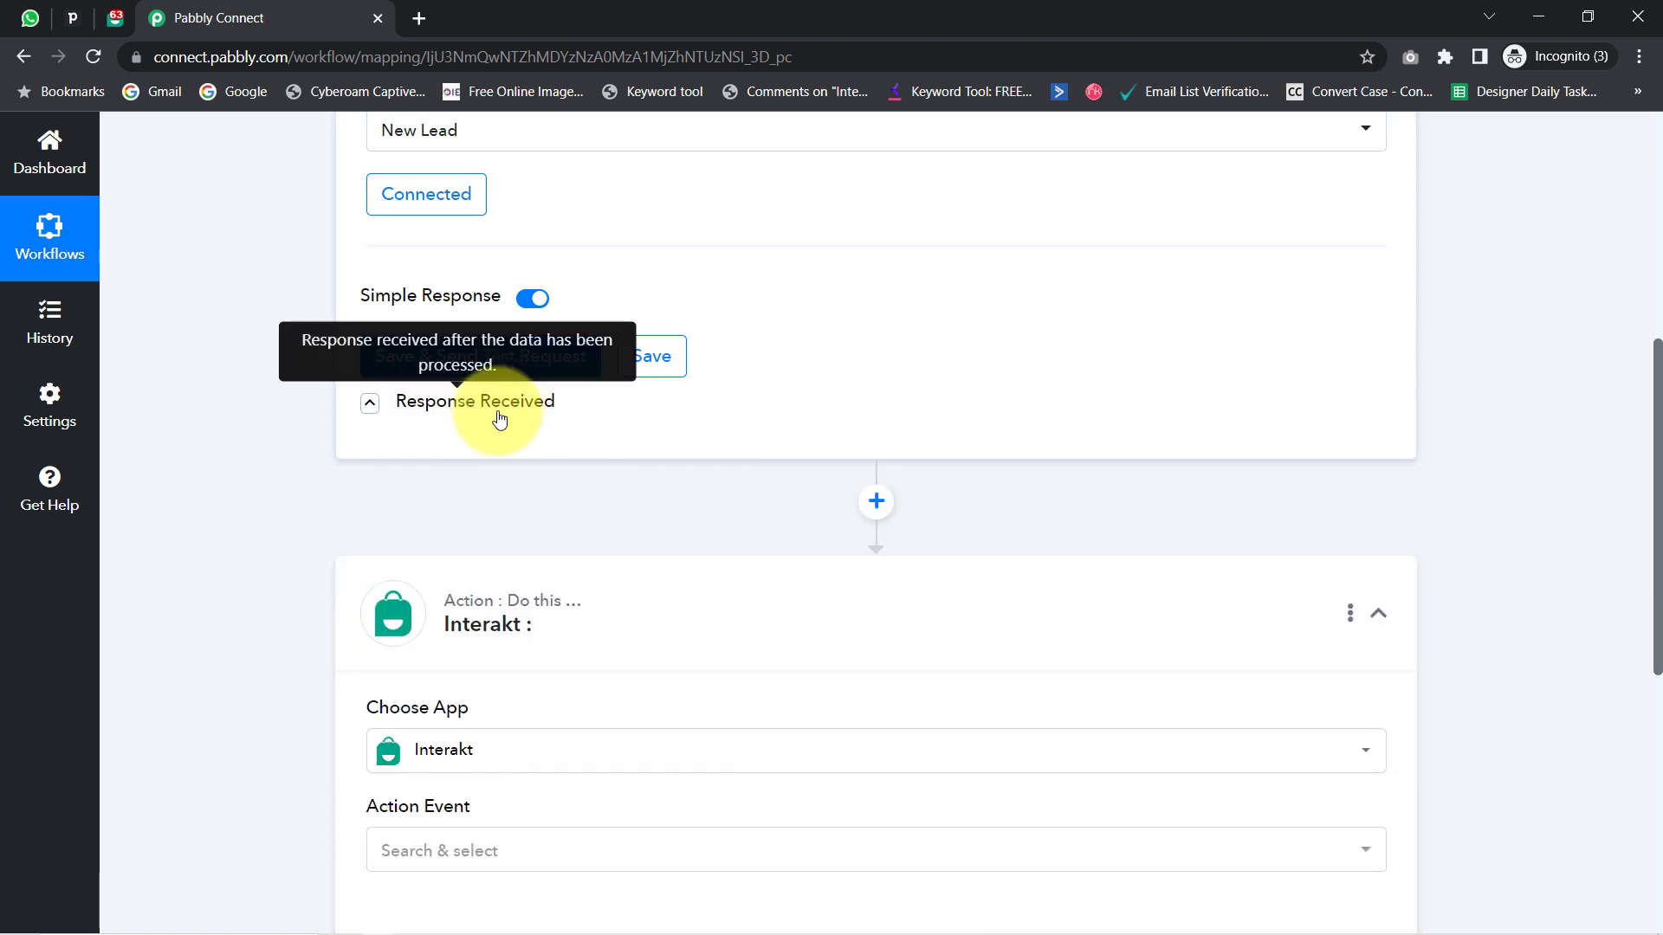
pyautogui.click(500, 412)
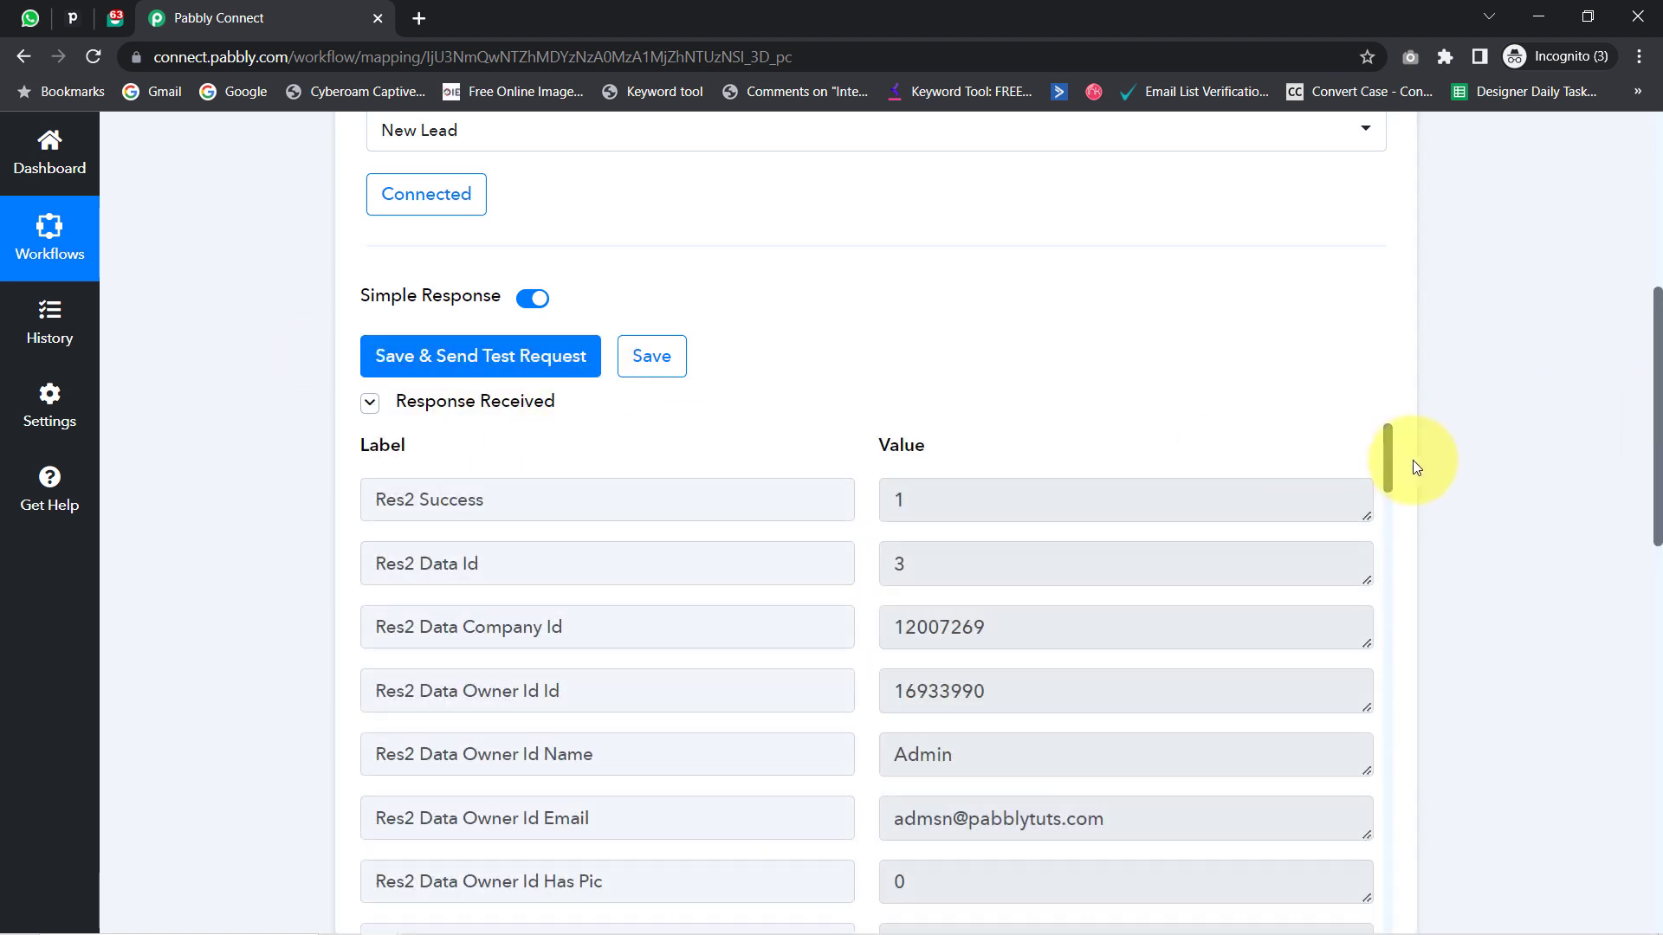
pyautogui.moveTo(1387, 464); pyautogui.dragTo(1385, 541)
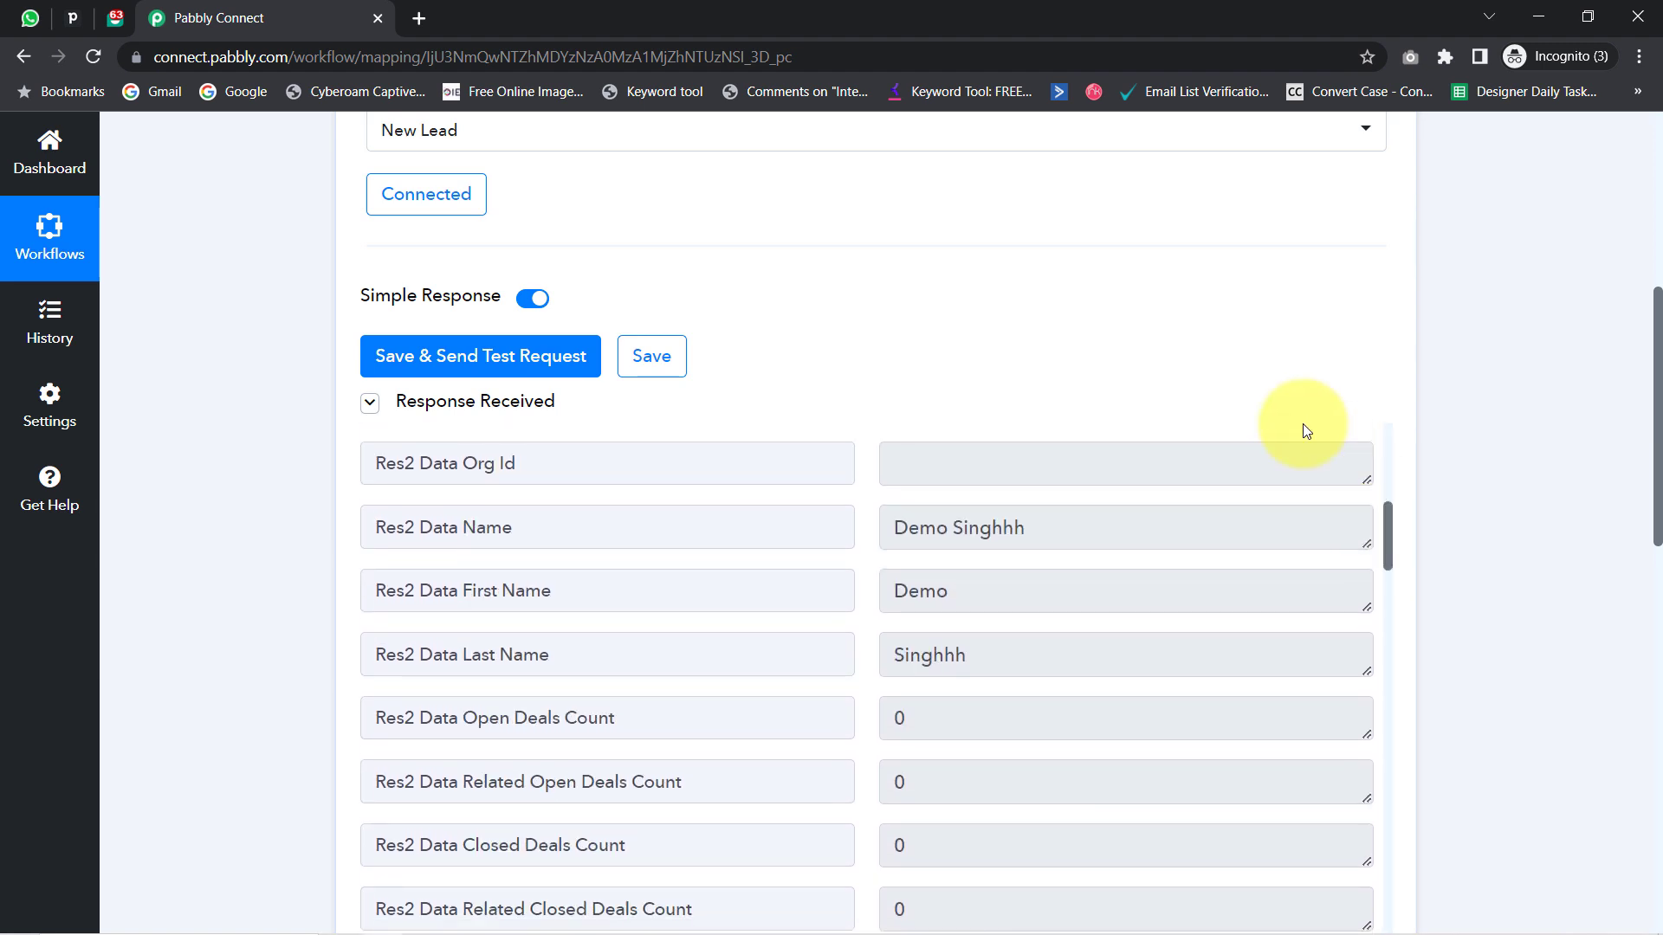
pyautogui.moveTo(937, 595); pyautogui.dragTo(933, 643)
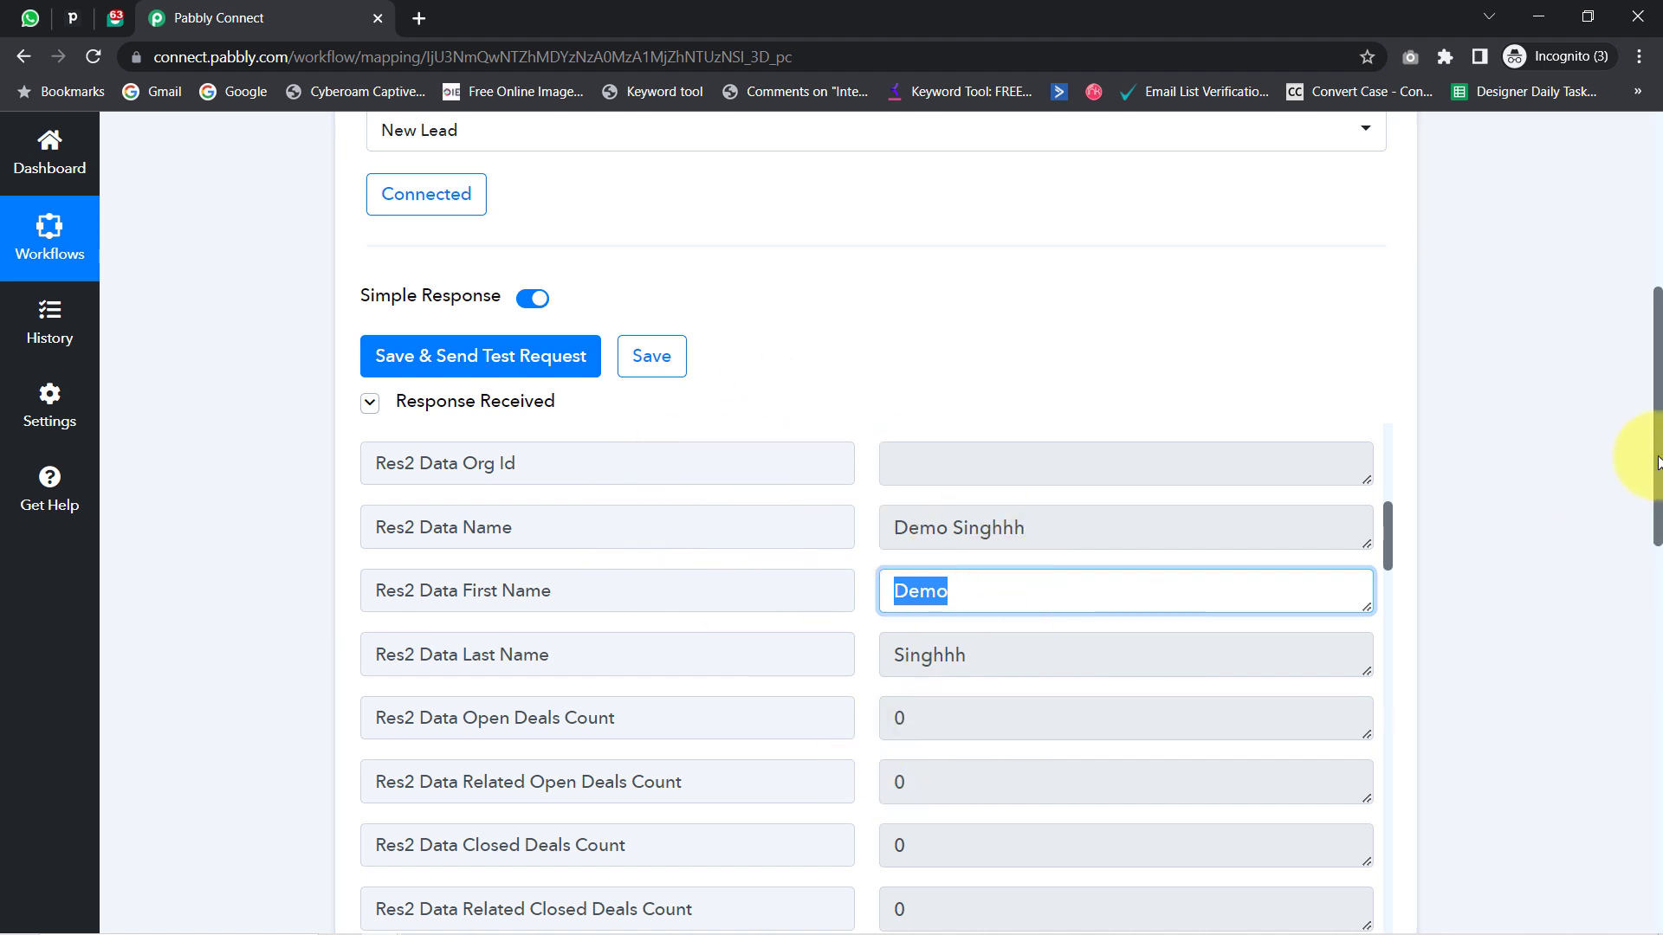
pyautogui.scroll(3, 1656, 407)
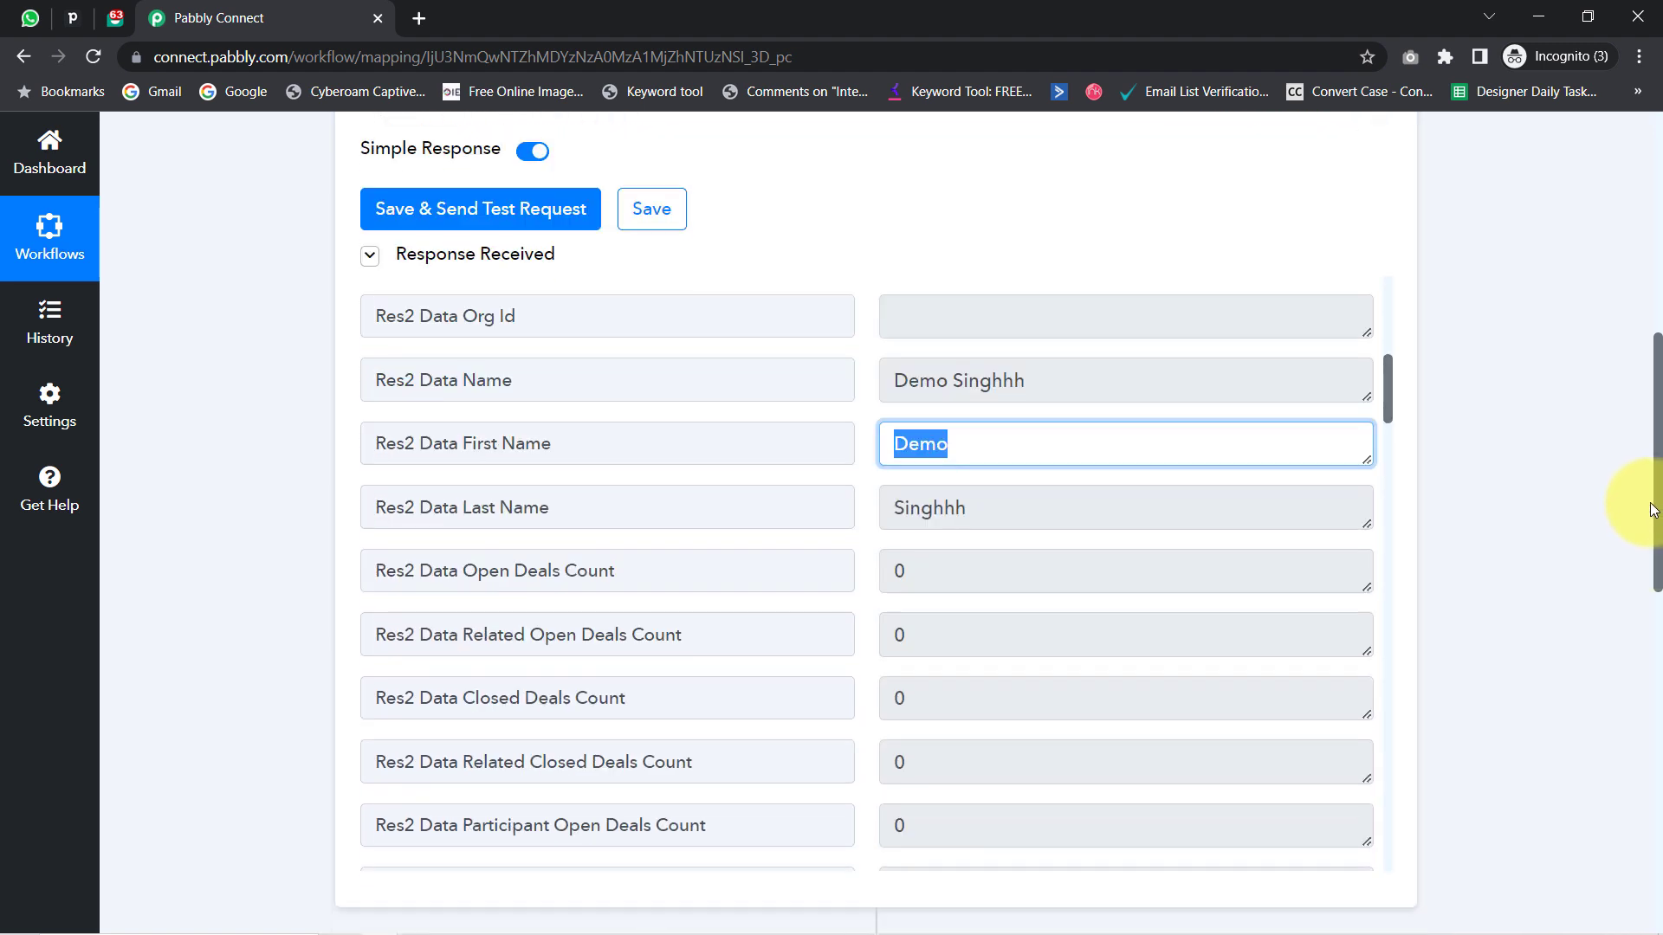
# - Switch to Pipedrive and copy the share link of the Registration web form
pyautogui.click(72, 16)
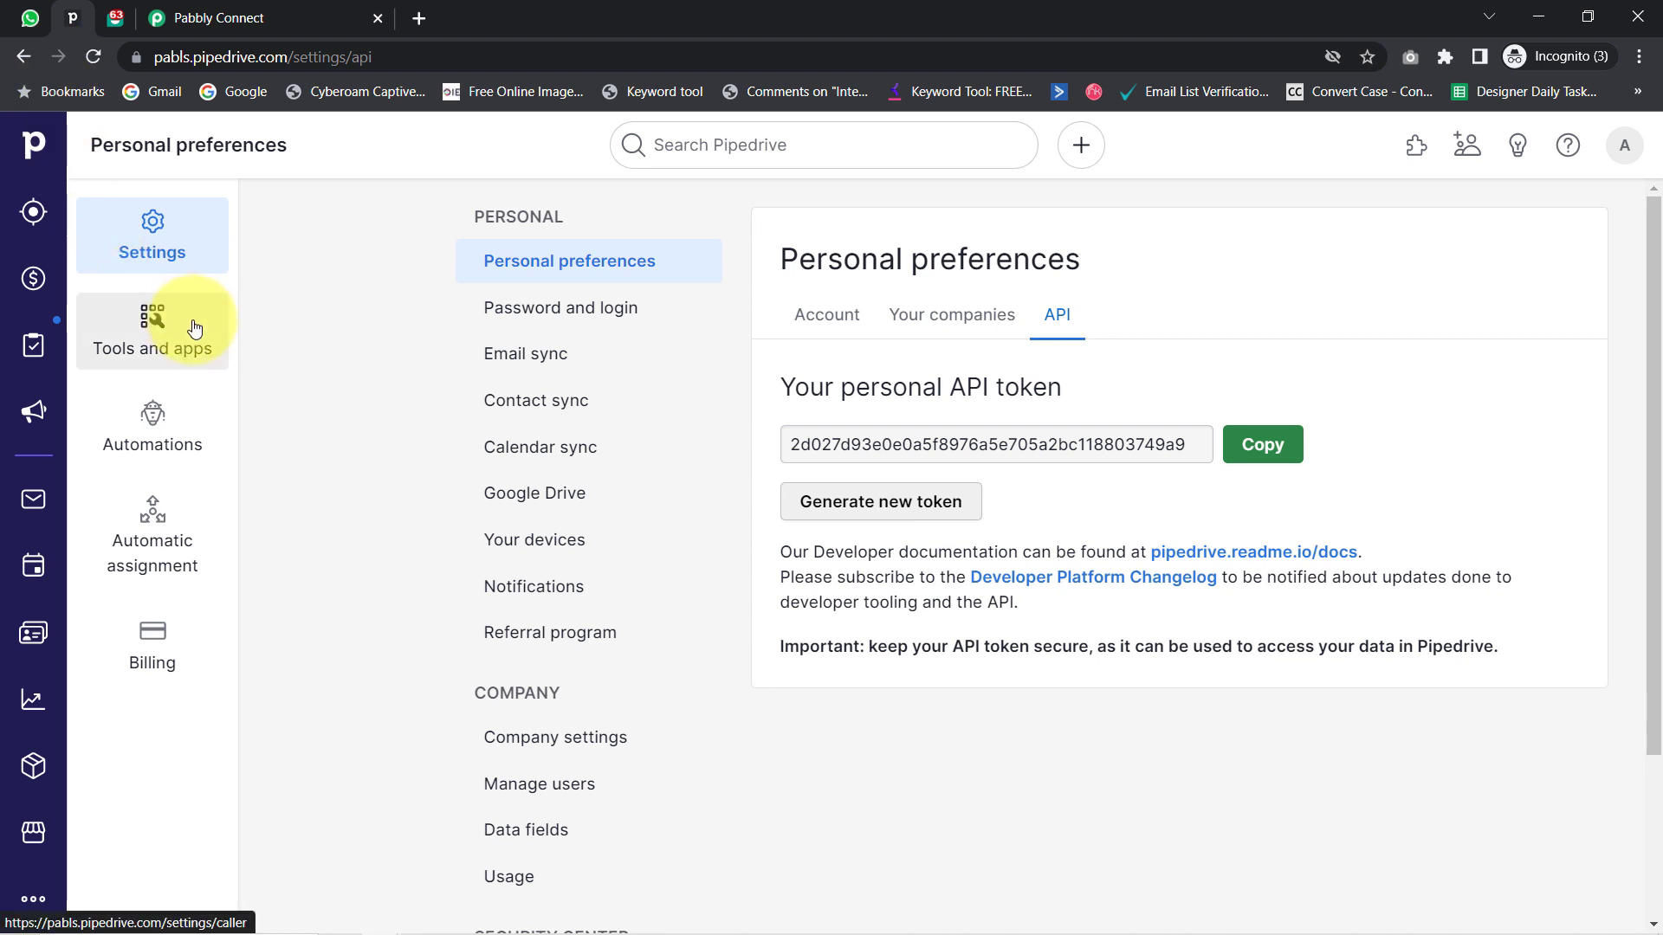
pyautogui.click(38, 207)
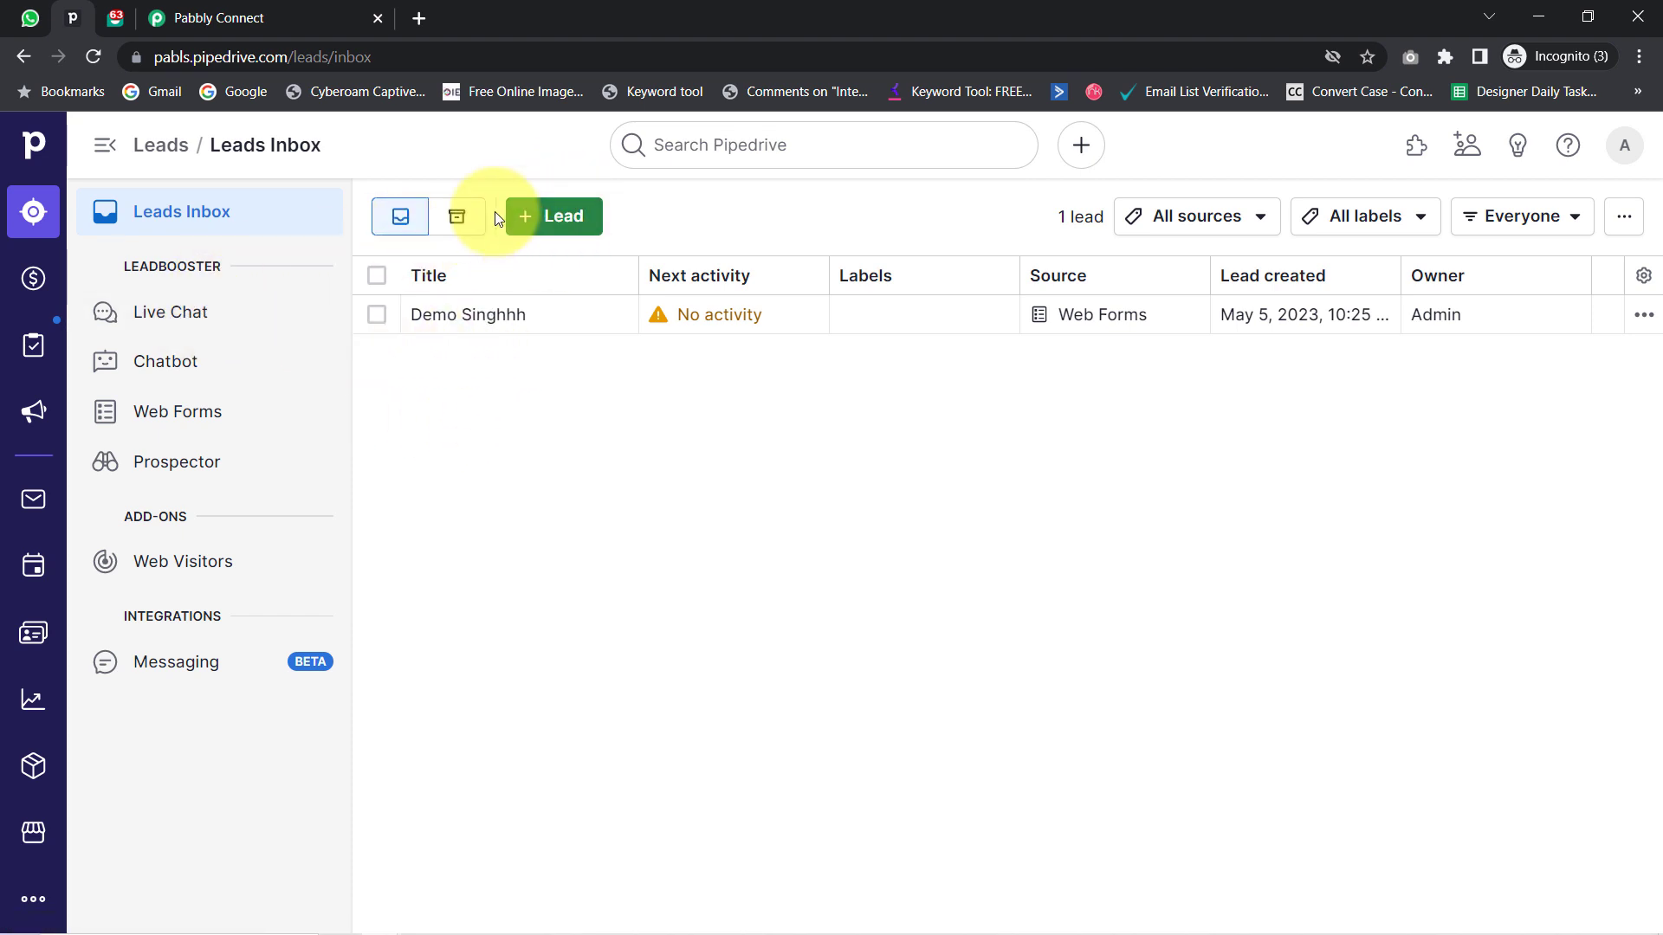
pyautogui.click(162, 418)
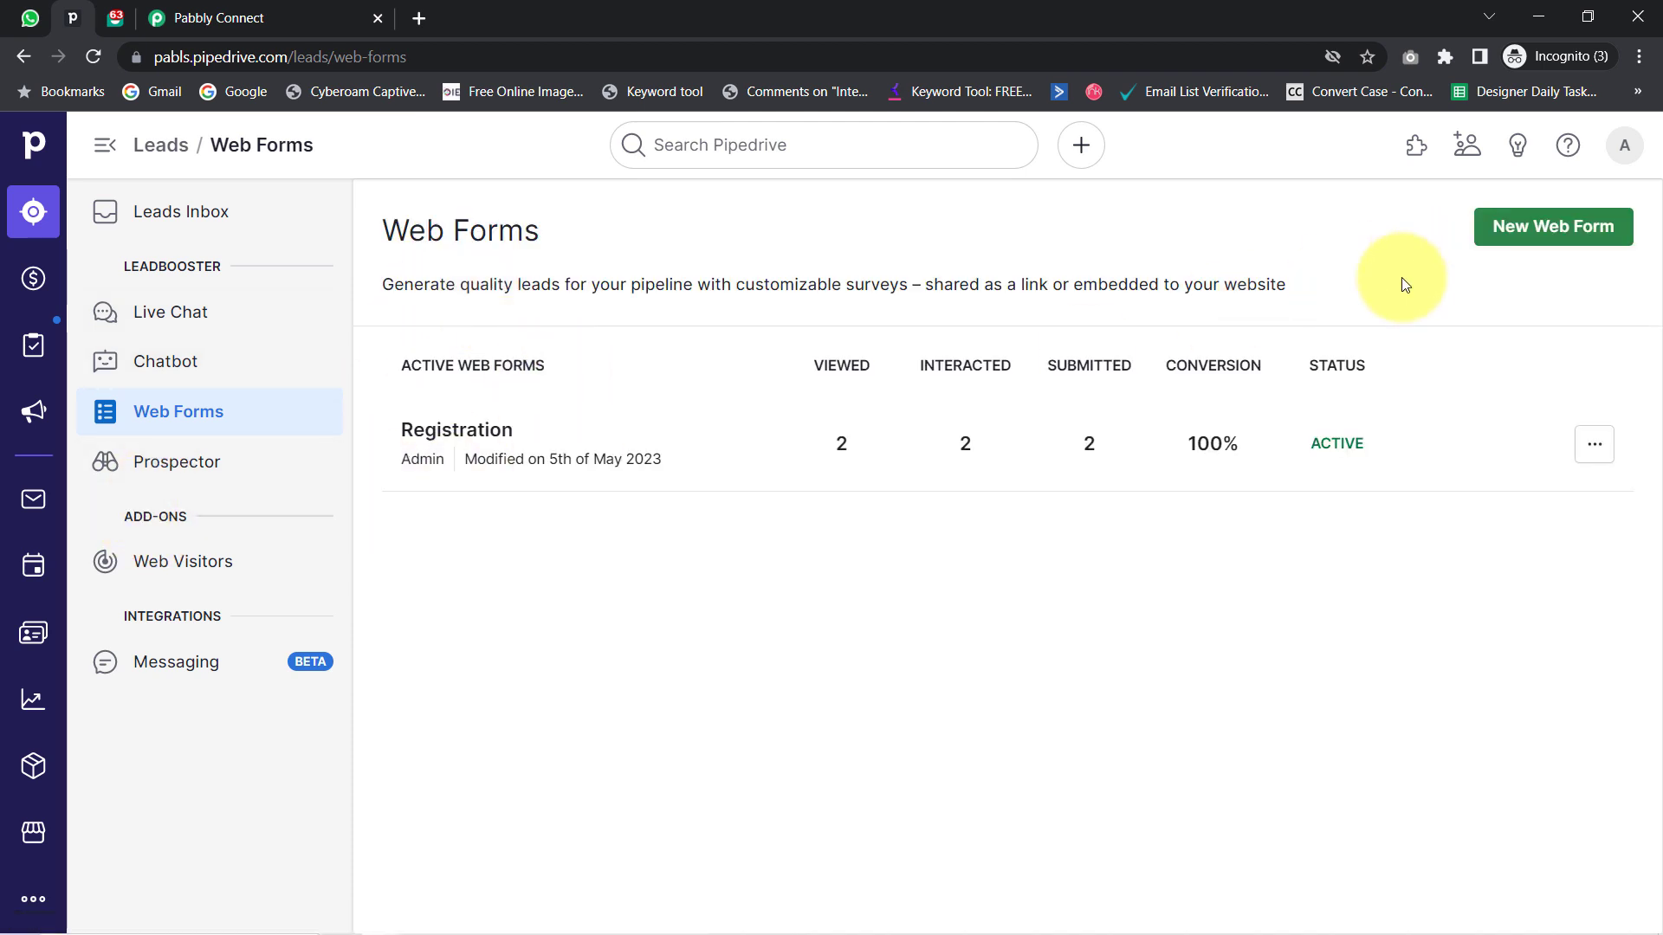
pyautogui.click(1594, 444)
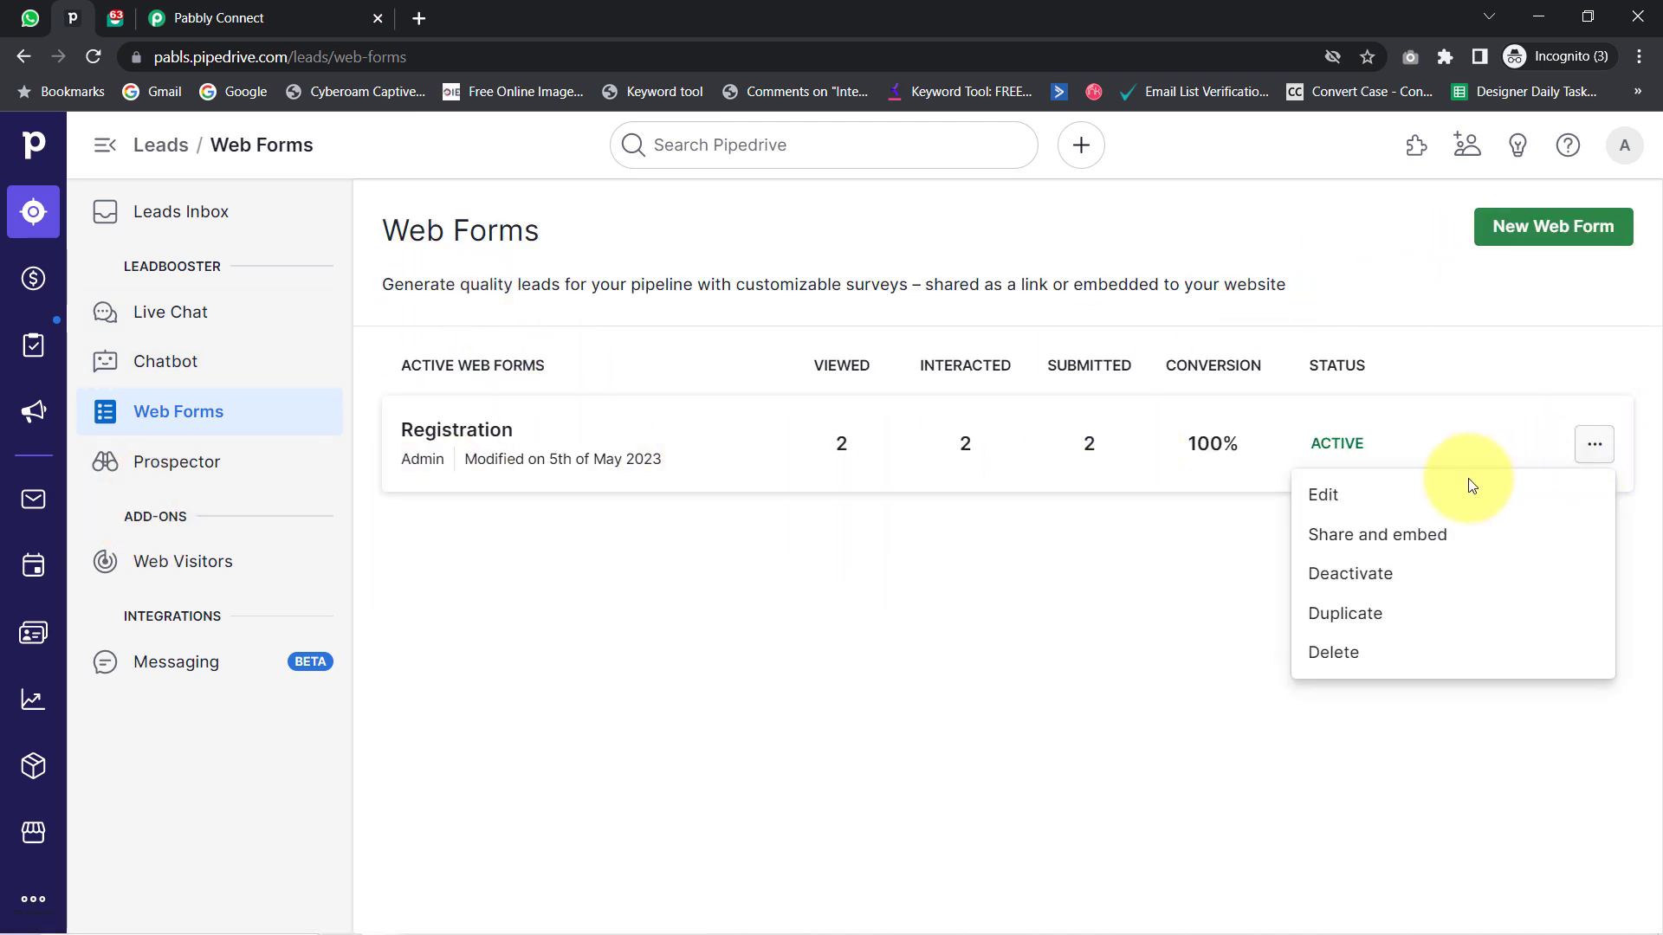
pyautogui.click(1368, 537)
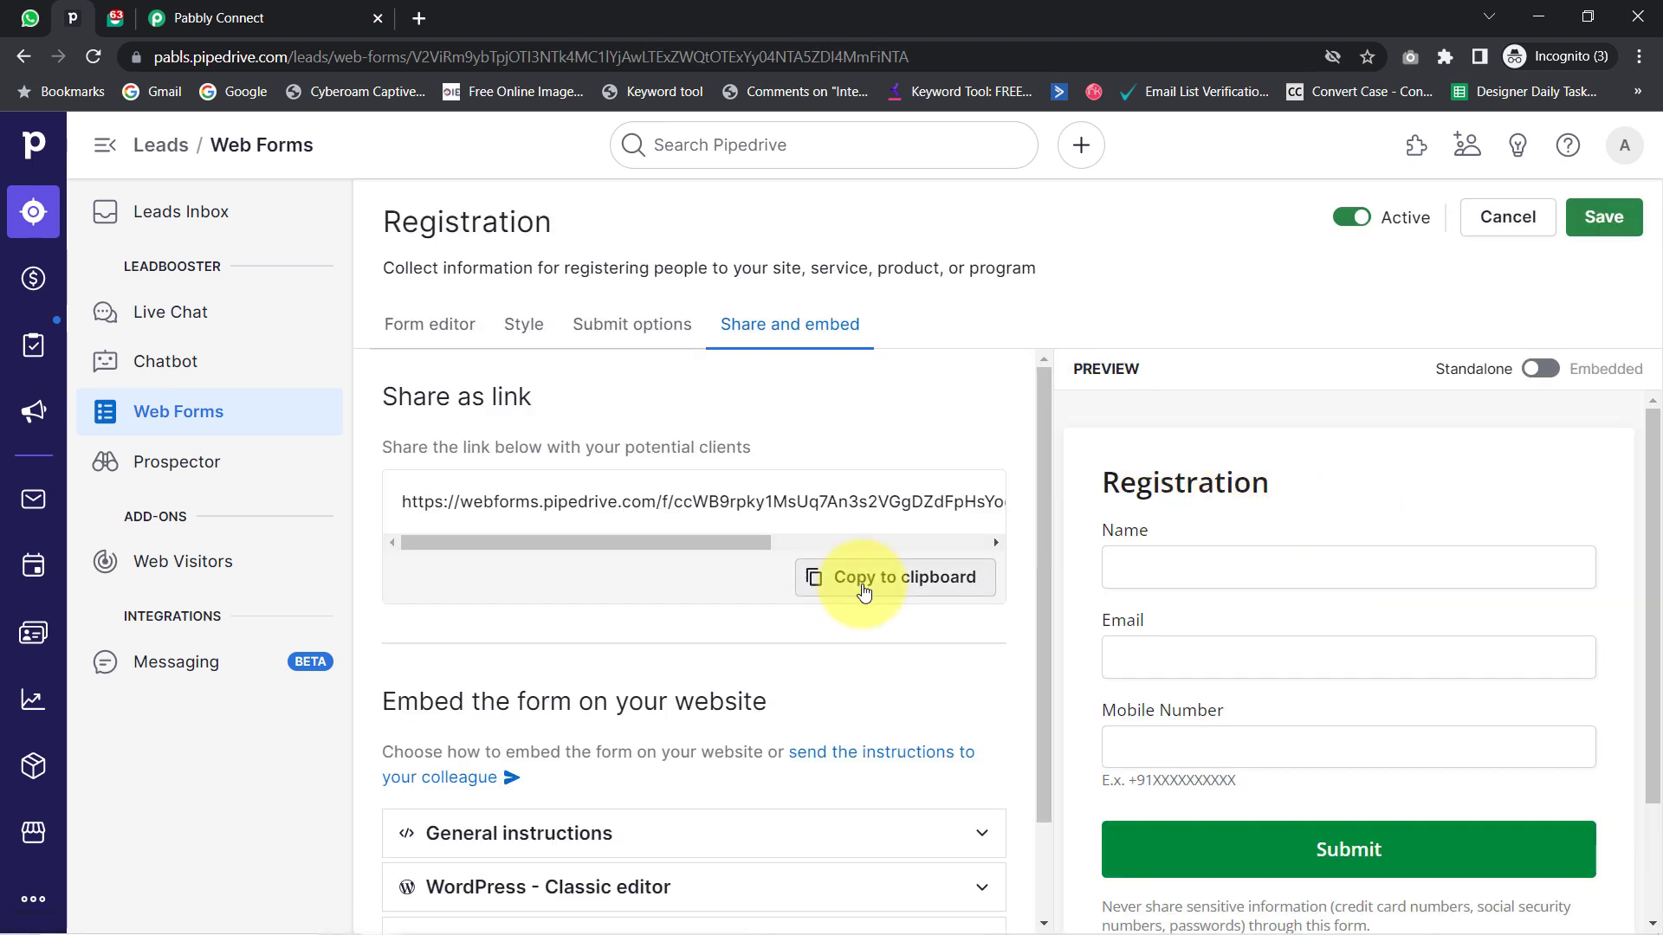
pyautogui.click(864, 591)
# - Open the copied Registration form link in a new browser tab
pyautogui.click(419, 17)
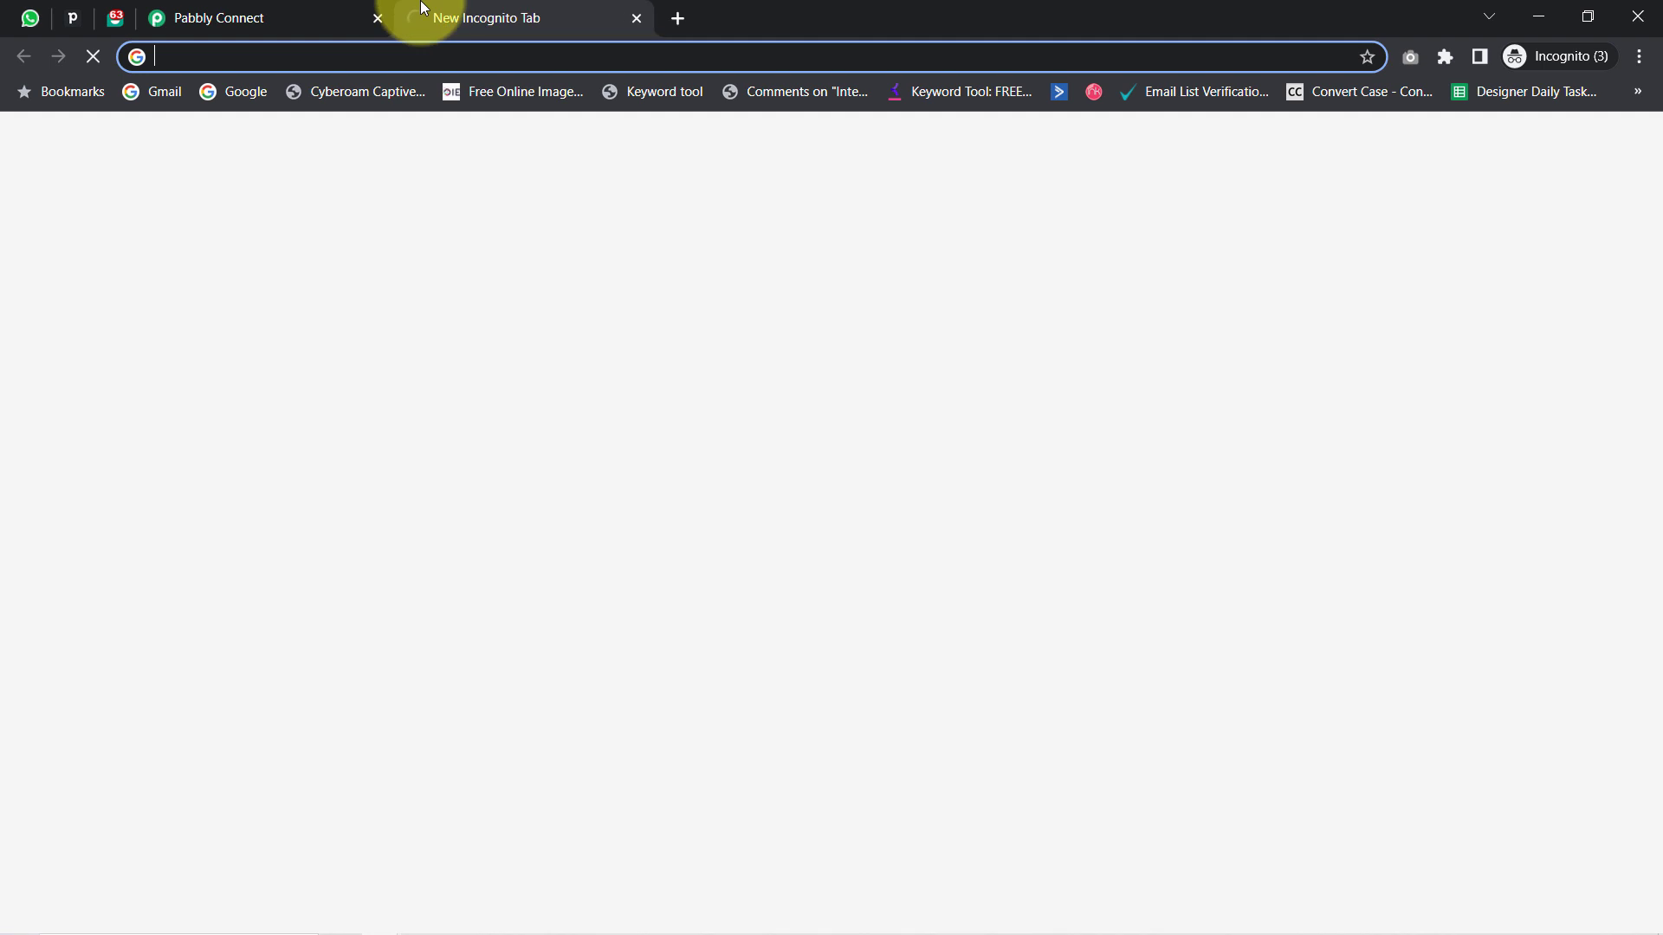
pyautogui.hotkey('ctrl', 'v')
pyautogui.press('Return')
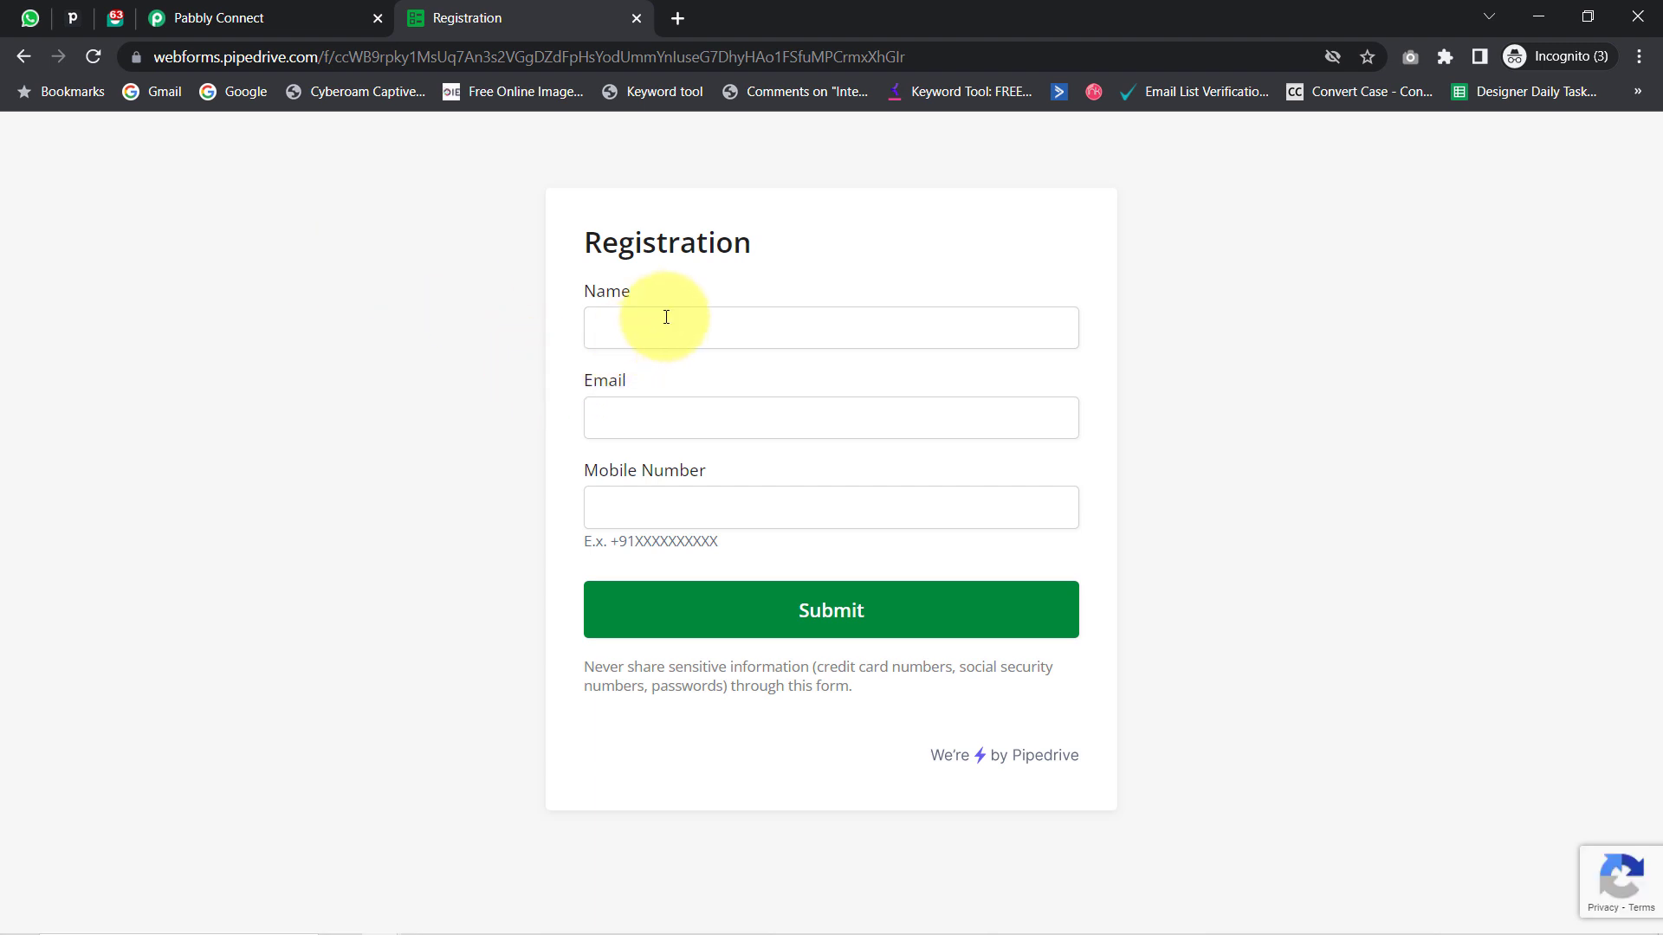
pyautogui.moveTo(587, 243); pyautogui.dragTo(713, 242)
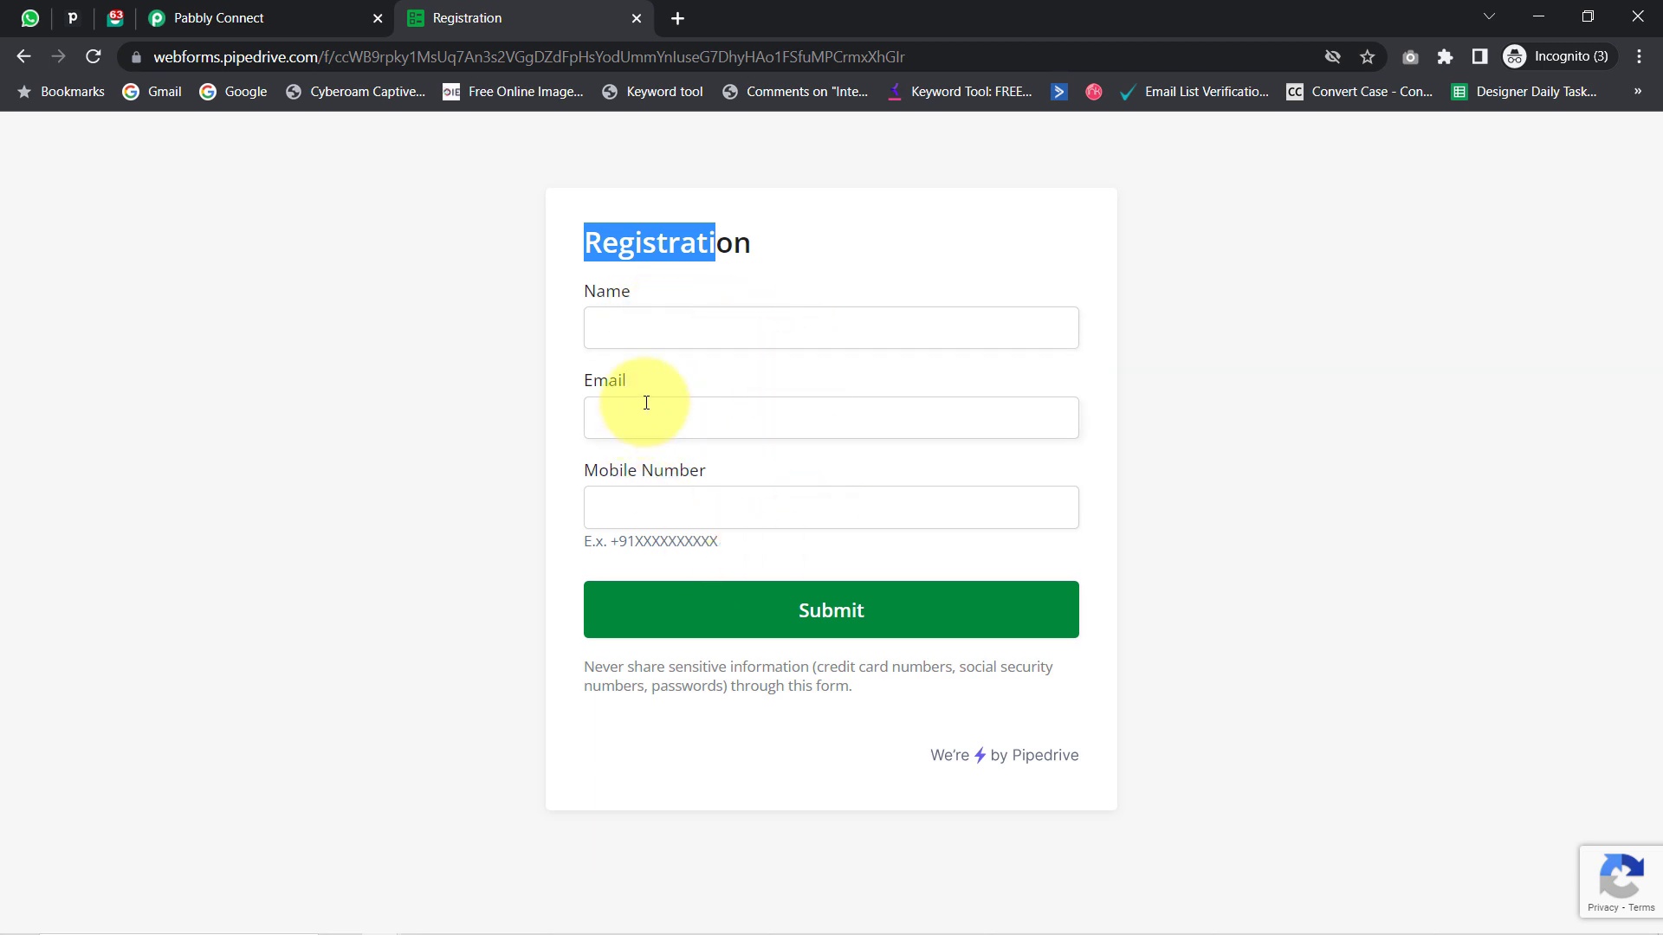
# - Fill in the Registration form with the test lead's name, email address and mobile number
pyautogui.click(630, 319)
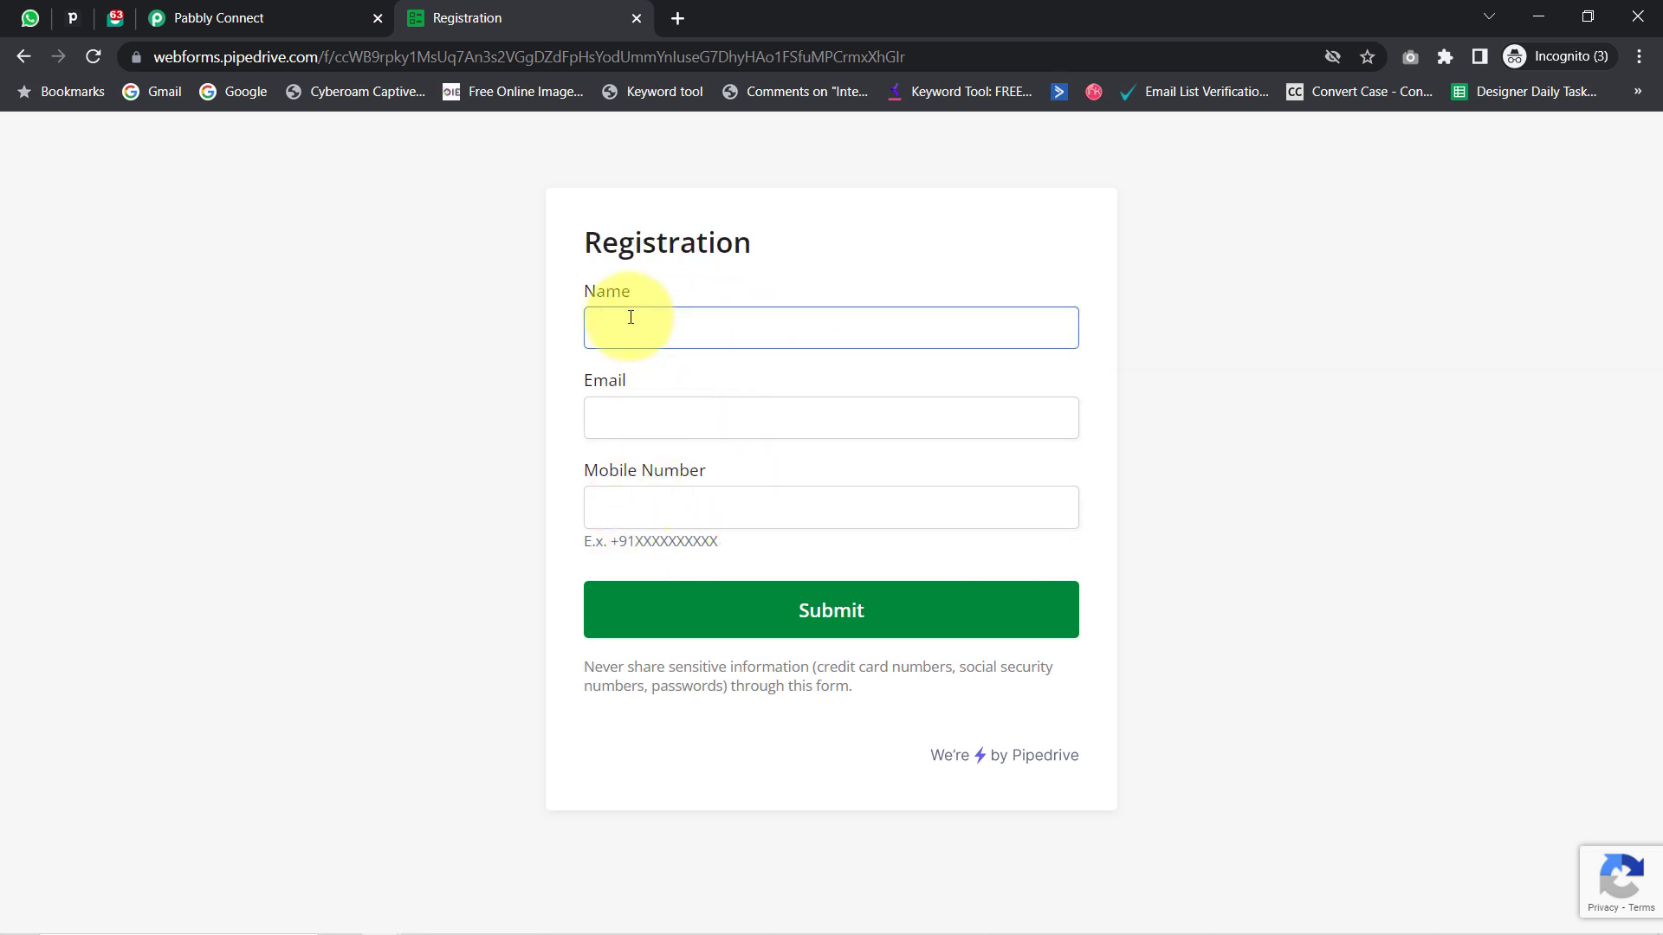
pyautogui.write('Demo User')
pyautogui.press('Tab')
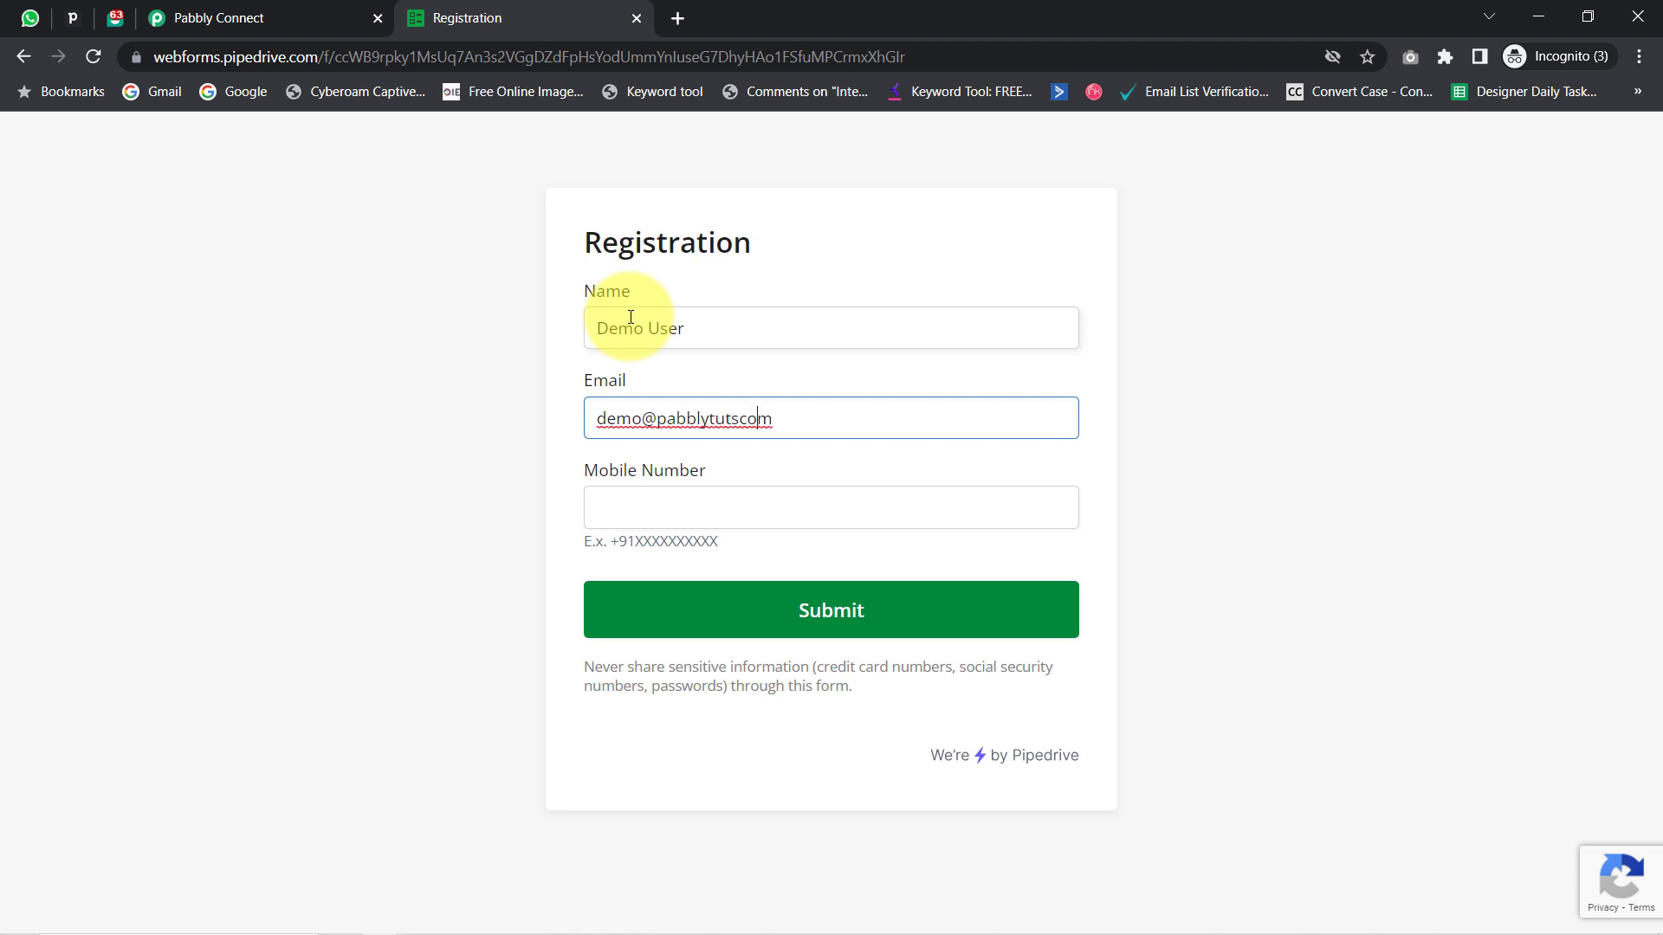
pyautogui.press('Tab')
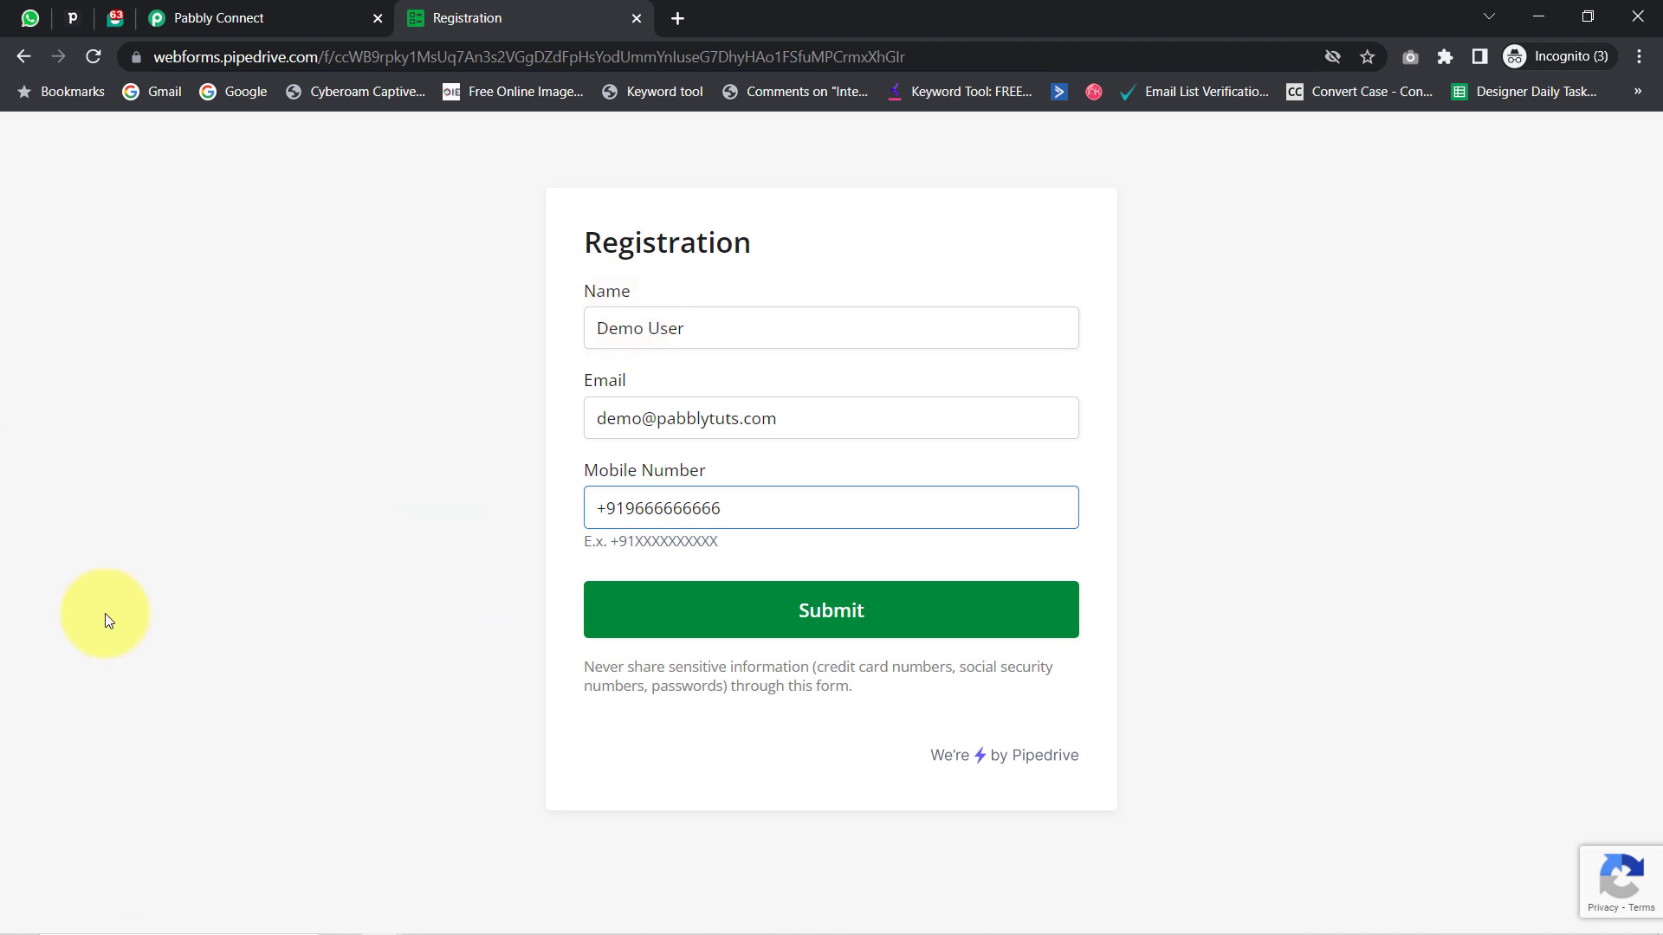
# - Submit the Registration form and complete the image verification by selecting all pictures with a bus
pyautogui.click(744, 622)
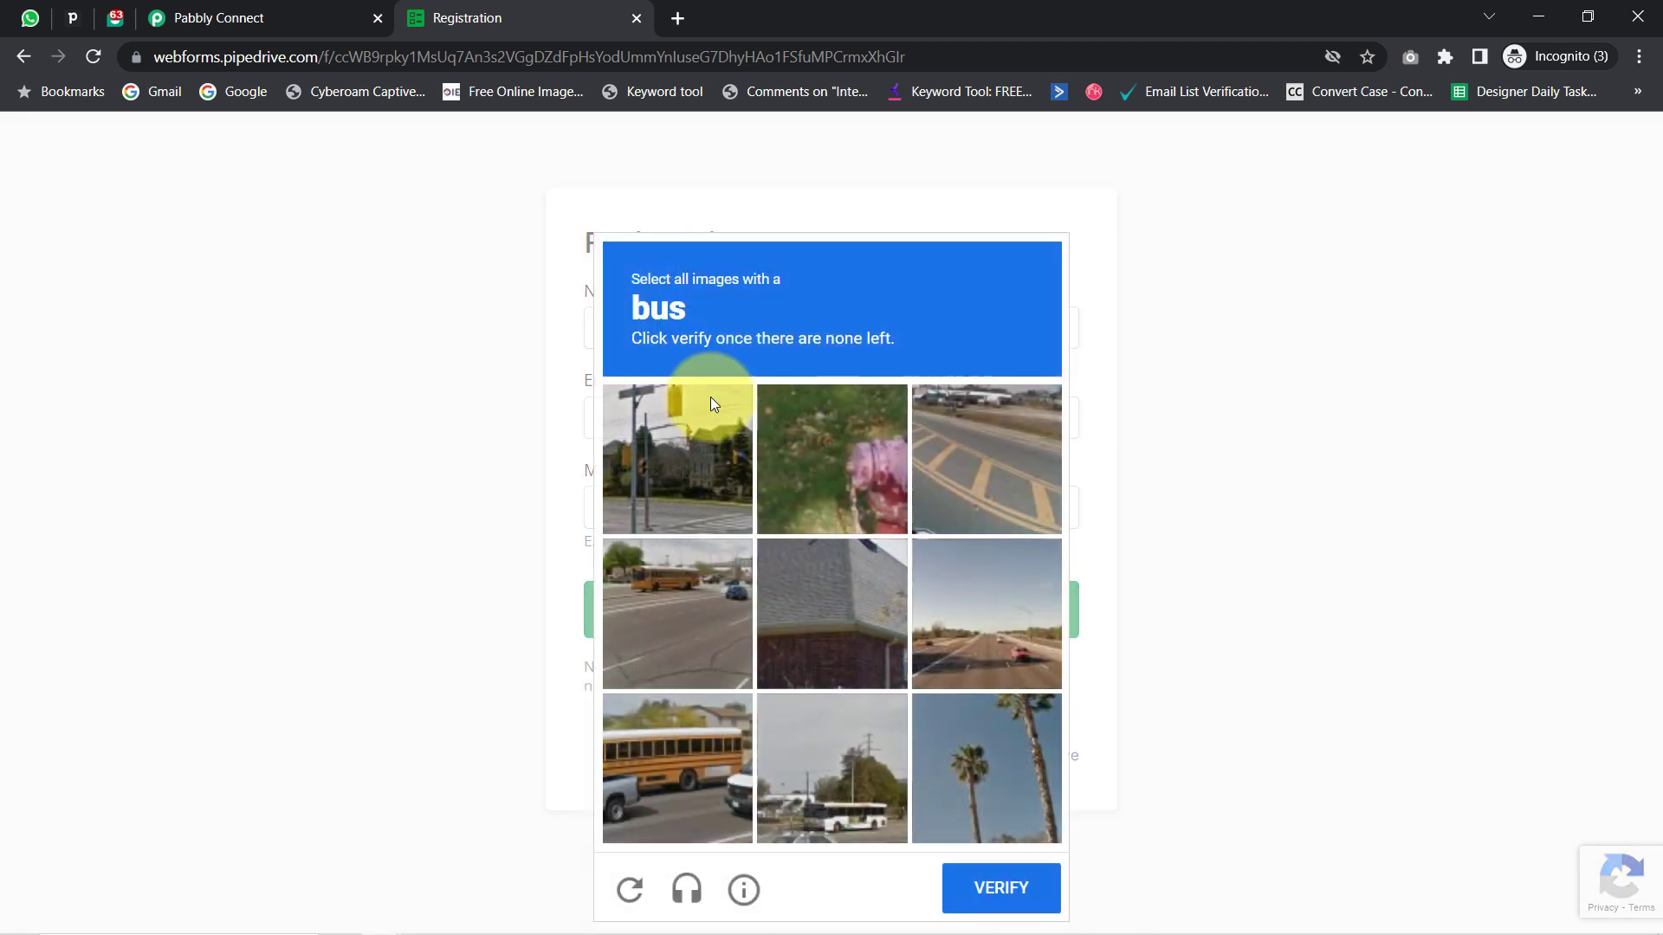
pyautogui.click(673, 745)
pyautogui.click(788, 772)
pyautogui.click(684, 657)
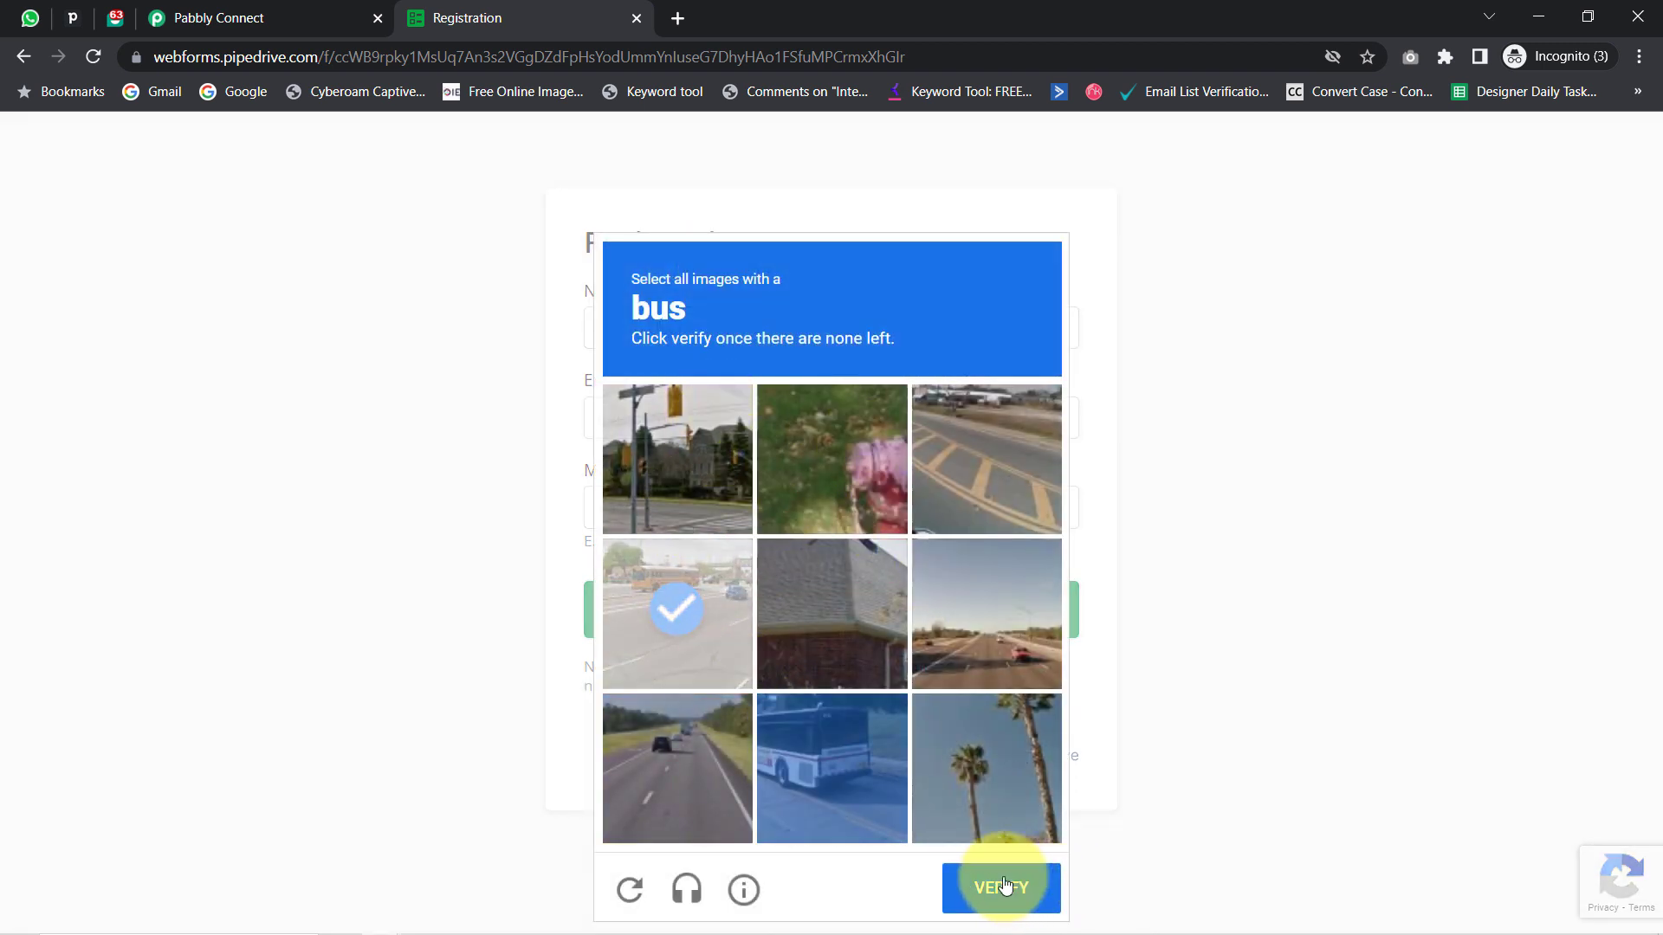
pyautogui.click(808, 776)
pyautogui.click(689, 625)
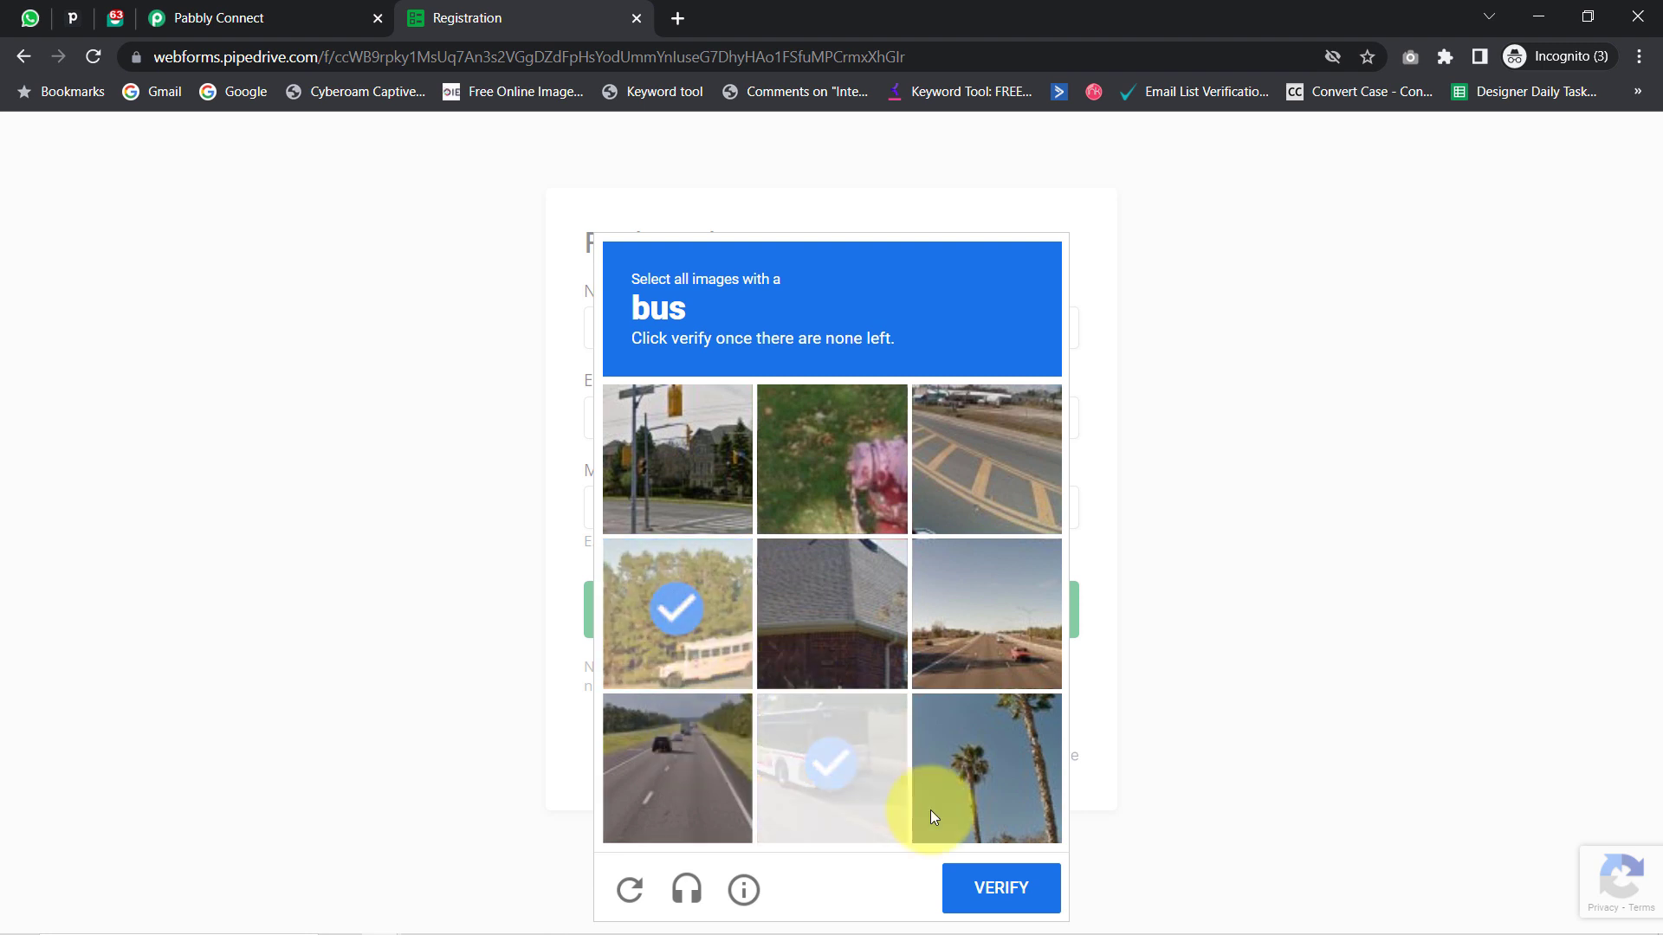
pyautogui.click(1001, 887)
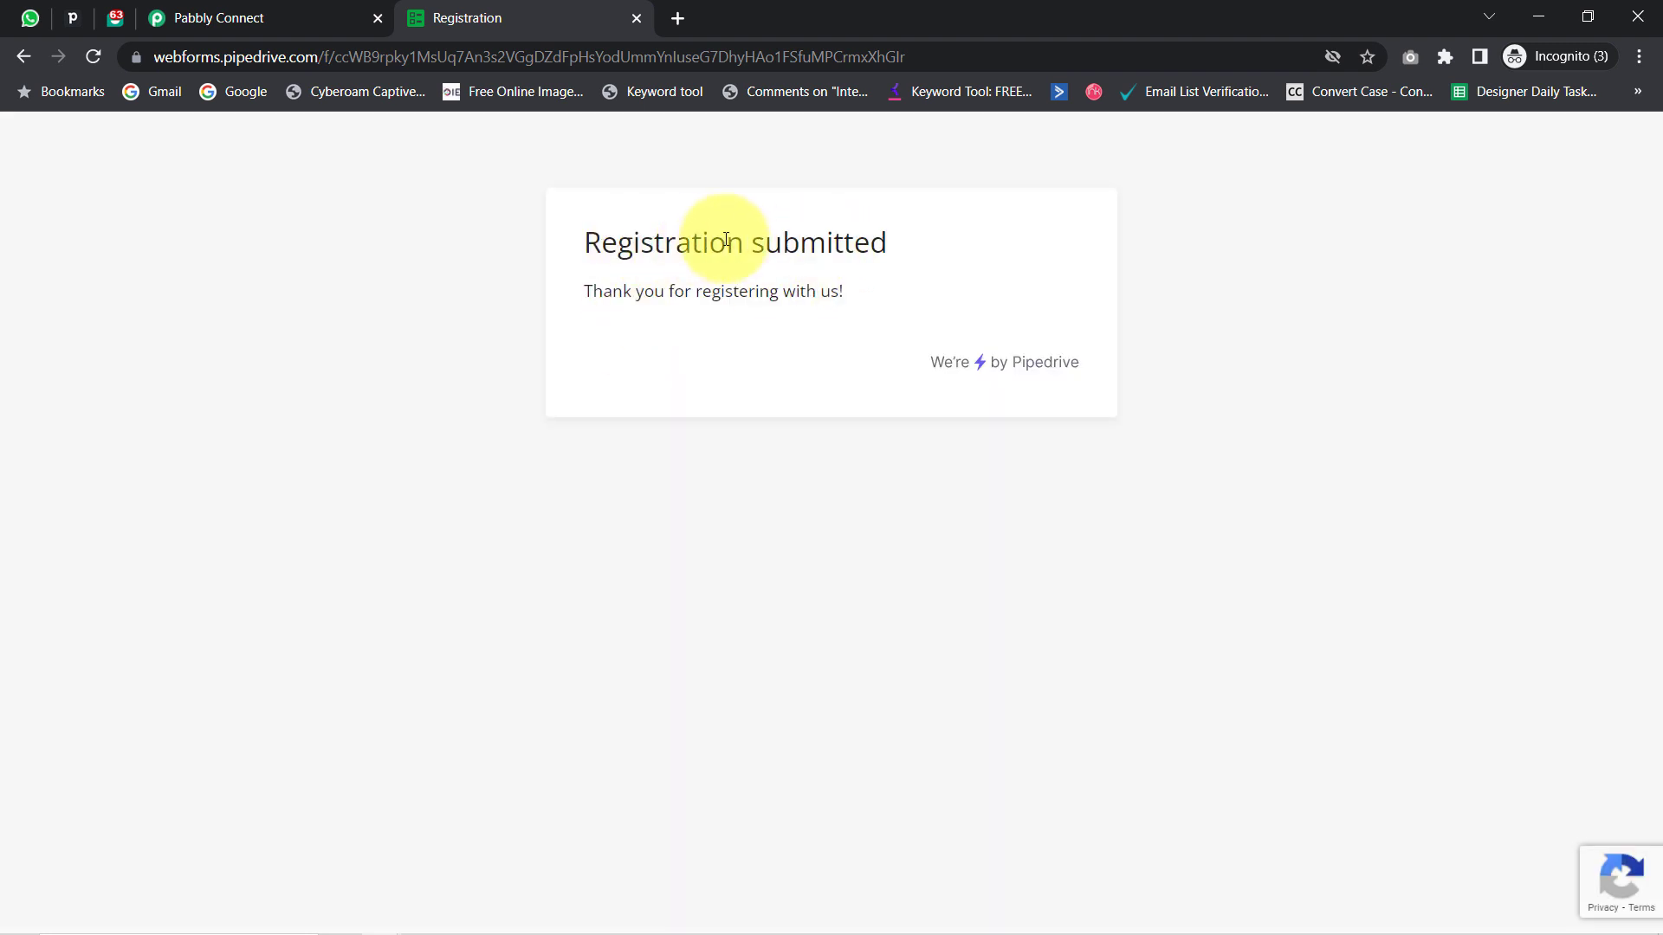
# - Close the submitted form and open the newly registered lead's details in Pipedrive's Leads Inbox
pyautogui.click(636, 18)
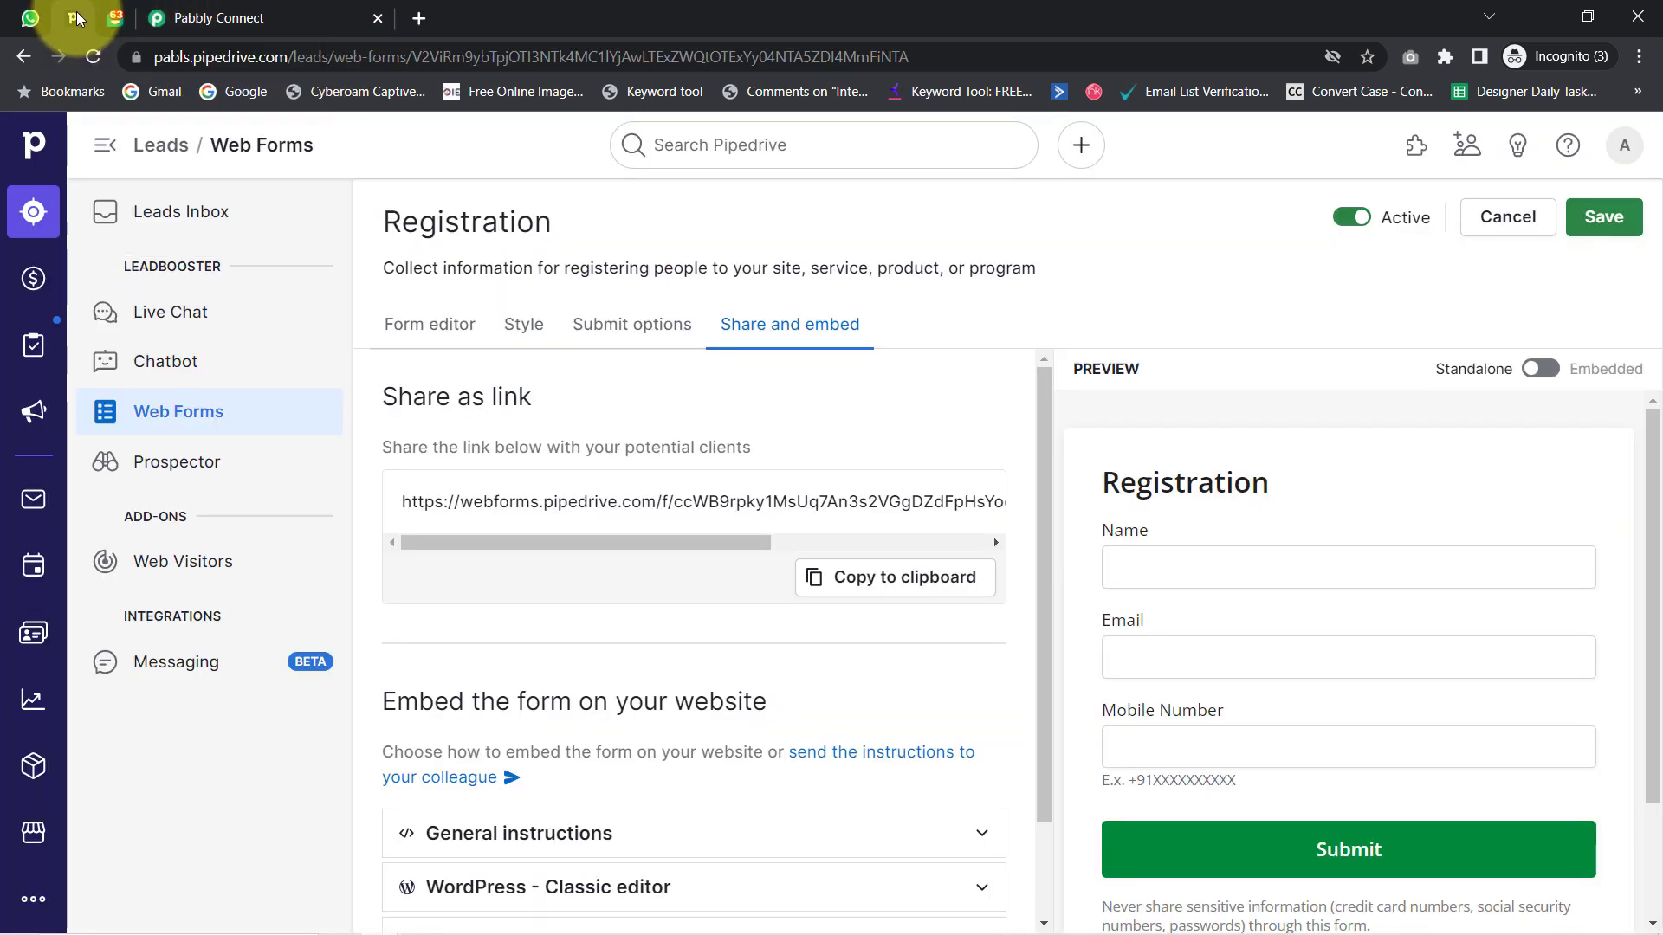
pyautogui.click(33, 215)
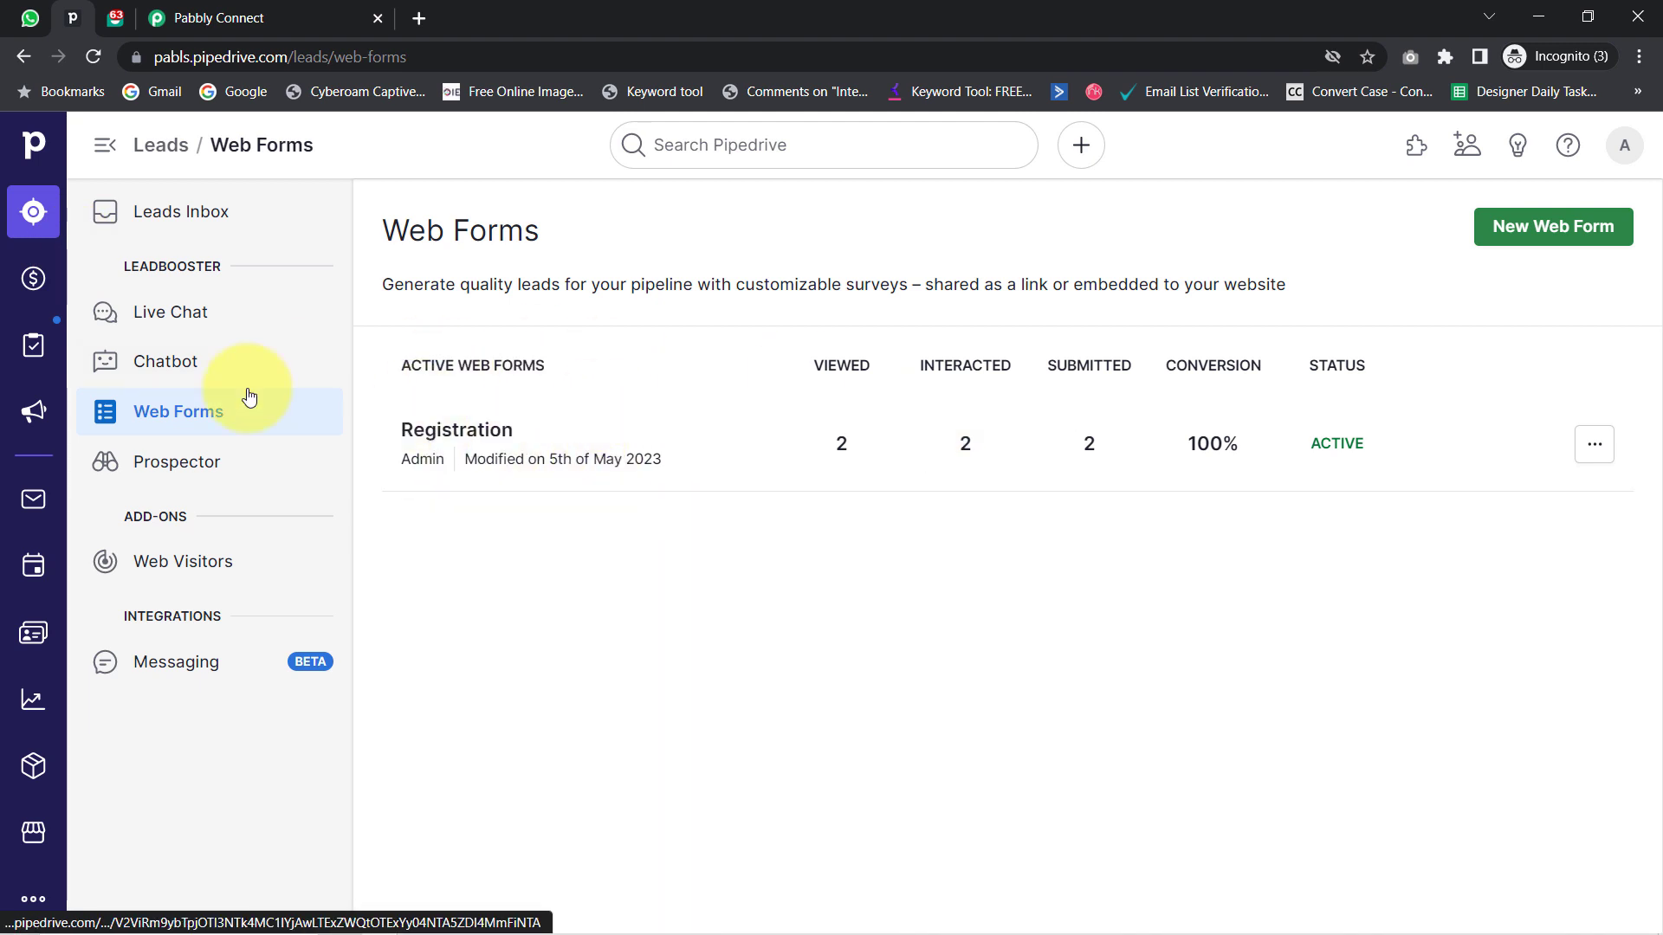
pyautogui.click(154, 227)
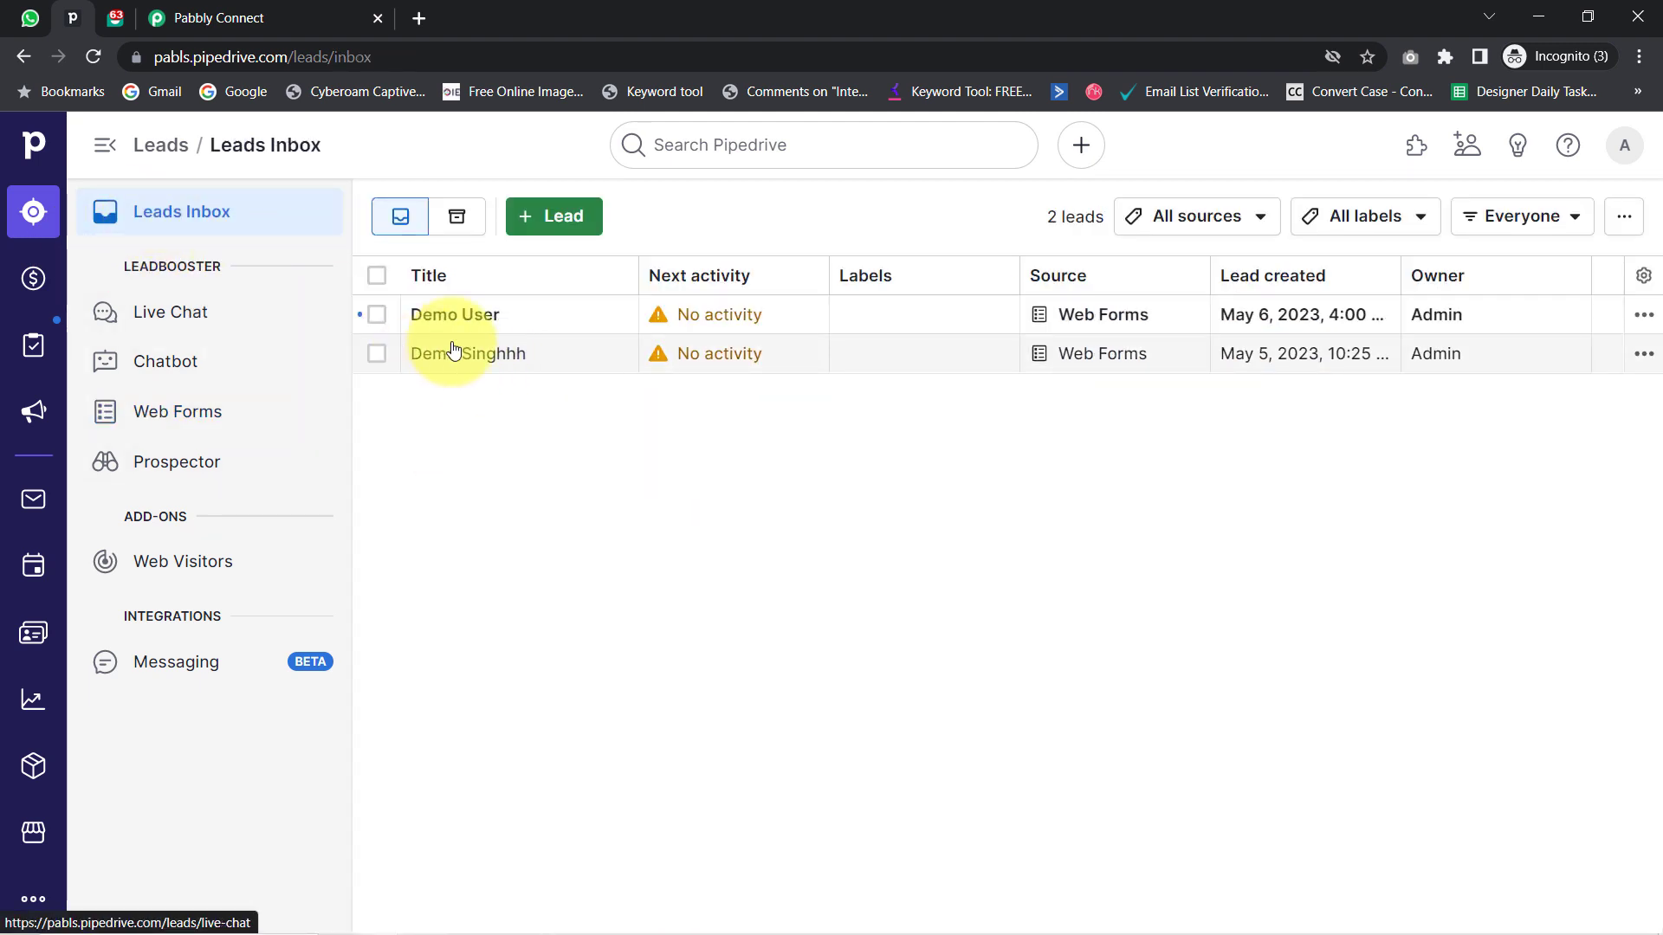
pyautogui.click(470, 323)
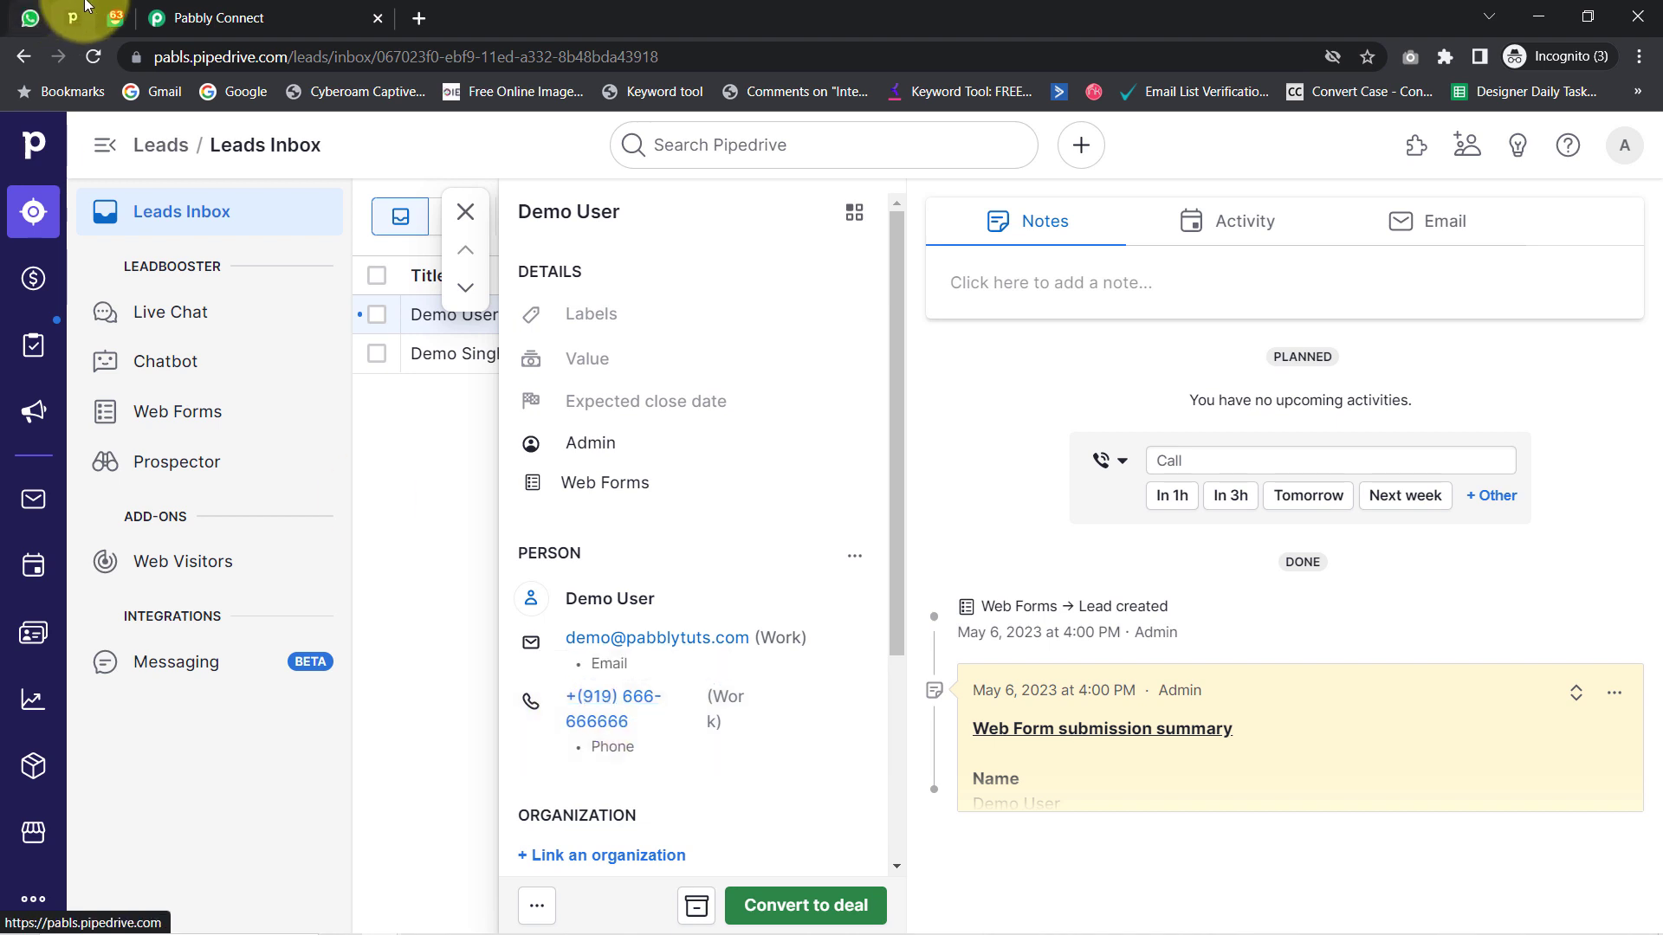
# - Resend the PipeDrive trigger's test request in Pabbly Connect and compare the received name, phone and email with the lead in Pipedrive
pyautogui.click(219, 18)
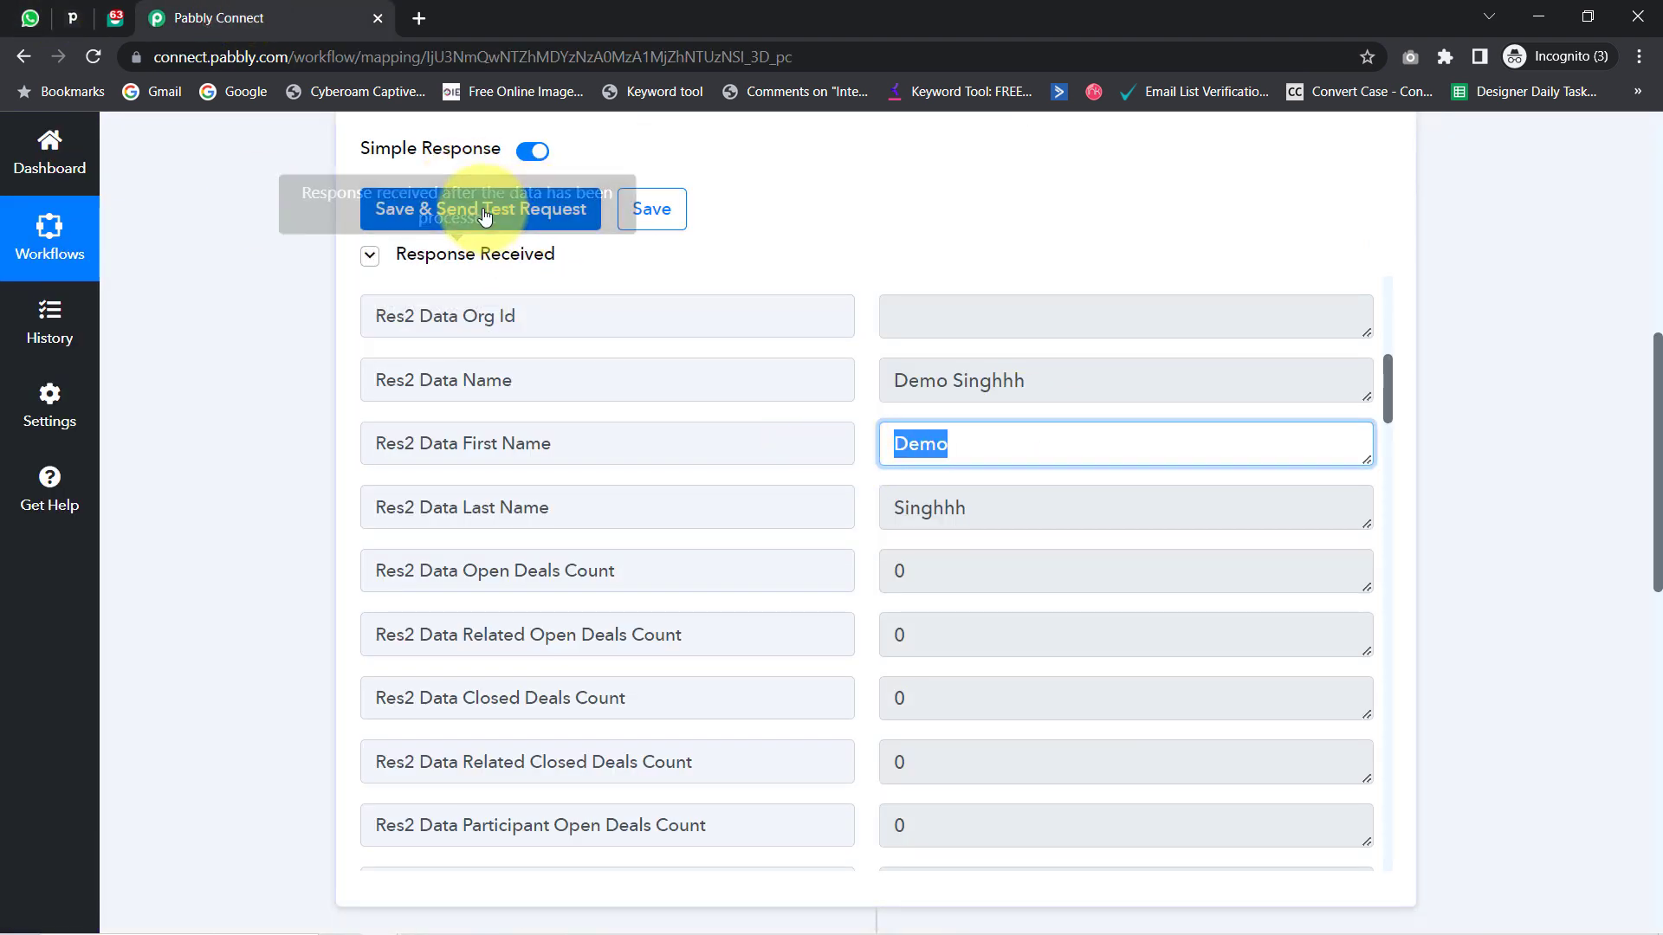
pyautogui.click(592, 211)
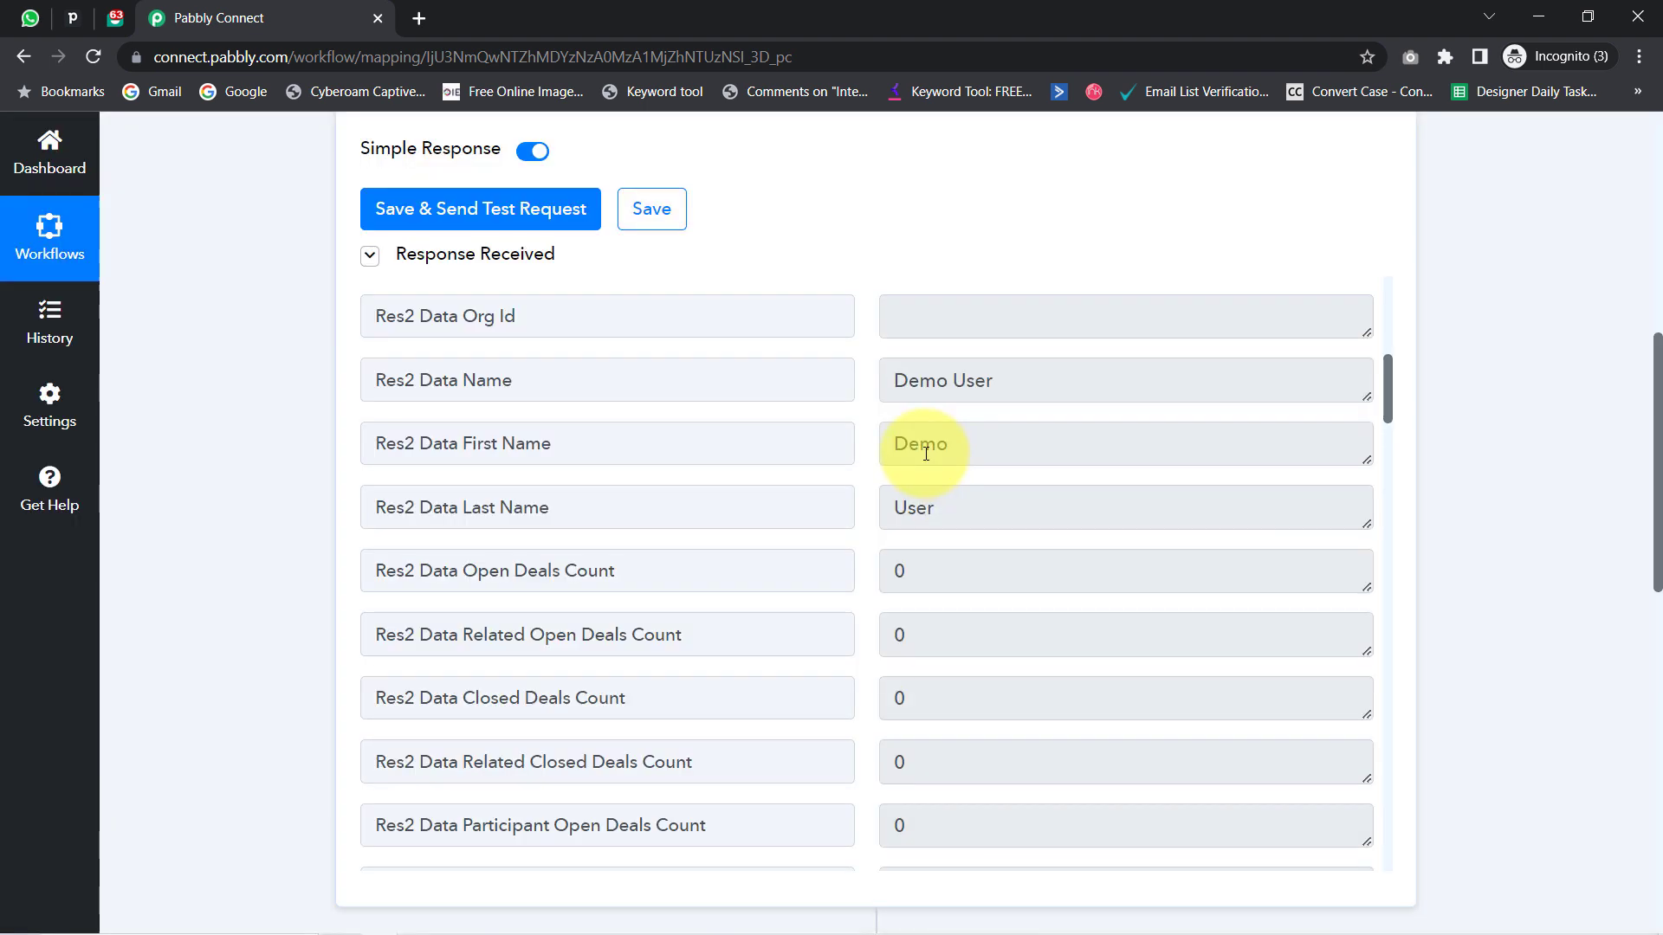
pyautogui.moveTo(948, 445); pyautogui.dragTo(827, 507)
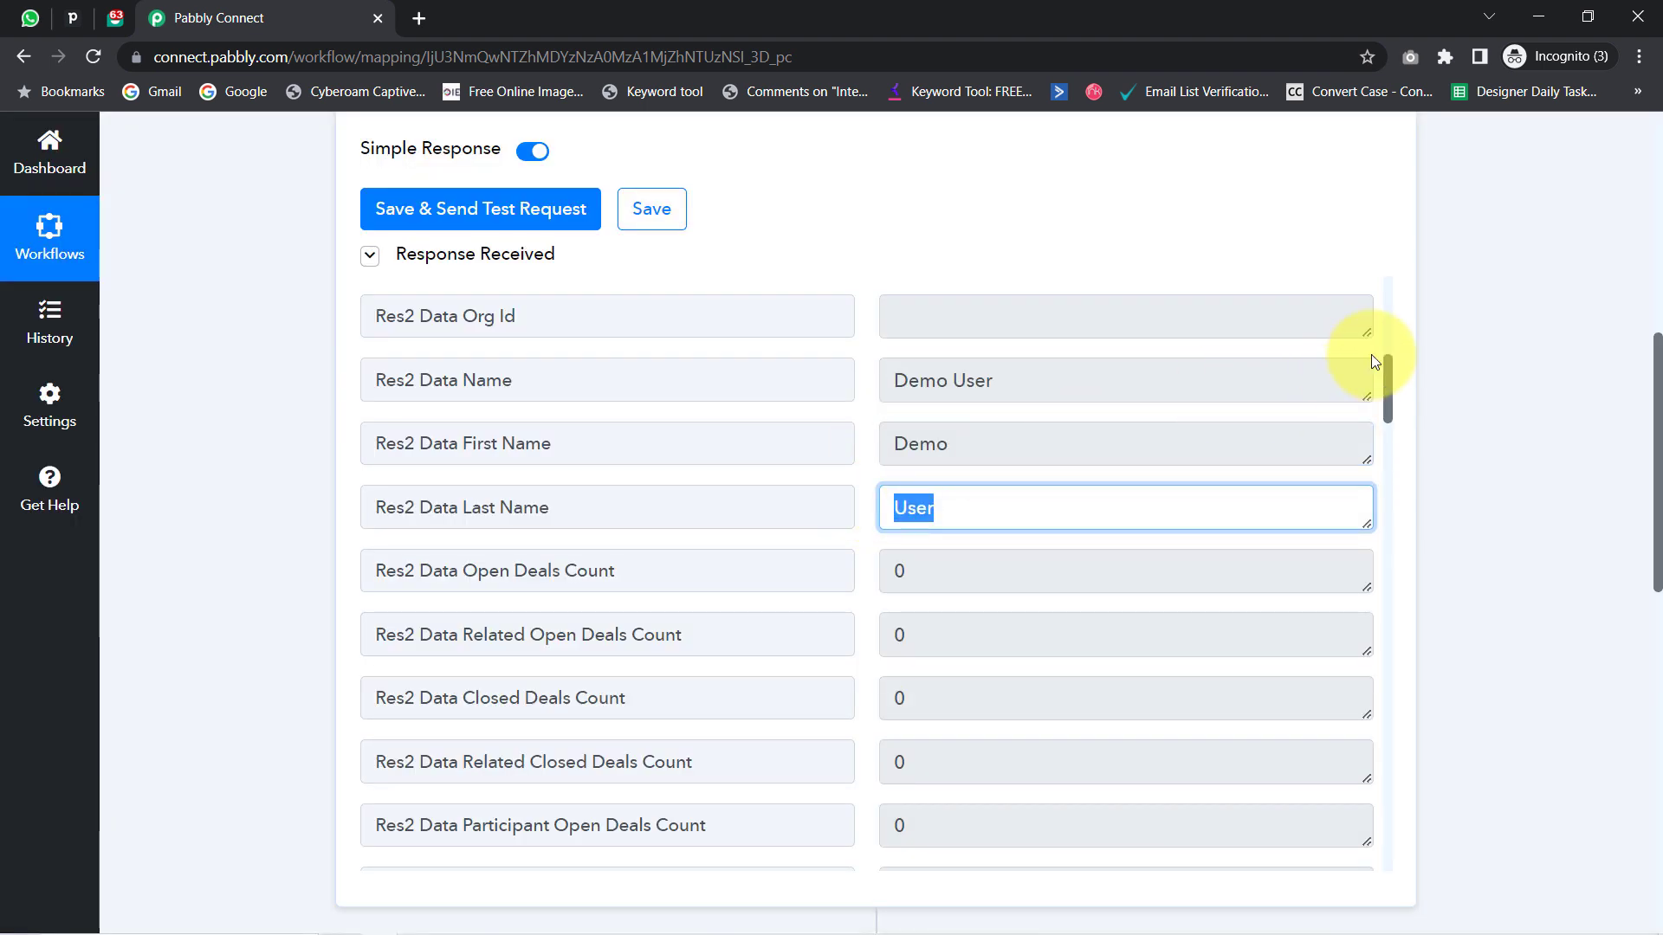
pyautogui.moveTo(1391, 381); pyautogui.dragTo(1390, 542)
pyautogui.moveTo(907, 398); pyautogui.dragTo(1067, 396)
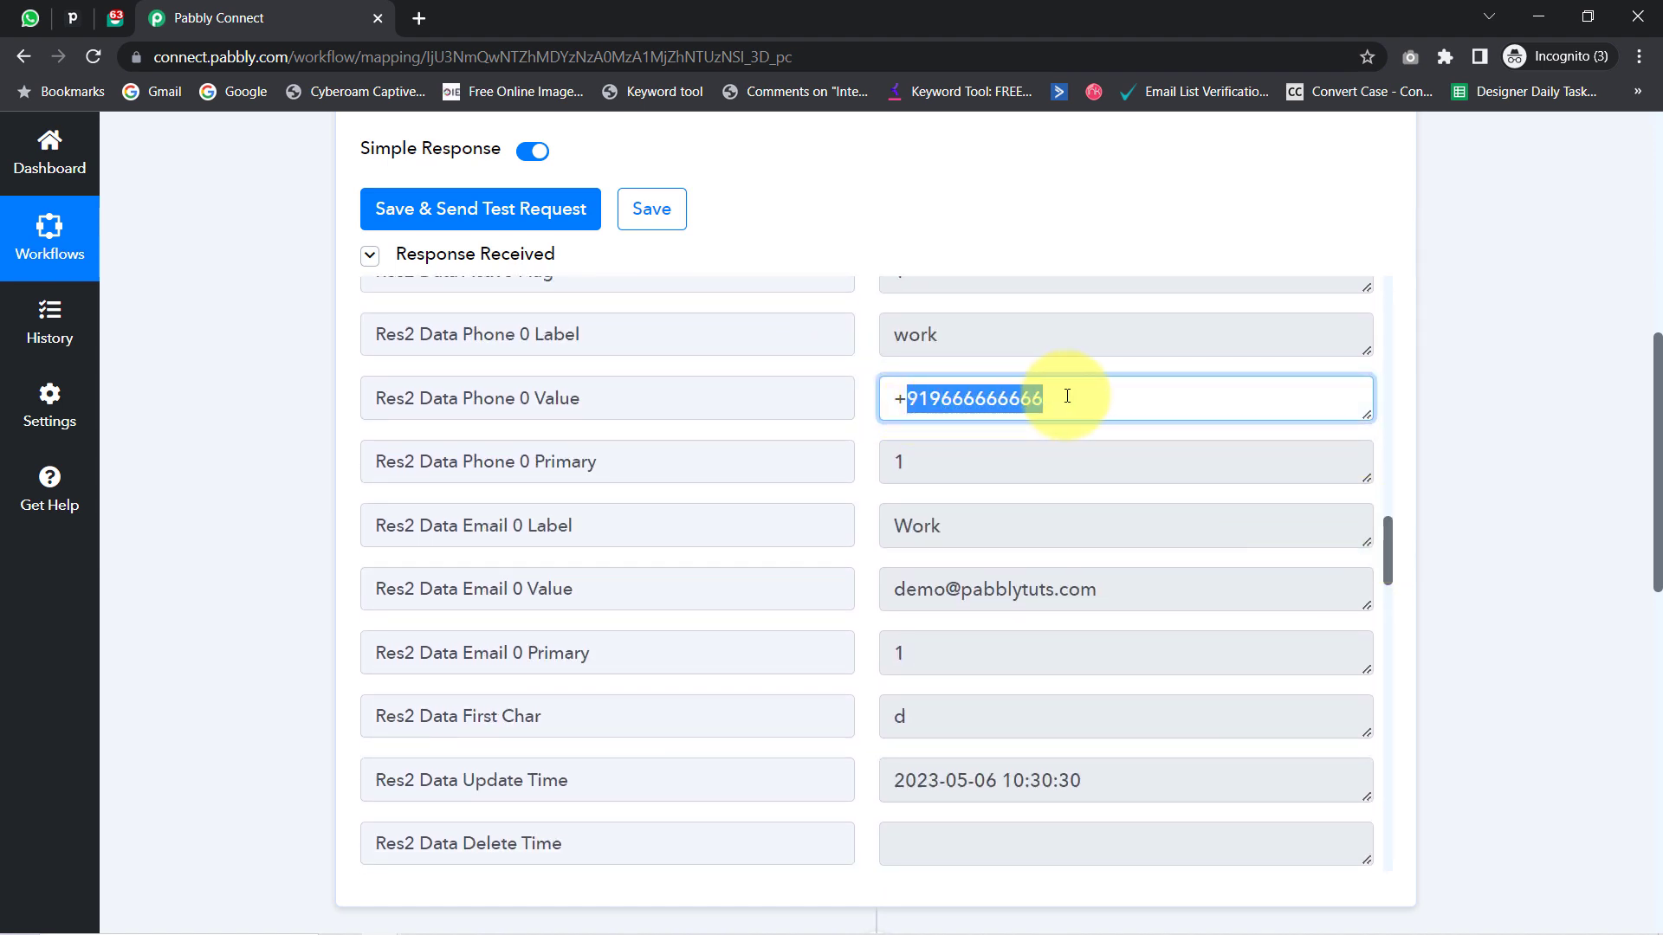
pyautogui.moveTo(905, 589); pyautogui.dragTo(1384, 570)
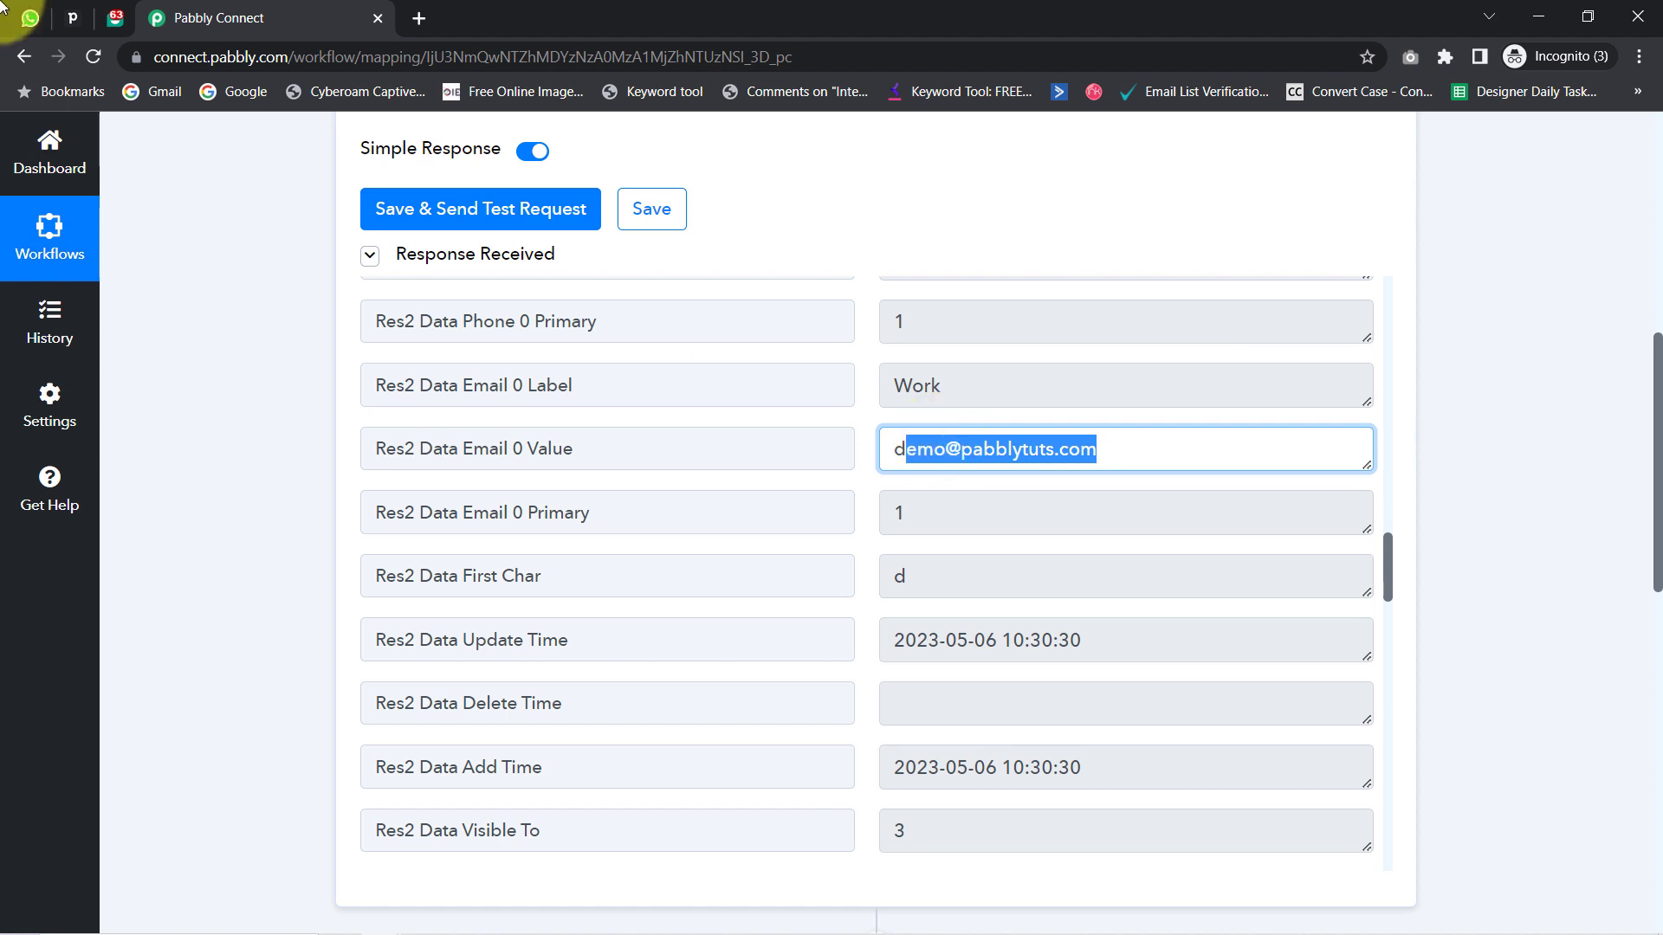
pyautogui.click(73, 18)
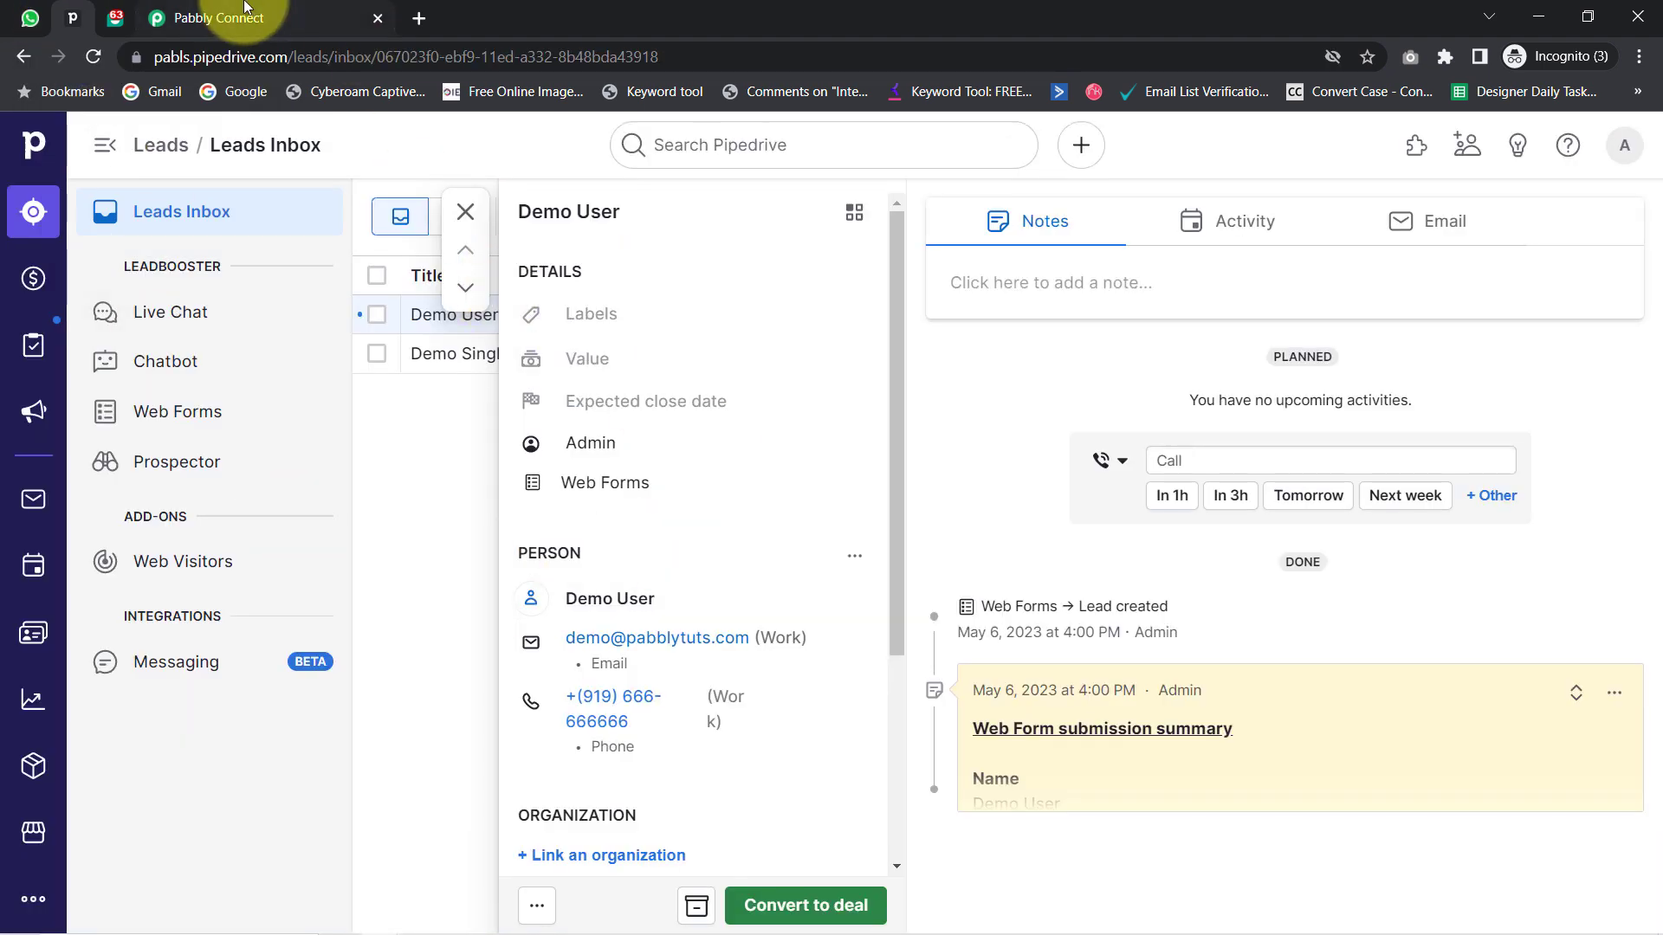
pyautogui.click(355, 19)
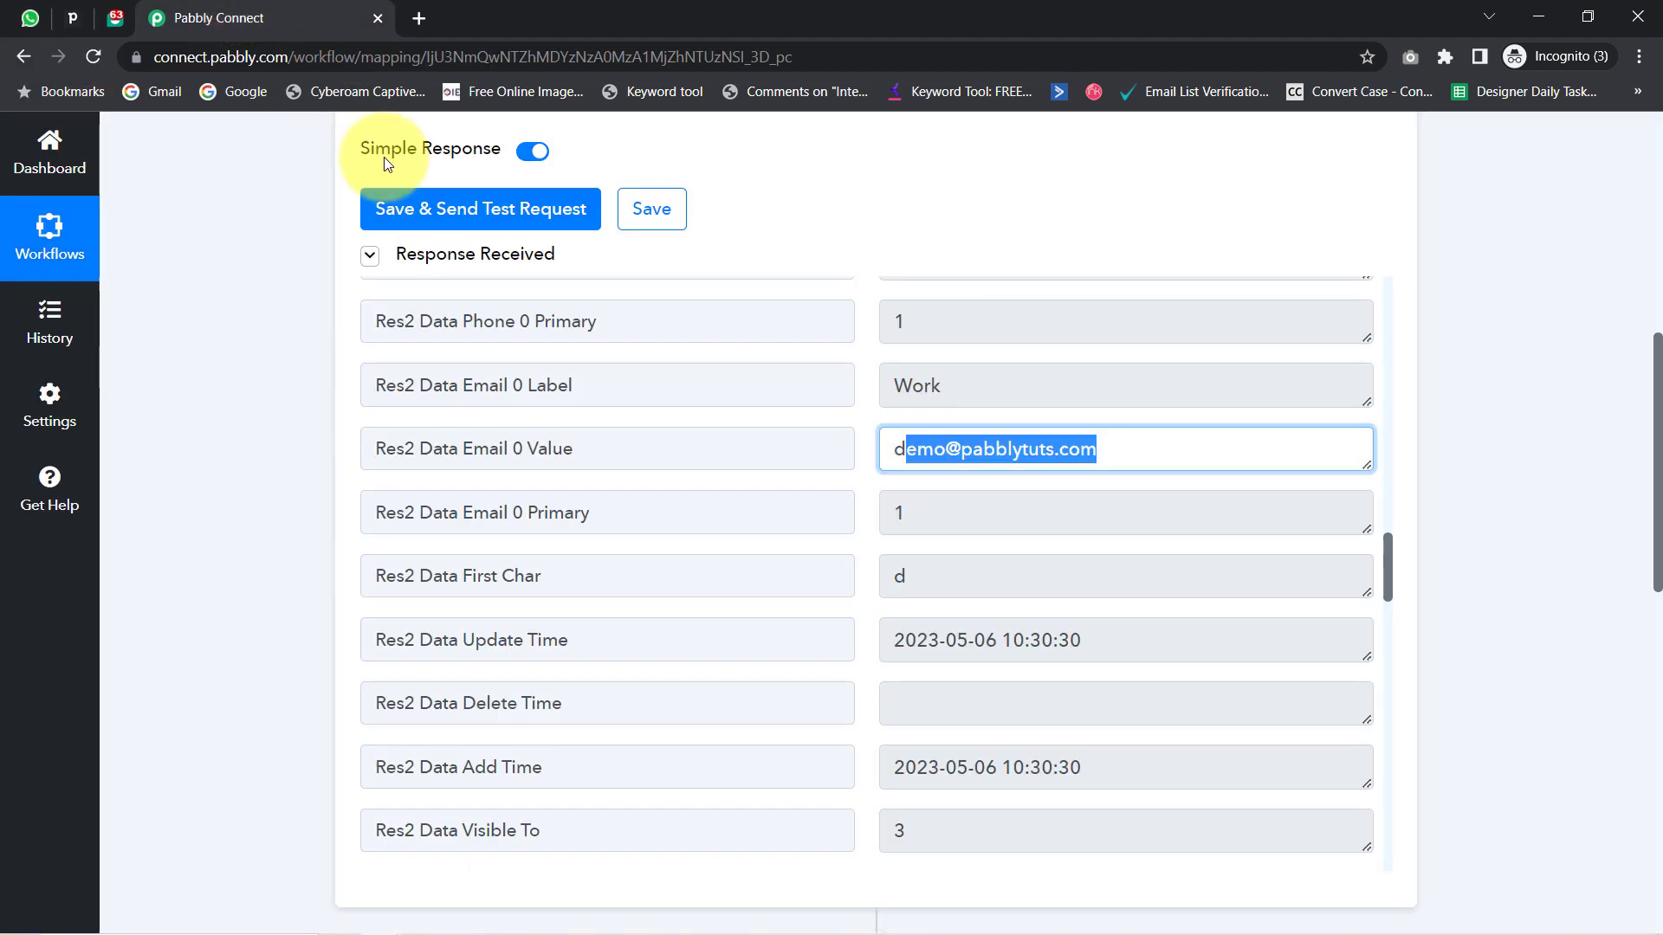
# - Collapse the trigger's received response and check how often the PipeDrive trigger looks for new data
pyautogui.click(442, 254)
pyautogui.moveTo(1658, 498); pyautogui.dragTo(1603, 156)
pyautogui.click(67, 17)
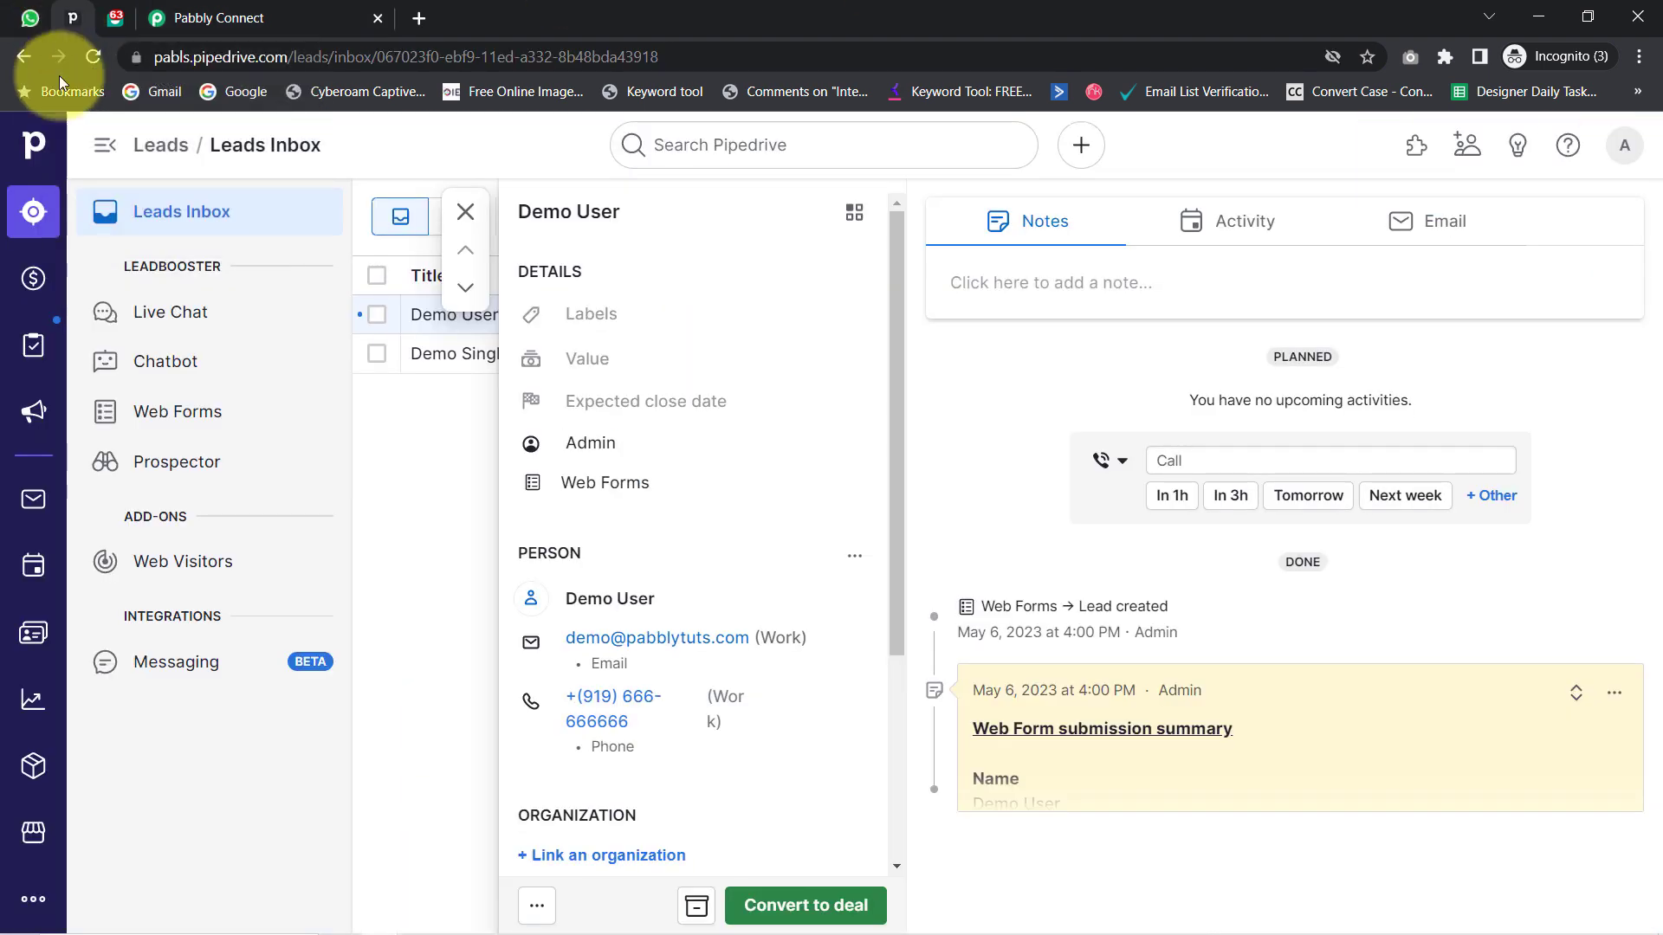
pyautogui.click(408, 508)
pyautogui.click(217, 17)
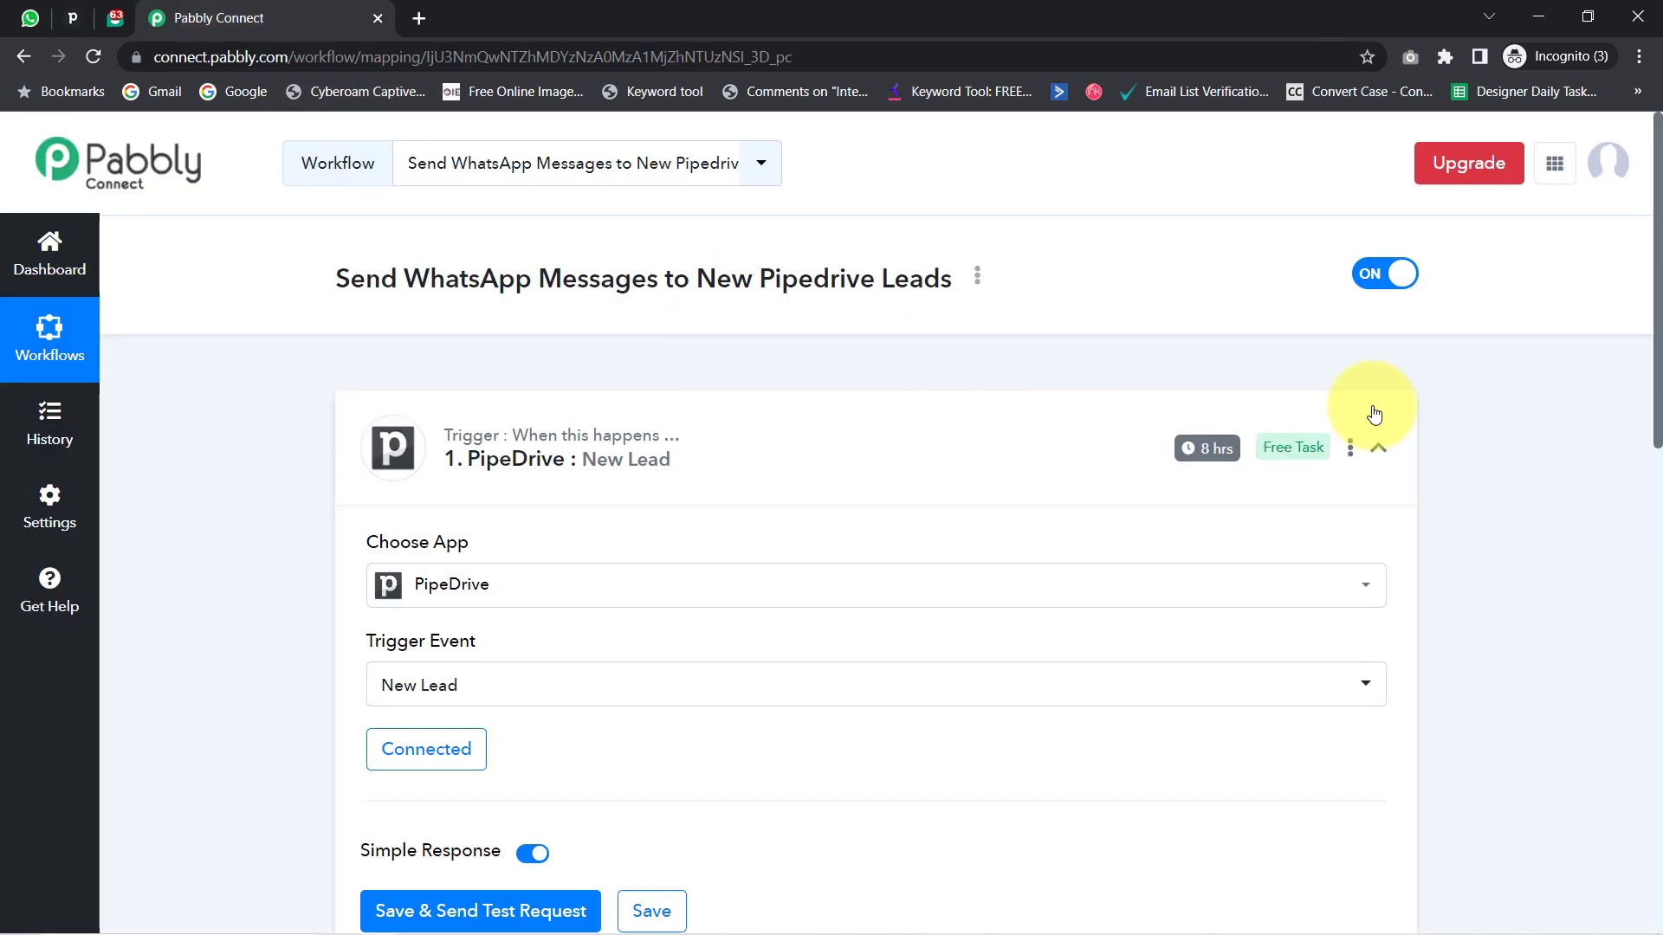
pyautogui.moveTo(1199, 452)
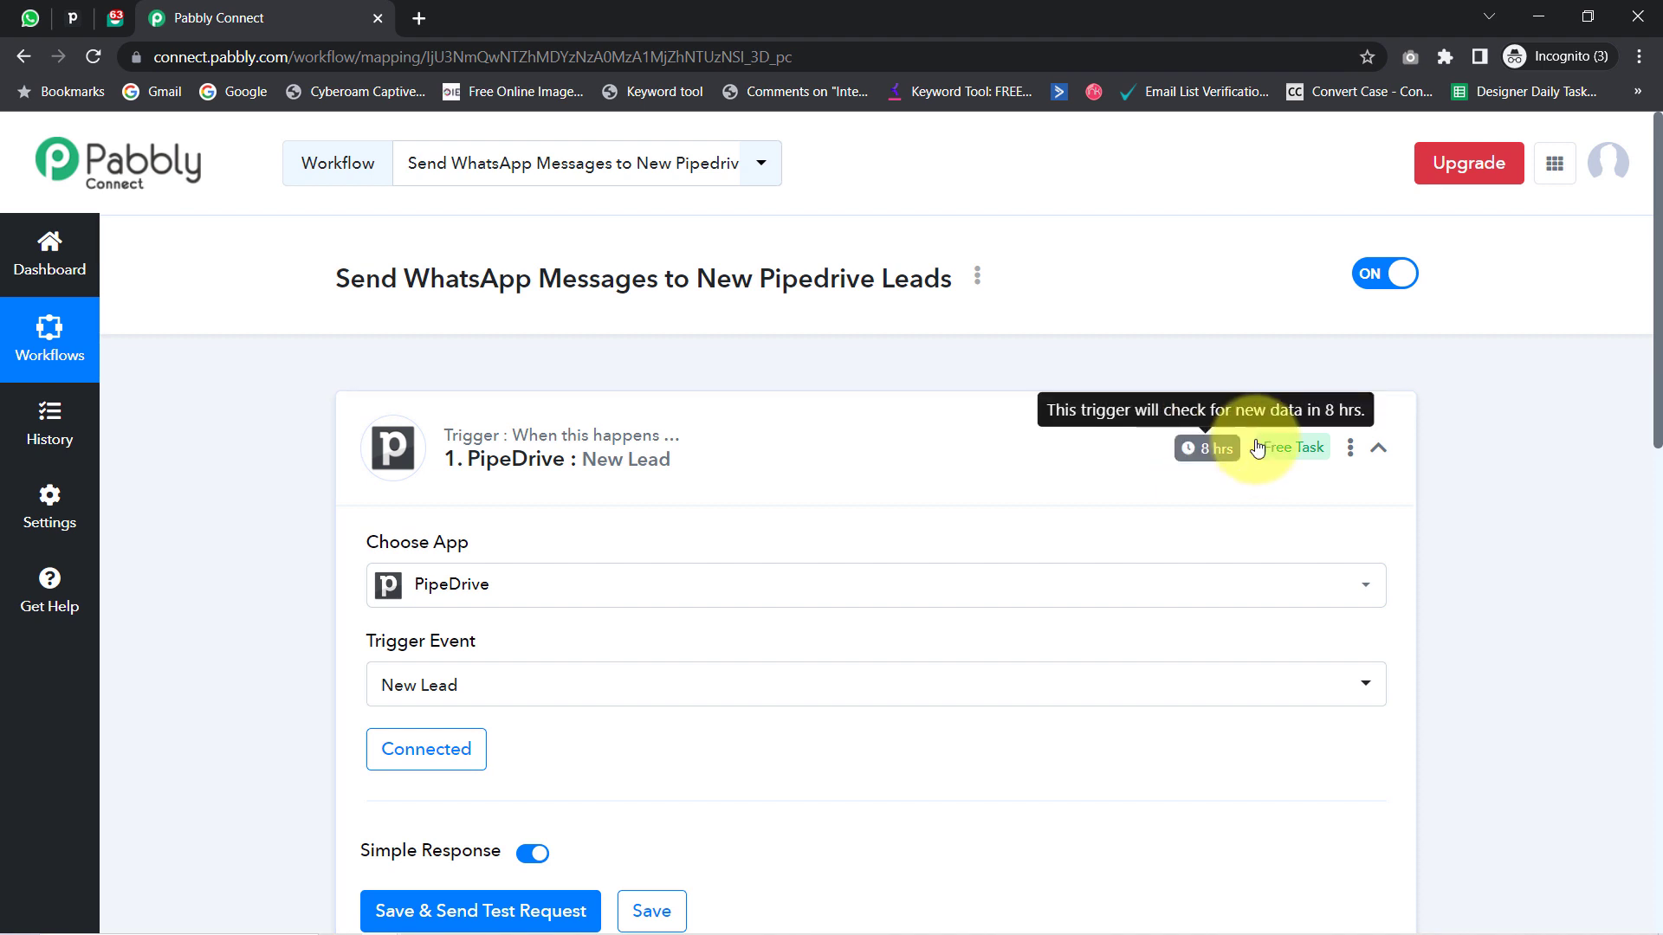
# - Expand the PipeDrive trigger's received response and inspect the lead's Res2 Data Phone 0 Value
pyautogui.moveTo(1656, 350); pyautogui.dragTo(1656, 561)
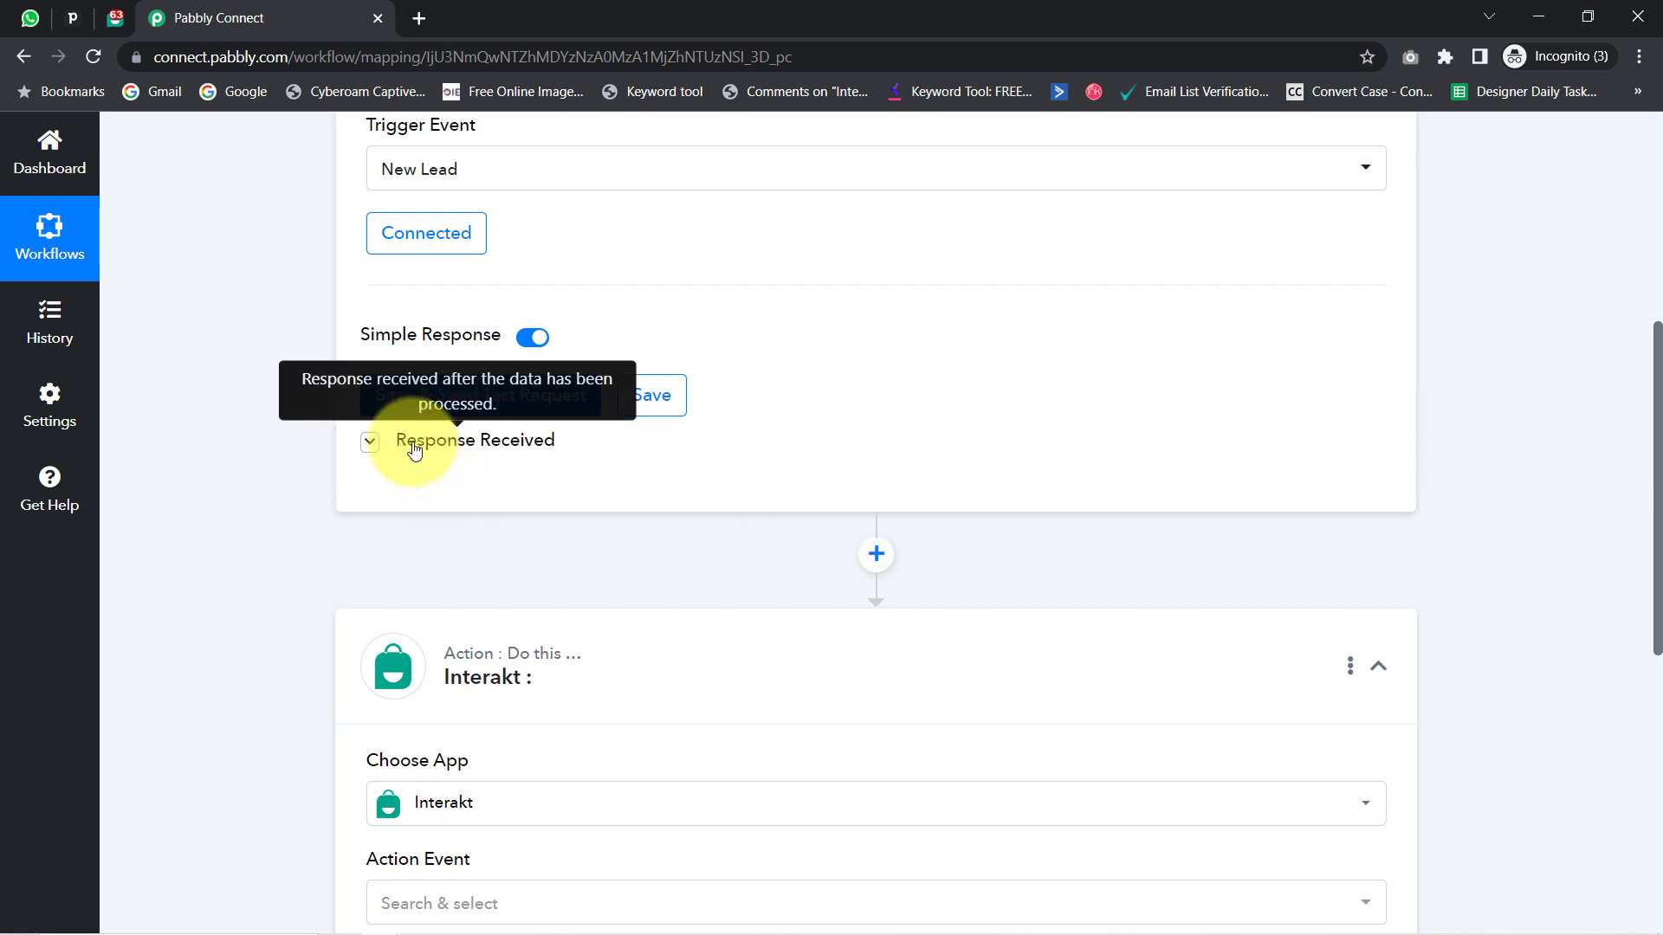
pyautogui.click(408, 445)
pyautogui.moveTo(1657, 307); pyautogui.dragTo(1656, 419)
pyautogui.moveTo(1386, 439); pyautogui.dragTo(1388, 402)
pyautogui.moveTo(920, 320); pyautogui.dragTo(1057, 324)
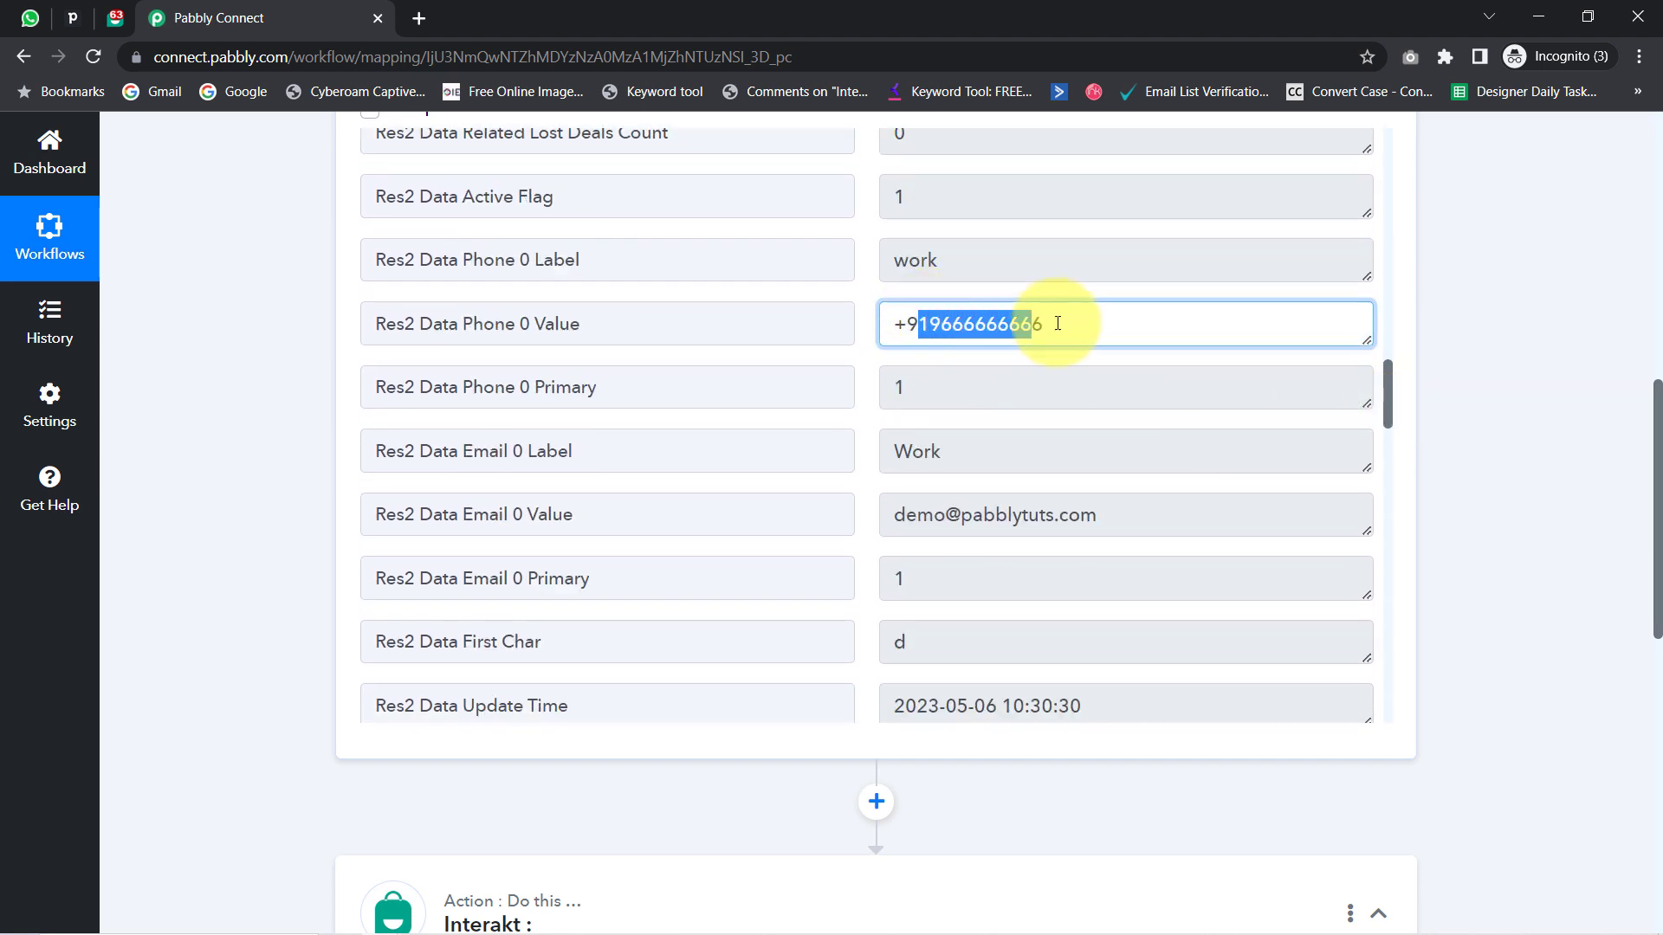
# - Set the Interakt action event to Send WhatsApp Template Message
pyautogui.moveTo(1657, 437); pyautogui.dragTo(1657, 615)
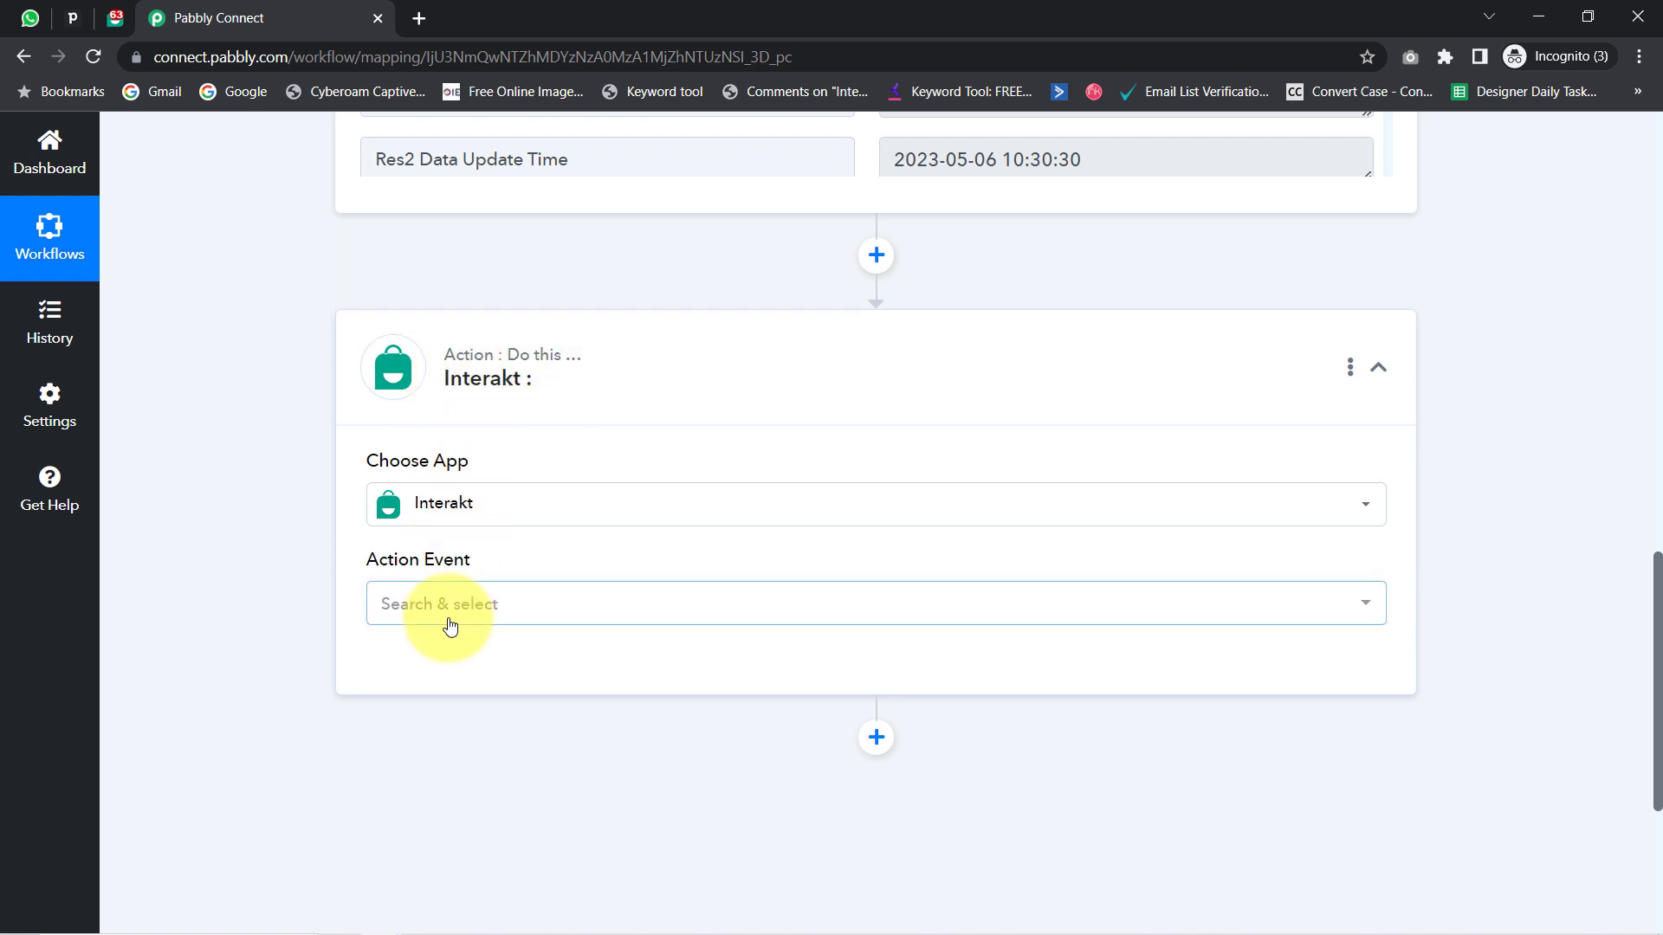
pyautogui.click(409, 611)
pyautogui.click(449, 708)
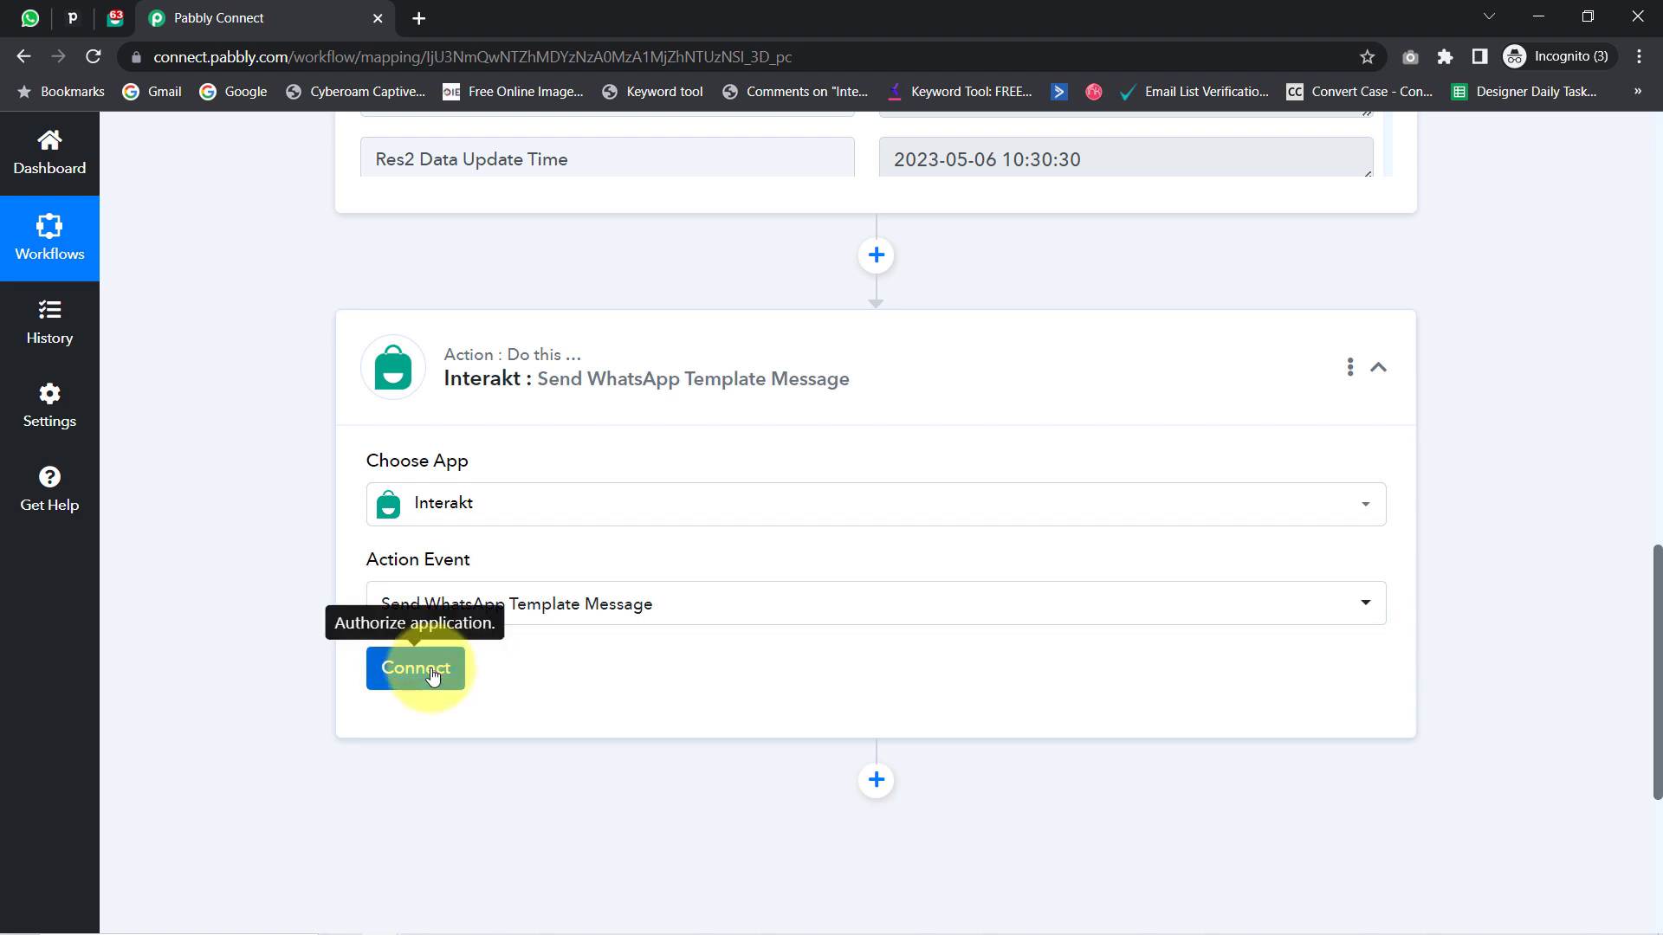
# - Start adding a new Interakt connection and open the linked Interakt account's developer settings in a new browser tab
pyautogui.click(434, 680)
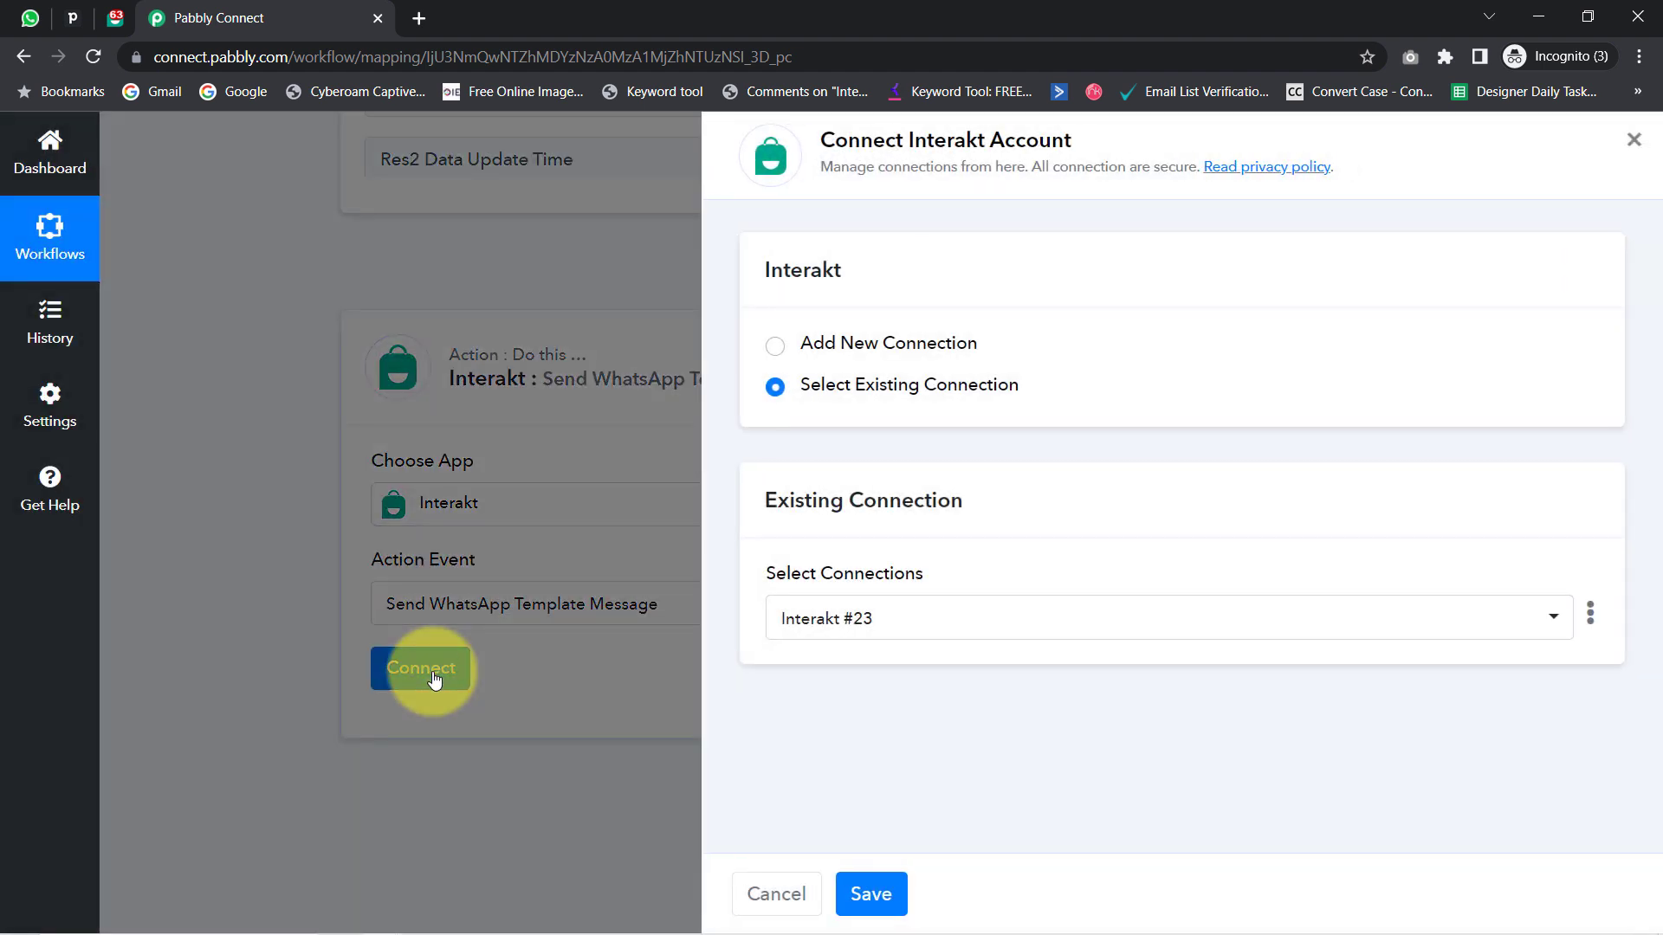
pyautogui.click(900, 343)
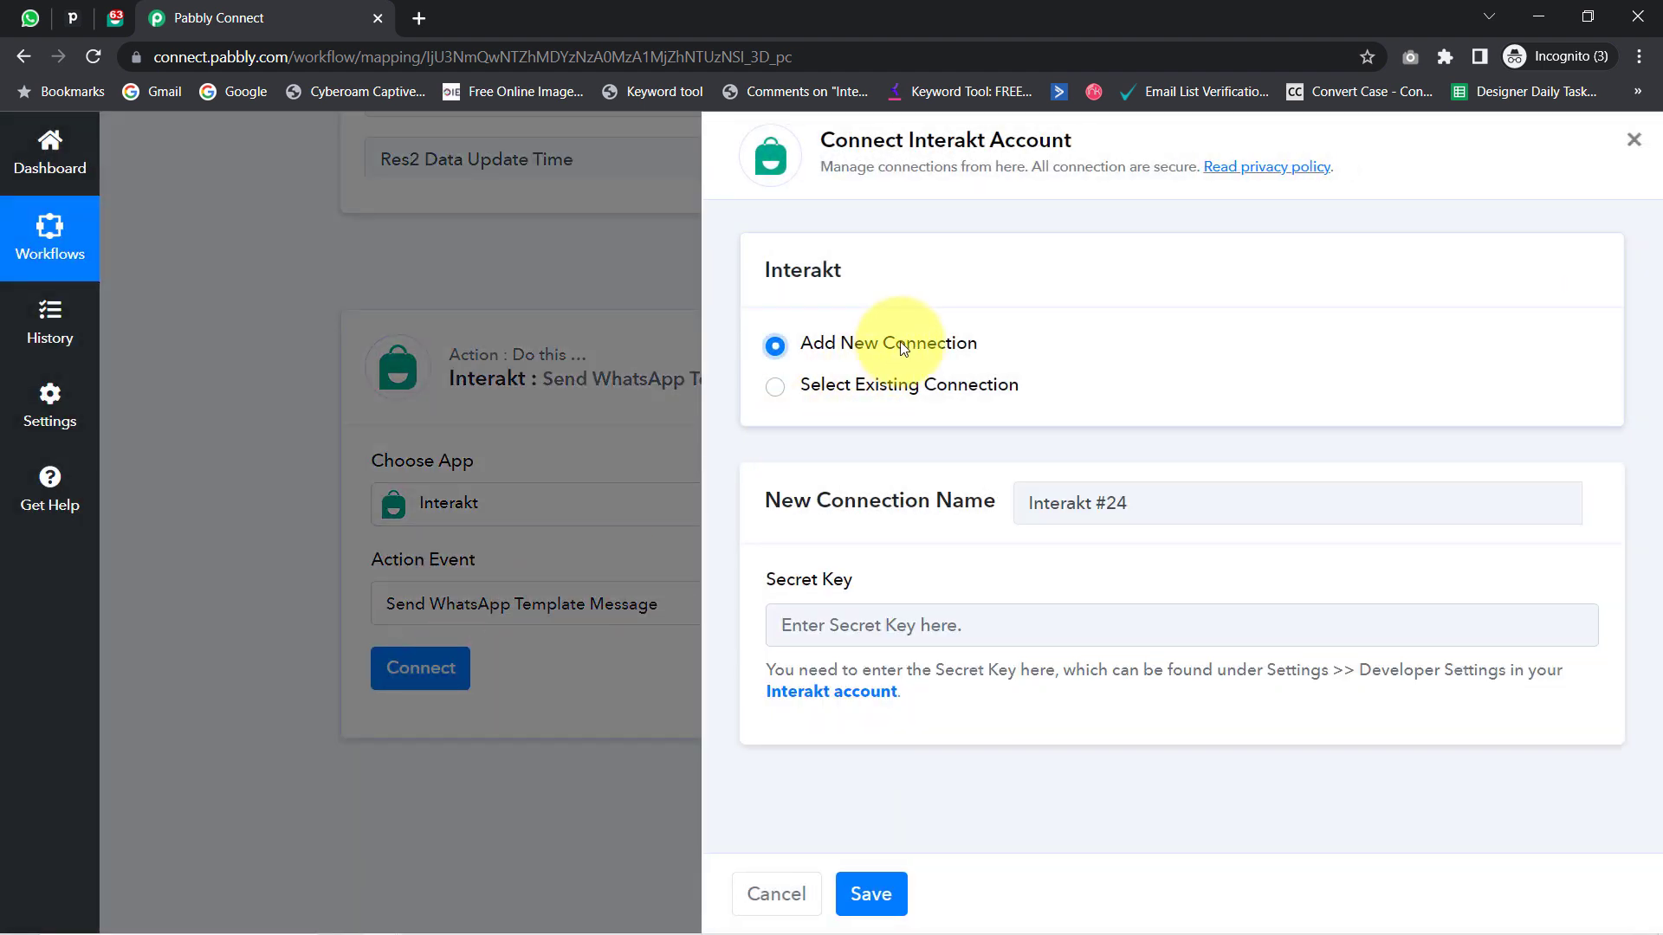
pyautogui.moveTo(765, 505); pyautogui.dragTo(963, 526)
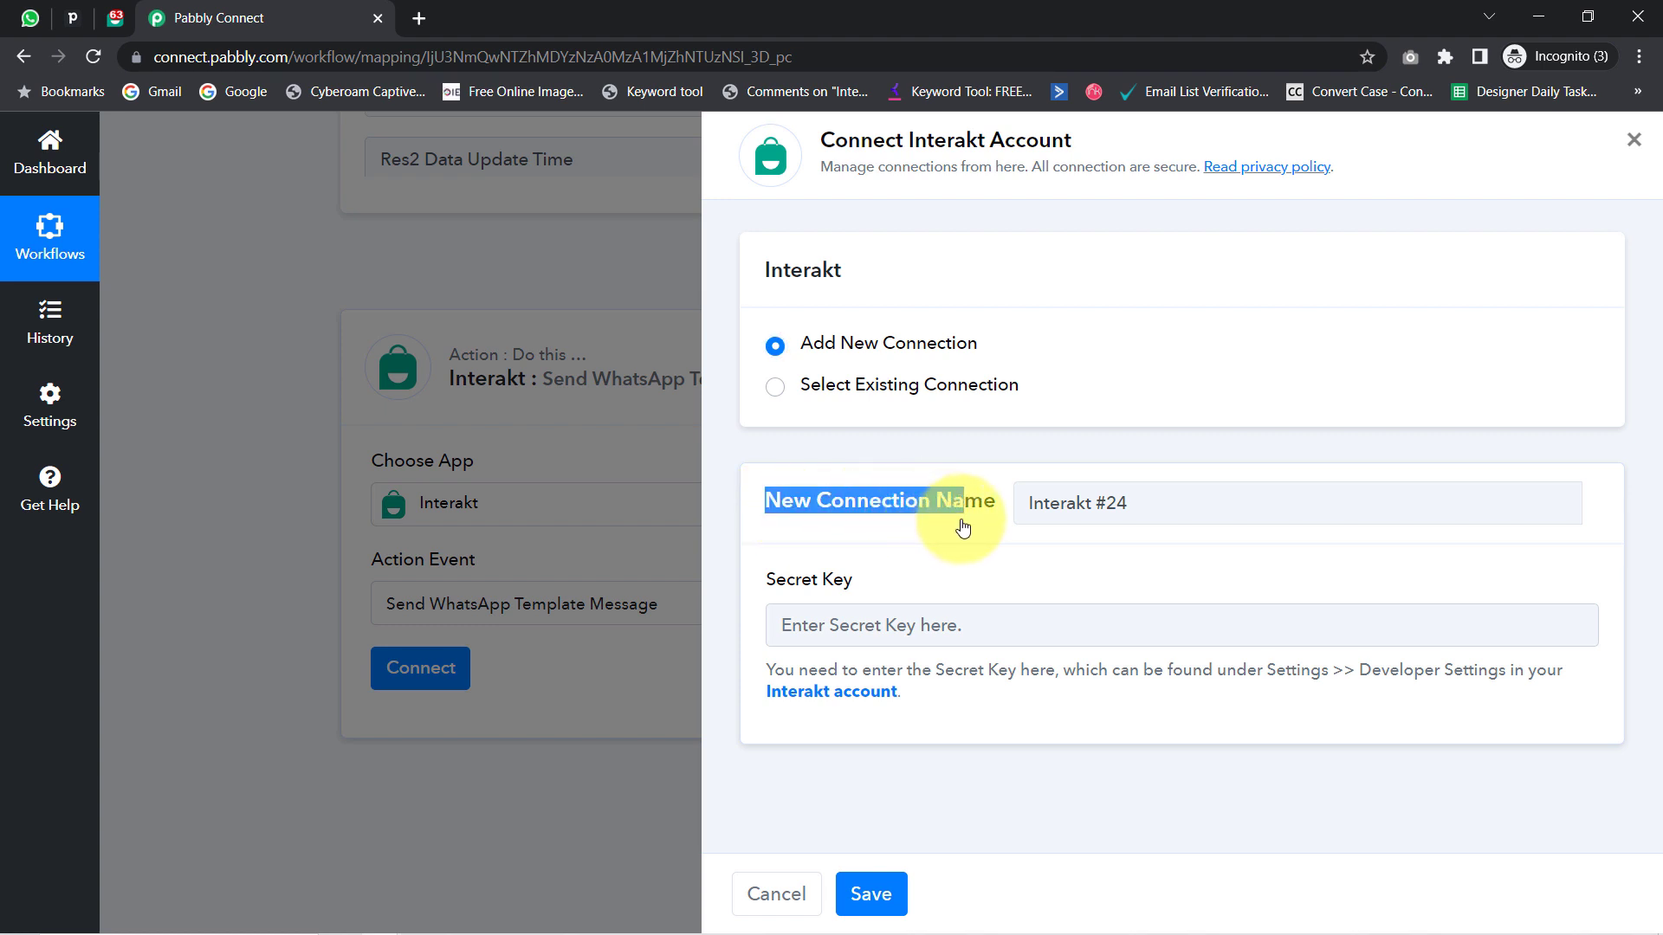
pyautogui.rightClick(788, 691)
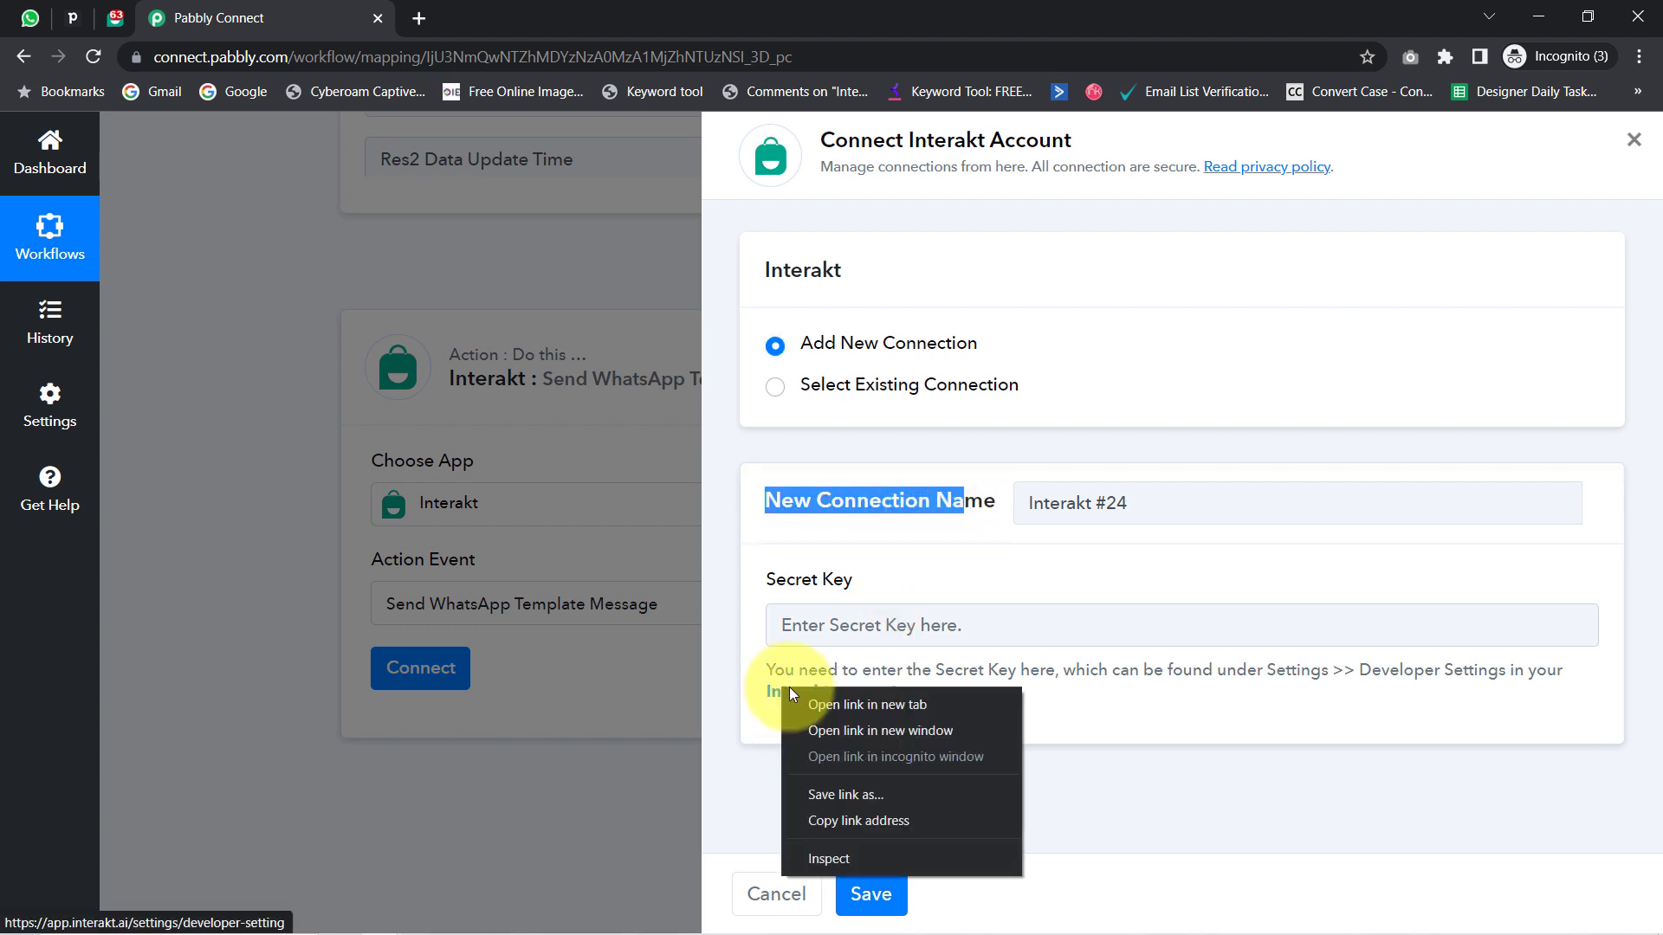
pyautogui.click(838, 703)
pyautogui.moveTo(773, 670); pyautogui.dragTo(1322, 672)
pyautogui.click(1180, 712)
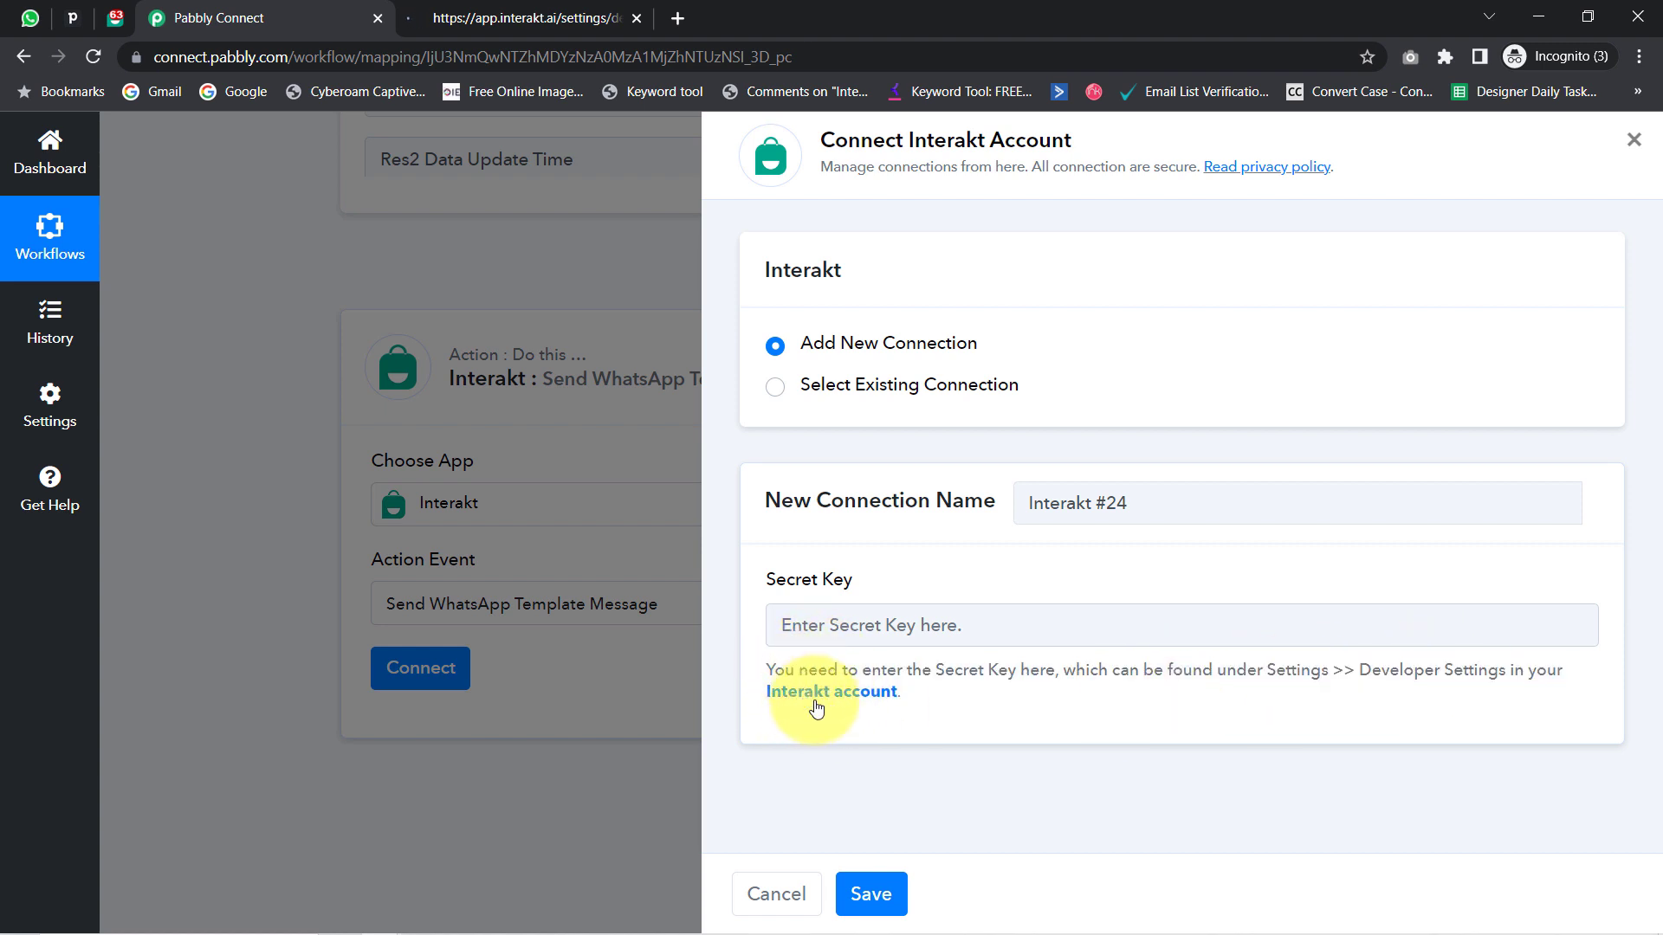
# - Copy the secret key from Interakt's Developer Settings, paste it into the new connection's Secret Key field in Pabbly Connect and save the connection
pyautogui.click(490, 10)
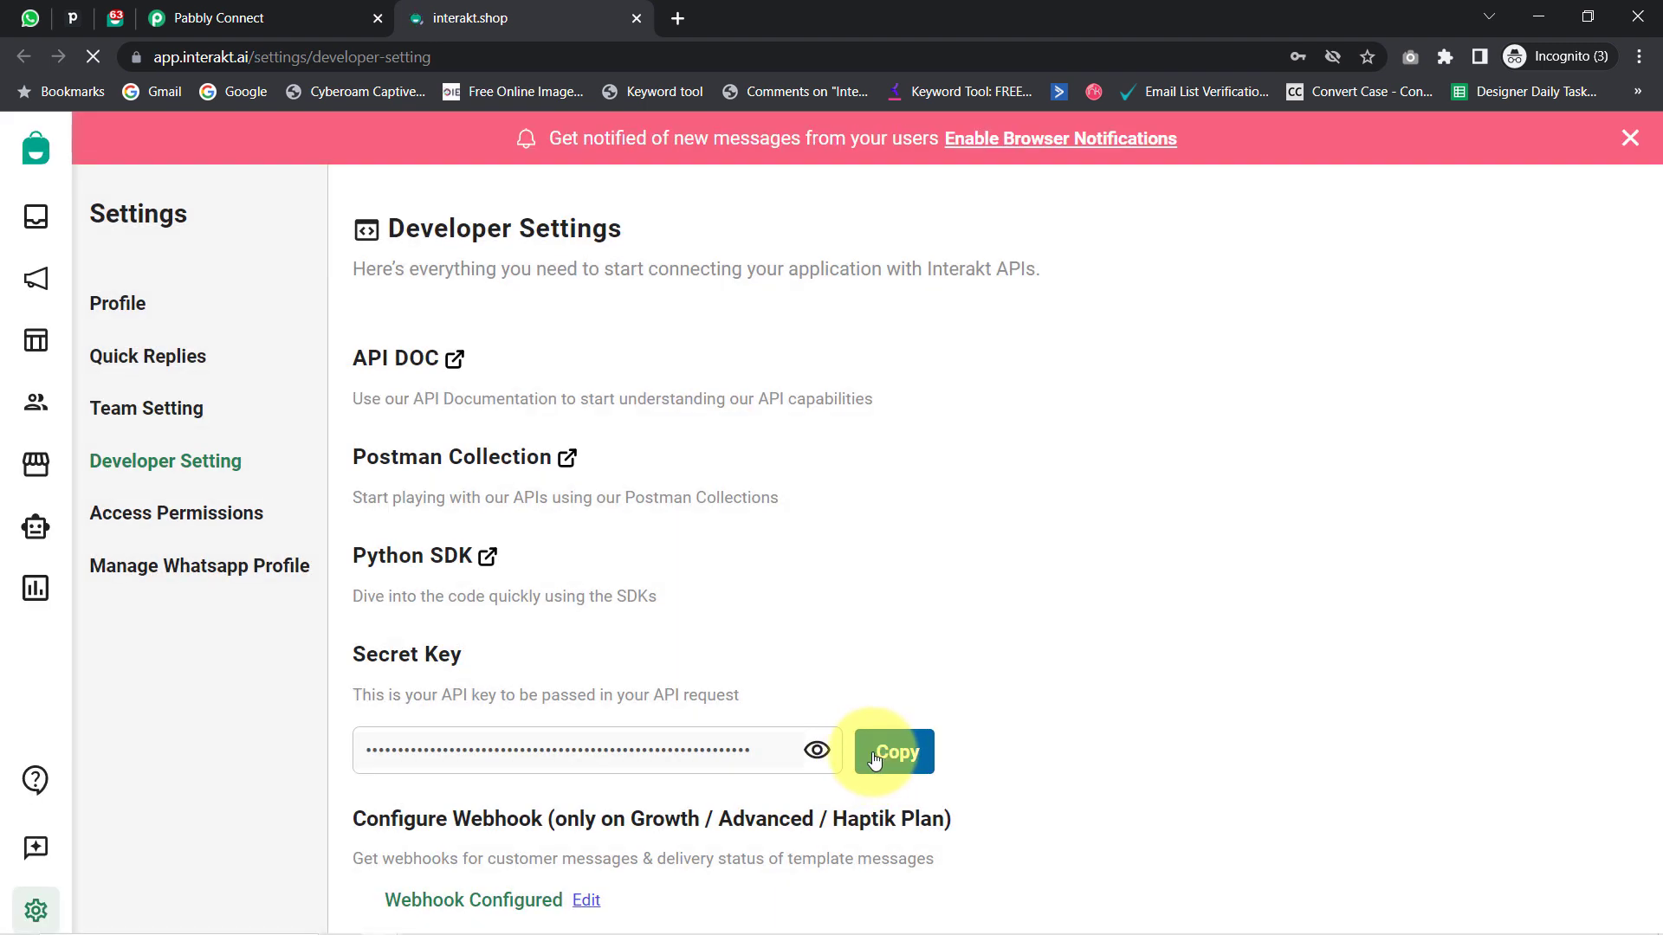
pyautogui.click(875, 760)
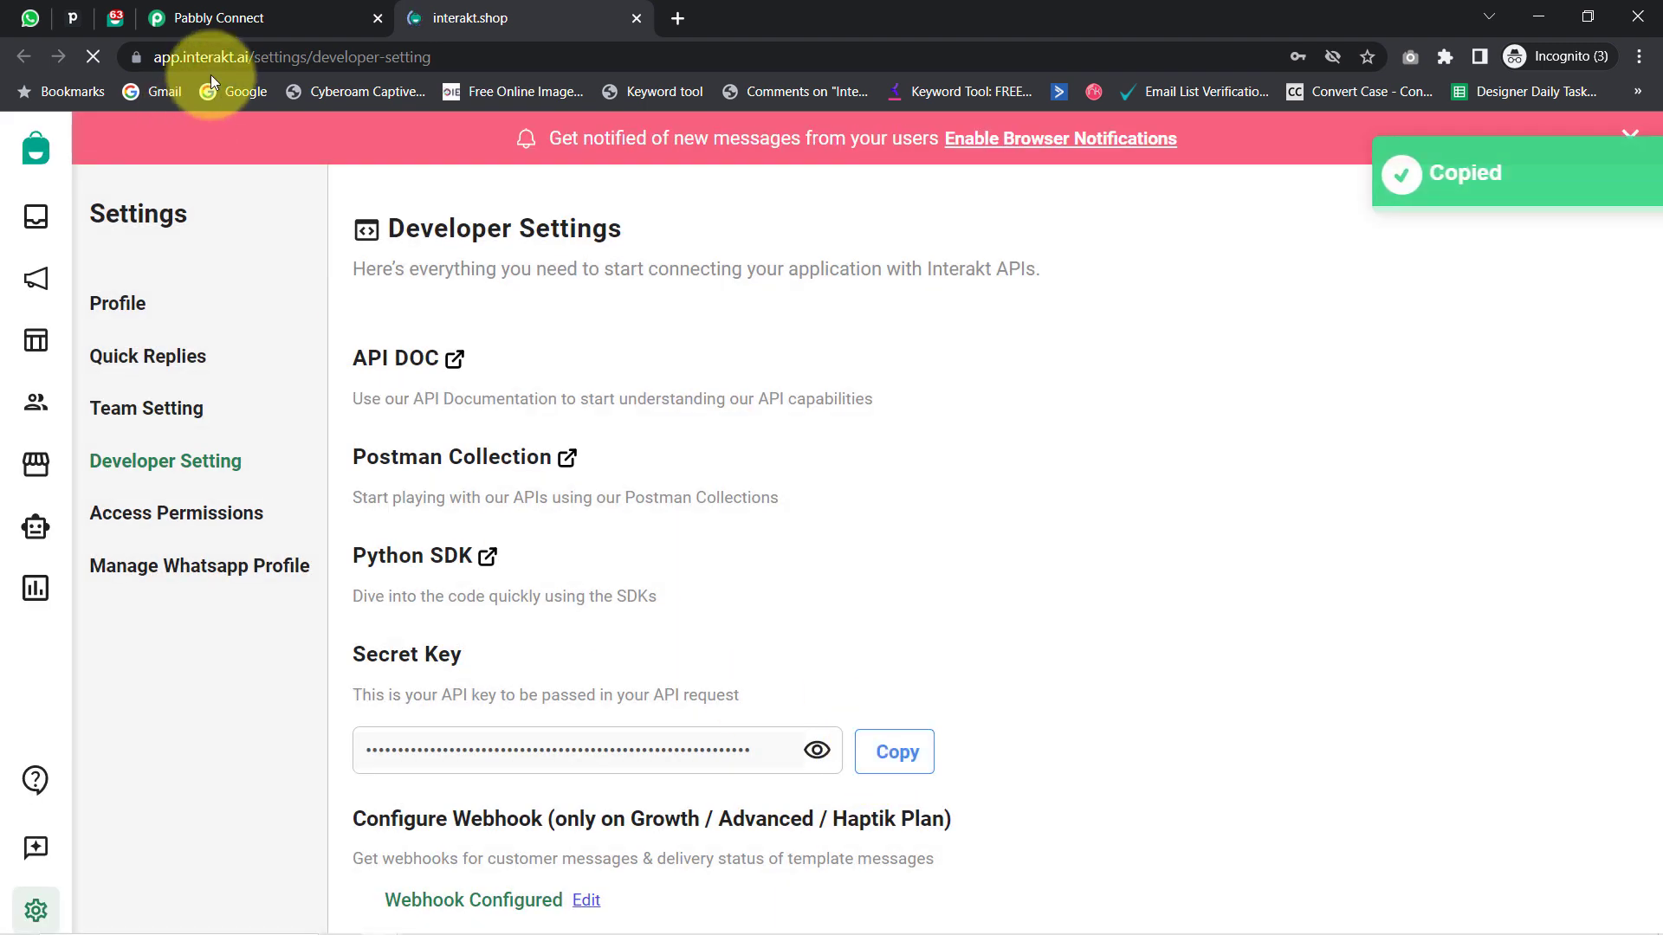
pyautogui.click(216, 18)
pyautogui.click(886, 624)
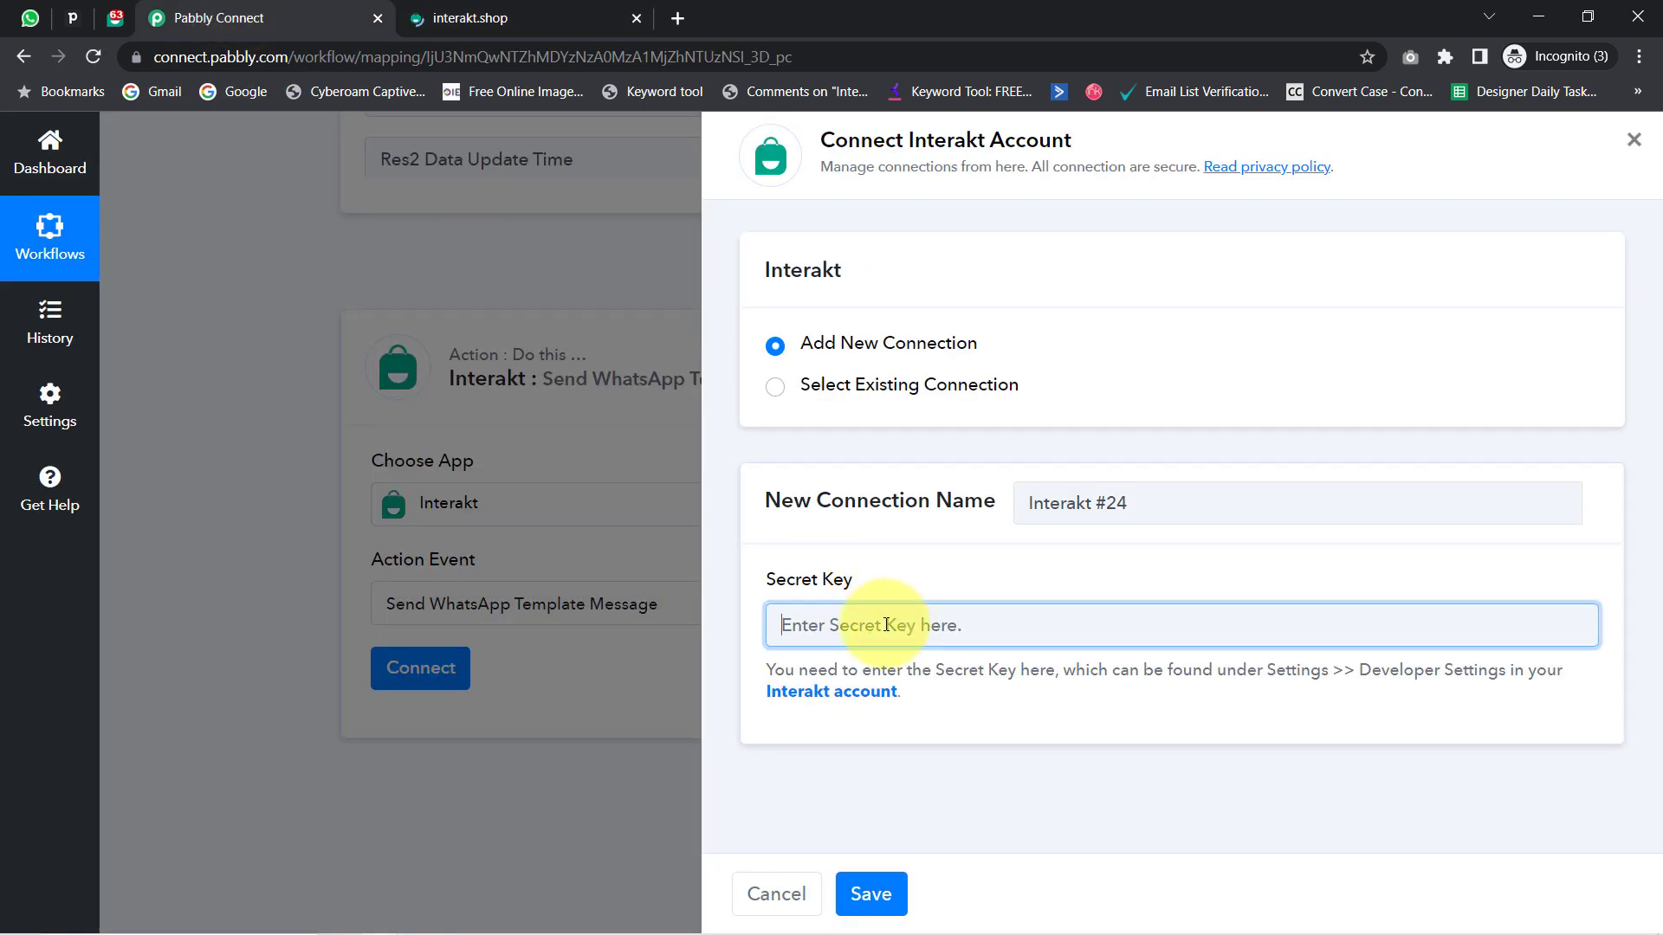
pyautogui.hotkey('ctrl', 'v')
pyautogui.click(869, 894)
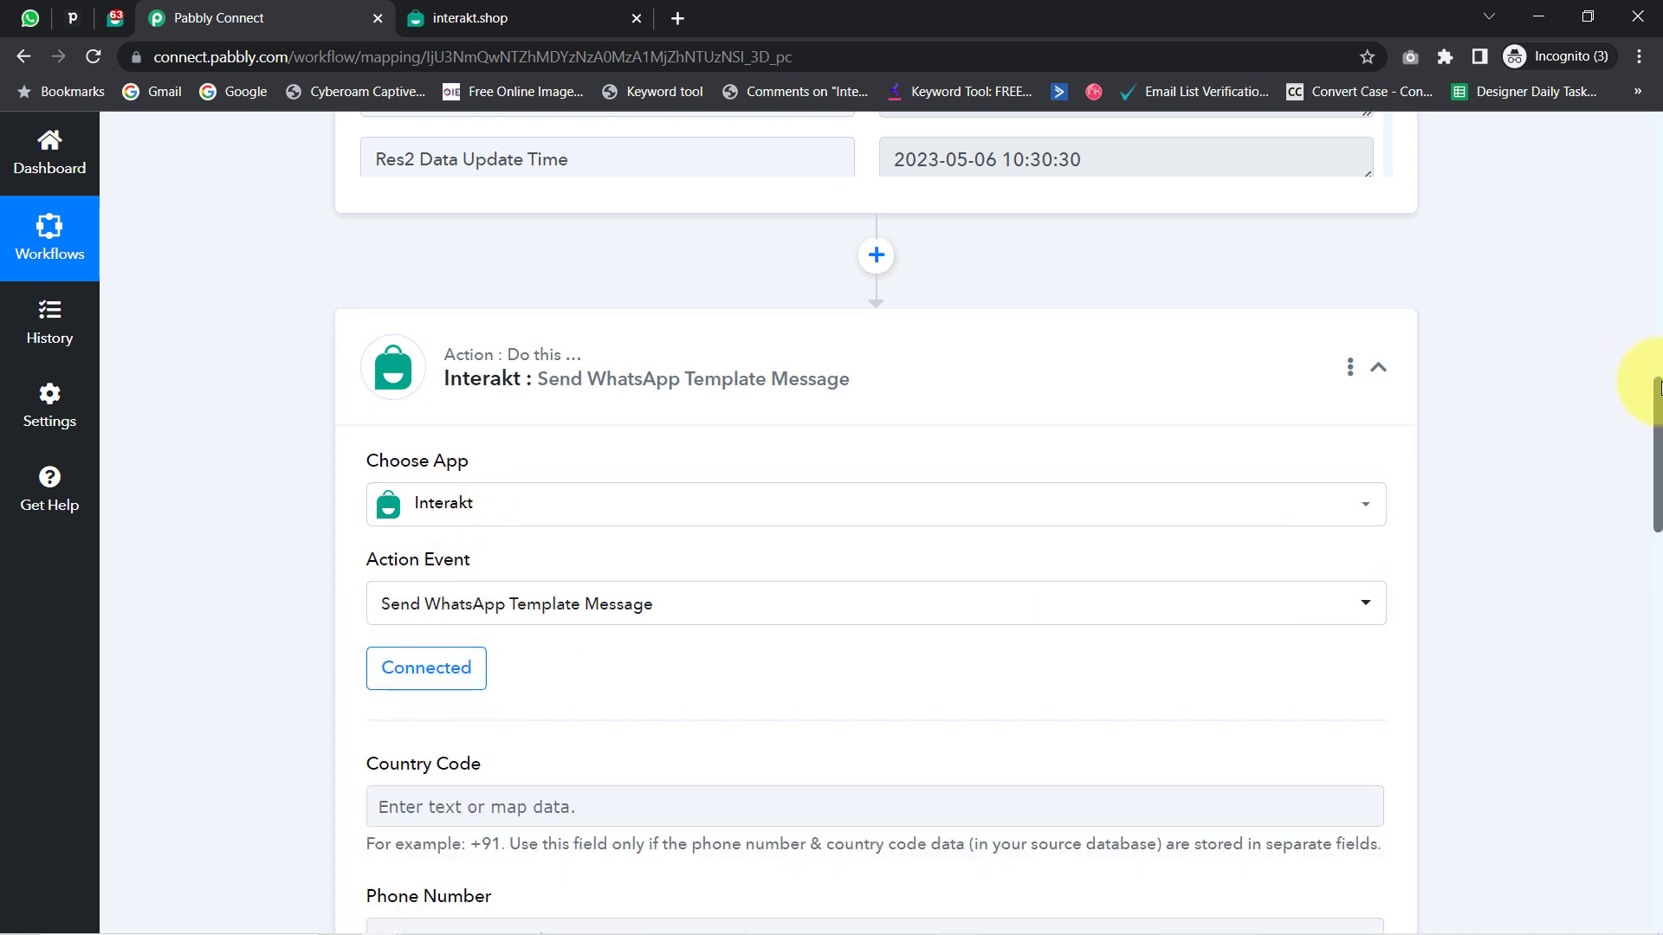
# - Review the Interakt action's Country Code, Phone Number and Full Phone Number fields and the Important Note about which are mandatory
pyautogui.moveTo(1659, 399); pyautogui.dragTo(1658, 499)
pyautogui.moveTo(379, 216); pyautogui.dragTo(474, 224)
pyautogui.moveTo(377, 348); pyautogui.dragTo(521, 361)
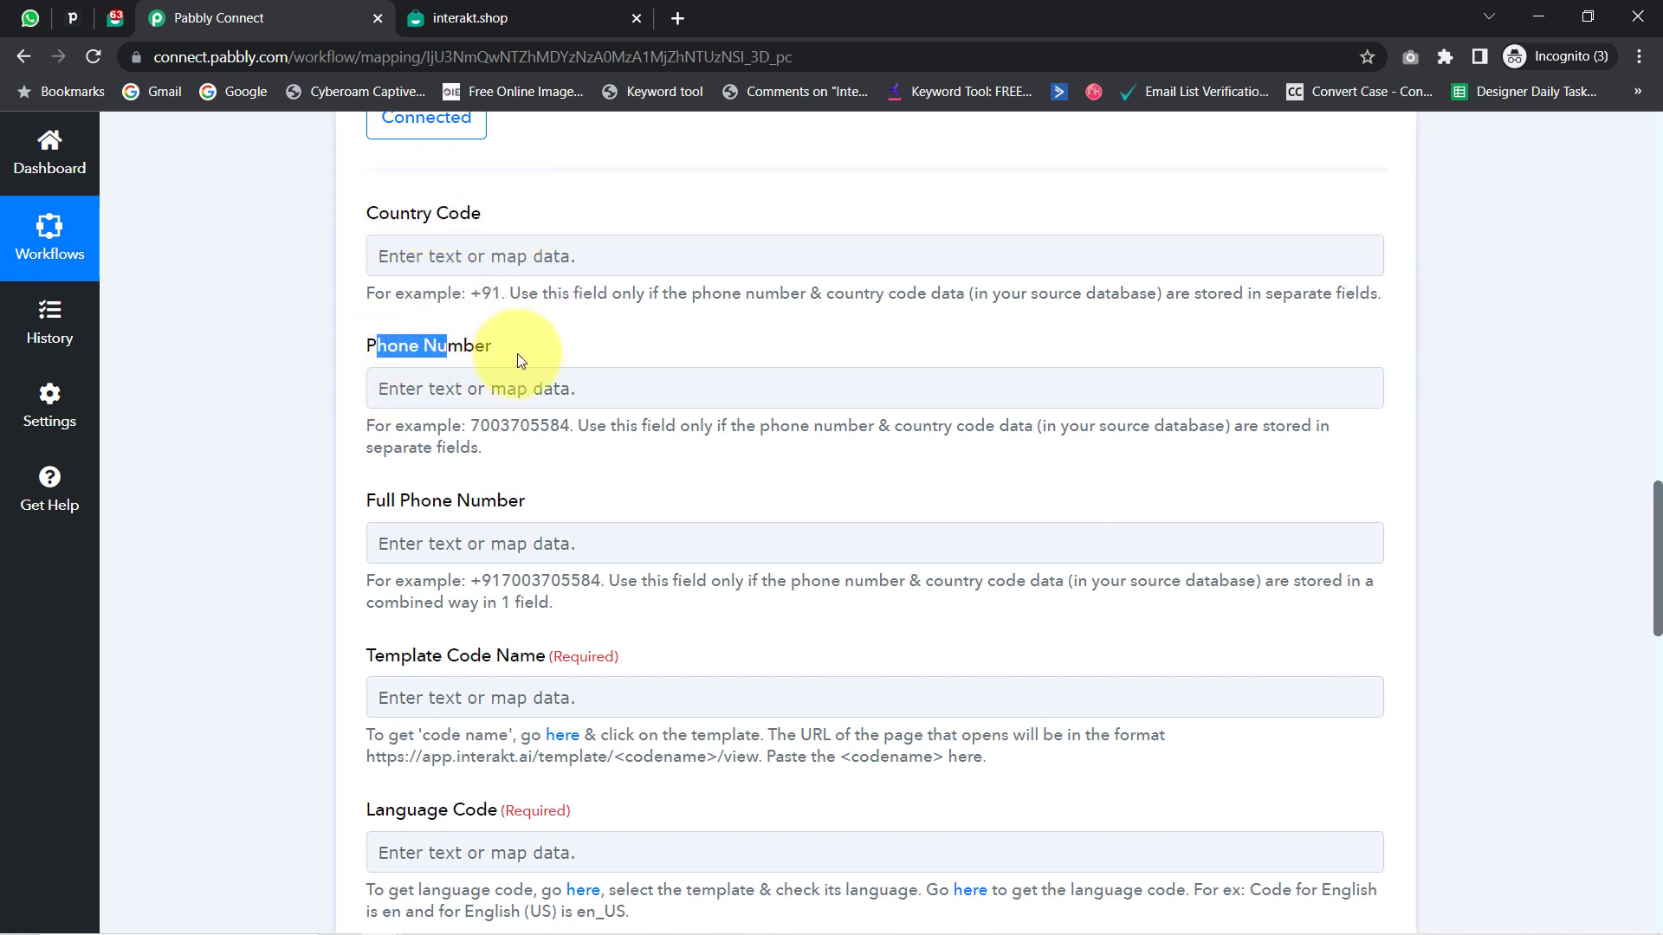
pyautogui.moveTo(374, 503); pyautogui.dragTo(484, 508)
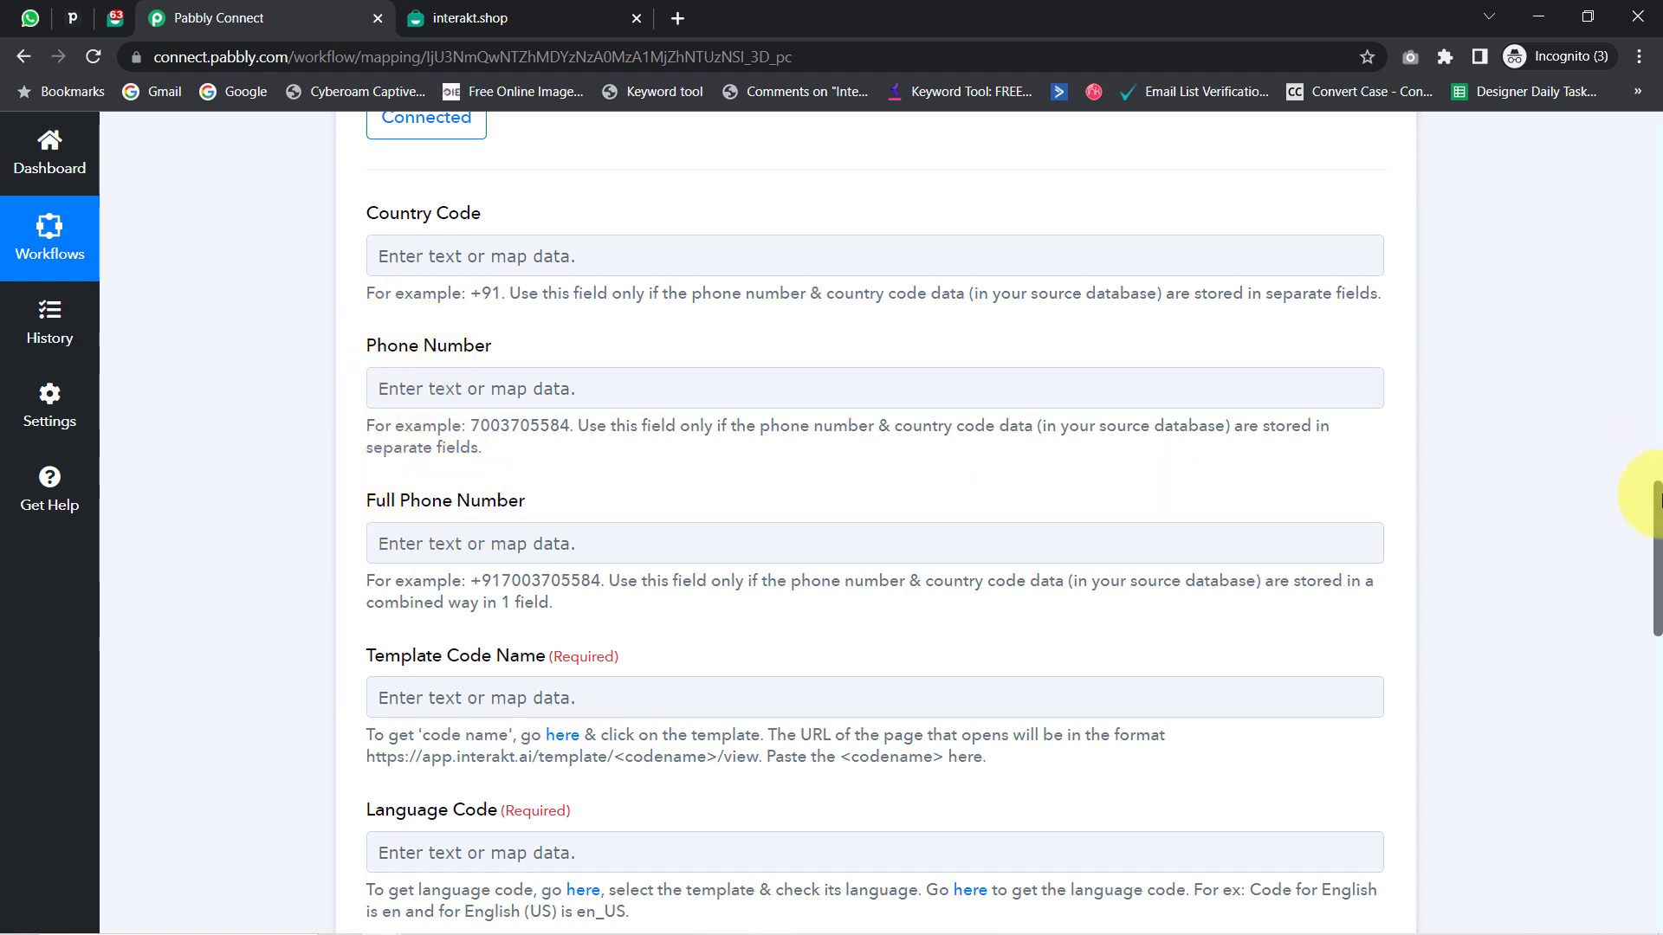
pyautogui.moveTo(1659, 506); pyautogui.dragTo(1651, 742)
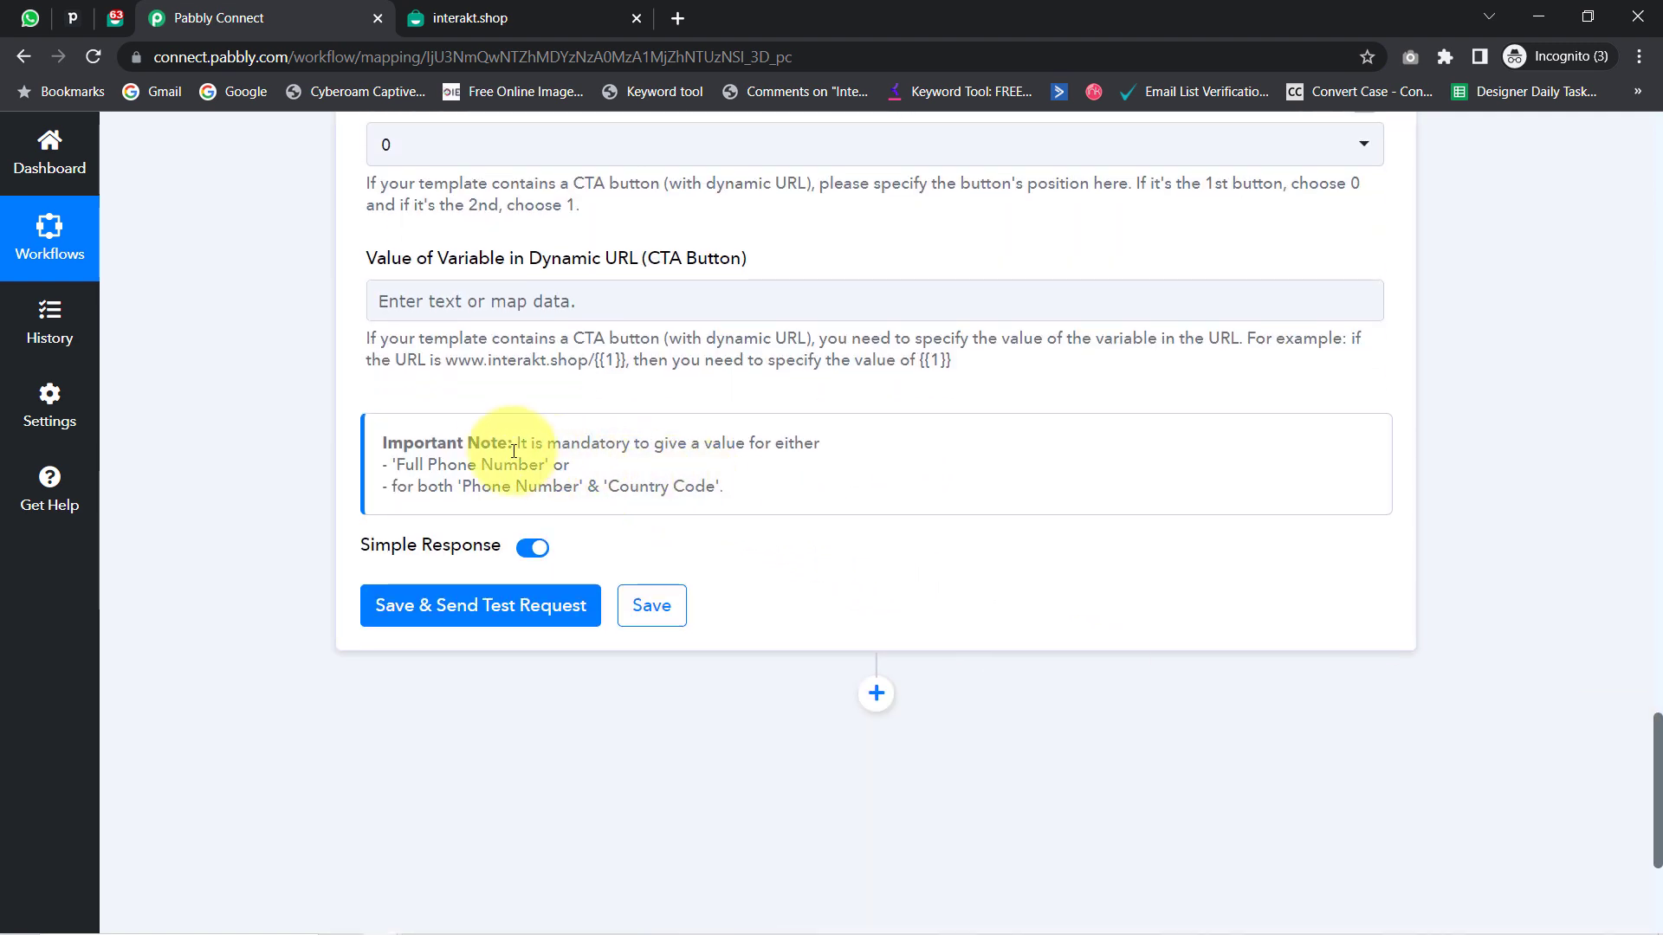
pyautogui.moveTo(522, 443); pyautogui.dragTo(761, 438)
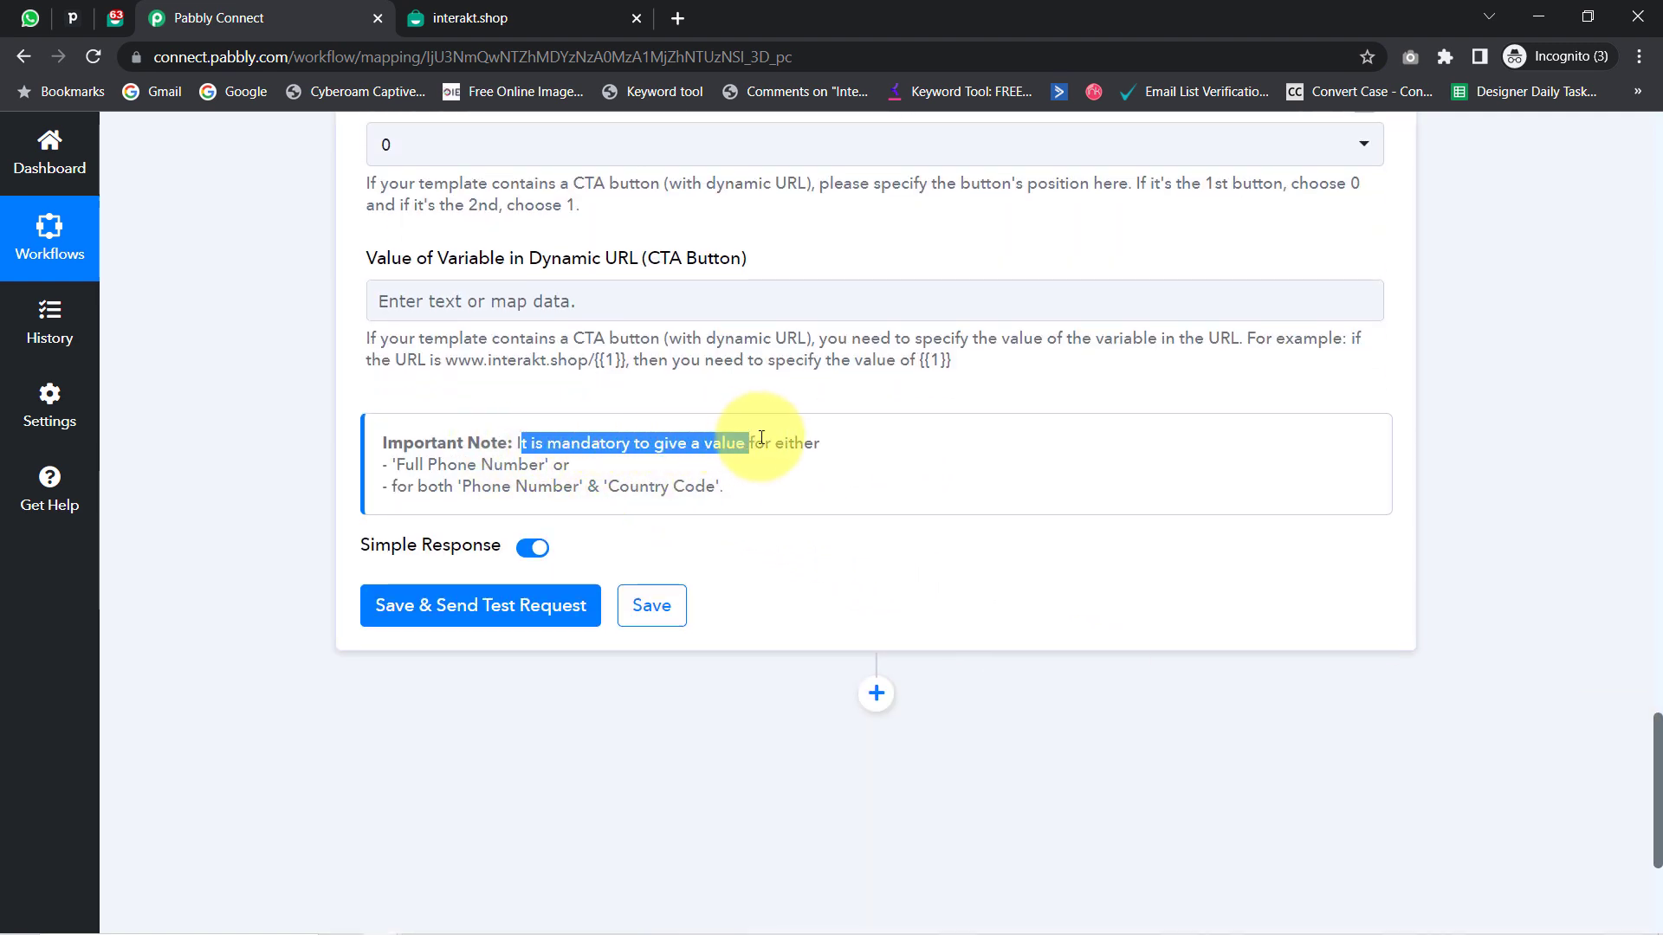
pyautogui.moveTo(403, 465); pyautogui.dragTo(617, 466)
pyautogui.moveTo(472, 485); pyautogui.dragTo(705, 489)
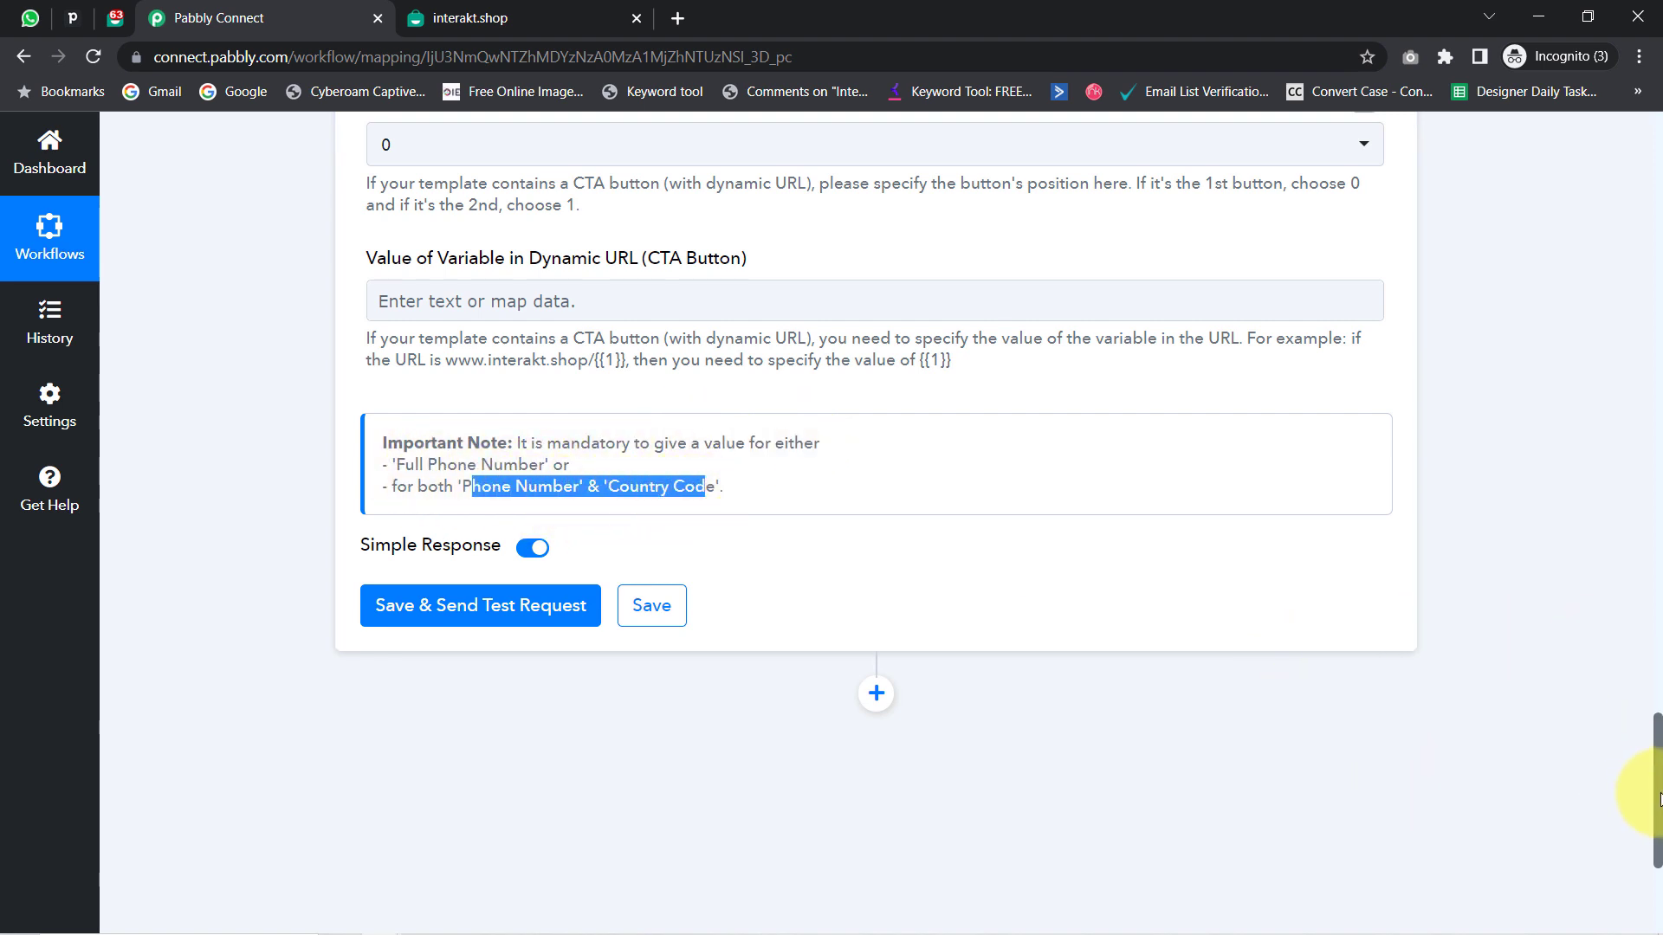
# - Compare the example formats of the Interakt phone fields with the phone value in the PipeDrive trigger response
pyautogui.moveTo(1655, 801); pyautogui.dragTo(1627, 573)
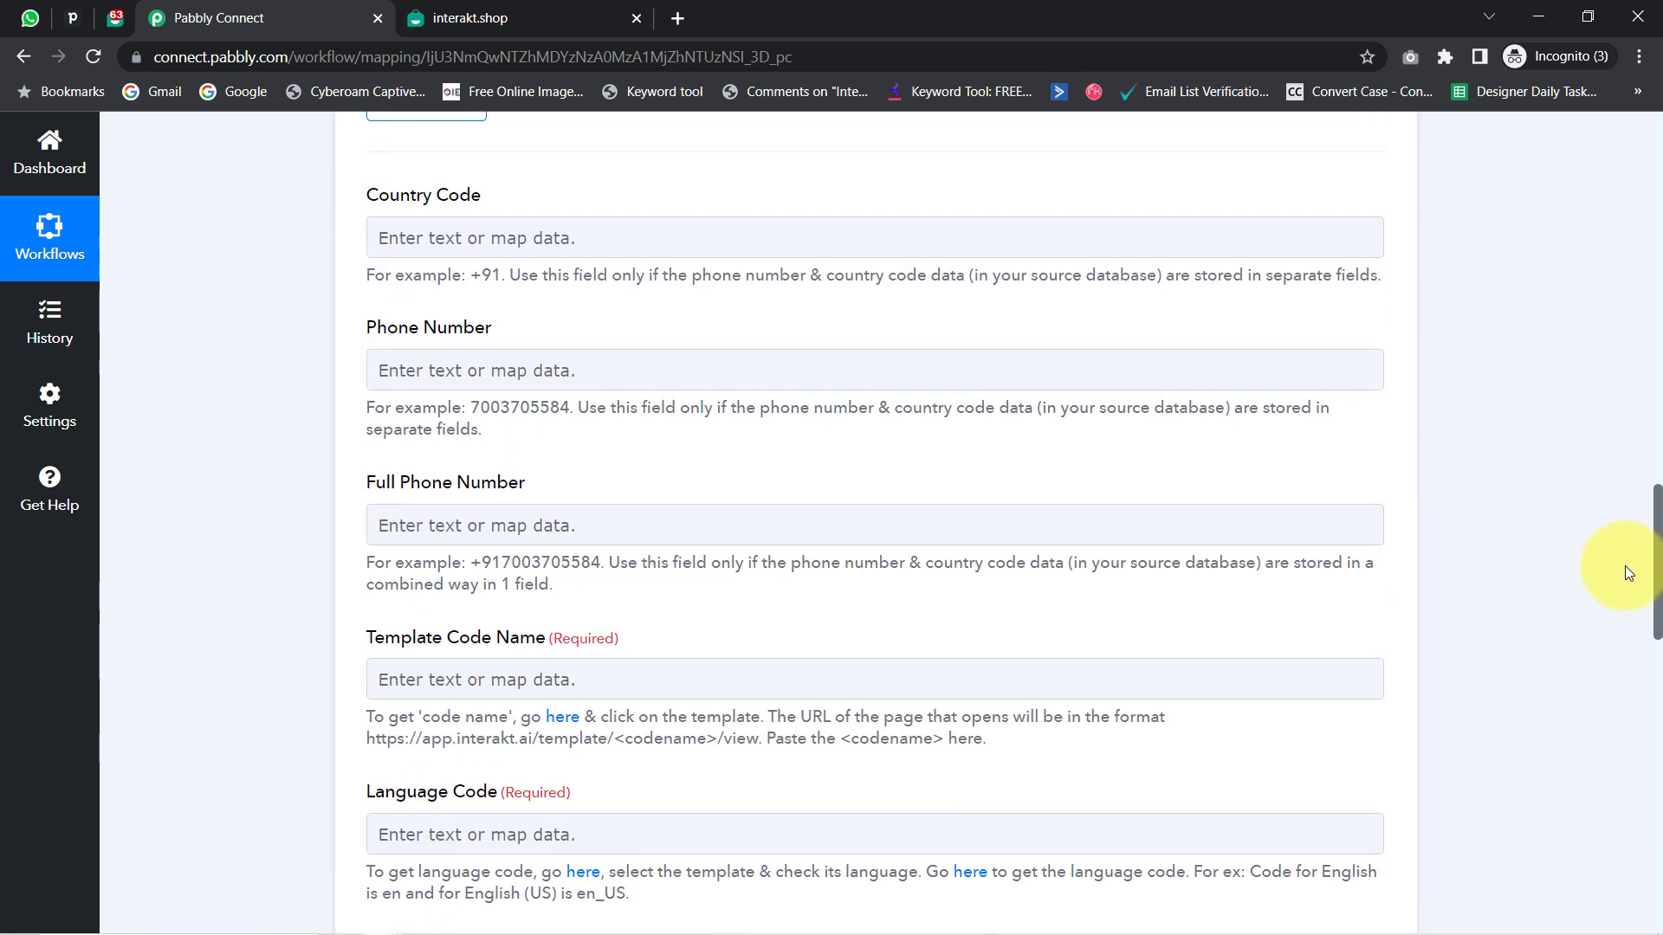
pyautogui.moveTo(368, 482); pyautogui.dragTo(456, 482)
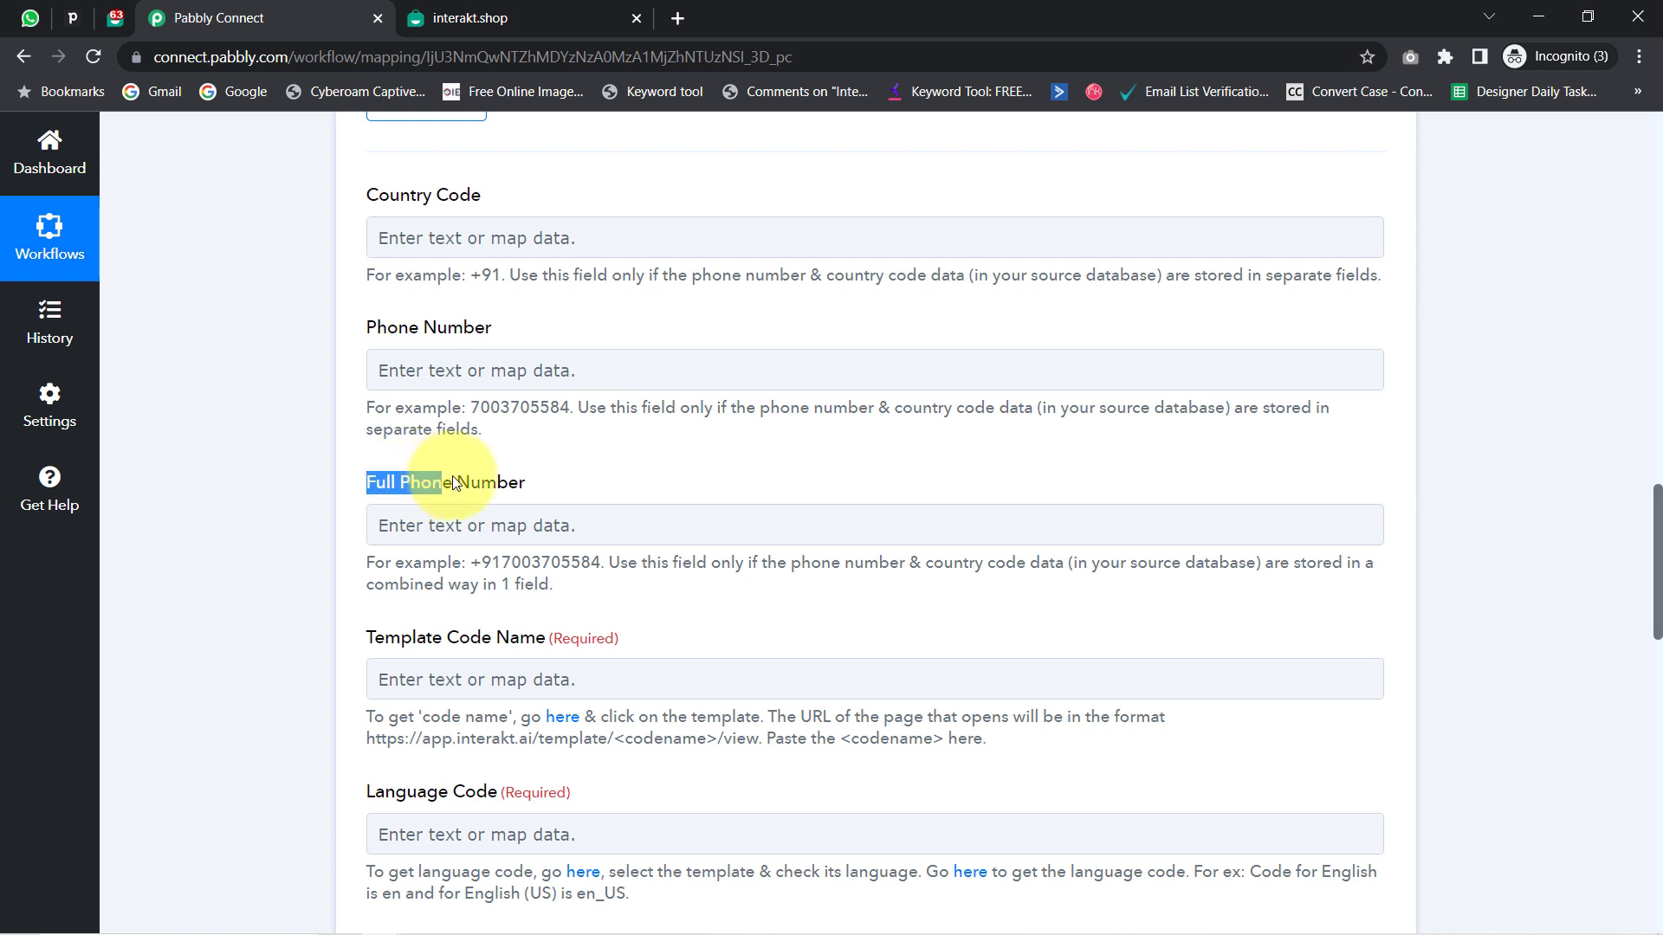
pyautogui.moveTo(593, 564); pyautogui.dragTo(512, 564)
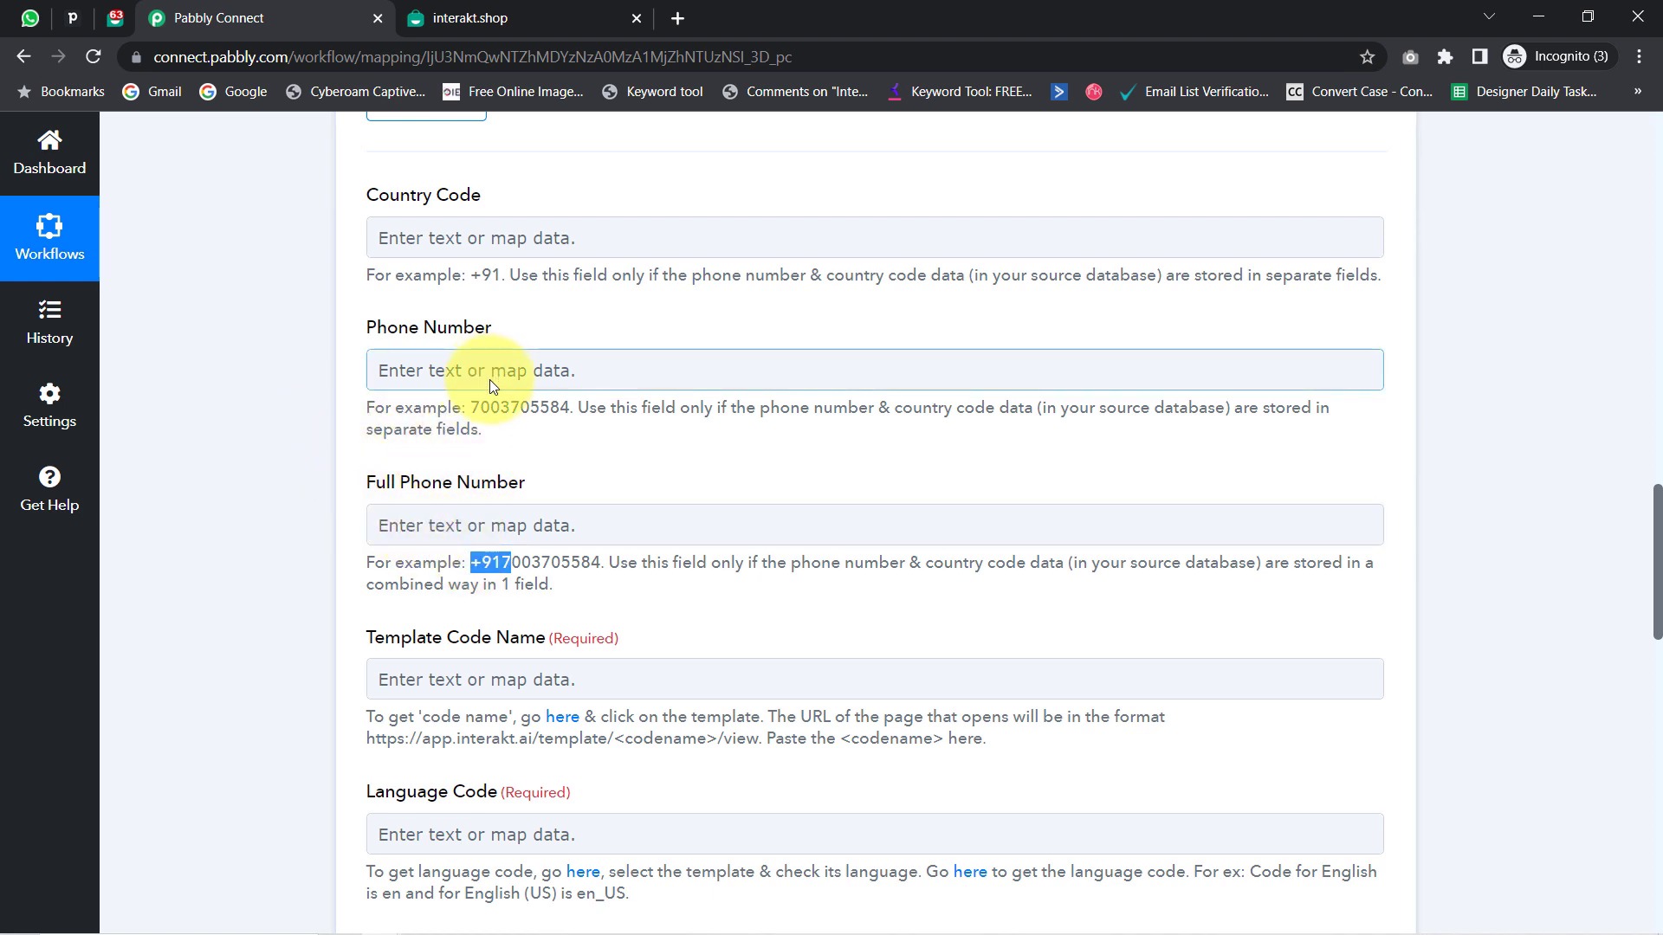
pyautogui.moveTo(499, 407); pyautogui.dragTo(570, 408)
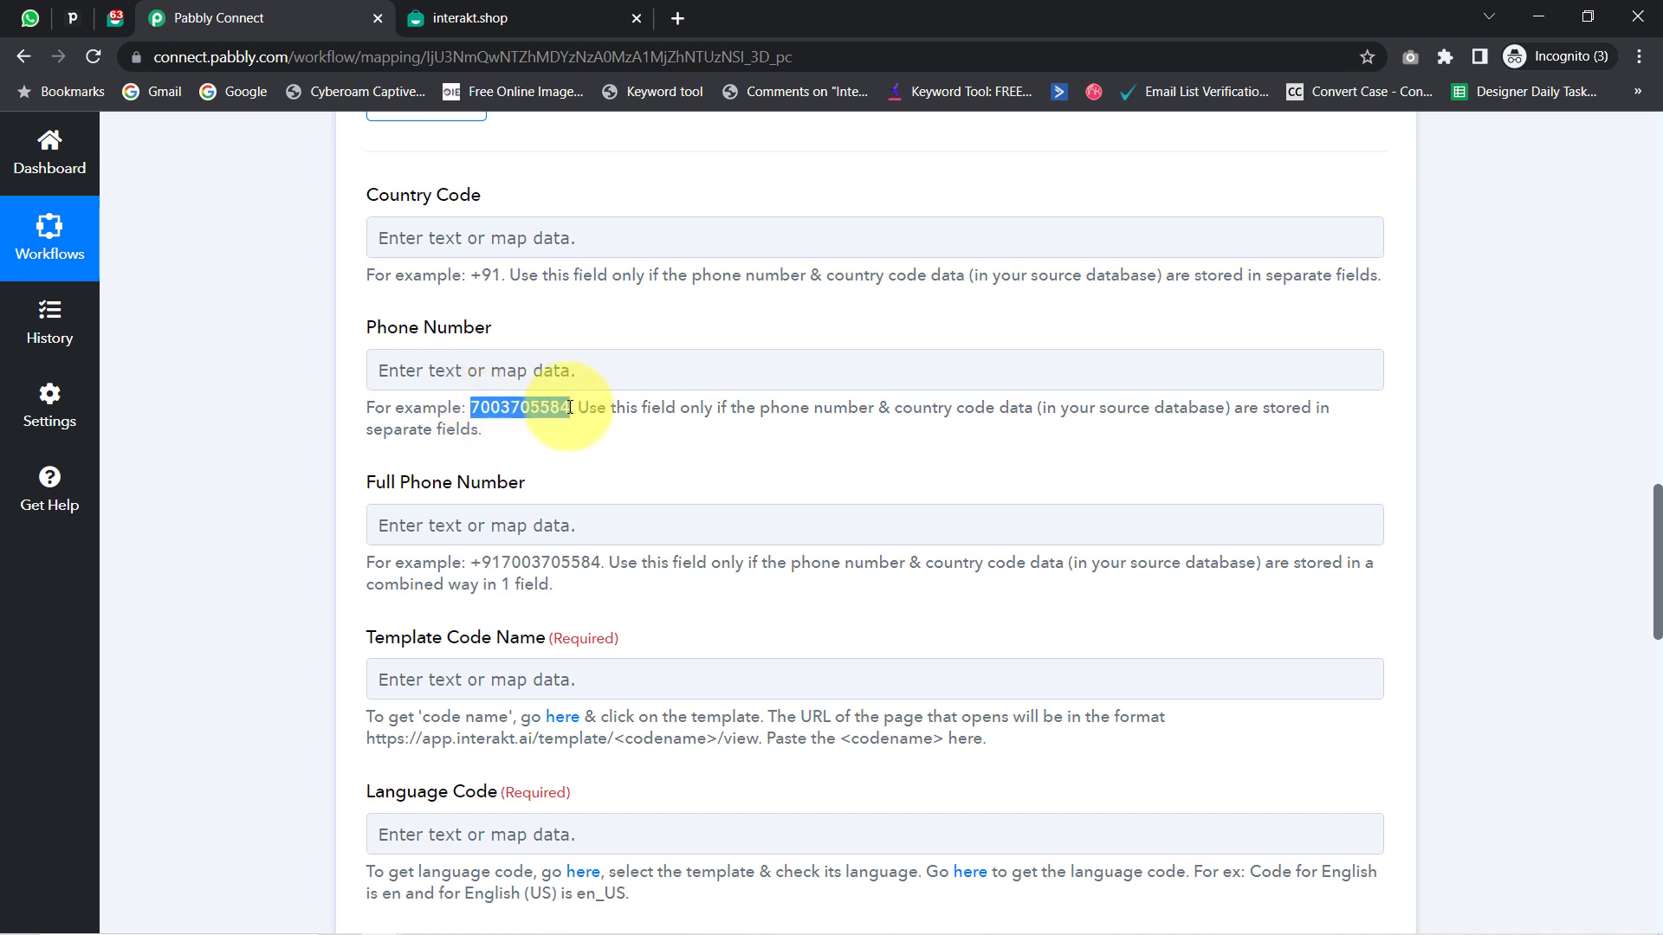
pyautogui.moveTo(364, 184); pyautogui.dragTo(460, 200)
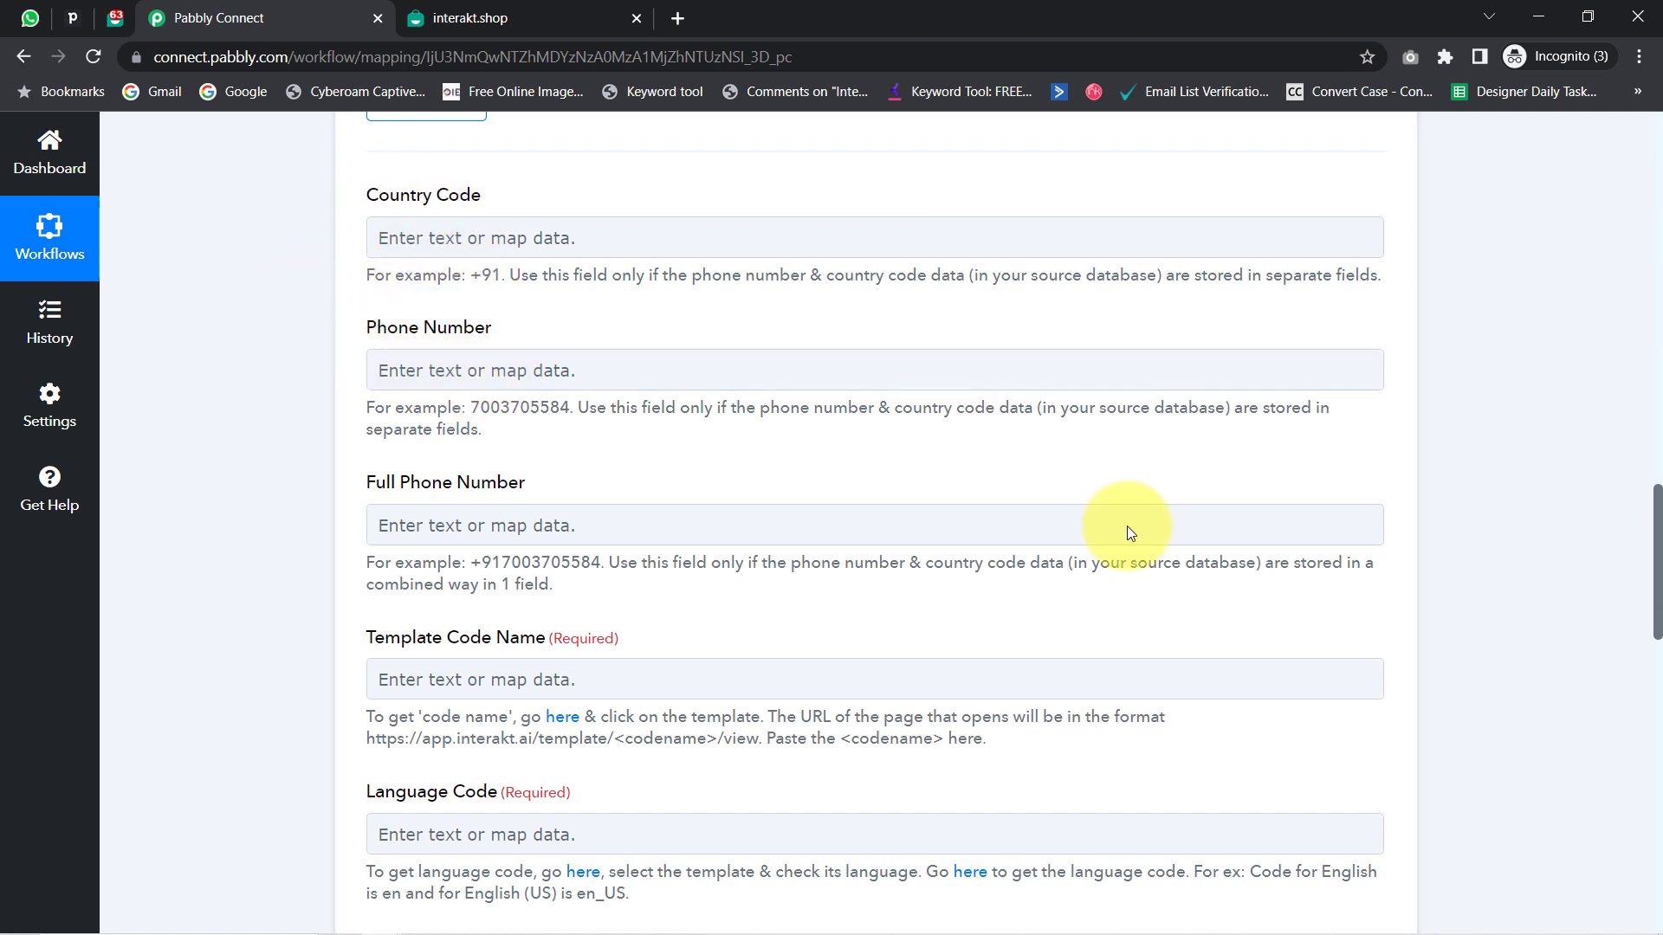
pyautogui.moveTo(1659, 576); pyautogui.dragTo(1625, 375)
pyautogui.moveTo(929, 281); pyautogui.dragTo(1120, 288)
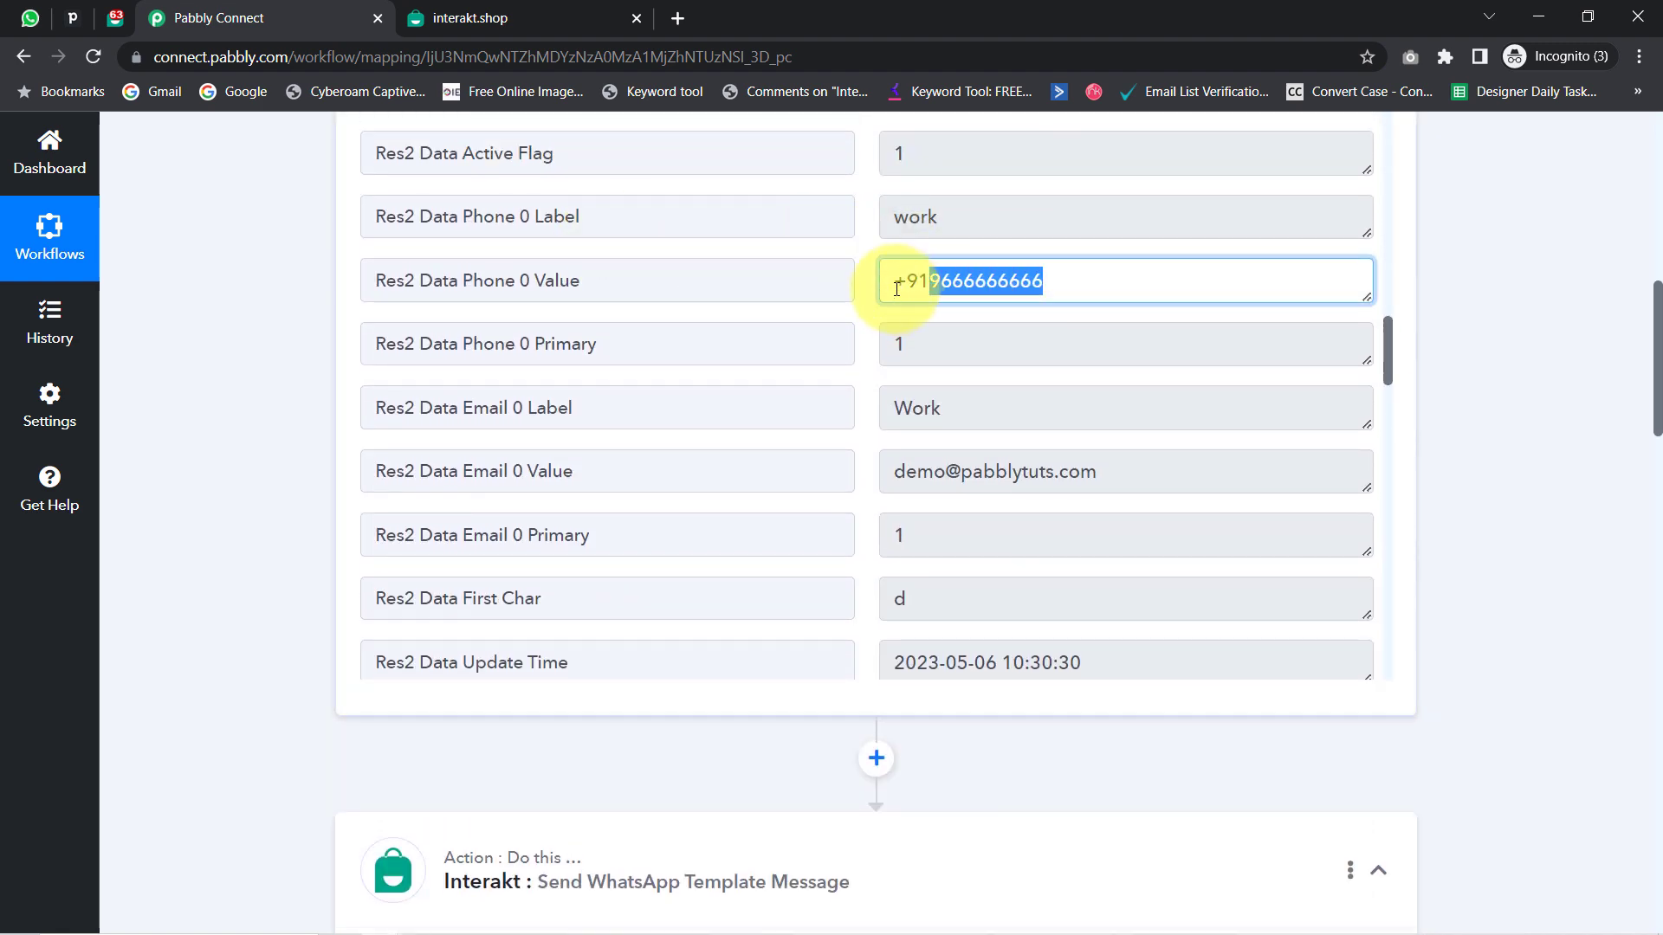
pyautogui.moveTo(1656, 374); pyautogui.dragTo(1656, 579)
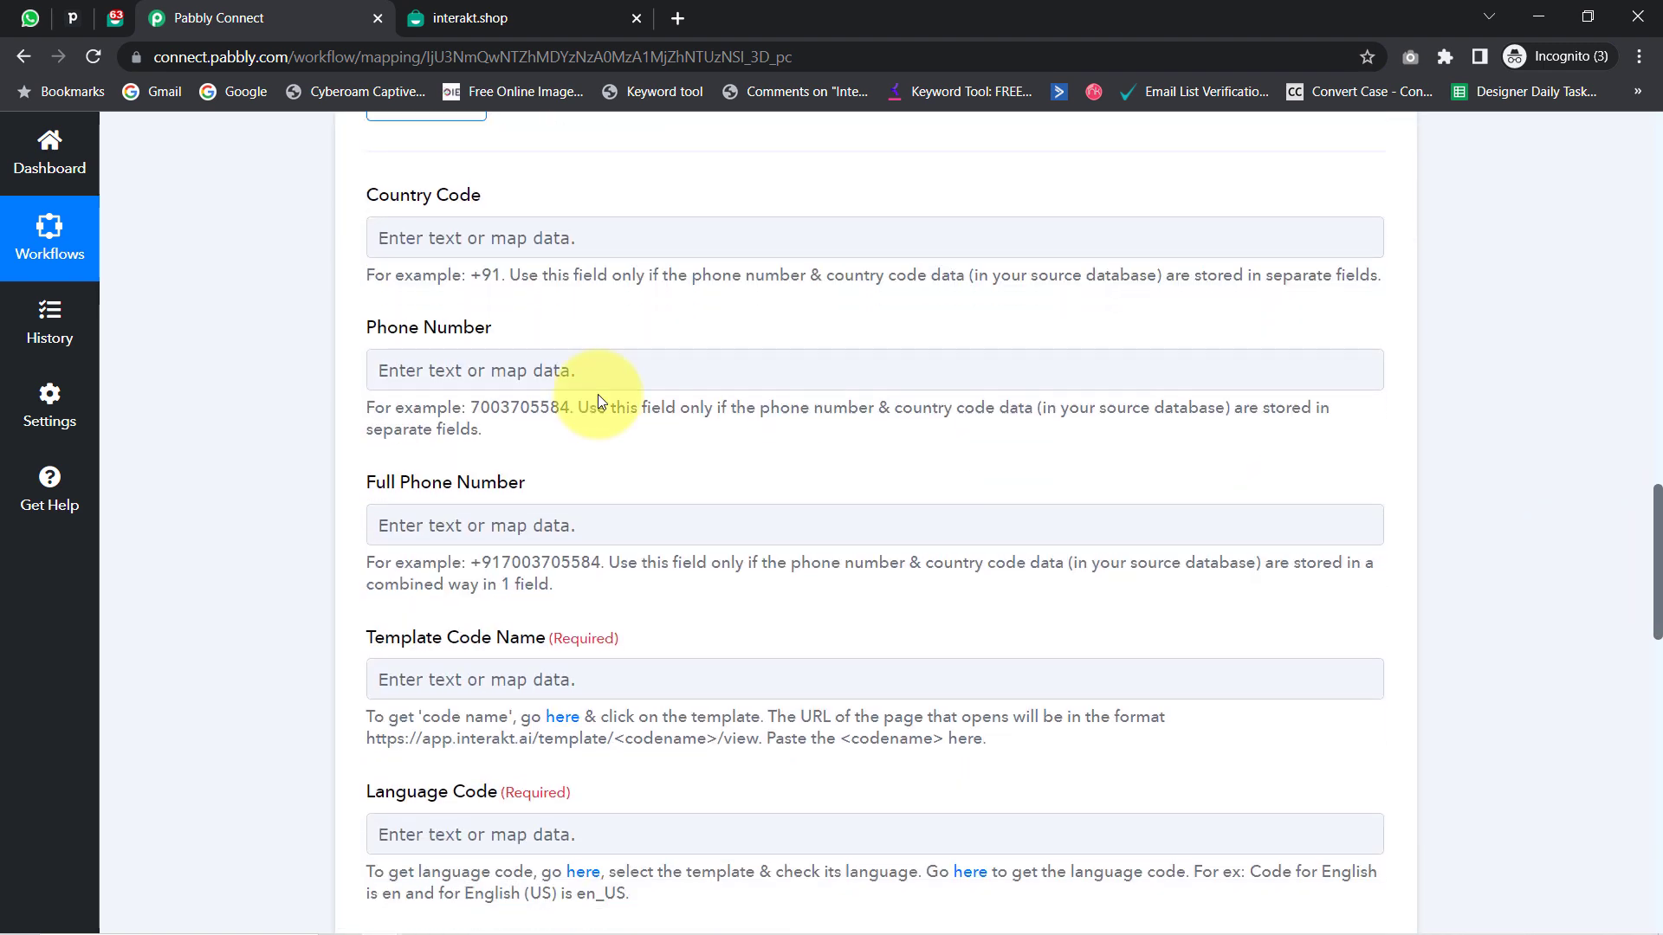
# - Map Full Phone Number to Res2 Data Phone 0 Value from the PipeDrive: New Lead response, searching the data for "+91"
pyautogui.click(388, 524)
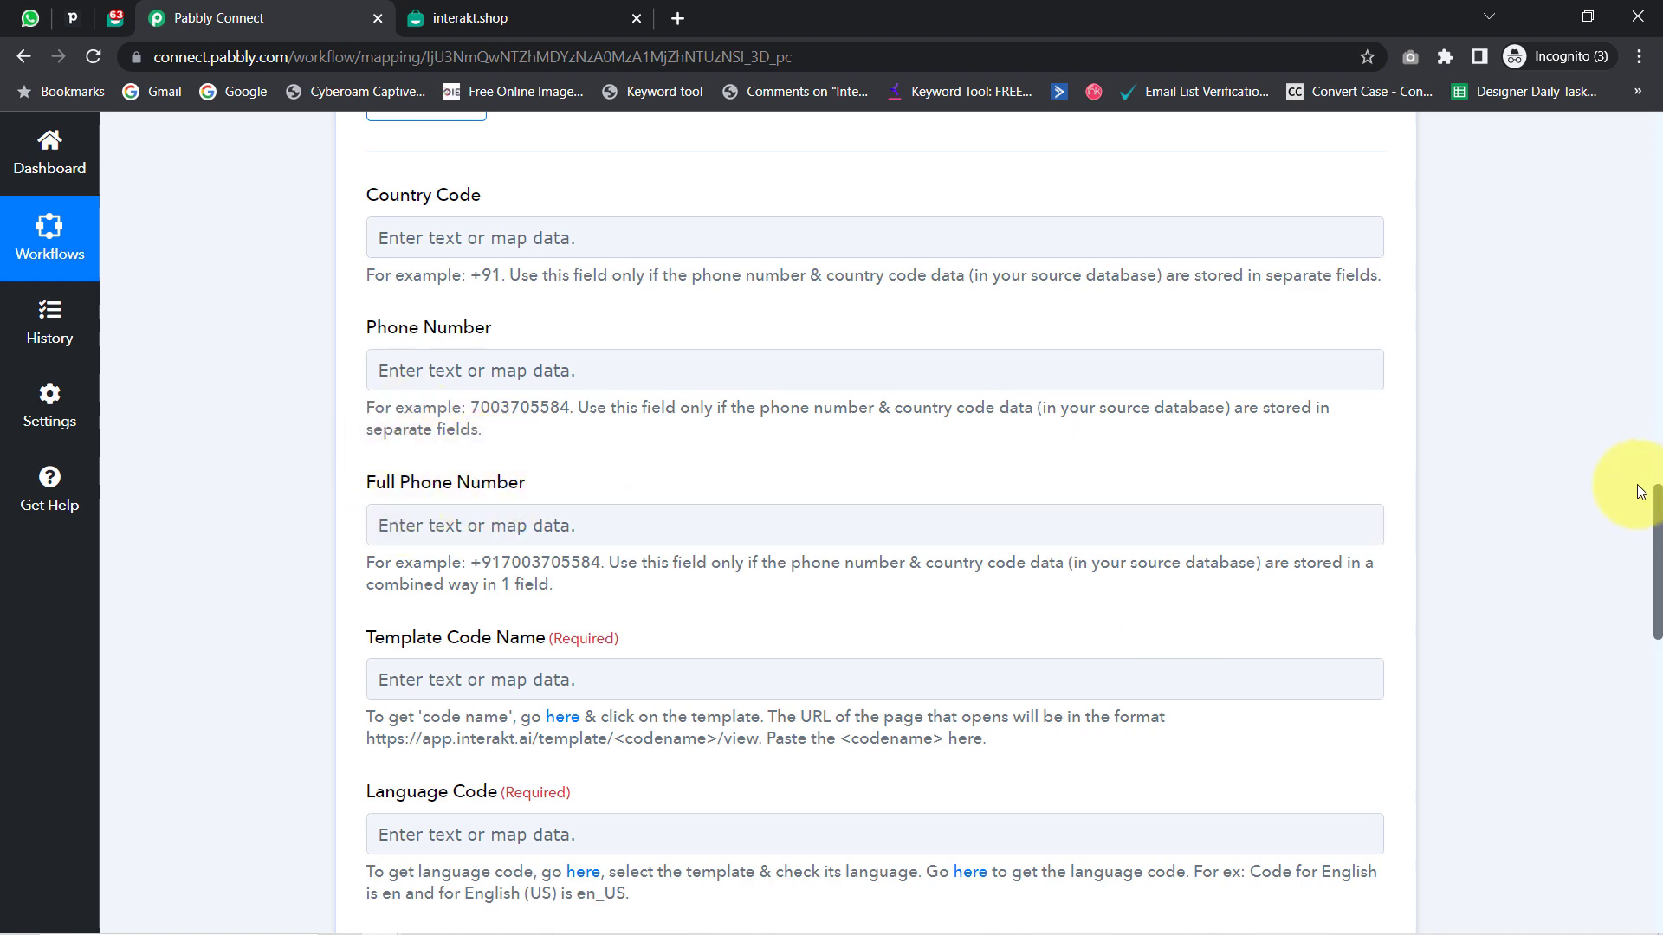
pyautogui.moveTo(1656, 526); pyautogui.dragTo(1440, 536)
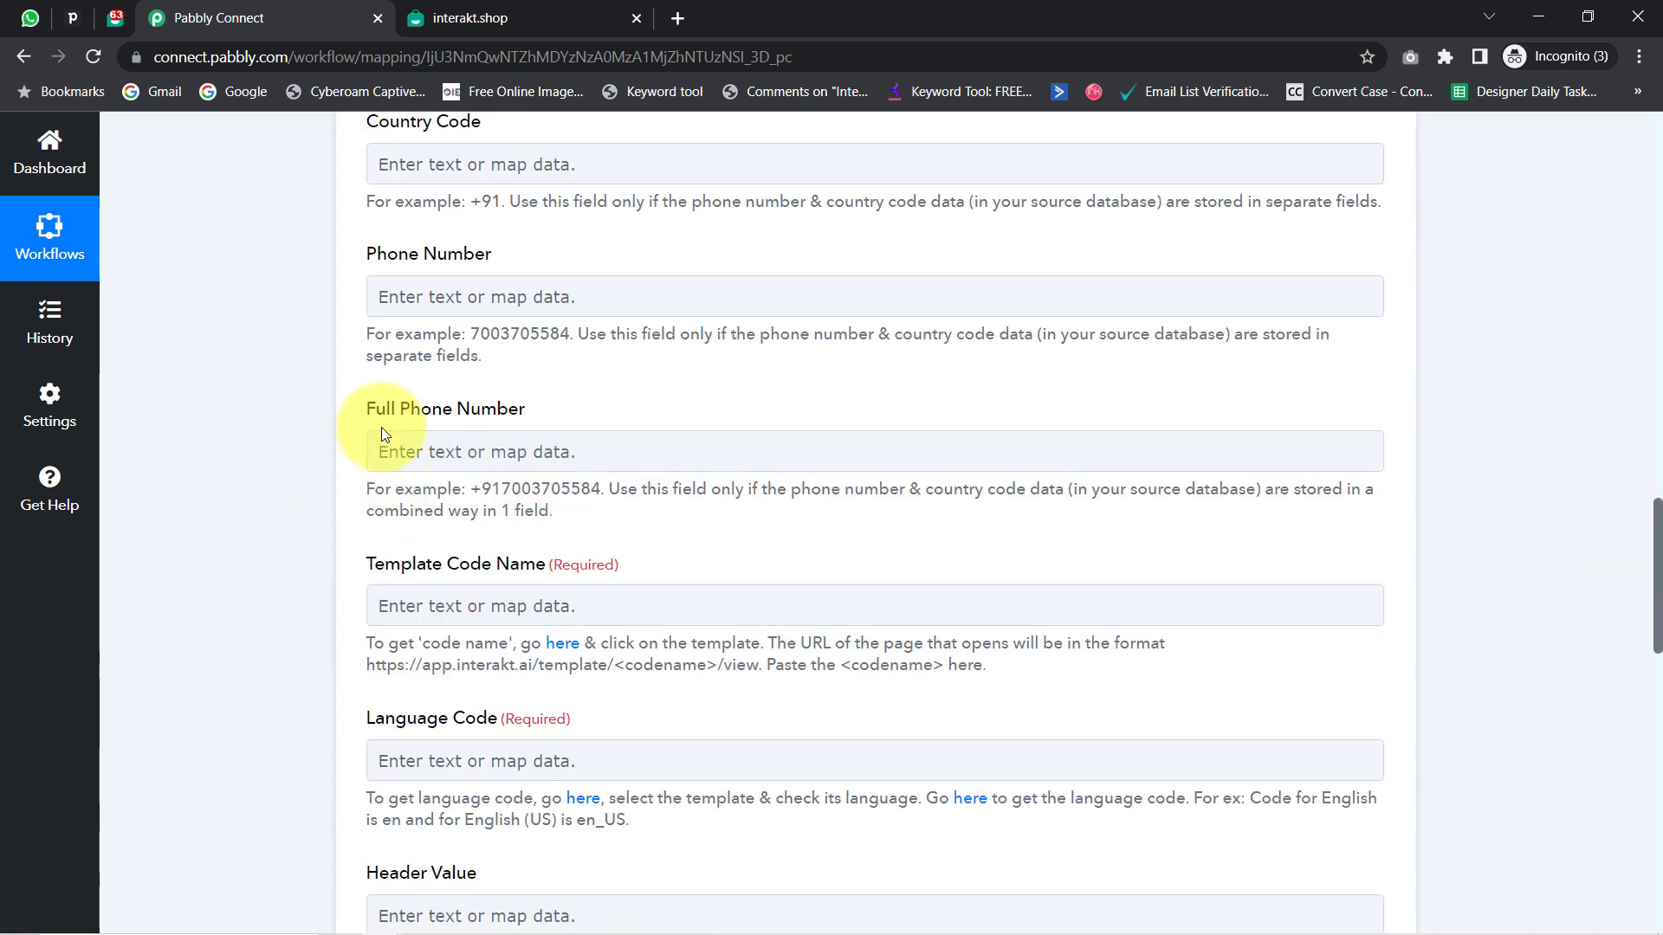
pyautogui.click(436, 462)
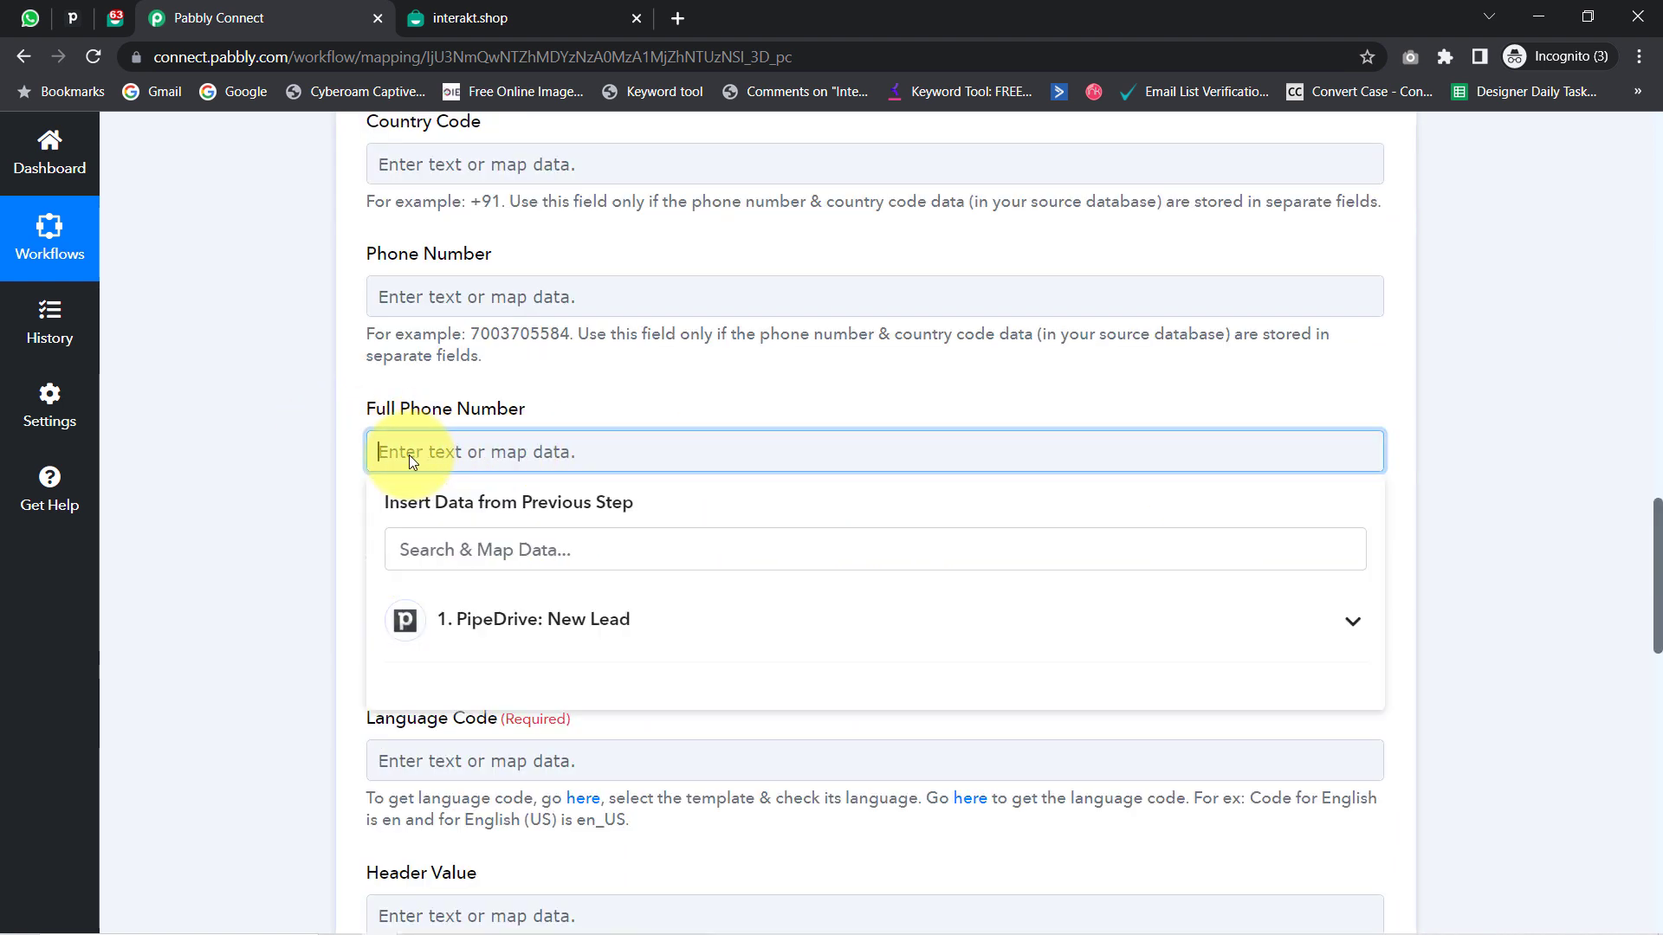
pyautogui.click(618, 646)
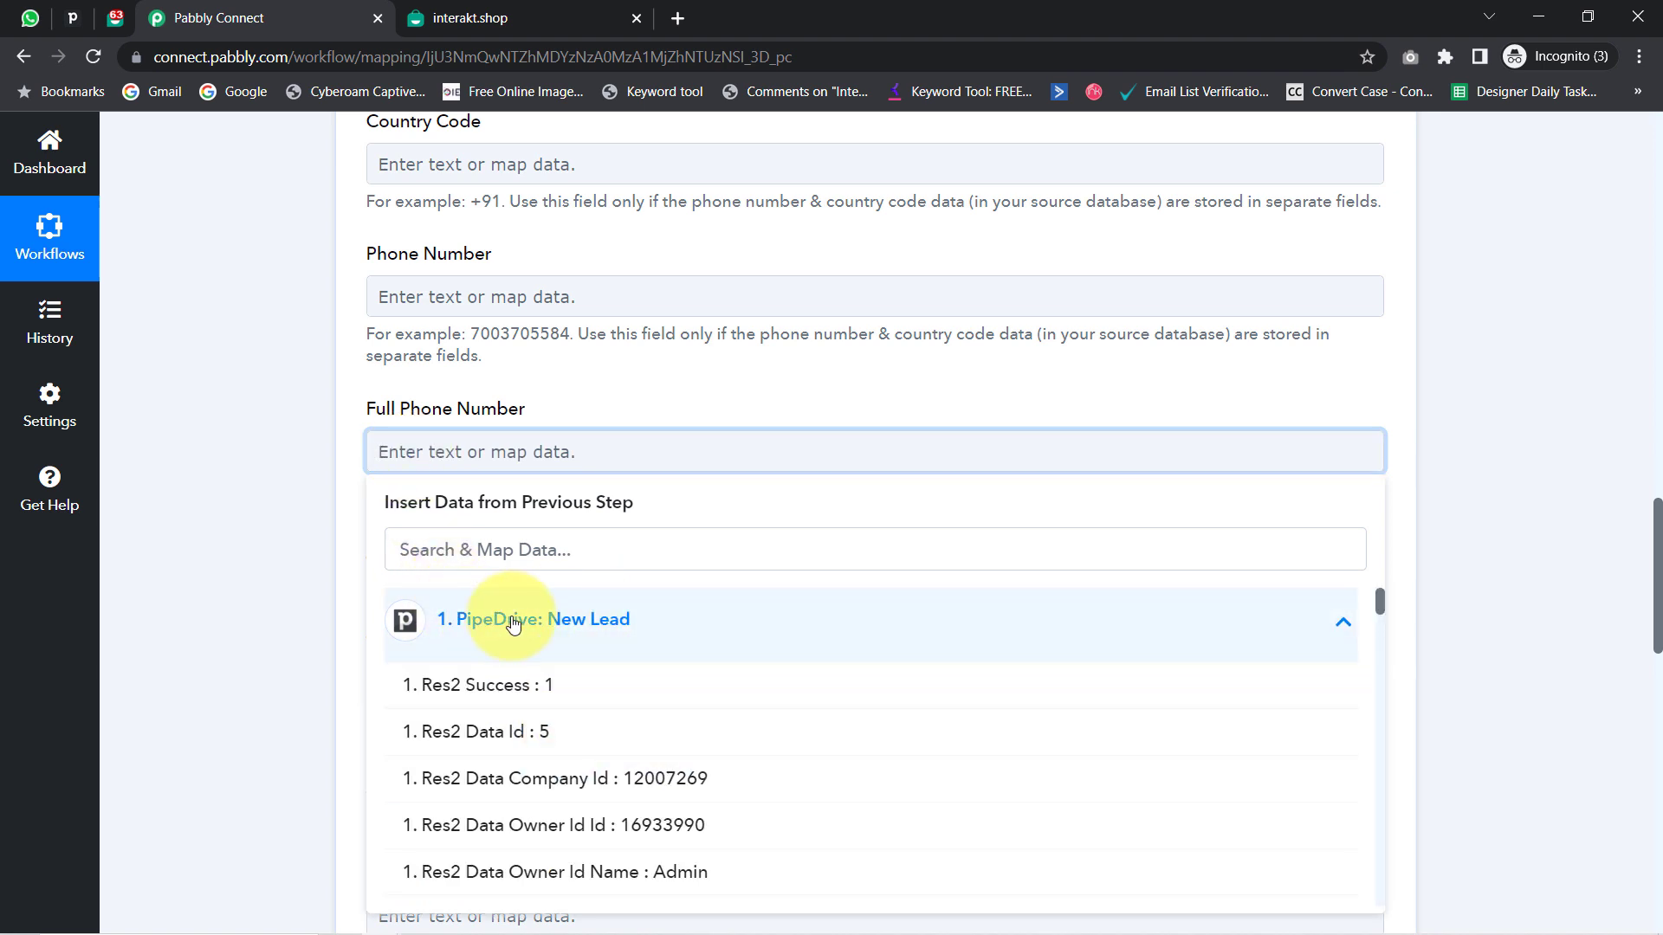
pyautogui.click(466, 546)
pyautogui.write('+91')
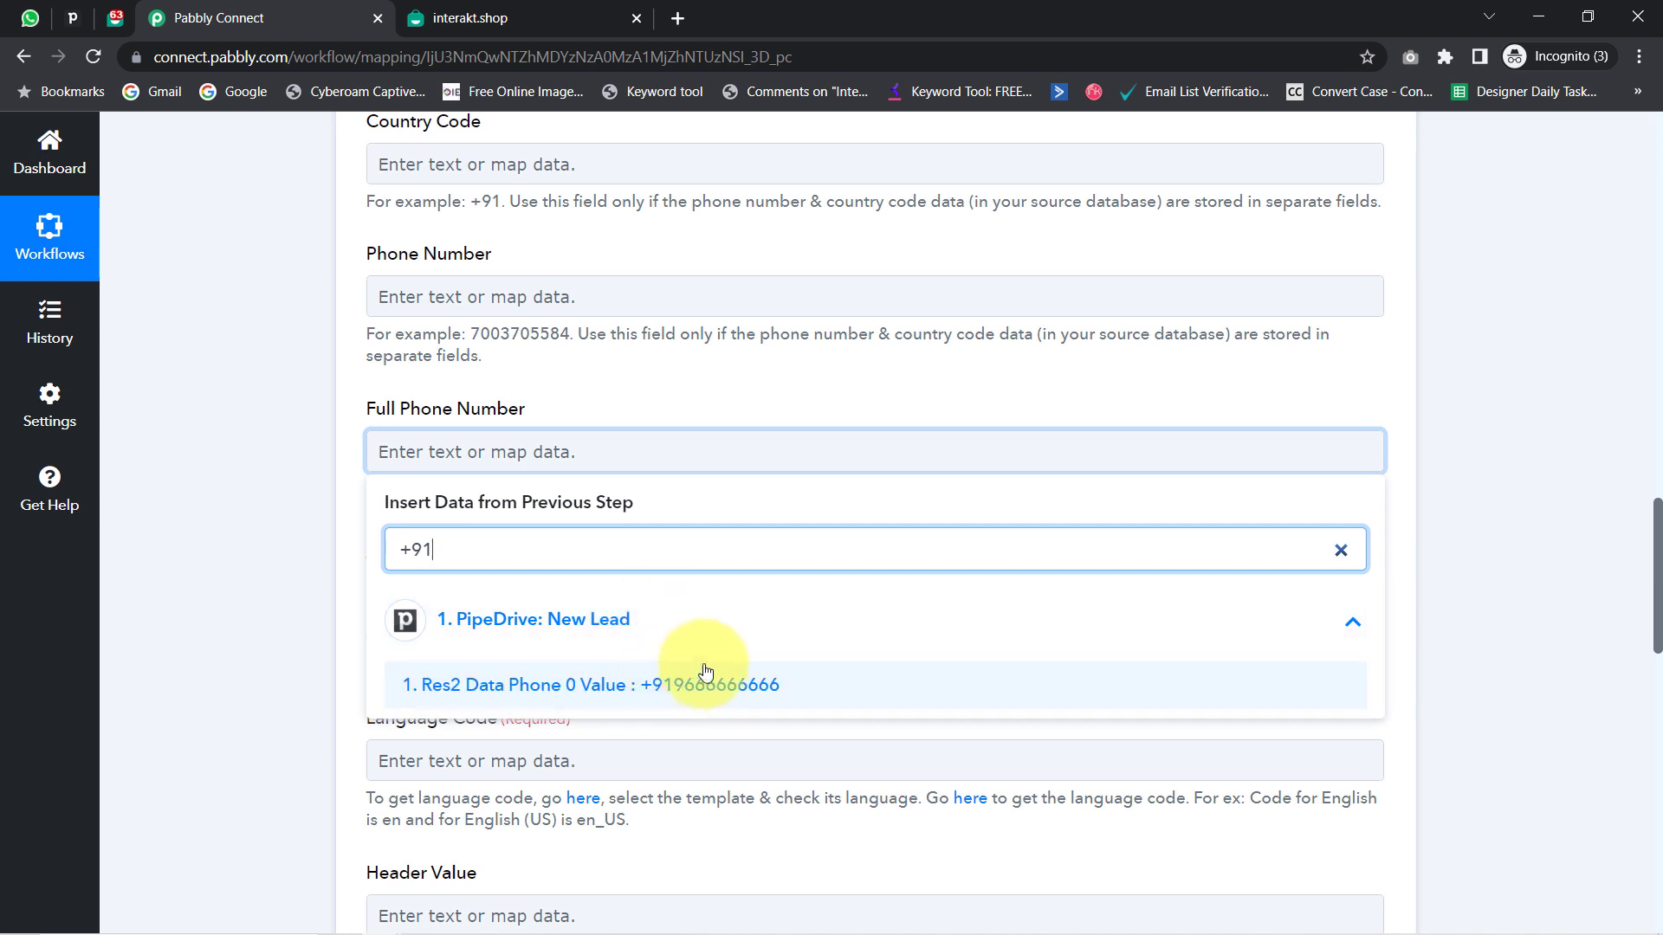
pyautogui.click(698, 693)
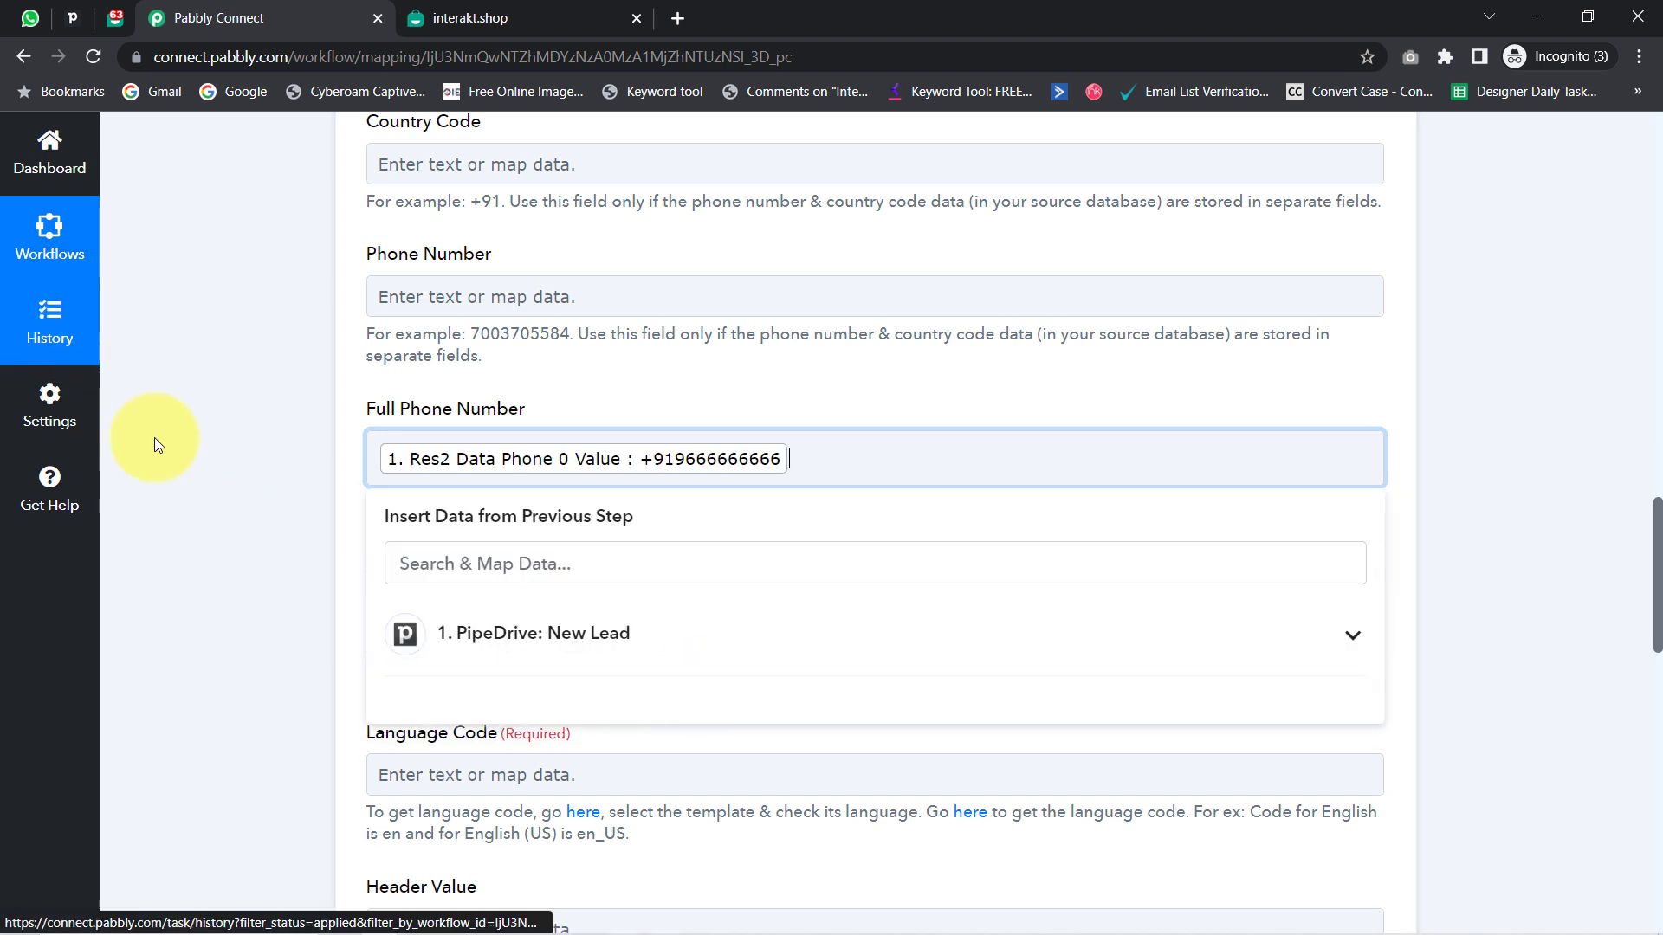
pyautogui.click(260, 381)
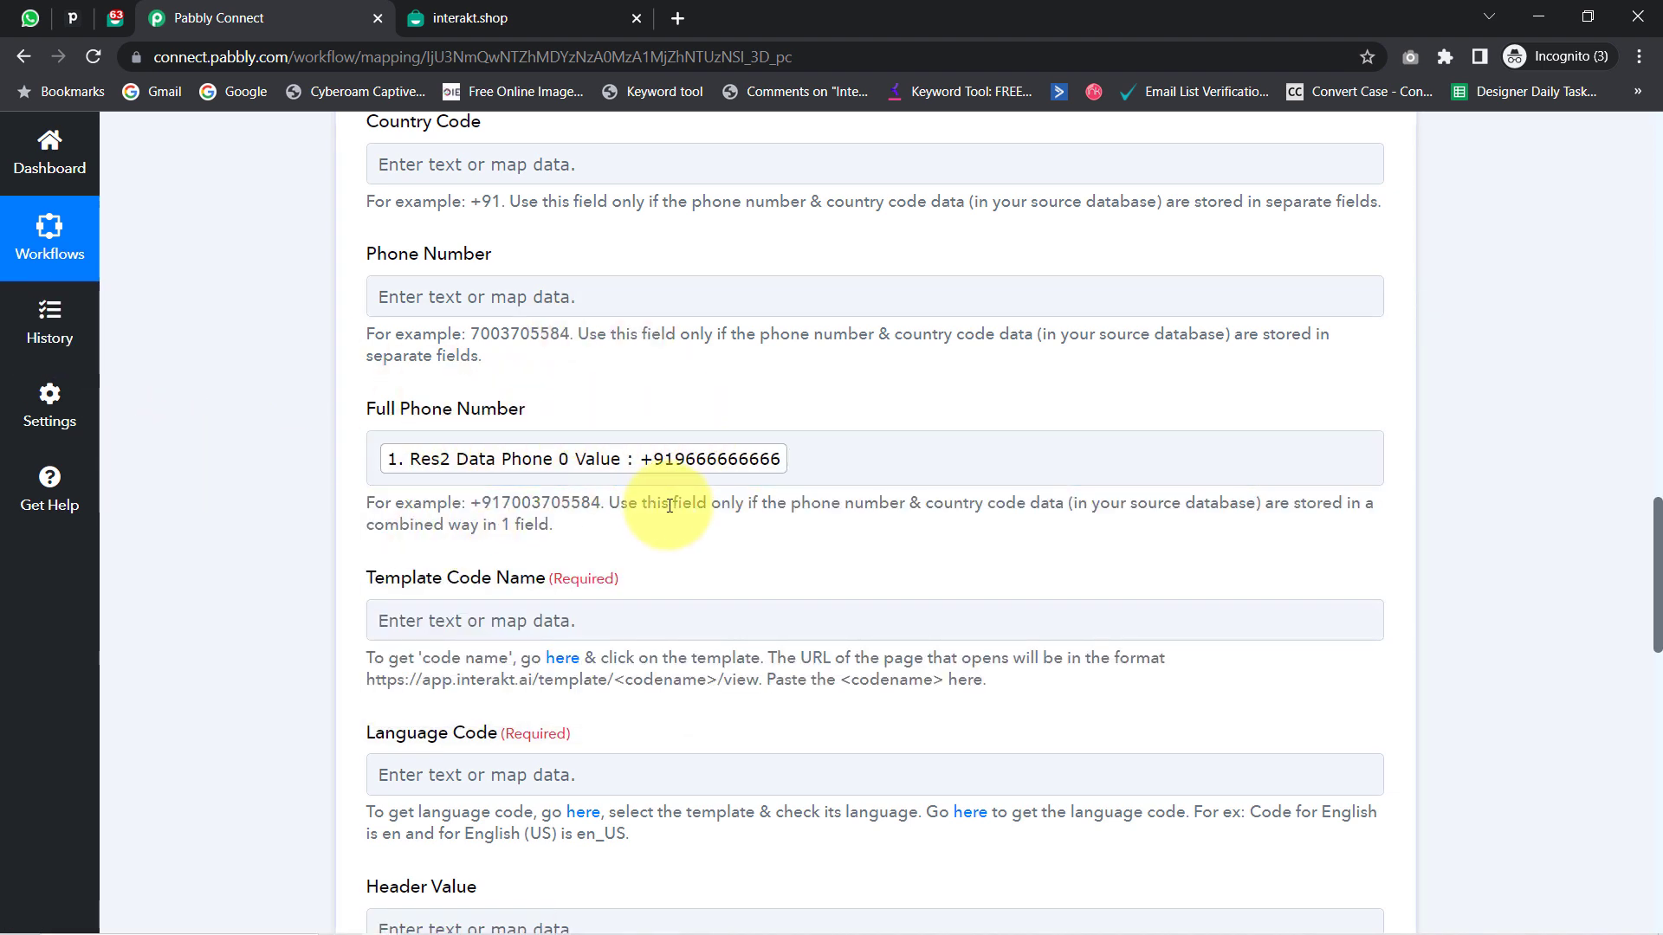
# - Check the Template Code Name field, then switch to Interakt and view the Template Library of the WhatsApp Templates page
pyautogui.moveTo(1659, 511); pyautogui.dragTo(1658, 561)
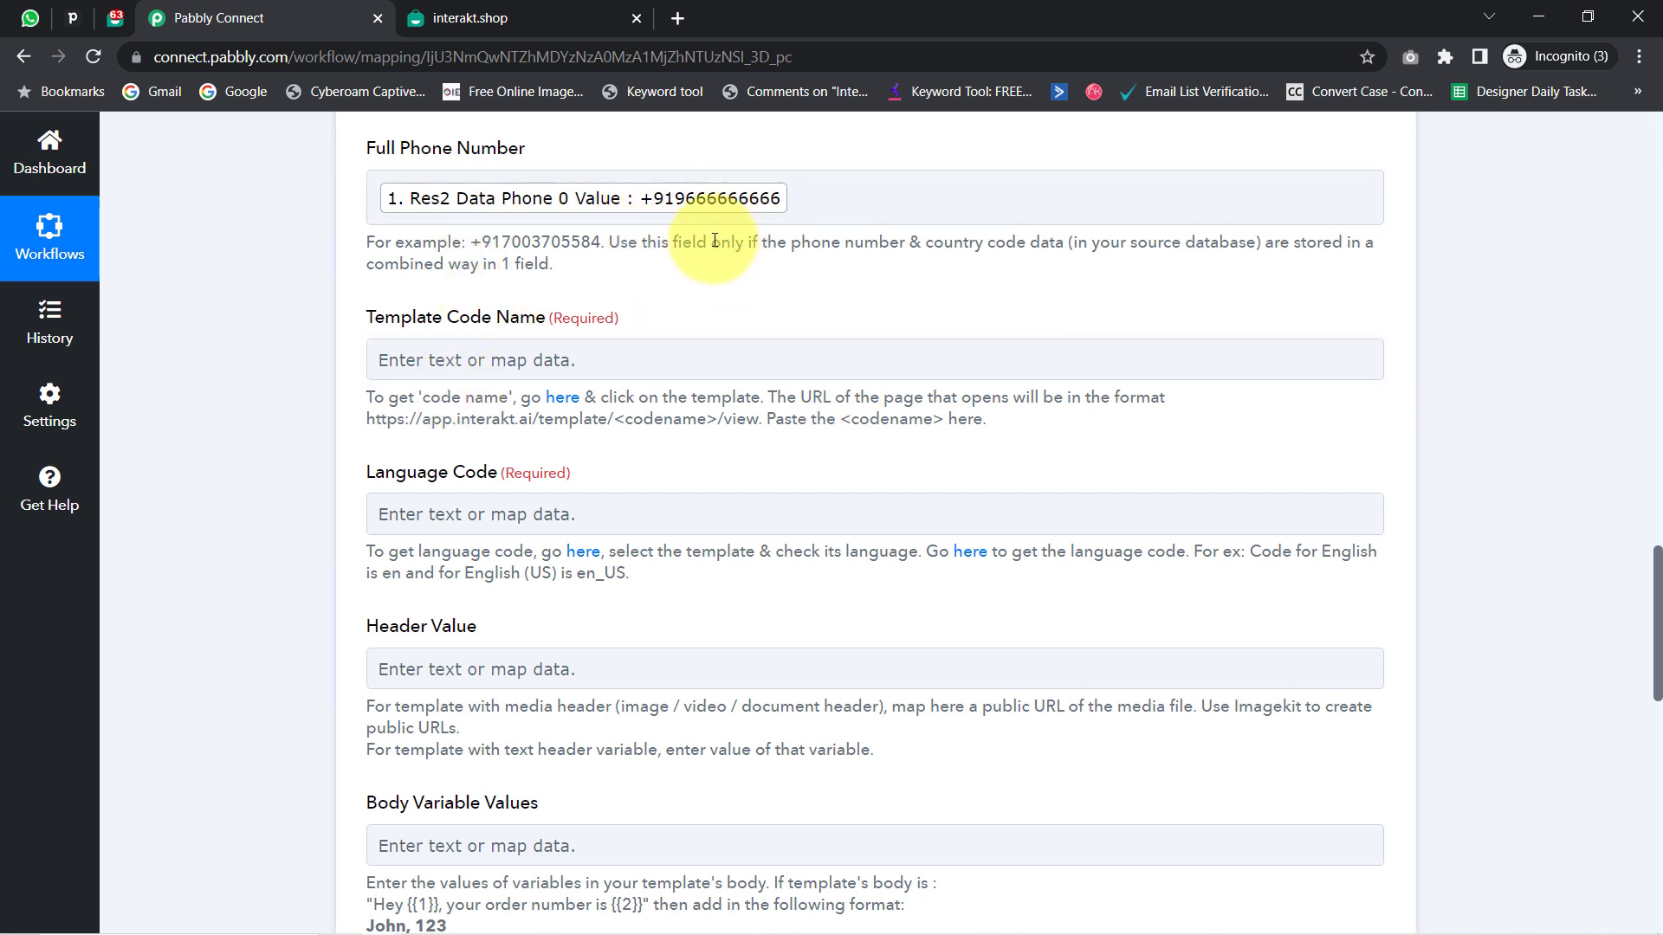
pyautogui.click(667, 204)
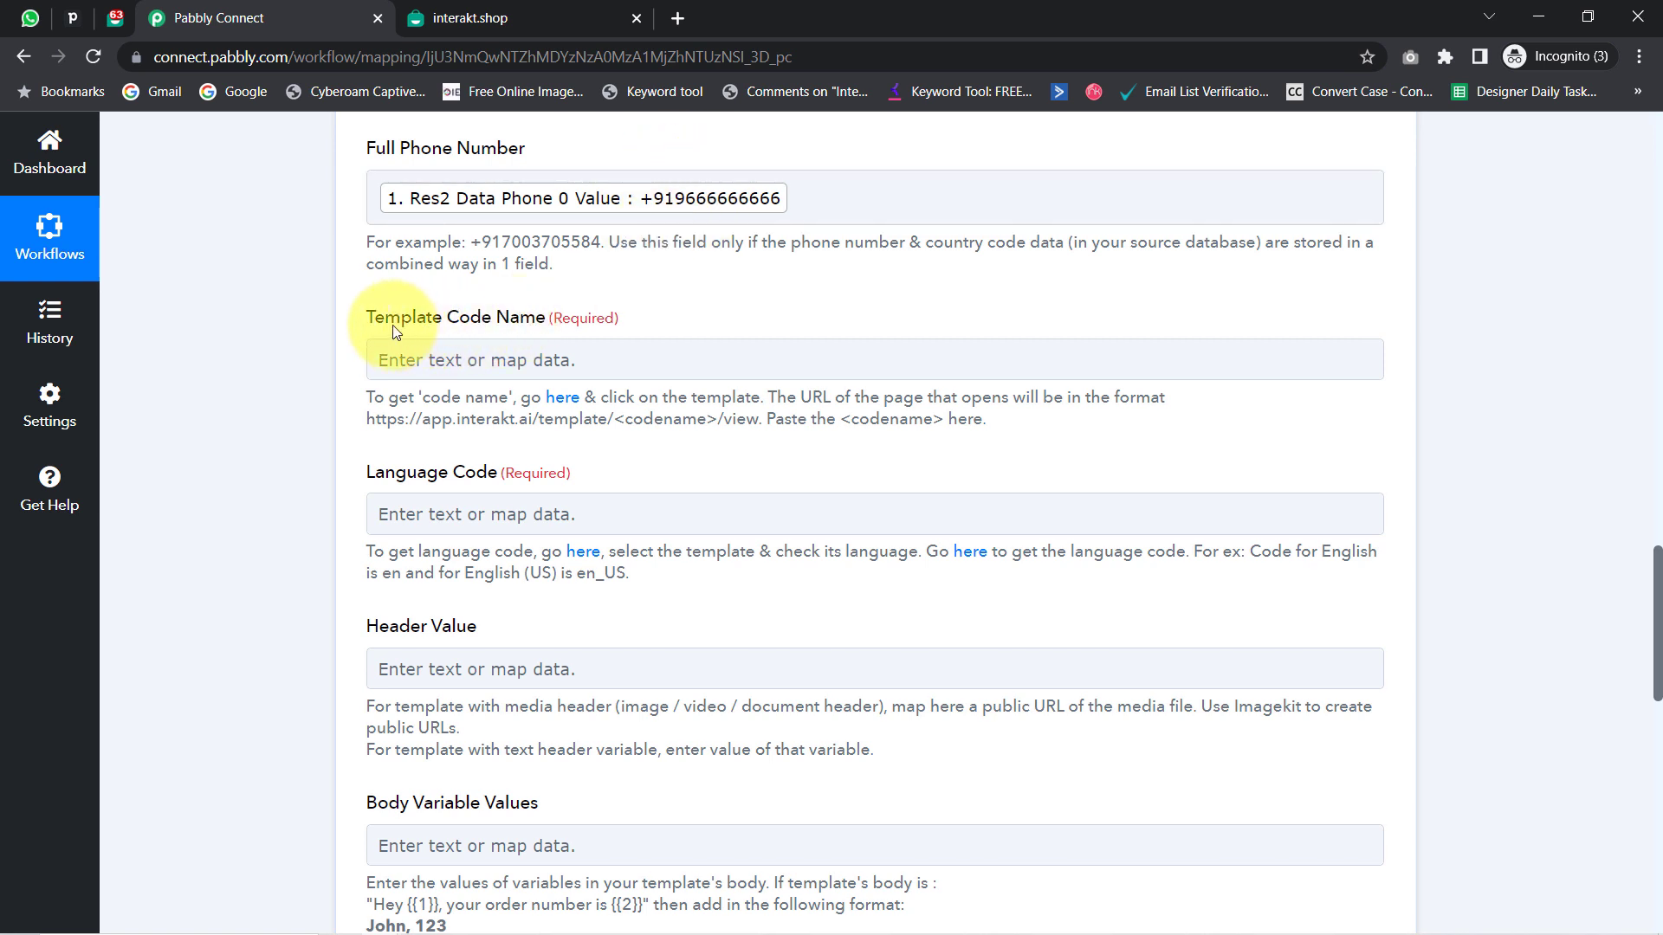
pyautogui.moveTo(385, 318); pyautogui.dragTo(532, 327)
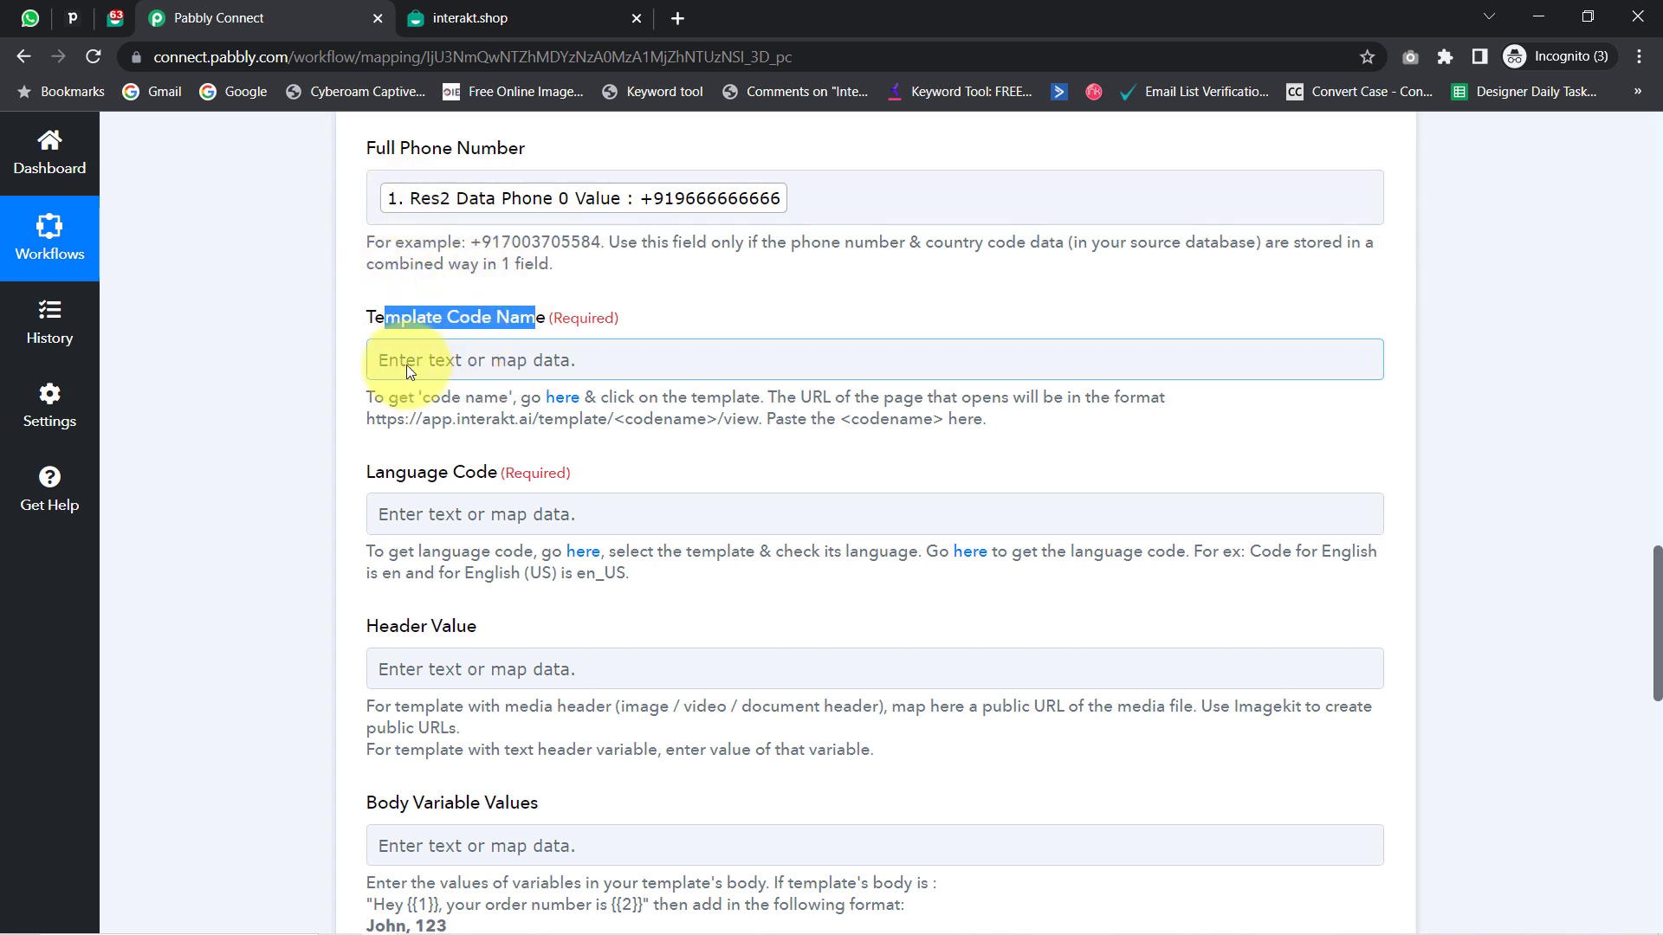
pyautogui.click(105, 15)
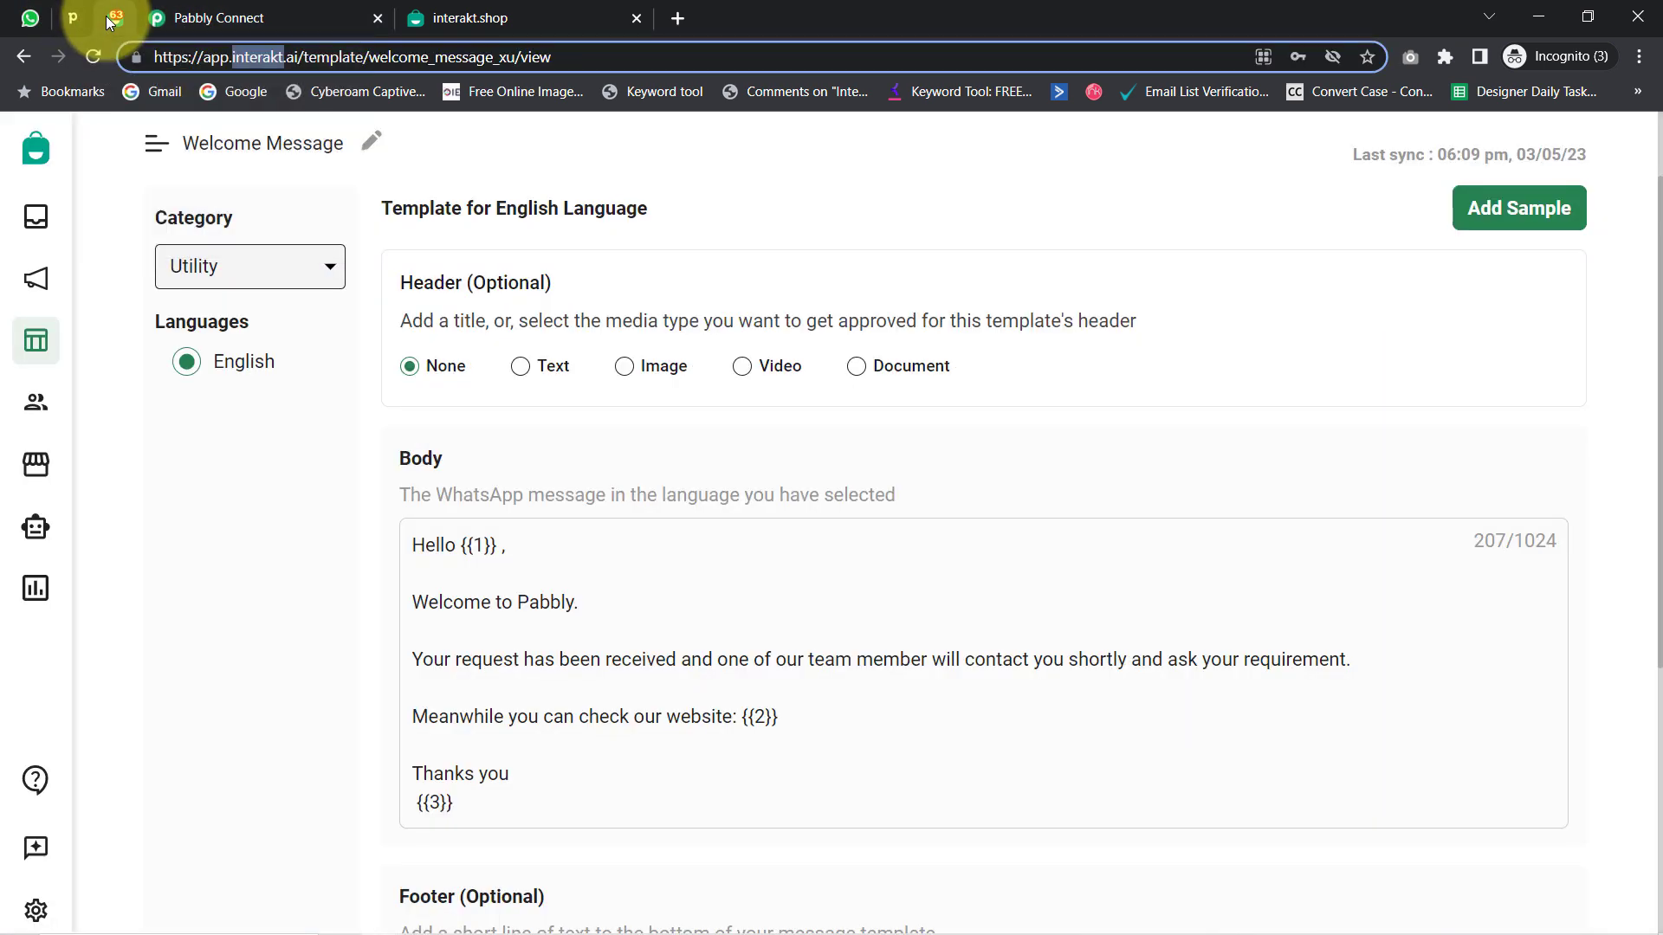
pyautogui.click(23, 341)
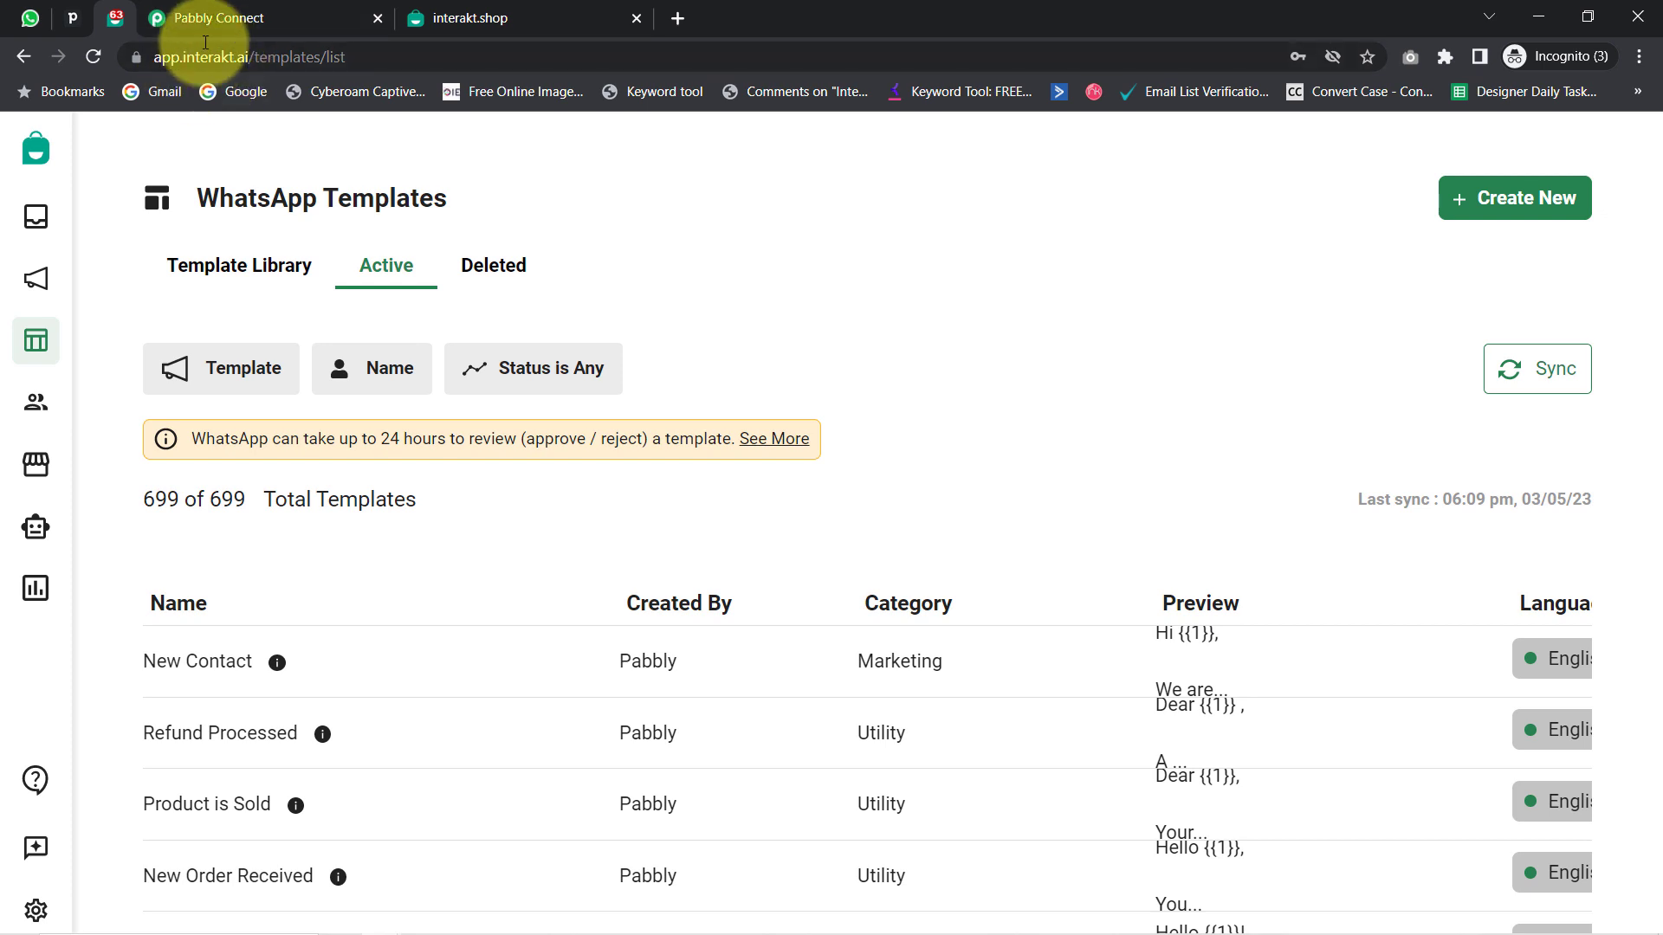
pyautogui.click(223, 275)
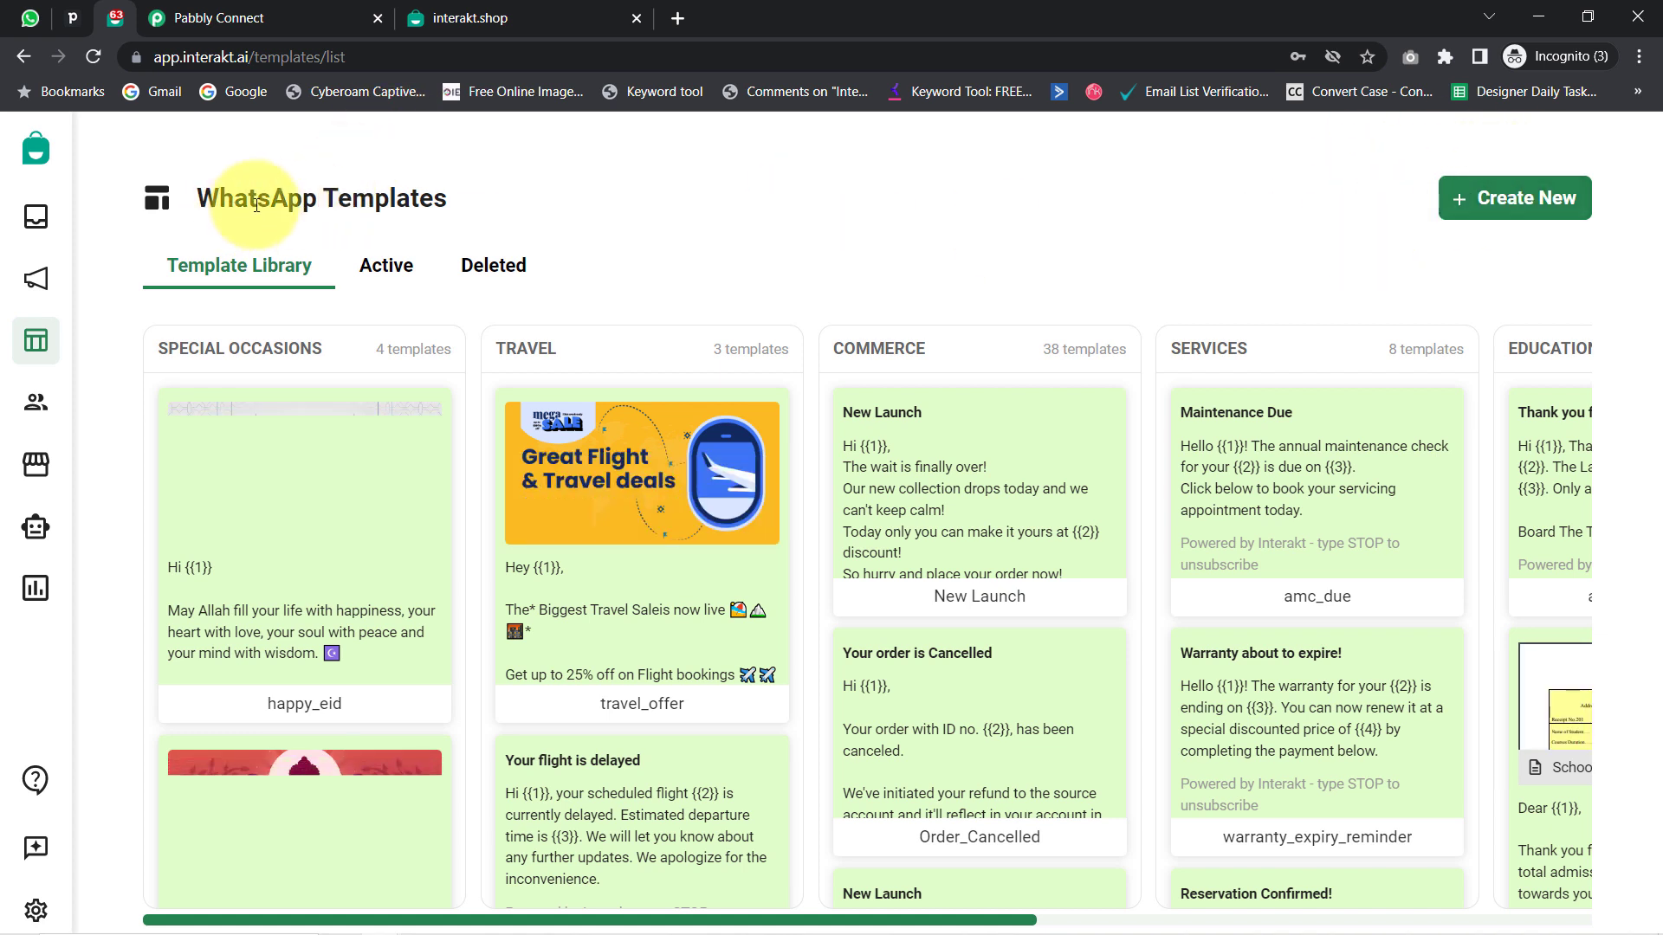
pyautogui.moveTo(234, 198); pyautogui.dragTo(520, 194)
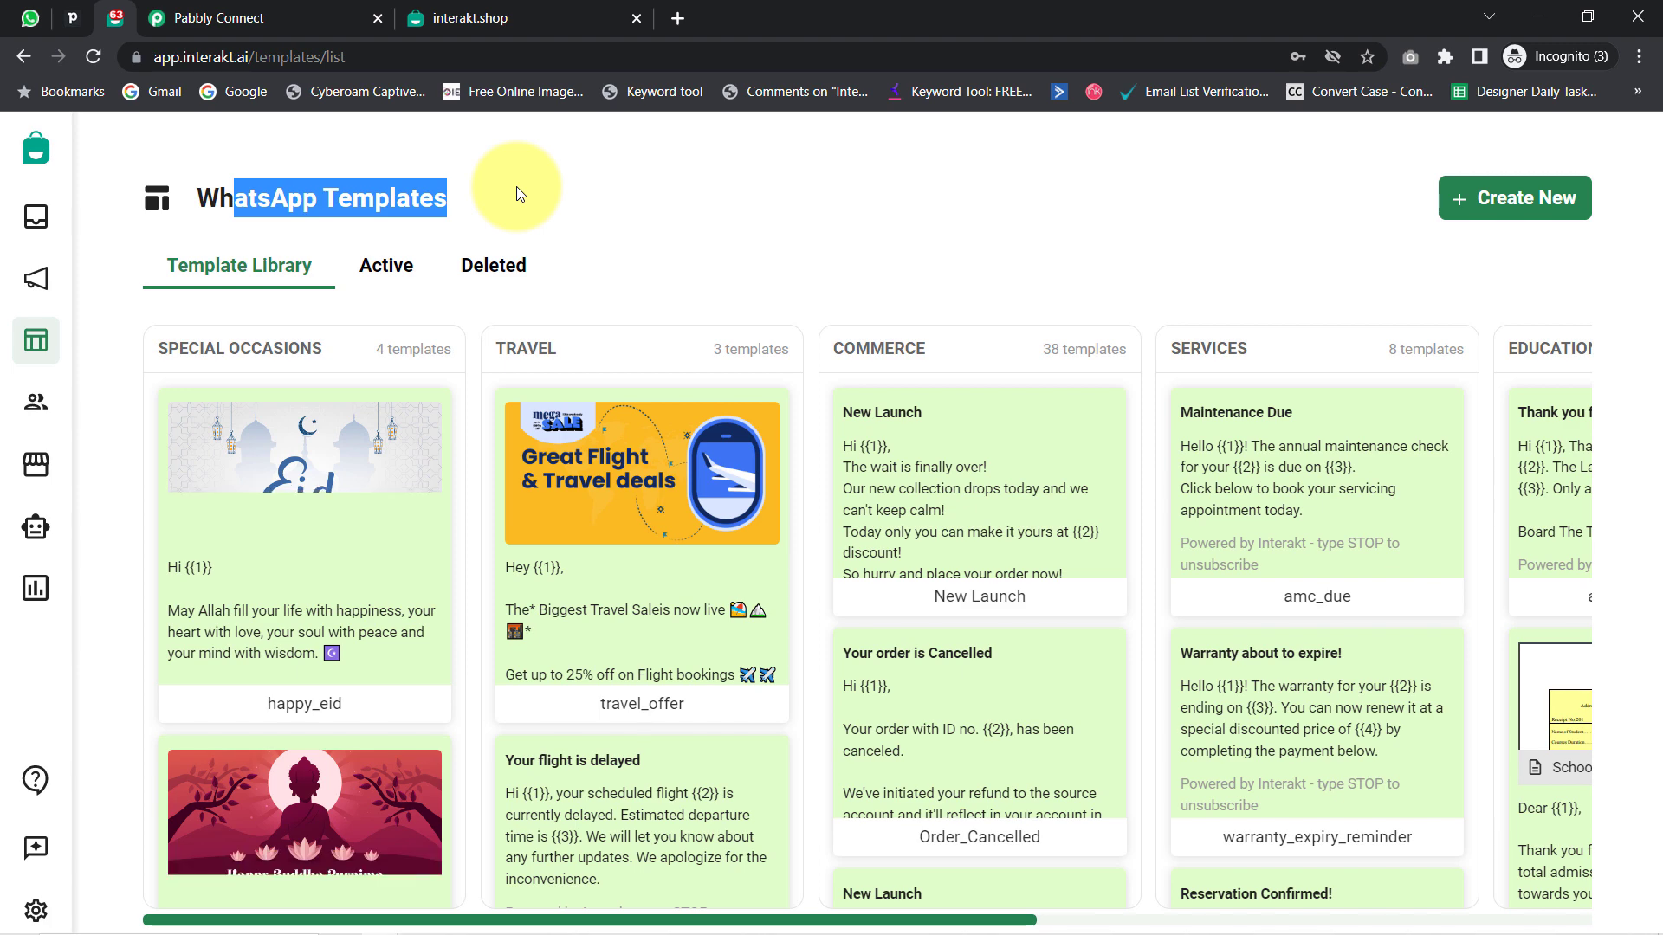
pyautogui.click(1472, 202)
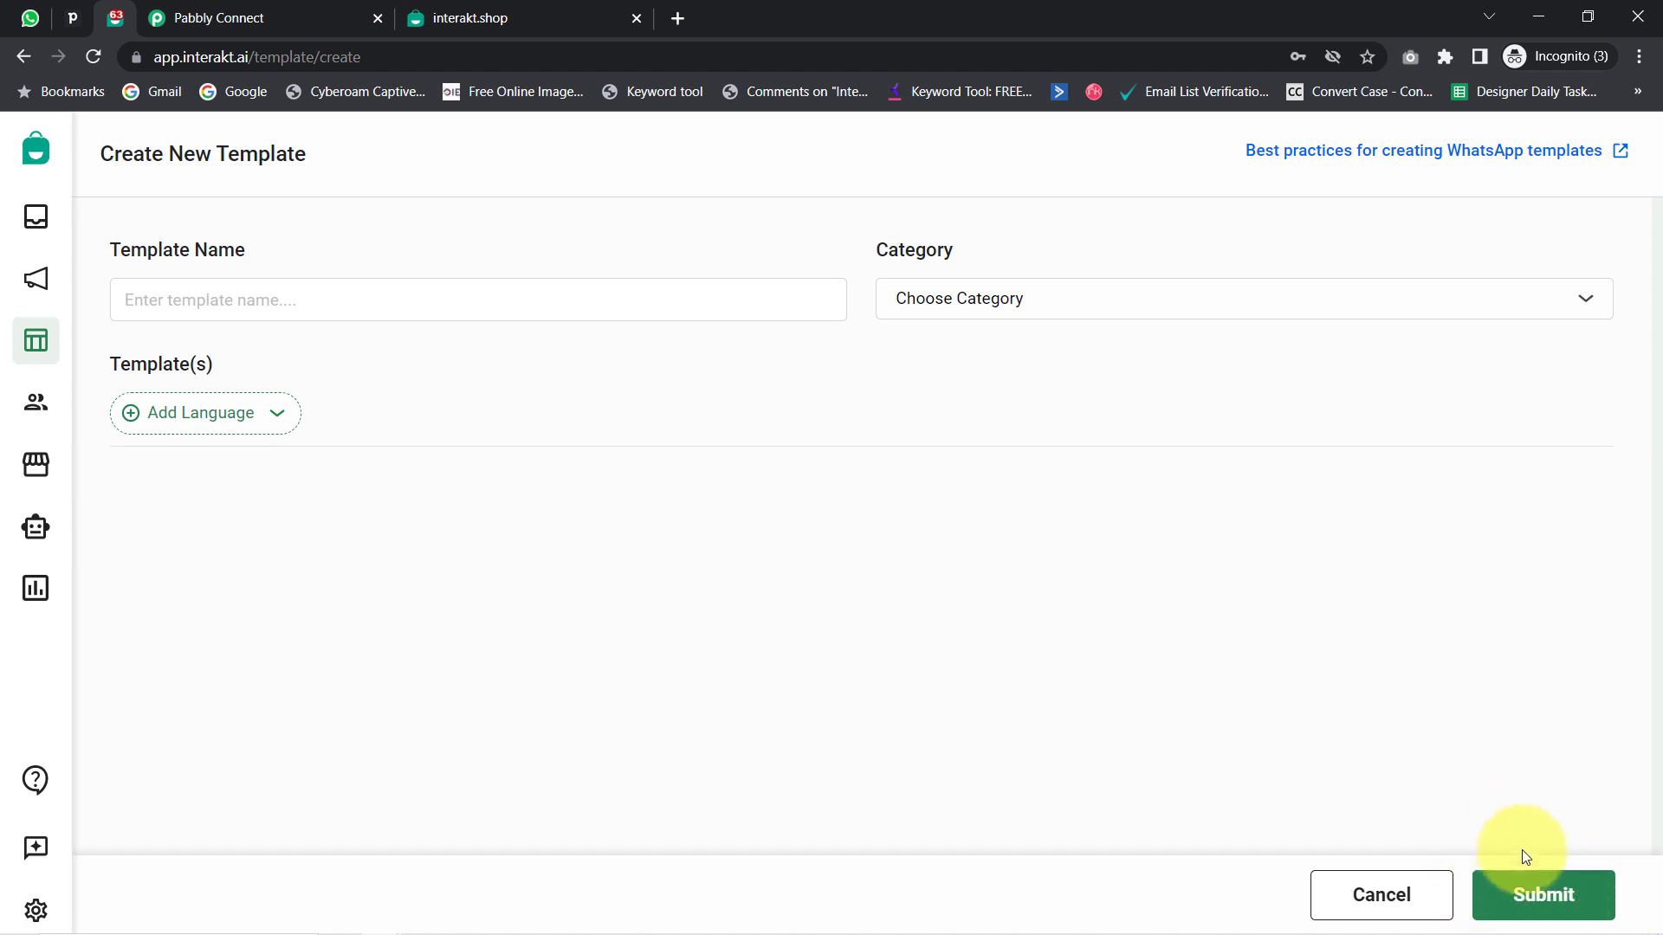
pyautogui.click(1382, 894)
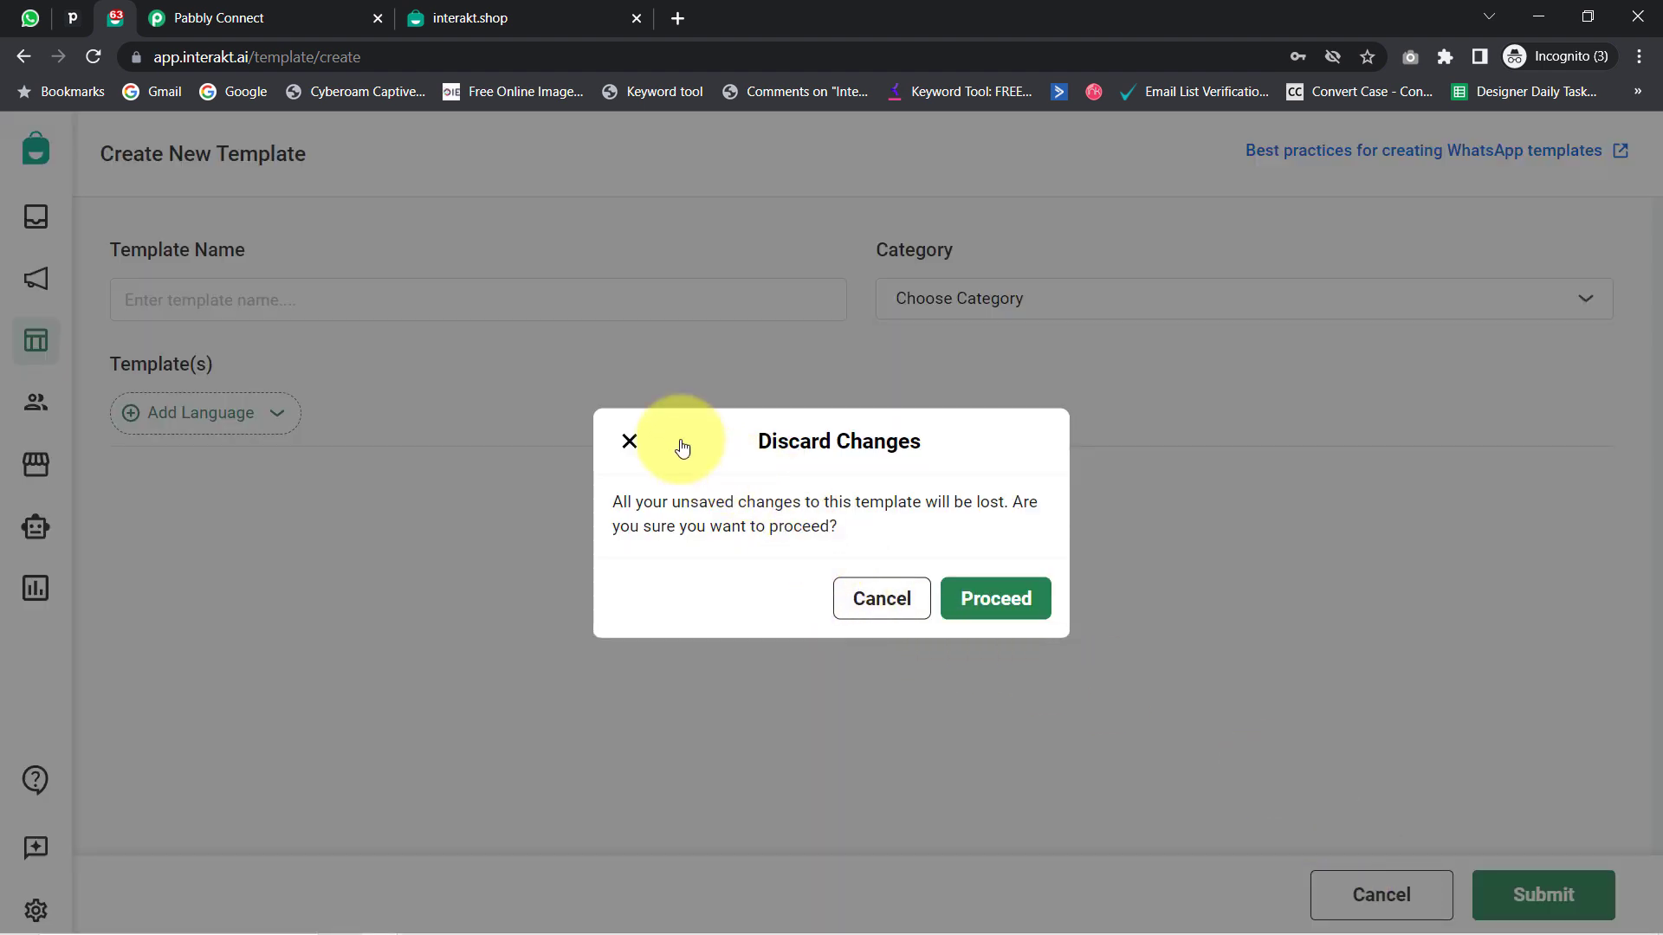
pyautogui.click(626, 439)
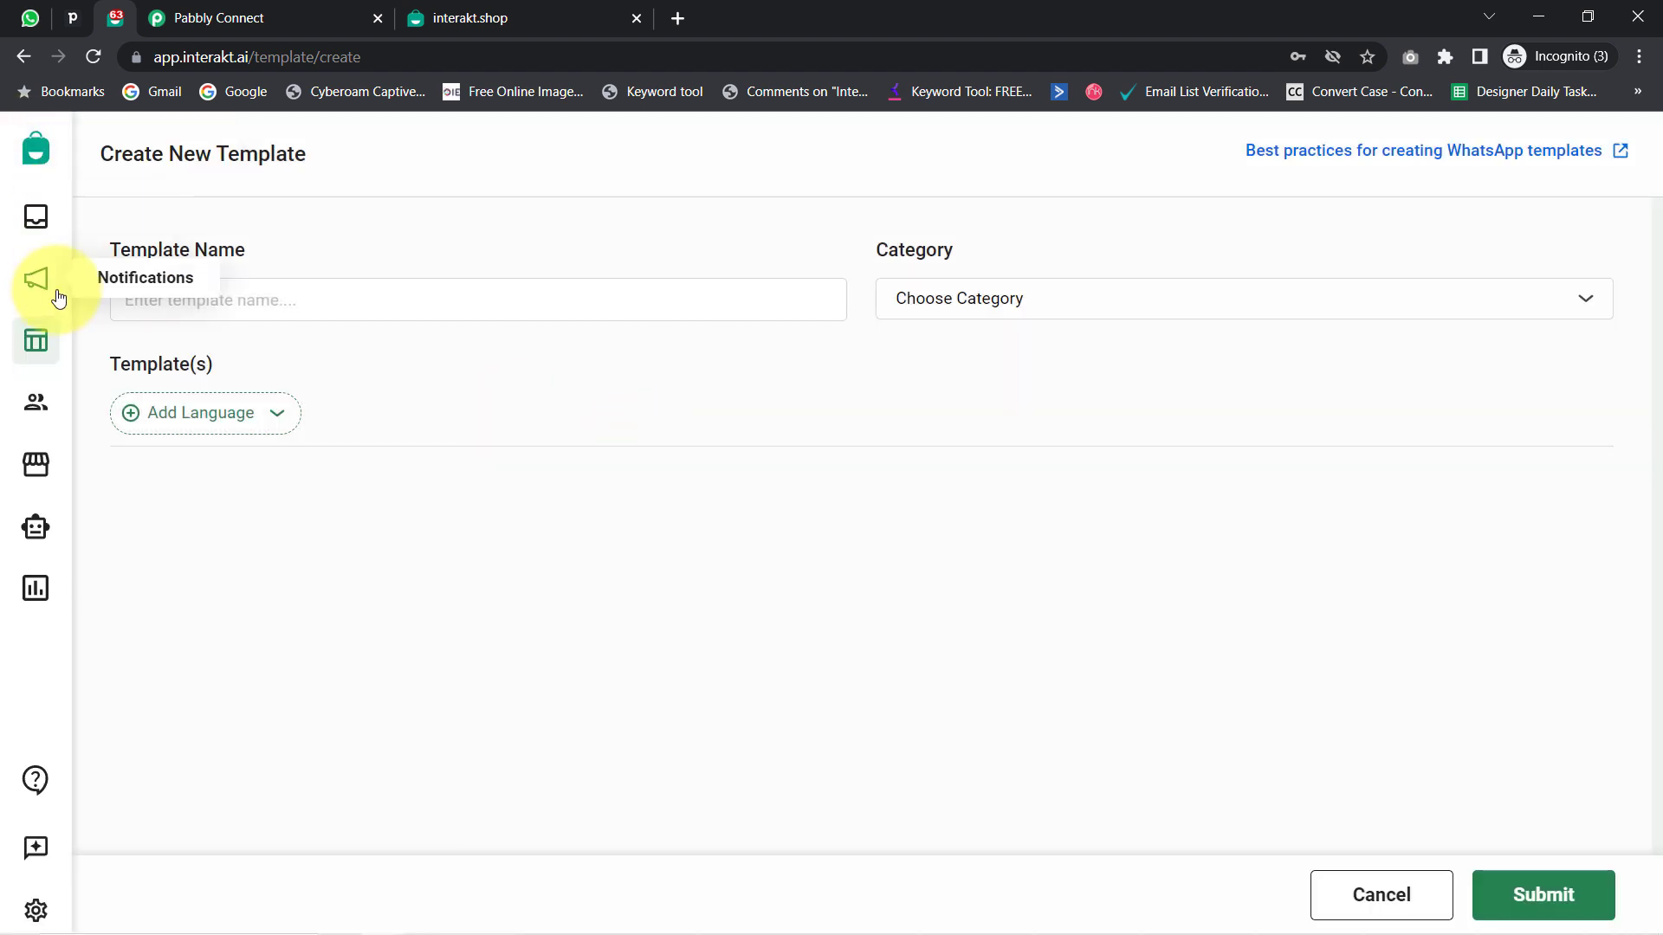
pyautogui.click(36, 340)
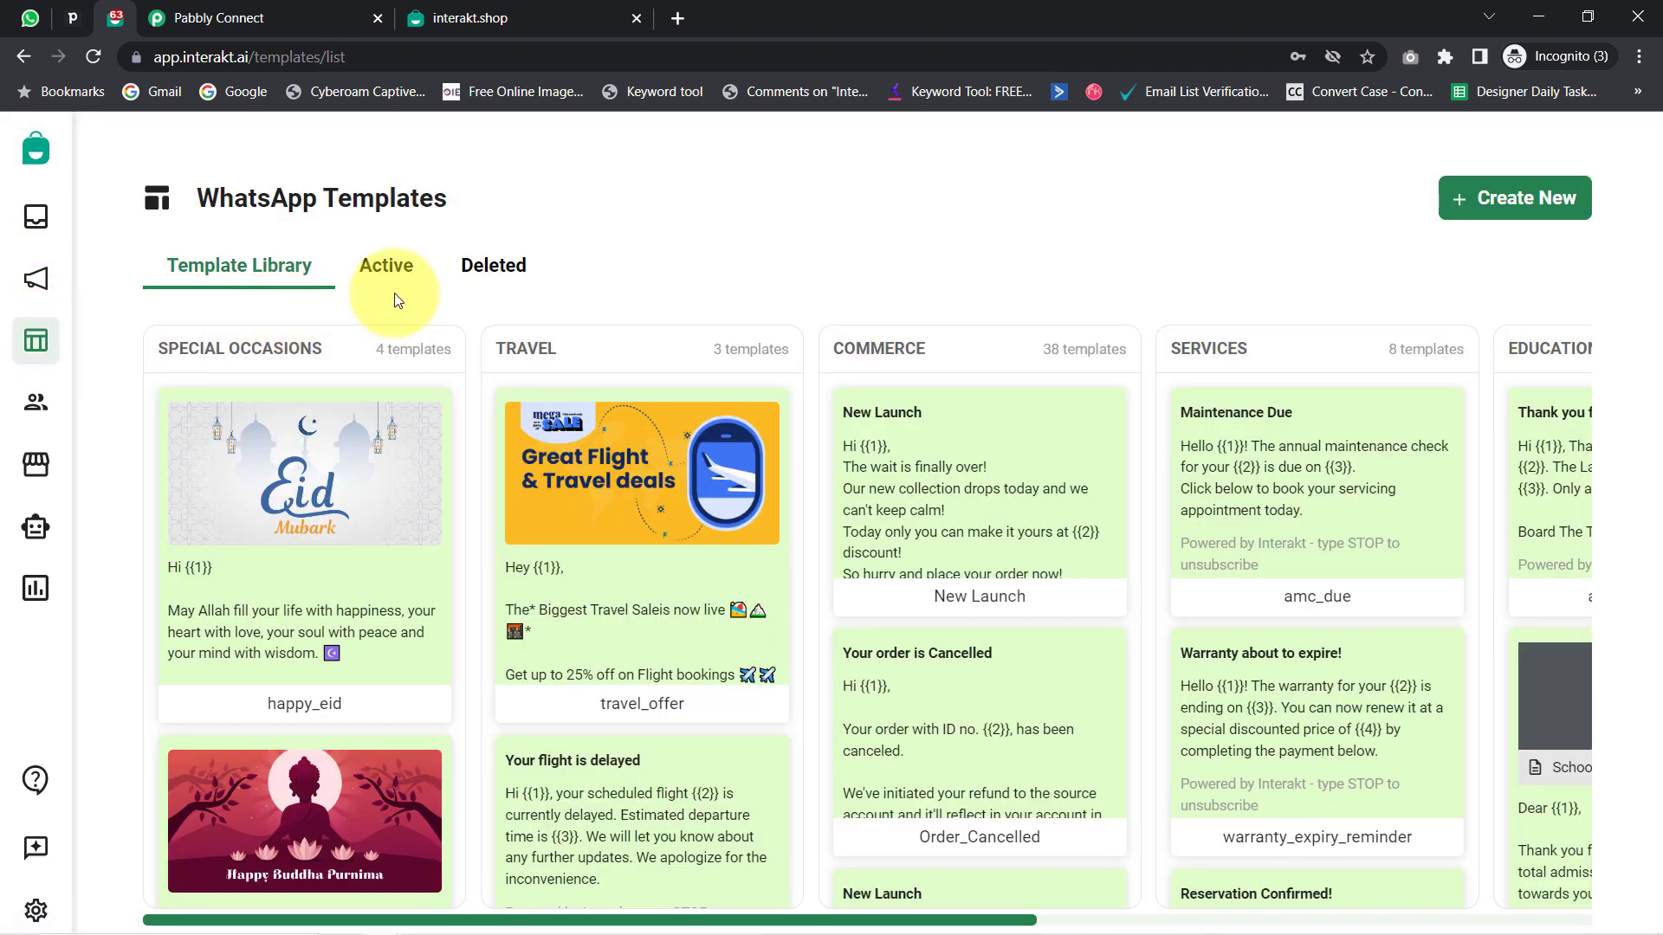
# - Browse the account's active WhatsApp templates and review the options of the status filter
pyautogui.click(364, 277)
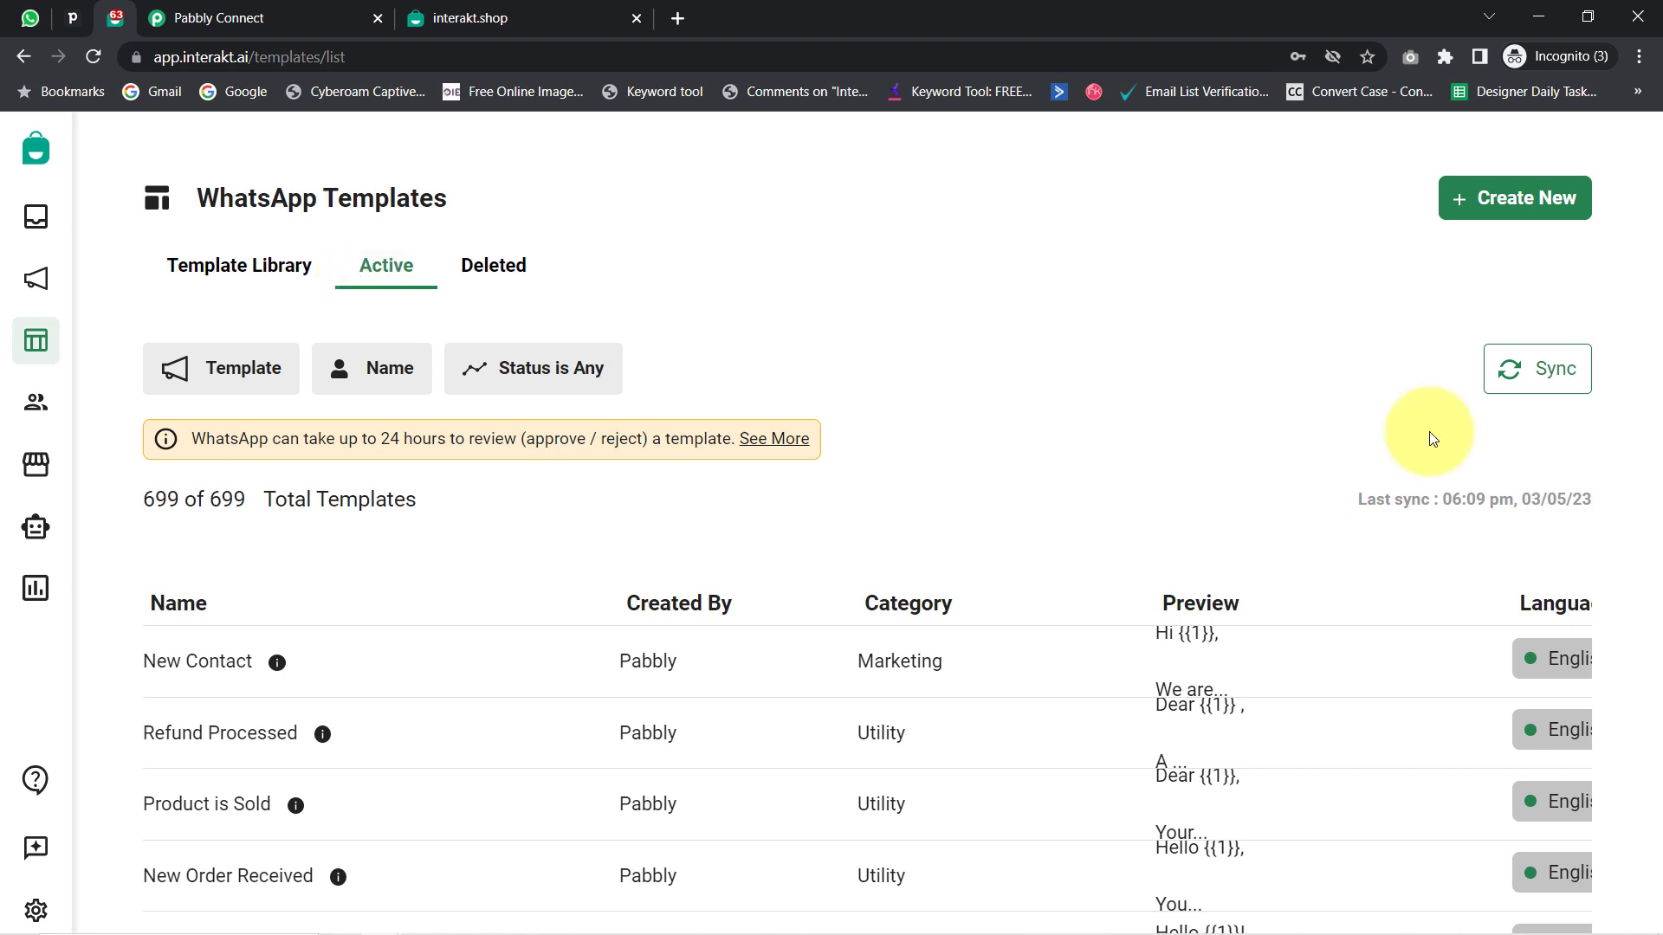
pyautogui.scroll(-3, 1065, 403)
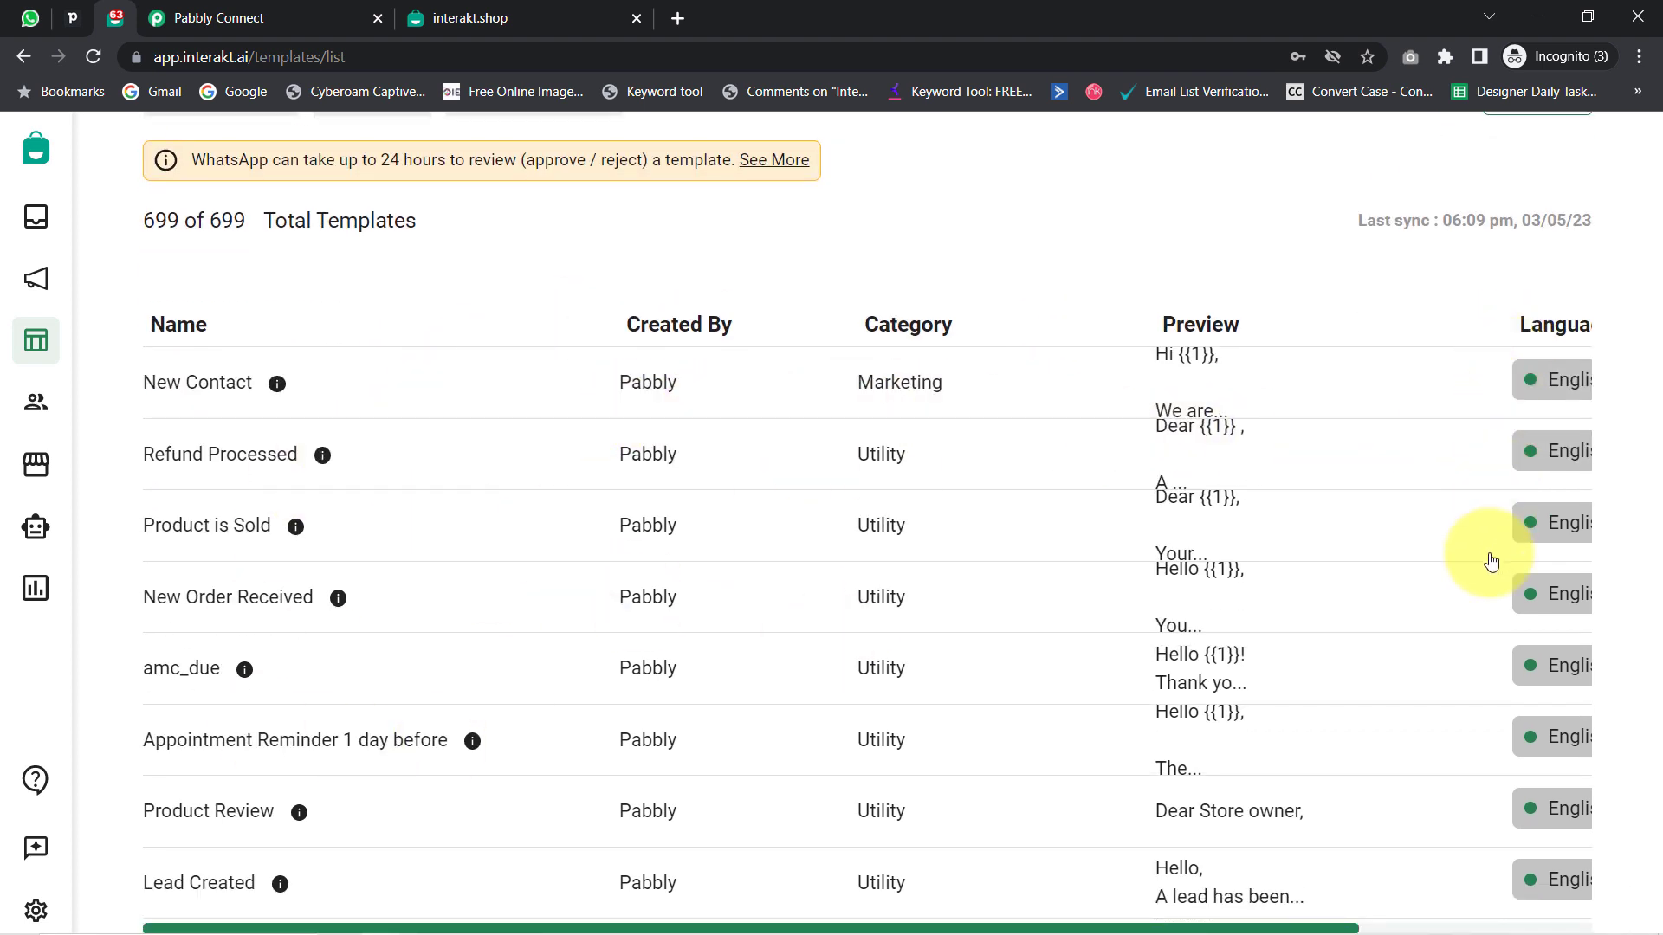
pyautogui.scroll(-12, 1486, 621)
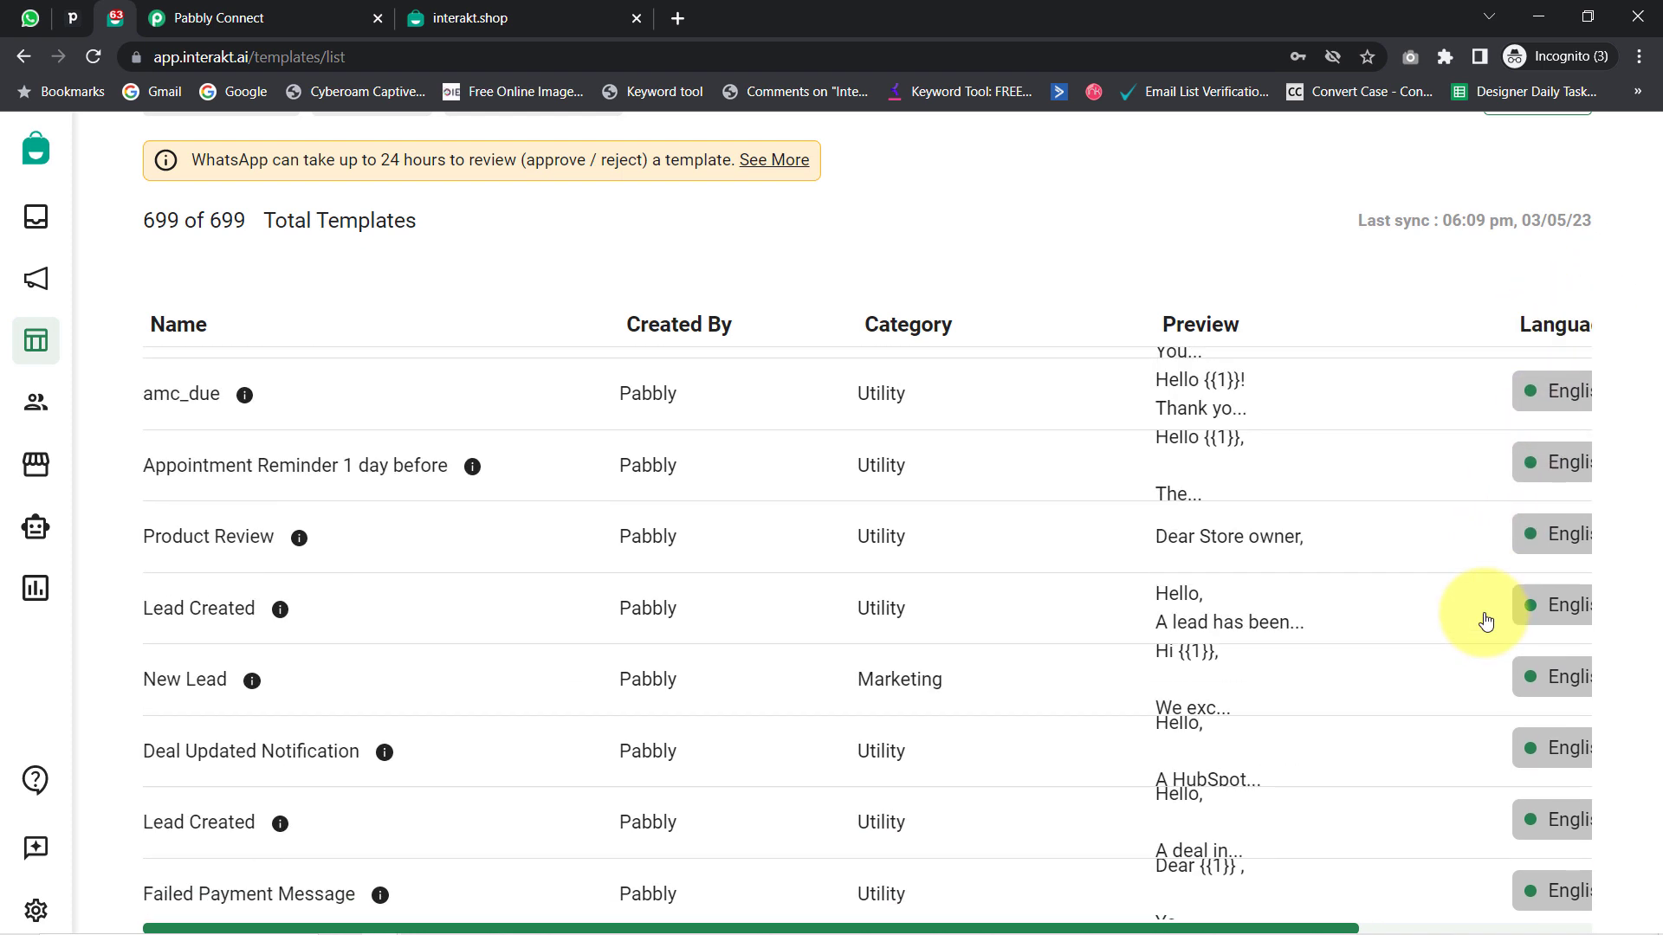
pyautogui.scroll(1, 1485, 642)
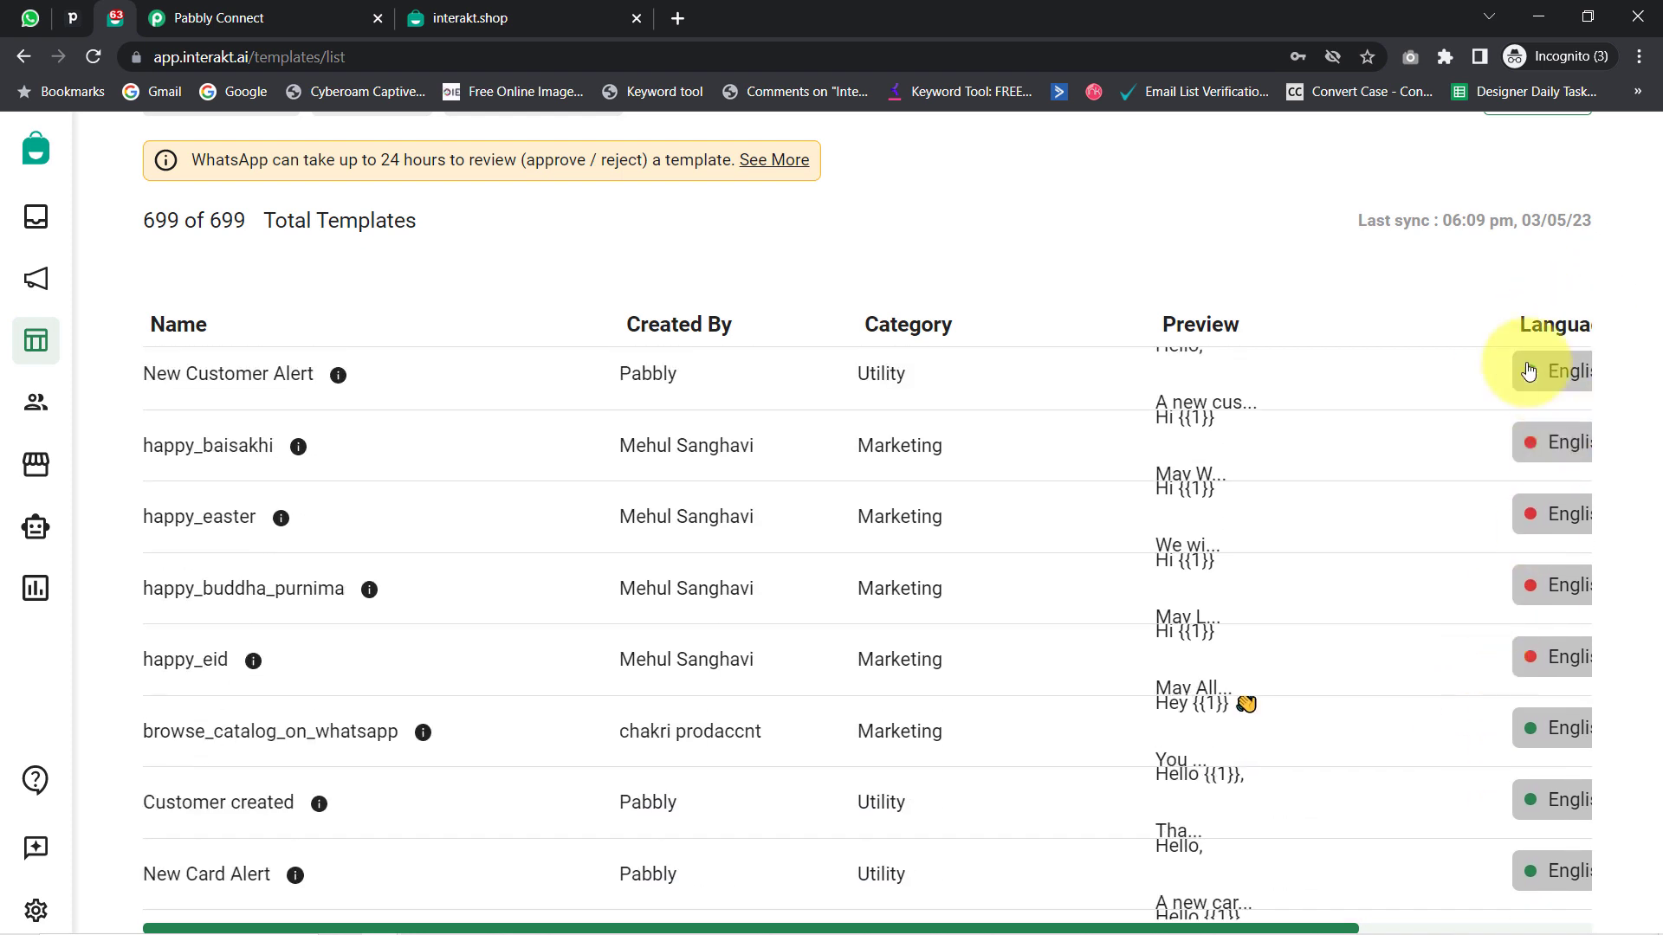
pyautogui.scroll(-2, 678, 374)
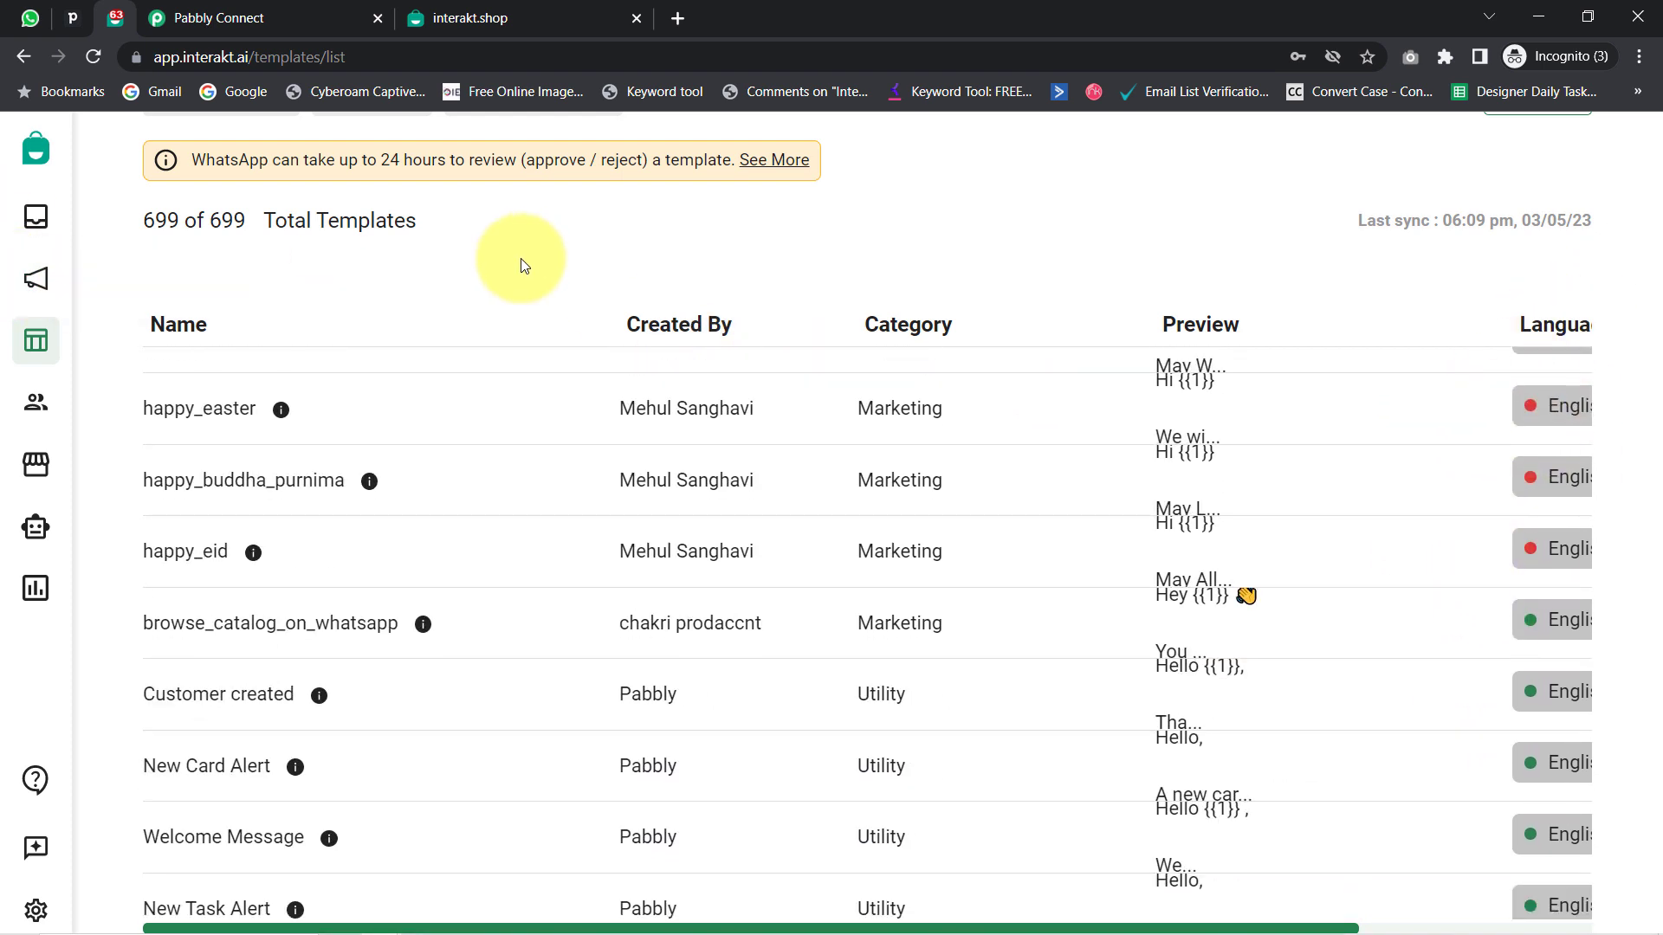
pyautogui.scroll(3, 523, 260)
pyautogui.click(523, 368)
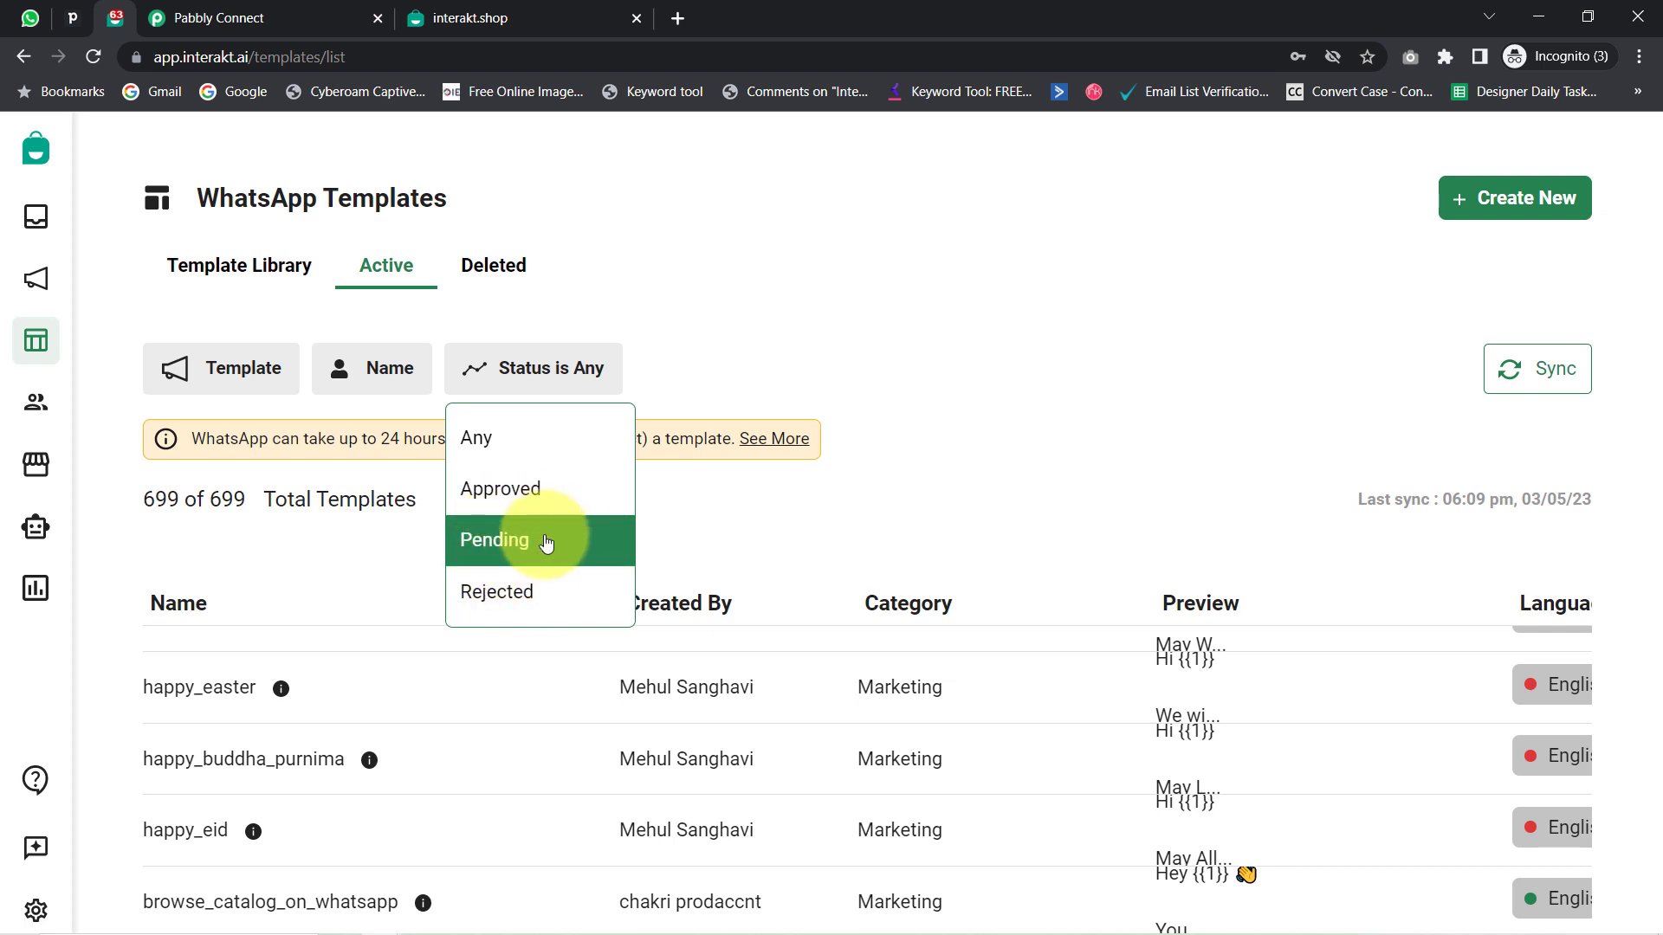
pyautogui.click(1113, 426)
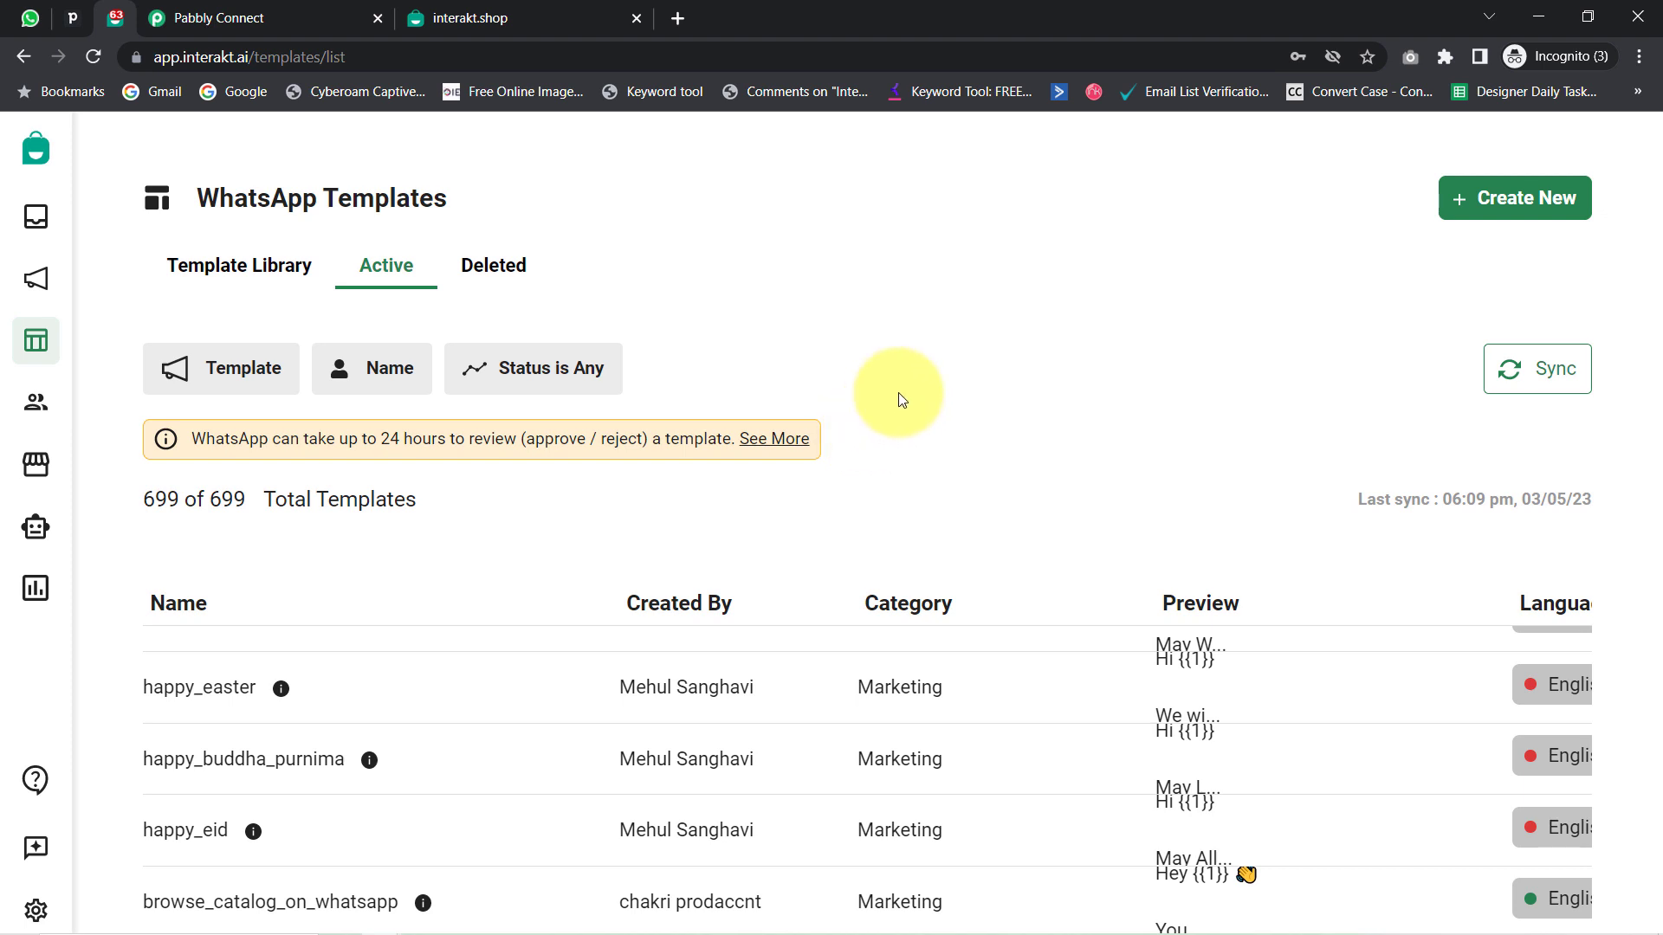
# - Open the Welcome Message template from the list of active templates
pyautogui.scroll(-3, 899, 399)
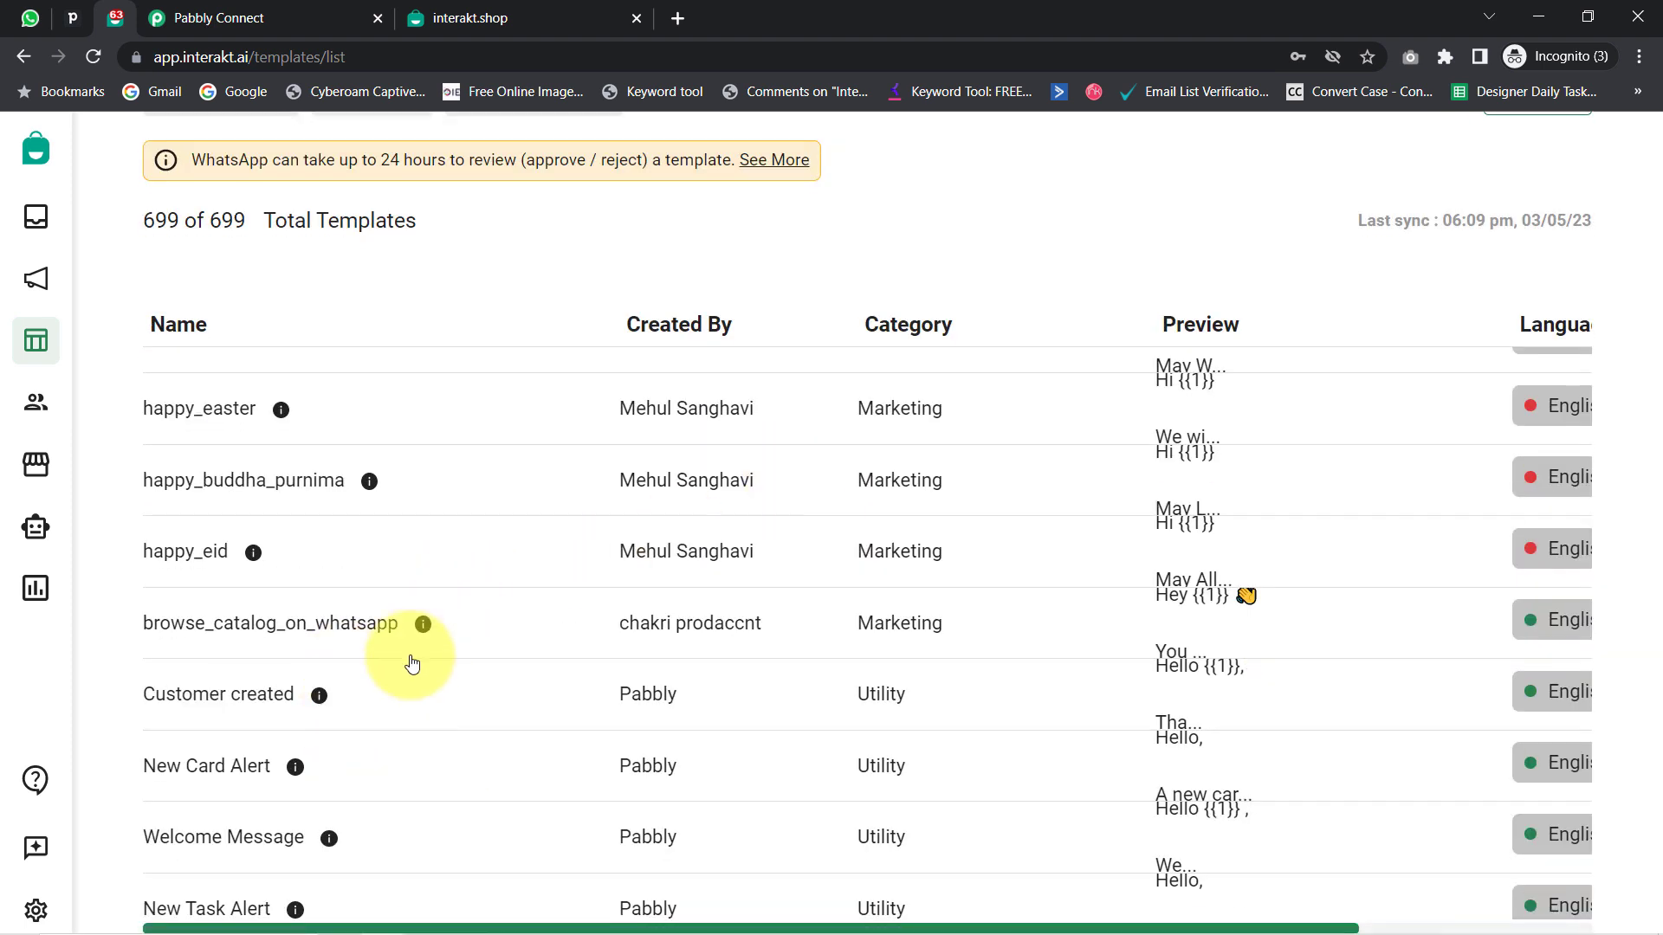
pyautogui.scroll(-1, 629, 589)
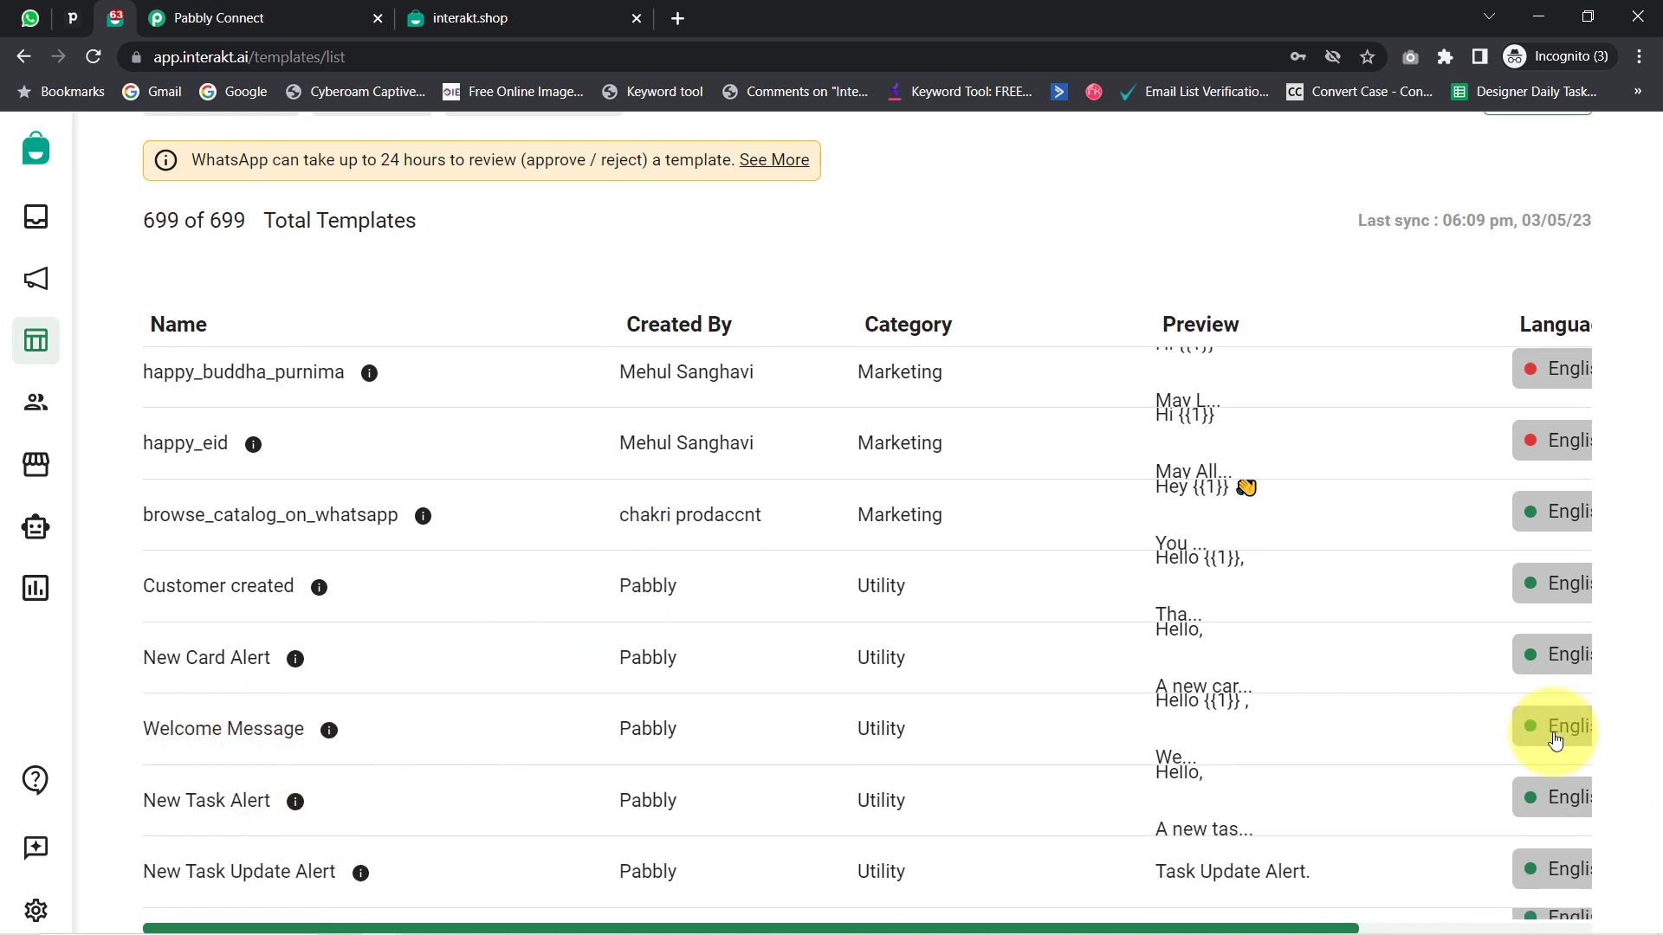
pyautogui.click(263, 743)
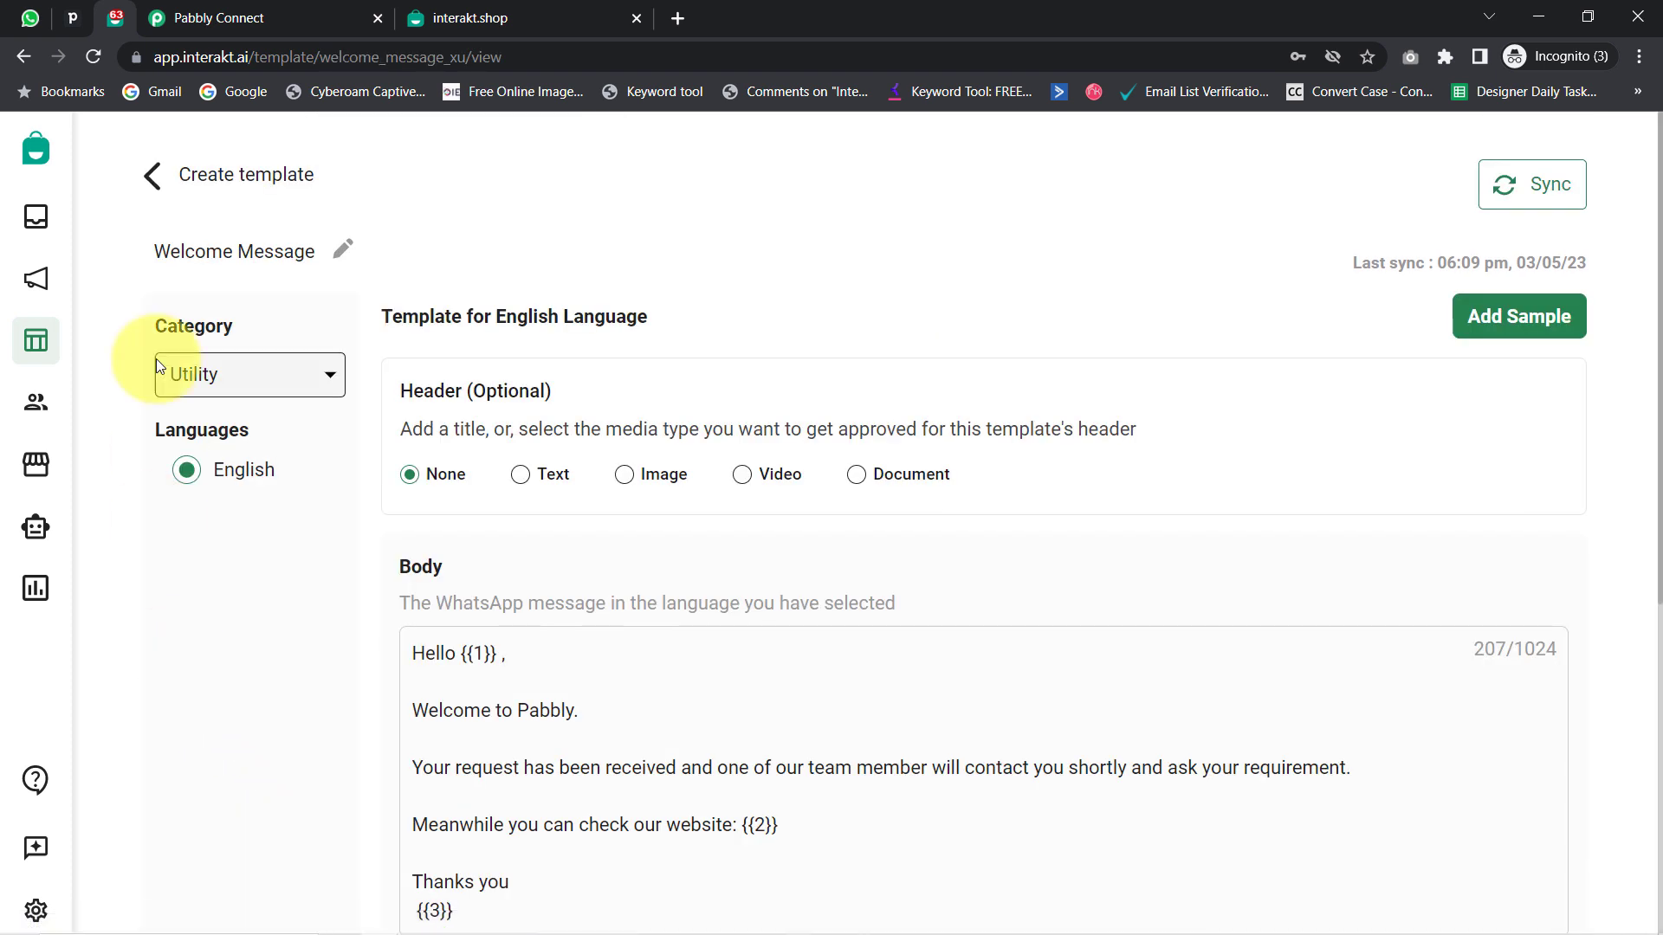
# - Review the Welcome Message template's name, category, language and header settings
pyautogui.moveTo(182, 255)
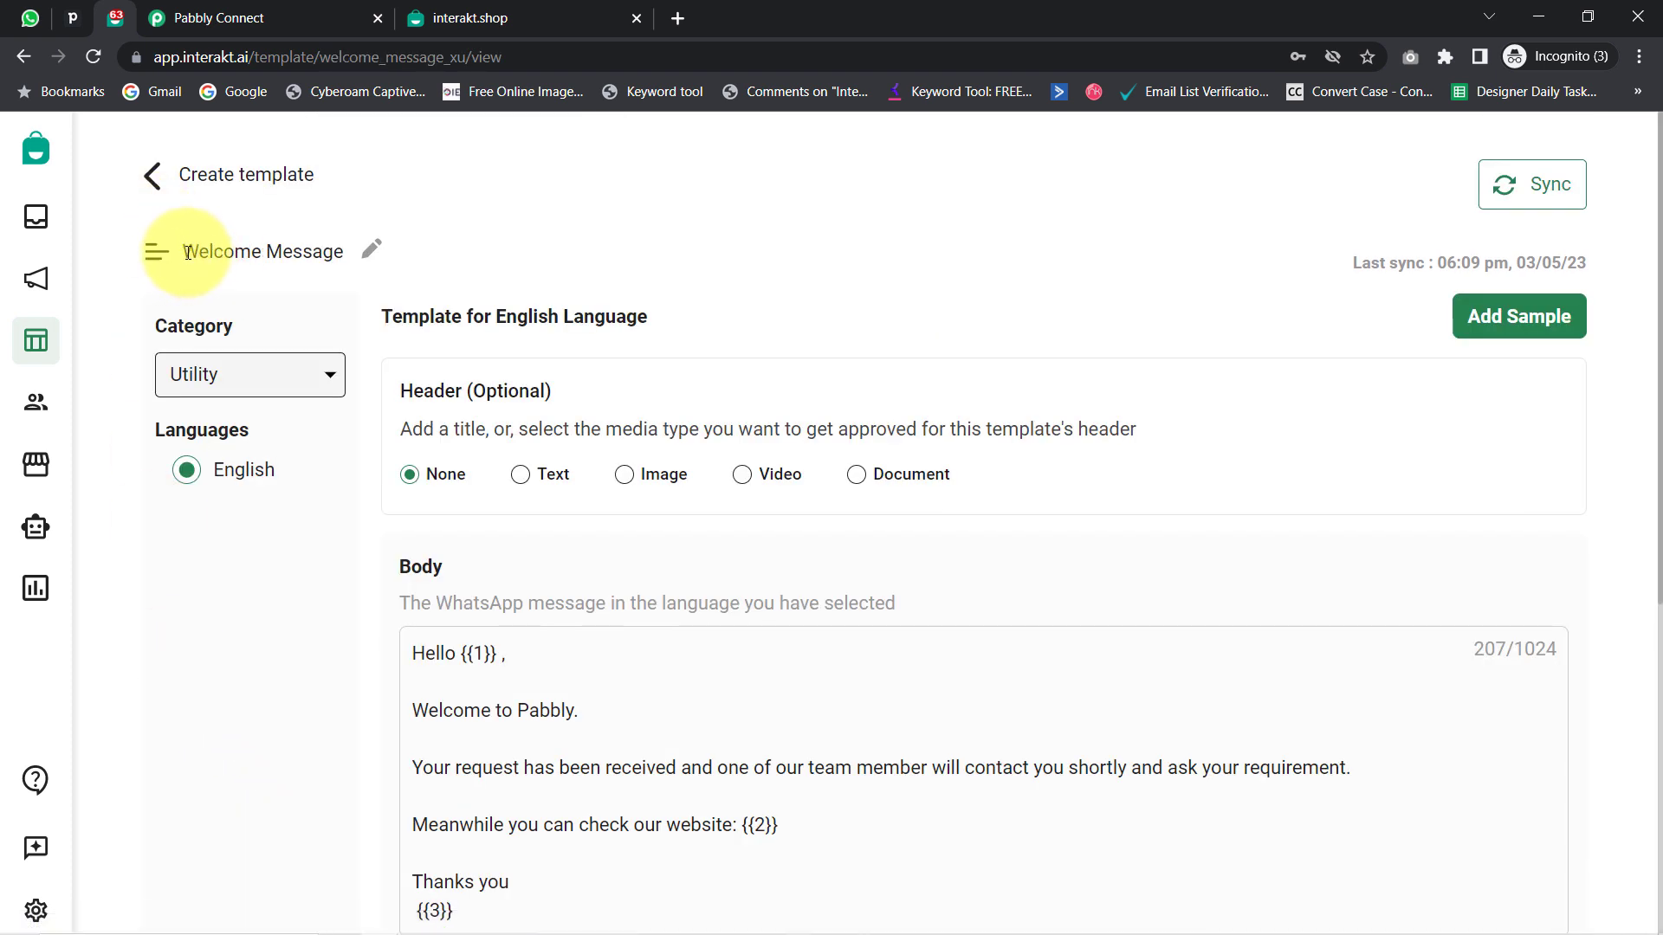
pyautogui.moveTo(183, 251); pyautogui.dragTo(337, 251)
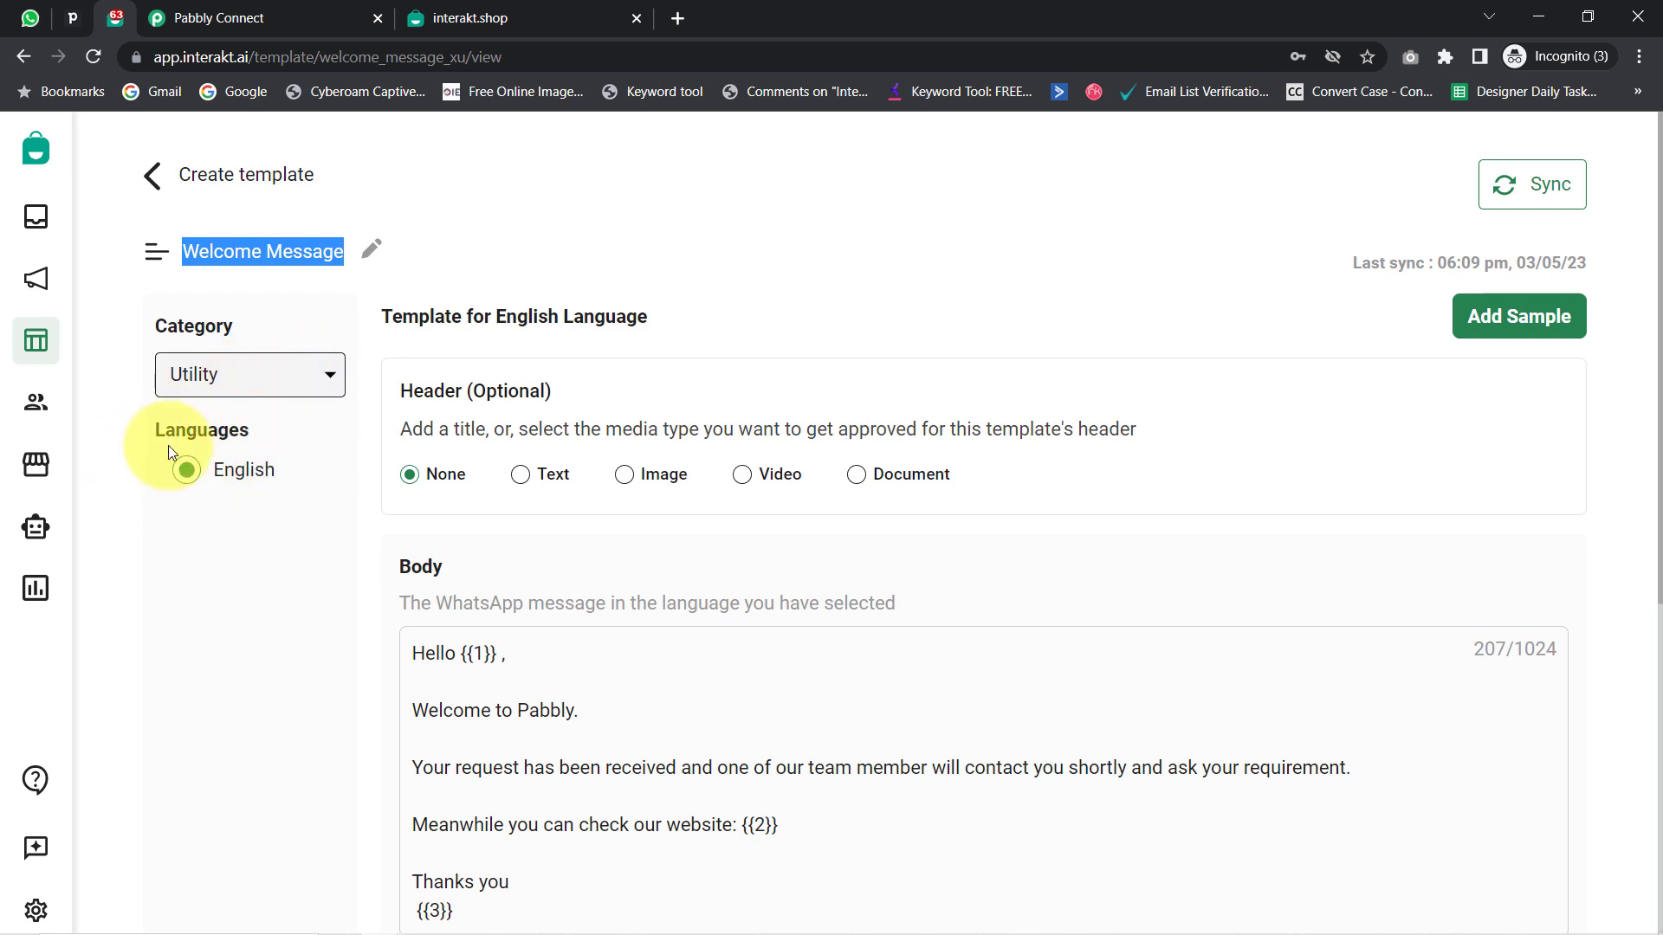
pyautogui.click(409, 385)
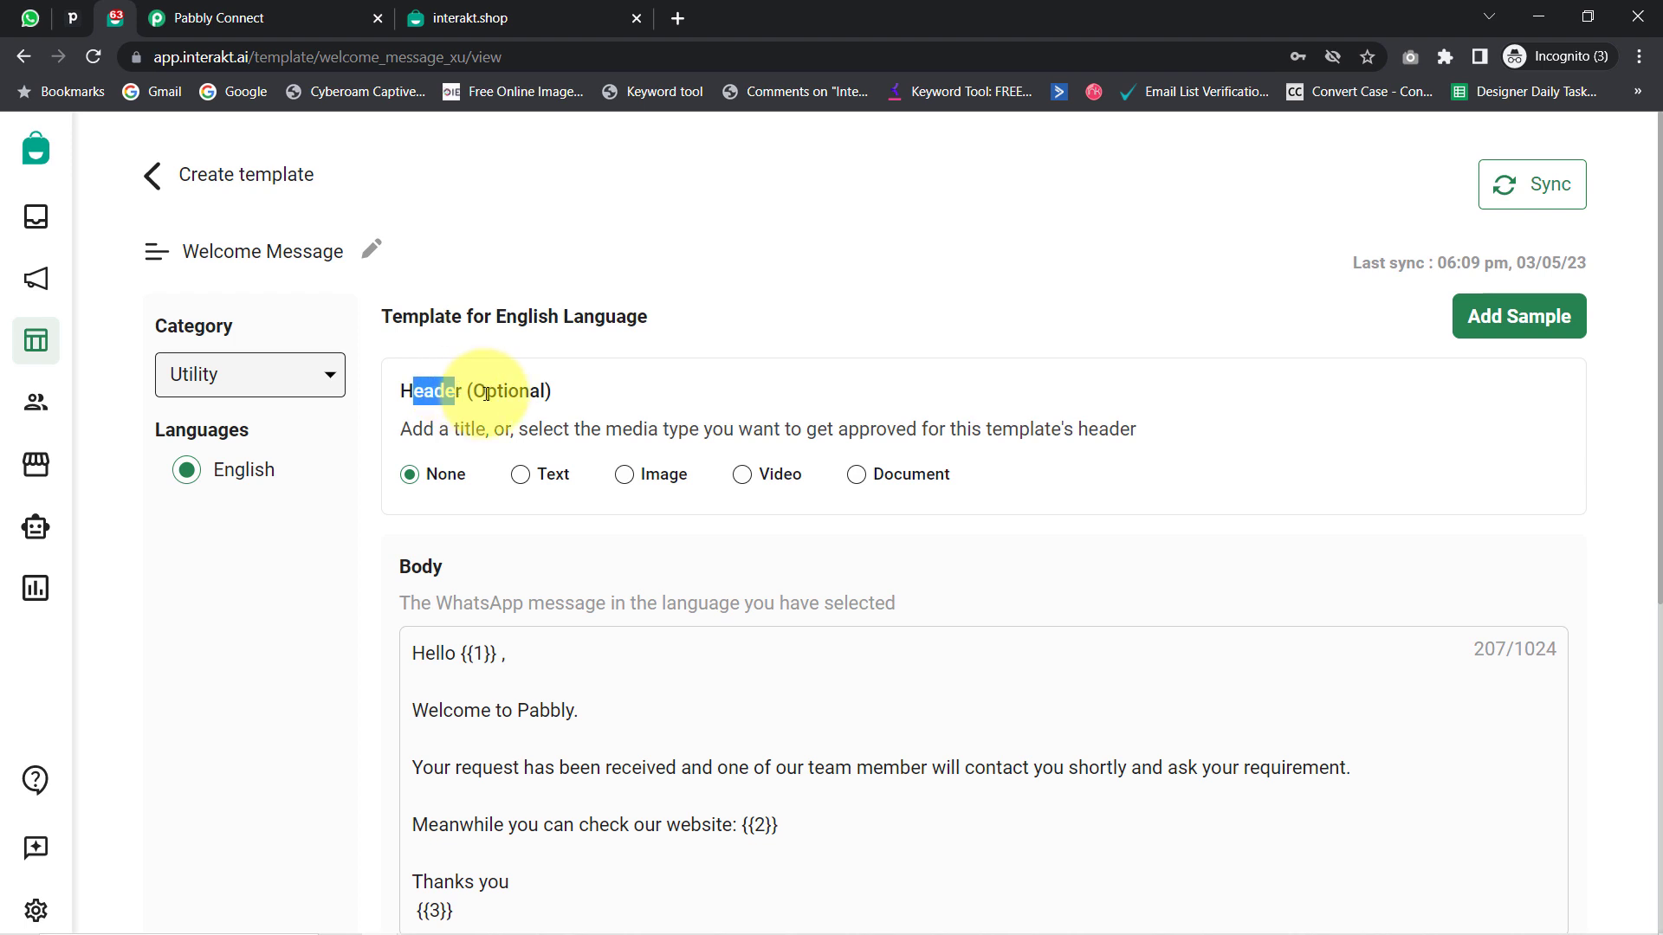
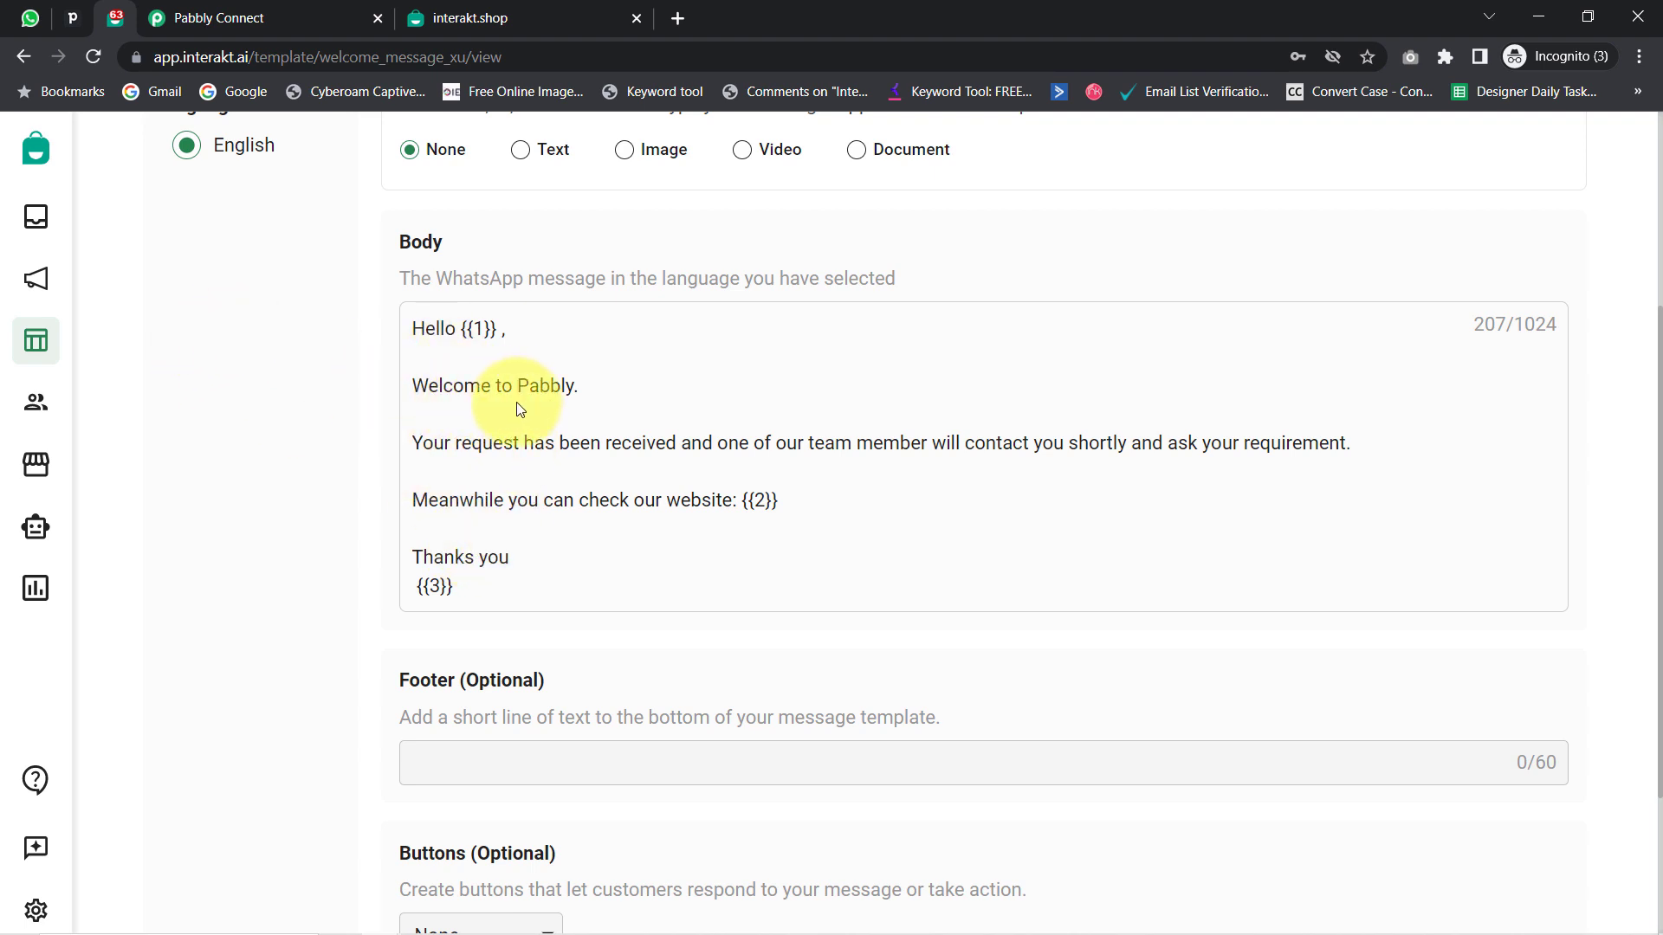
# - Examine the message body of the template and locate its variables {{1}}, {{2}} and {{3}}
pyautogui.moveTo(424, 329)
pyautogui.mouseDown()
pyautogui.moveTo(502, 390)
pyautogui.moveTo(490, 597)
pyautogui.moveTo(452, 412)
pyautogui.moveTo(410, 331)
pyautogui.mouseUp()
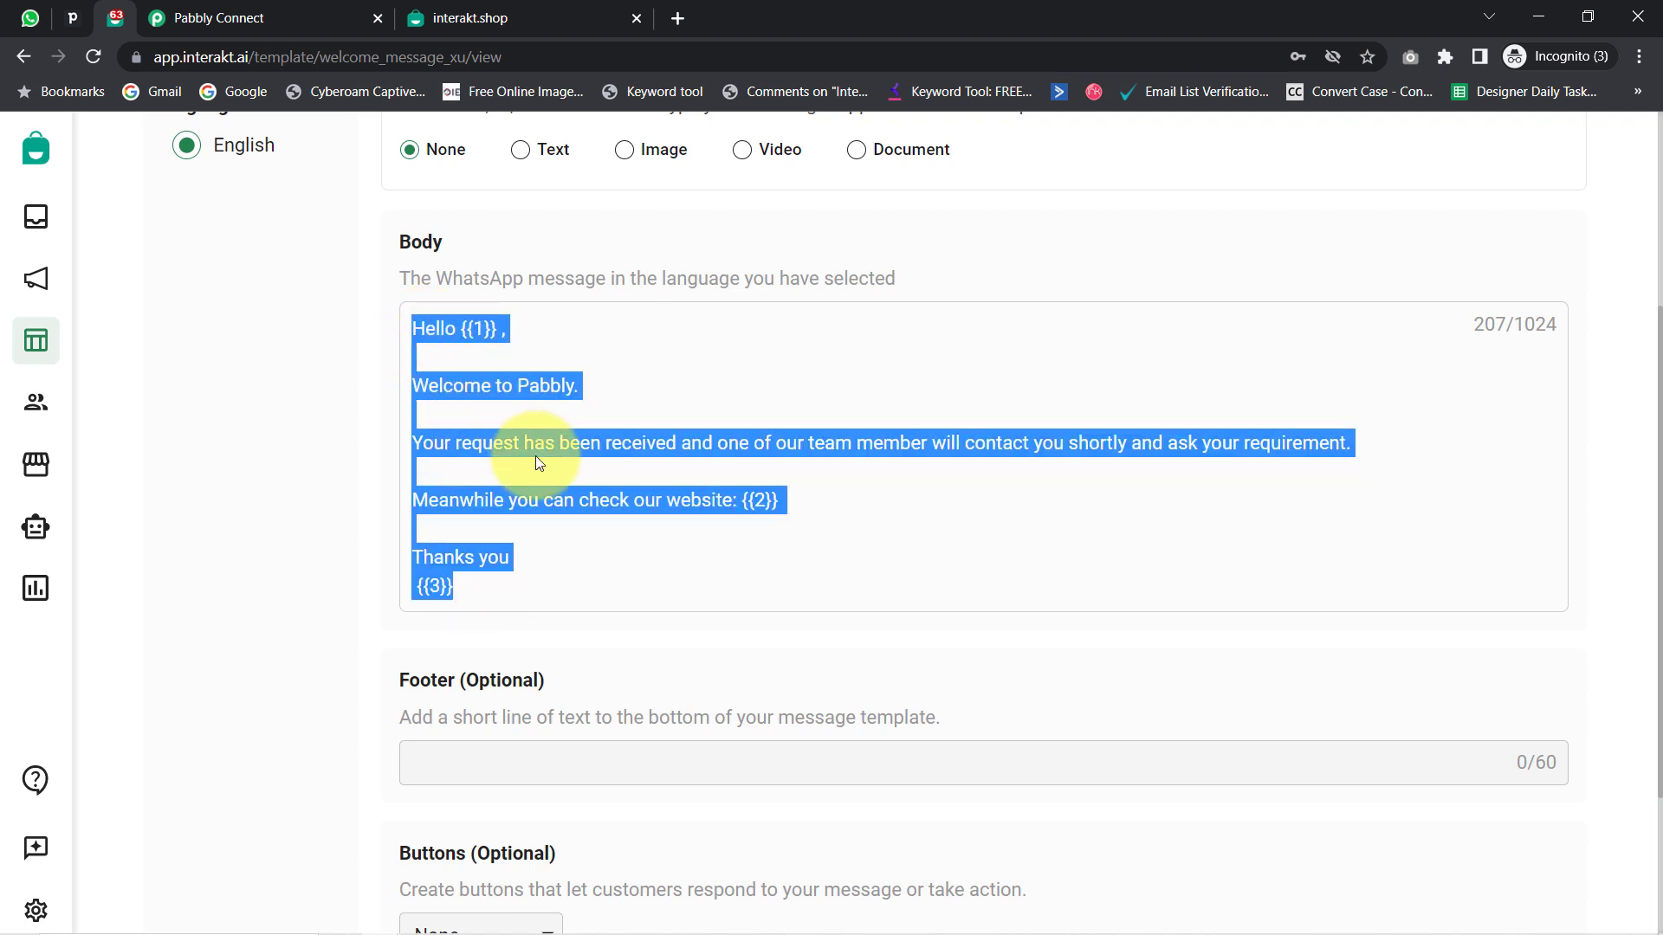
pyautogui.click(483, 328)
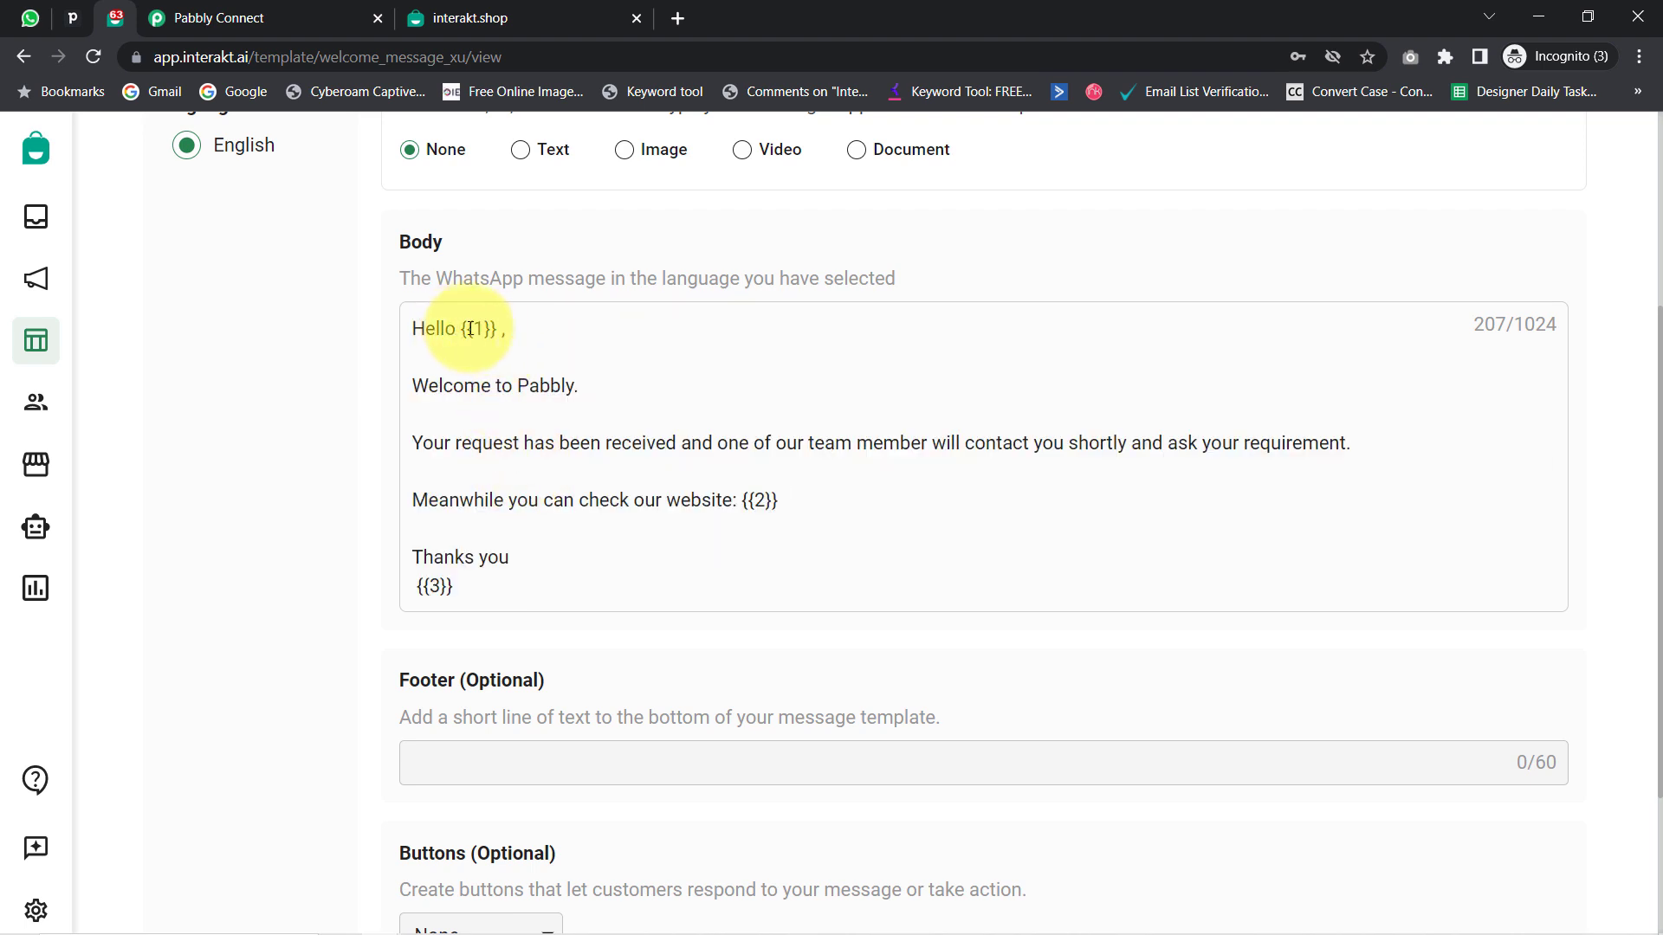
pyautogui.moveTo(505, 329); pyautogui.dragTo(457, 329)
pyautogui.moveTo(733, 501); pyautogui.dragTo(797, 508)
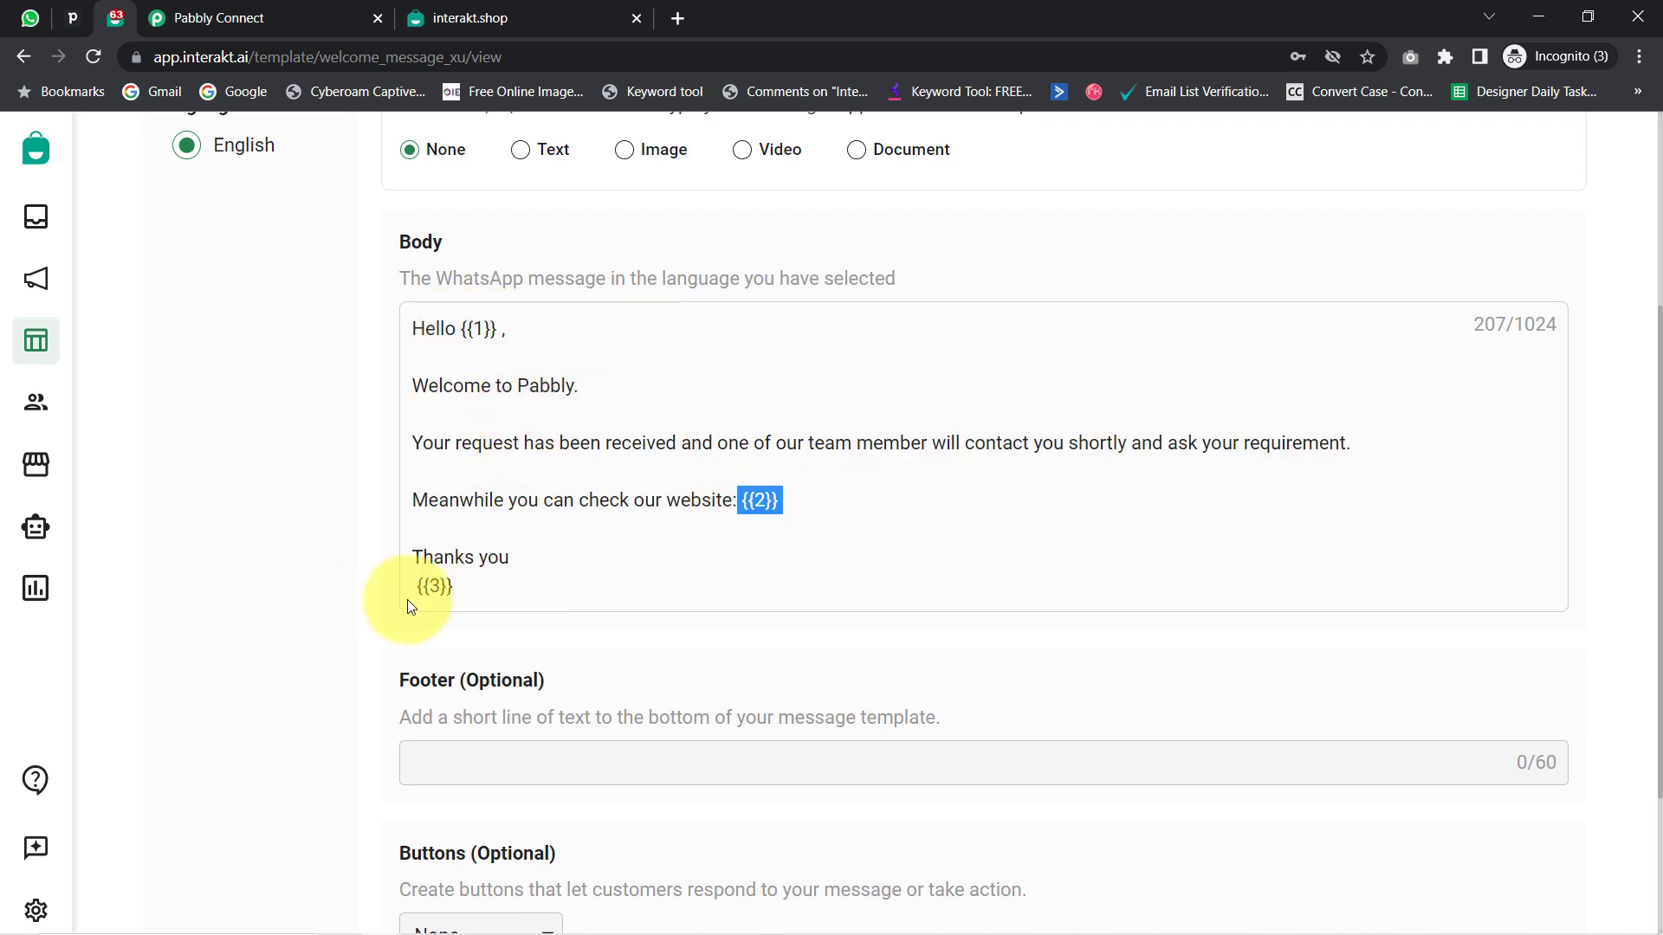
pyautogui.moveTo(468, 598); pyautogui.dragTo(409, 585)
pyautogui.click(498, 498)
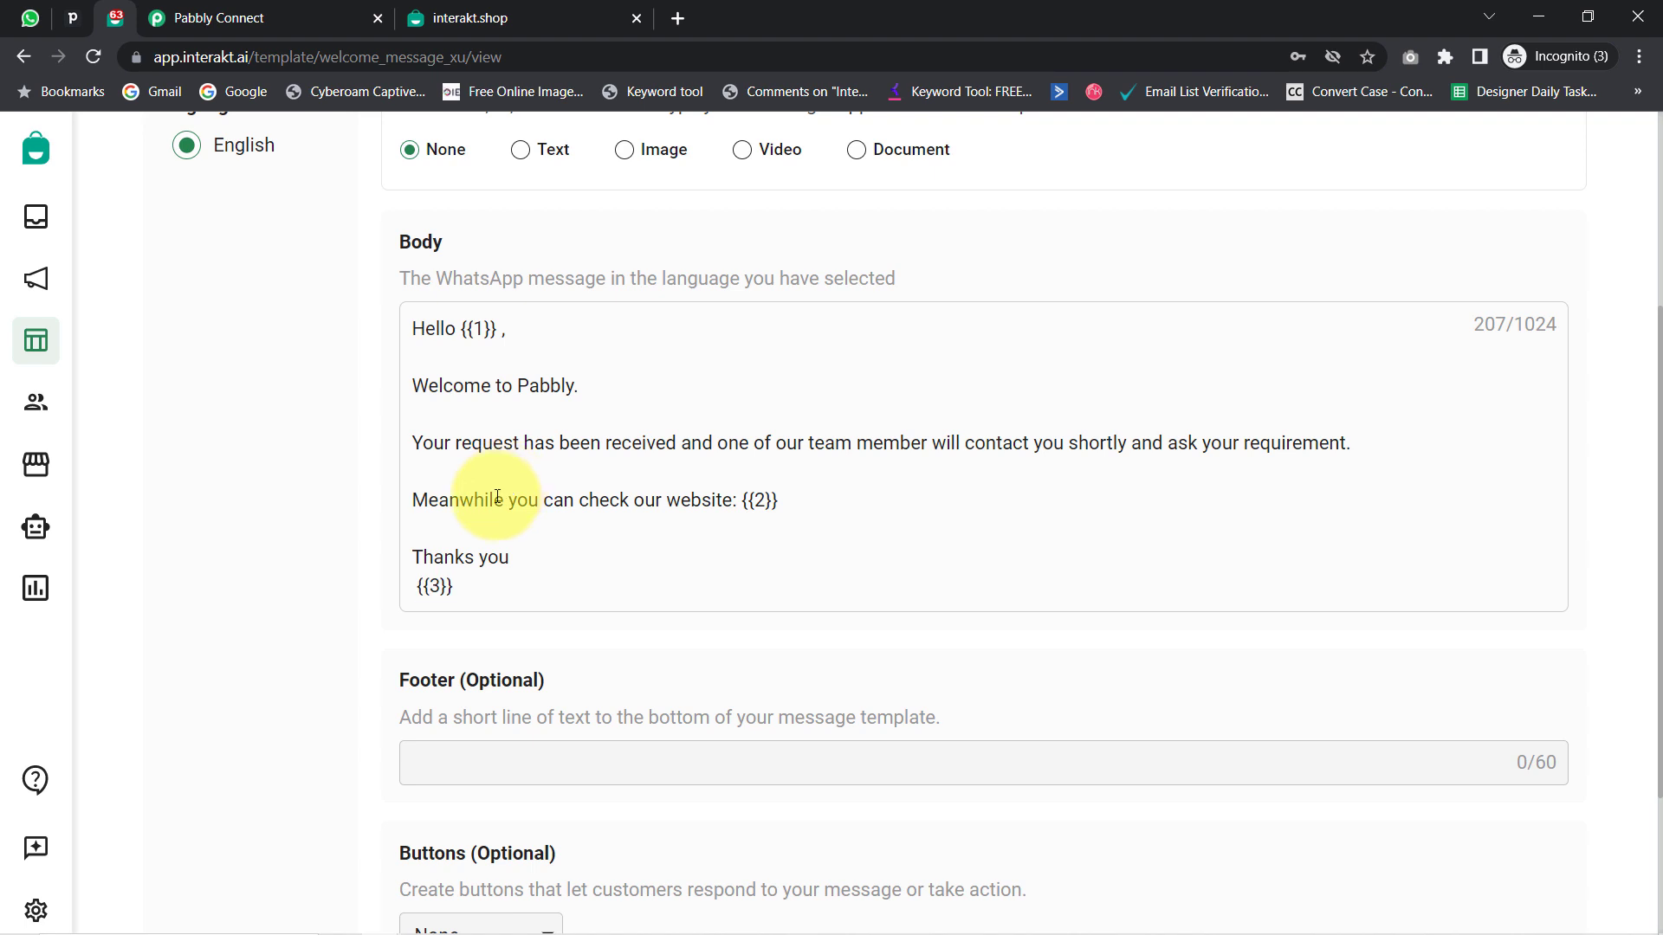
pyautogui.moveTo(455, 328); pyautogui.dragTo(516, 333)
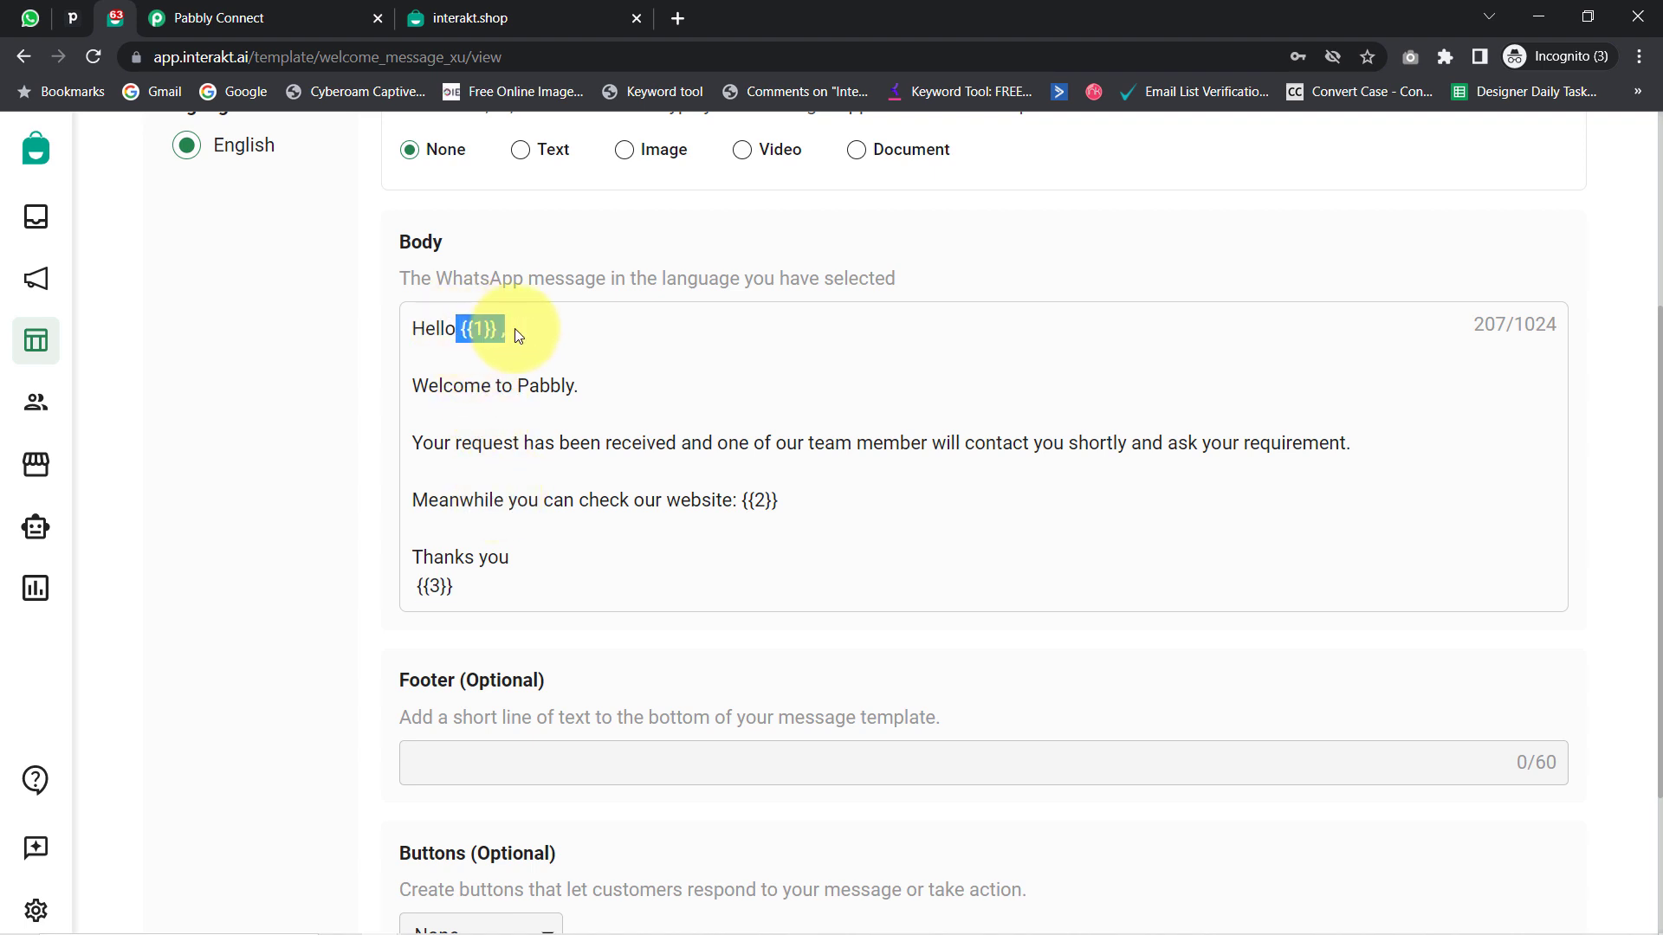
pyautogui.moveTo(732, 501); pyautogui.dragTo(797, 510)
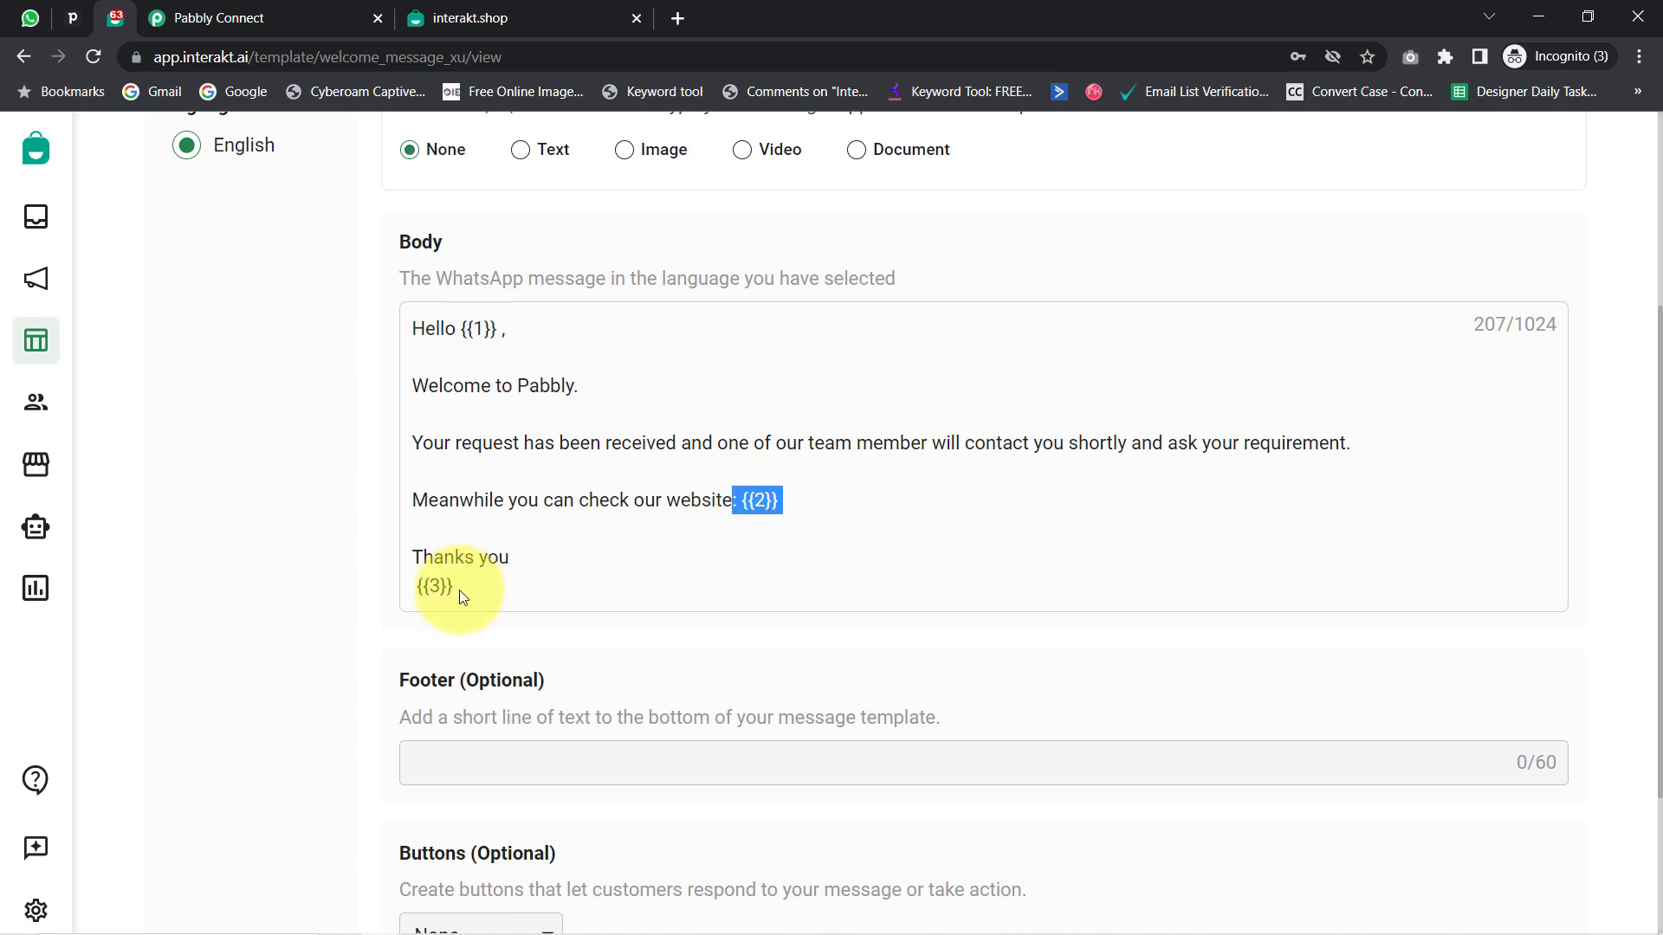
pyautogui.moveTo(454, 588); pyautogui.dragTo(409, 592)
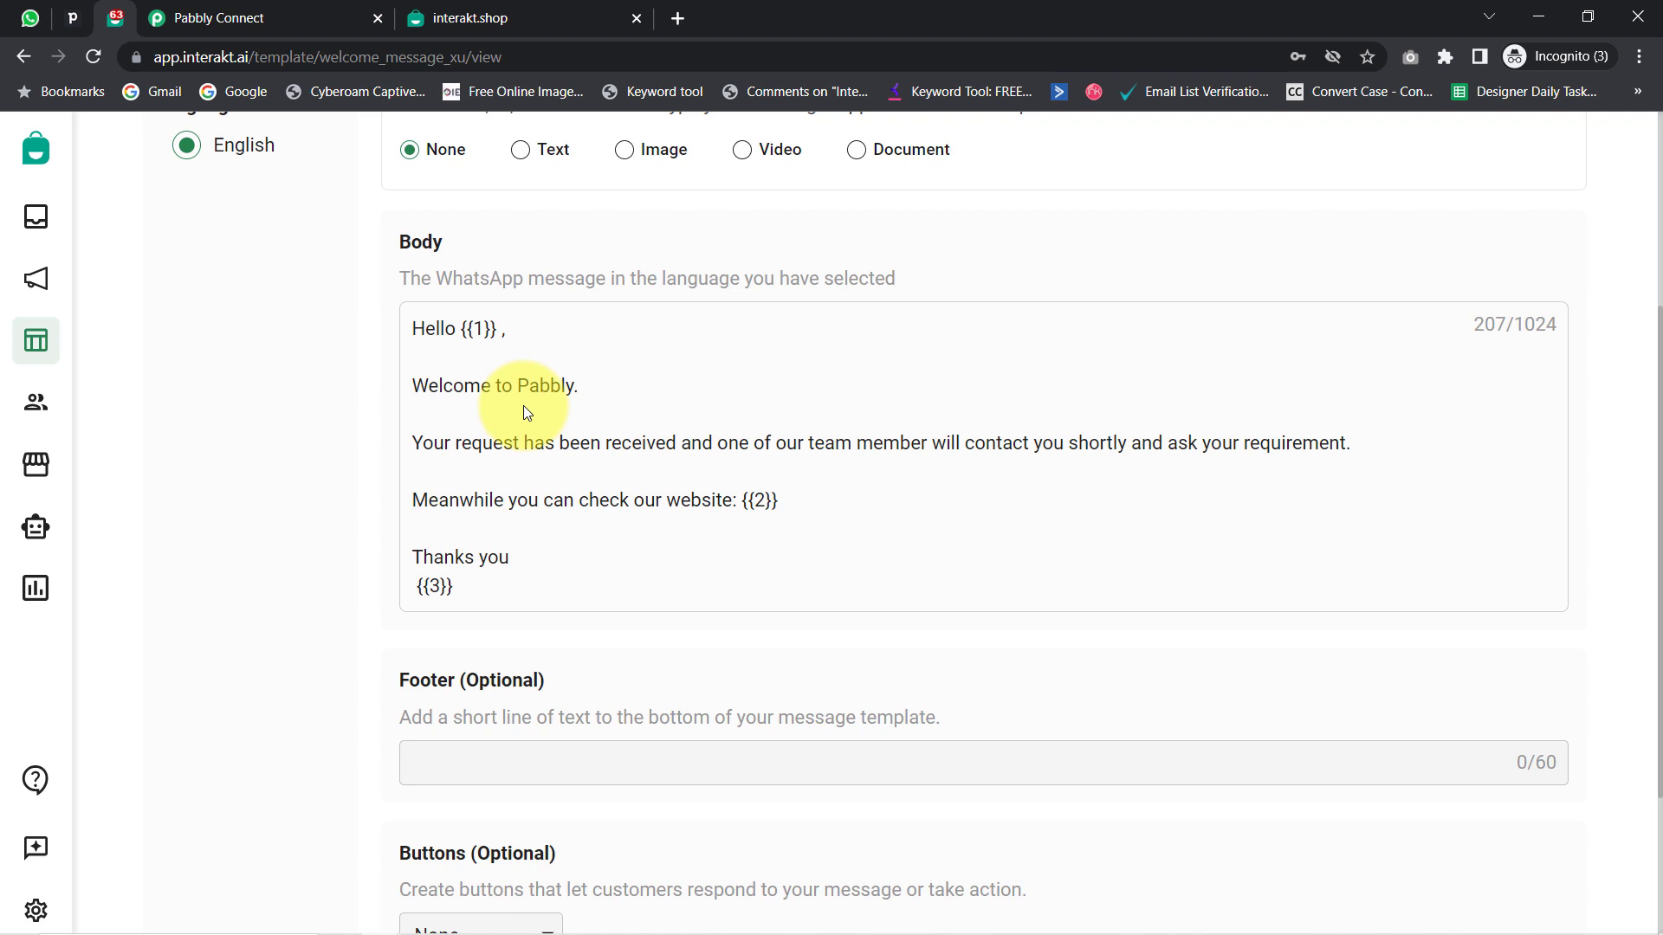
# - Read the template's body text line by line, from the greeting through the website line to the sign-off
pyautogui.click(492, 58)
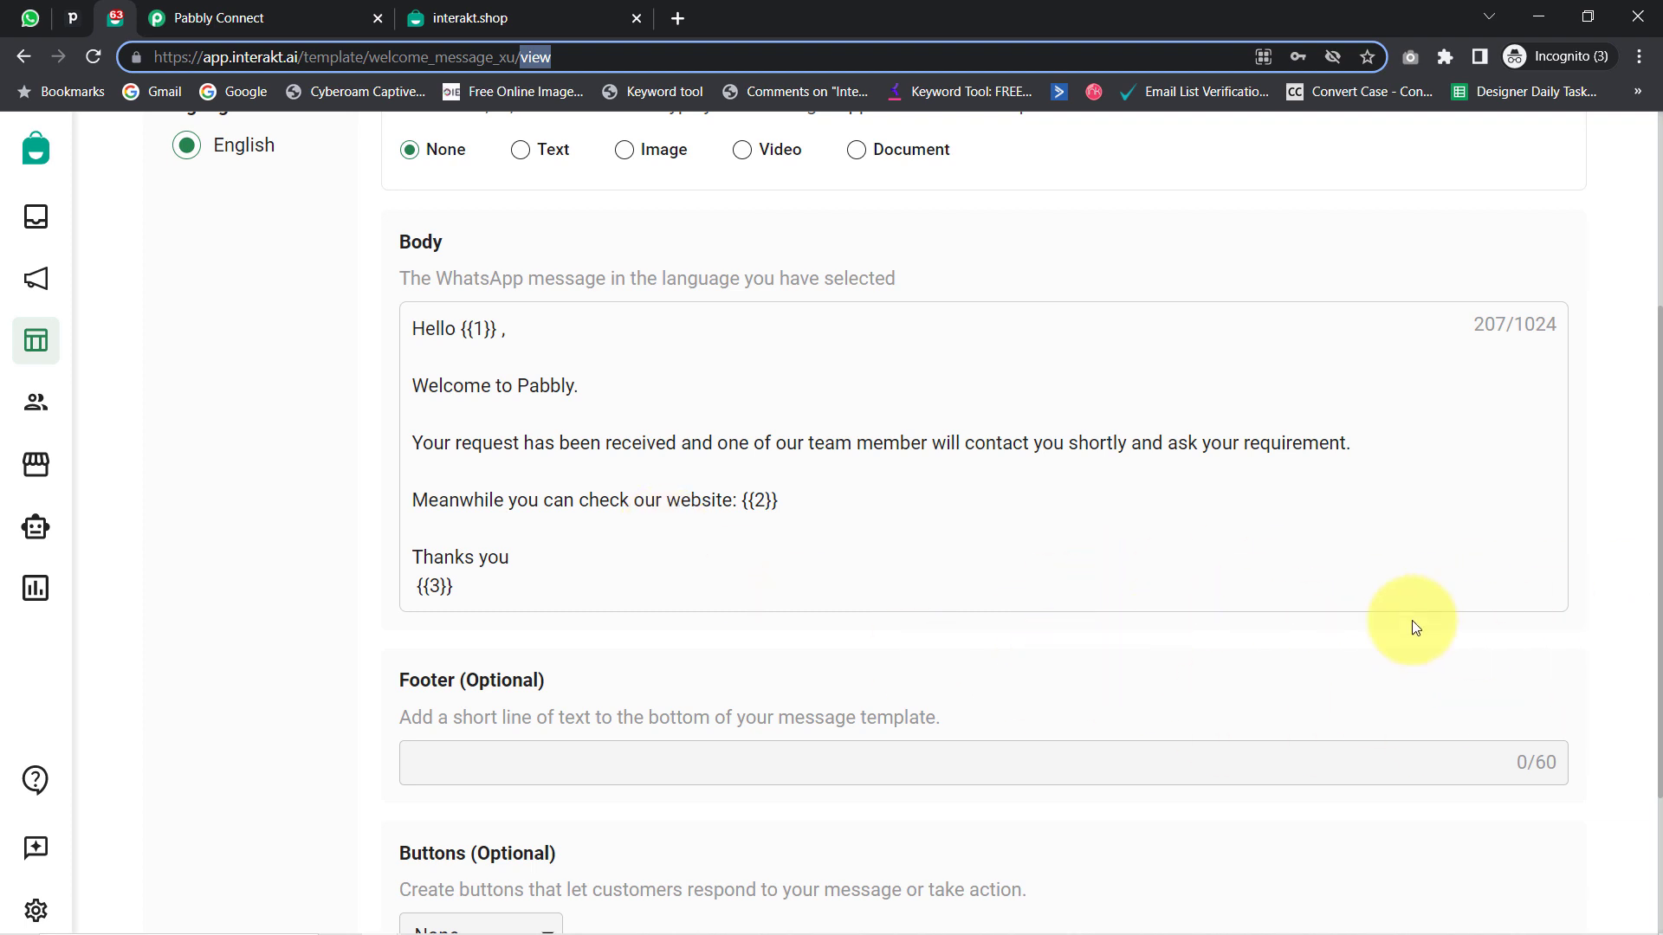
pyautogui.click(515, 356)
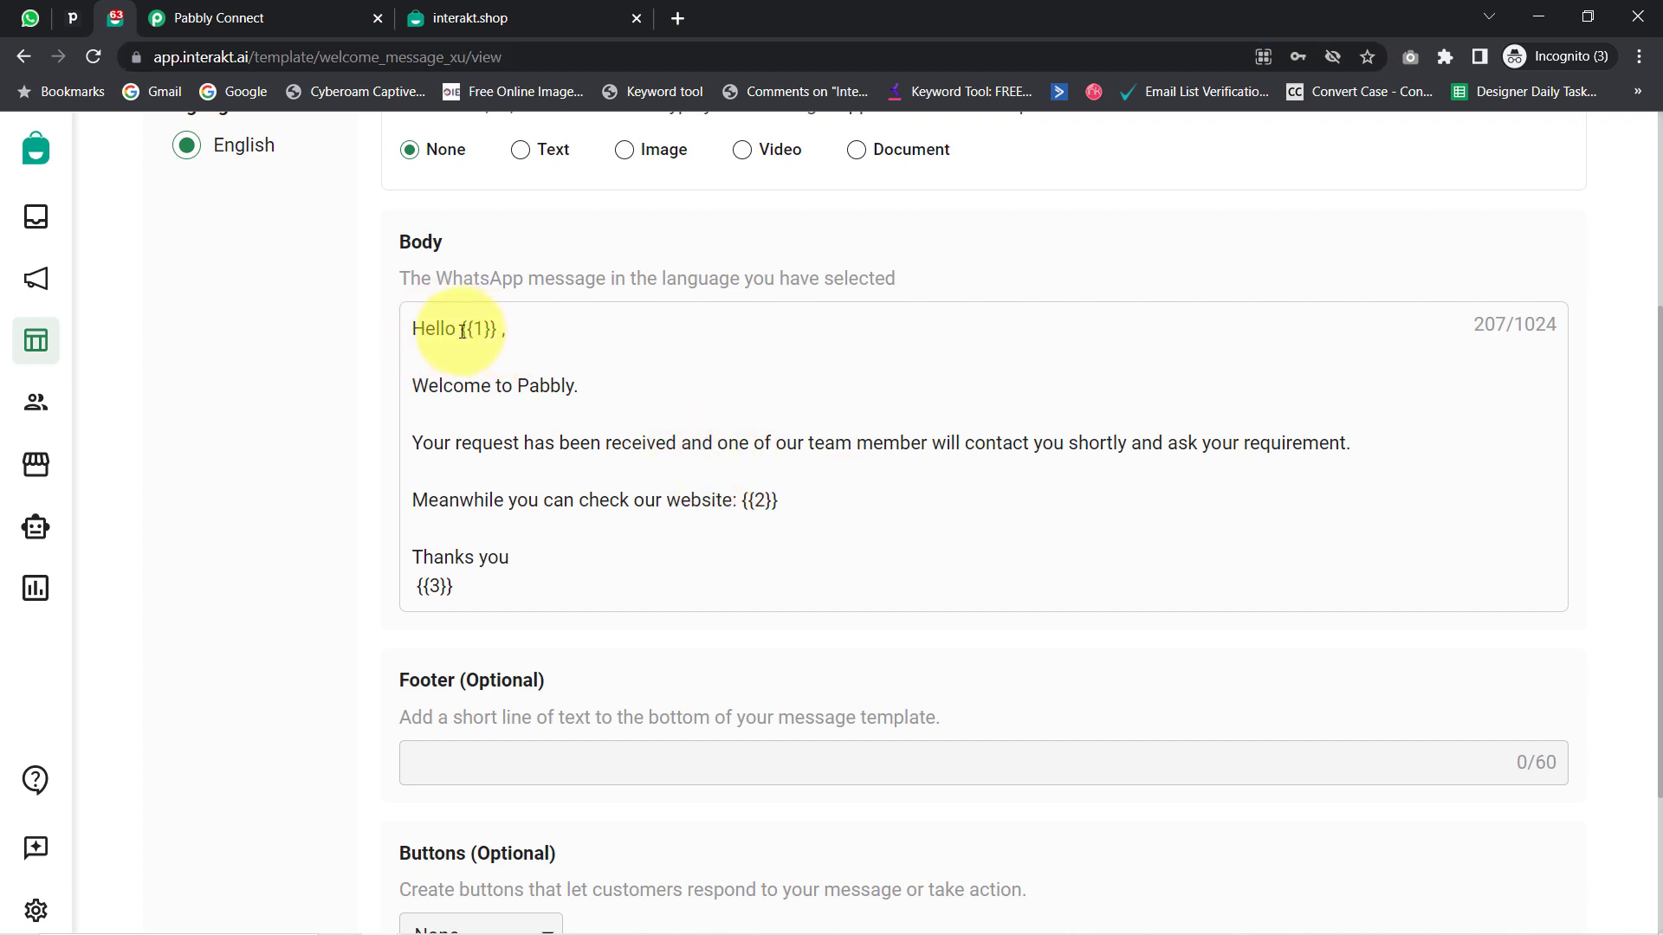
pyautogui.moveTo(460, 330); pyautogui.dragTo(499, 333)
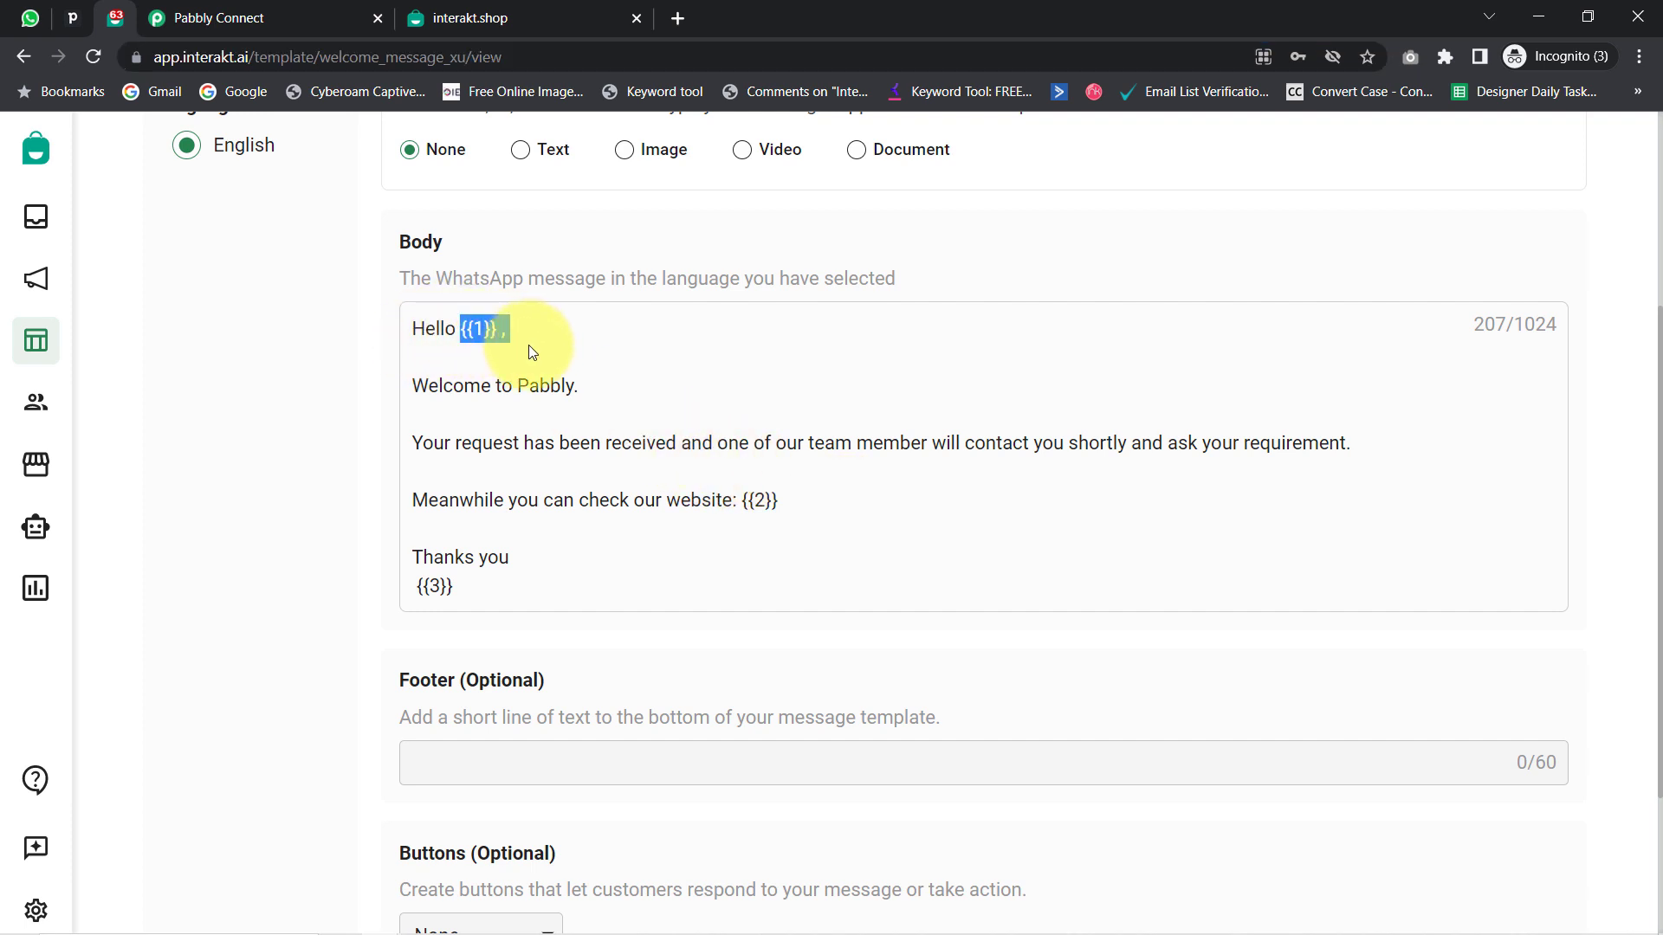
pyautogui.click(429, 328)
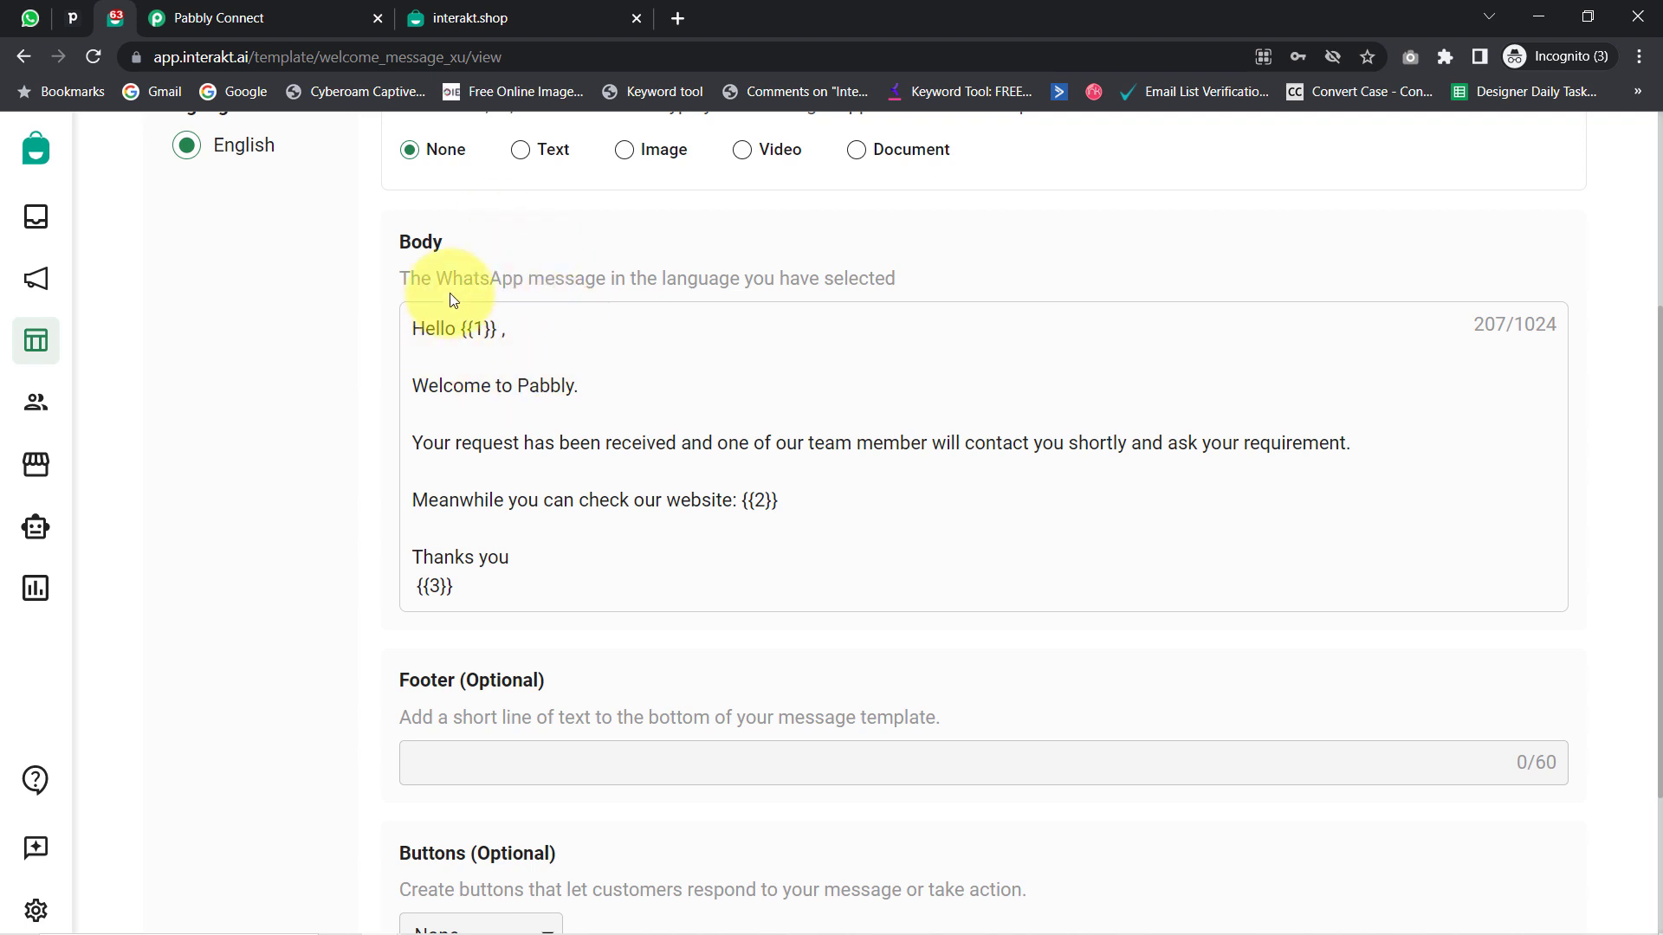
pyautogui.moveTo(447, 387); pyautogui.dragTo(656, 382)
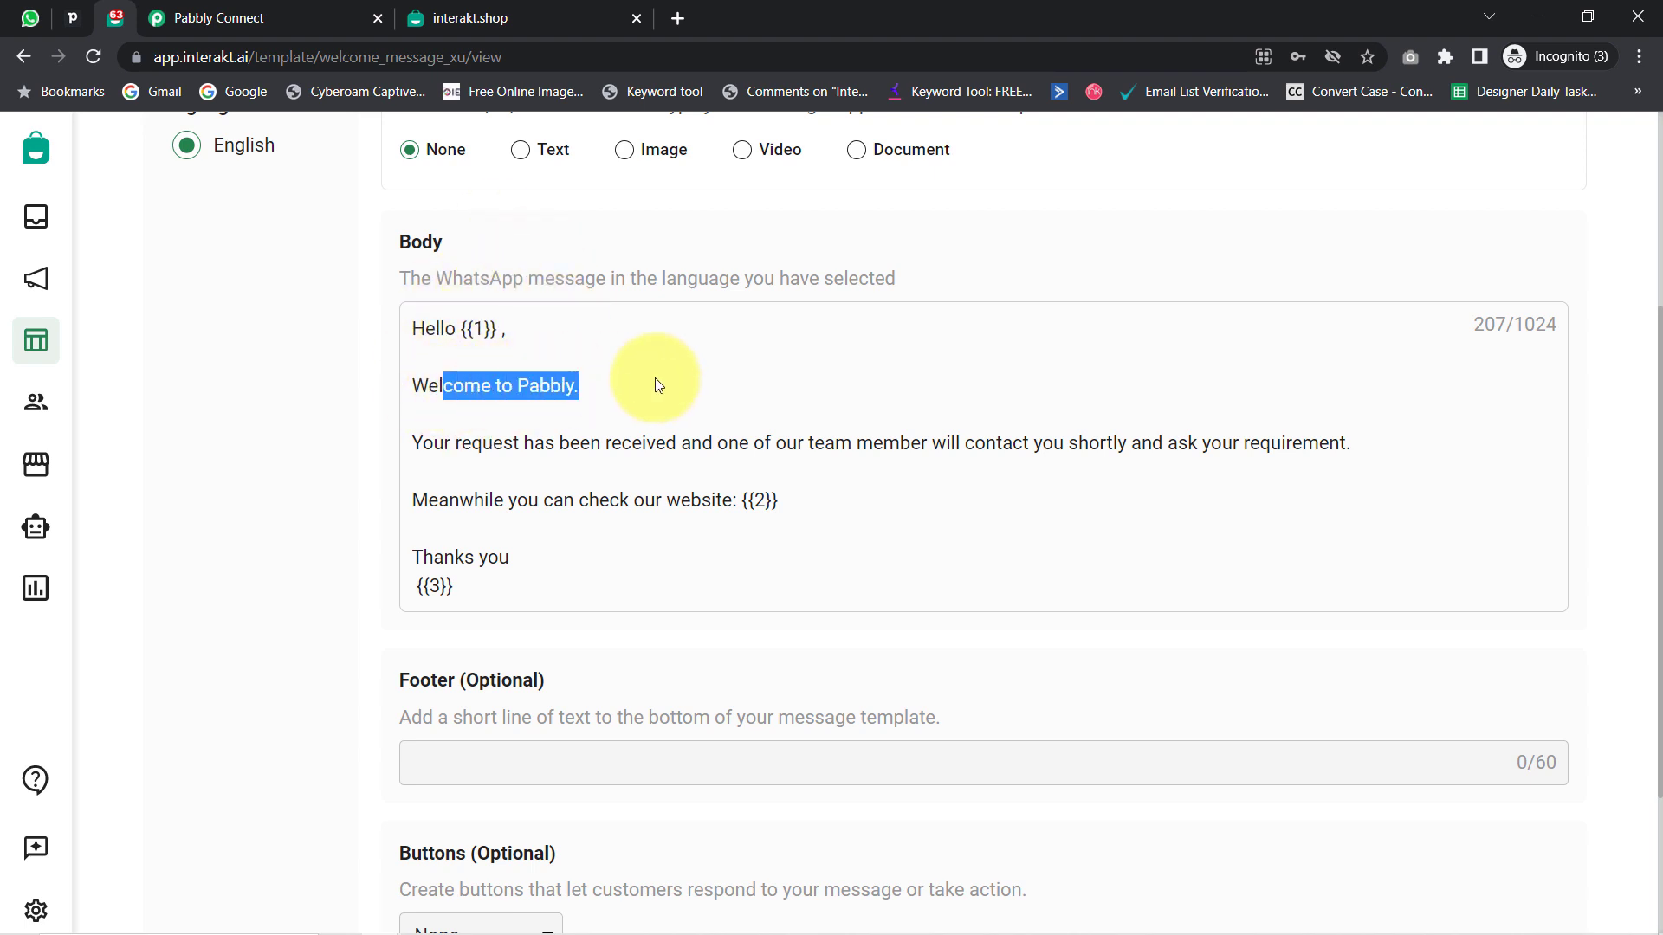
pyautogui.moveTo(482, 442); pyautogui.dragTo(1152, 443)
pyautogui.moveTo(1152, 443); pyautogui.dragTo(1338, 443)
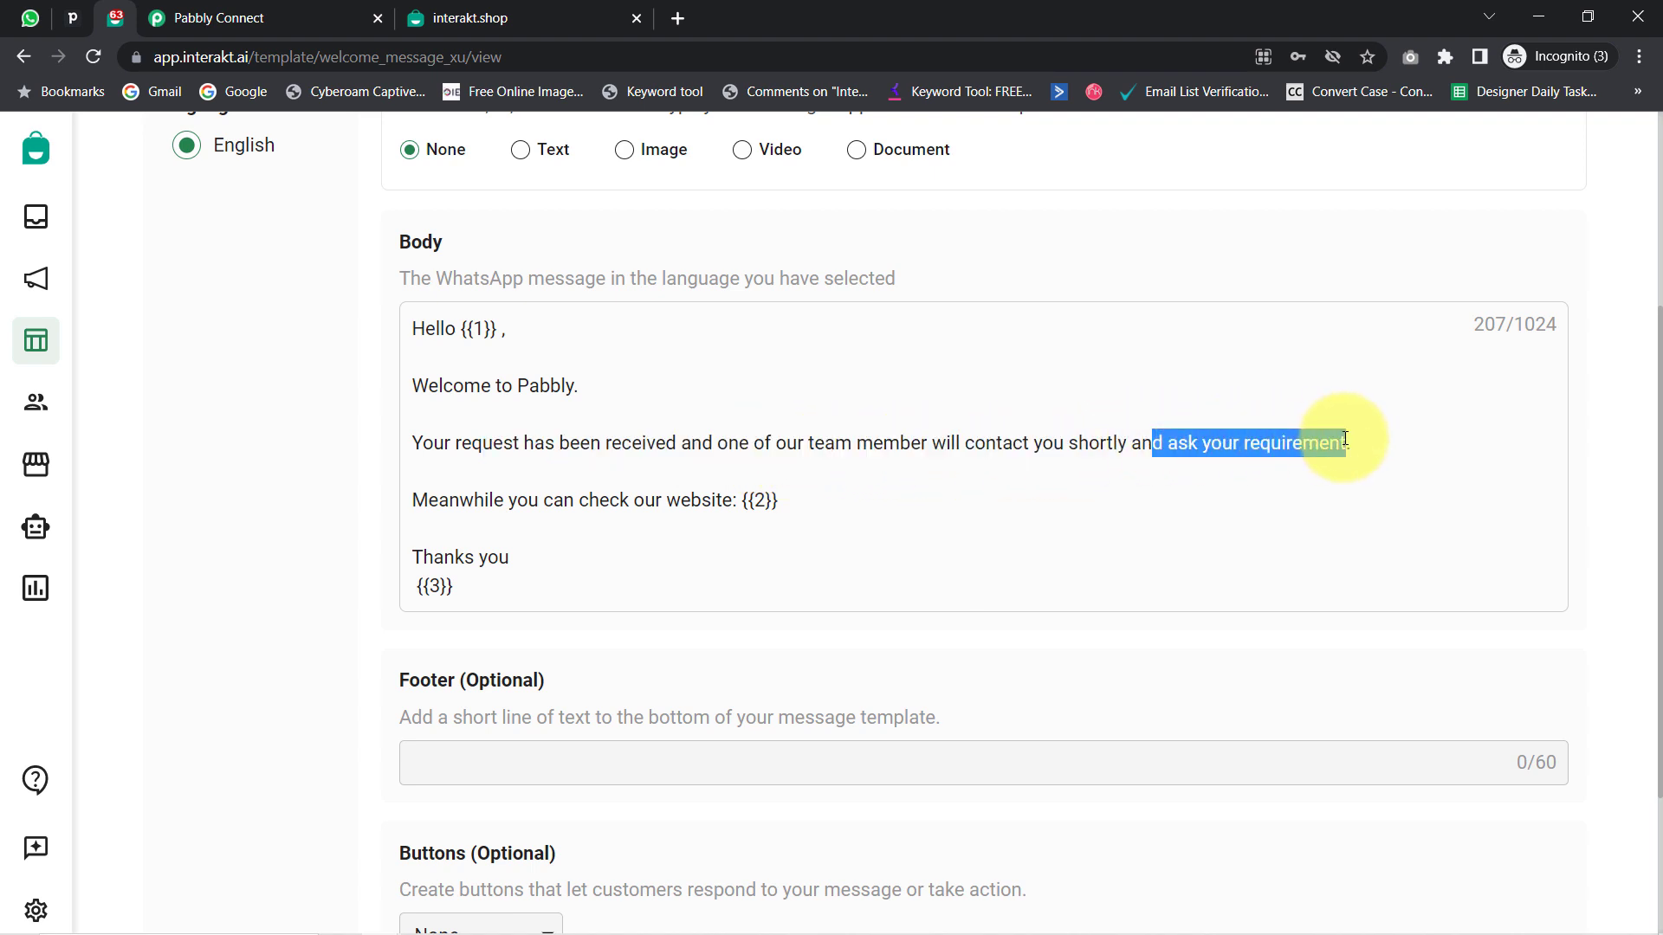
pyautogui.click(441, 508)
pyautogui.moveTo(441, 509); pyautogui.dragTo(748, 501)
pyautogui.moveTo(419, 568)
pyautogui.mouseDown()
pyautogui.moveTo(494, 576)
pyautogui.moveTo(424, 582)
pyautogui.mouseUp()
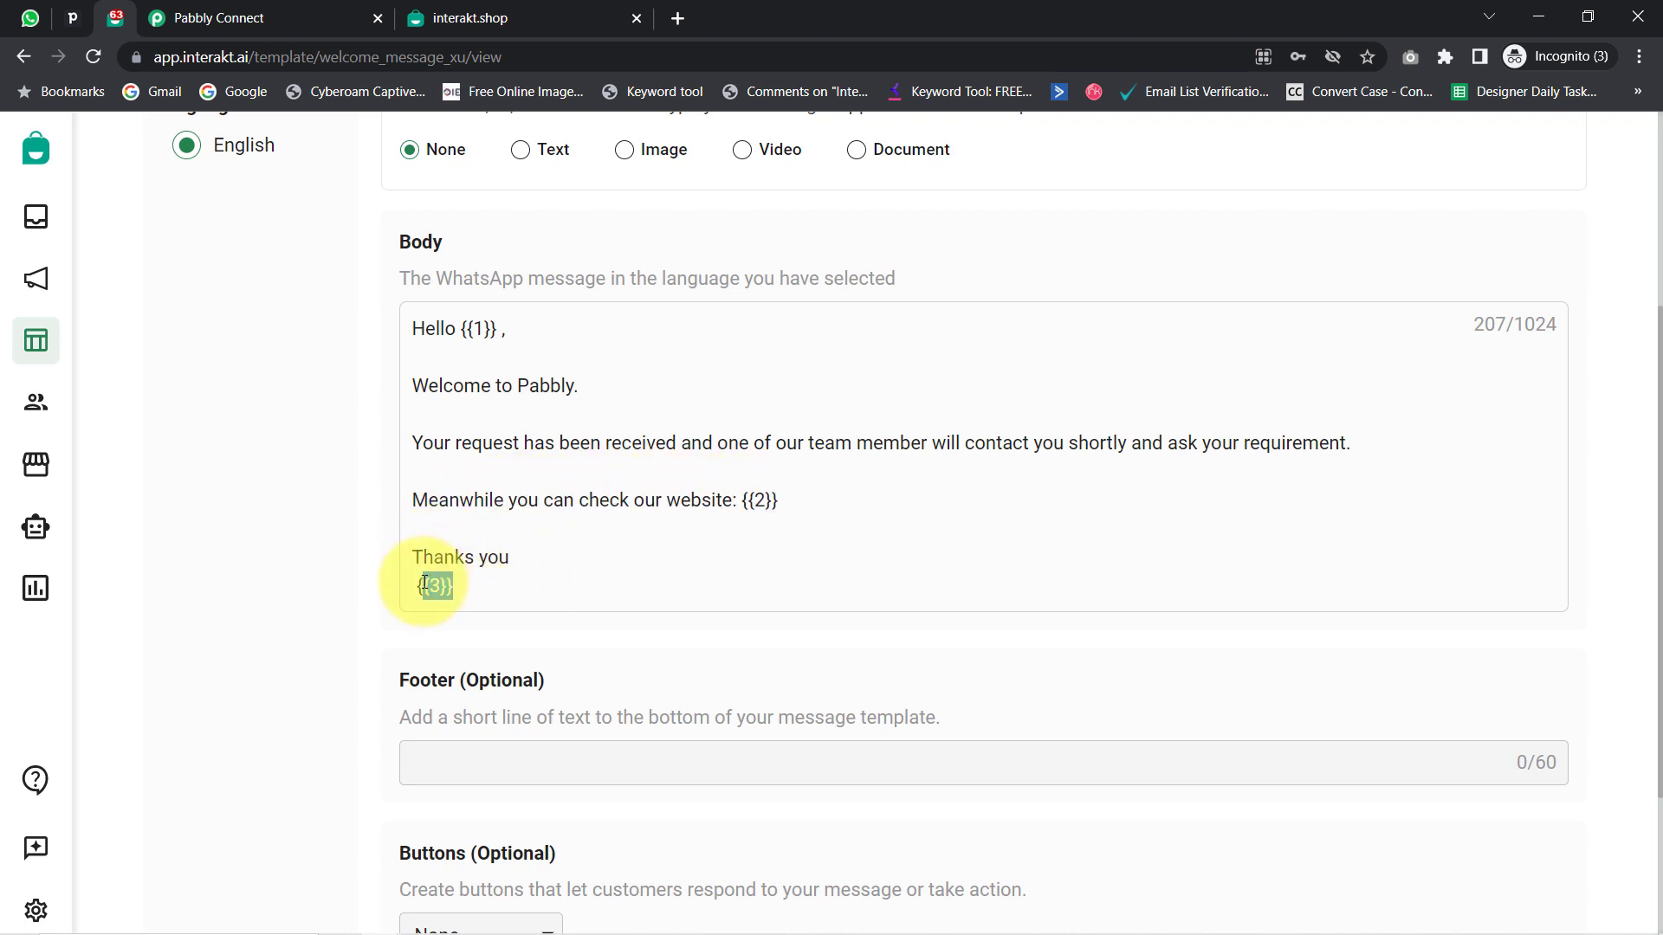
# - Check the optional Footer and Buttons sections of the template
pyautogui.scroll(-1, 559, 472)
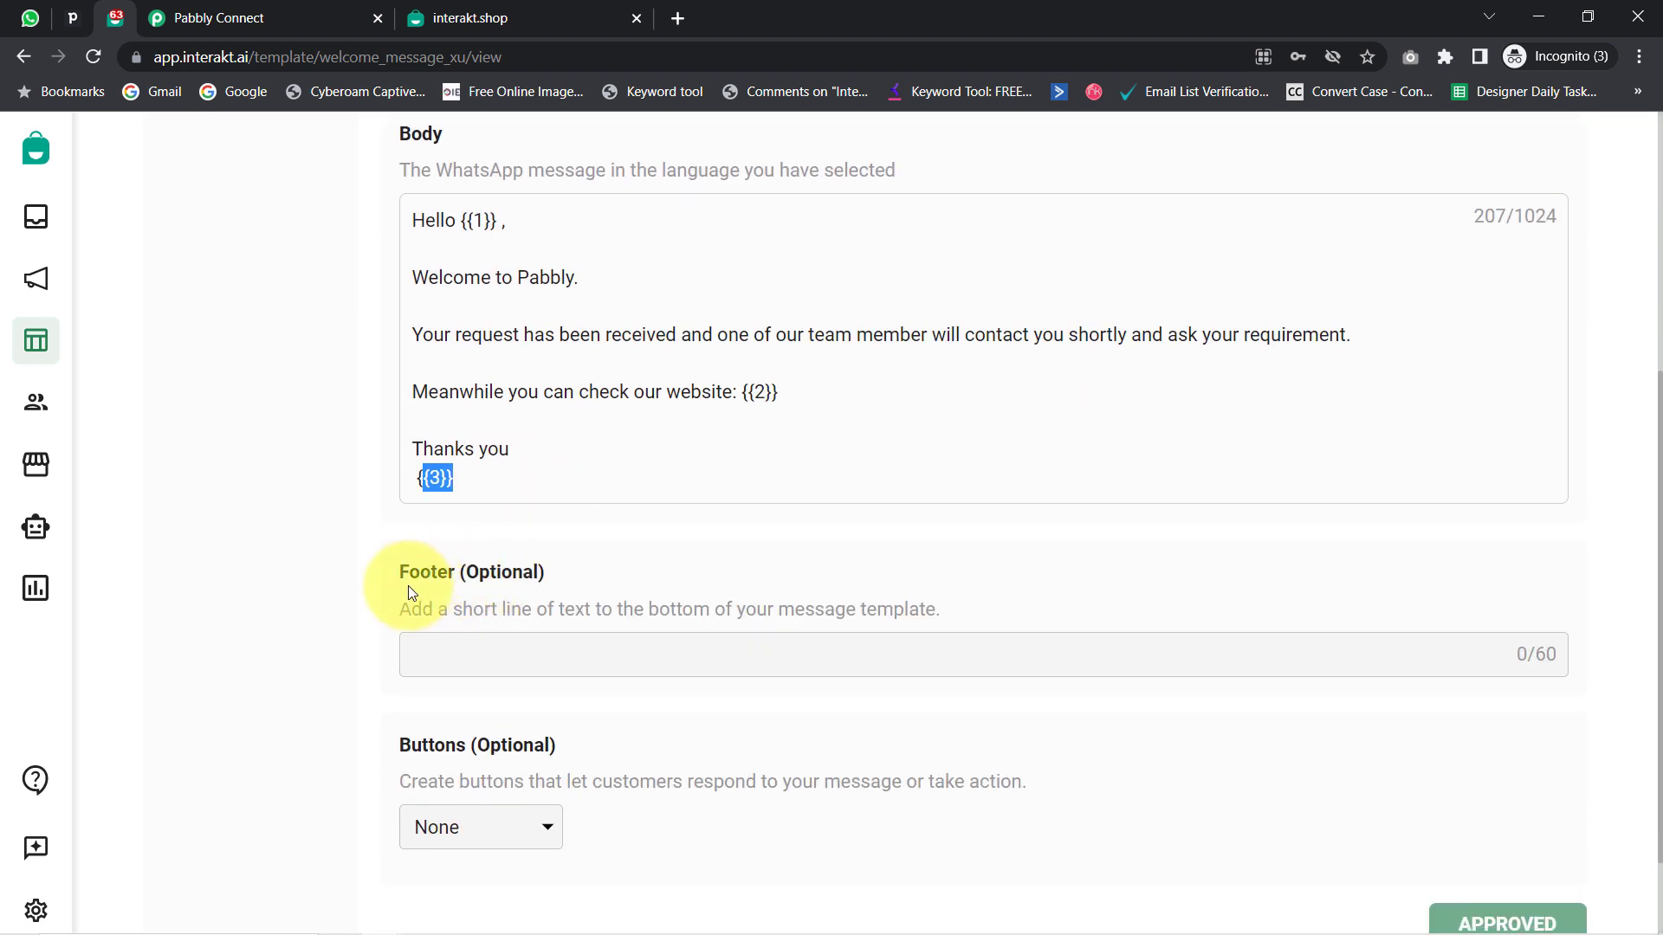
pyautogui.moveTo(401, 575); pyautogui.dragTo(512, 573)
pyautogui.moveTo(400, 746); pyautogui.dragTo(490, 746)
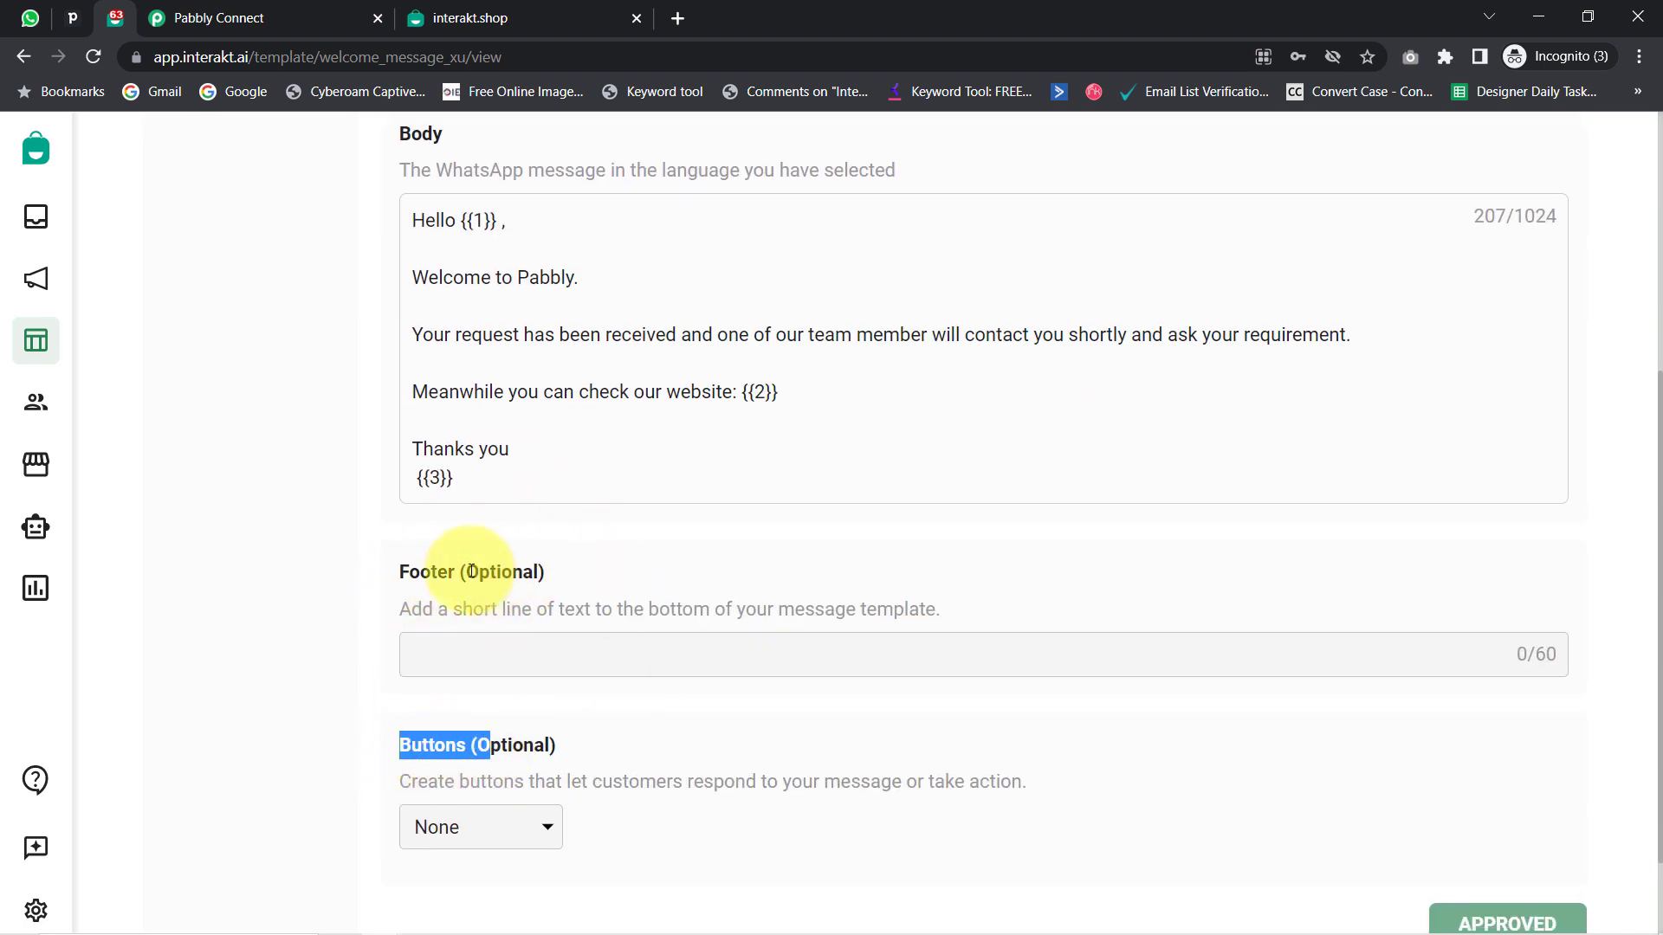
pyautogui.moveTo(466, 573); pyautogui.dragTo(544, 575)
pyautogui.moveTo(528, 730); pyautogui.dragTo(544, 745)
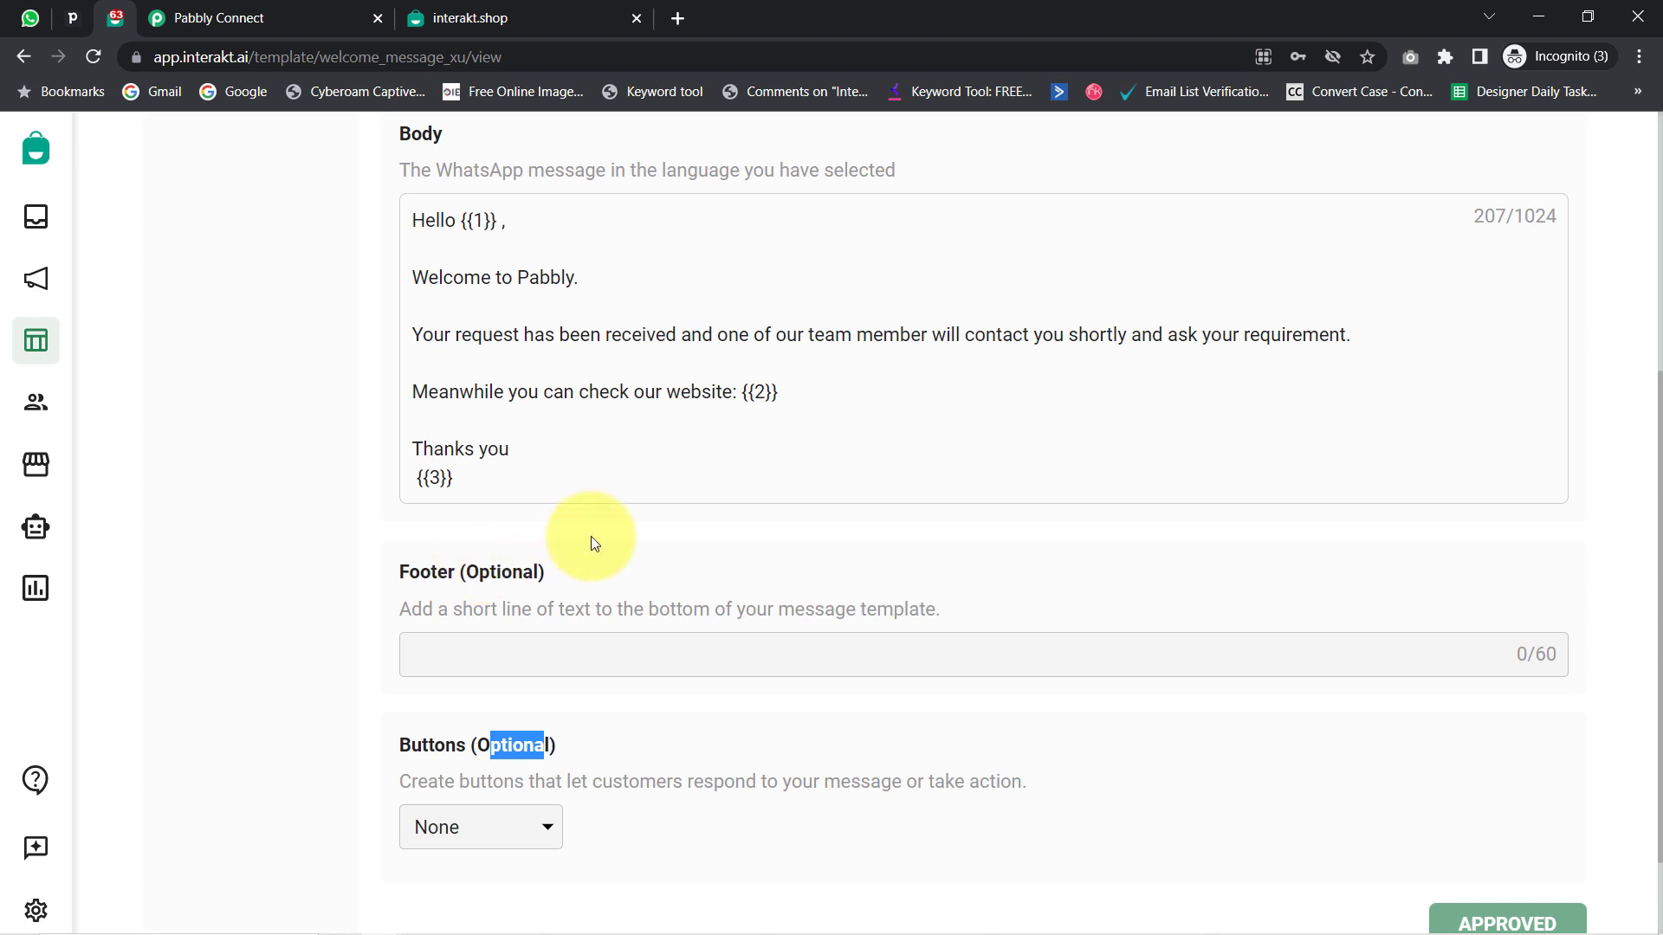
pyautogui.scroll(-1, 839, 597)
pyautogui.scroll(6, 842, 599)
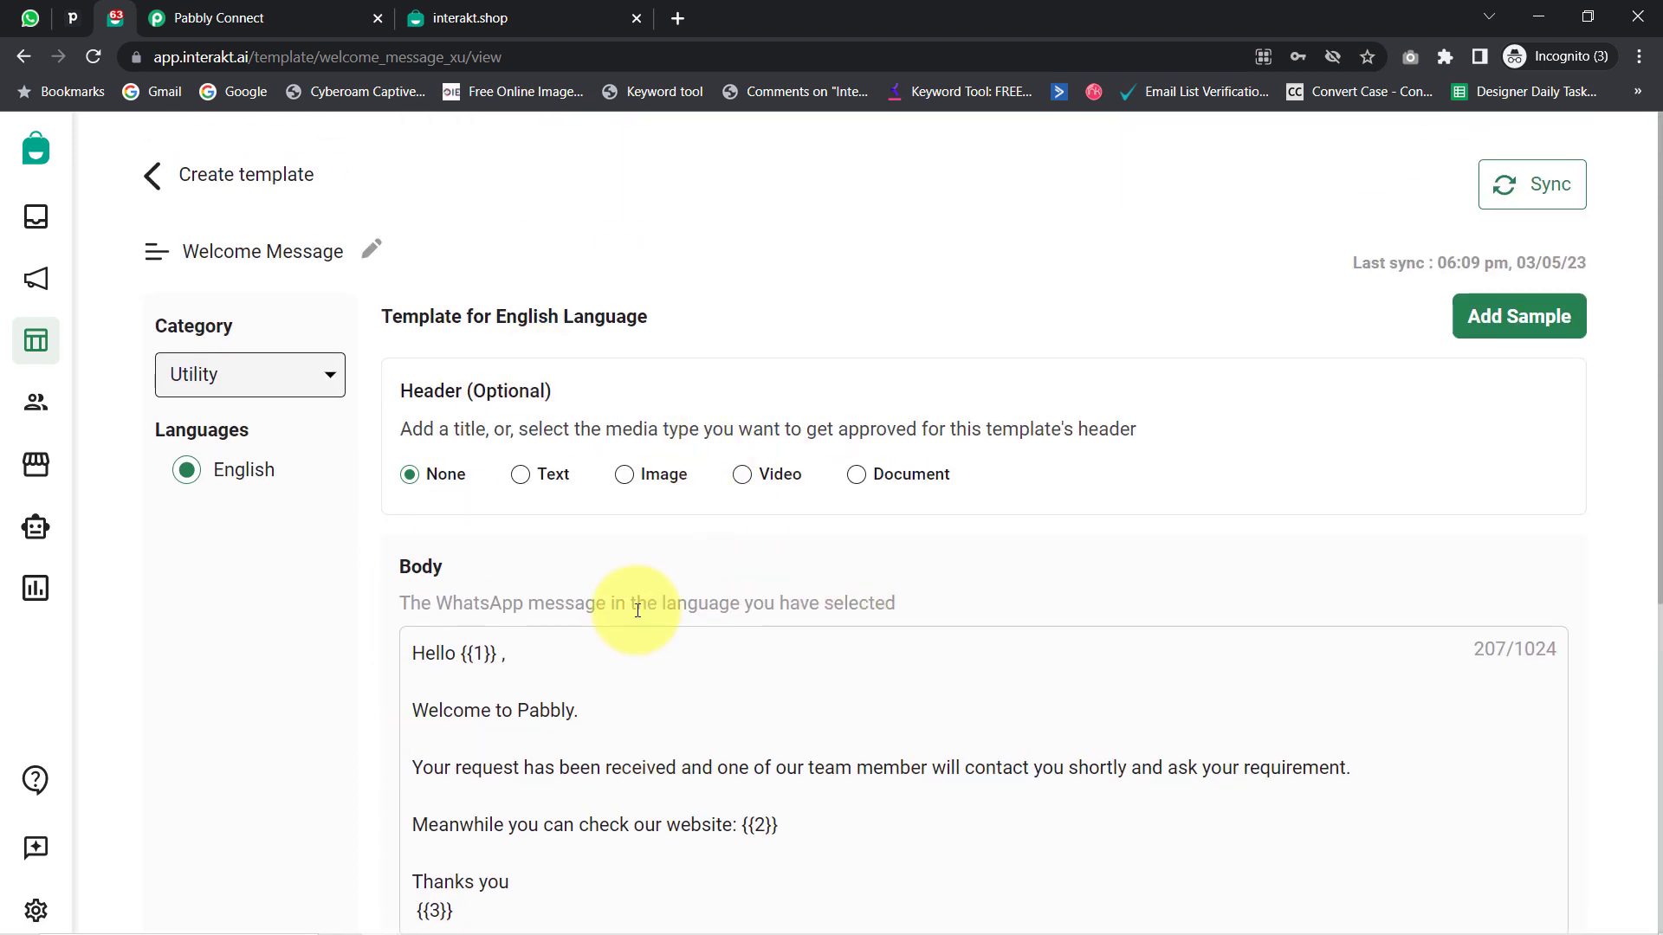
pyautogui.scroll(-1, 1054, 788)
pyautogui.scroll(-6, 1054, 788)
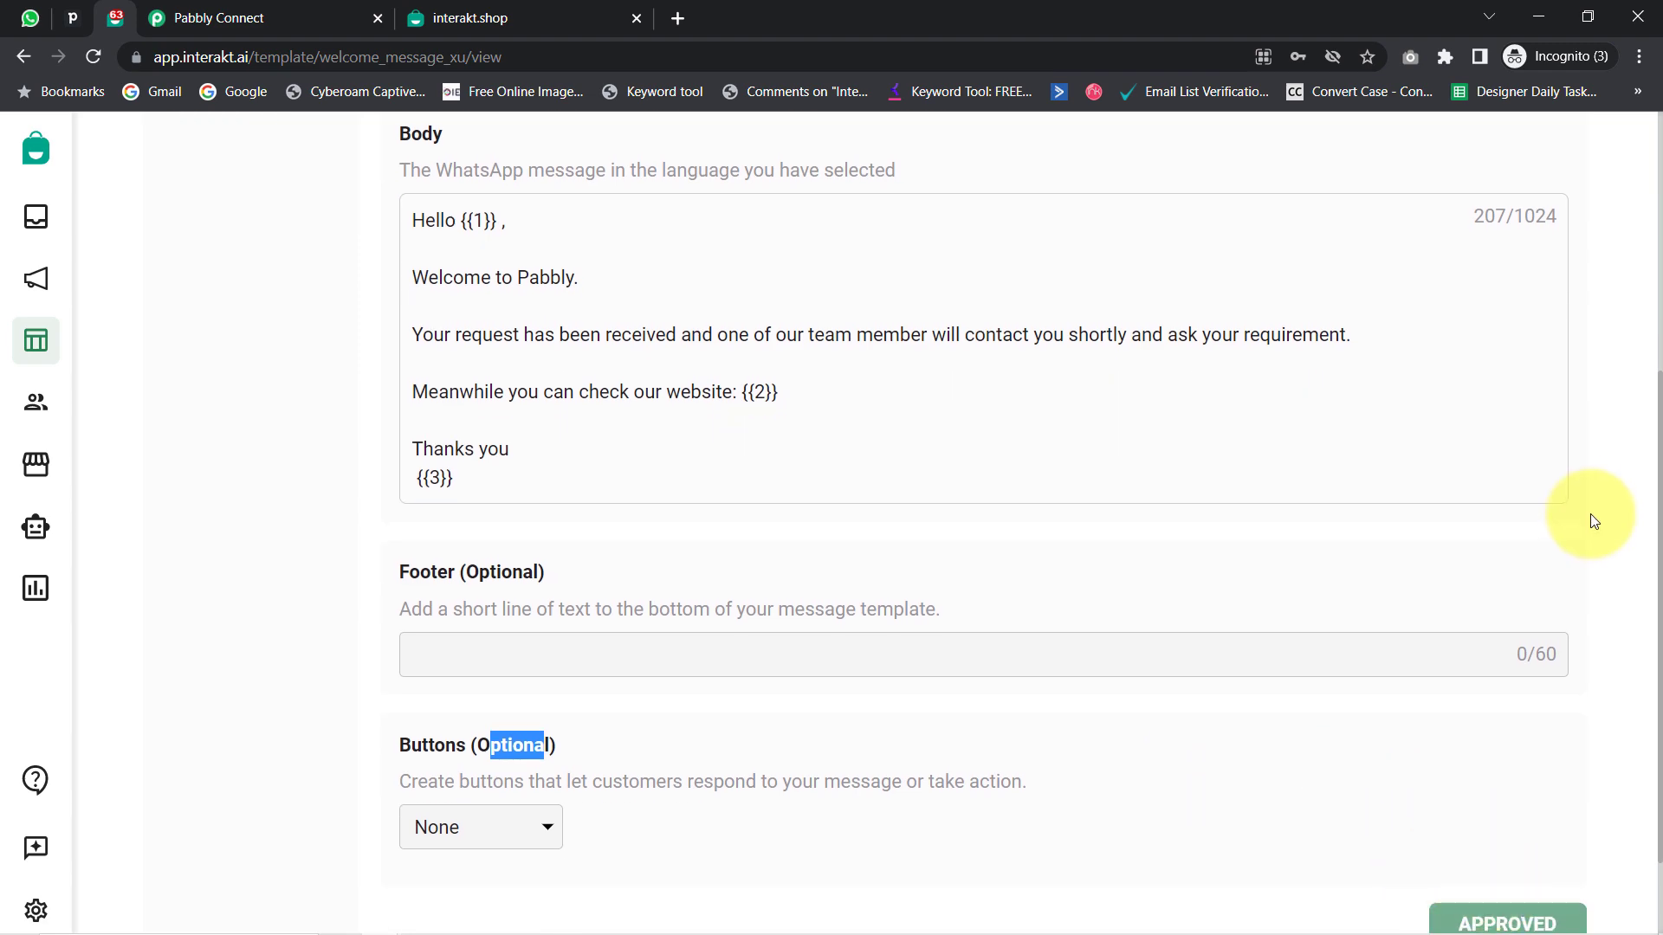
# - Open the template's sample content, compare the sample values with the body variables, and close it
pyautogui.scroll(6, 1588, 519)
pyautogui.click(1524, 314)
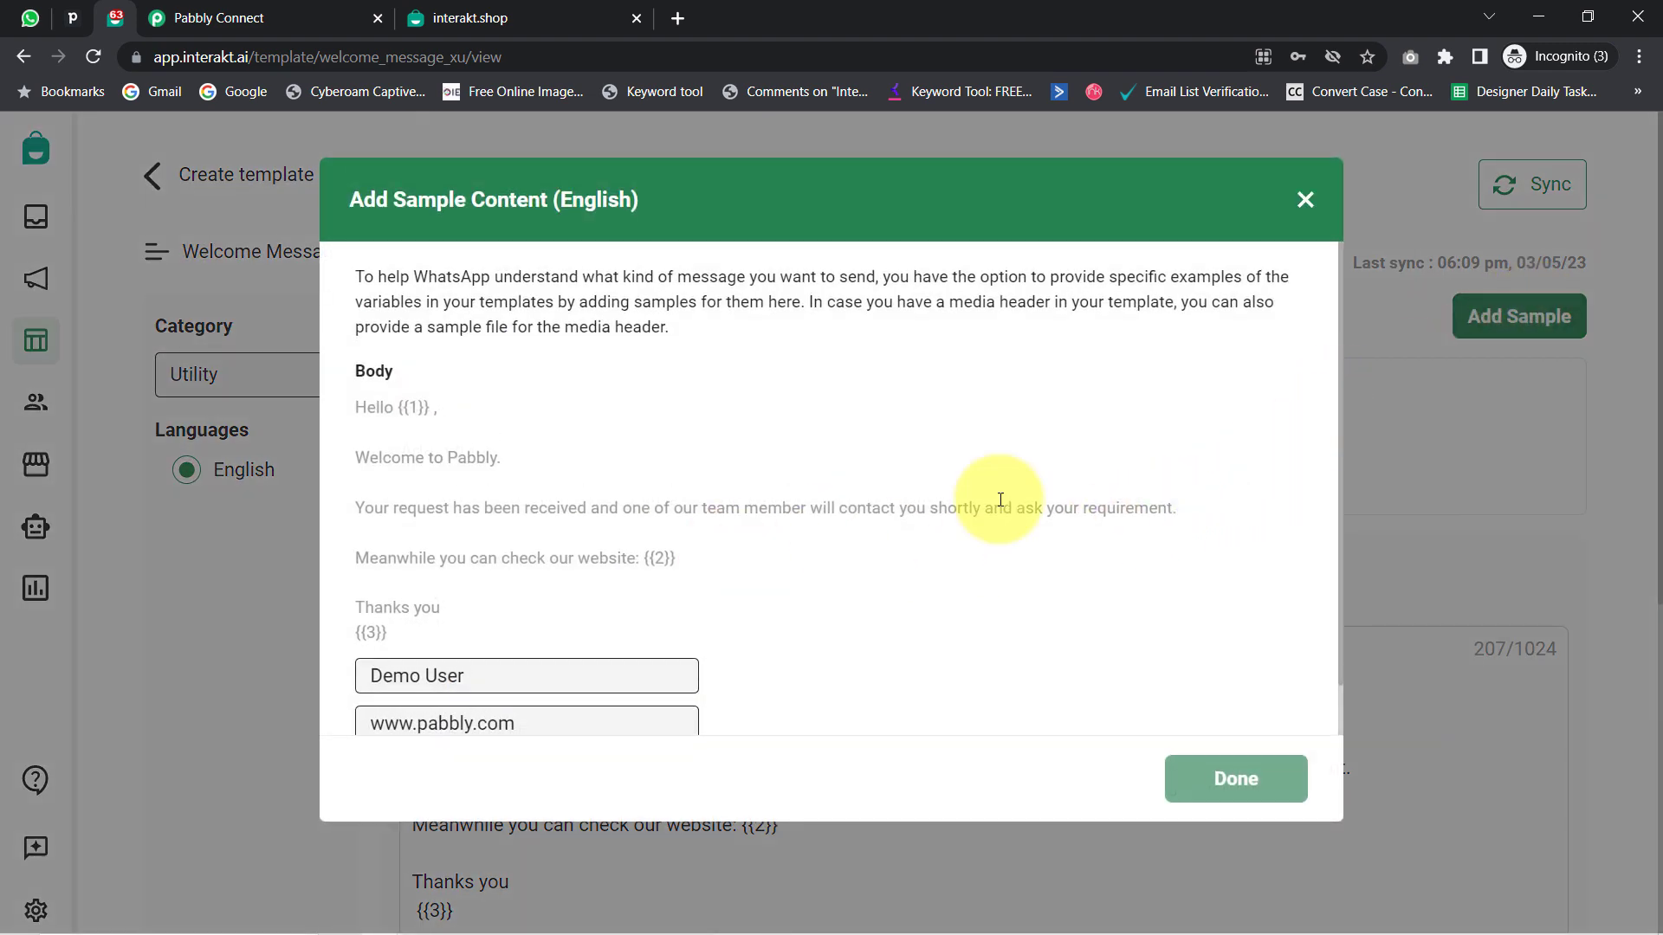
pyautogui.scroll(-1, 944, 567)
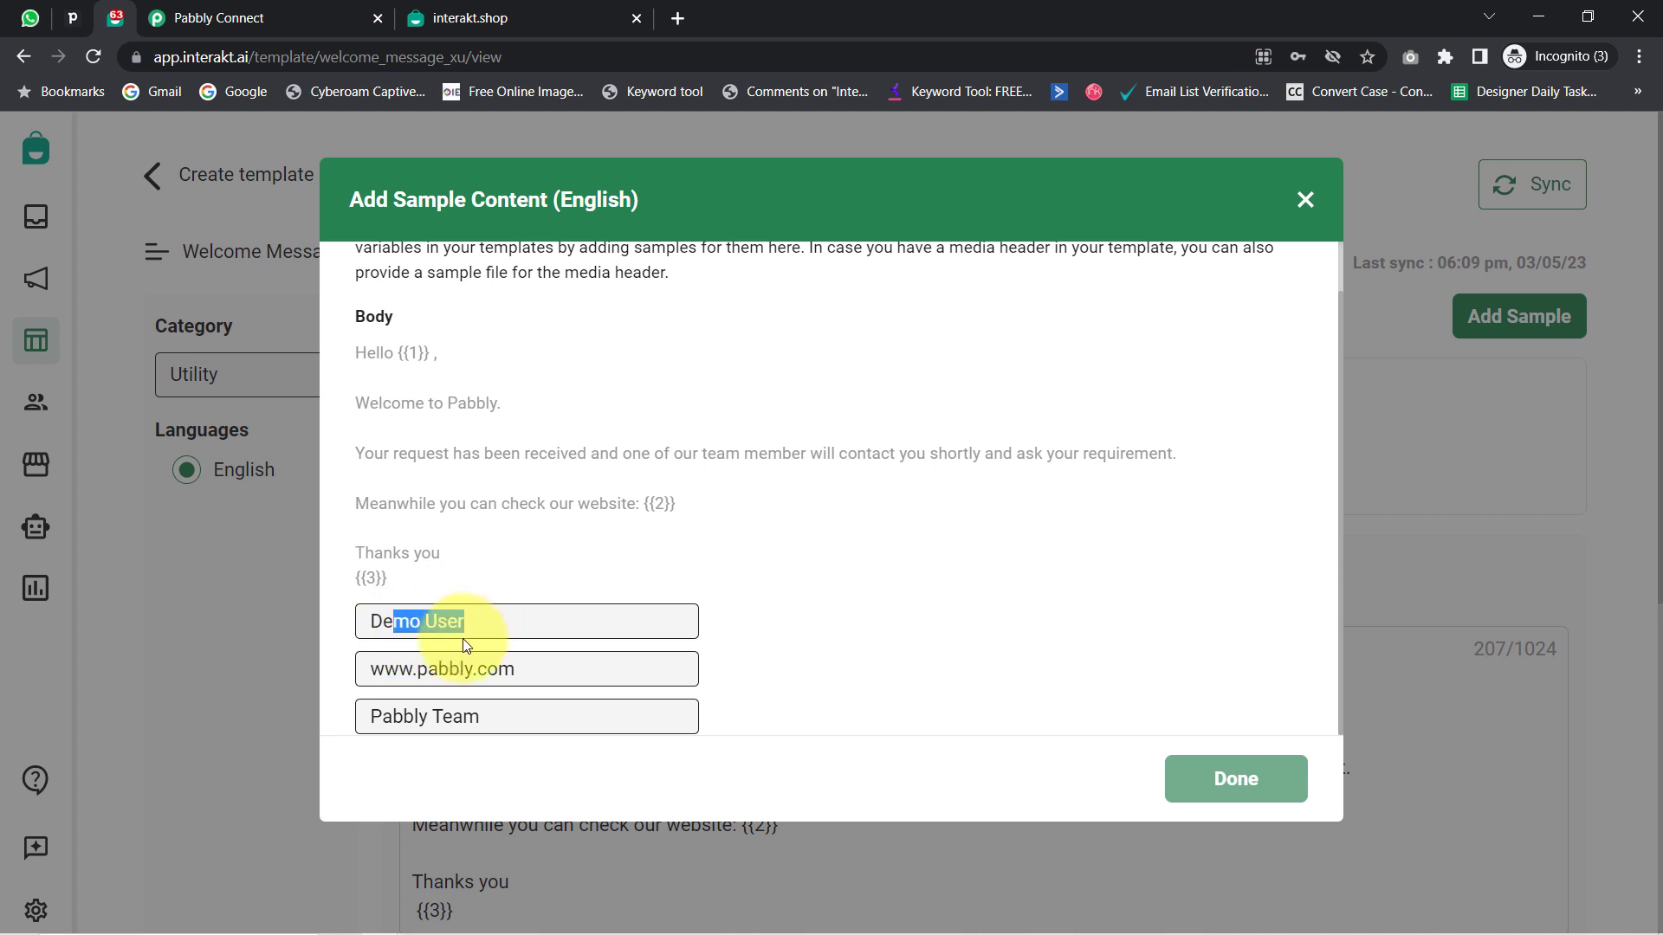
pyautogui.moveTo(397, 675); pyautogui.dragTo(487, 678)
pyautogui.doubleClick(460, 717)
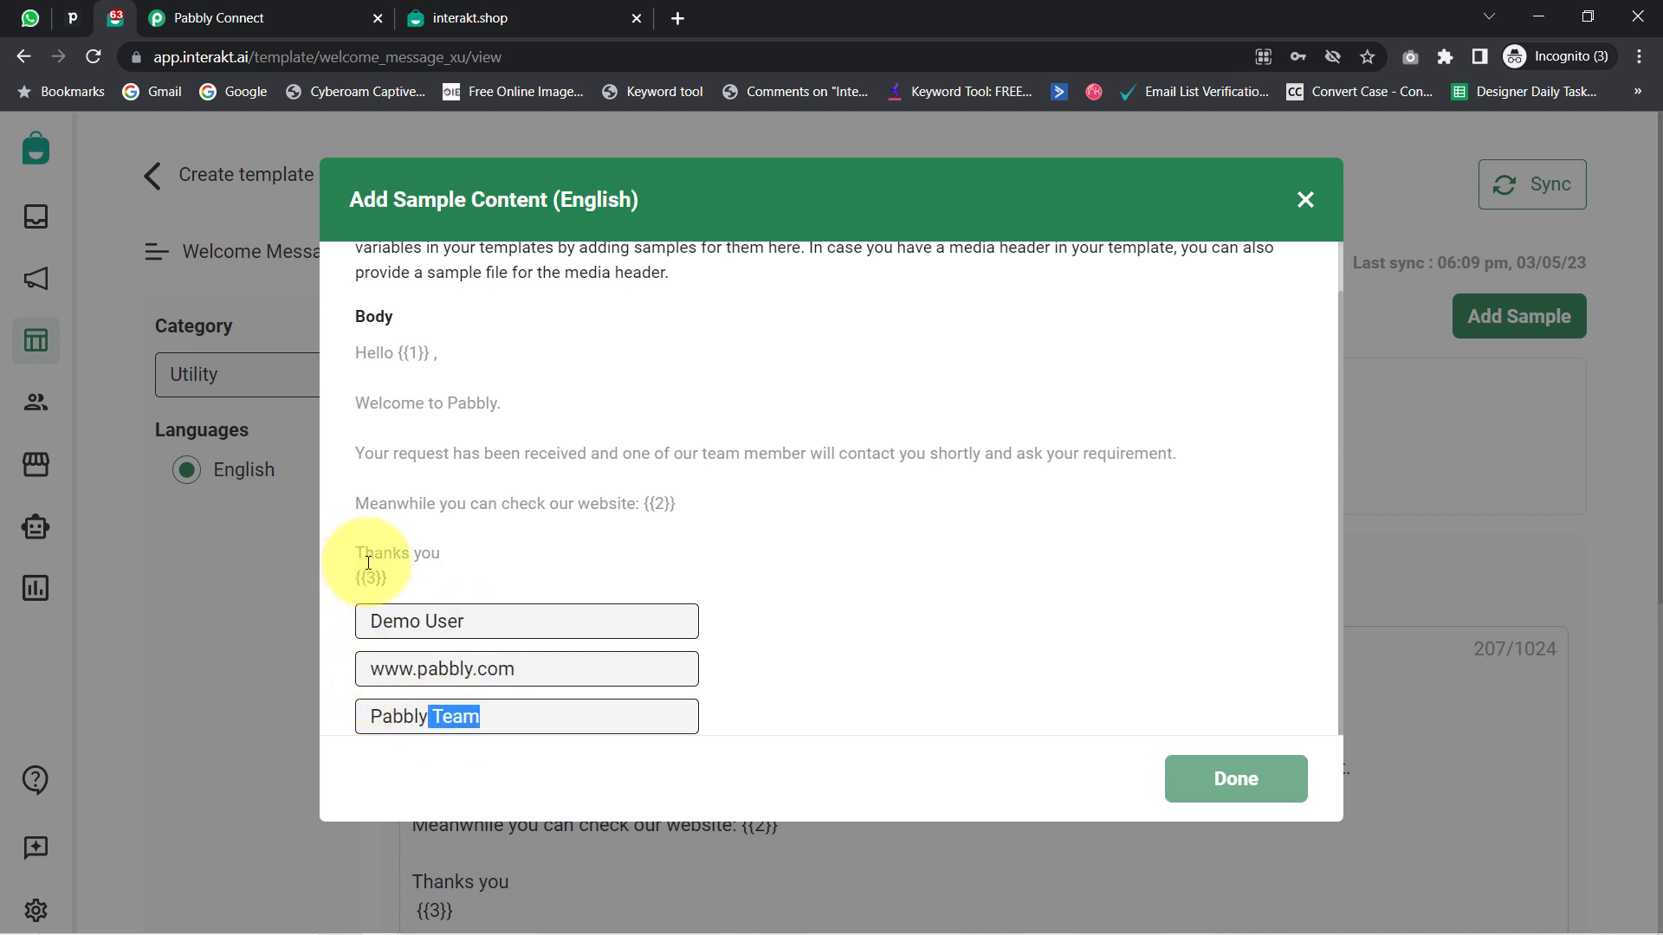
pyautogui.moveTo(390, 578); pyautogui.dragTo(320, 582)
pyautogui.moveTo(740, 497); pyautogui.dragTo(609, 494)
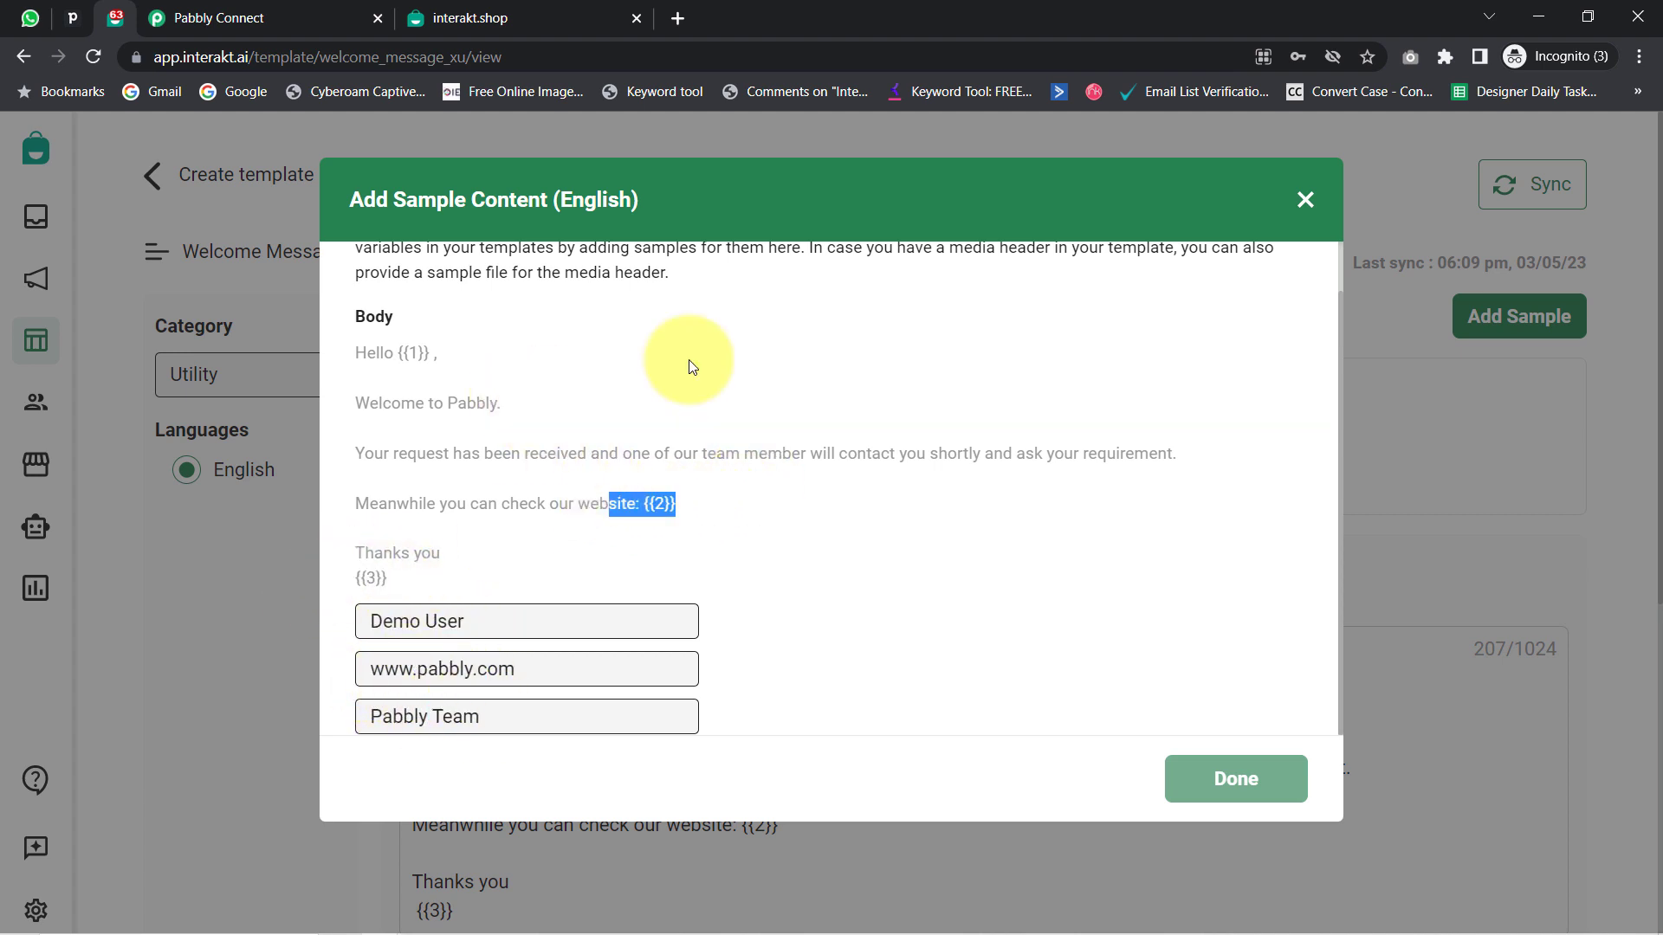
pyautogui.click(1303, 201)
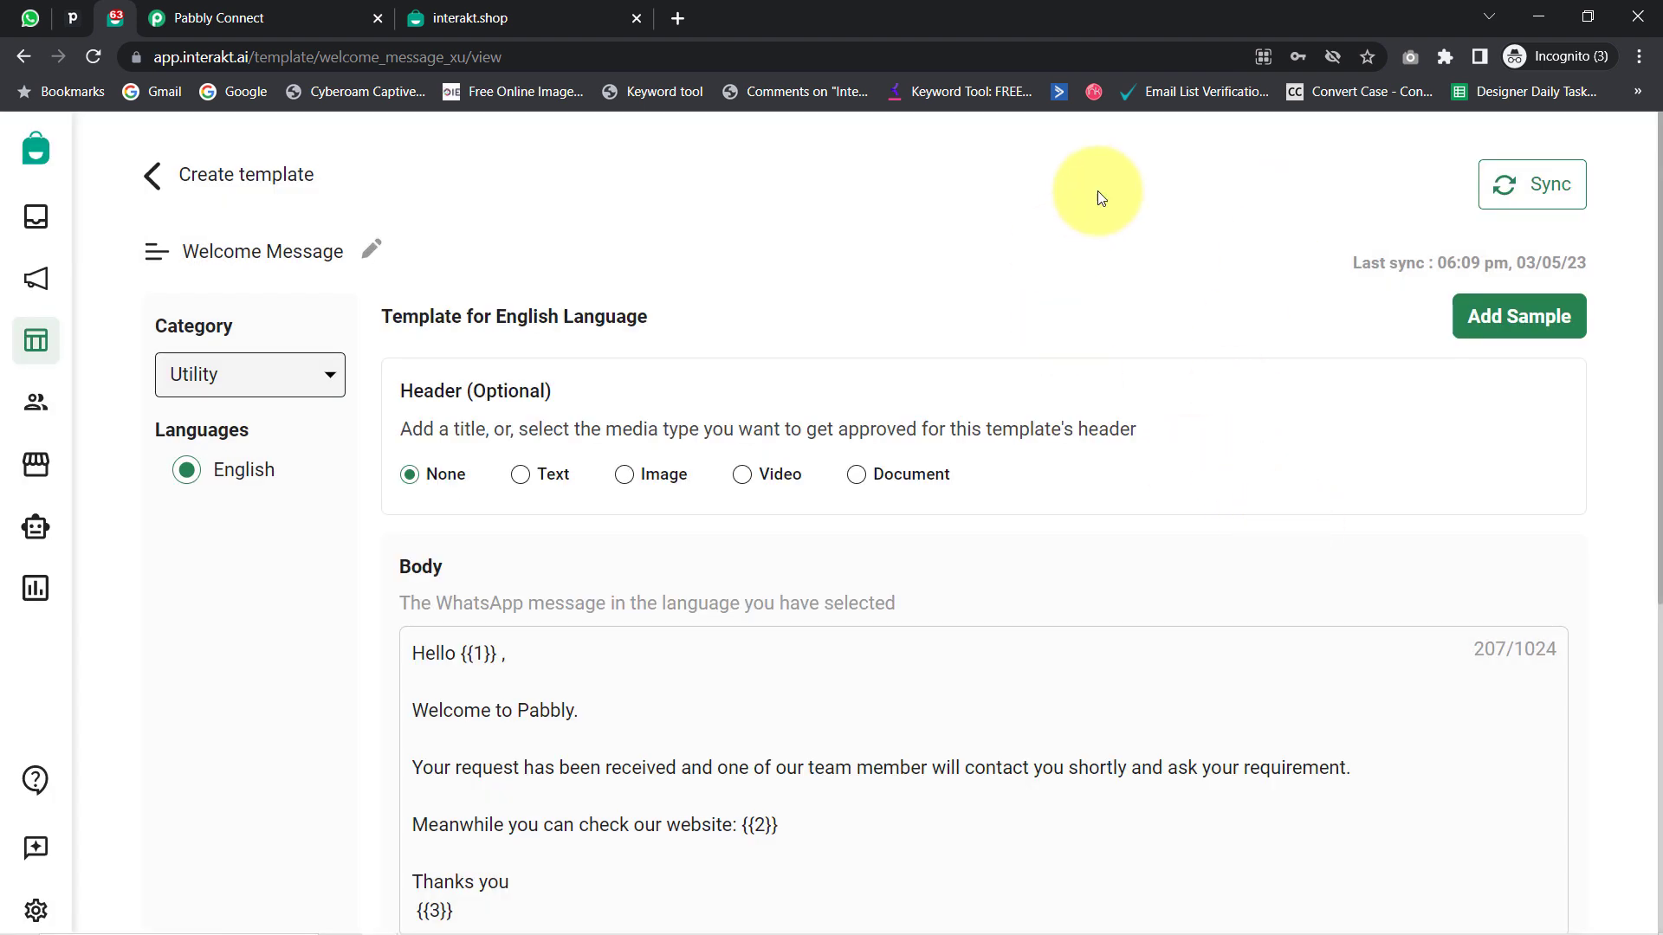
# - Check the approval status at the end of the template, then return to the active WhatsApp templates list
pyautogui.scroll(-5, 954, 576)
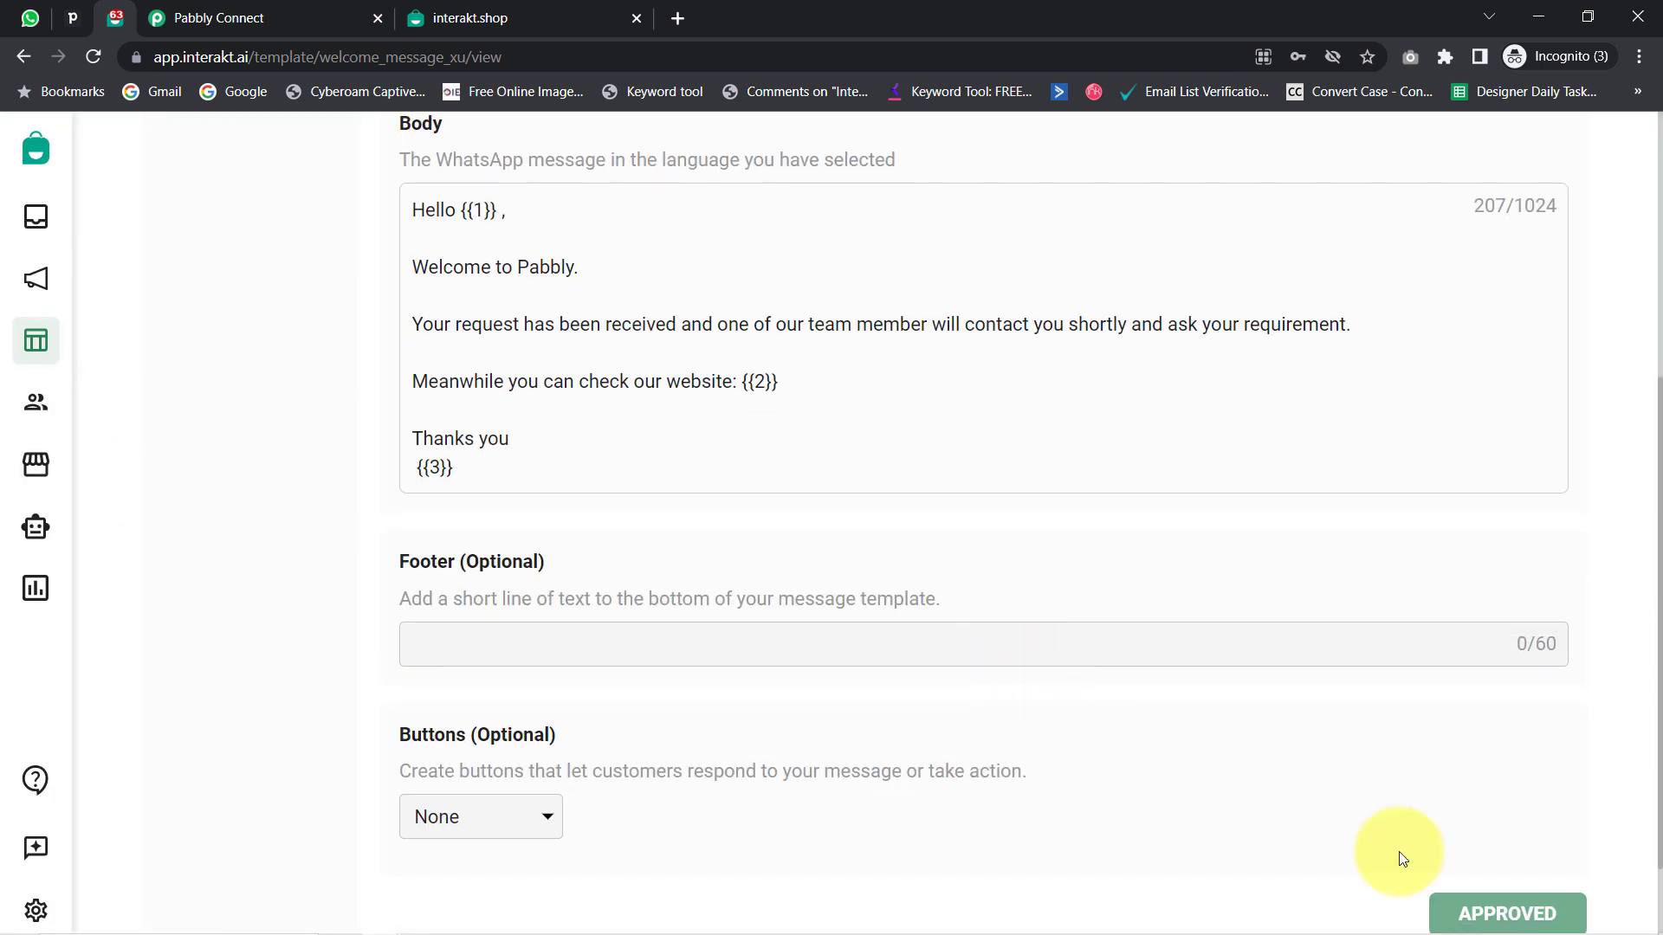
pyautogui.scroll(5, 523, 201)
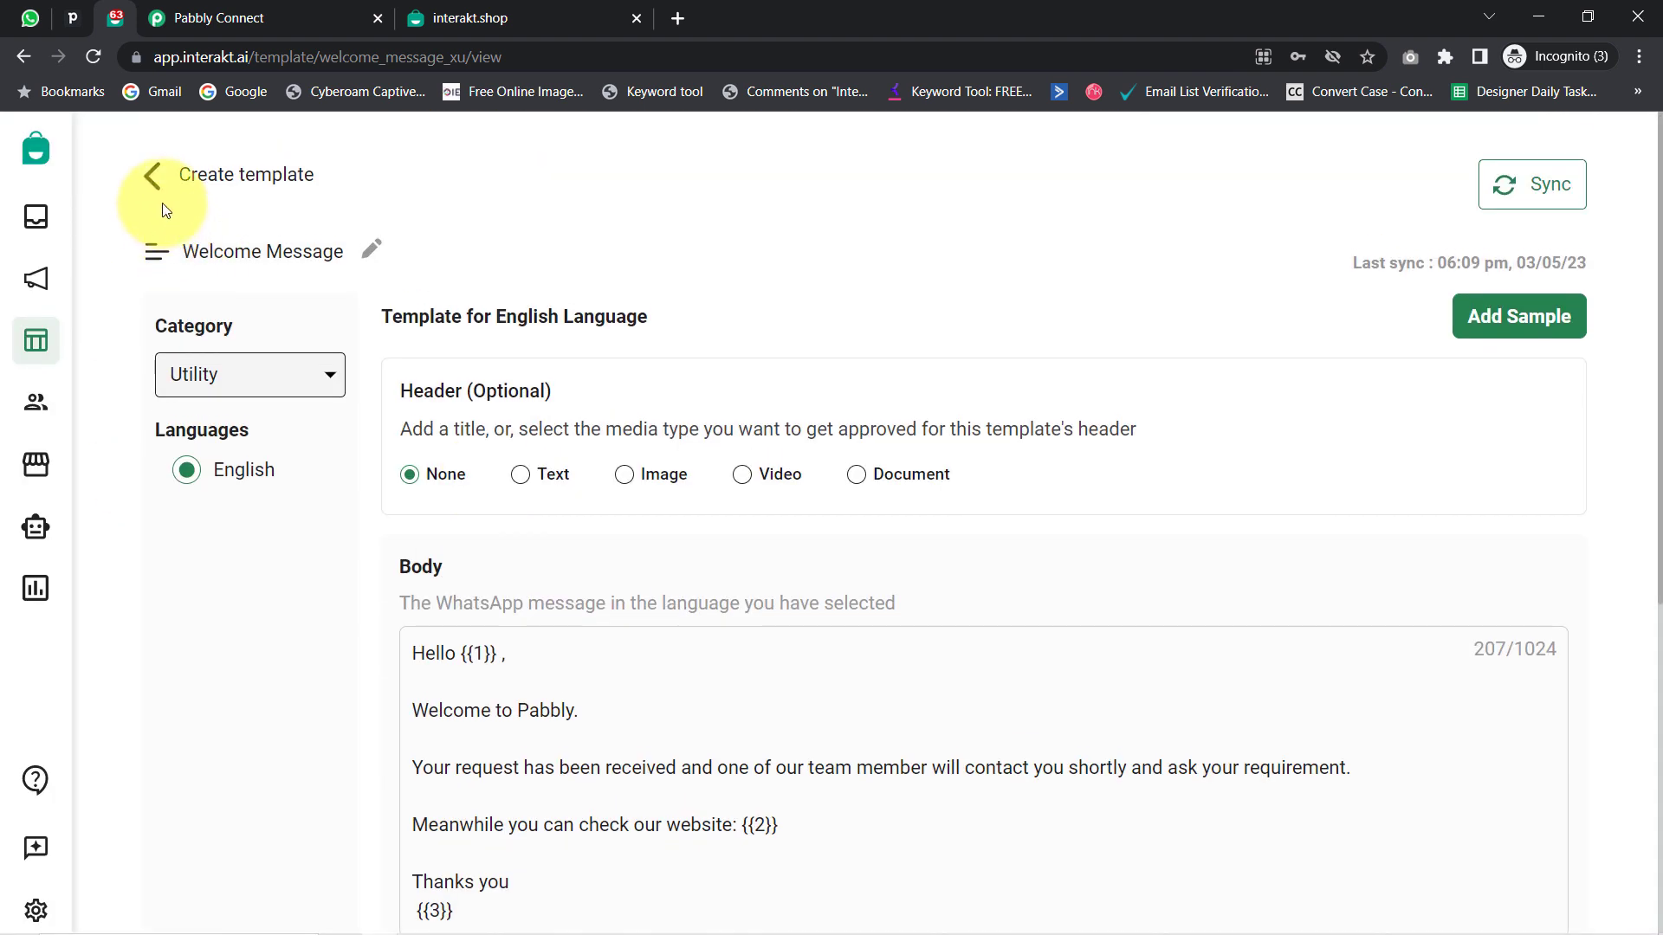
pyautogui.click(150, 181)
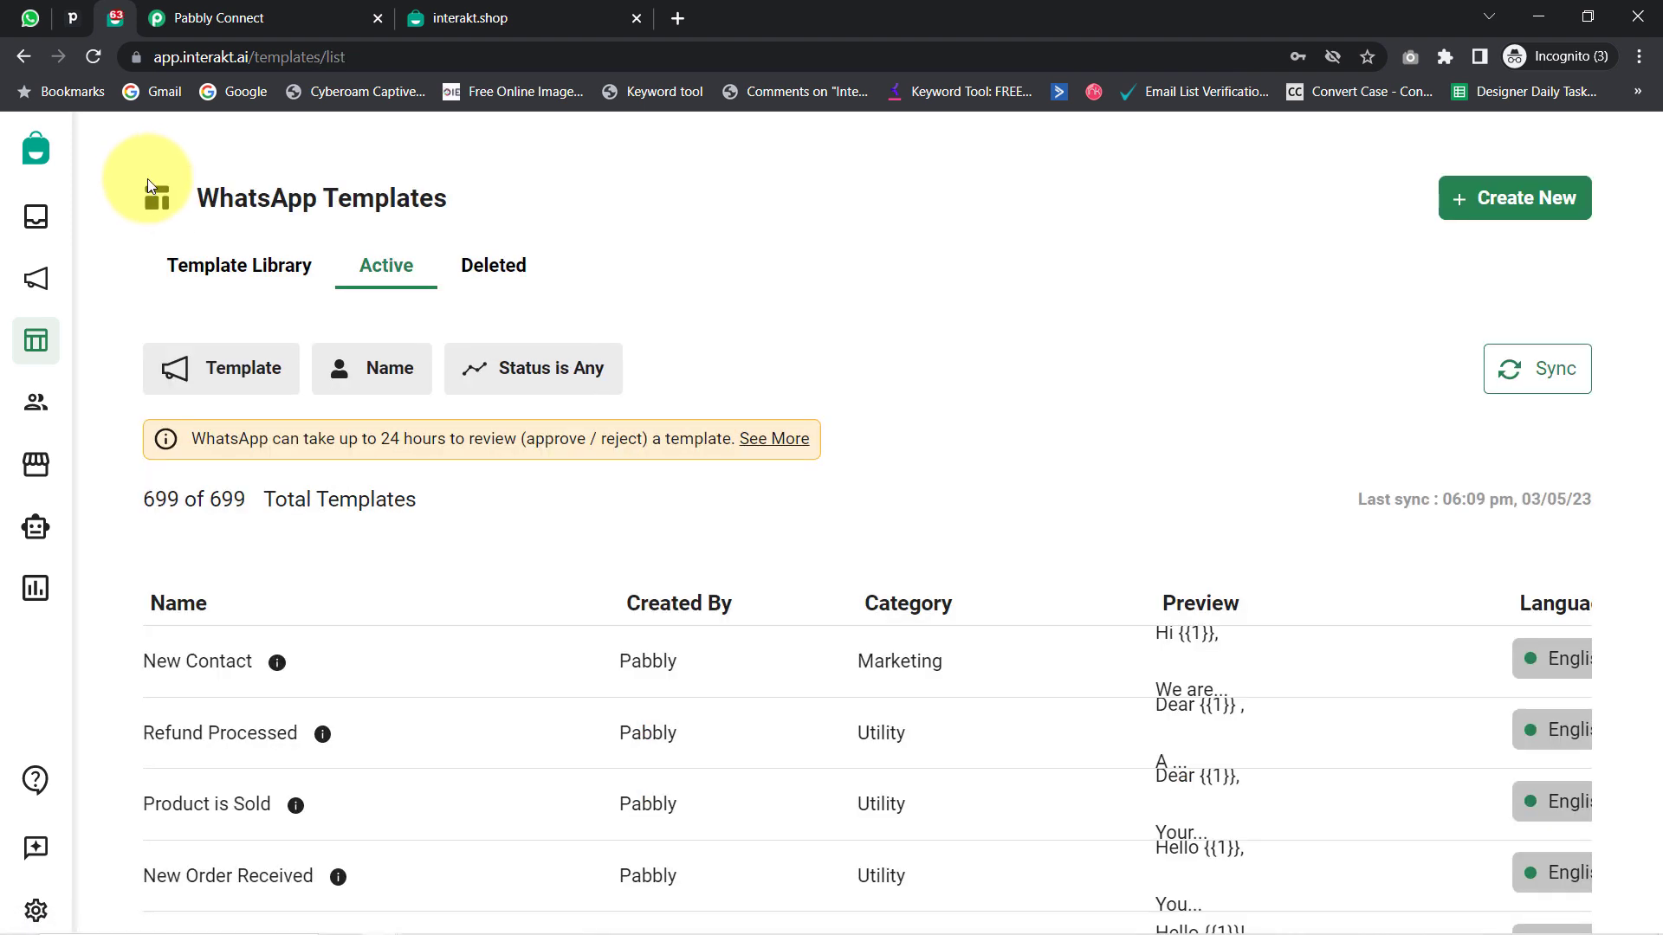
# - Find the Welcome Message template by searching the page for "welcom" and open it
pyautogui.scroll(-2, 387, 517)
pyautogui.scroll(-3, 387, 517)
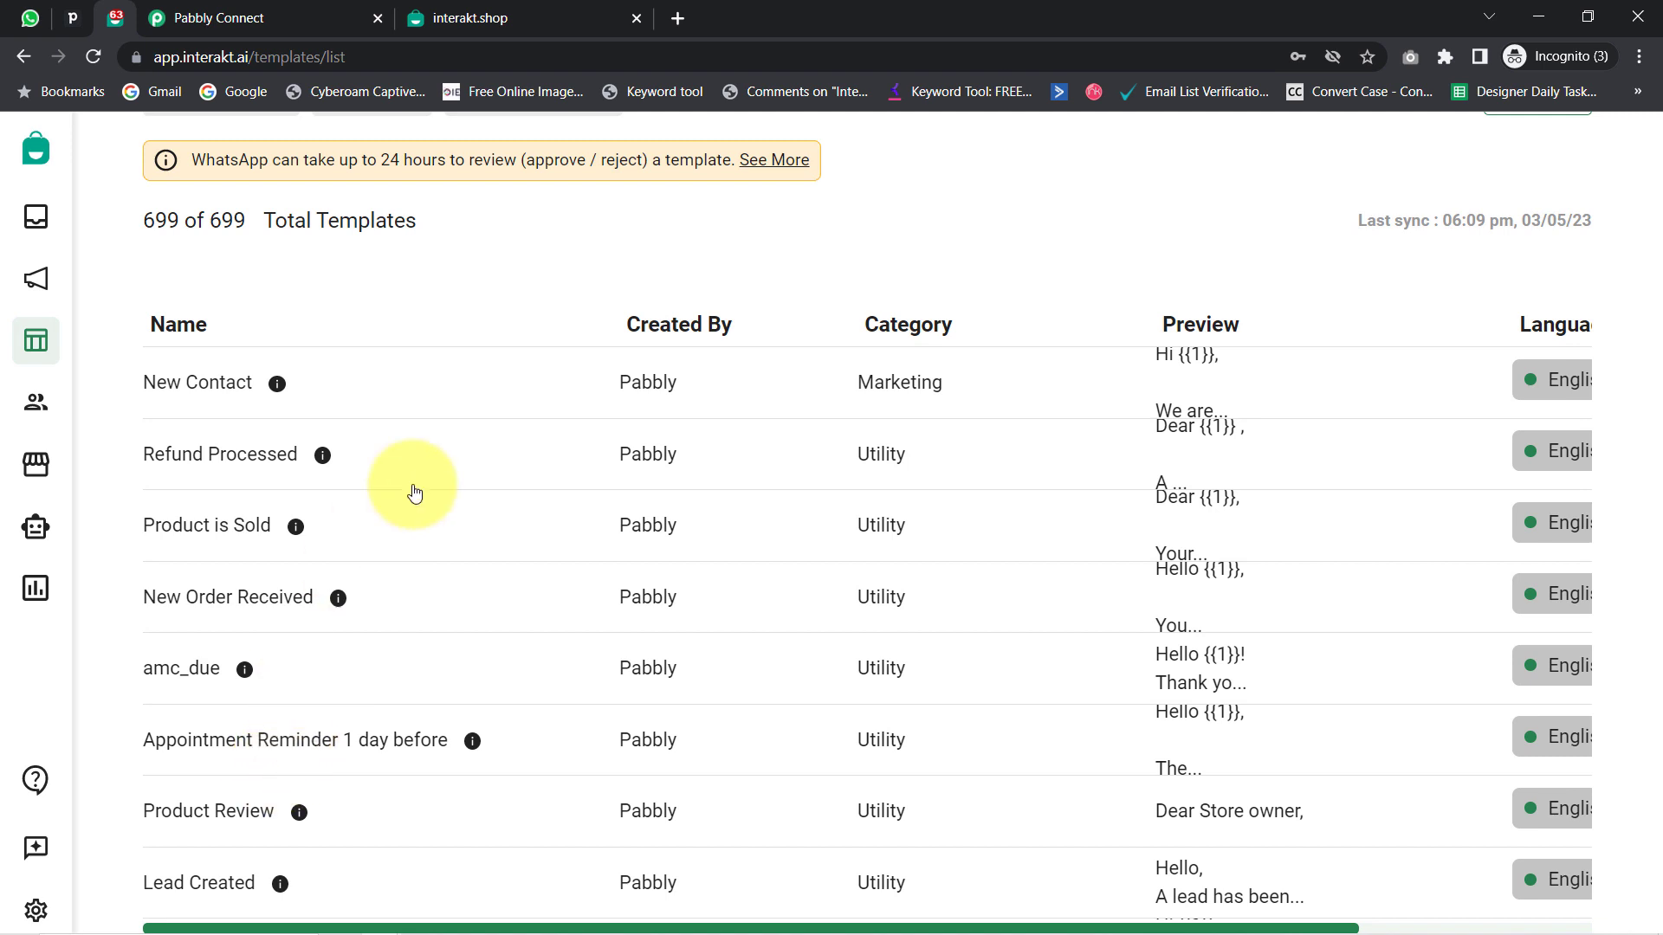
pyautogui.scroll(-8, 527, 455)
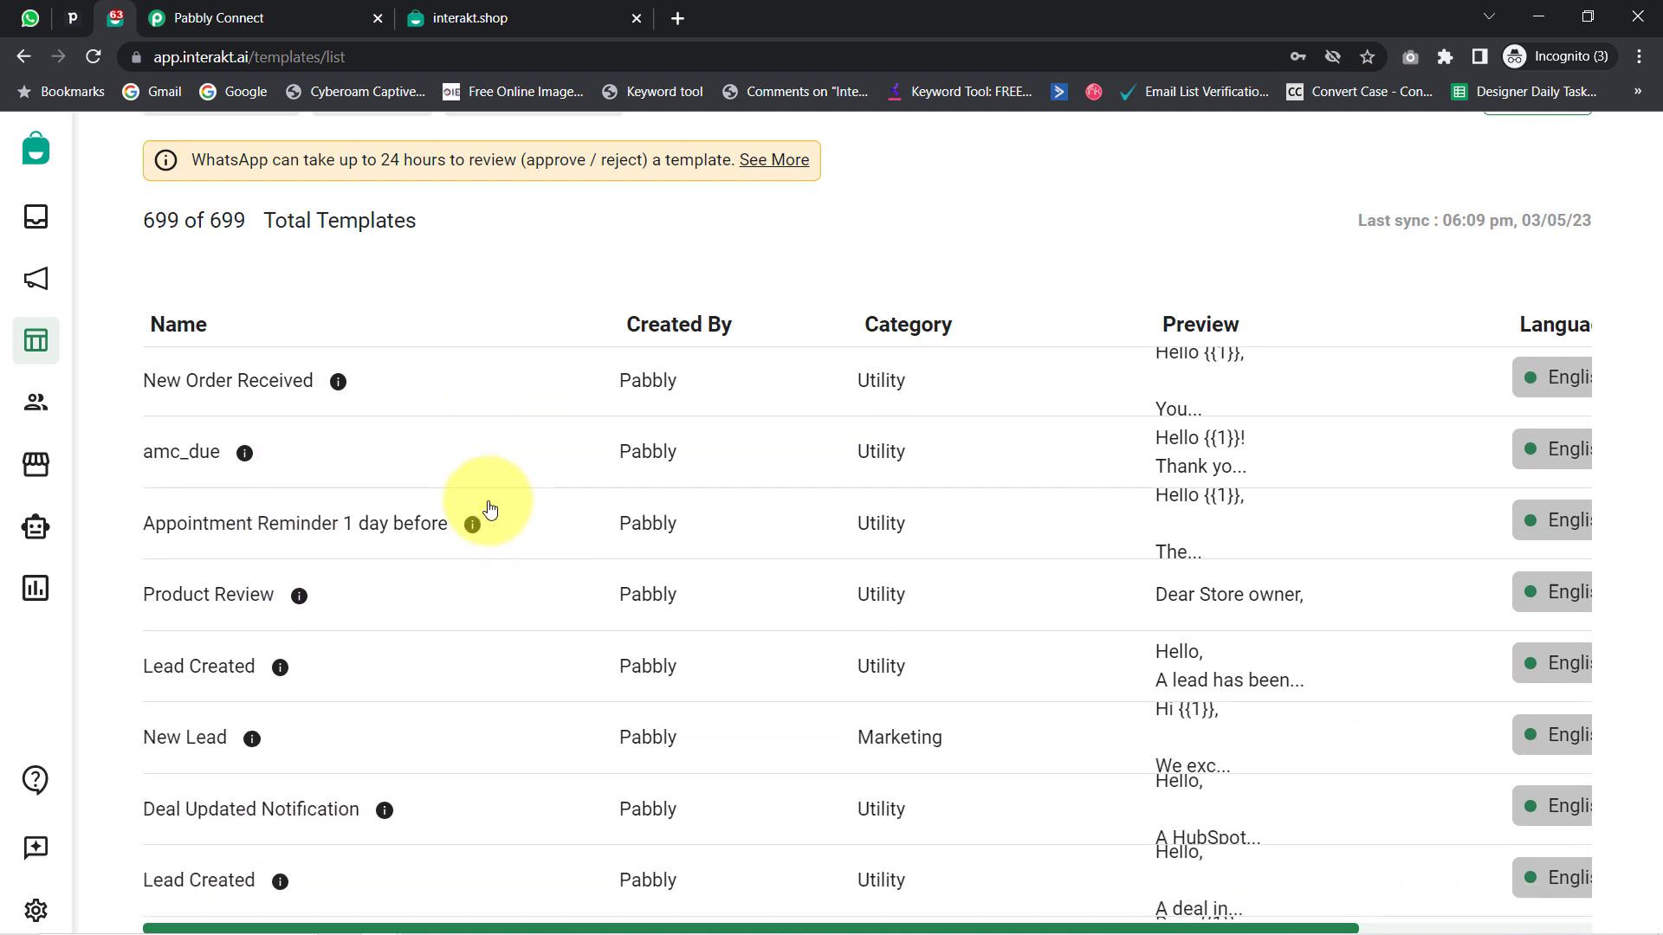
pyautogui.scroll(-2, 424, 667)
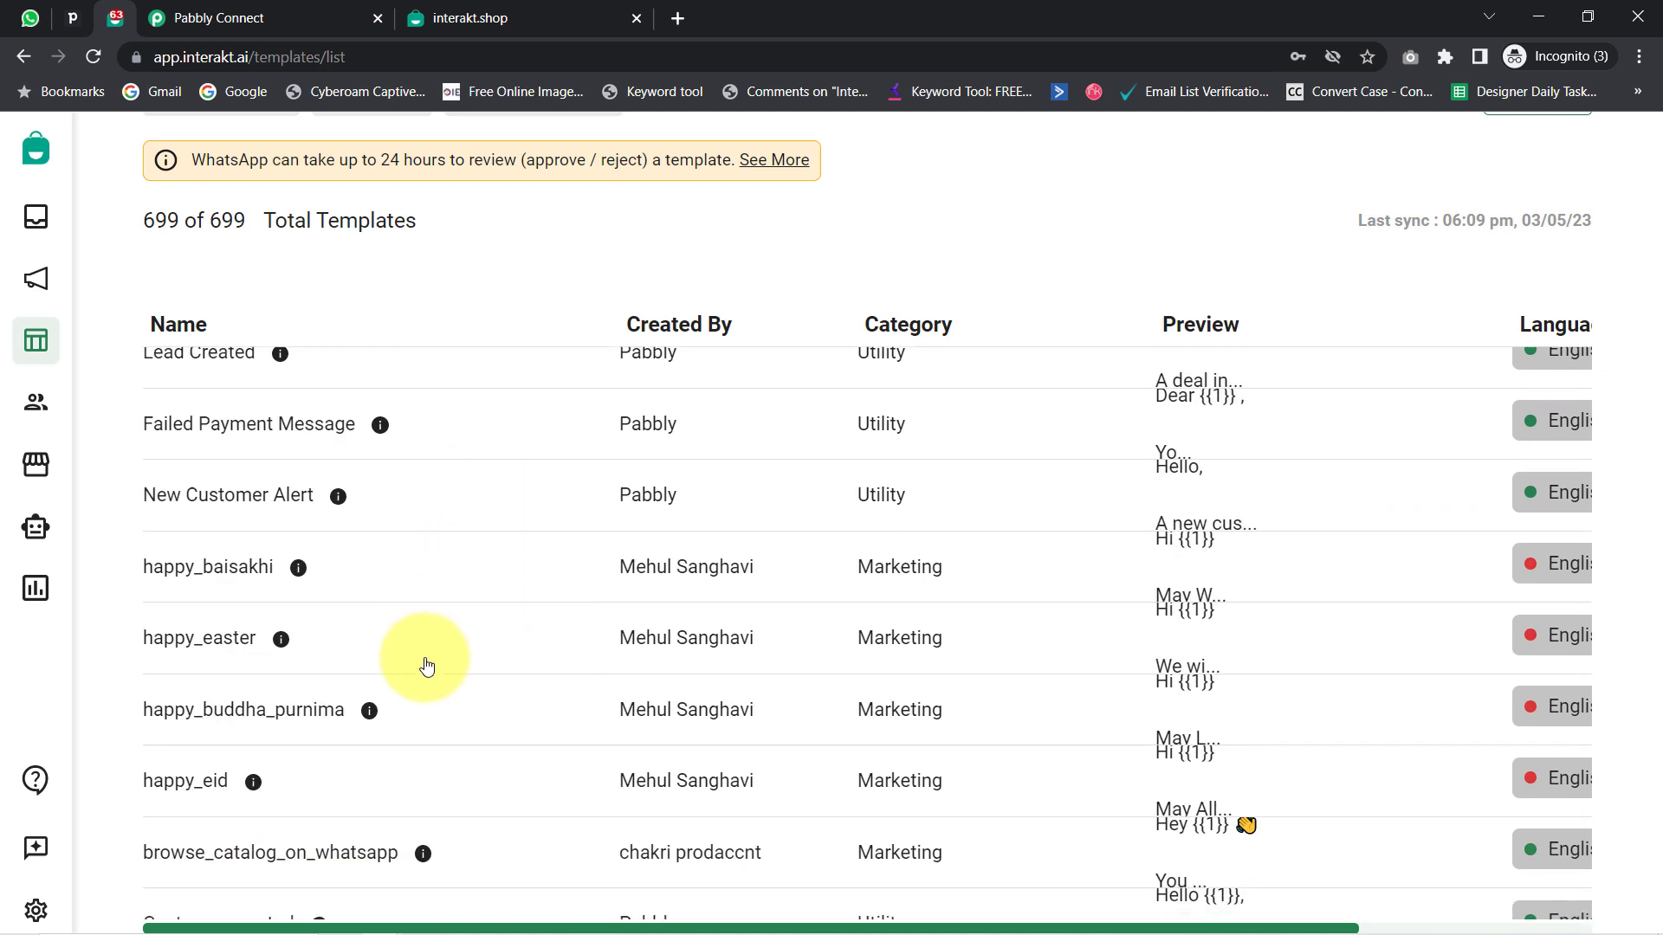
pyautogui.hotkey('ctrl', 'f')
pyautogui.write('wel')
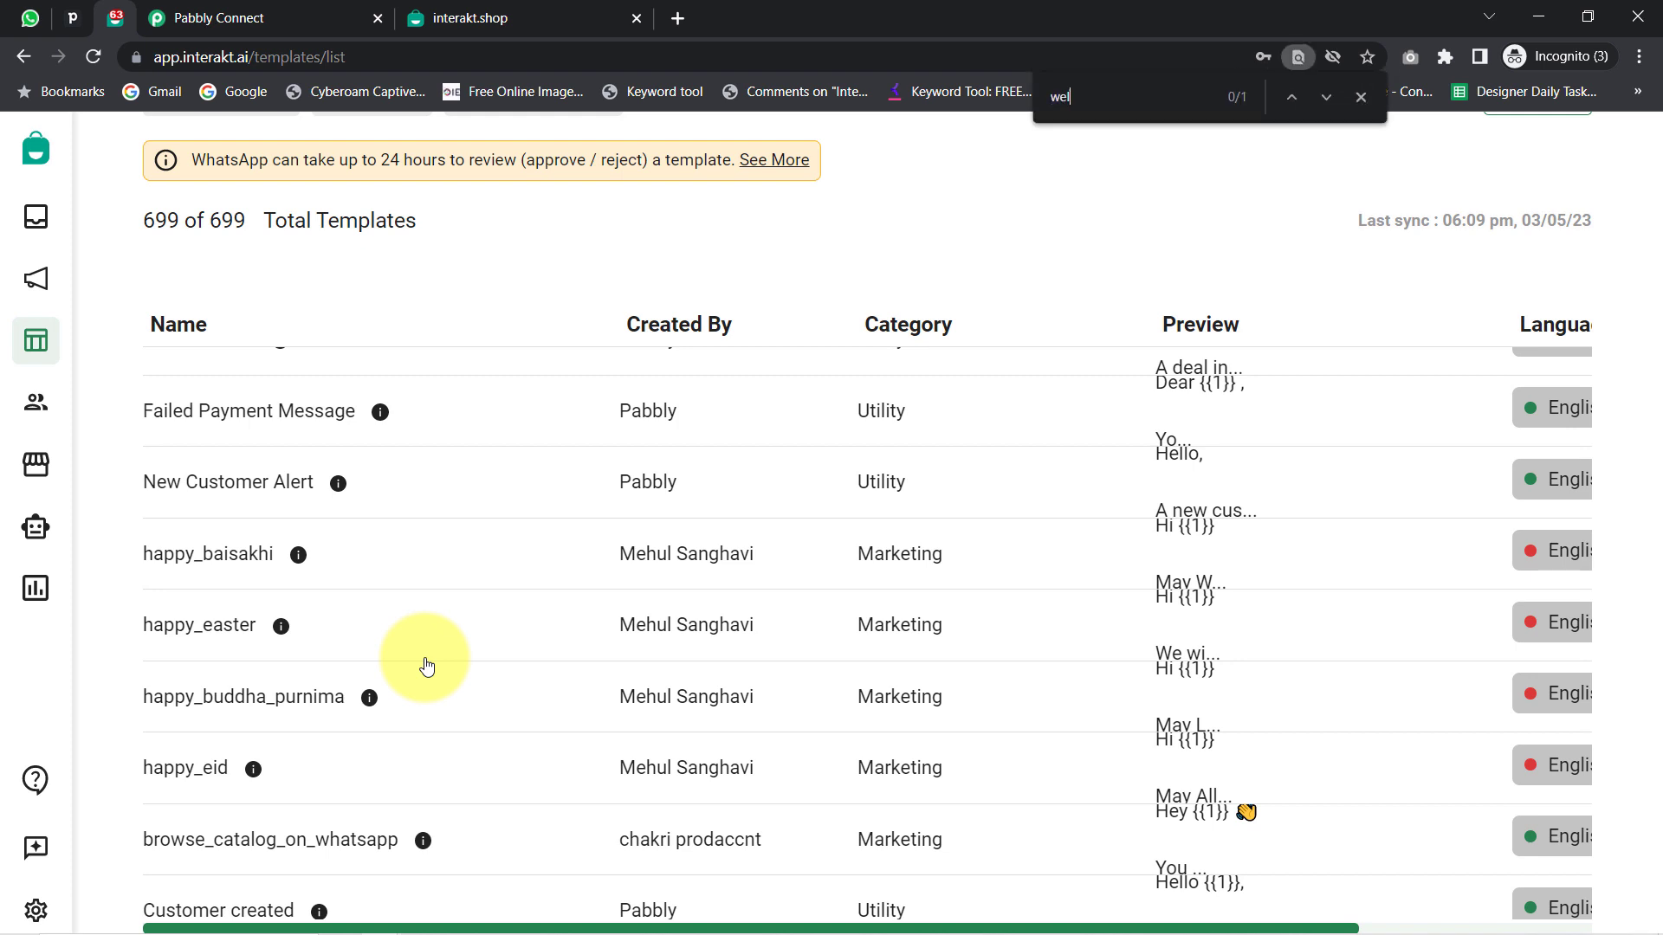
pyautogui.write('com')
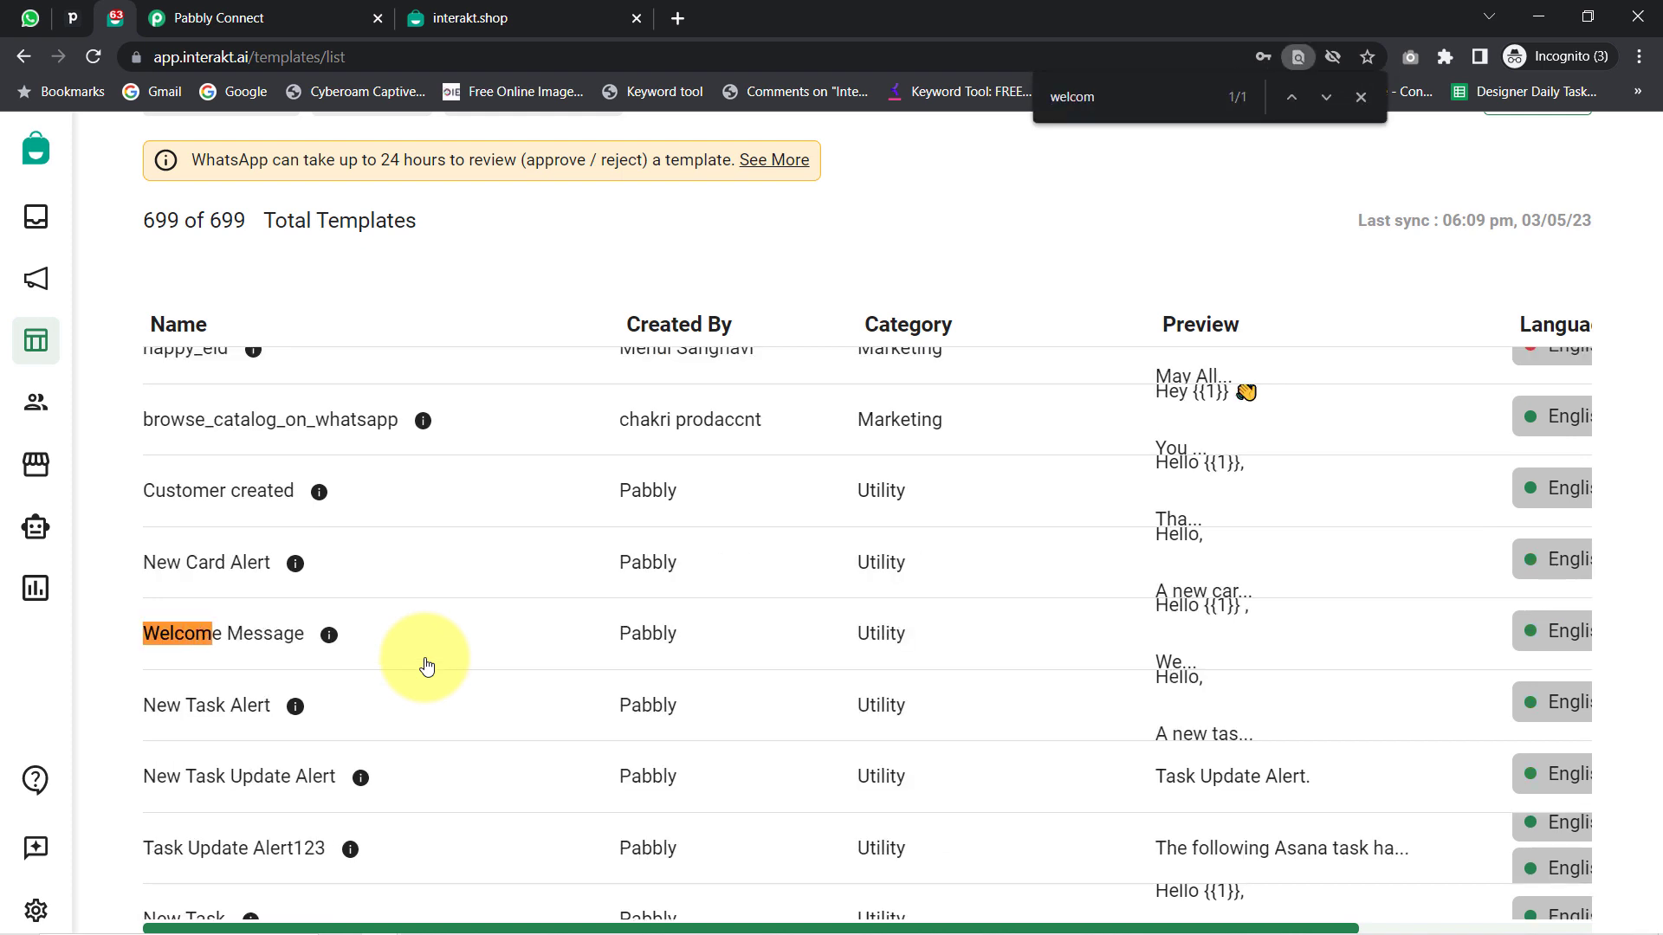
pyautogui.click(274, 636)
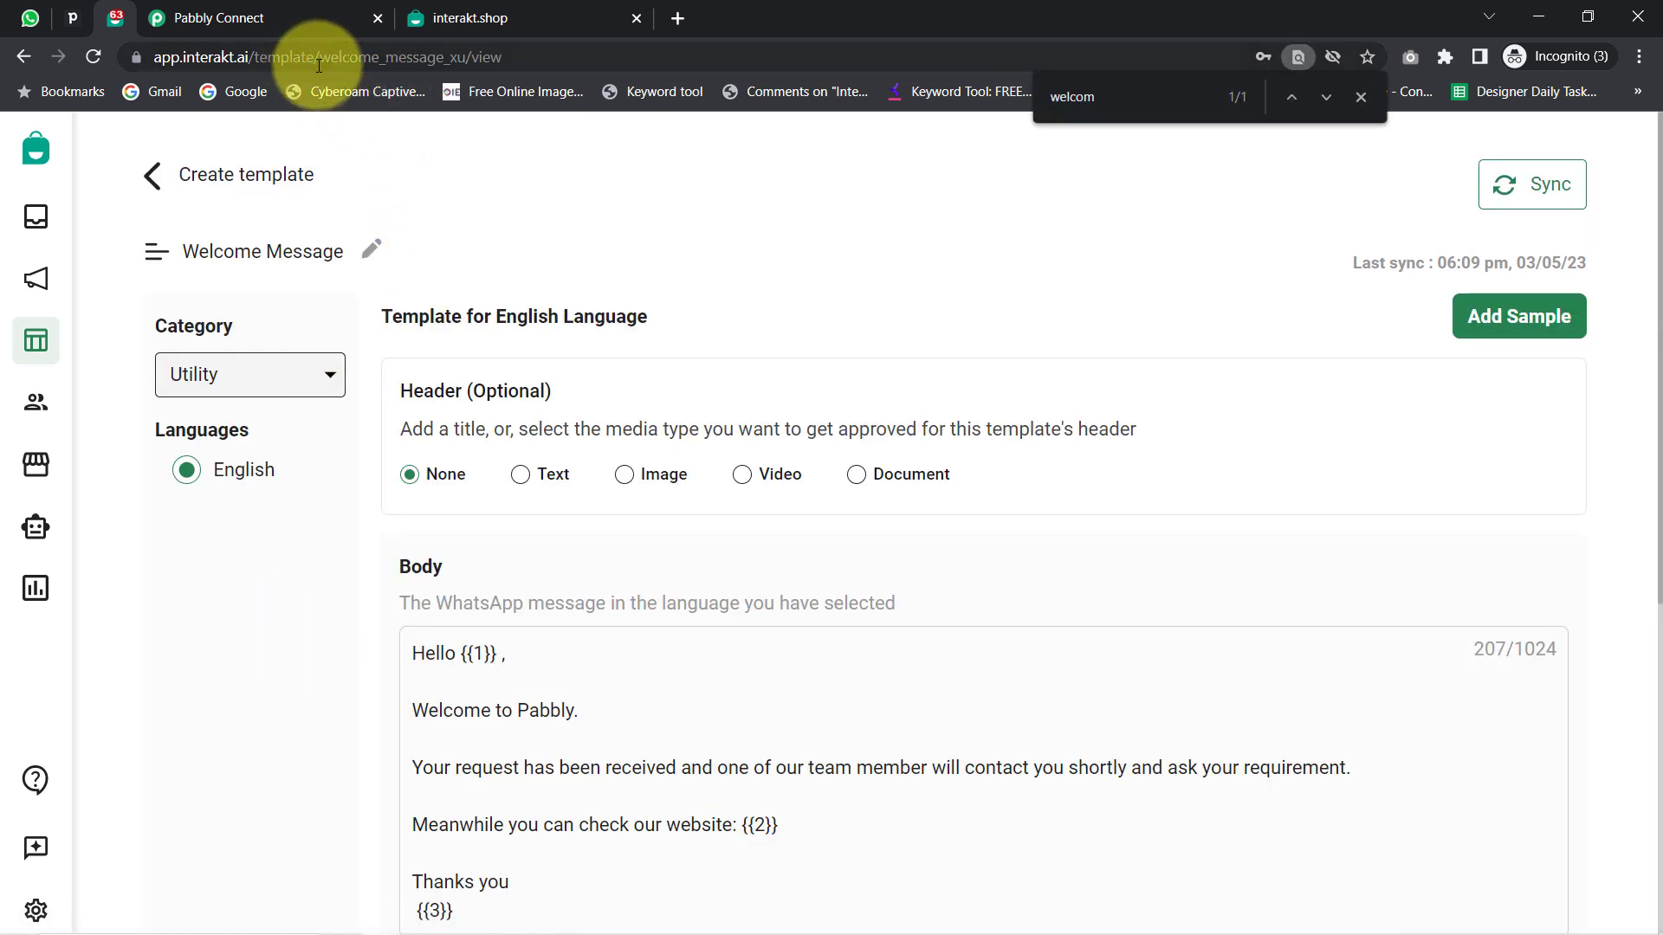
# - Copy the code name welcome_message_xu from the template's URL into the workflow's Template Code Name field in Pabbly Connect
pyautogui.moveTo(321, 60); pyautogui.dragTo(464, 54)
pyautogui.hotkey('ctrl', 'c')
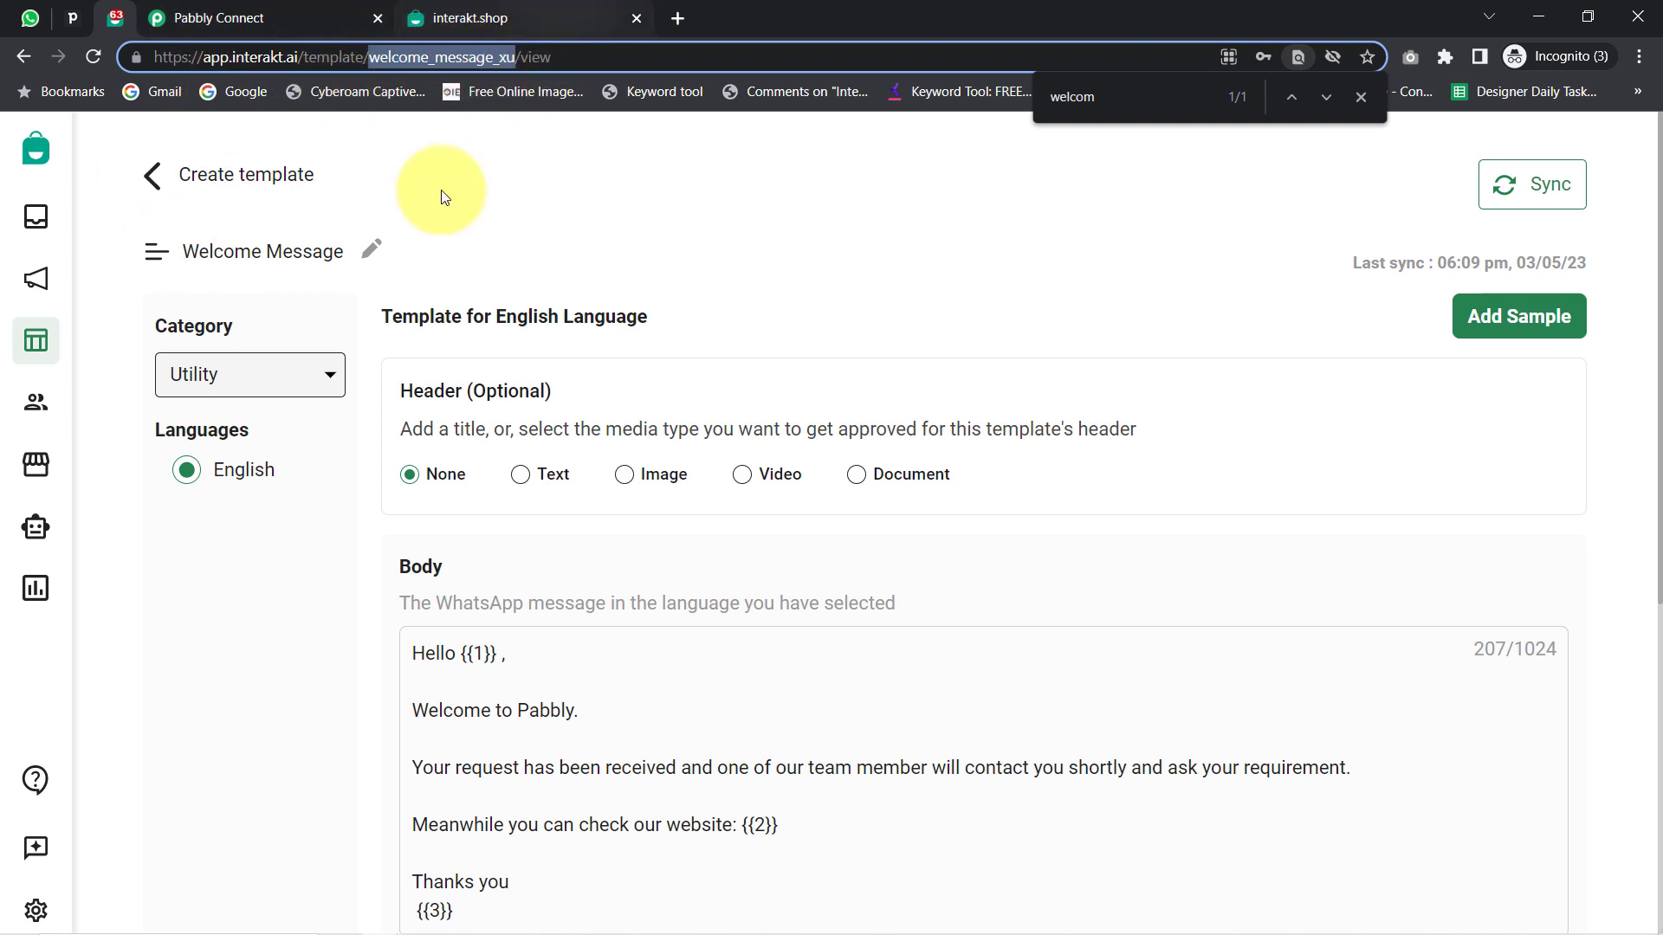
pyautogui.click(229, 11)
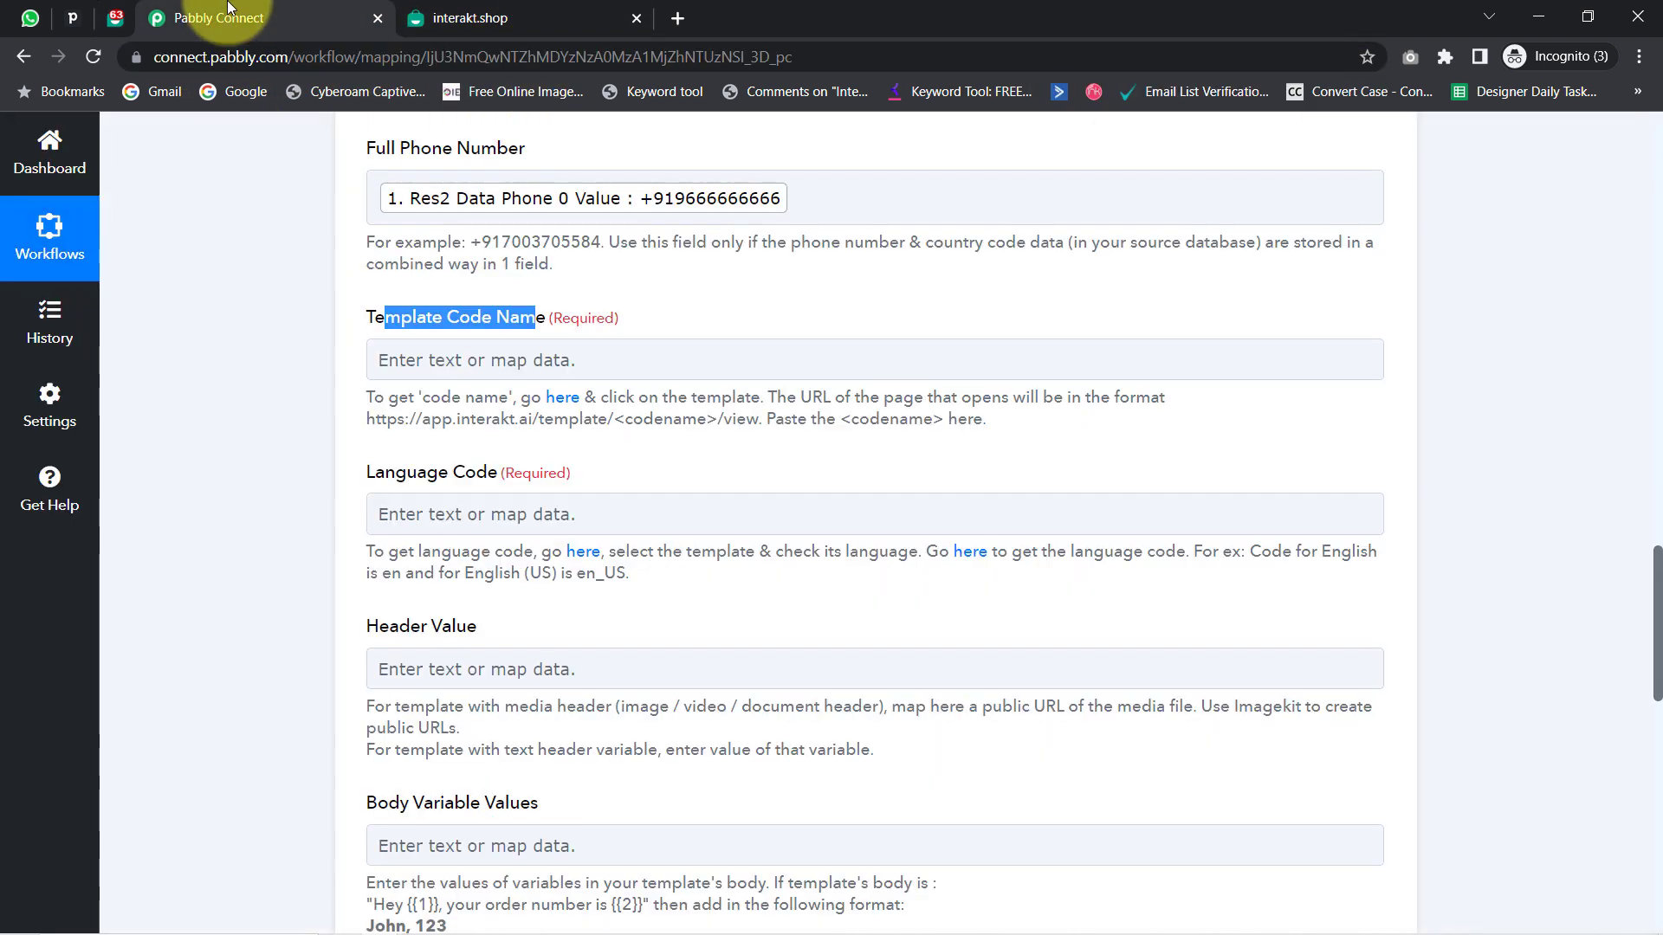
pyautogui.click(384, 355)
pyautogui.click(425, 360)
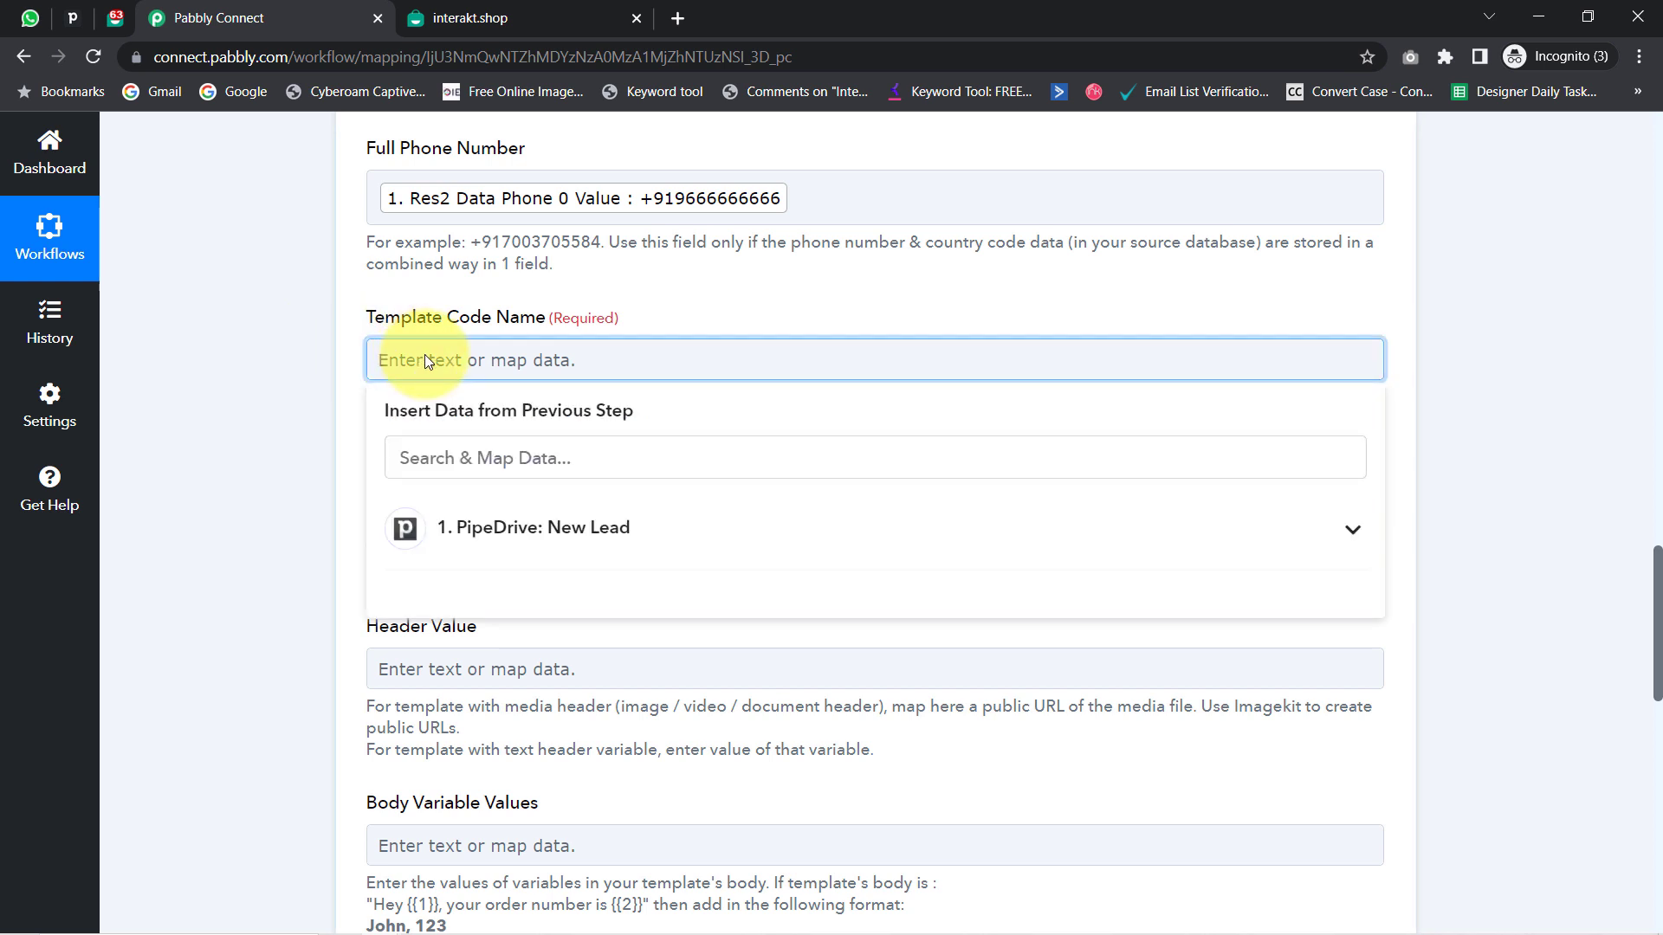
pyautogui.hotkey('ctrl', 'v')
pyautogui.click(289, 394)
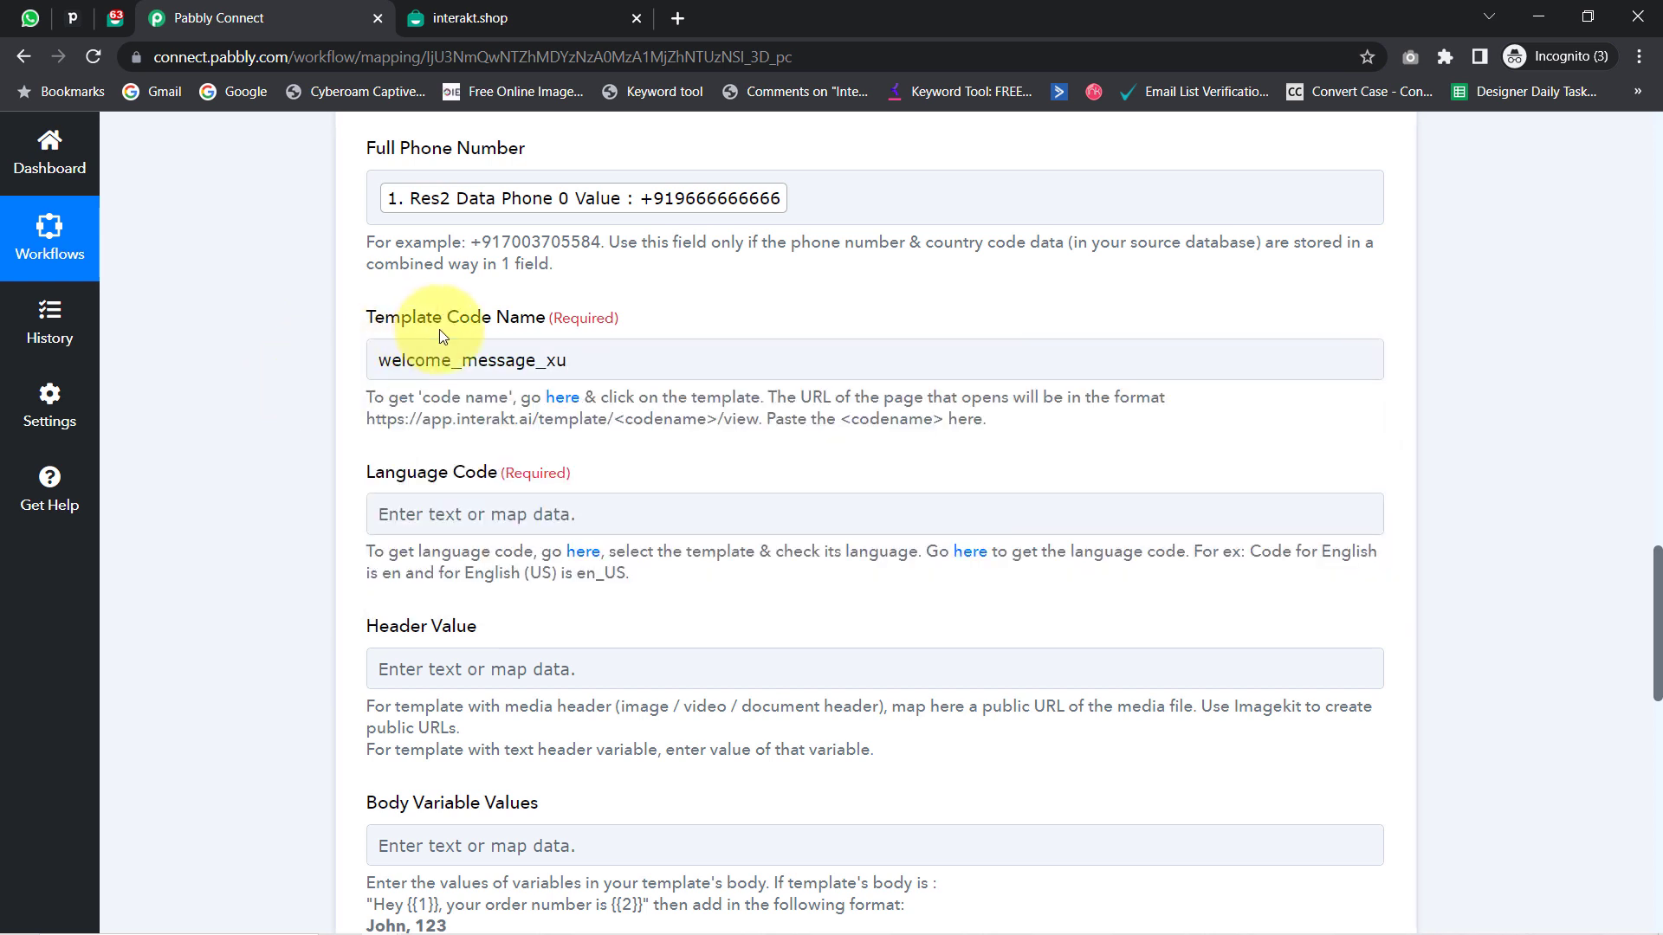
# - Close the extra Interakt developer settings page, check the Welcome Message template's language, and return to the Pabbly Connect workflow
pyautogui.moveTo(439, 329); pyautogui.dragTo(532, 374)
pyautogui.scroll(-1, 346, 433)
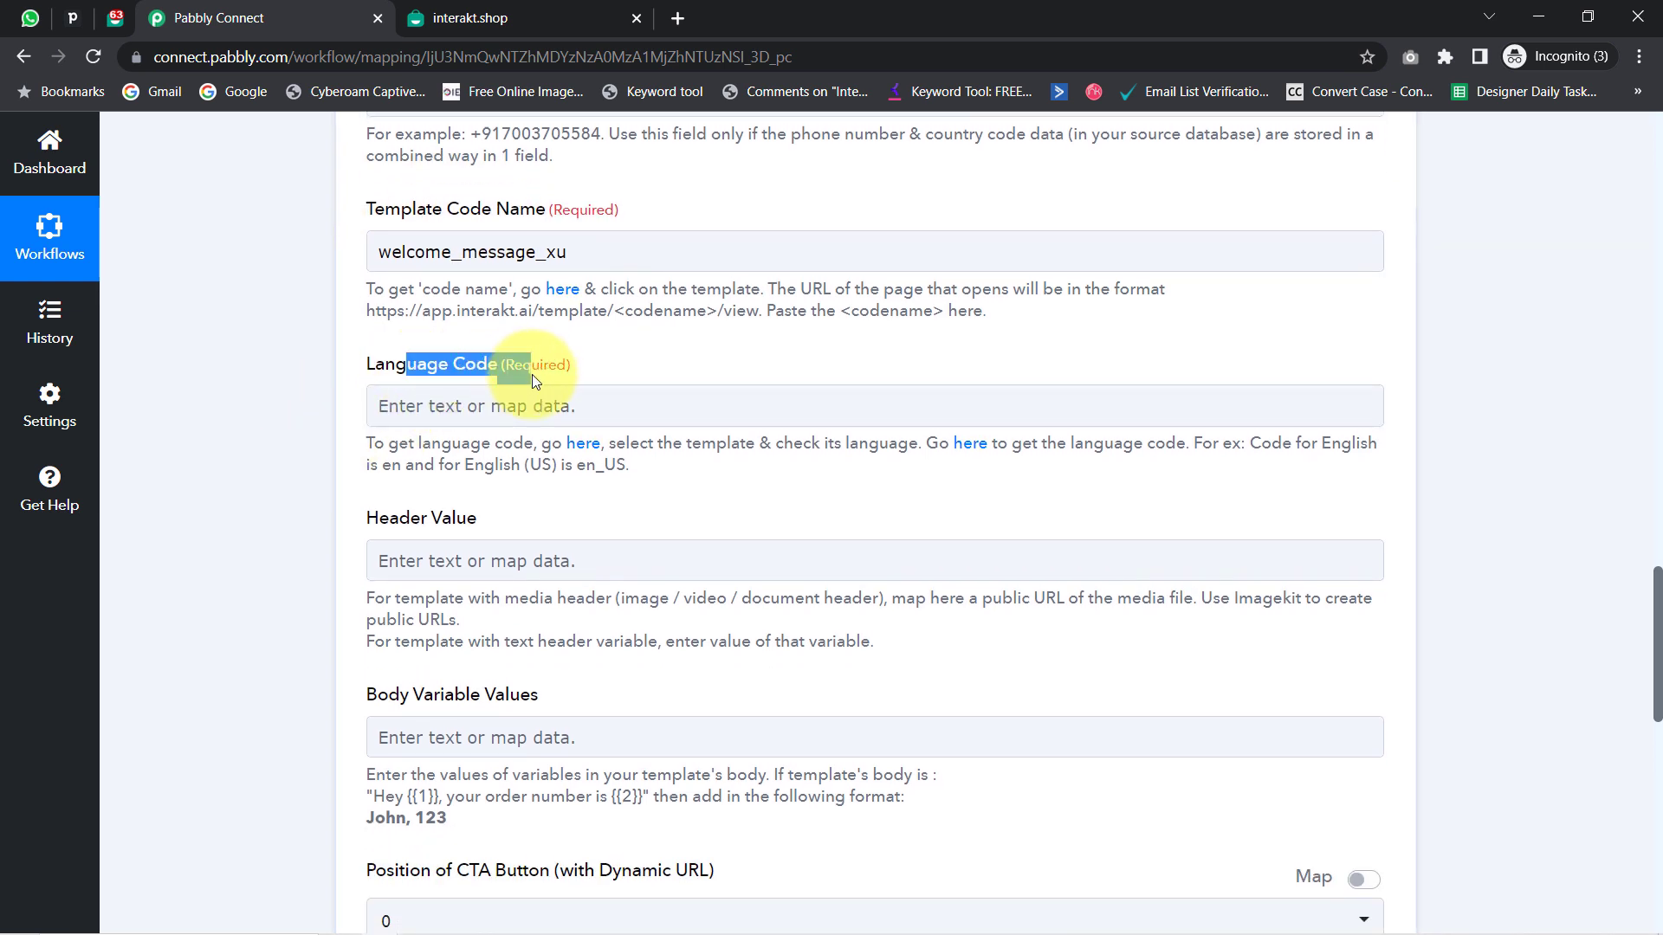
pyautogui.click(470, 18)
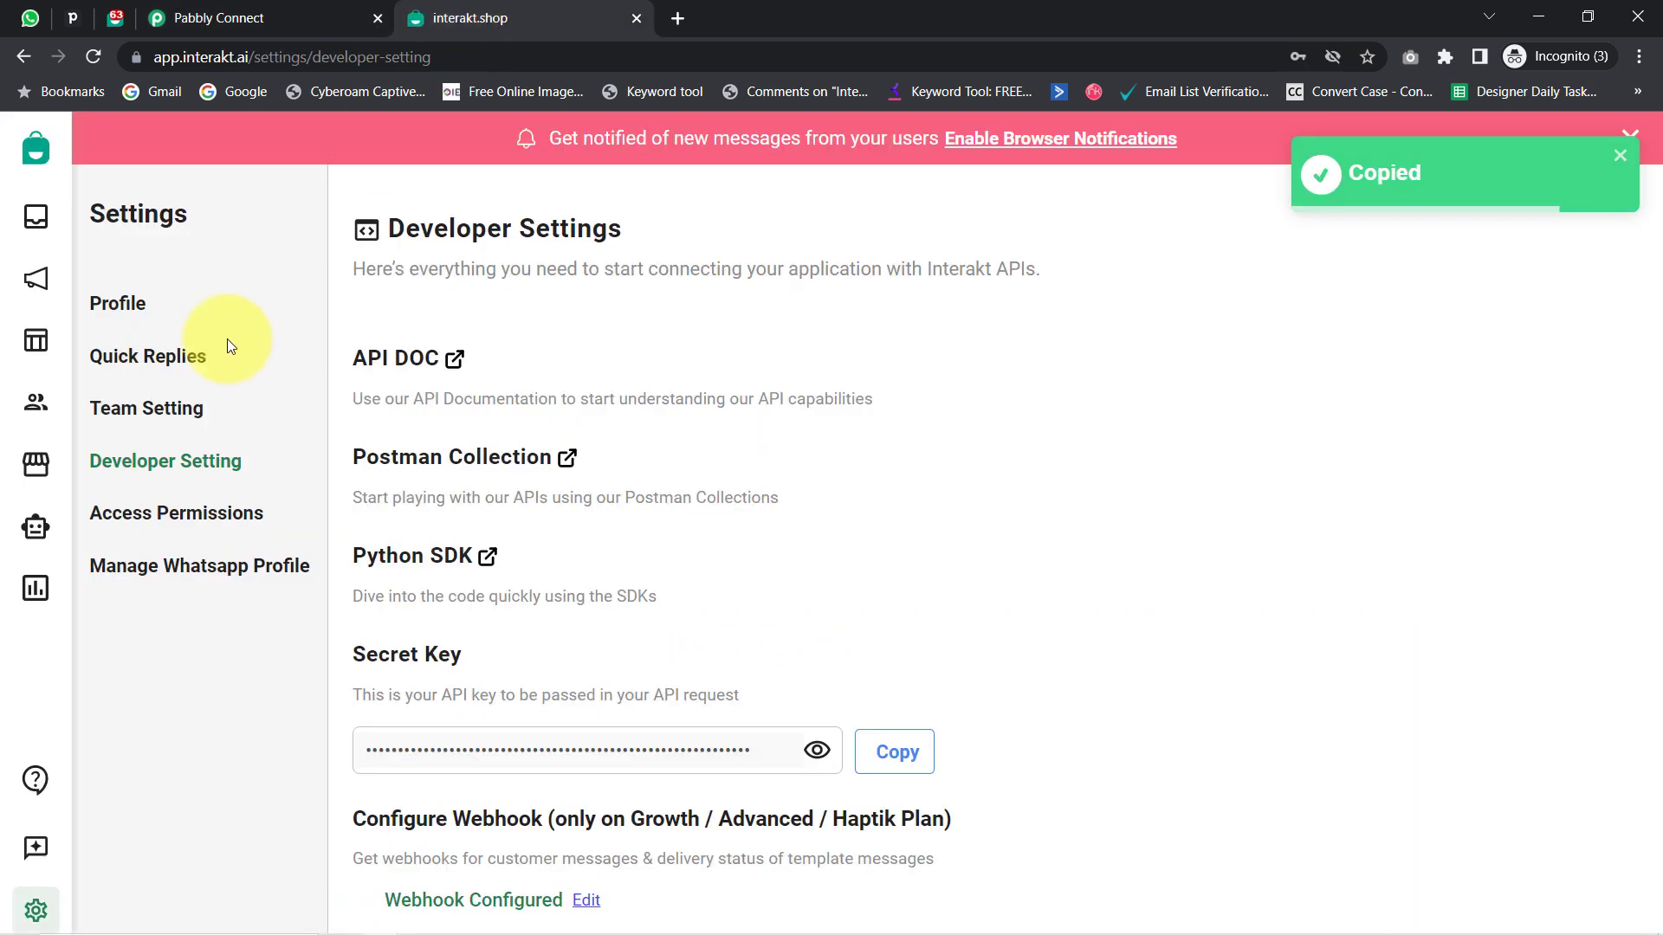
pyautogui.click(637, 17)
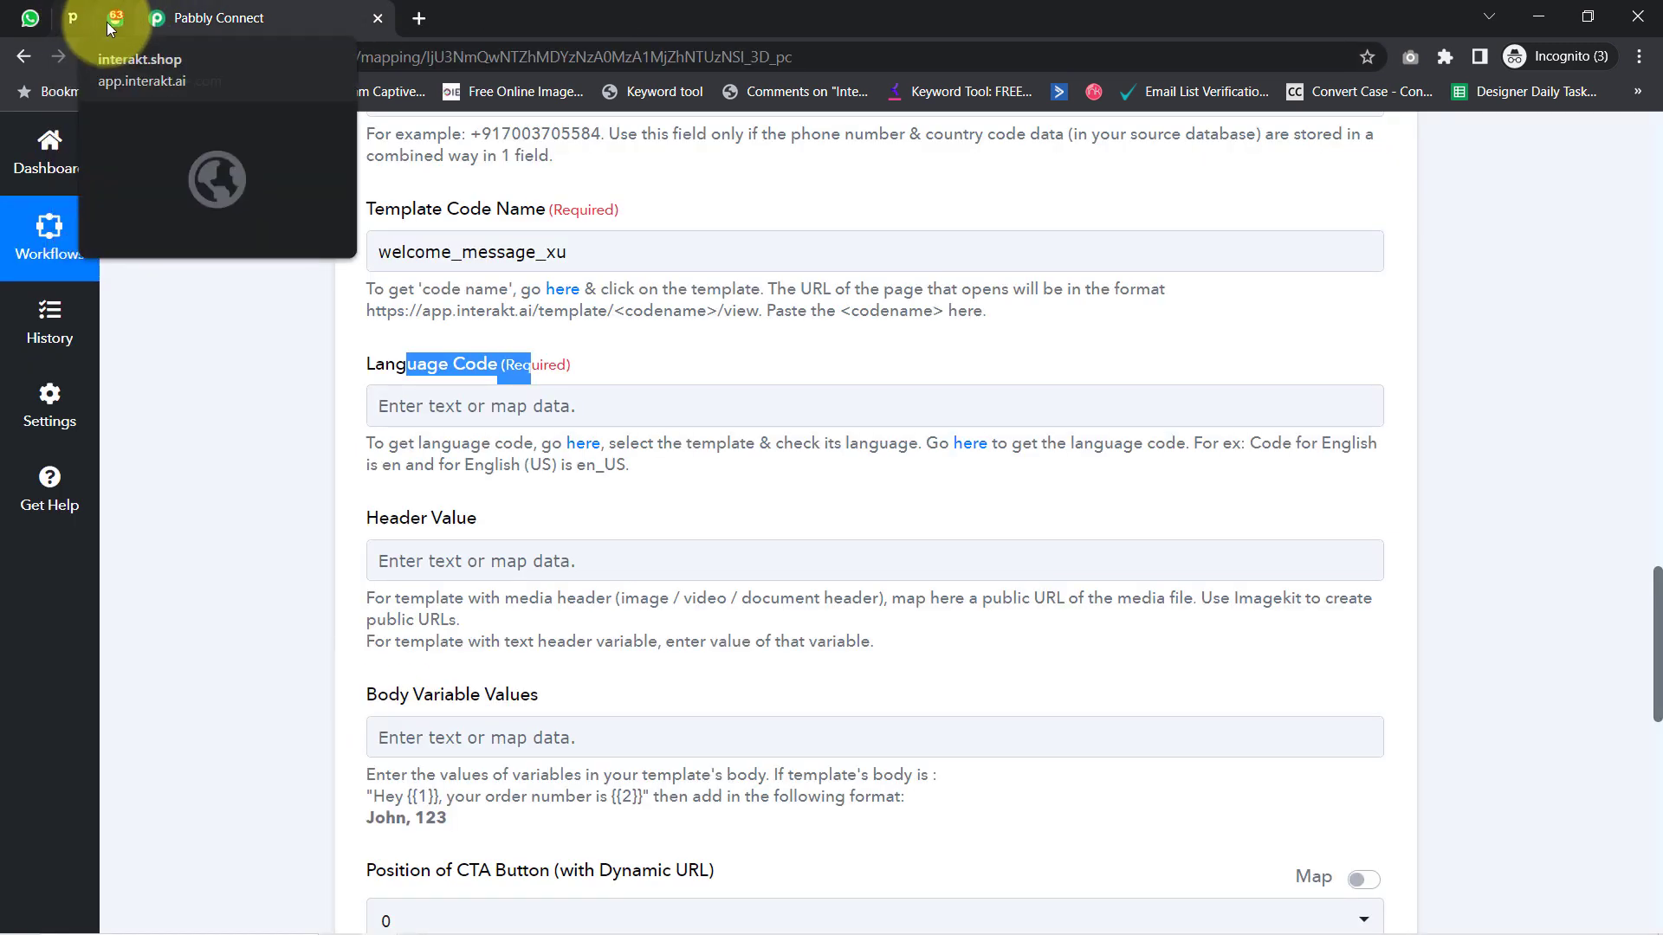
pyautogui.click(106, 23)
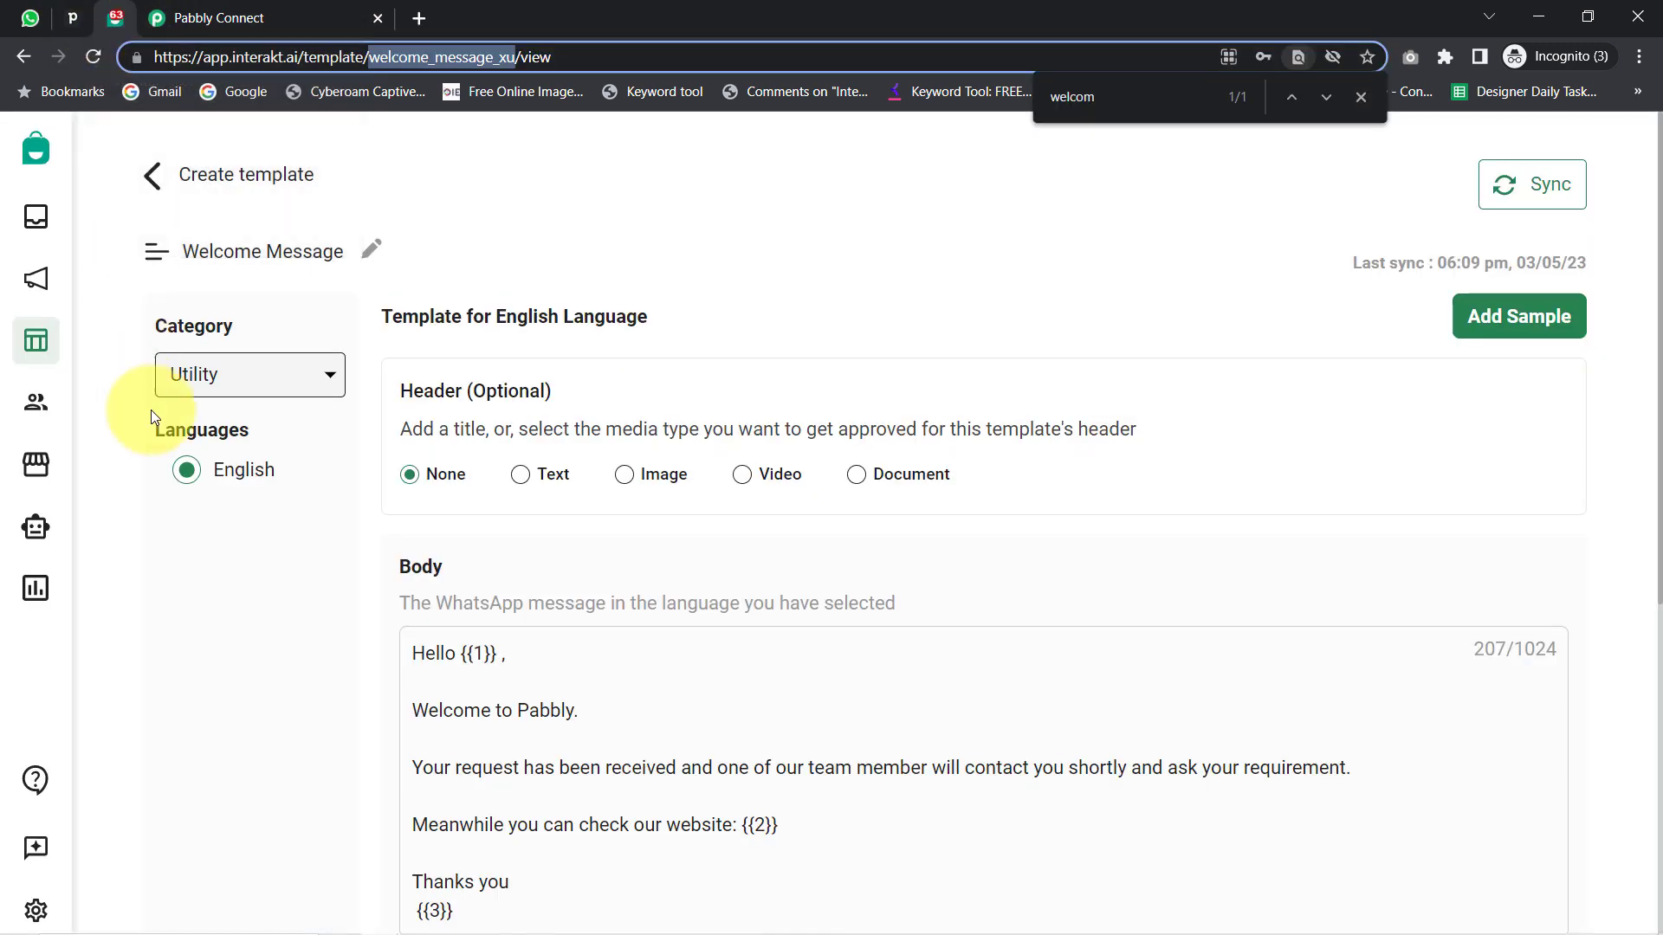
pyautogui.click(213, 18)
# - Set the Language Code to en, consulting the help text for the English and English (US) codes
pyautogui.click(423, 408)
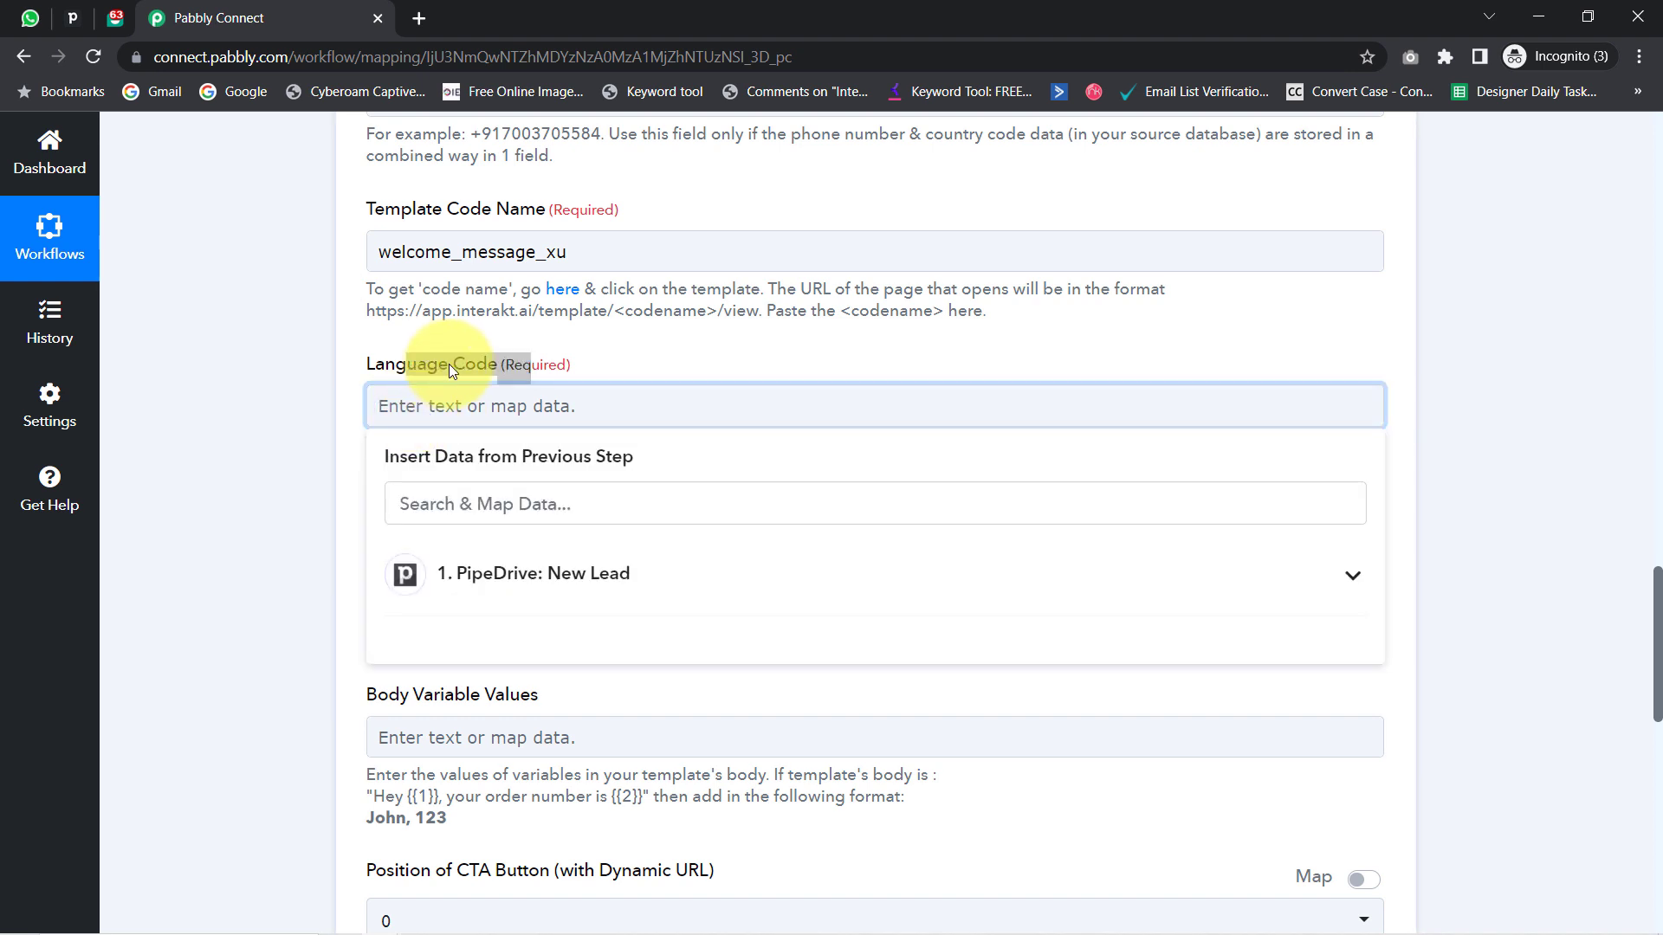
pyautogui.click(292, 438)
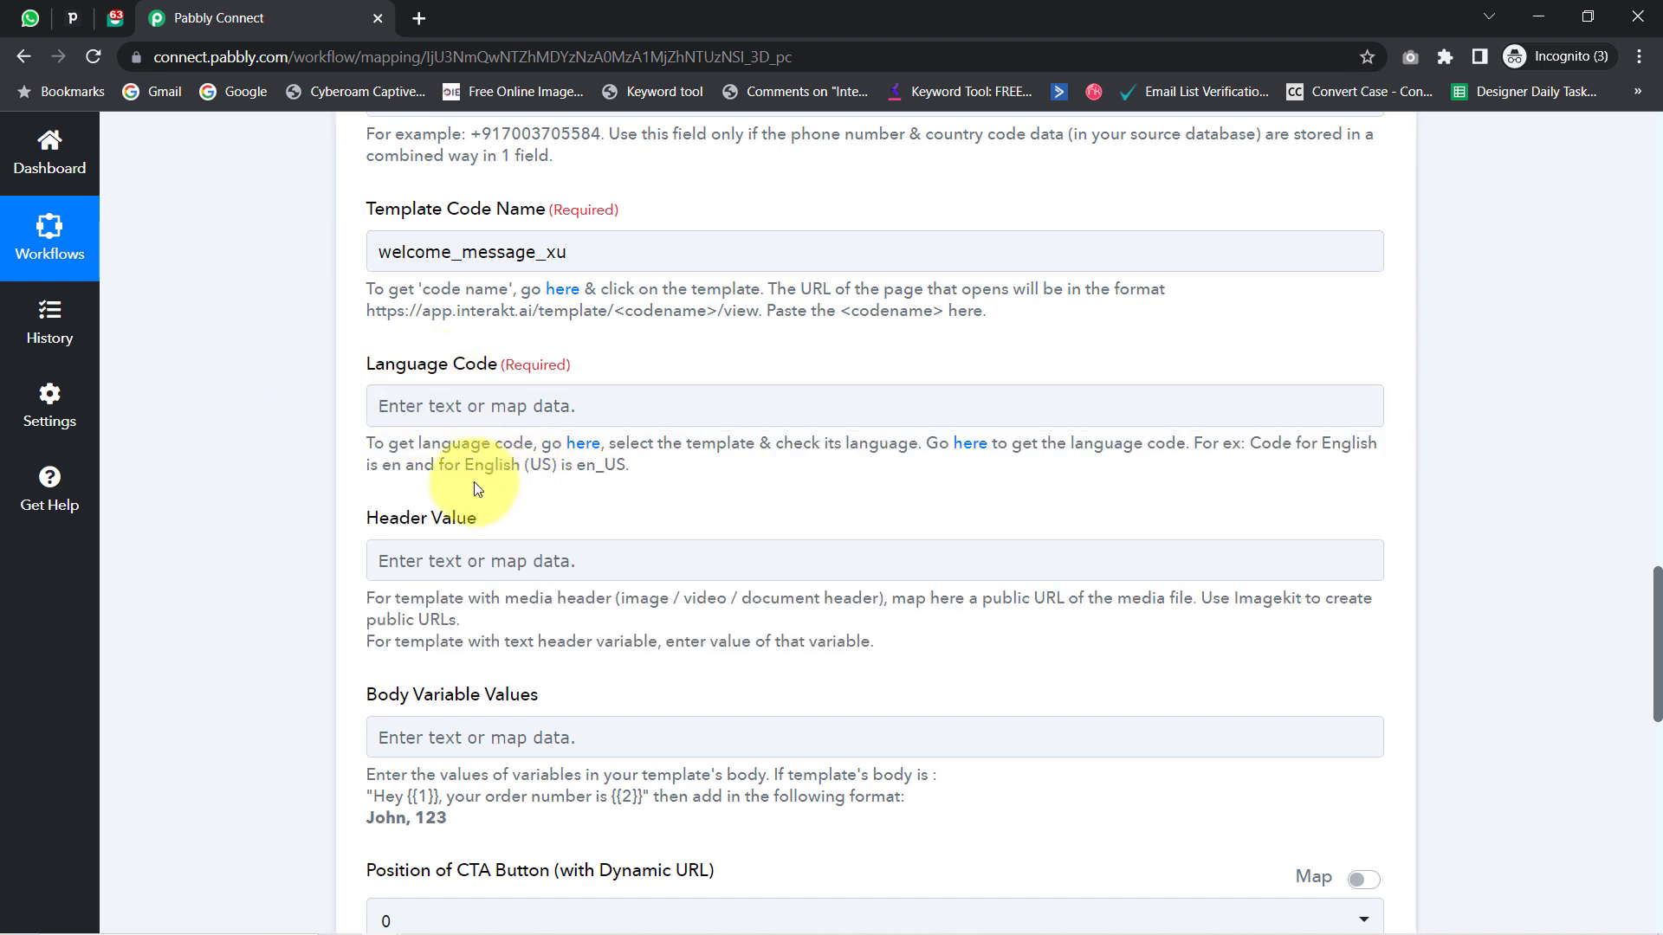
pyautogui.doubleClick(1348, 443)
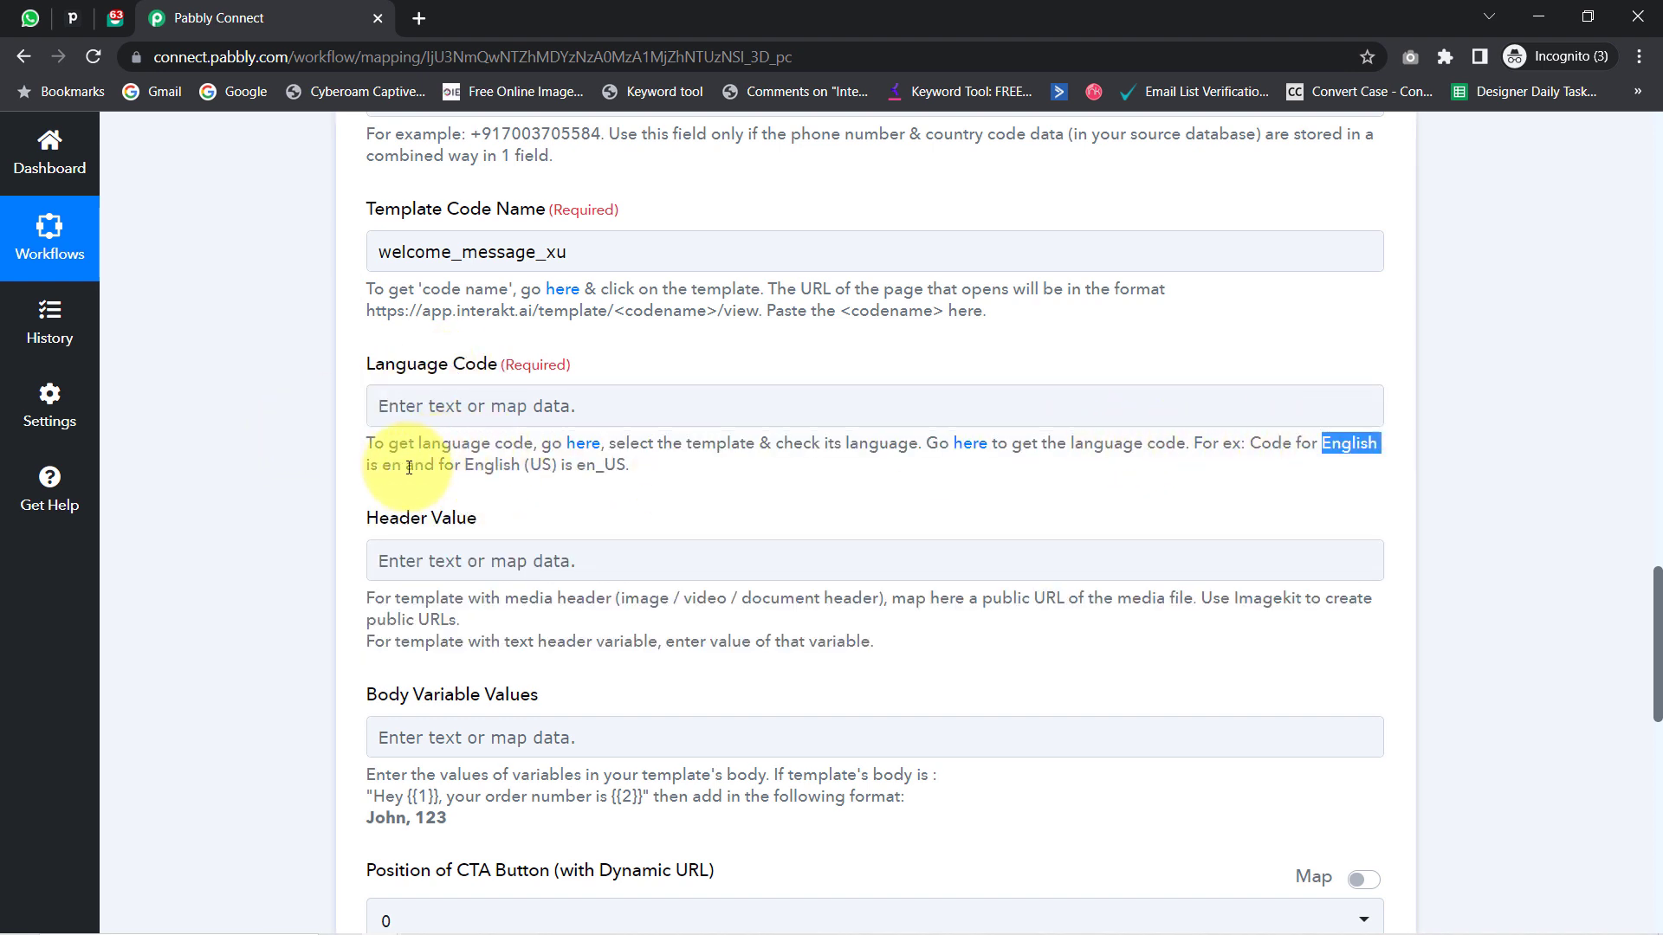
pyautogui.click(376, 391)
pyautogui.write('en')
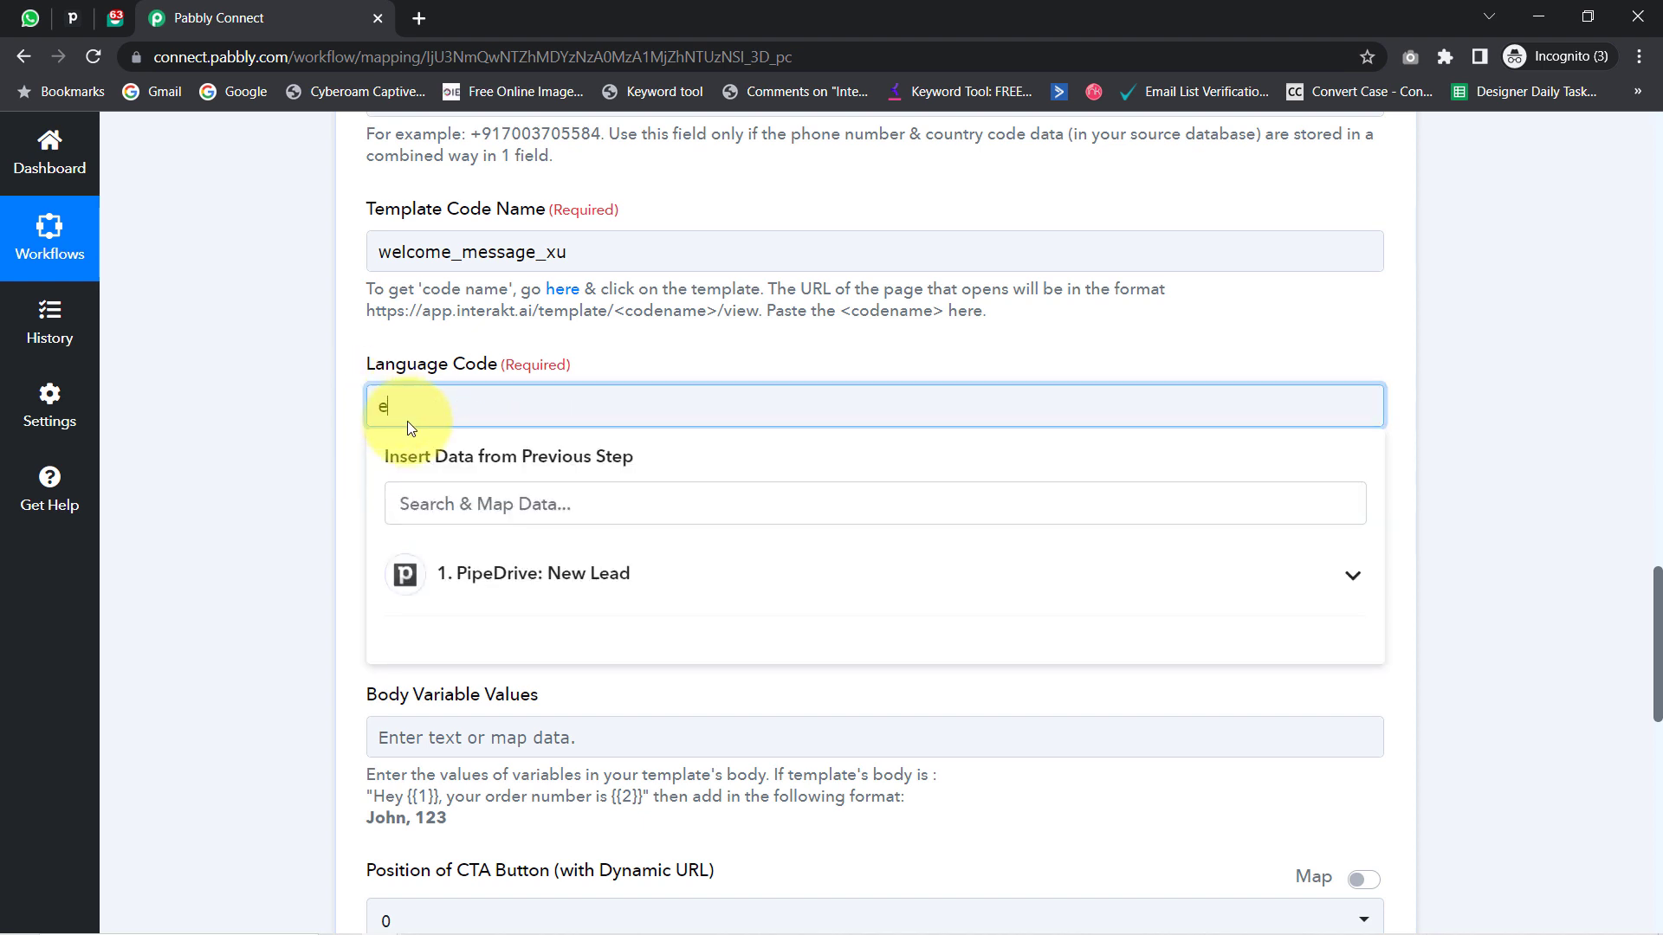
pyautogui.click(331, 453)
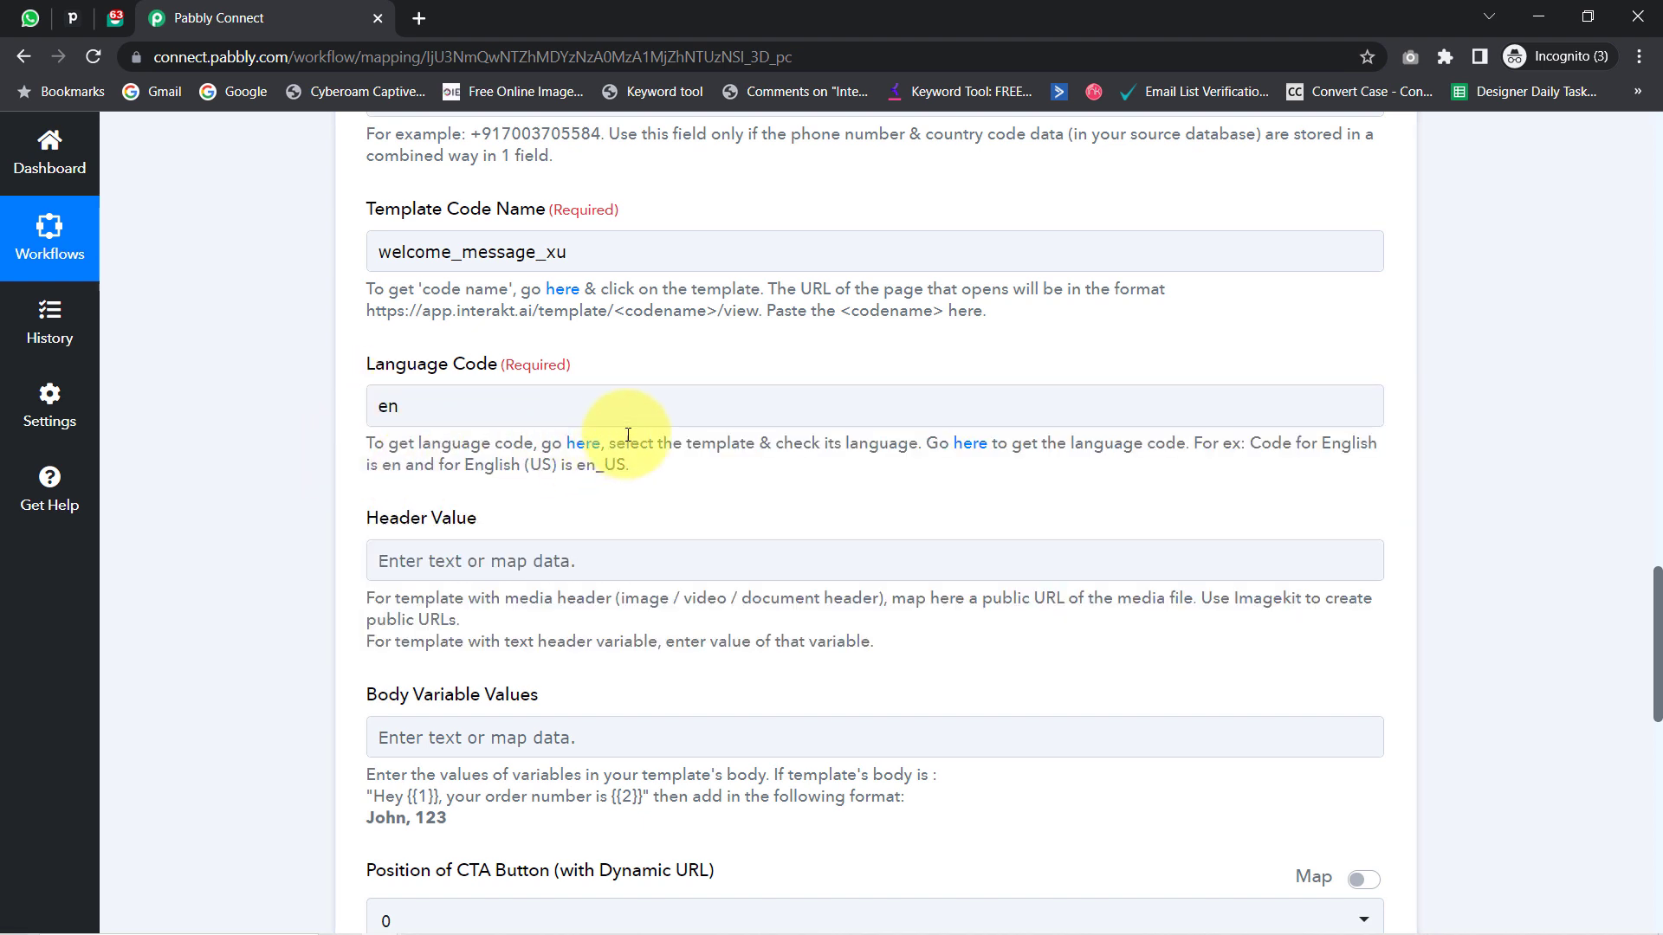
pyautogui.moveTo(495, 465); pyautogui.dragTo(564, 469)
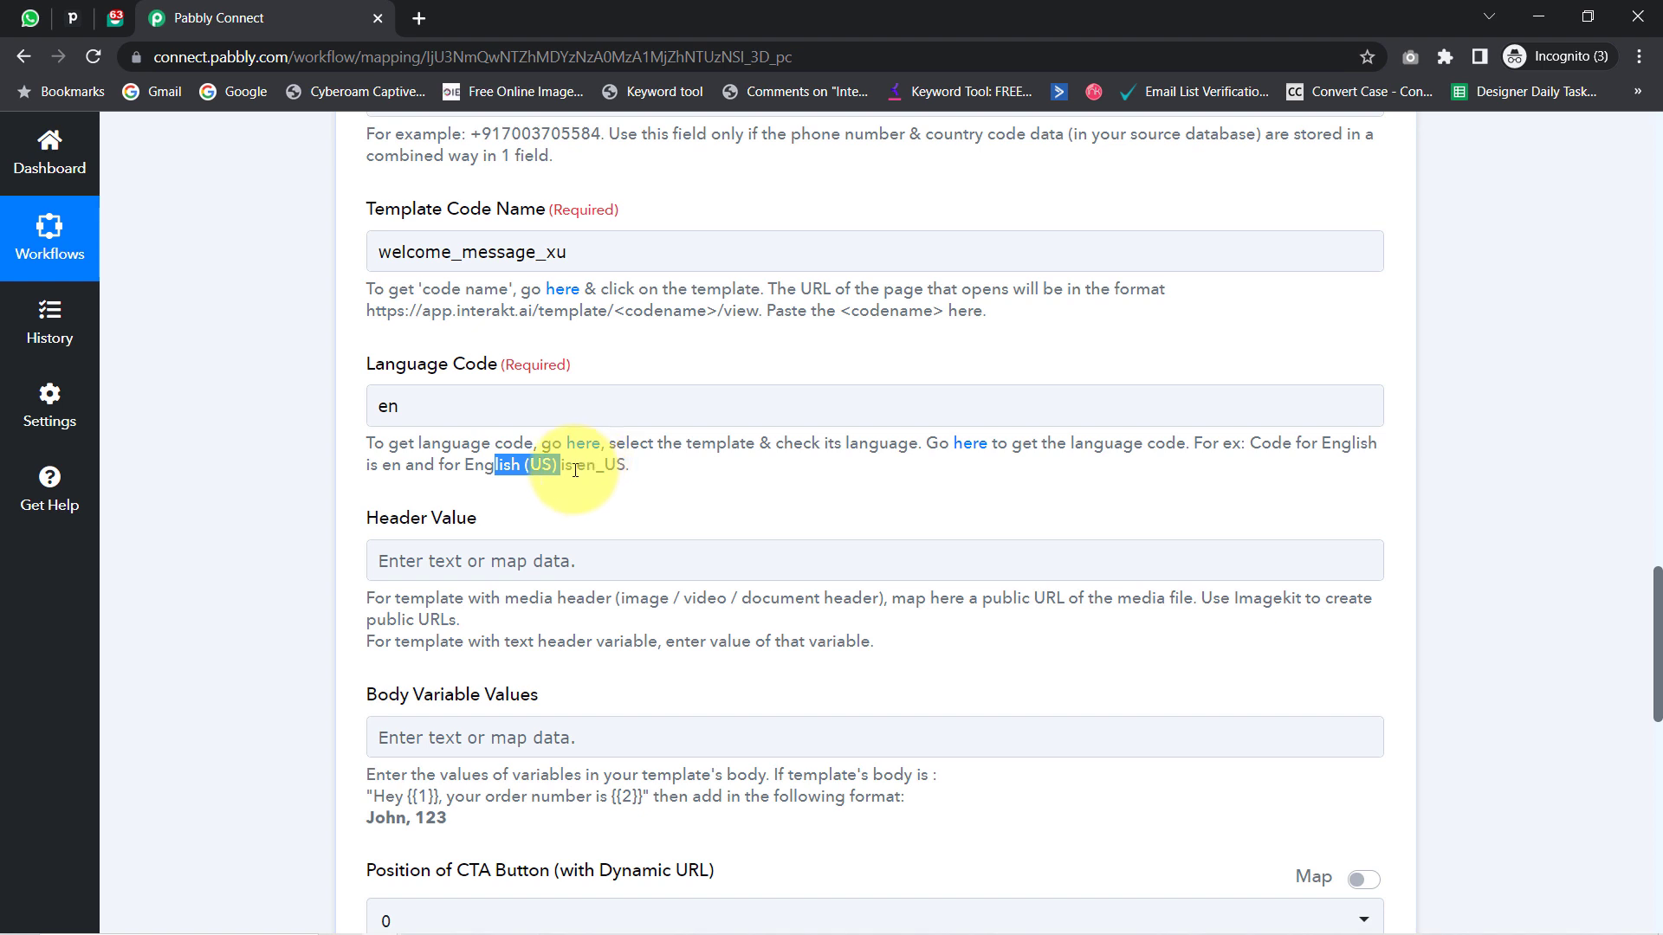
pyautogui.doubleClick(598, 465)
pyautogui.click(299, 490)
# - Check the template's header type in Interakt against the Header Value field in the Pabbly Connect action
pyautogui.scroll(-1, 298, 491)
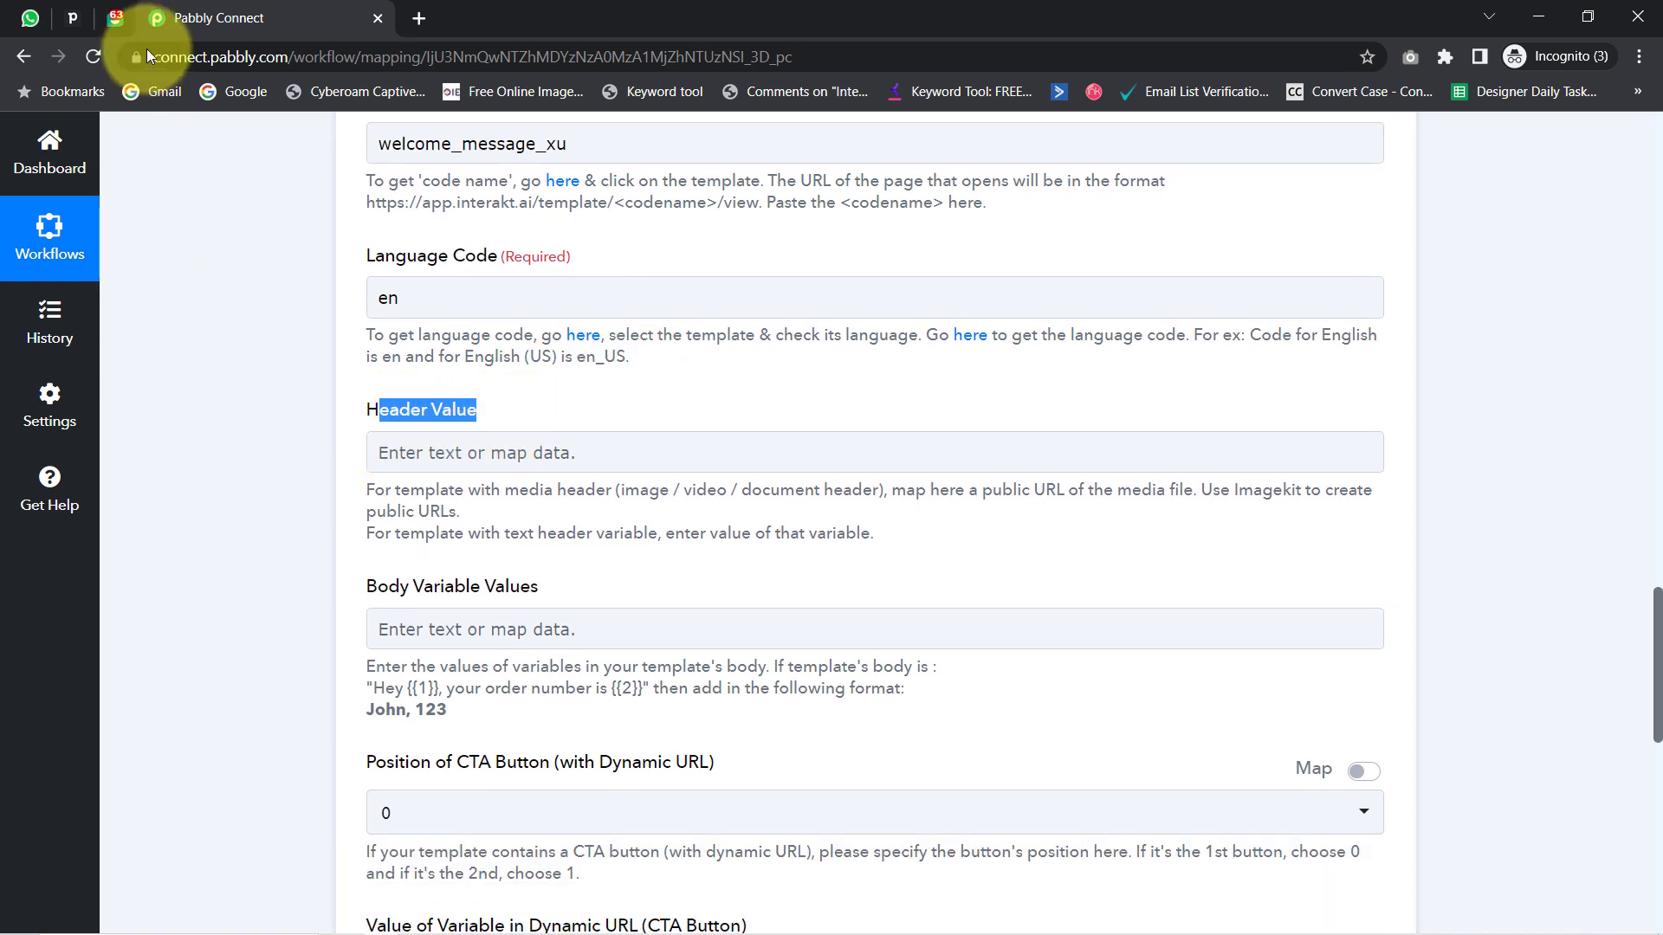
pyautogui.click(121, 20)
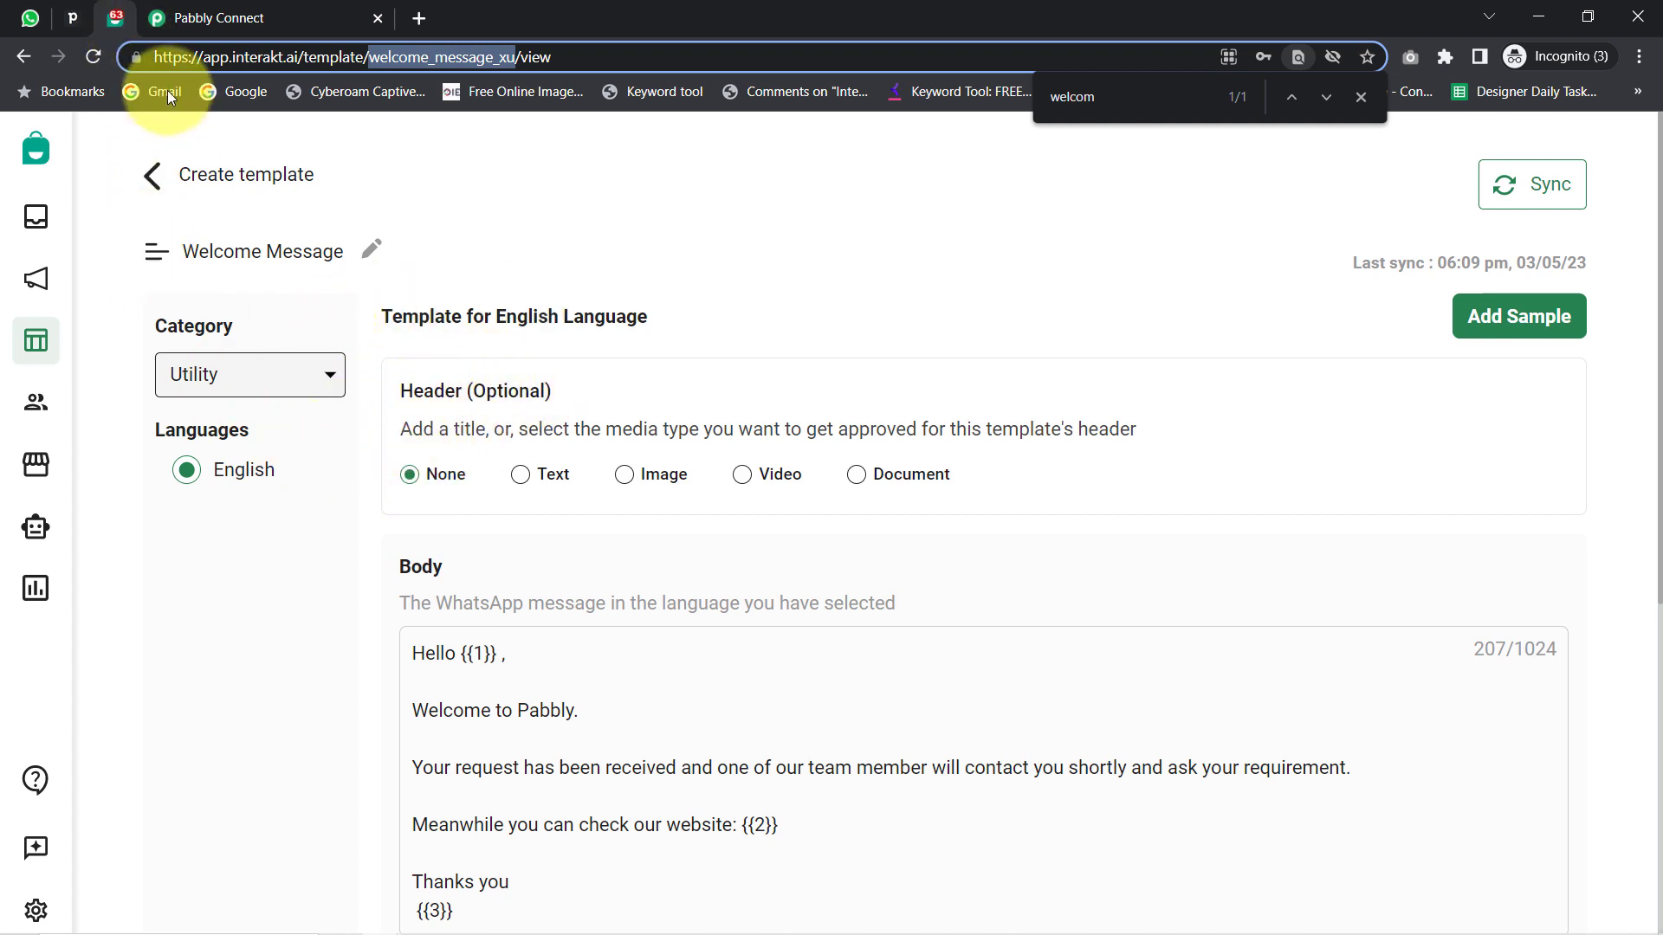
pyautogui.click(77, 21)
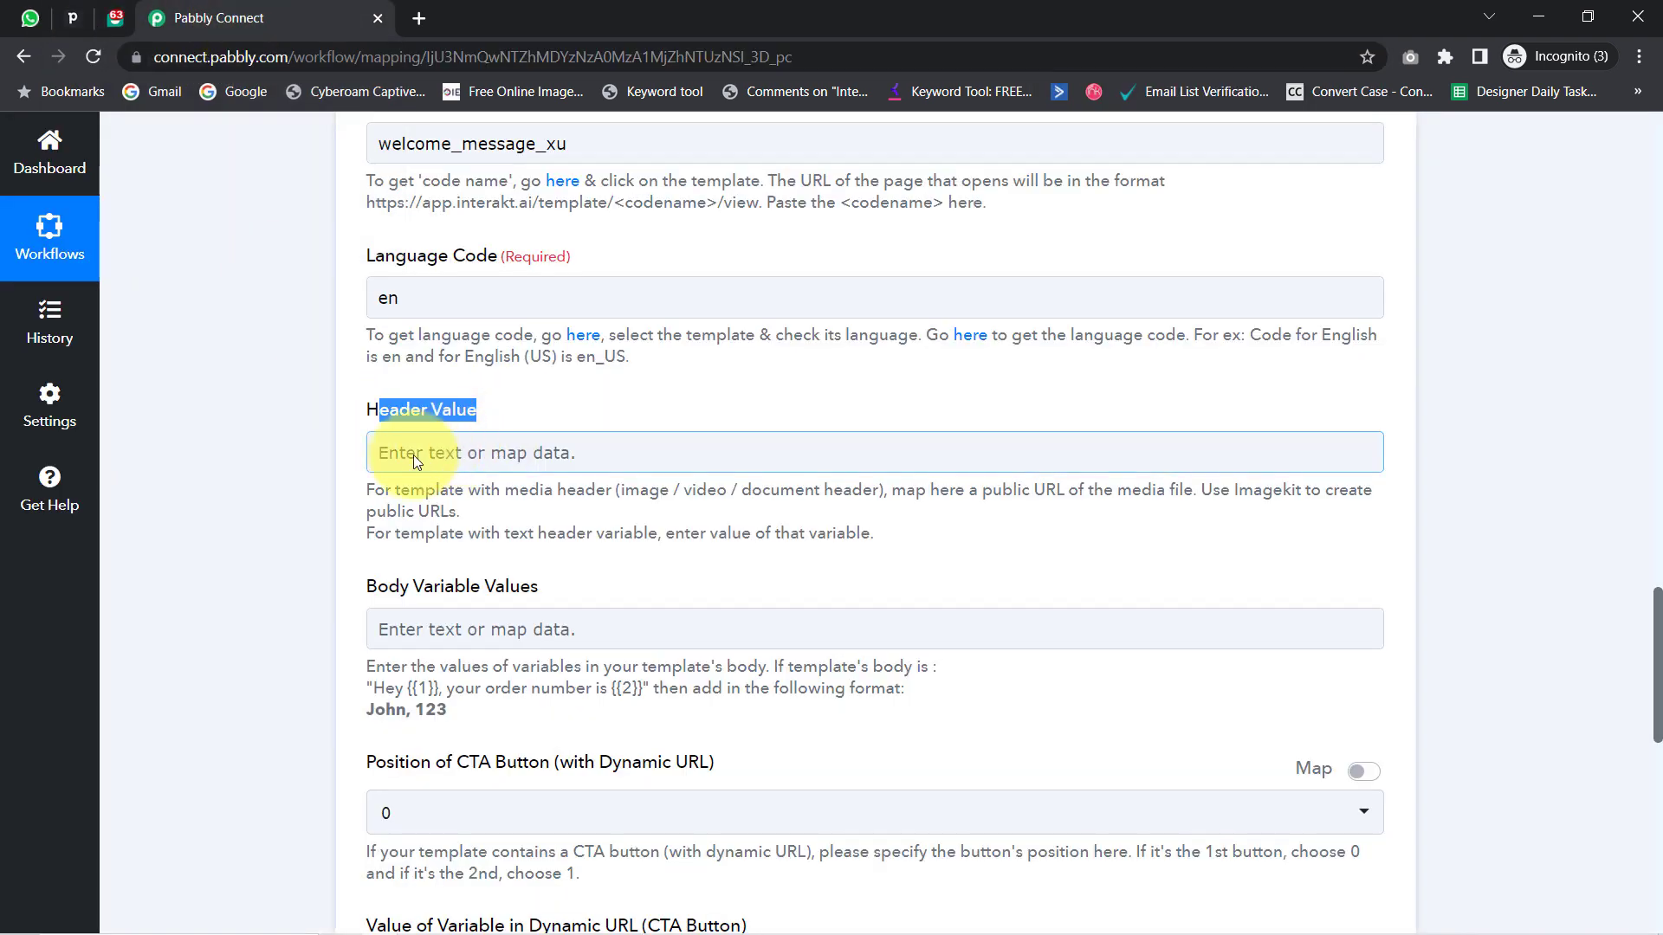
pyautogui.scroll(-1, 270, 569)
pyautogui.scroll(-1, 300, 549)
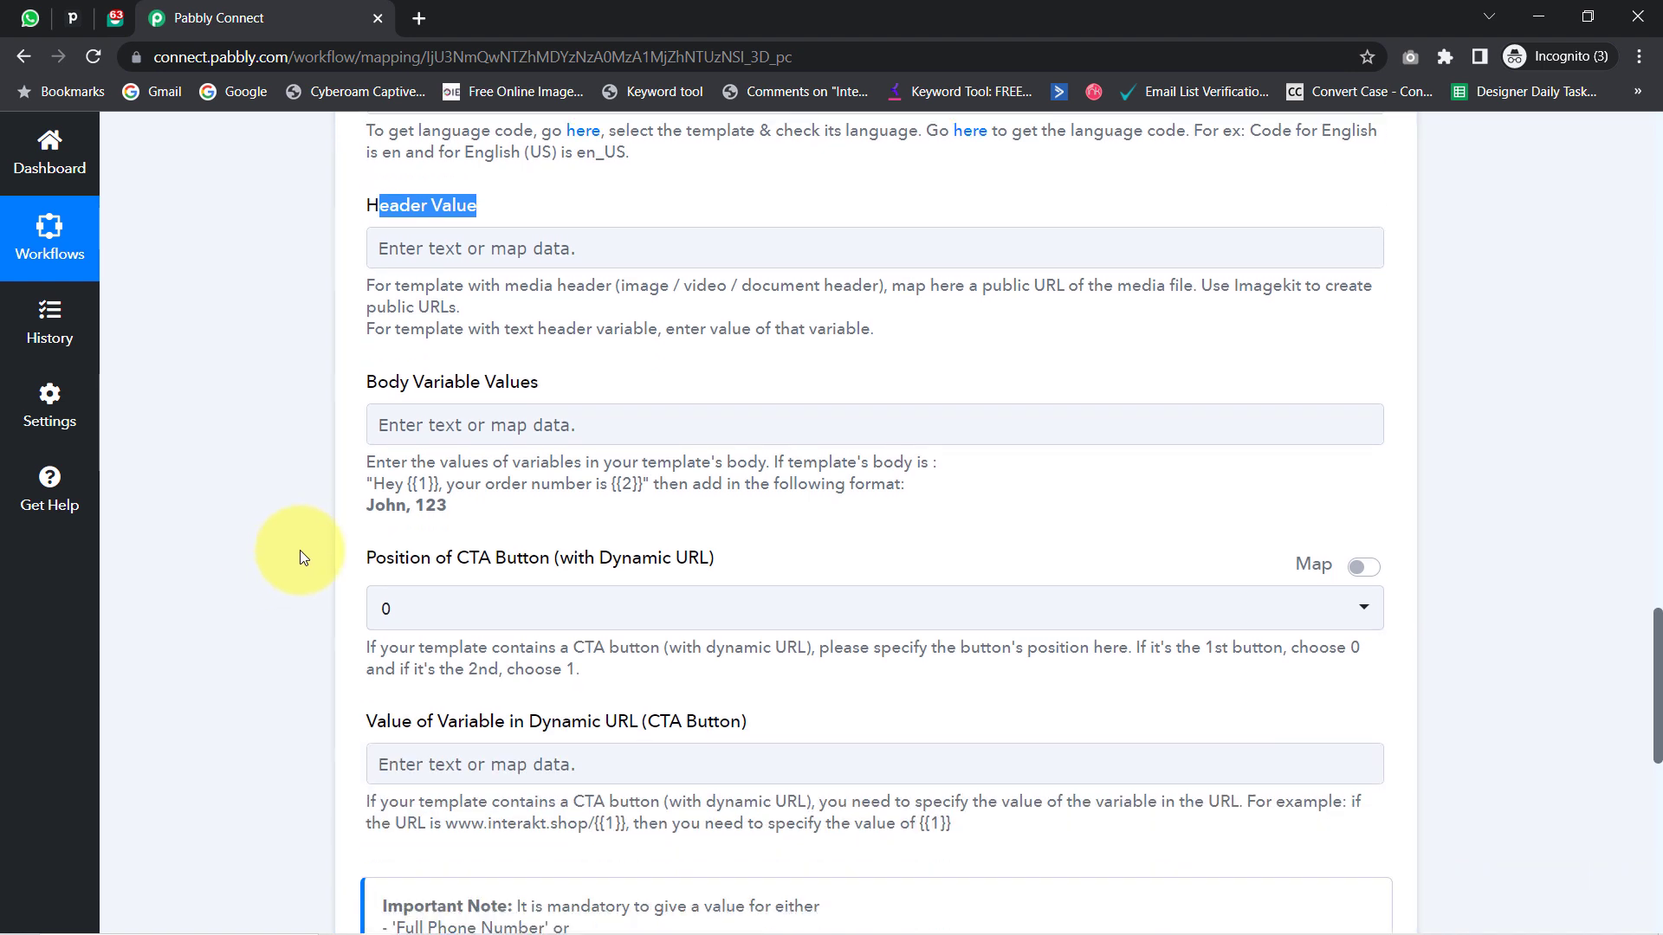
# - Read the Body Variable Values help text, comparing the {{1}} and {{2}} placeholders with the comma-separated example
pyautogui.moveTo(388, 371); pyautogui.dragTo(451, 375)
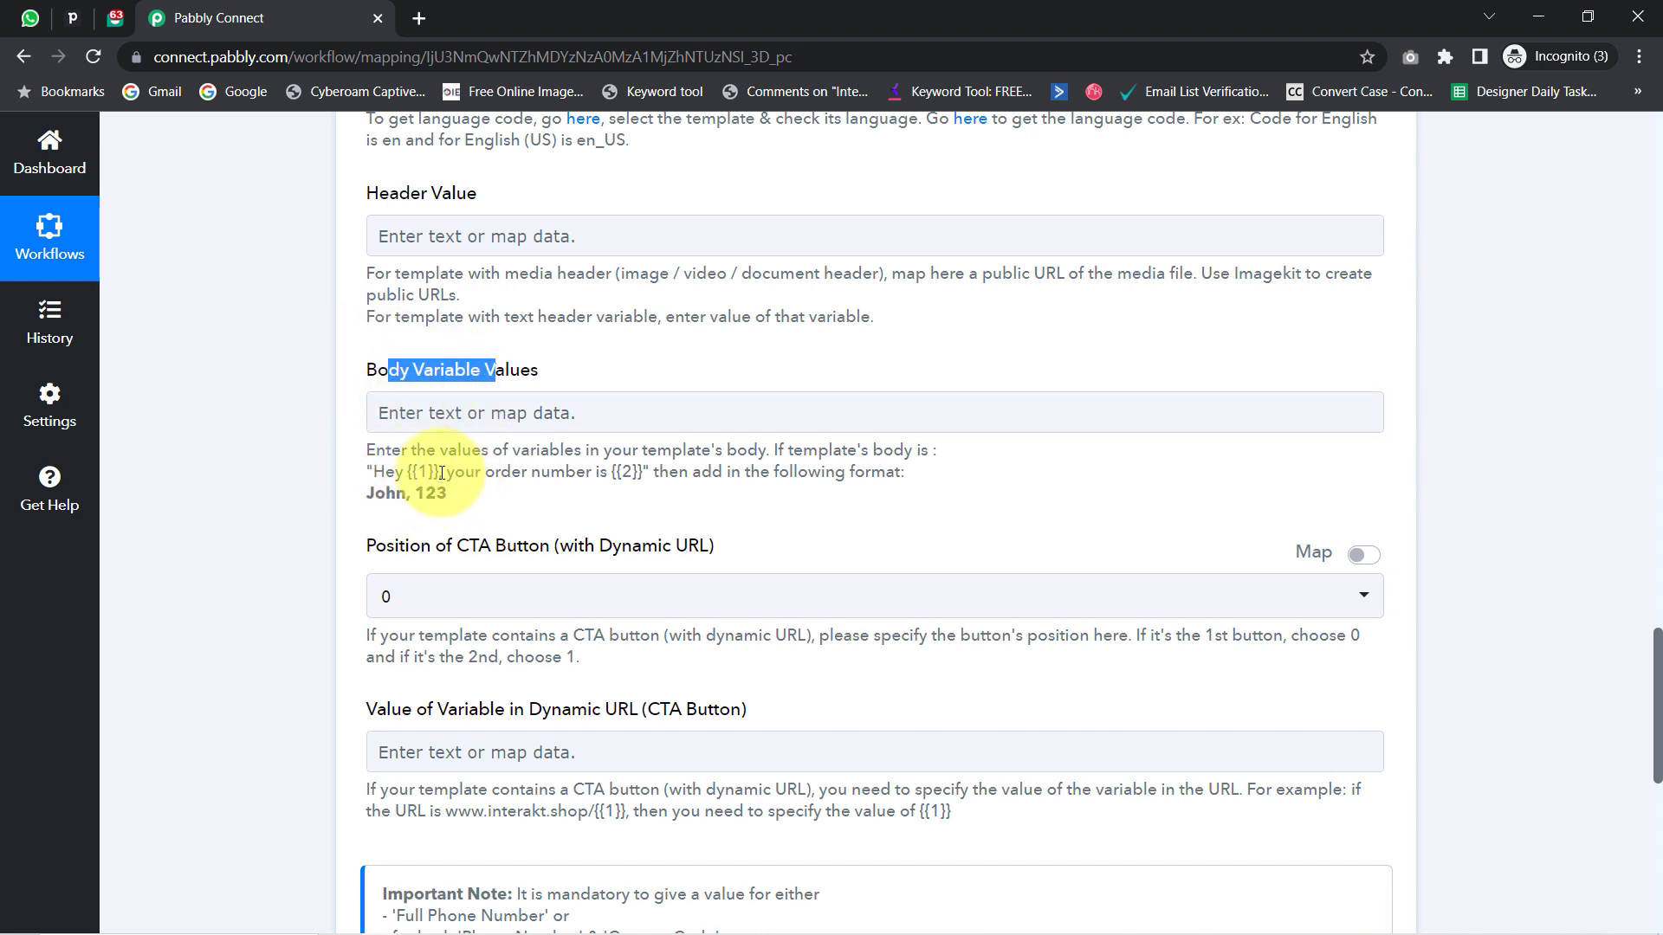
pyautogui.moveTo(396, 472); pyautogui.dragTo(435, 473)
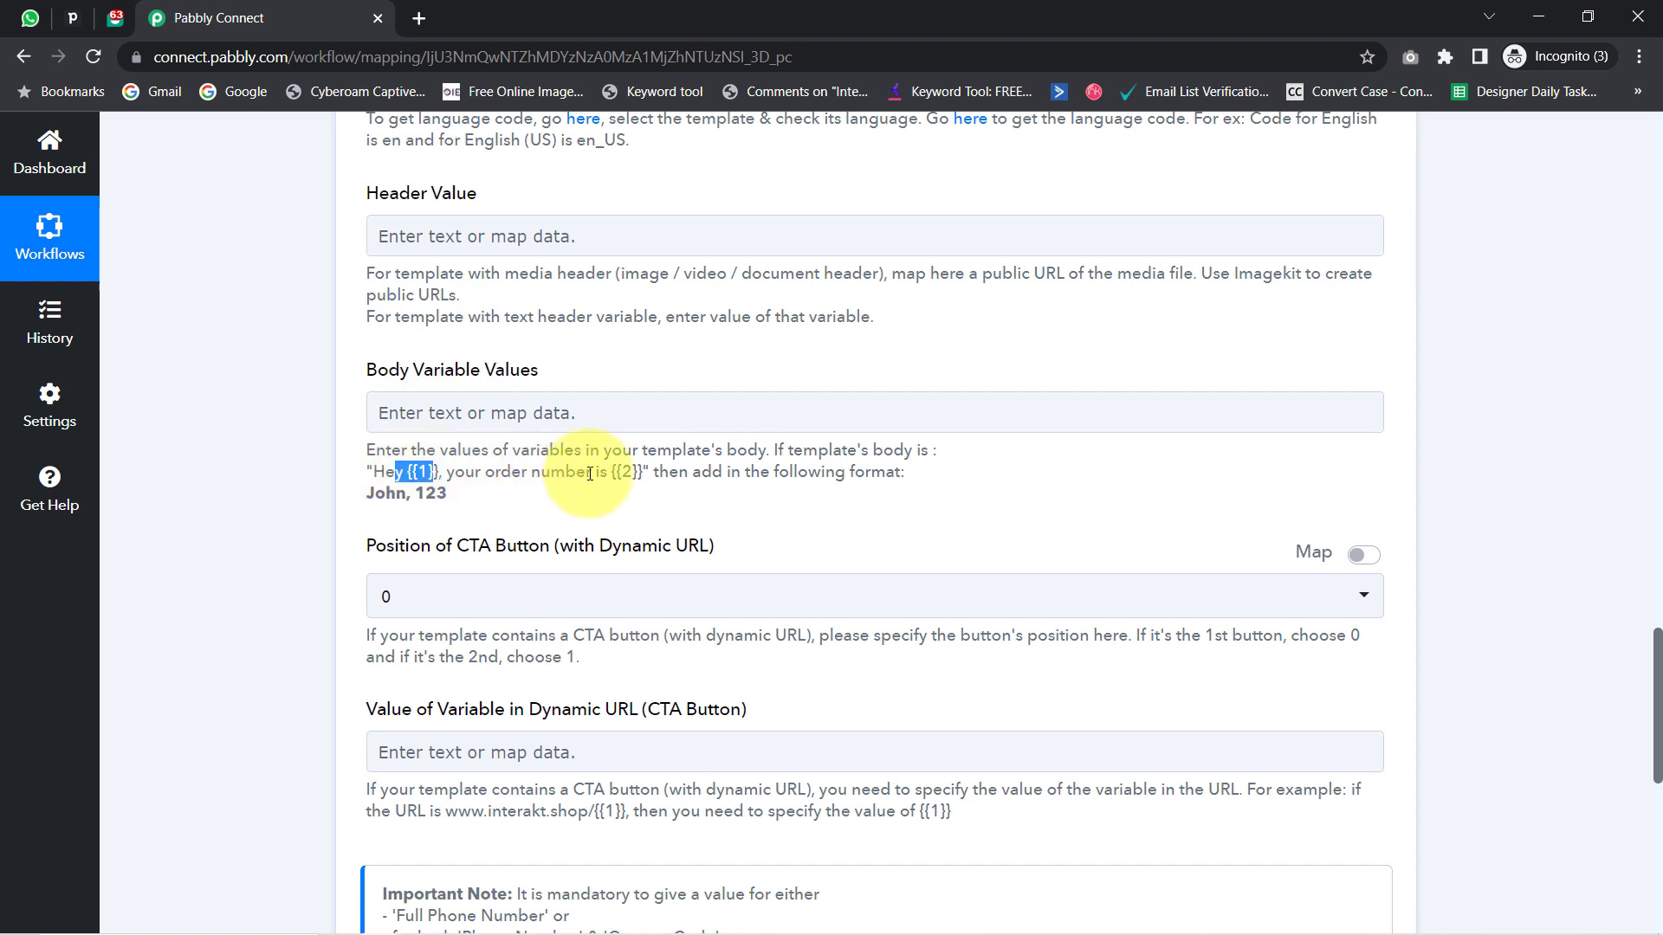
pyautogui.moveTo(588, 474); pyautogui.dragTo(651, 473)
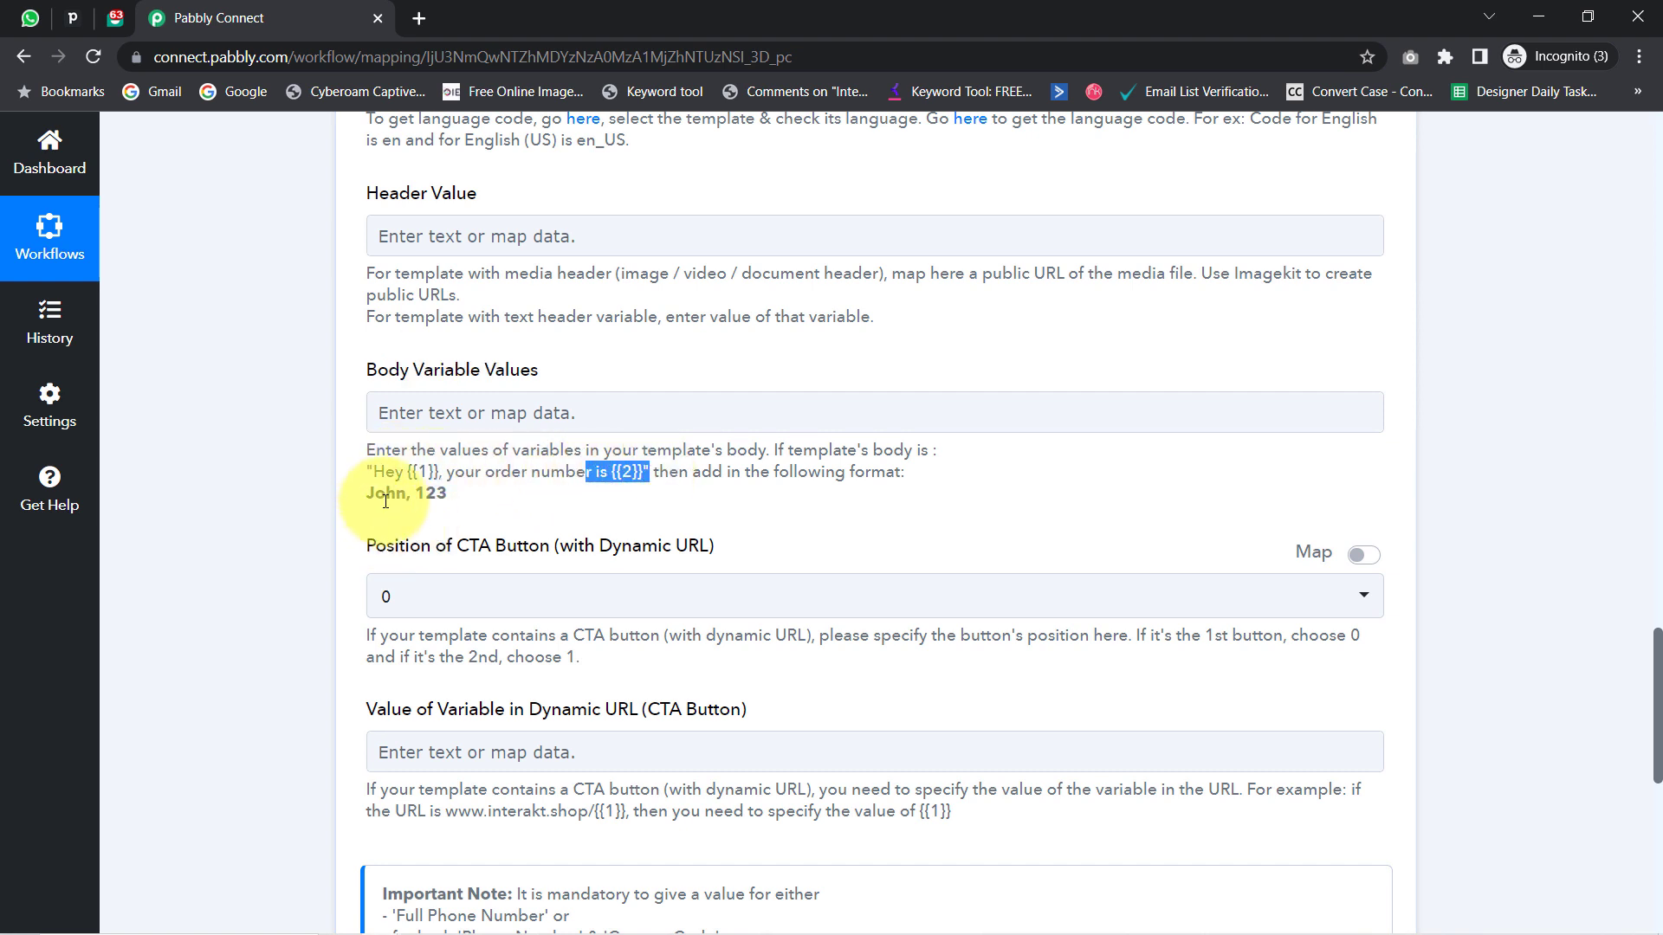
pyautogui.moveTo(367, 495); pyautogui.dragTo(426, 503)
pyautogui.doubleClick(435, 495)
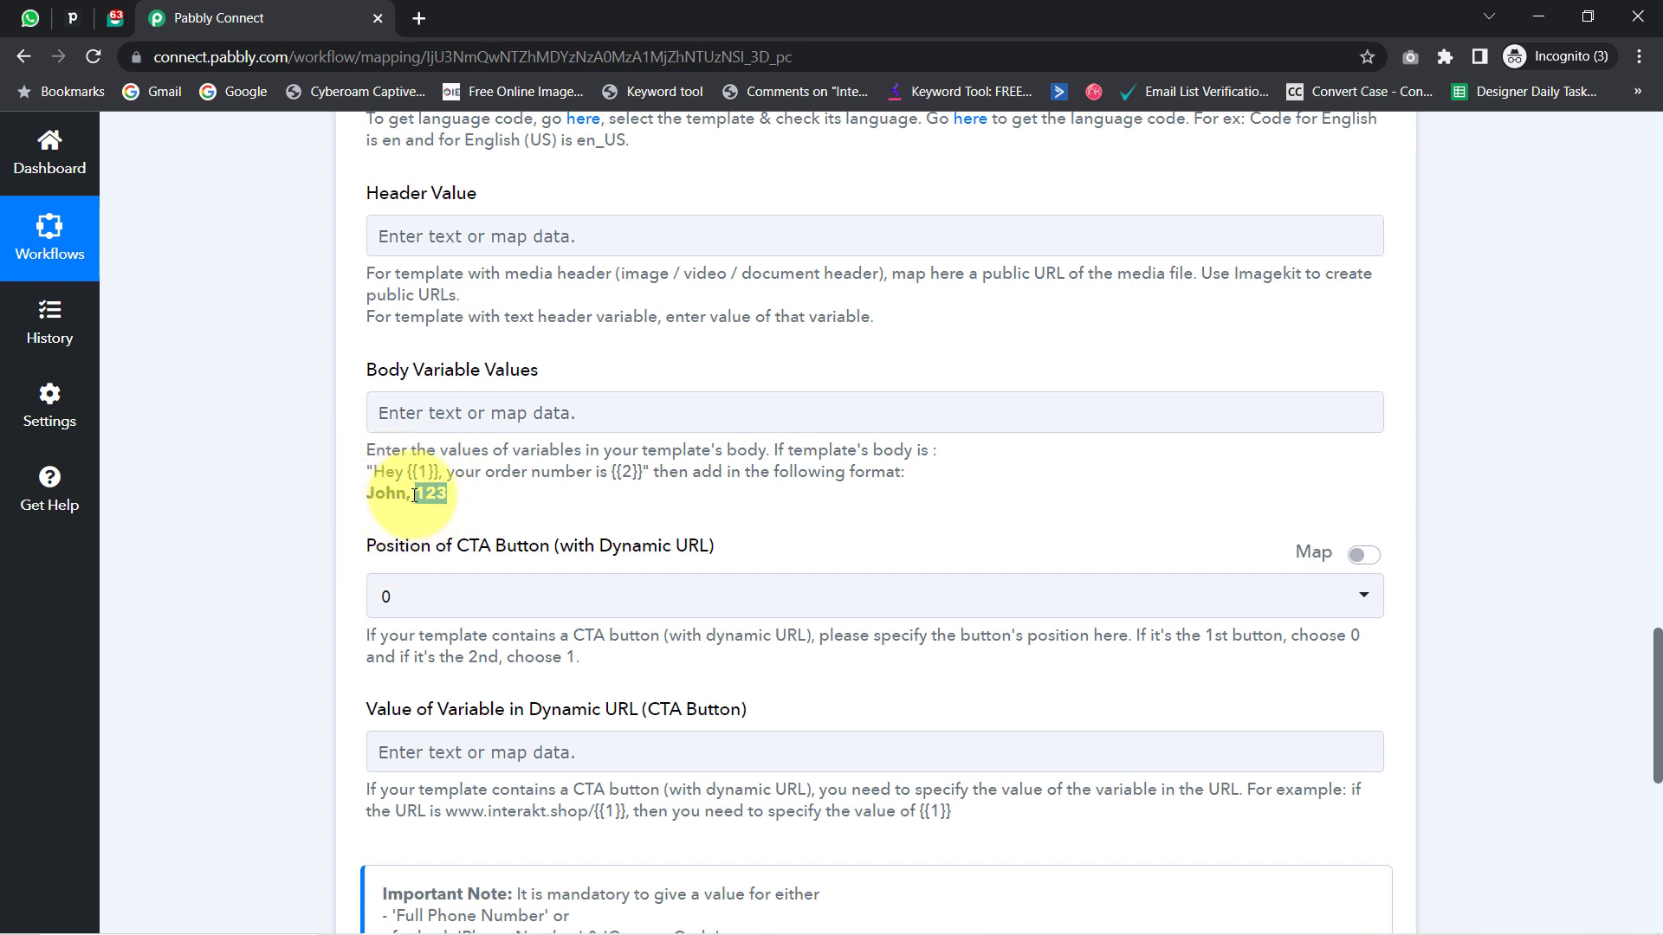
pyautogui.moveTo(367, 495)
pyautogui.mouseDown()
pyautogui.moveTo(407, 496)
pyautogui.moveTo(370, 496)
pyautogui.mouseUp()
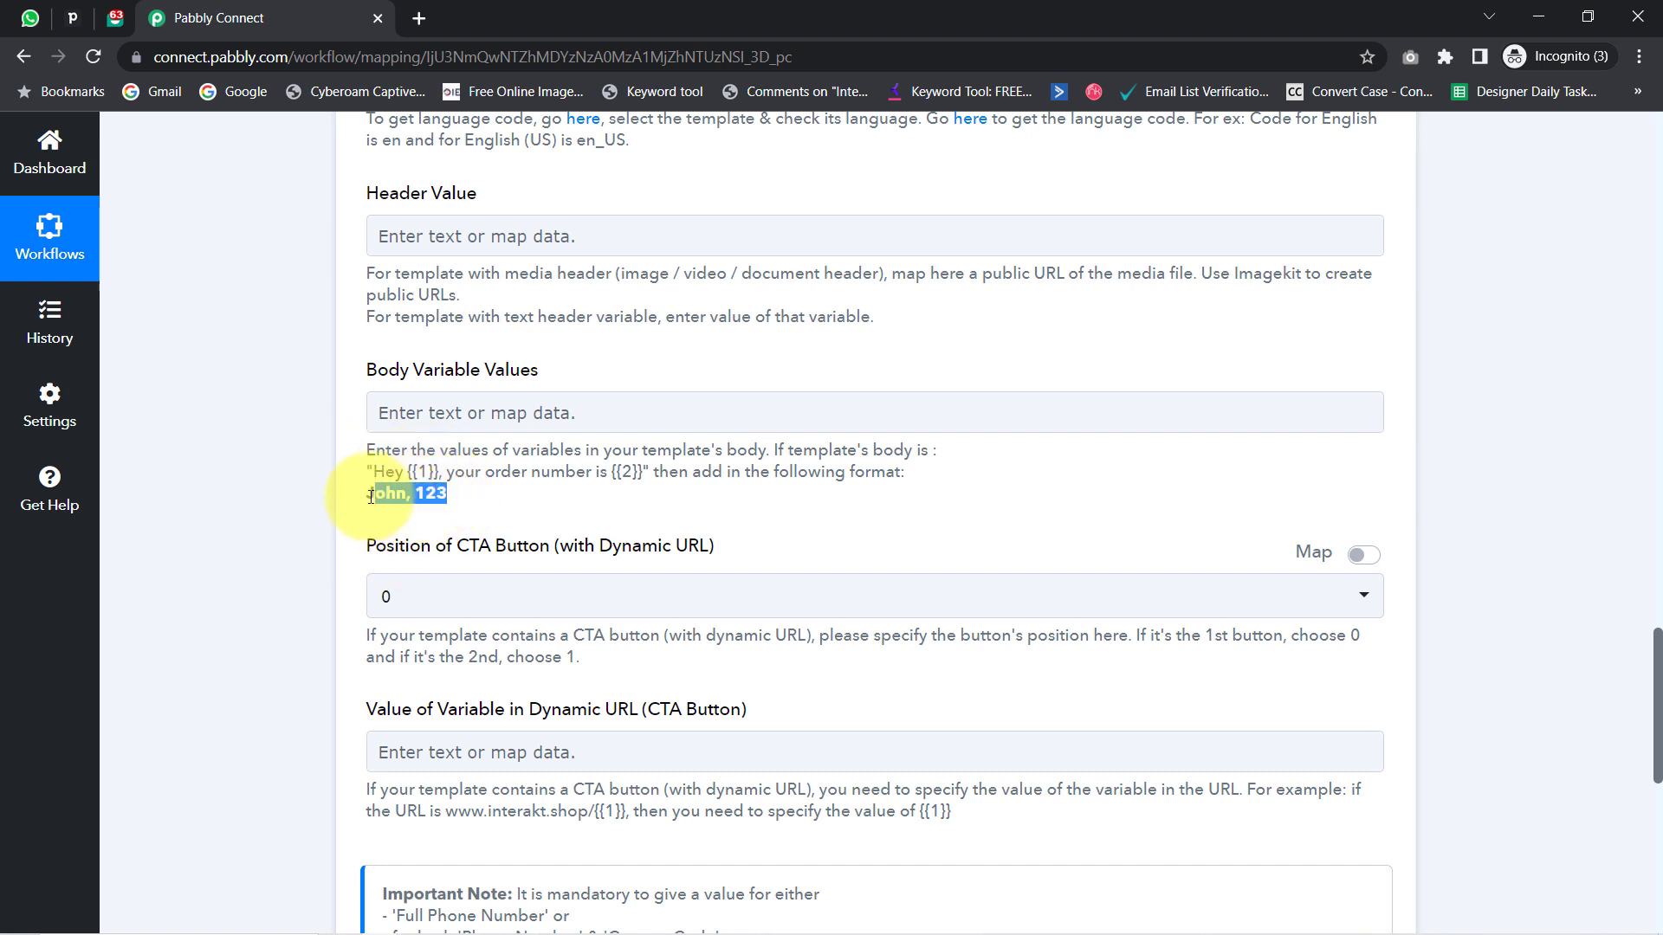
pyautogui.click(434, 430)
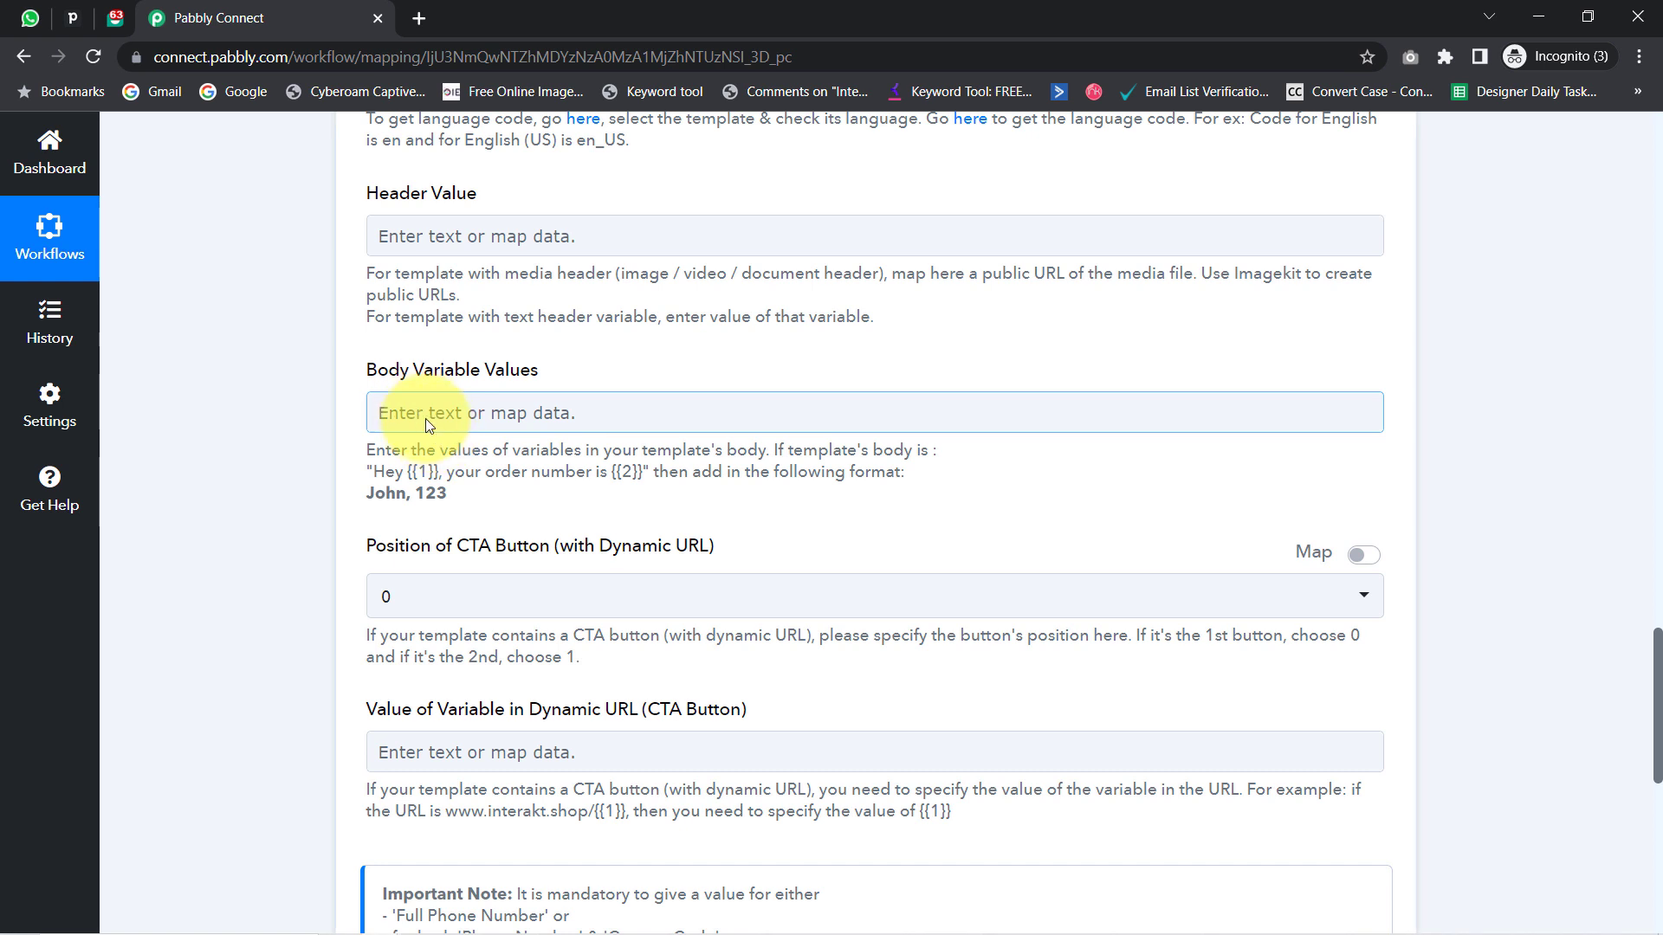
pyautogui.click(423, 434)
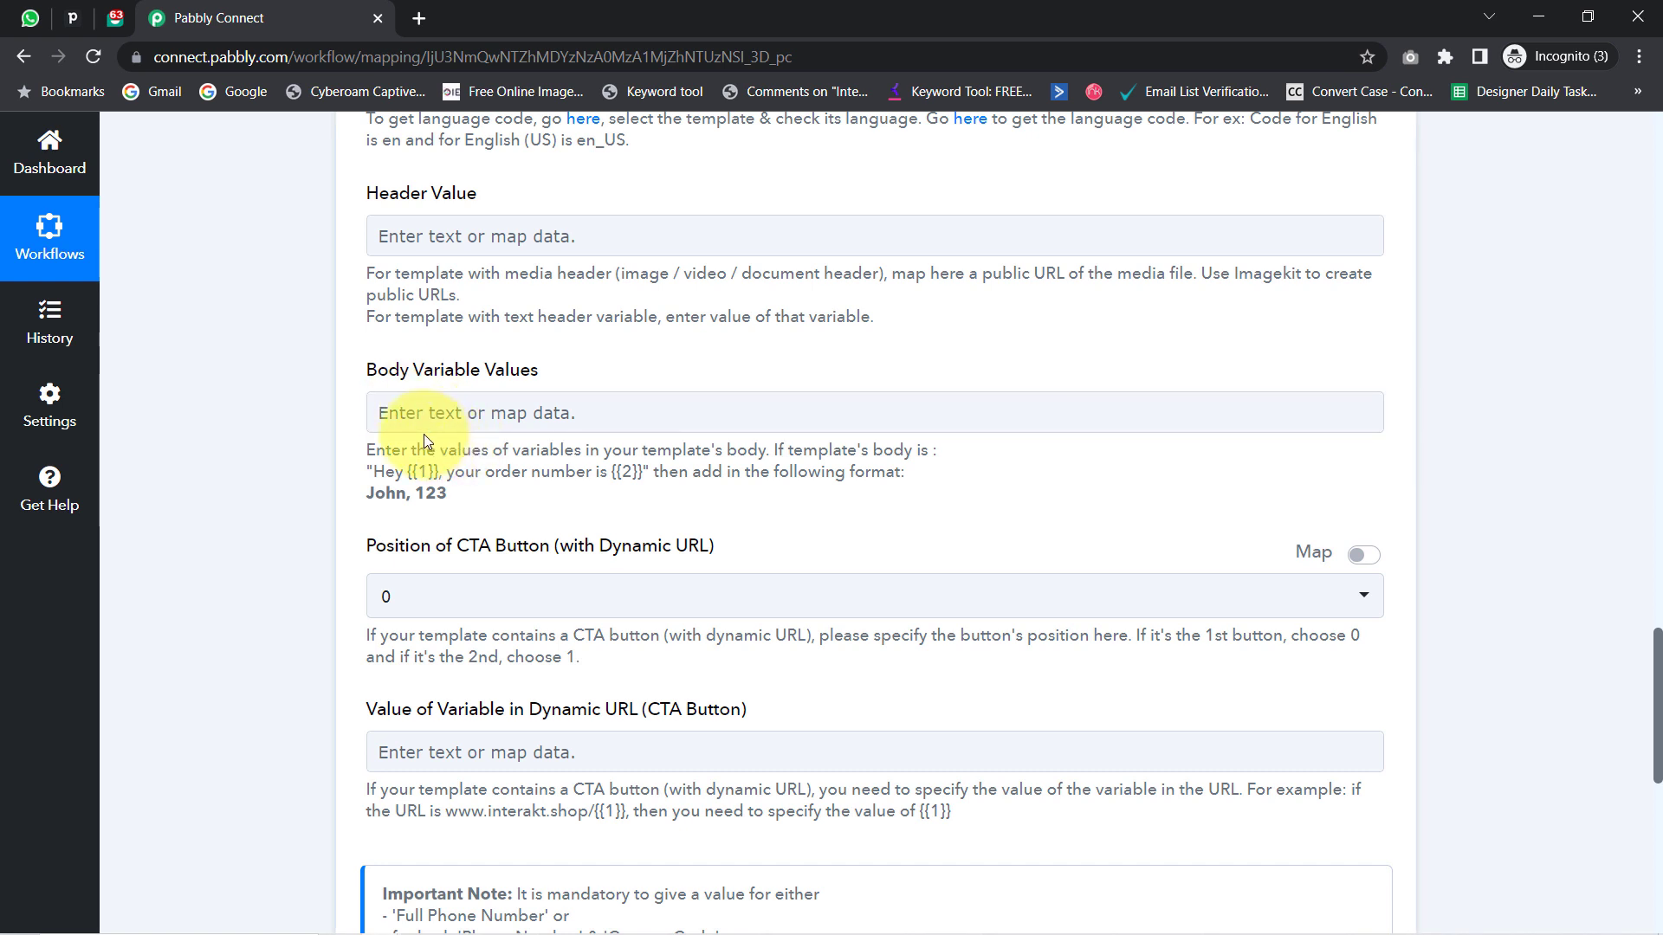
# - Map the PipeDrive lead's Res2 Data Name into Body Variable Values for {{1}}, checking that placeholder in the Interakt template
pyautogui.click(418, 423)
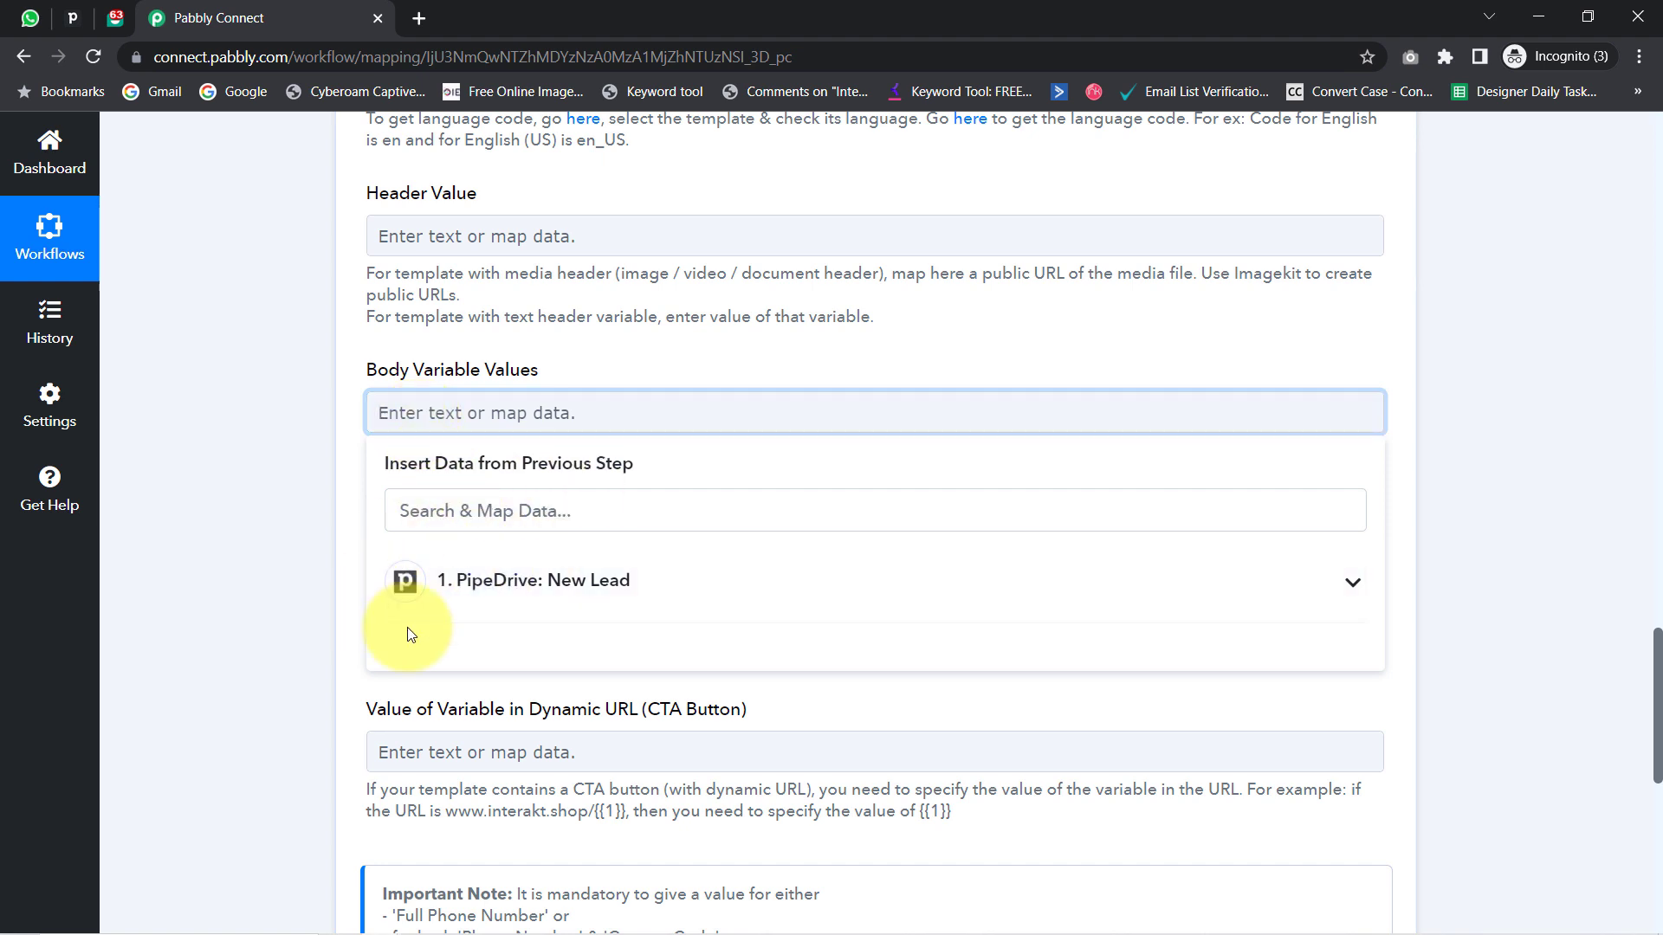
pyautogui.click(499, 587)
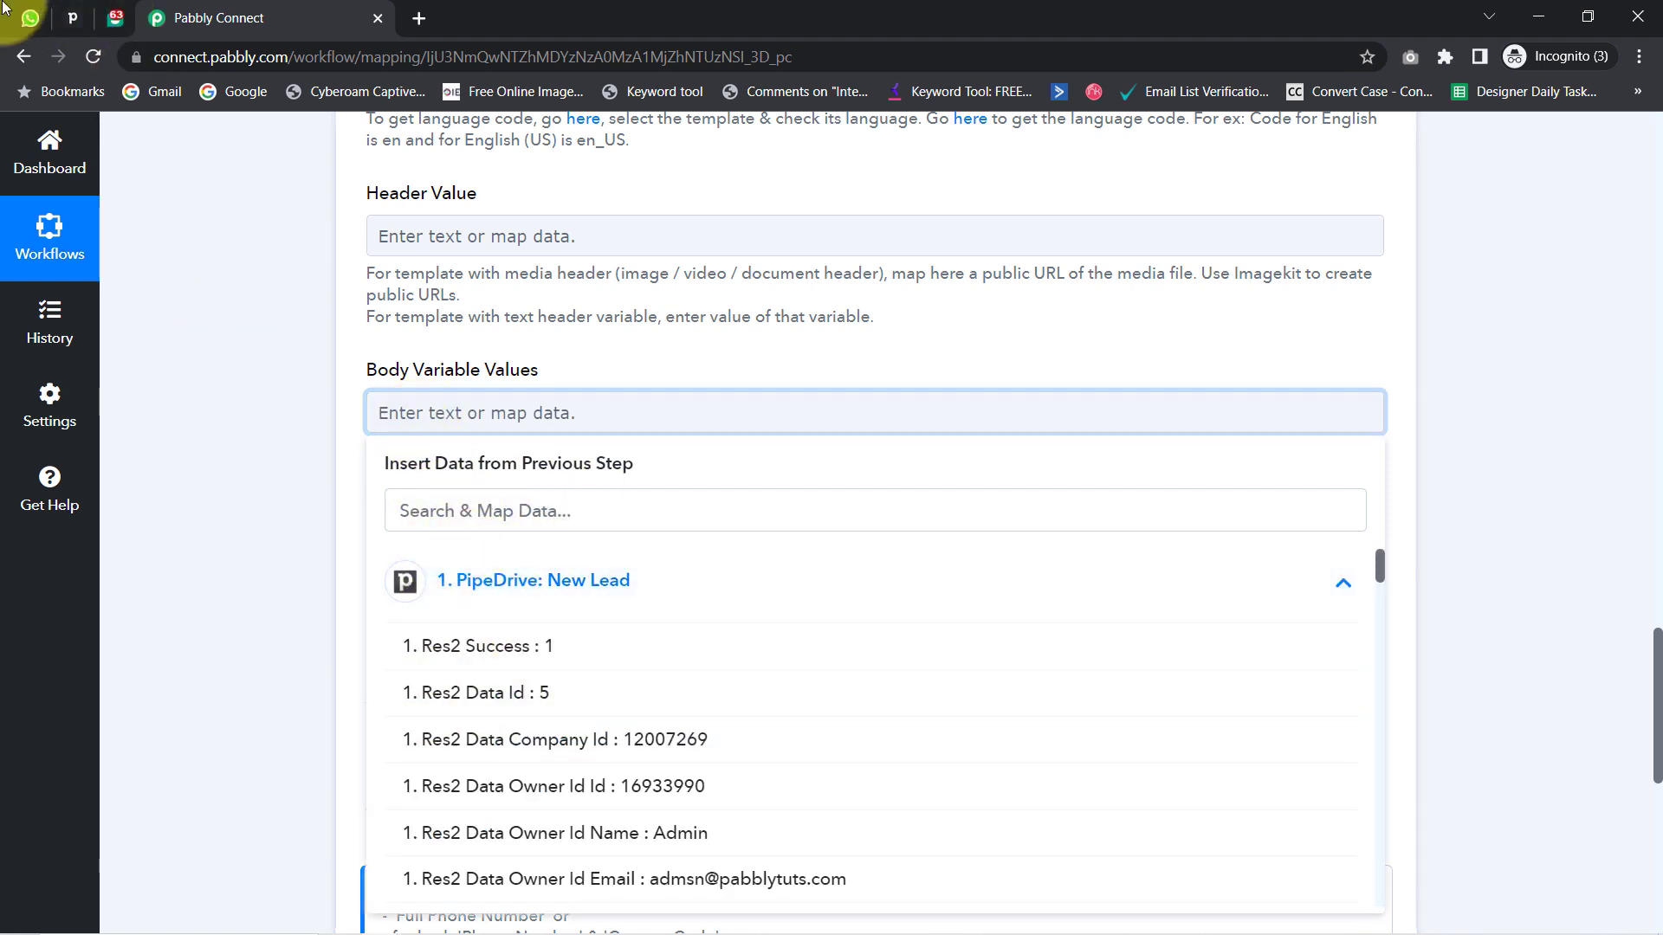
pyautogui.click(115, 18)
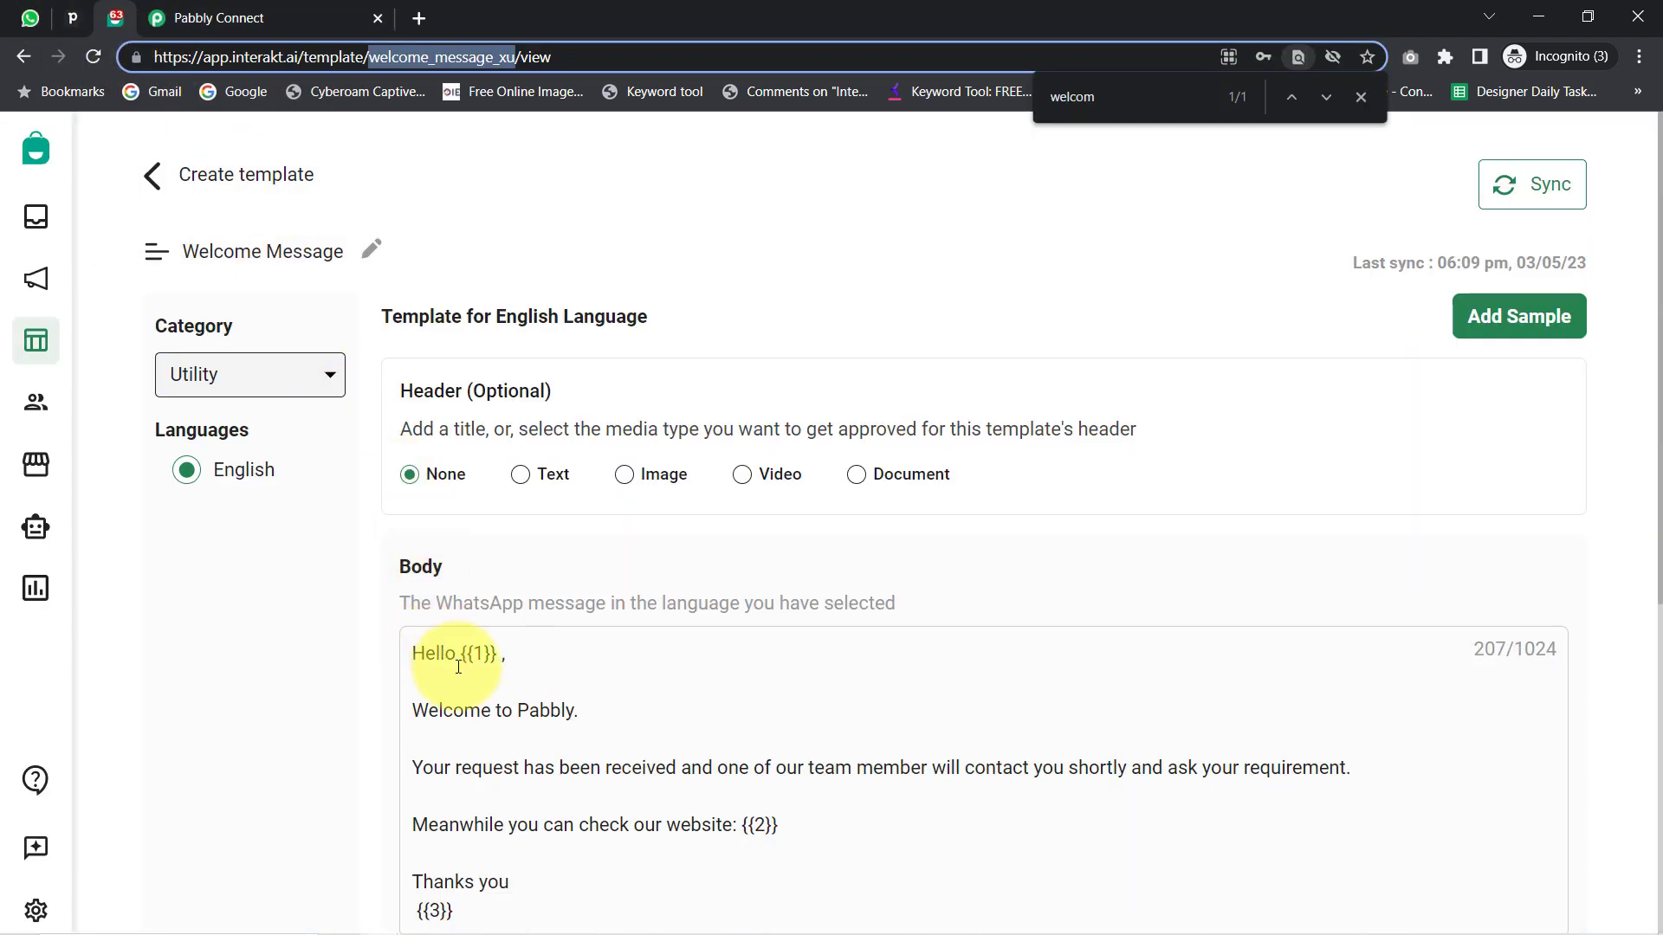
pyautogui.moveTo(504, 653); pyautogui.dragTo(436, 653)
pyautogui.scroll(-1, 481, 511)
pyautogui.scroll(-1, 480, 512)
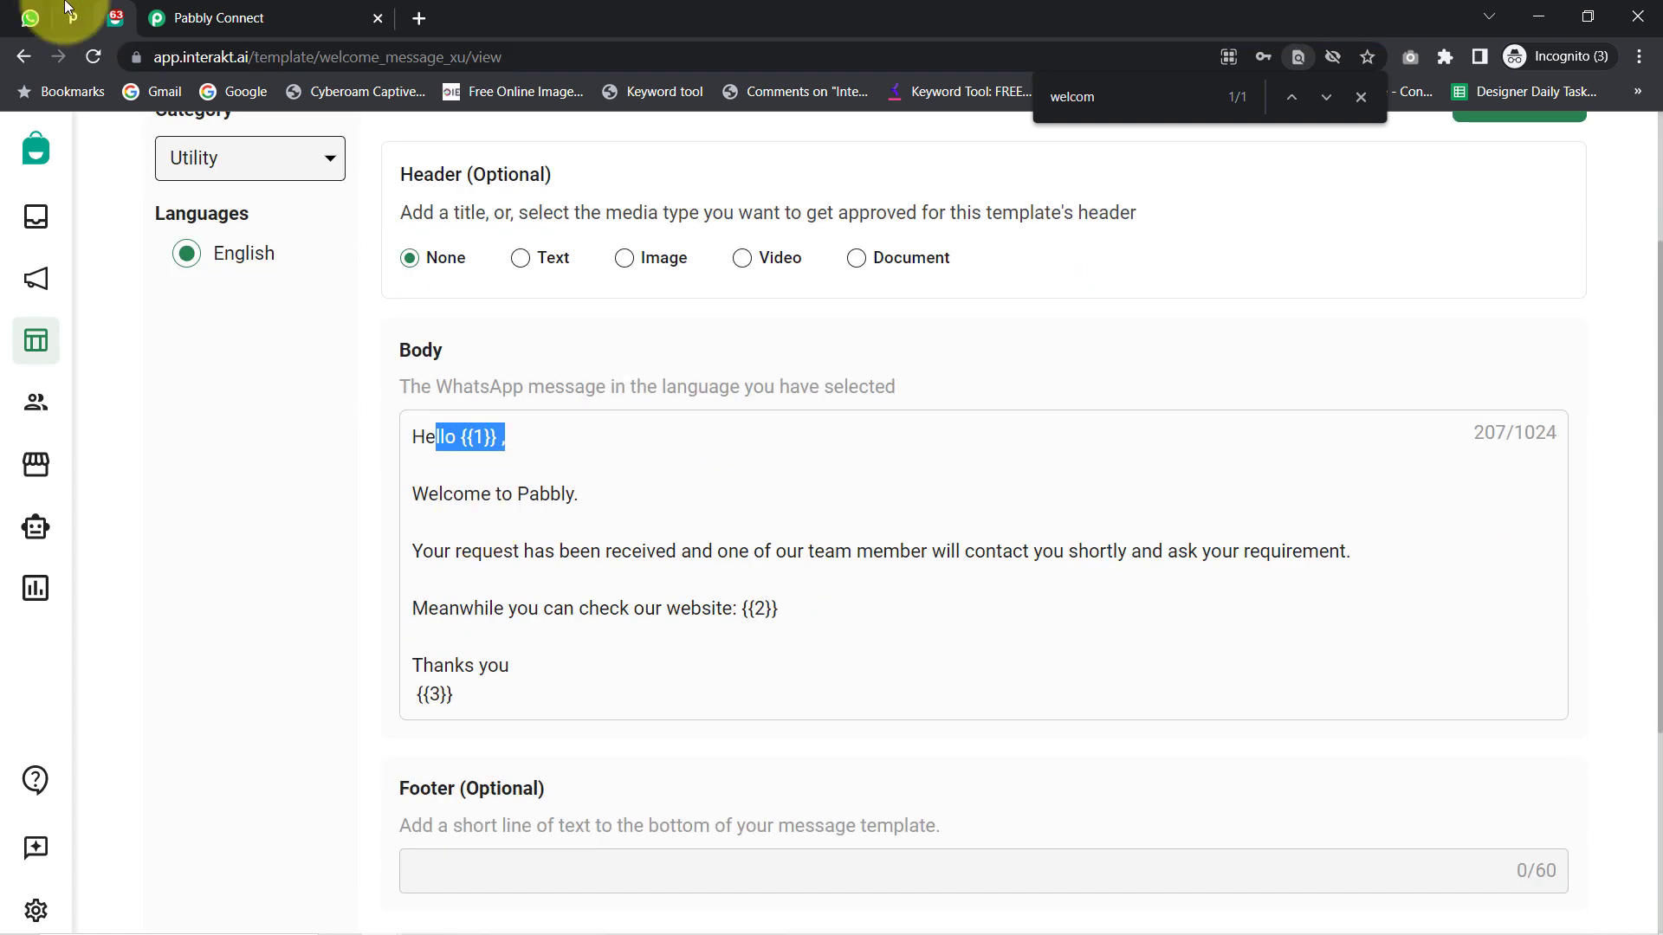
pyautogui.click(189, 12)
pyautogui.click(442, 511)
pyautogui.write('d')
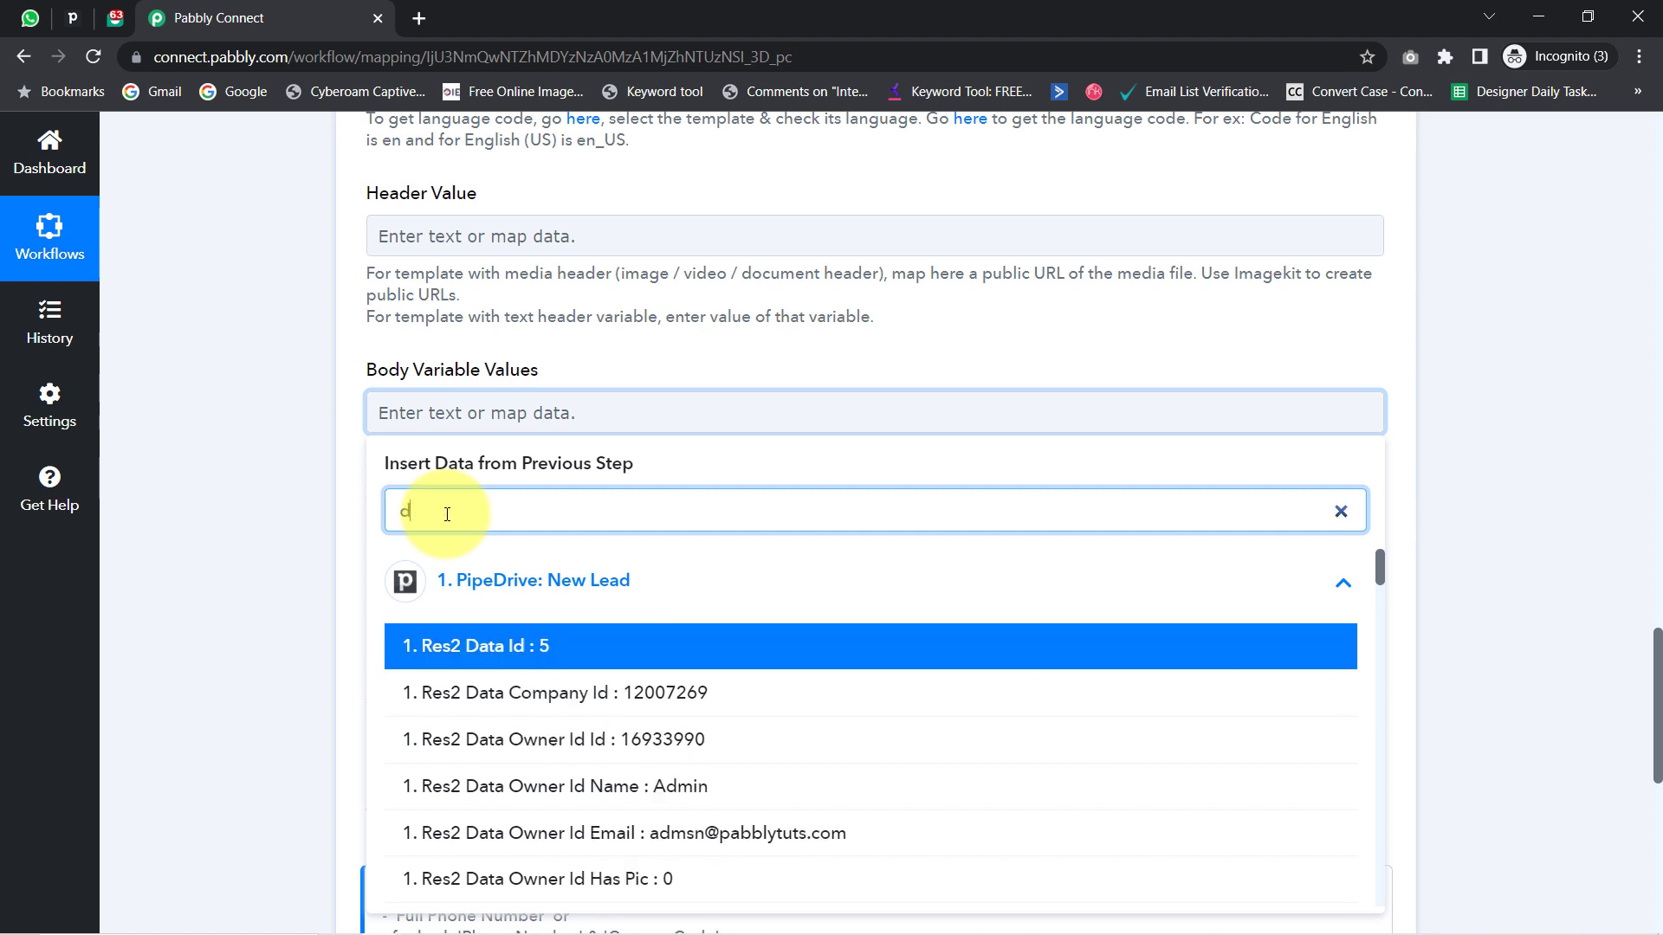
pyautogui.write('emo u')
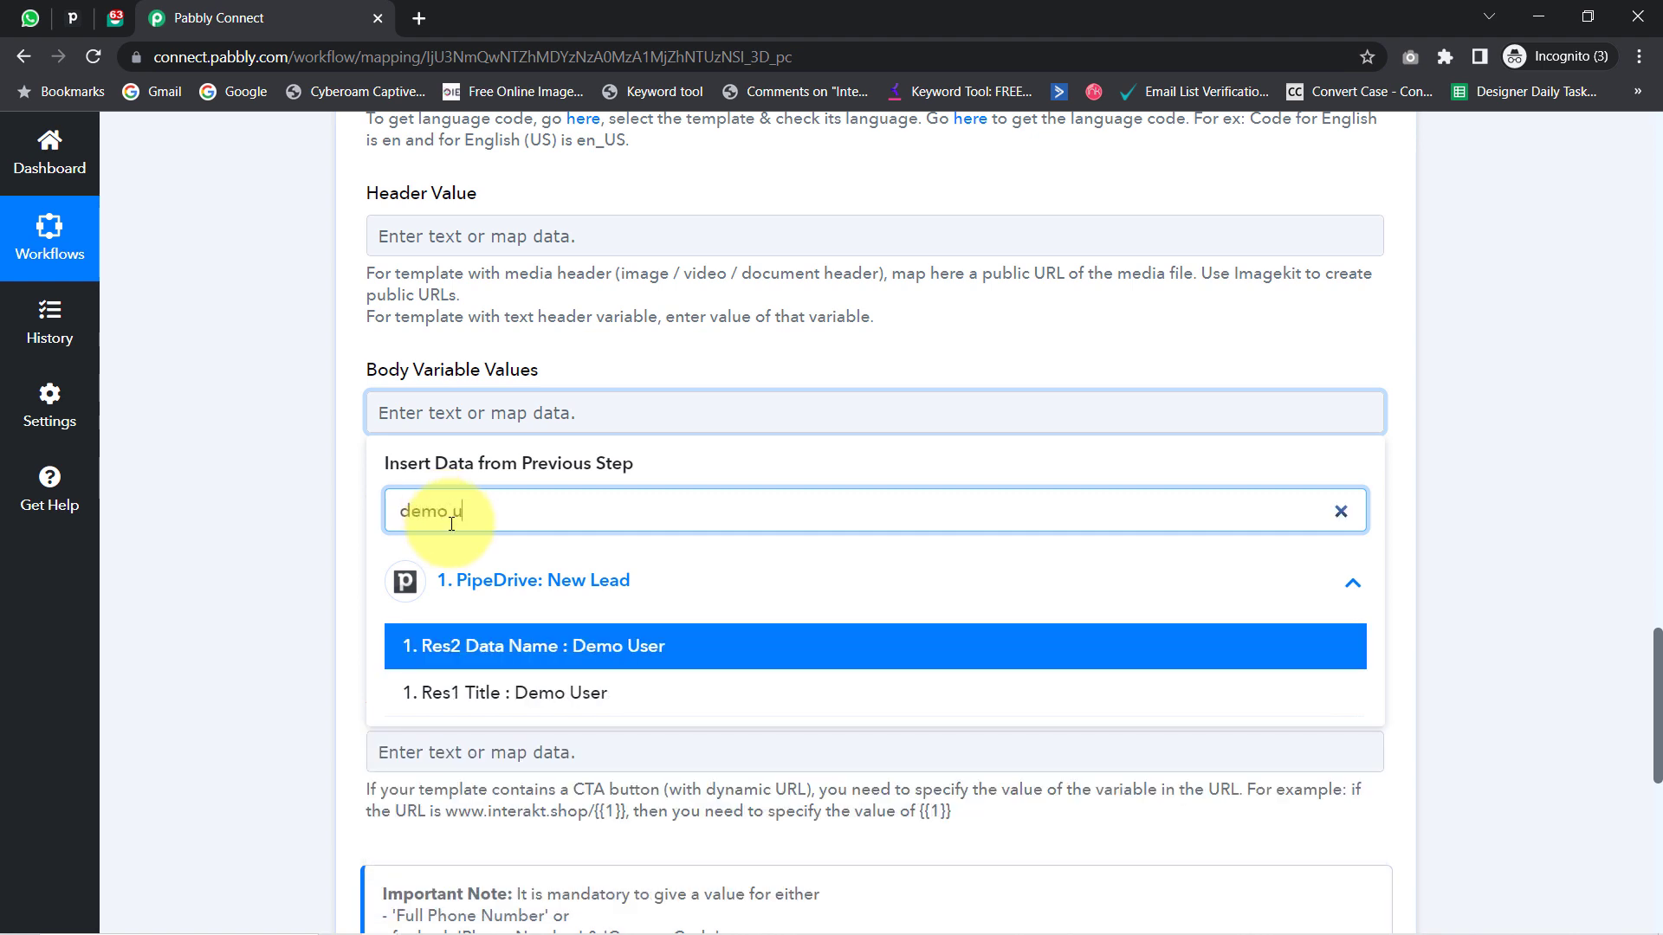
pyautogui.click(440, 655)
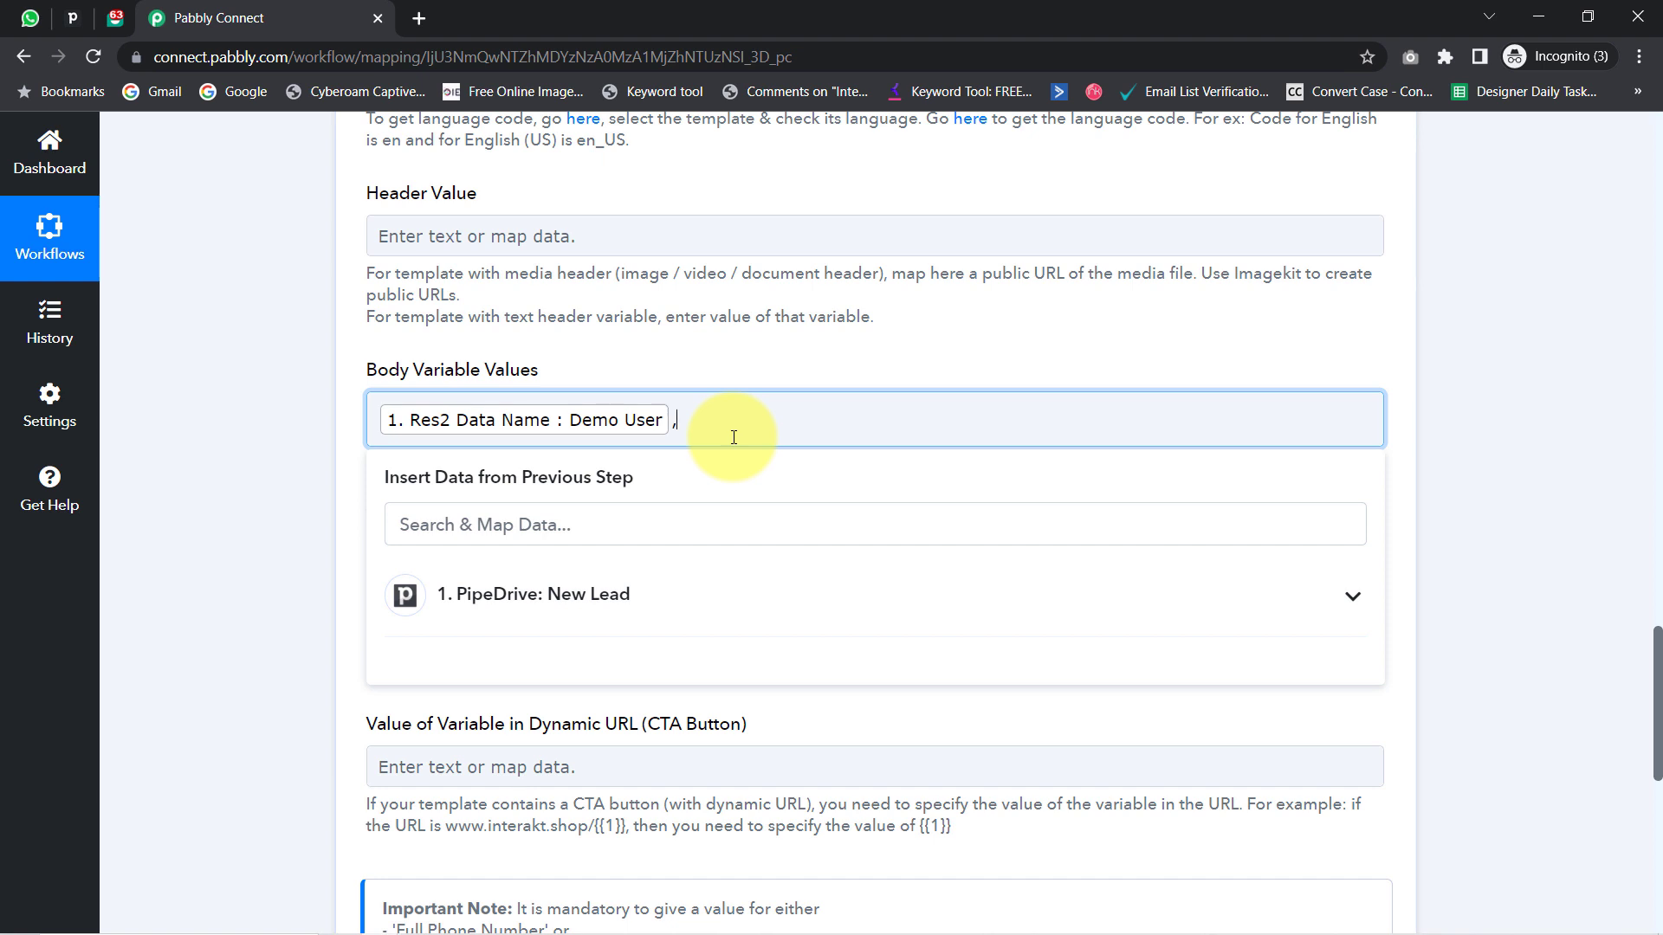
pyautogui.click(115, 18)
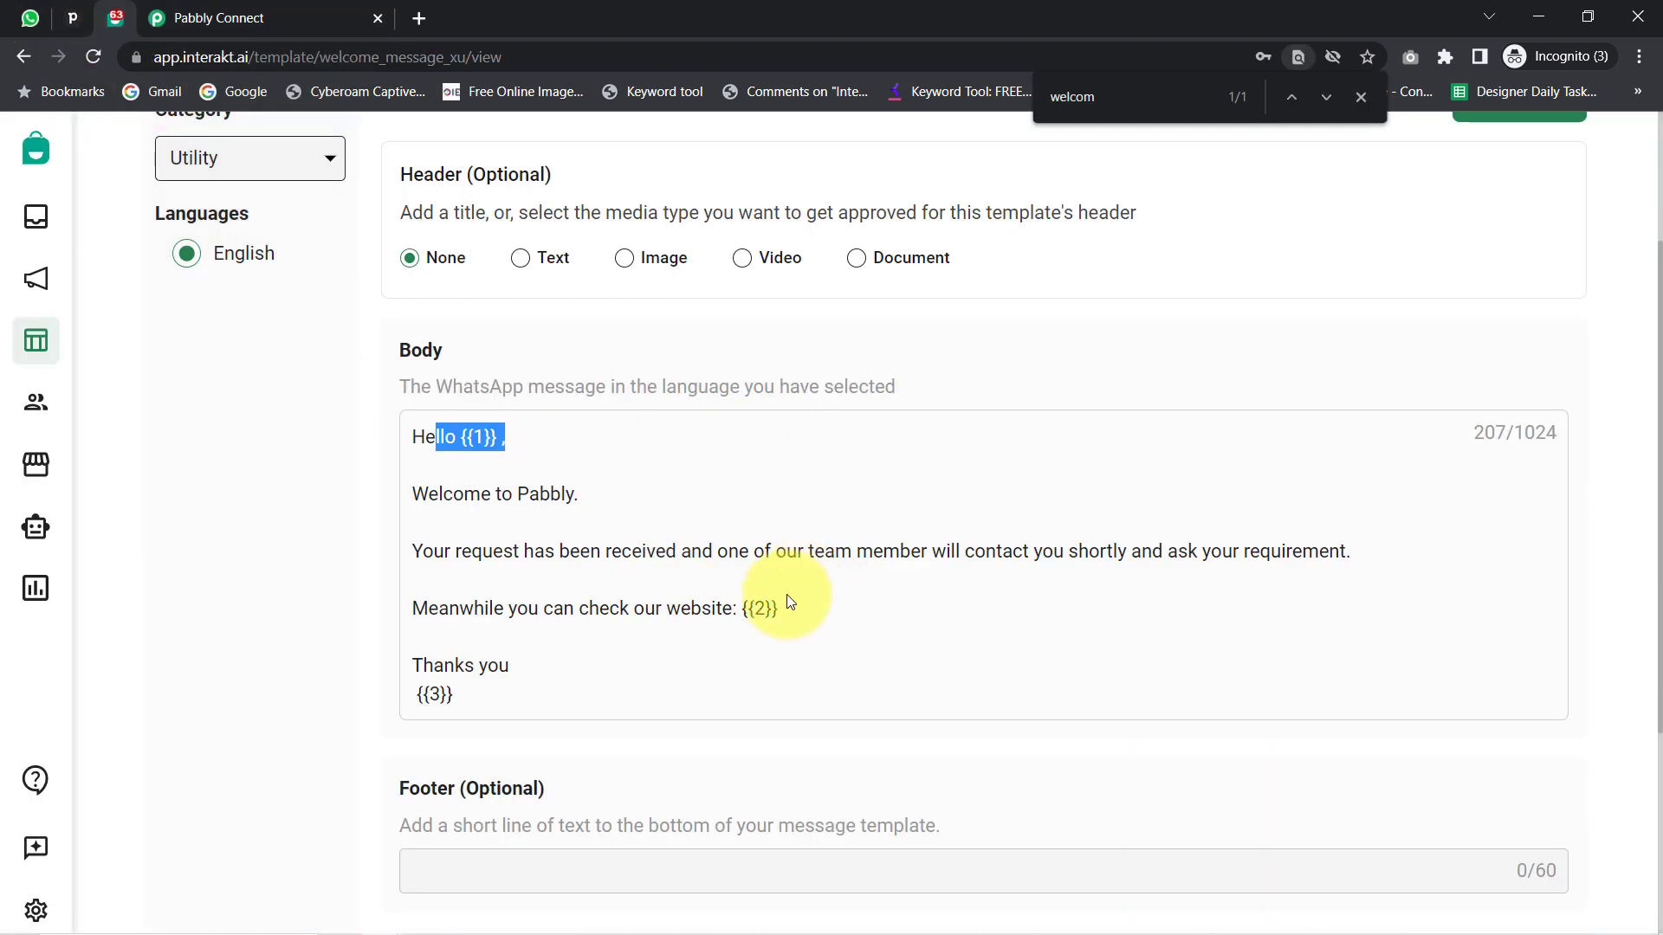
pyautogui.moveTo(731, 610); pyautogui.dragTo(788, 628)
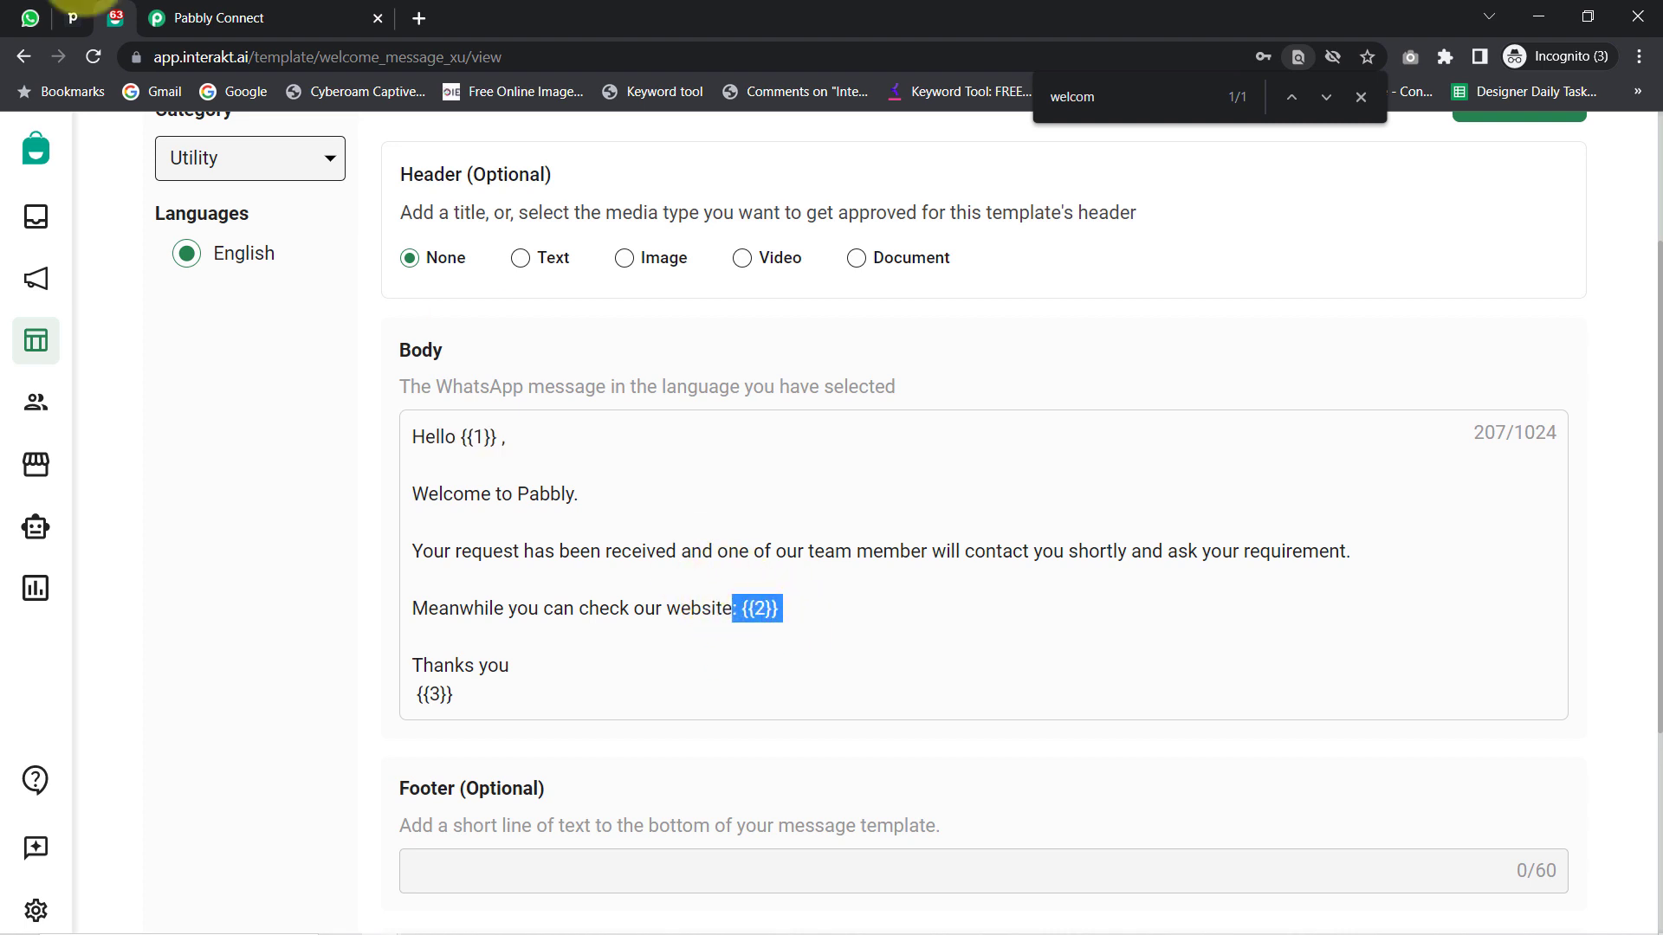
pyautogui.click(186, 17)
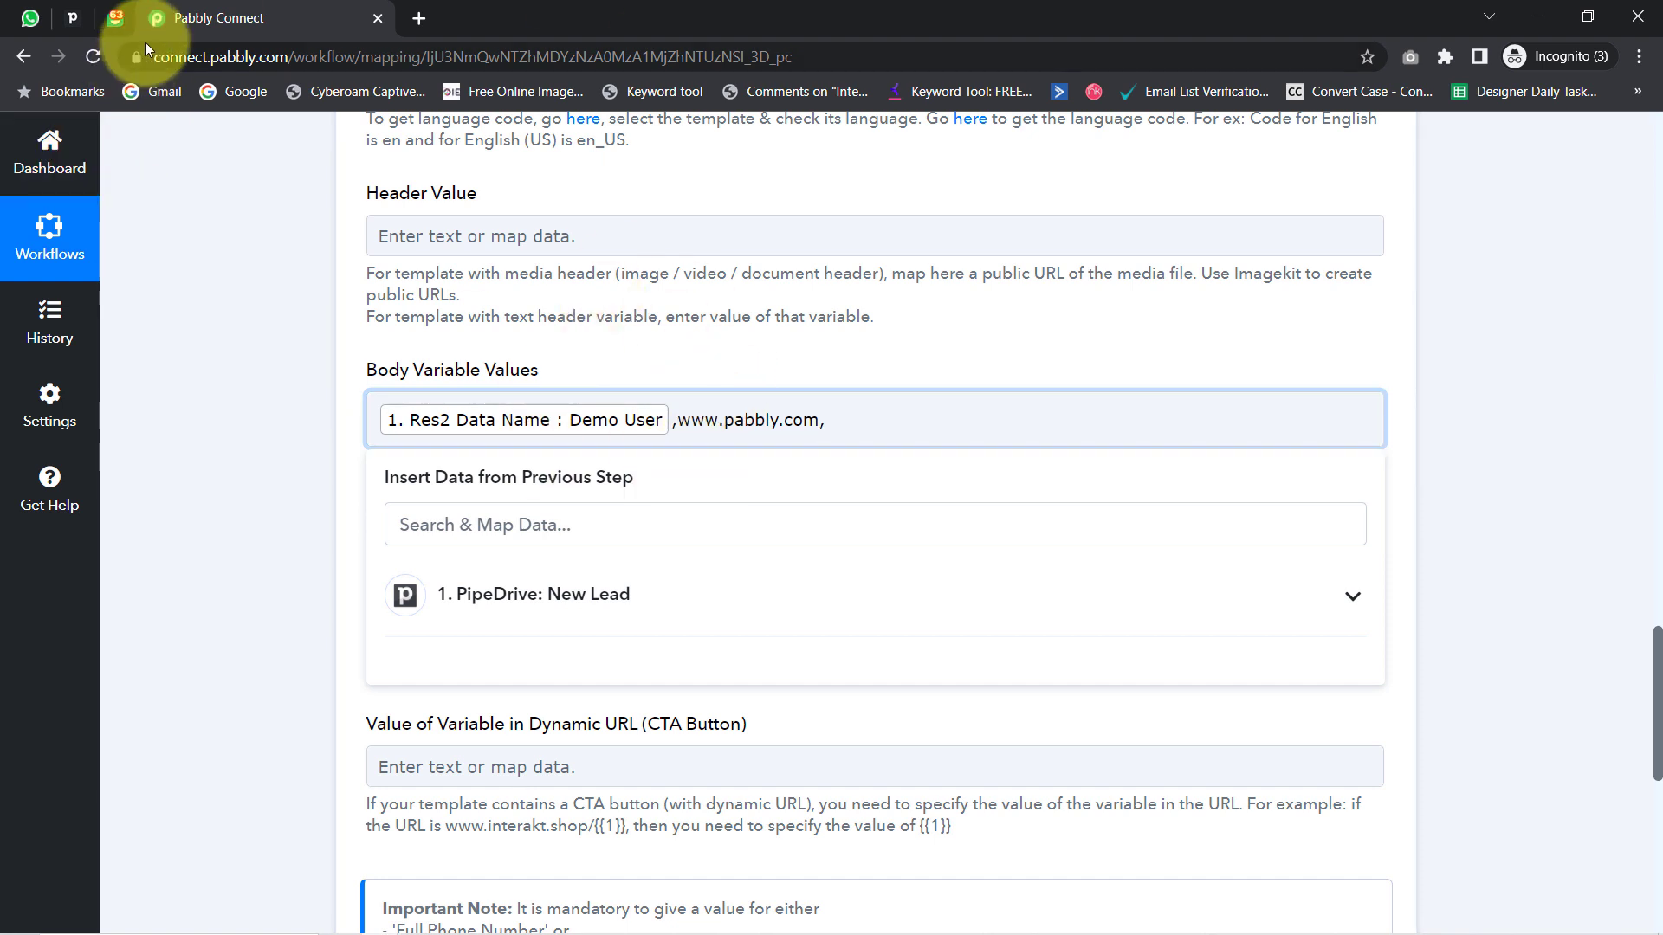
pyautogui.click(122, 18)
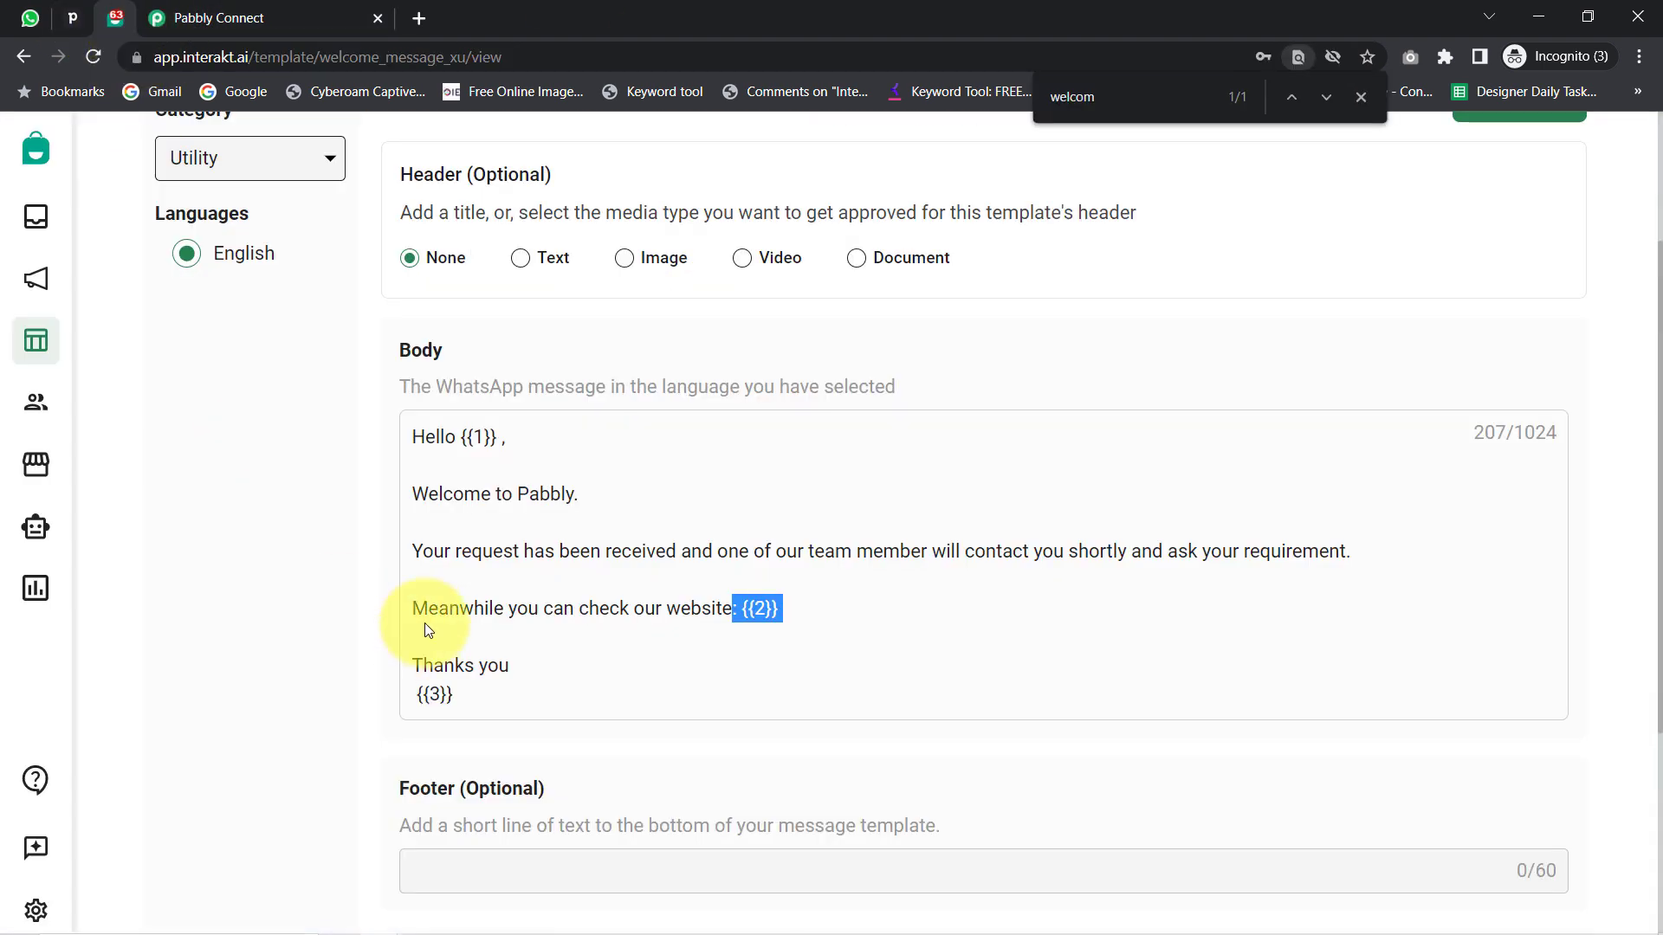
pyautogui.click(199, 18)
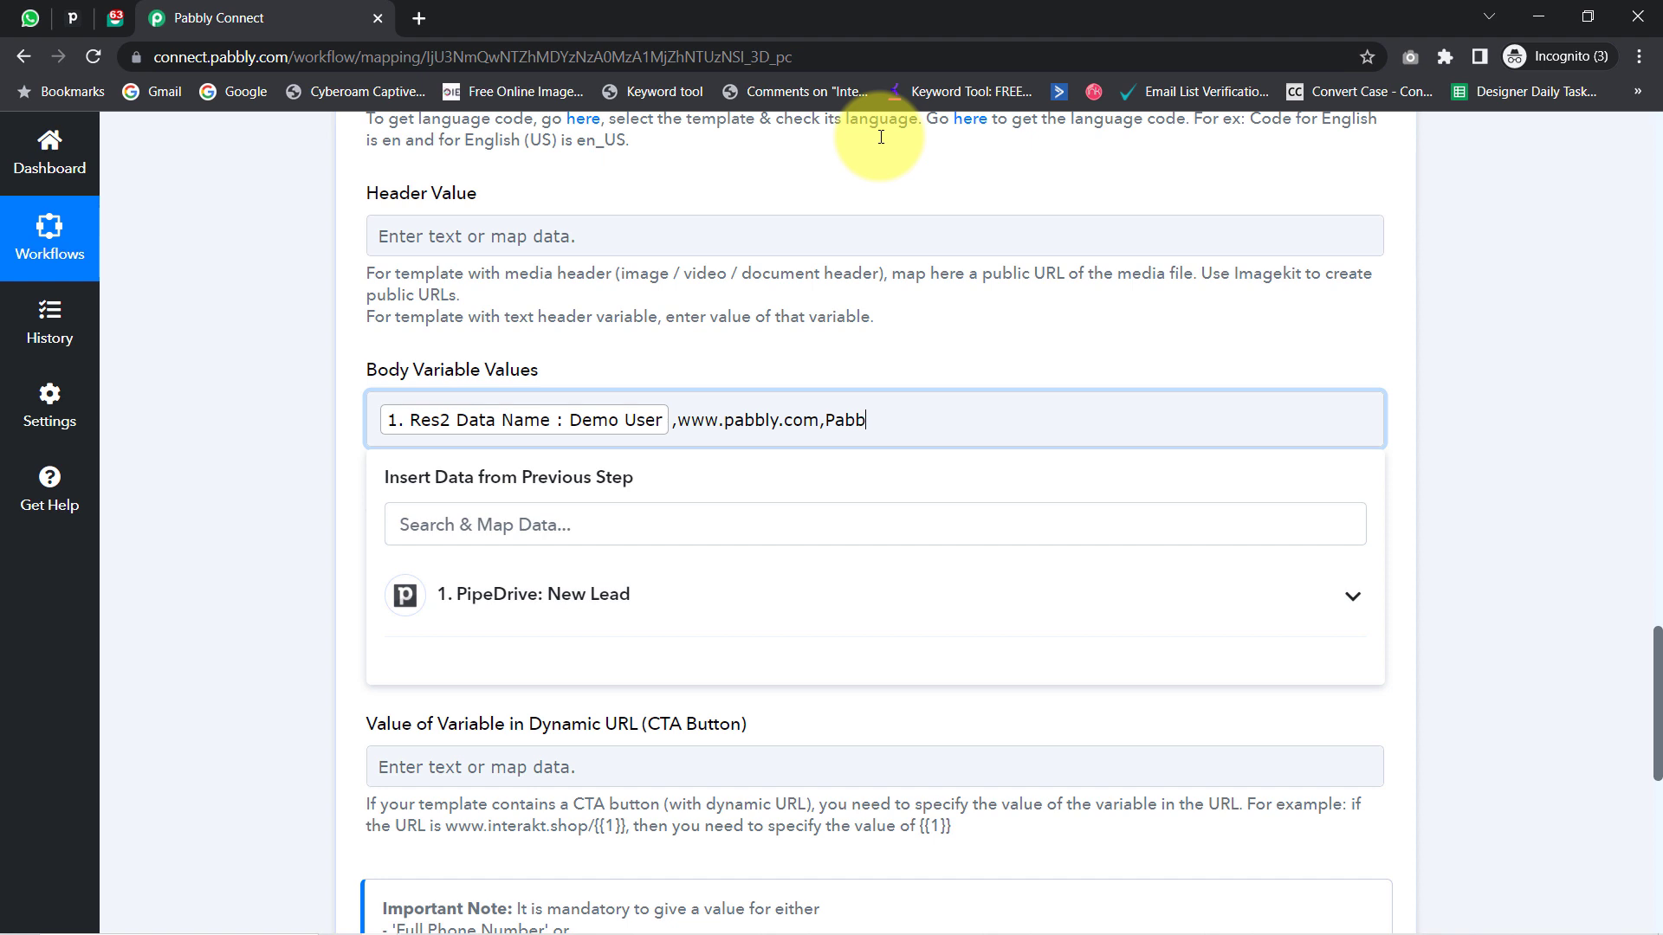
pyautogui.write('Team')
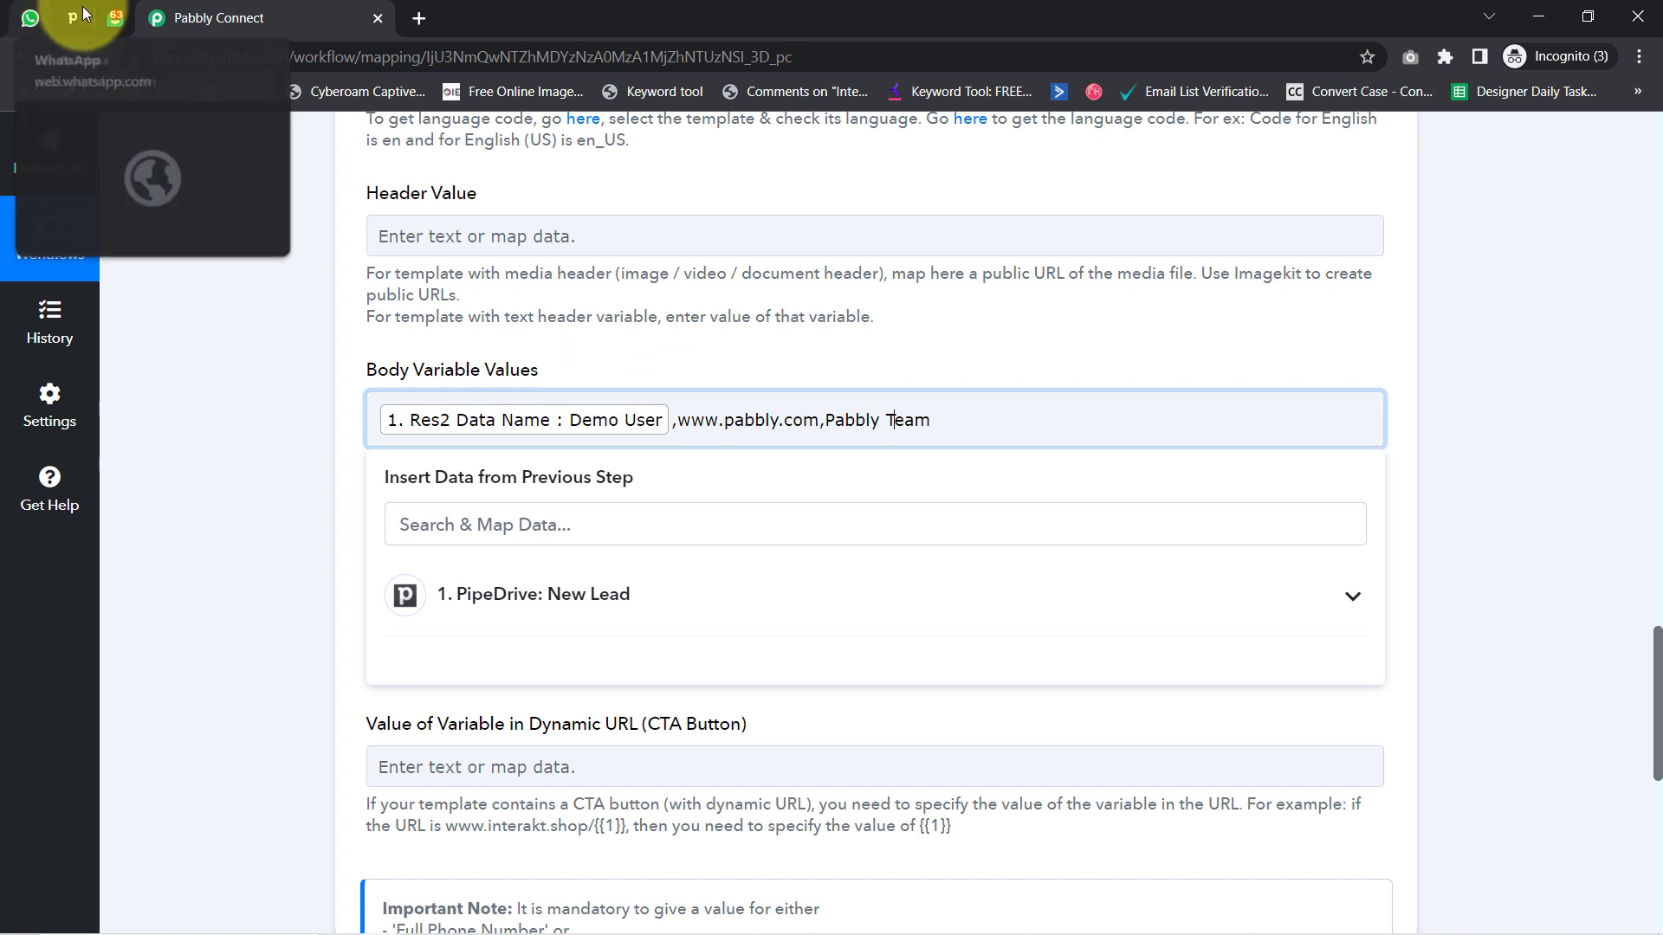
# - Compare the three comma-separated body values with the {{1}}, {{2}} and {{3}} placeholders in the Interakt template body
pyautogui.click(115, 18)
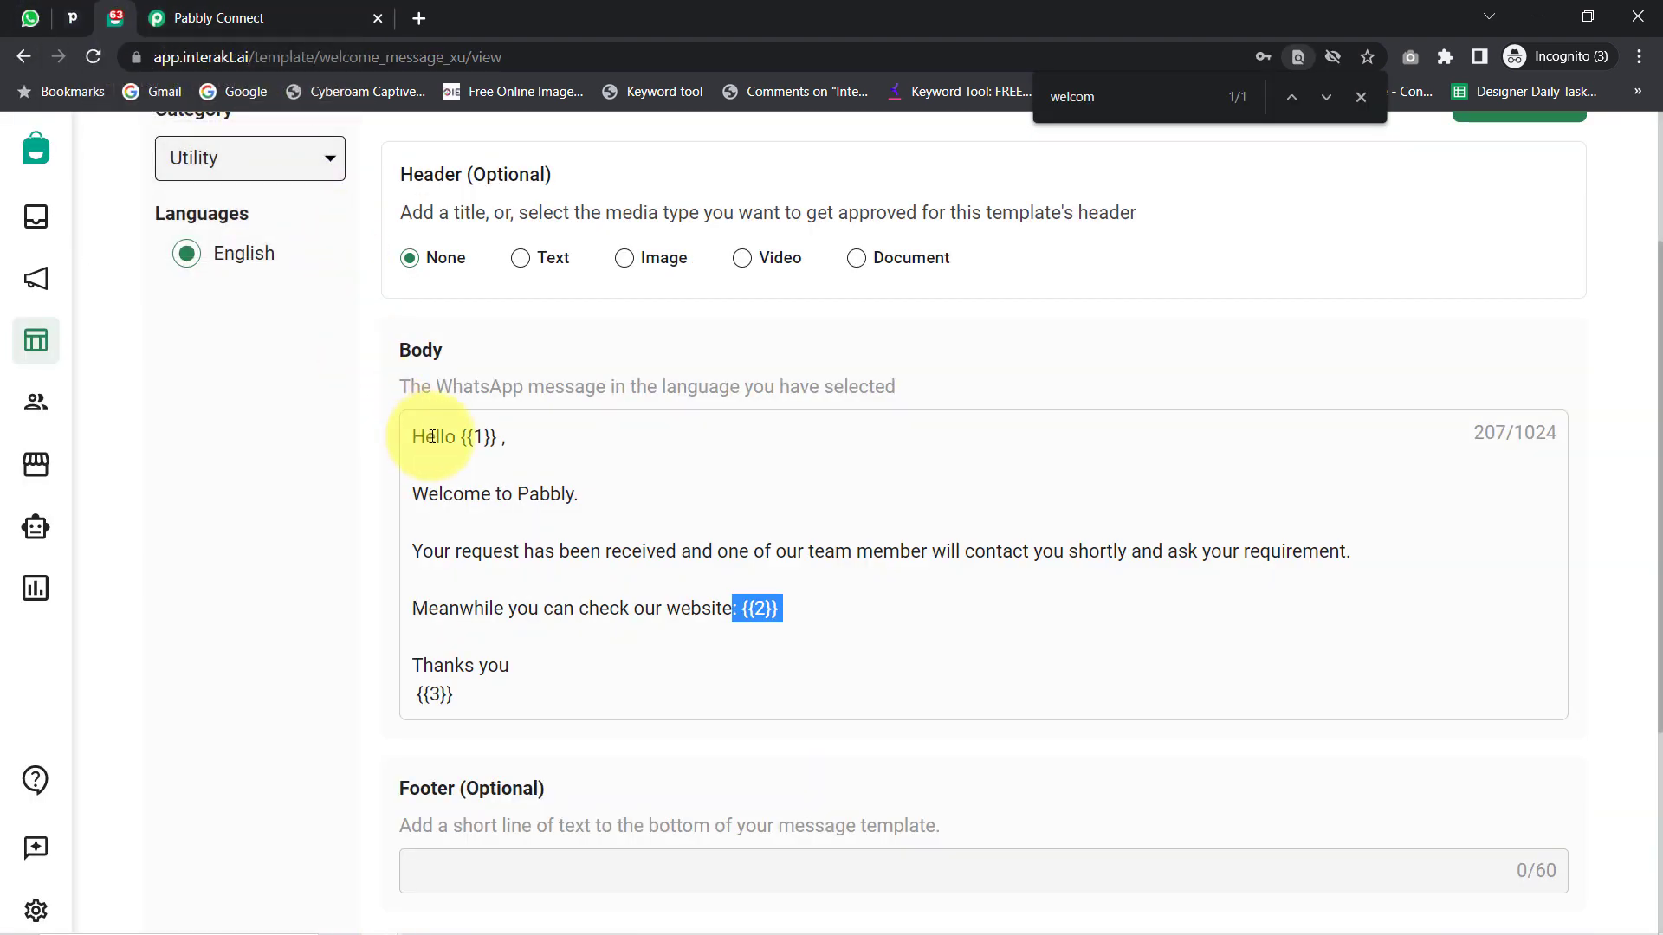
pyautogui.moveTo(432, 436); pyautogui.dragTo(475, 661)
pyautogui.click(356, 465)
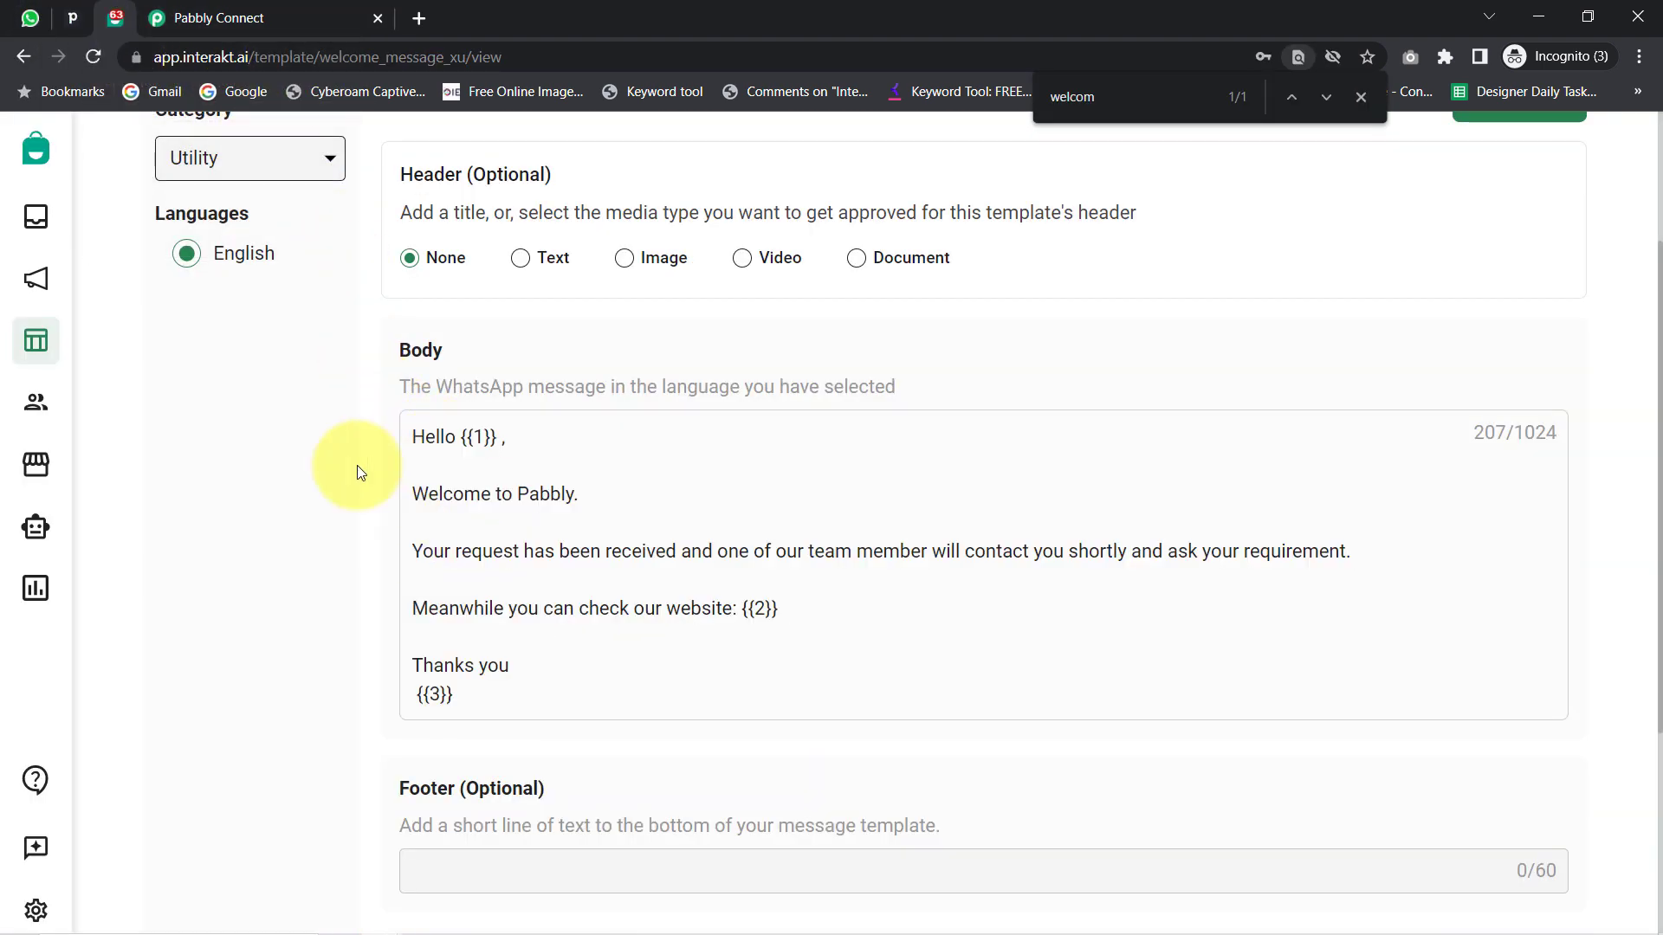
pyautogui.click(225, 17)
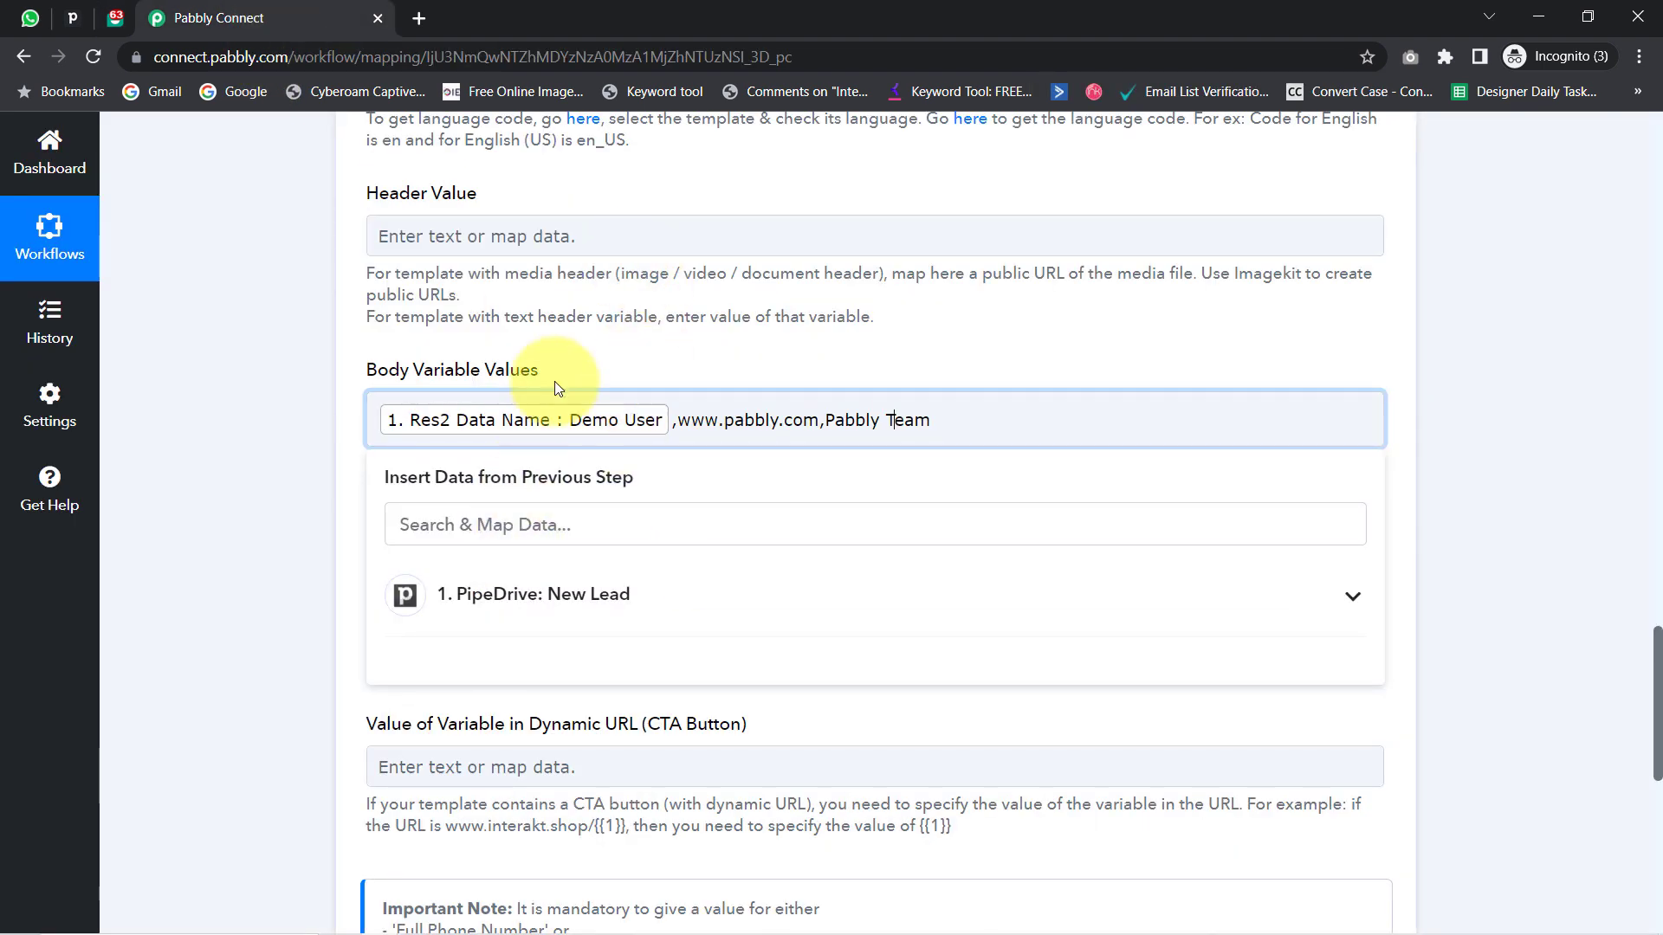
pyautogui.moveTo(744, 420); pyautogui.dragTo(923, 421)
pyautogui.click(240, 549)
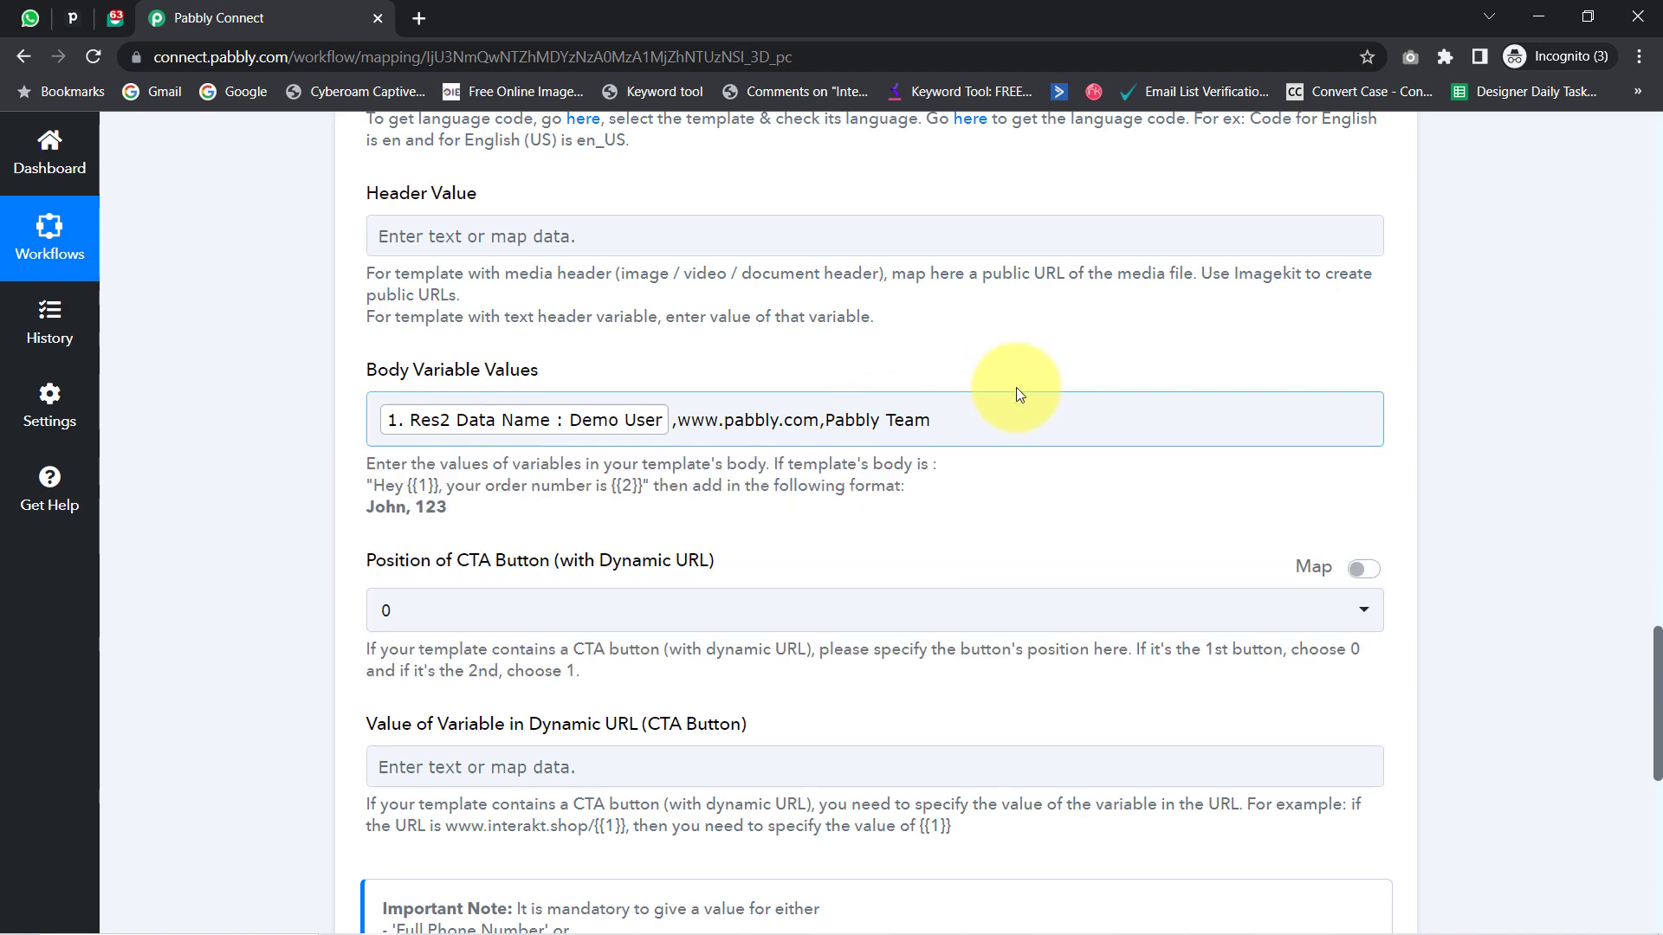
pyautogui.click(121, 19)
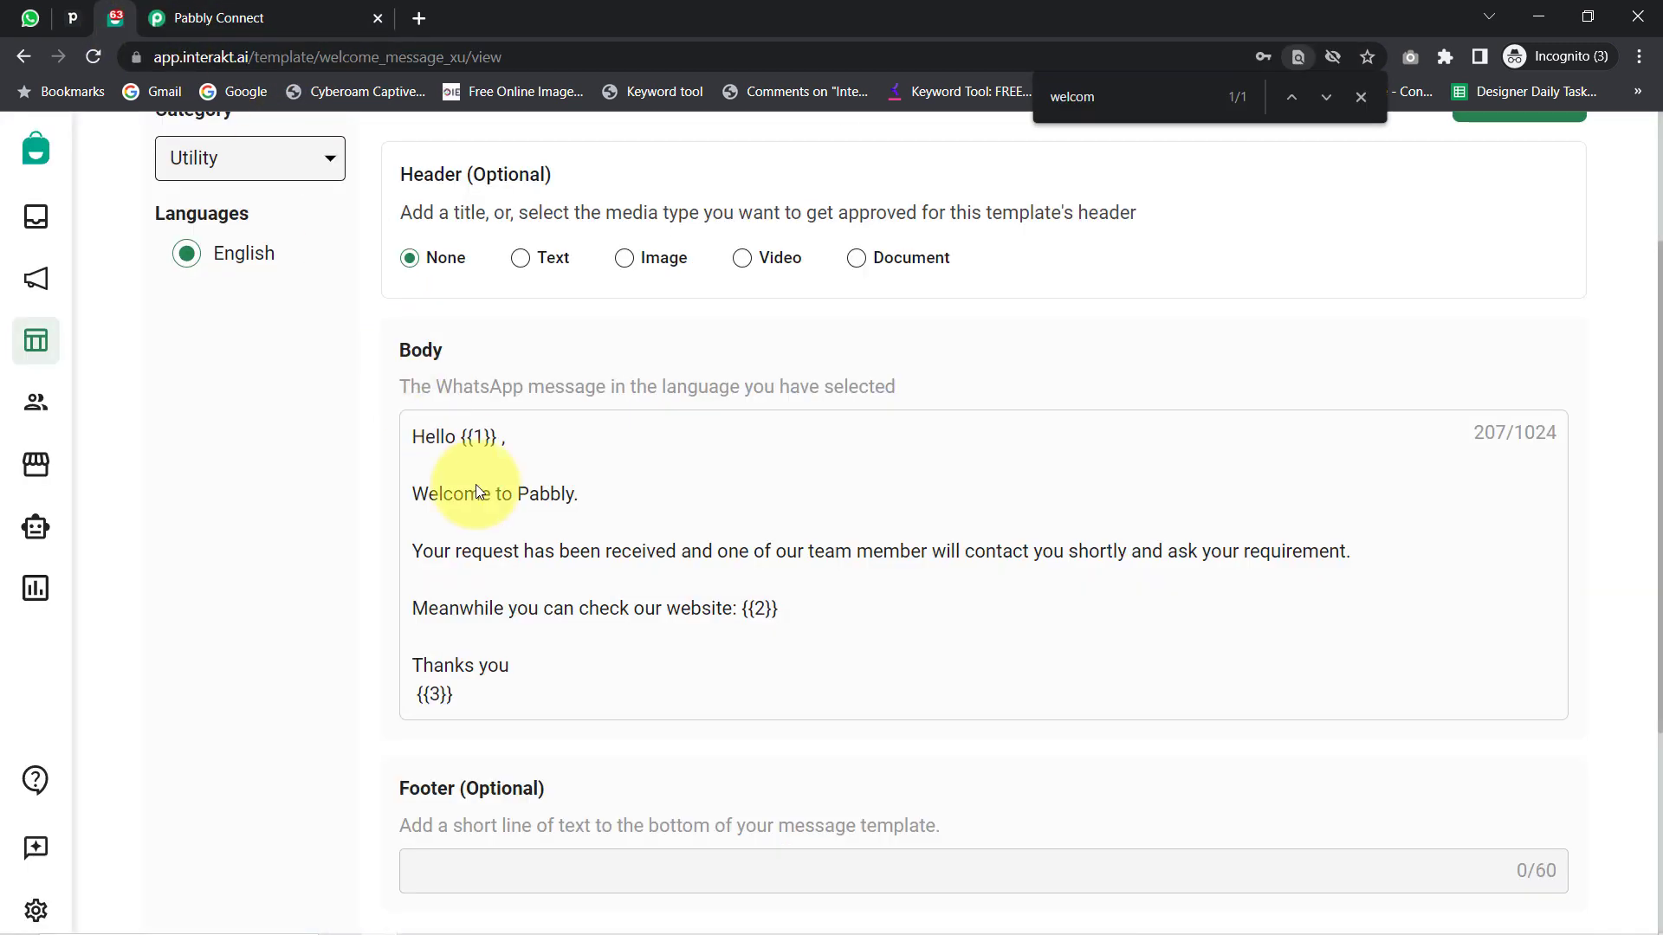
pyautogui.doubleClick(465, 437)
pyautogui.doubleClick(759, 608)
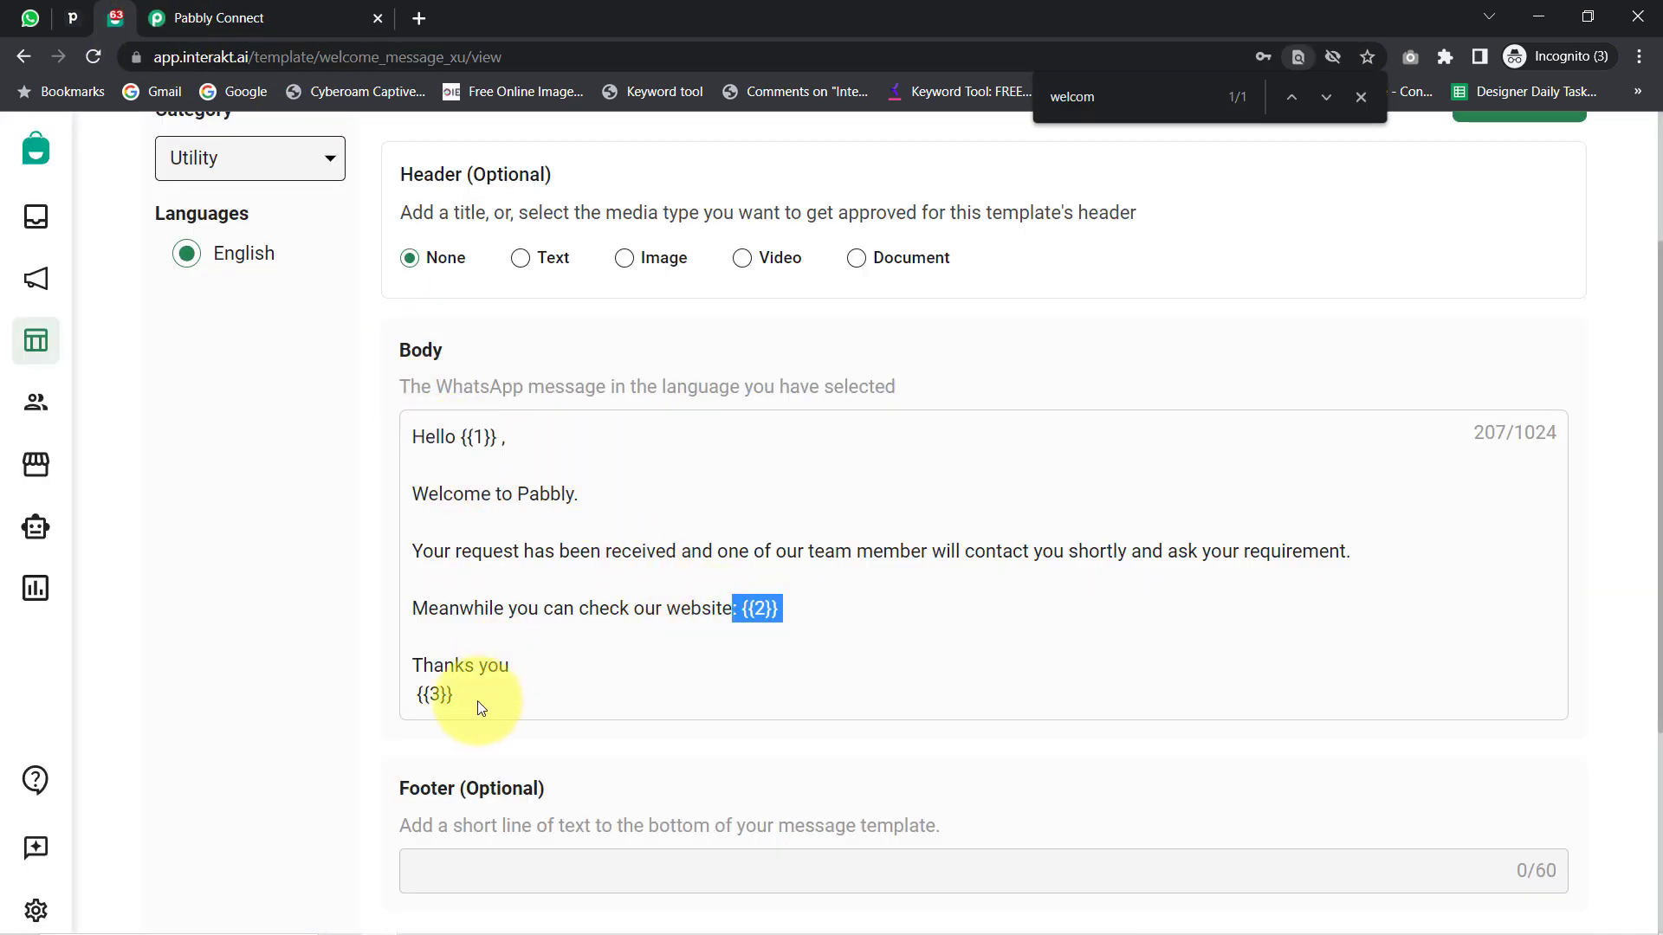
pyautogui.doubleClick(434, 694)
pyautogui.click(290, 13)
# - Review the Interakt action's fields and clear the mapped lead phone value from Full Phone Number
pyautogui.scroll(-7, 315, 579)
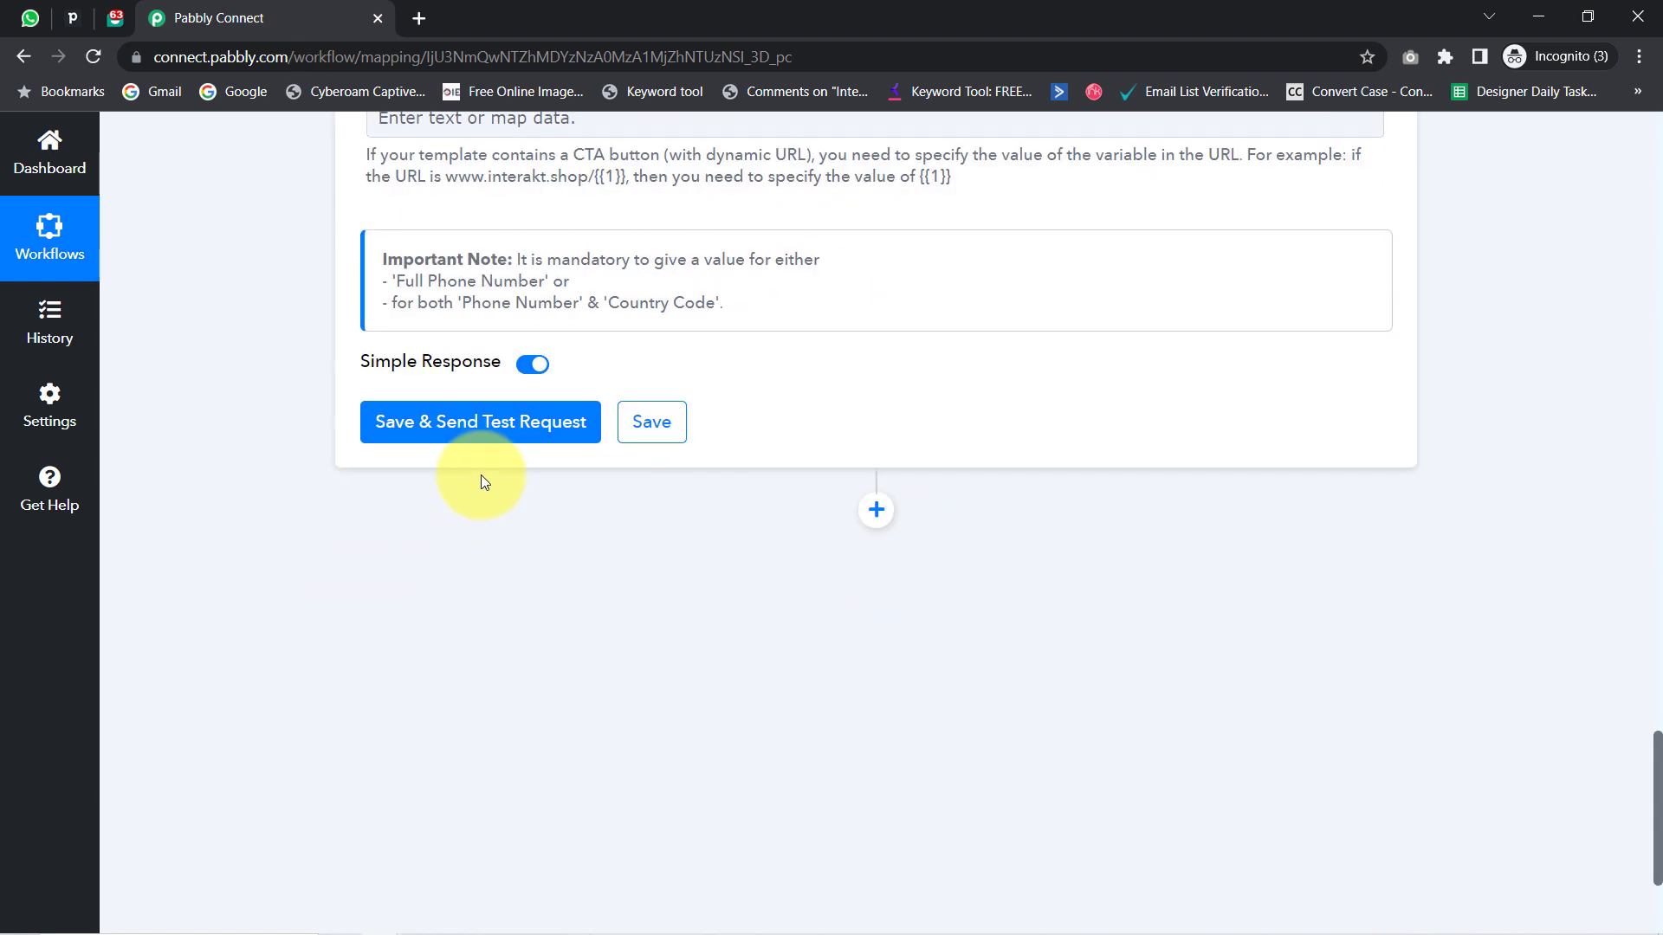
pyautogui.scroll(15, 476, 575)
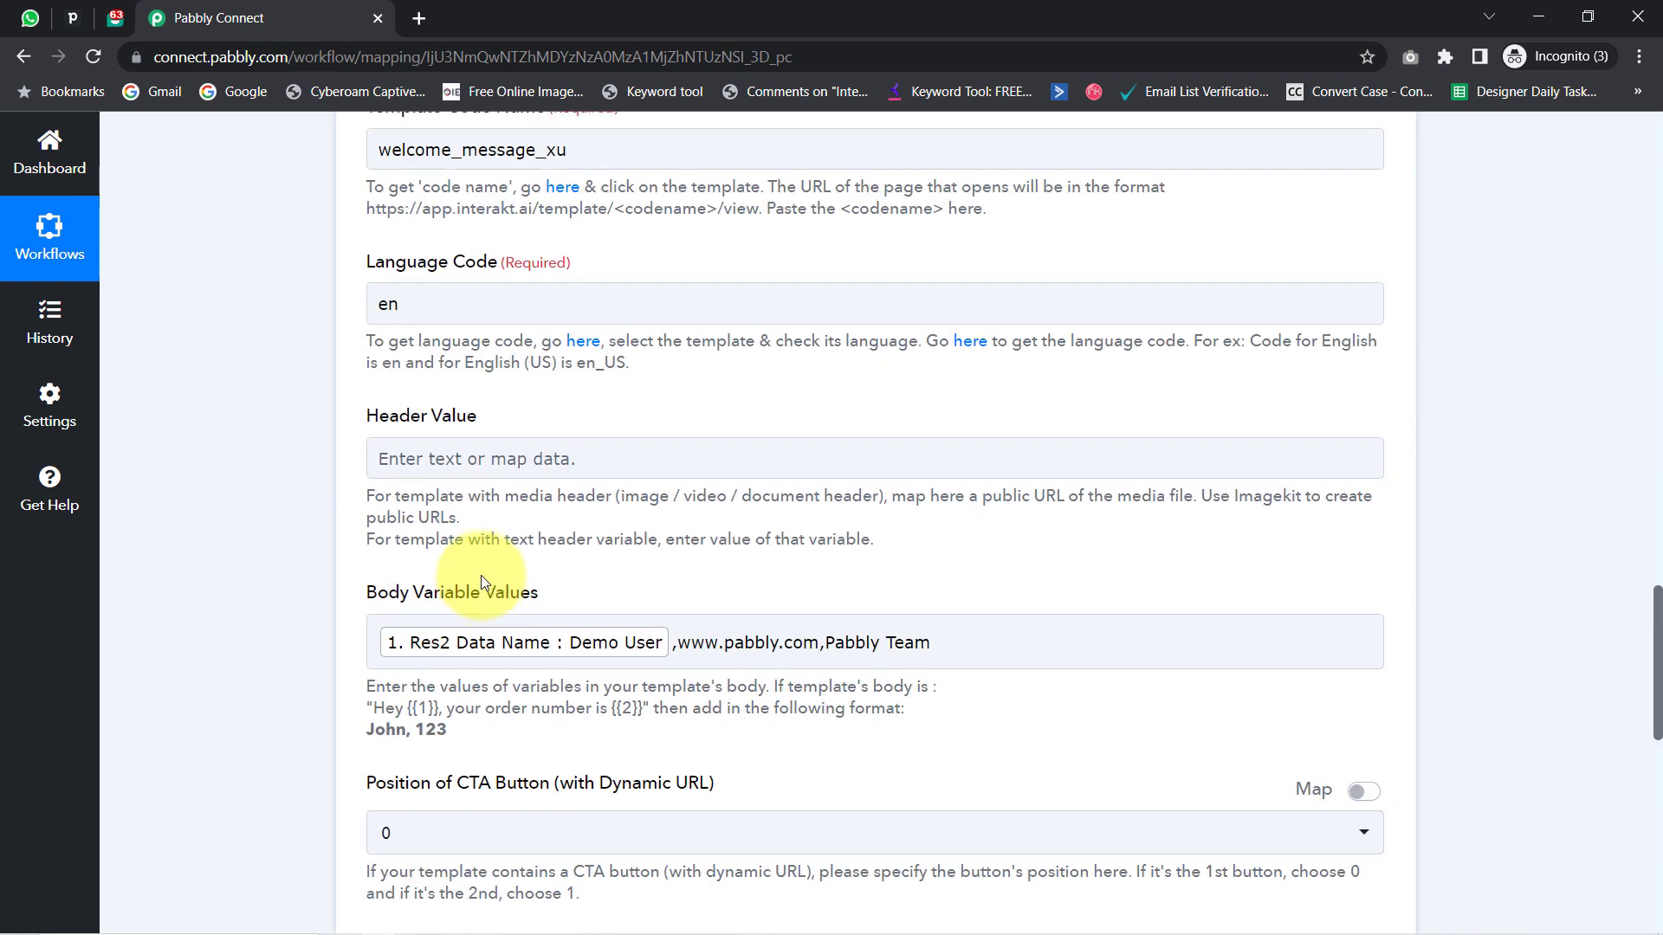
pyautogui.scroll(2, 483, 578)
pyautogui.scroll(-1, 532, 574)
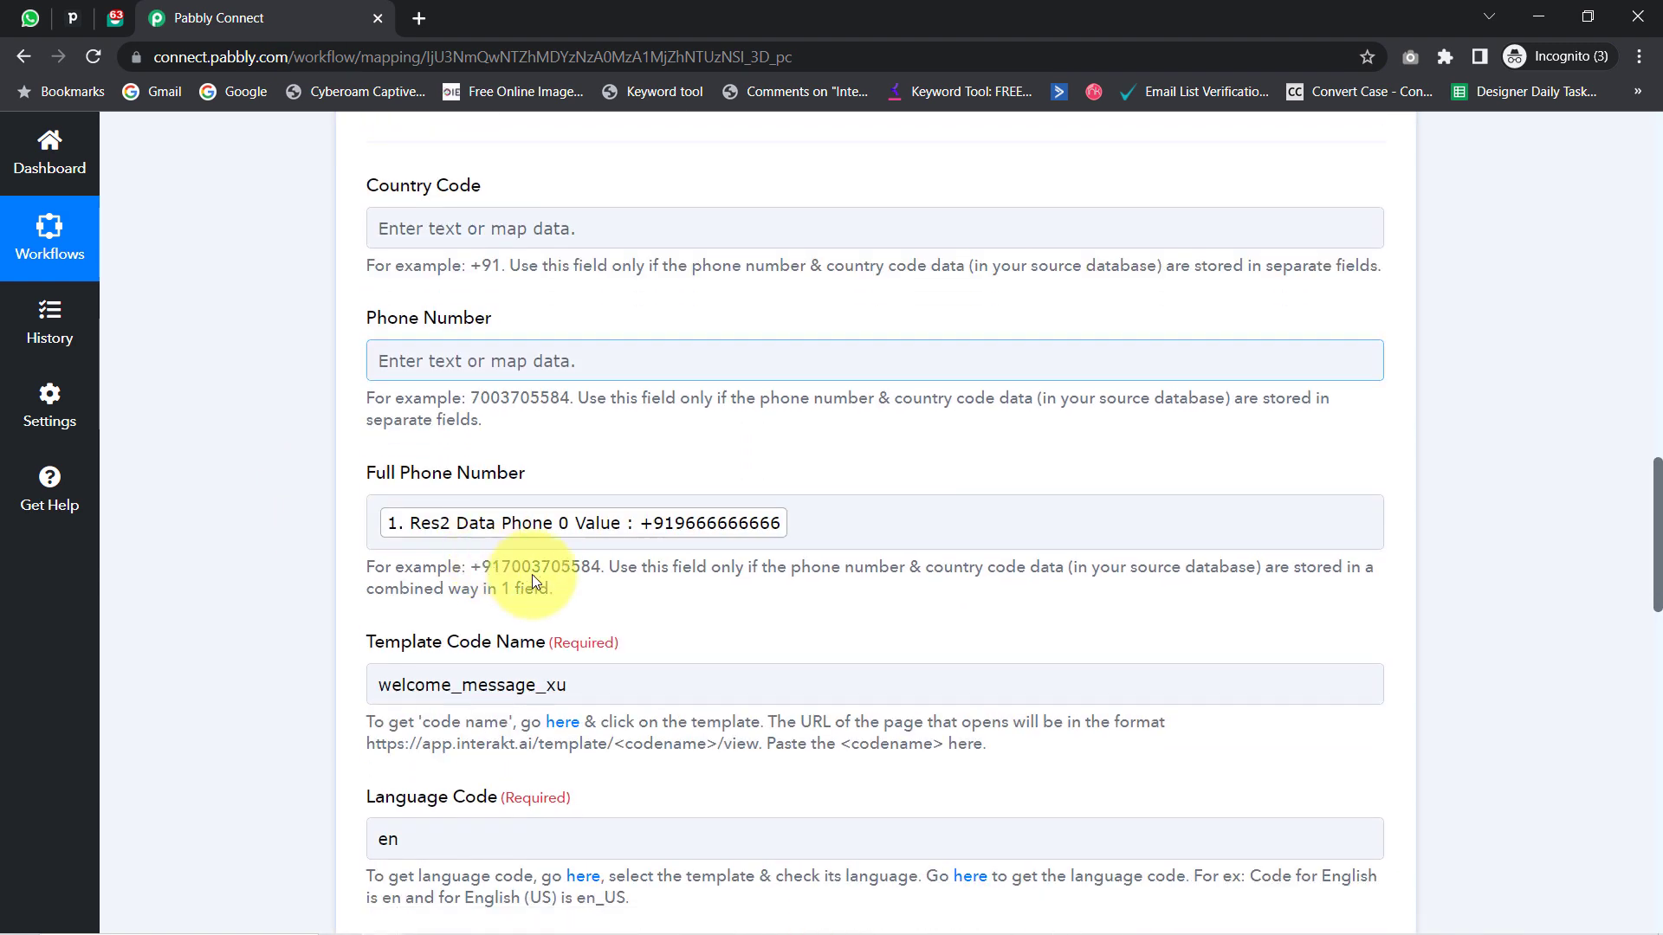
pyautogui.click(869, 521)
pyautogui.press('BackSpace')
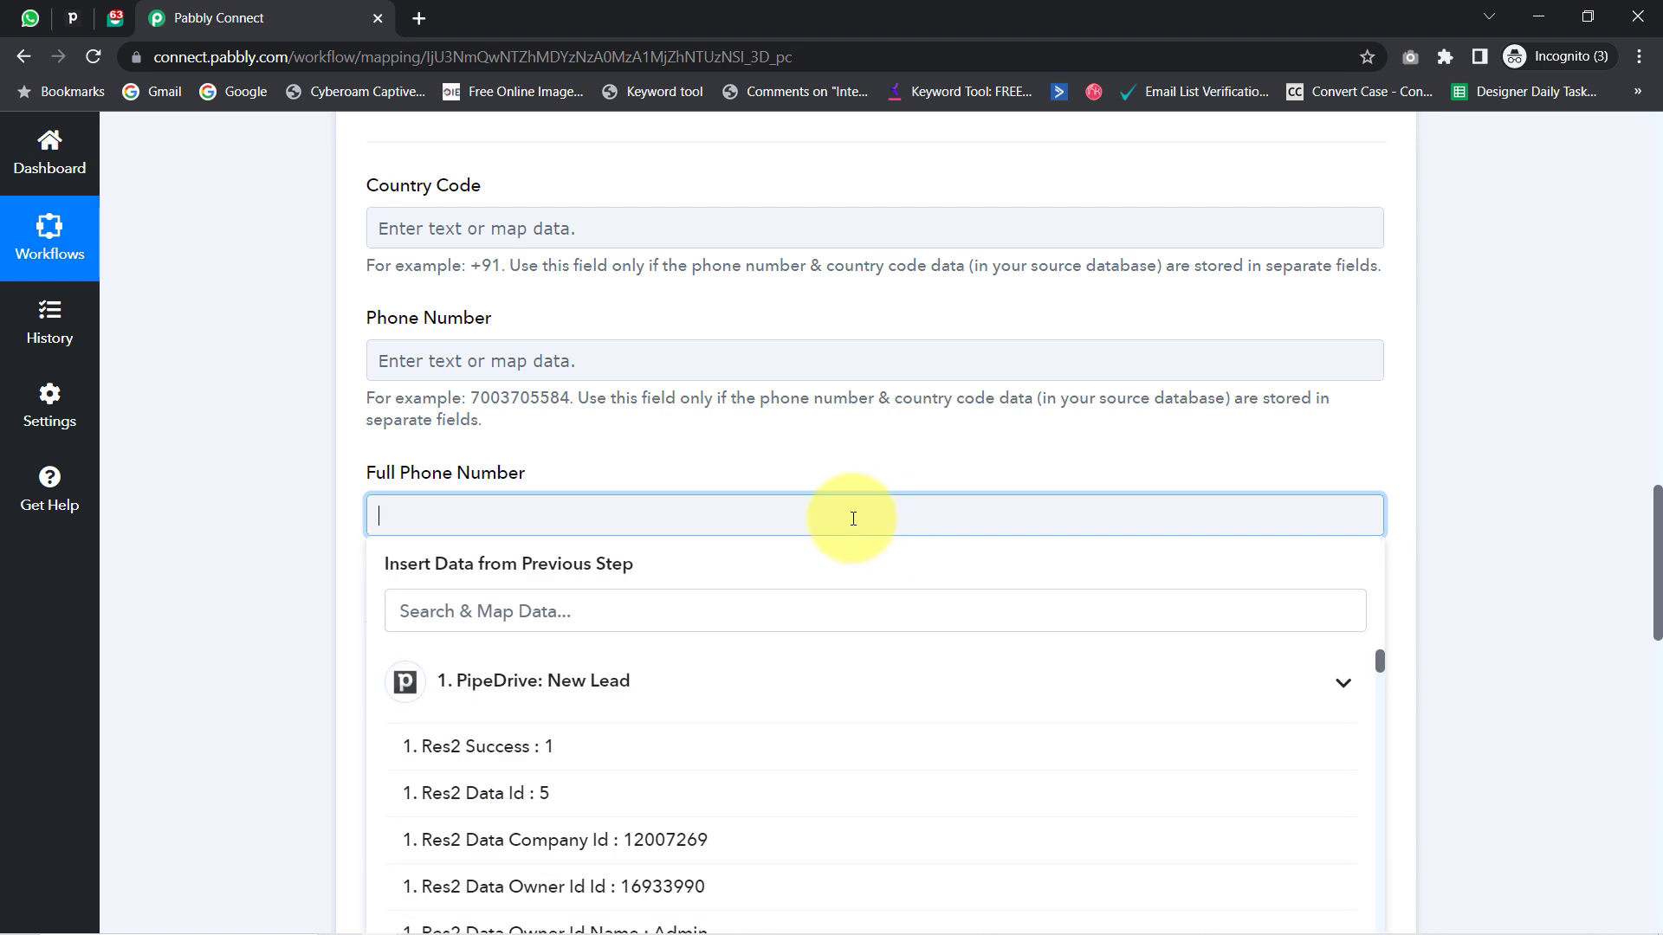
# - Switch to WhatsApp Web and try to delete the existing Pabbly Team - Interakt chat
pyautogui.click(33, 18)
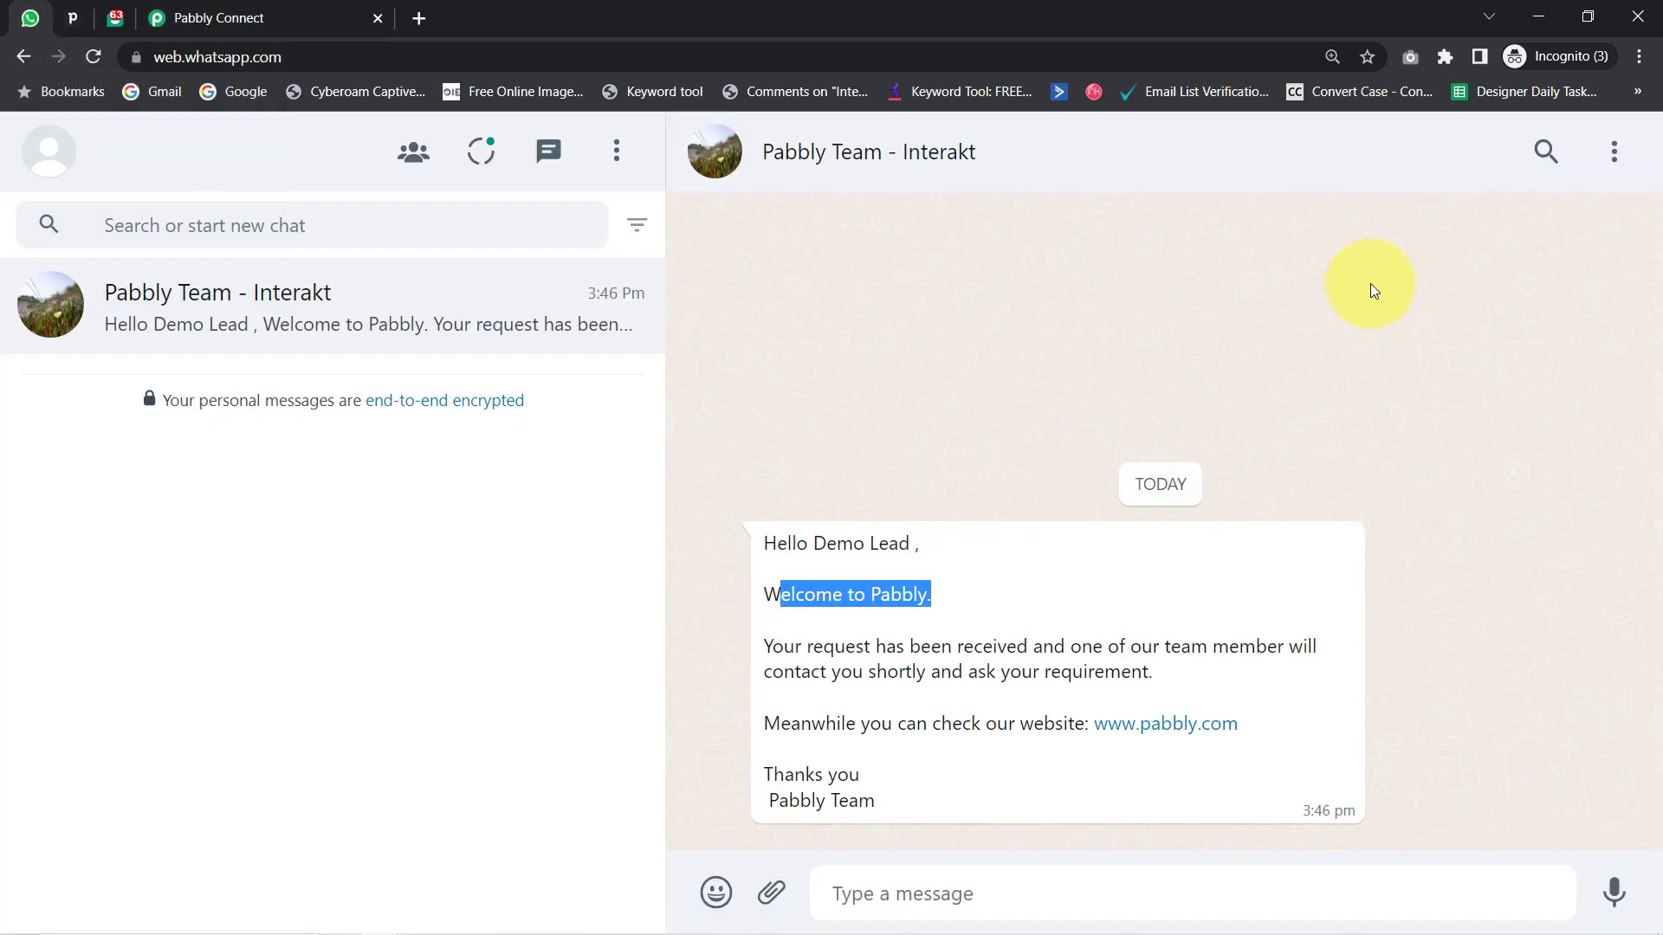
pyautogui.click(1615, 158)
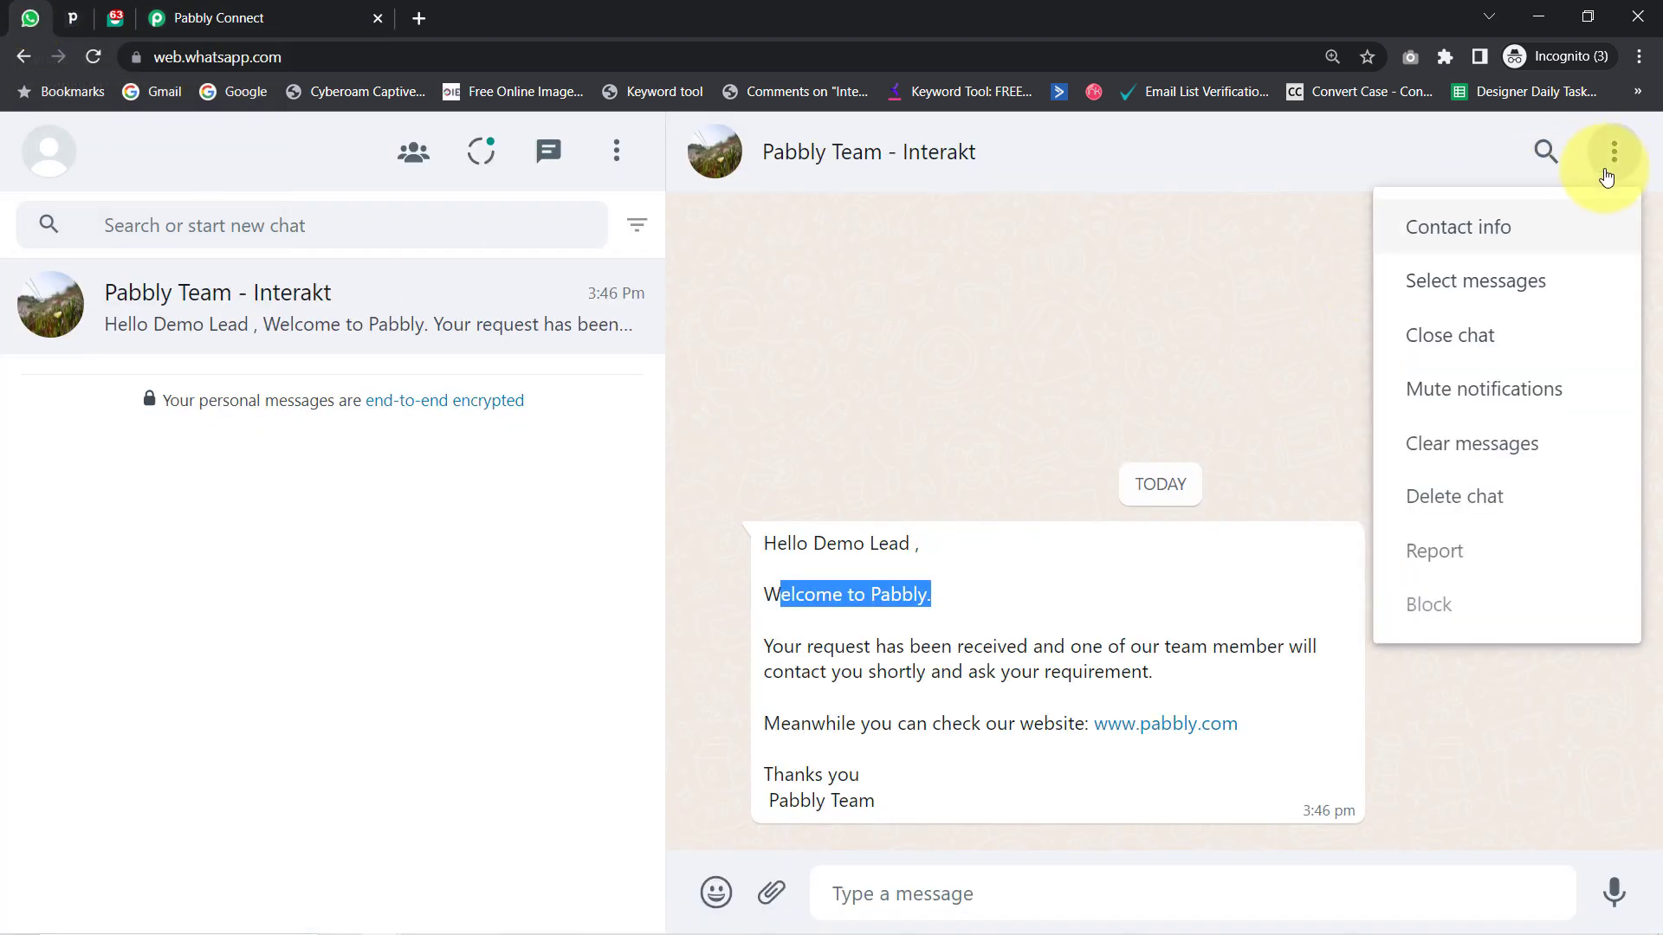
pyautogui.click(1431, 511)
pyautogui.click(1052, 615)
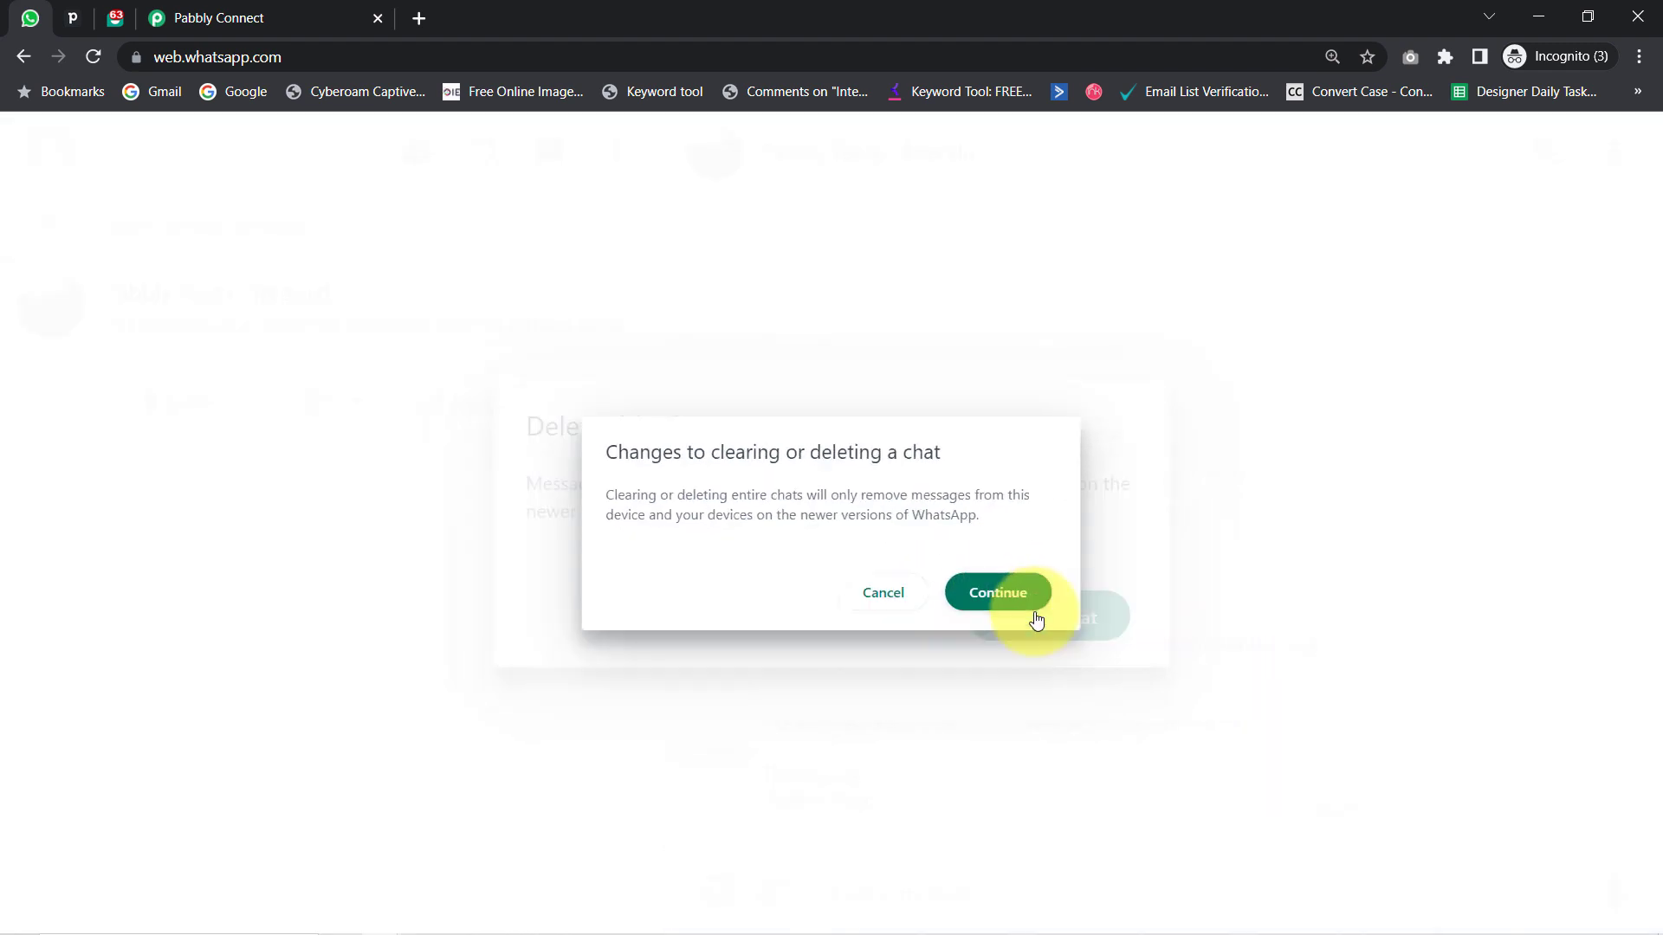
pyautogui.click(1030, 617)
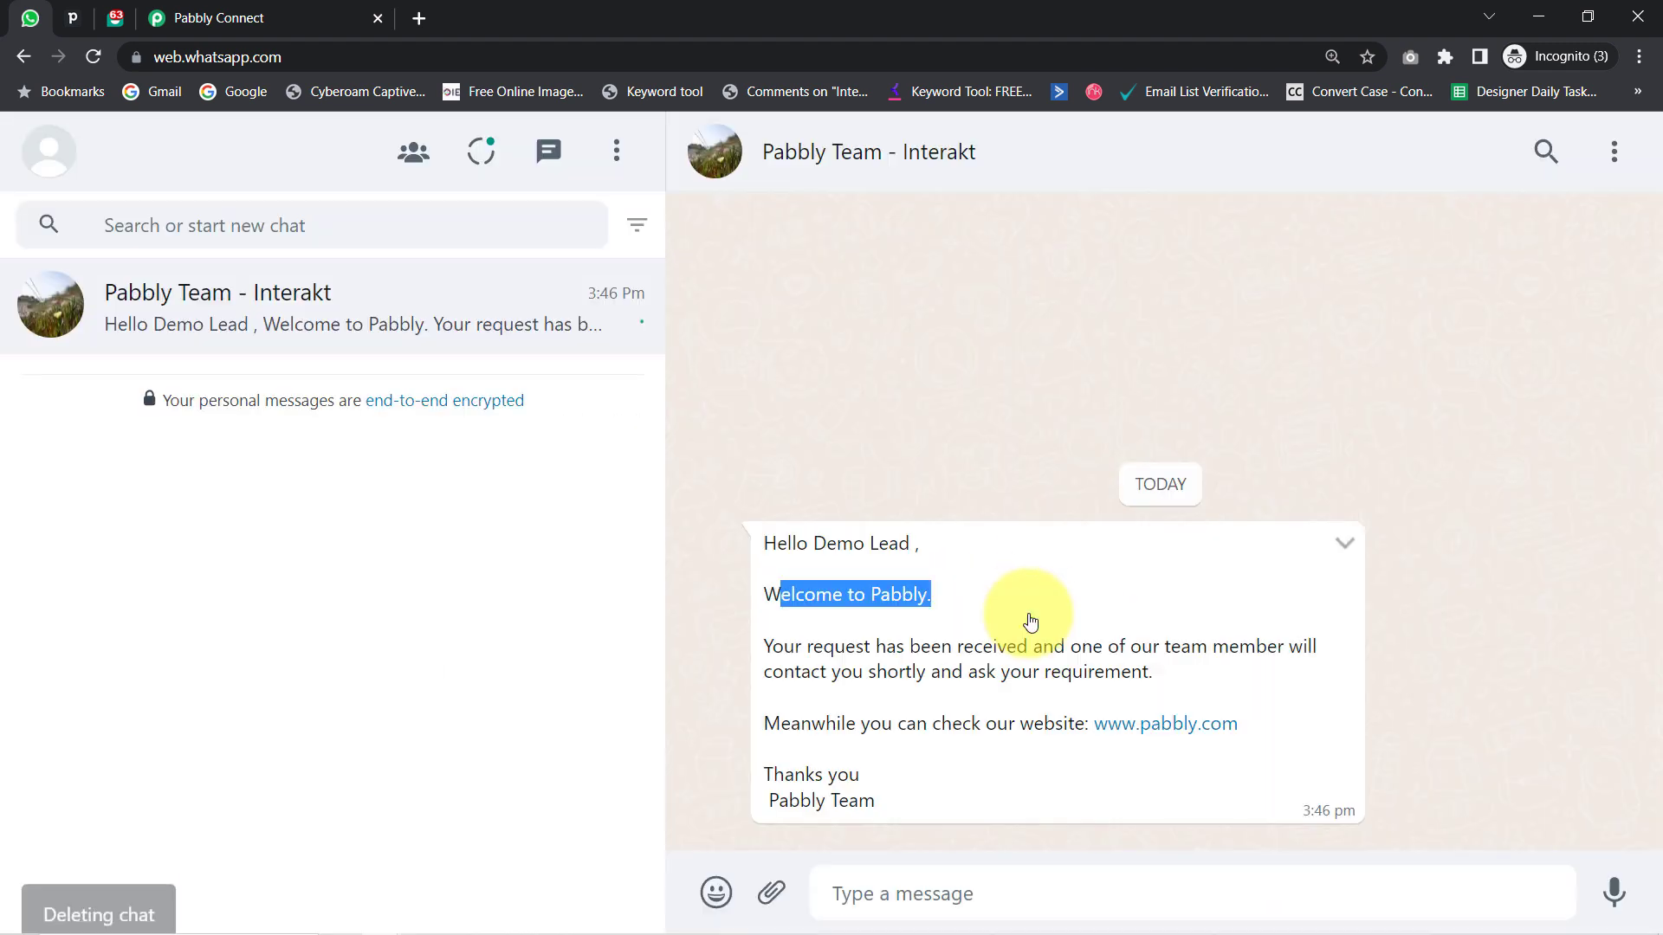
# - Back in Pabbly Connect, enter the recipient's full phone number with country code, then save the action and send a test request
pyautogui.click(217, 18)
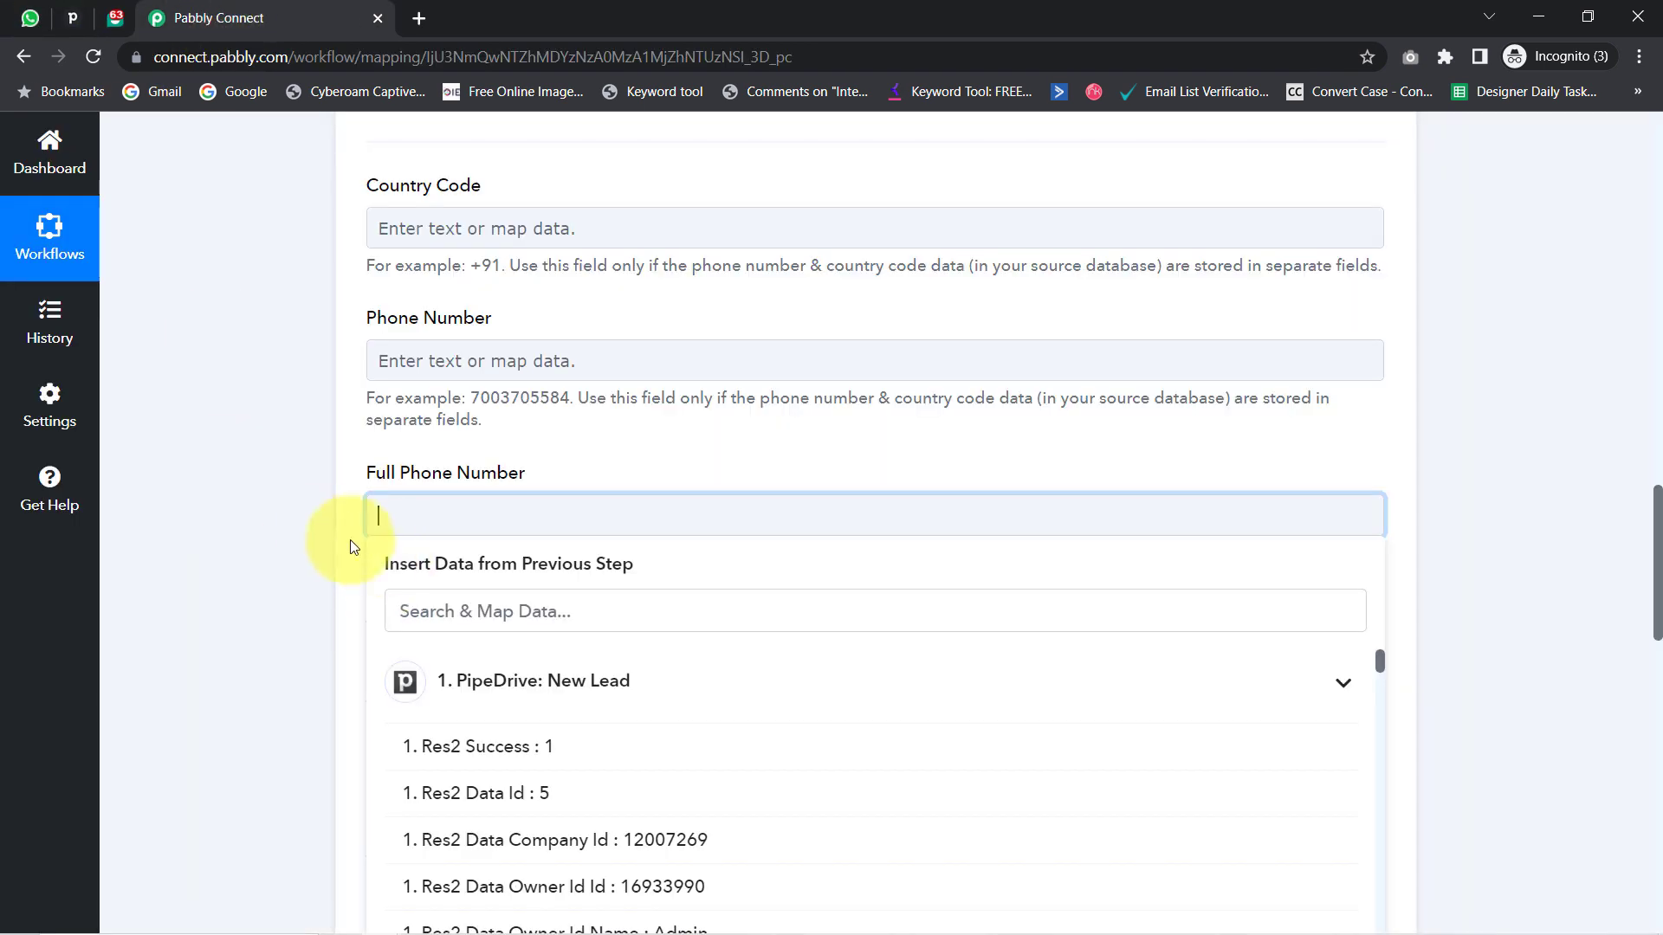
pyautogui.write('+')
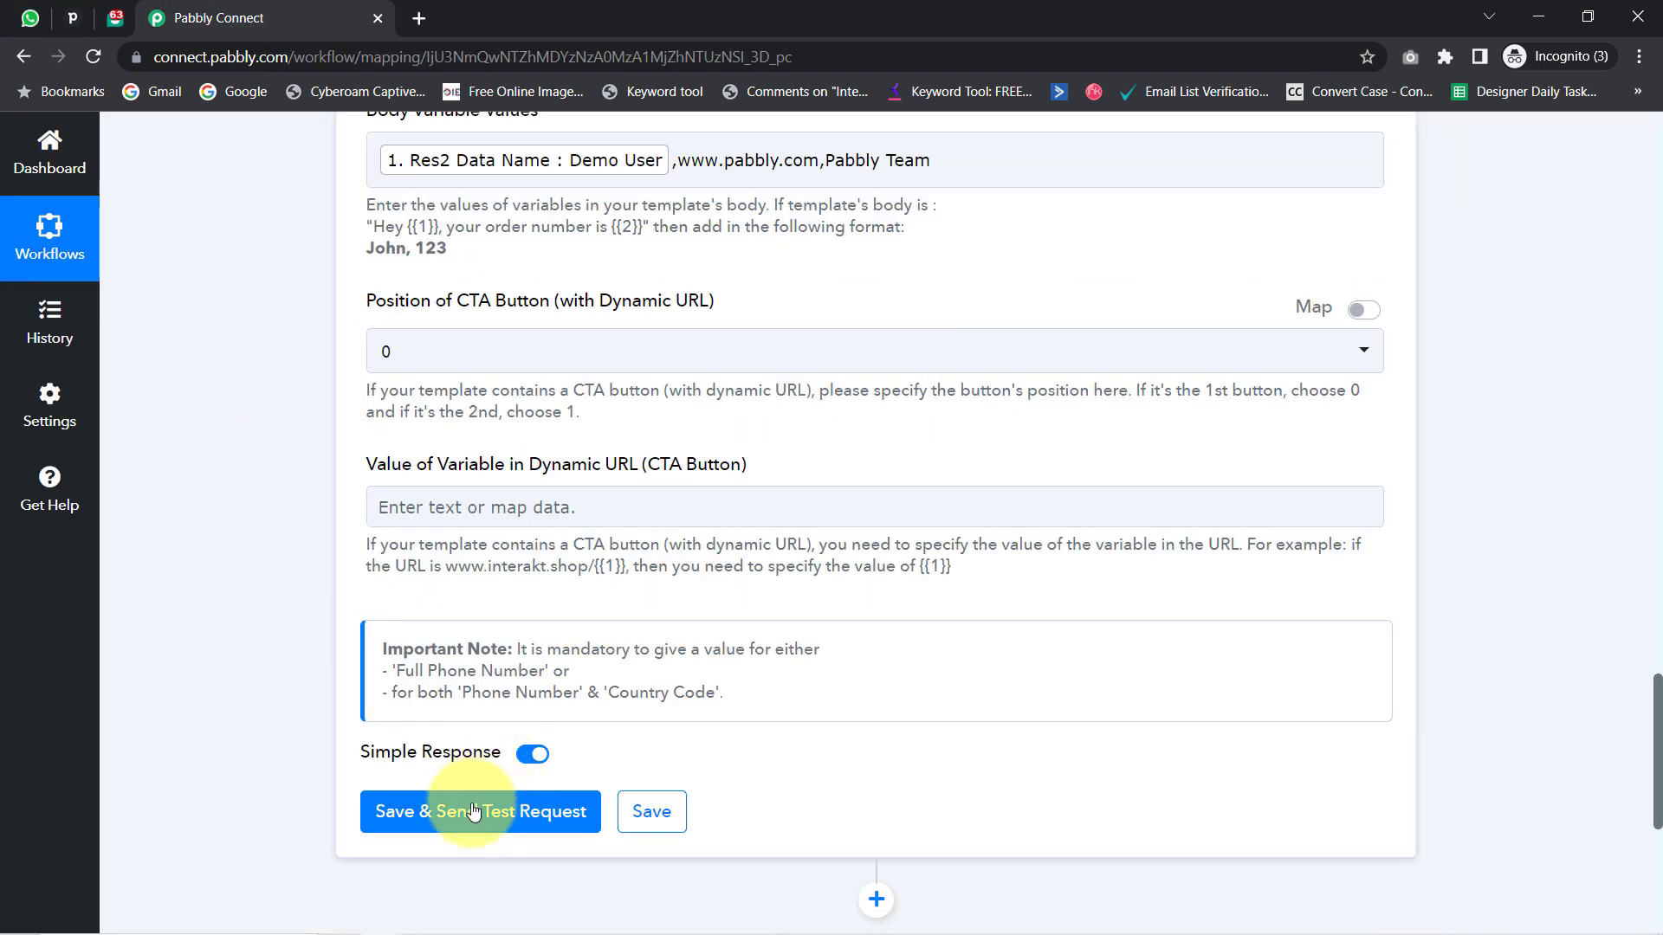
pyautogui.click(464, 811)
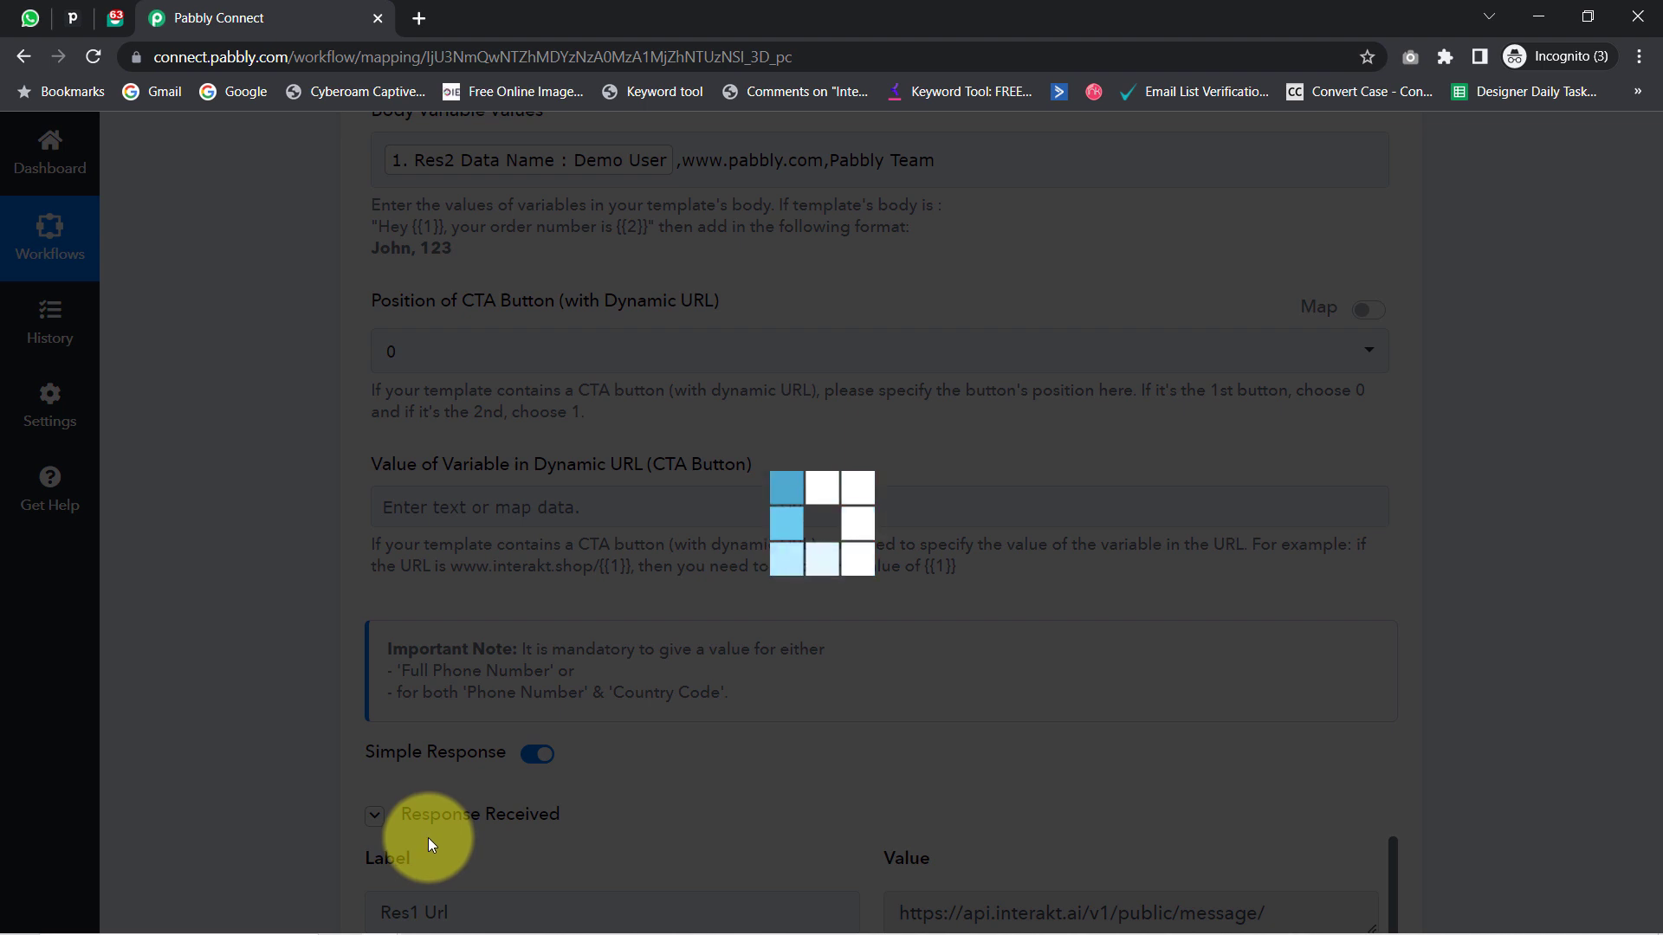
pyautogui.scroll(-1, 896, 790)
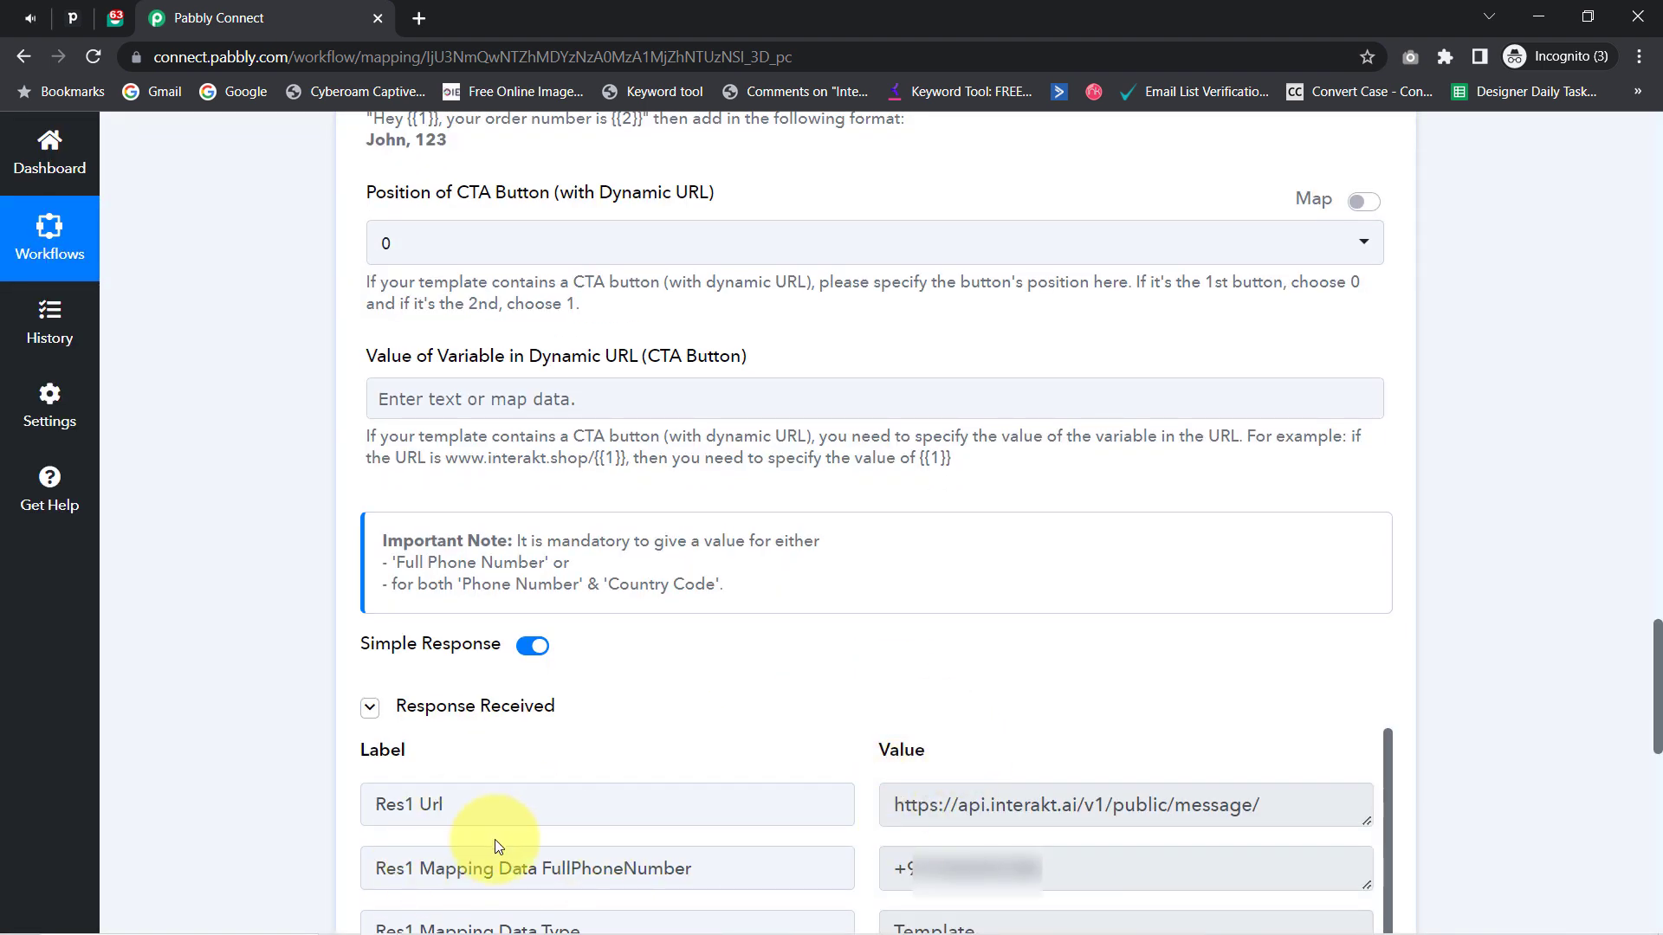
# - Open the Pabbly Team - Interakt chat in WhatsApp Web and compare the new welcome message with the earlier one
pyautogui.moveTo(30, 16)
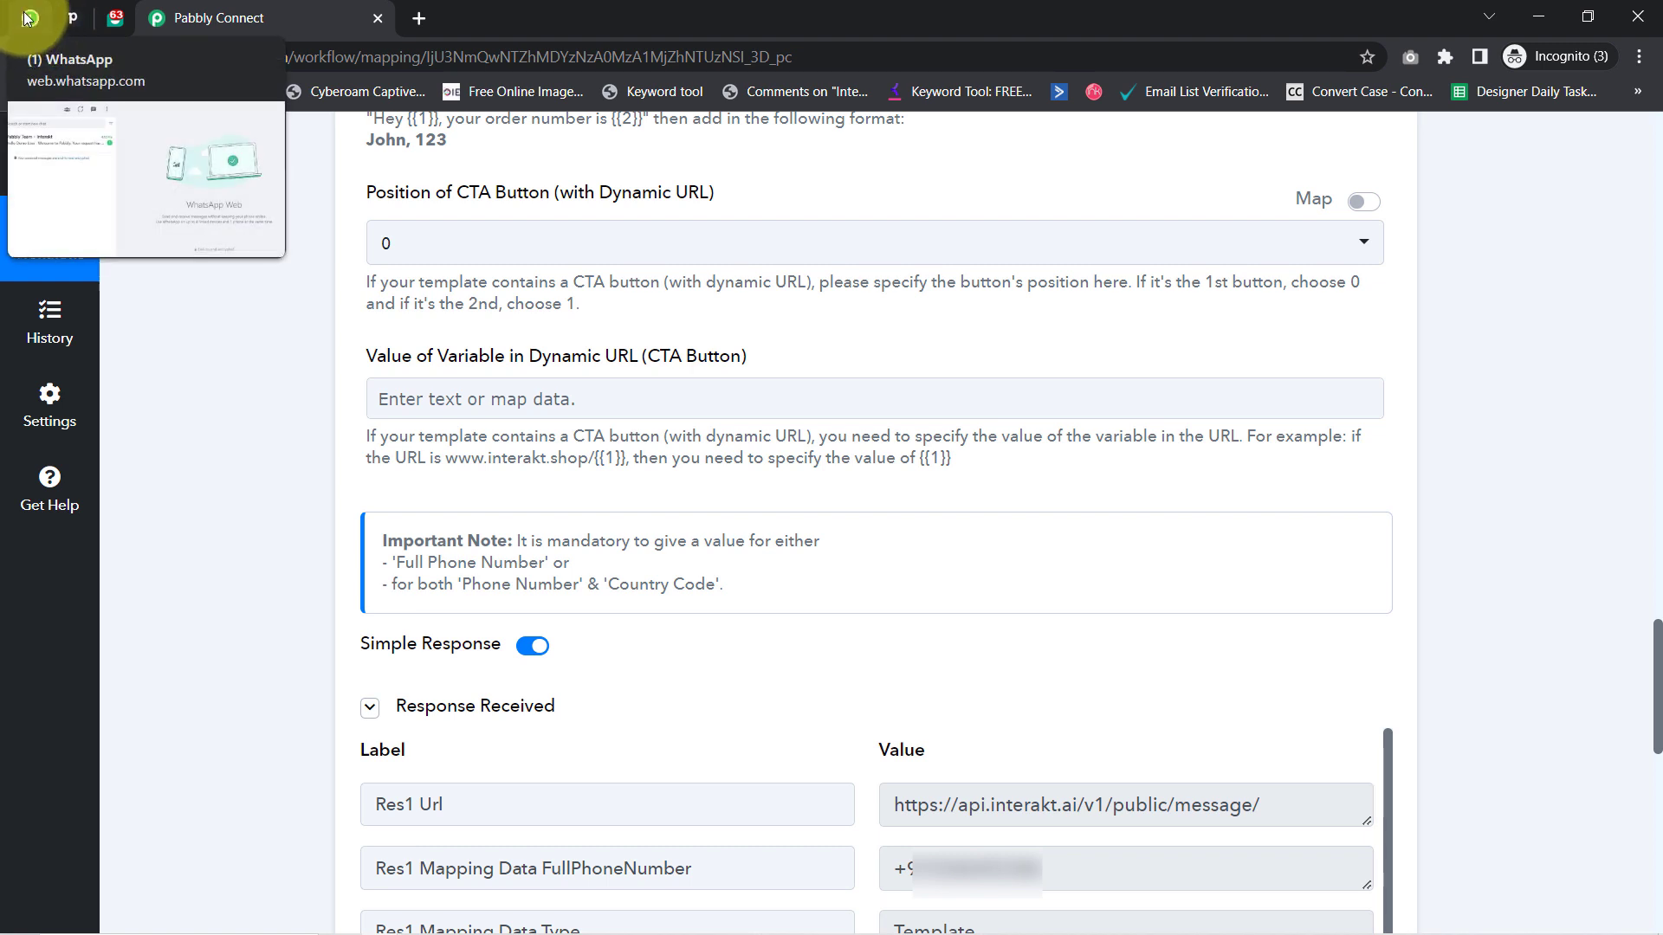
pyautogui.click(28, 16)
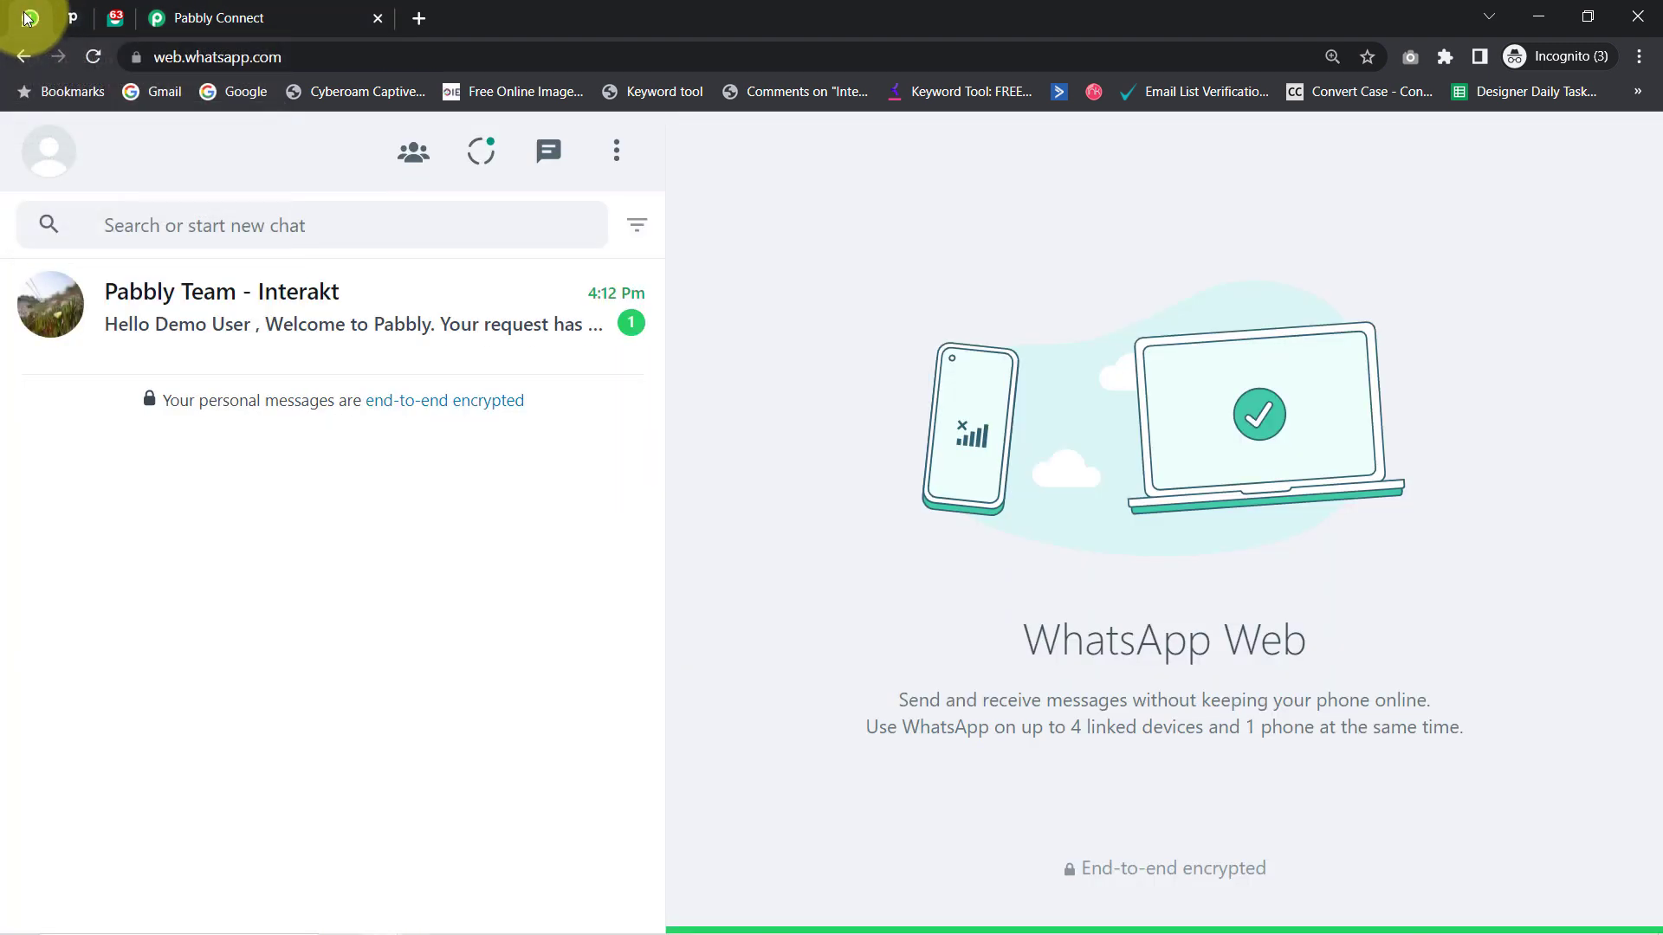
pyautogui.click(325, 303)
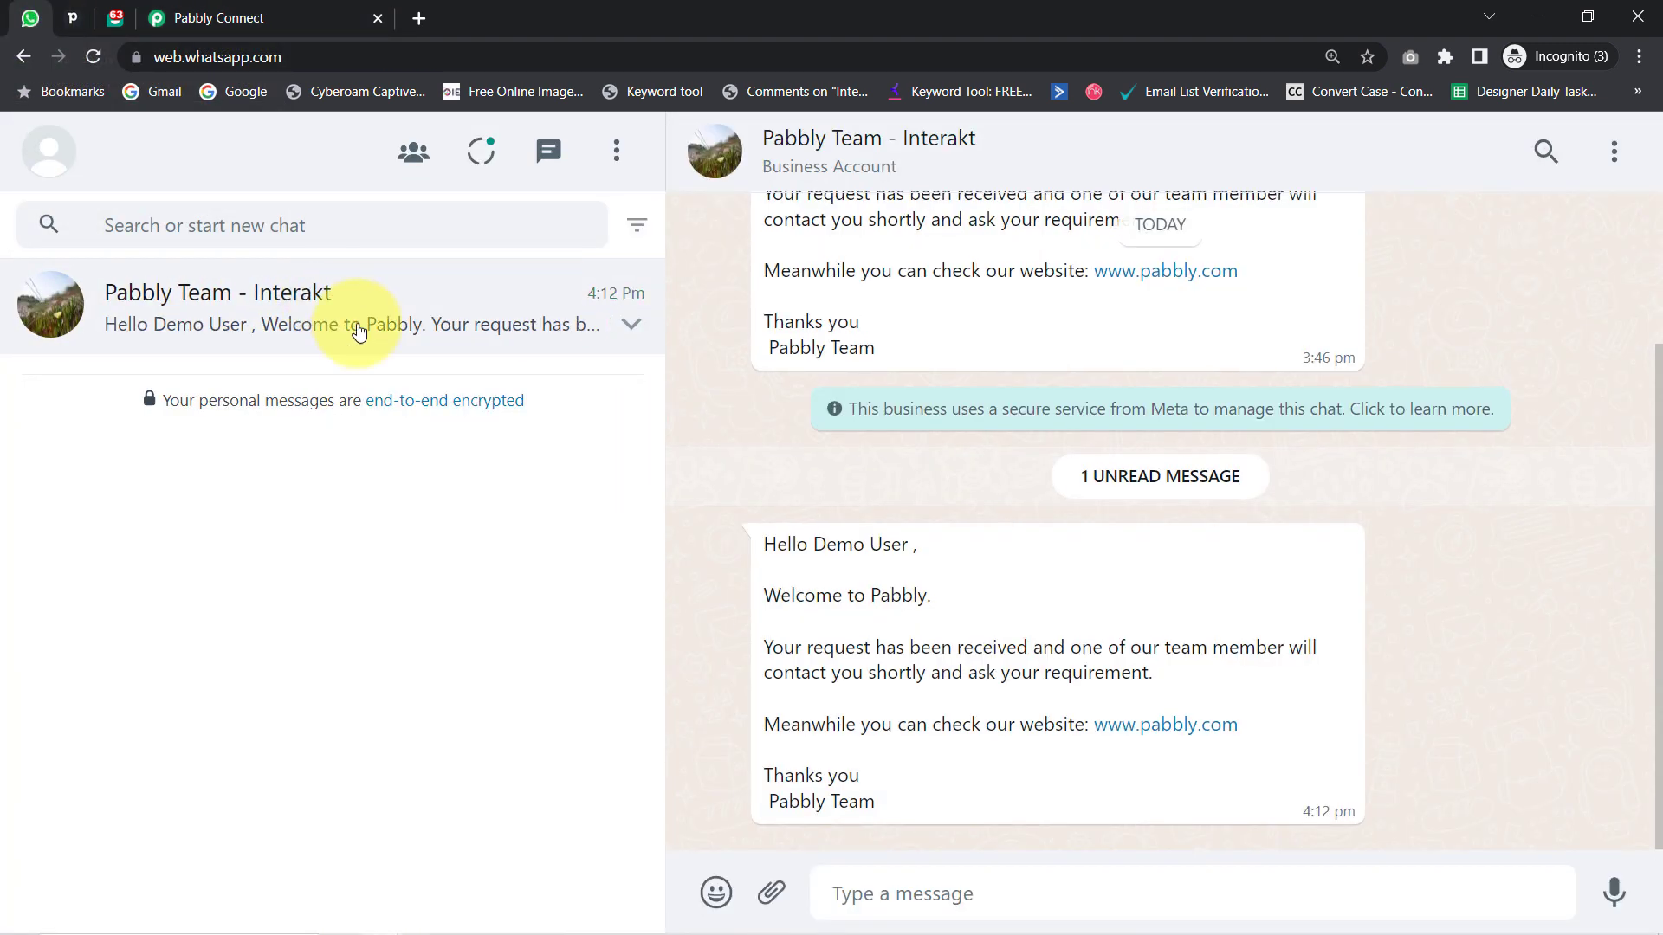
pyautogui.scroll(2, 990, 549)
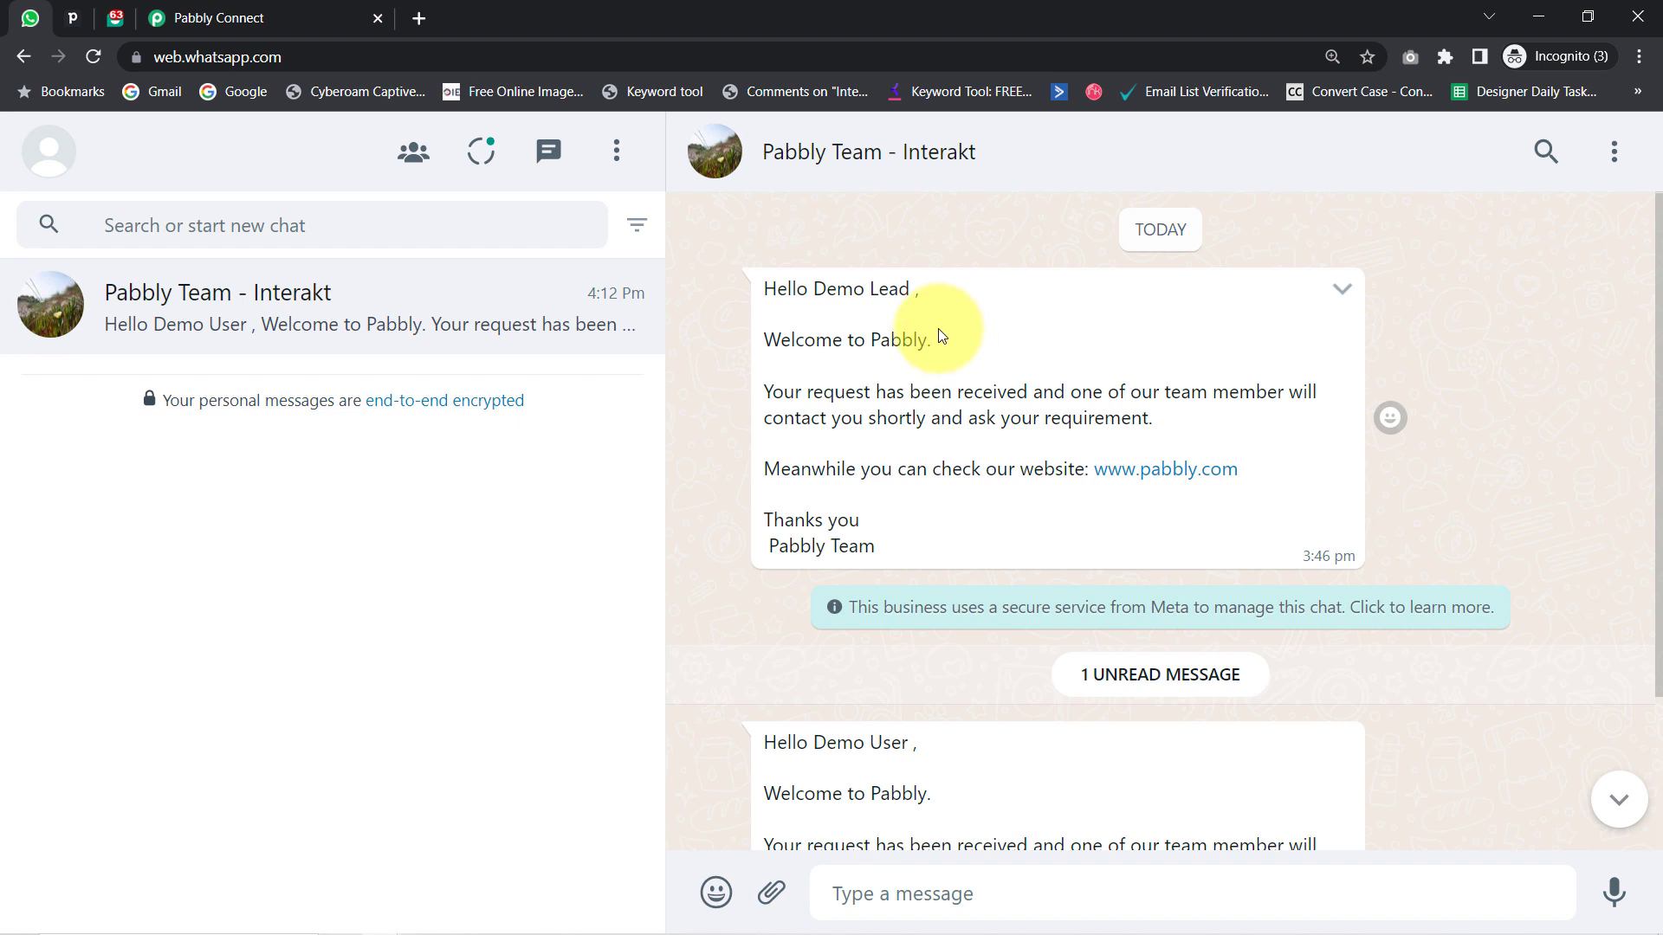
# - Read through the newest welcome message in the Pabbly Team - Interakt chat, checking the lead's name, body text, website link and sign-off
pyautogui.scroll(-2, 883, 519)
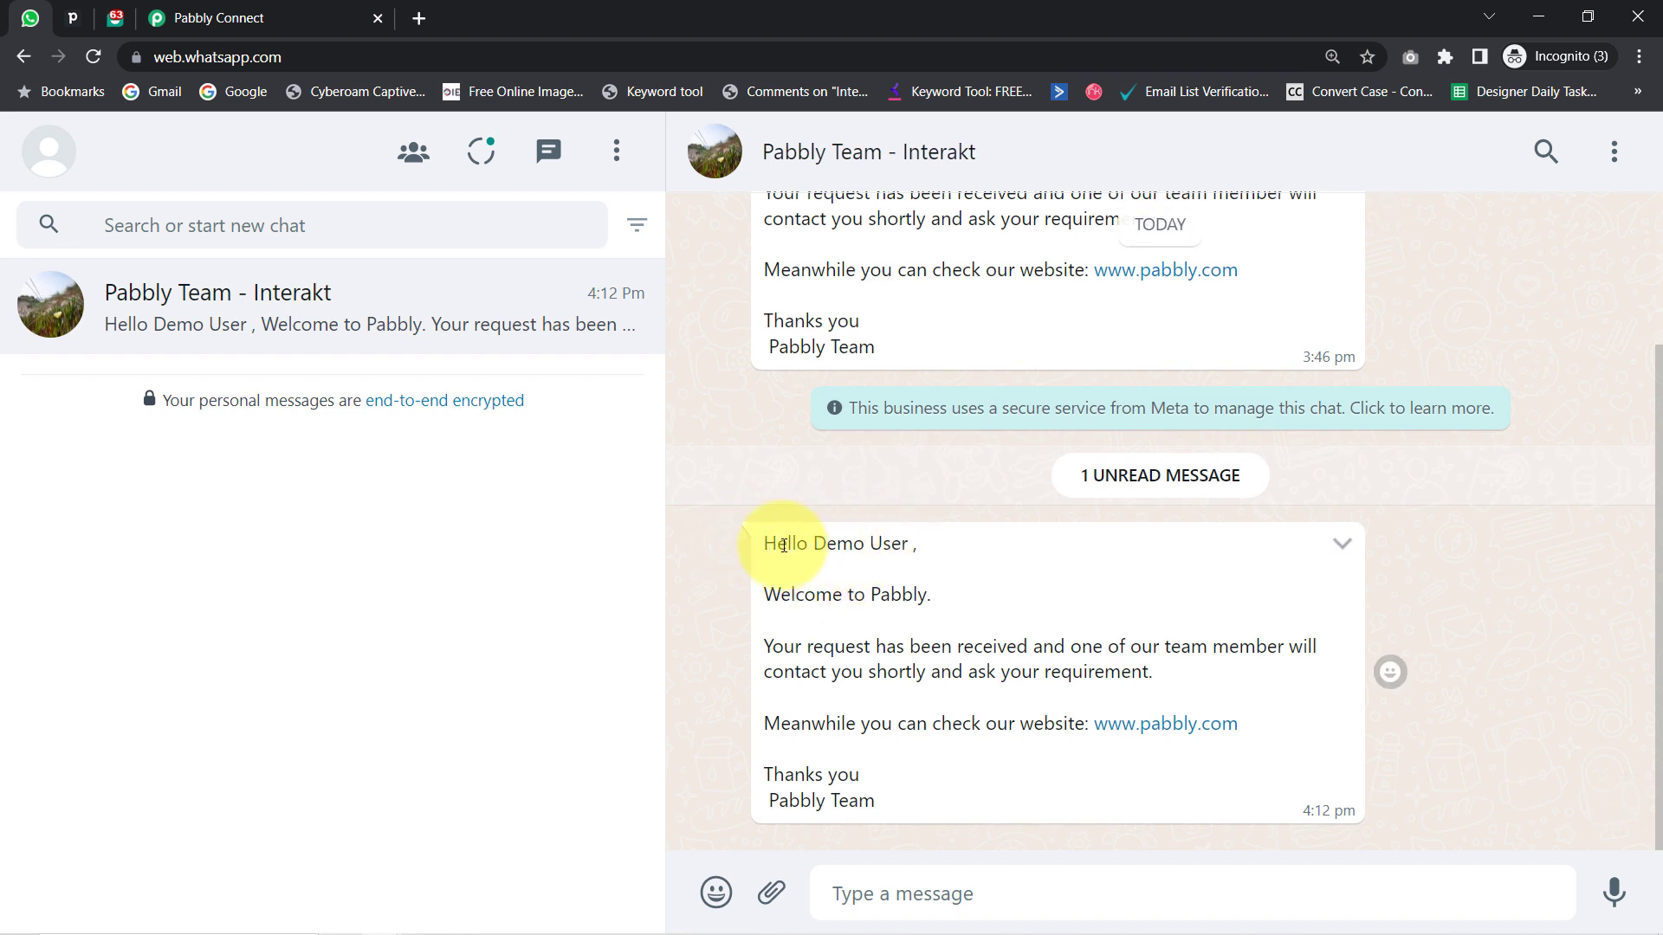
pyautogui.moveTo(777, 543); pyautogui.dragTo(942, 604)
pyautogui.moveTo(783, 646); pyautogui.dragTo(1165, 670)
pyautogui.click(1165, 670)
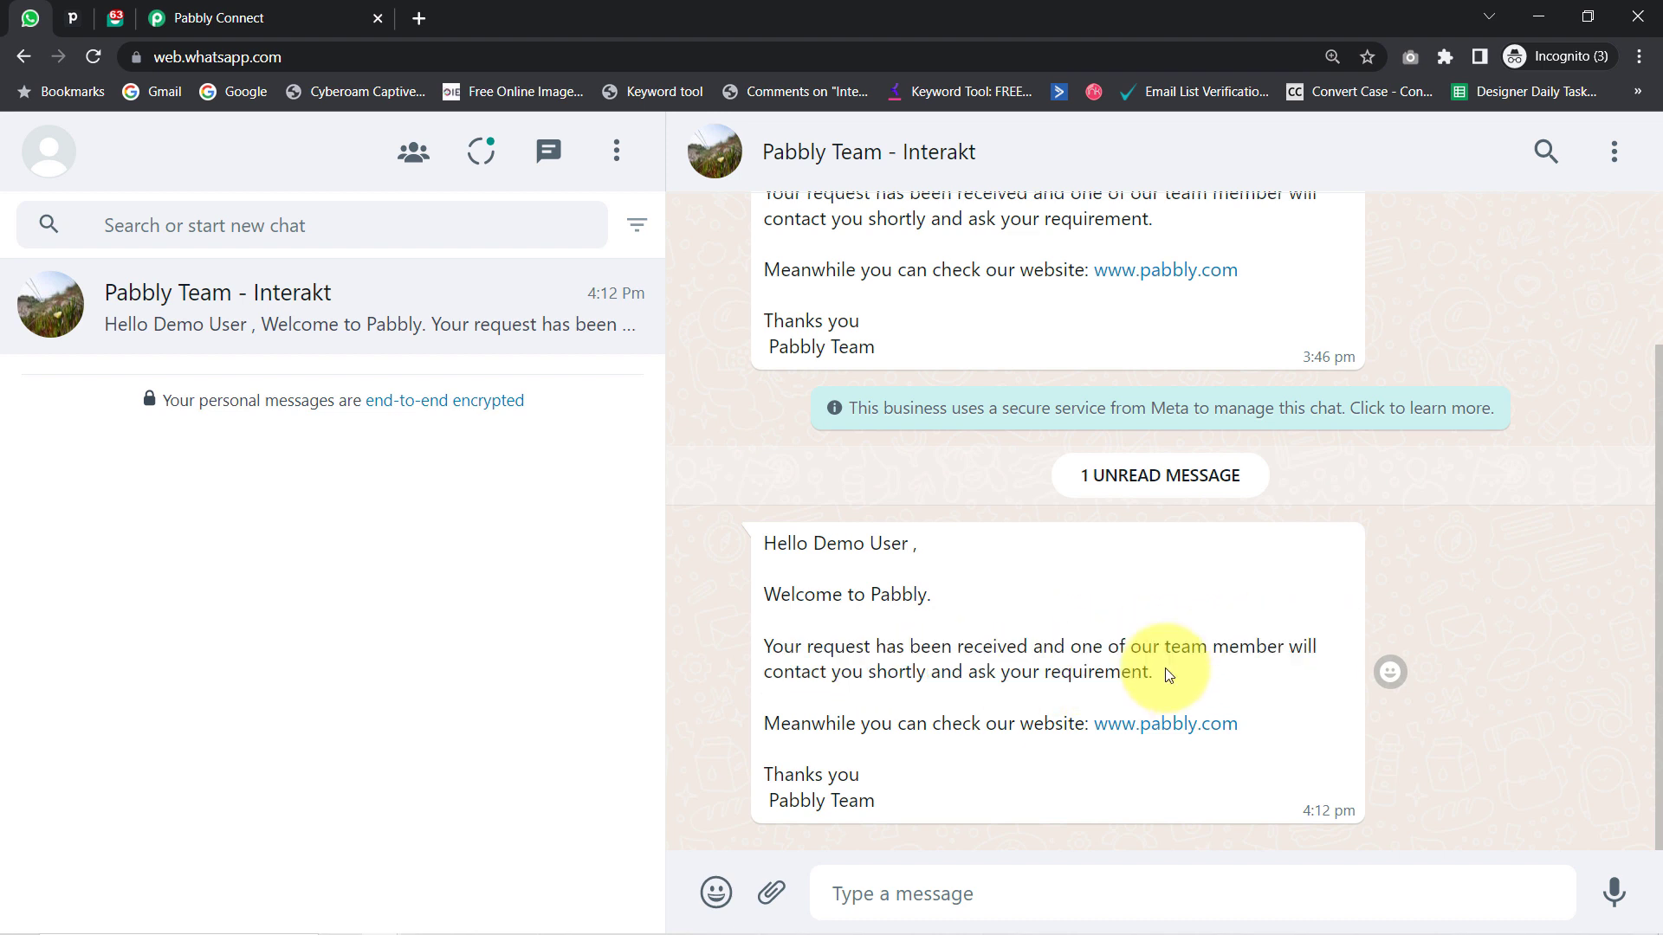
pyautogui.moveTo(899, 724); pyautogui.dragTo(1013, 724)
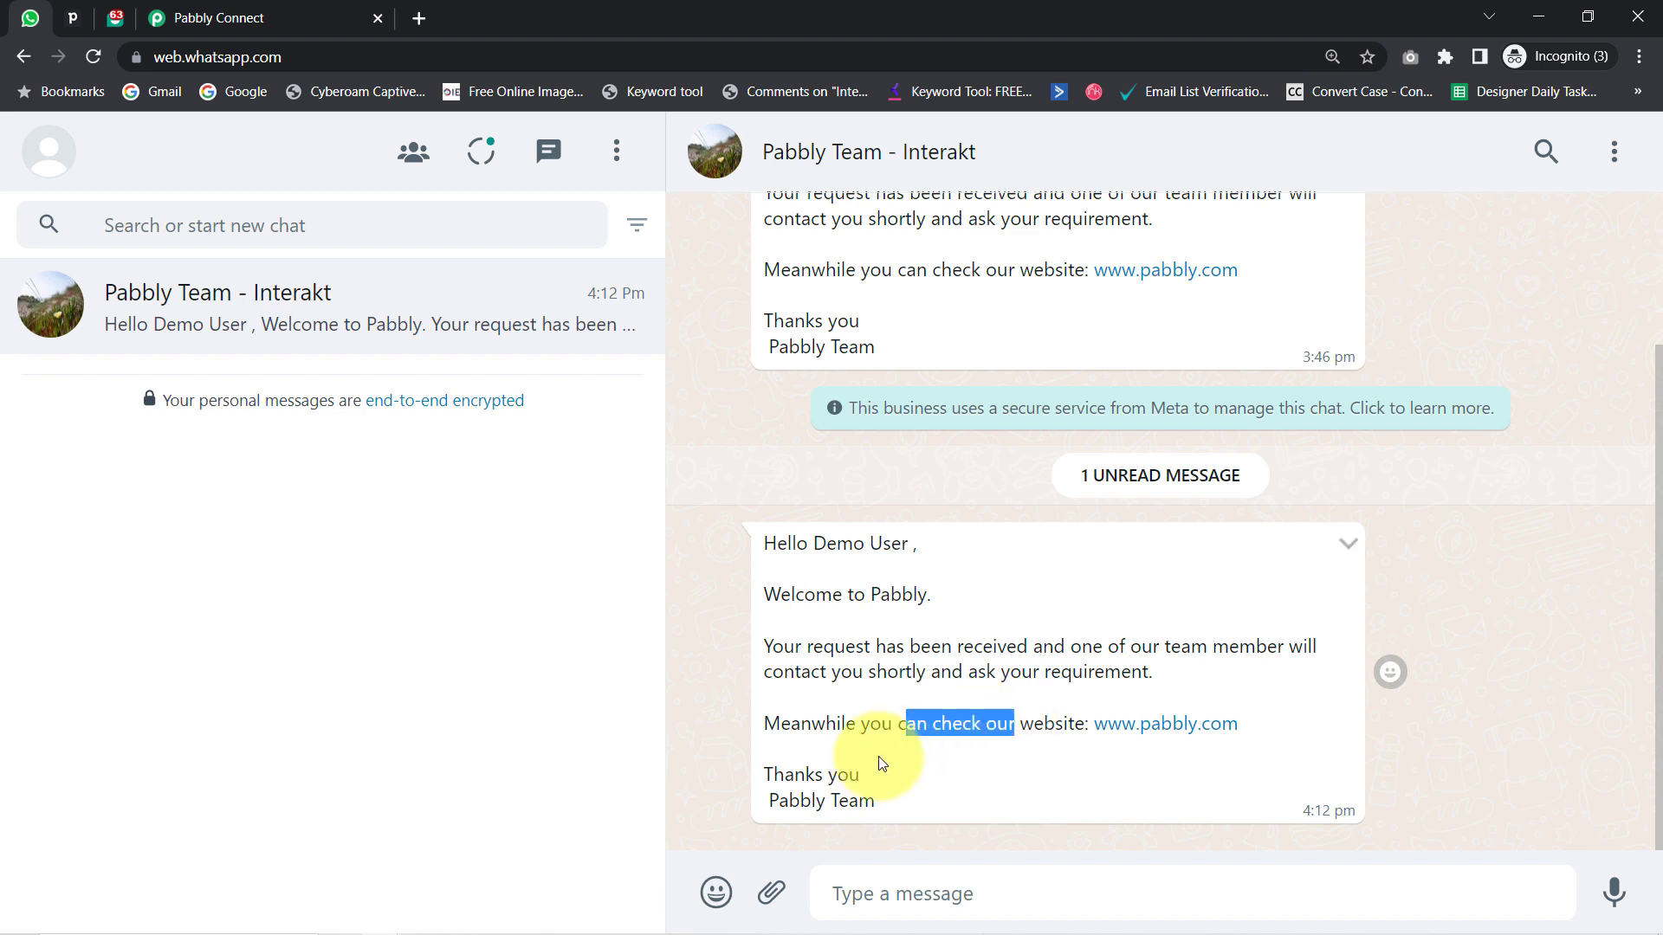
pyautogui.moveTo(806, 775); pyautogui.dragTo(873, 800)
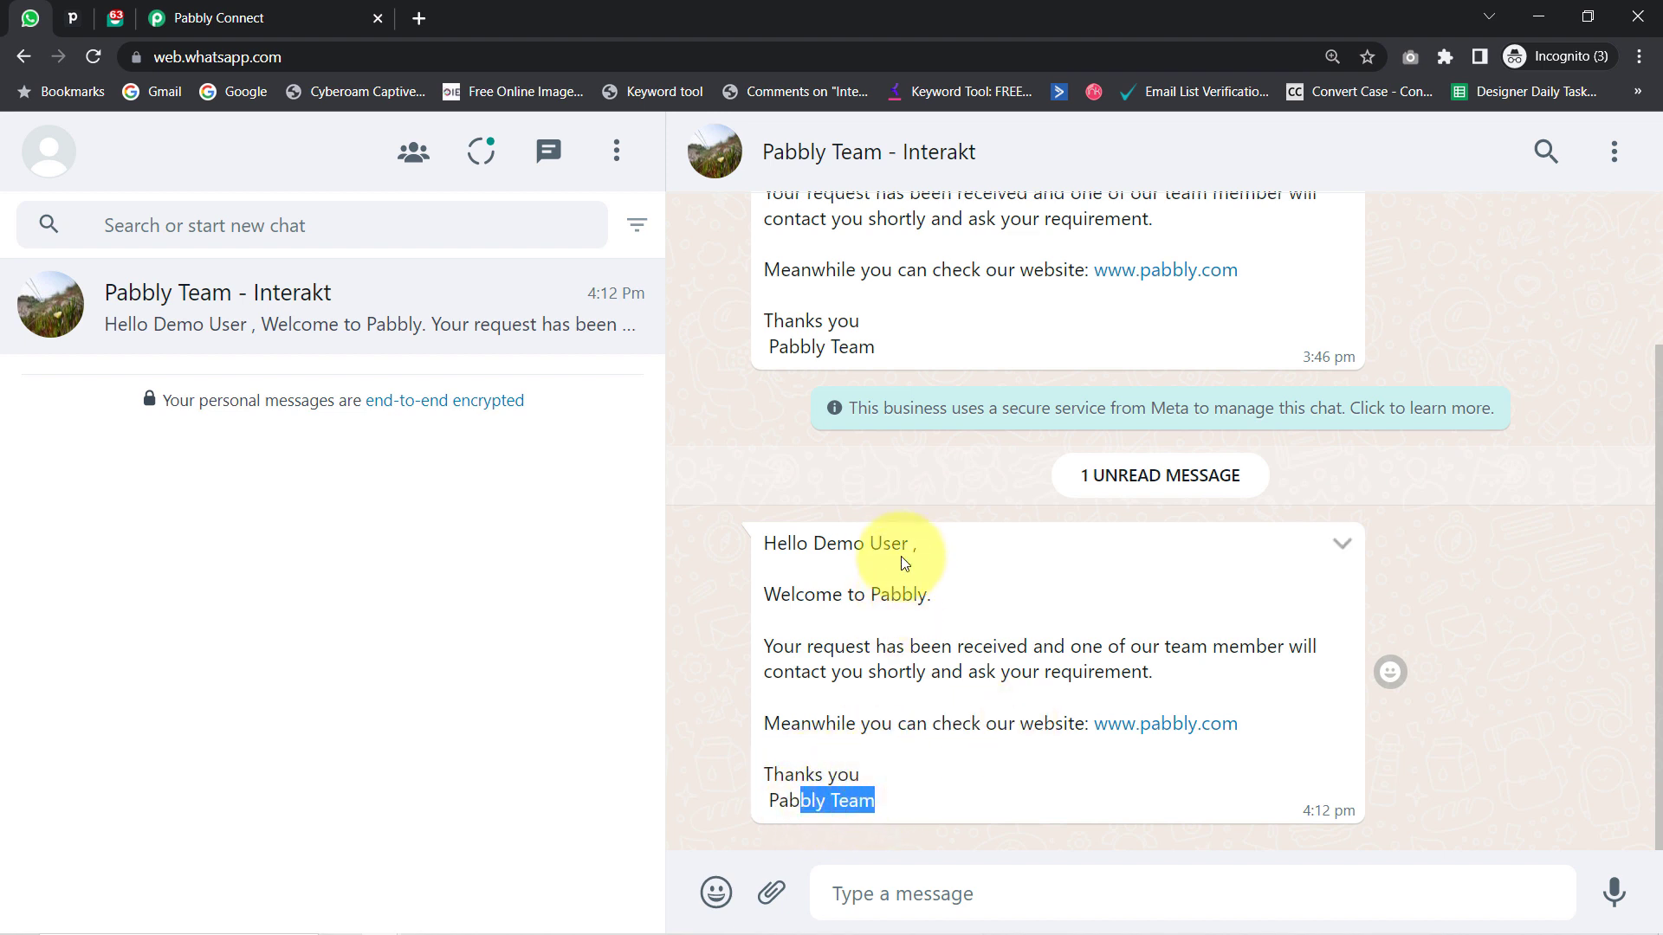
pyautogui.moveTo(809, 545); pyautogui.dragTo(922, 539)
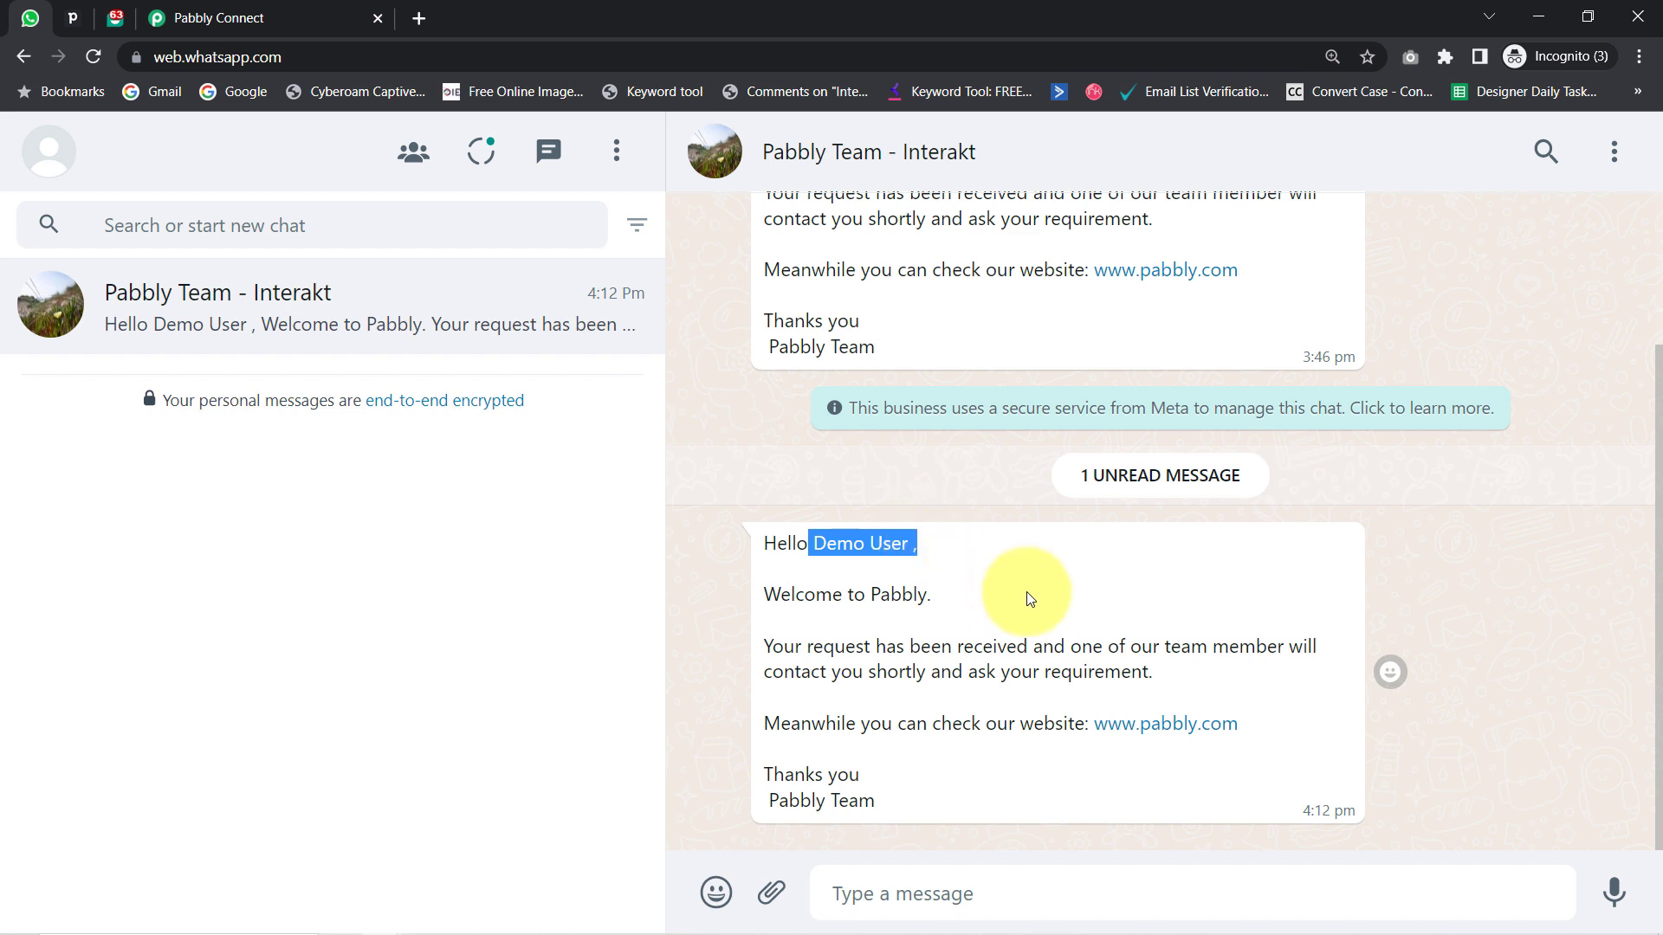
pyautogui.moveTo(1264, 733); pyautogui.dragTo(1067, 729)
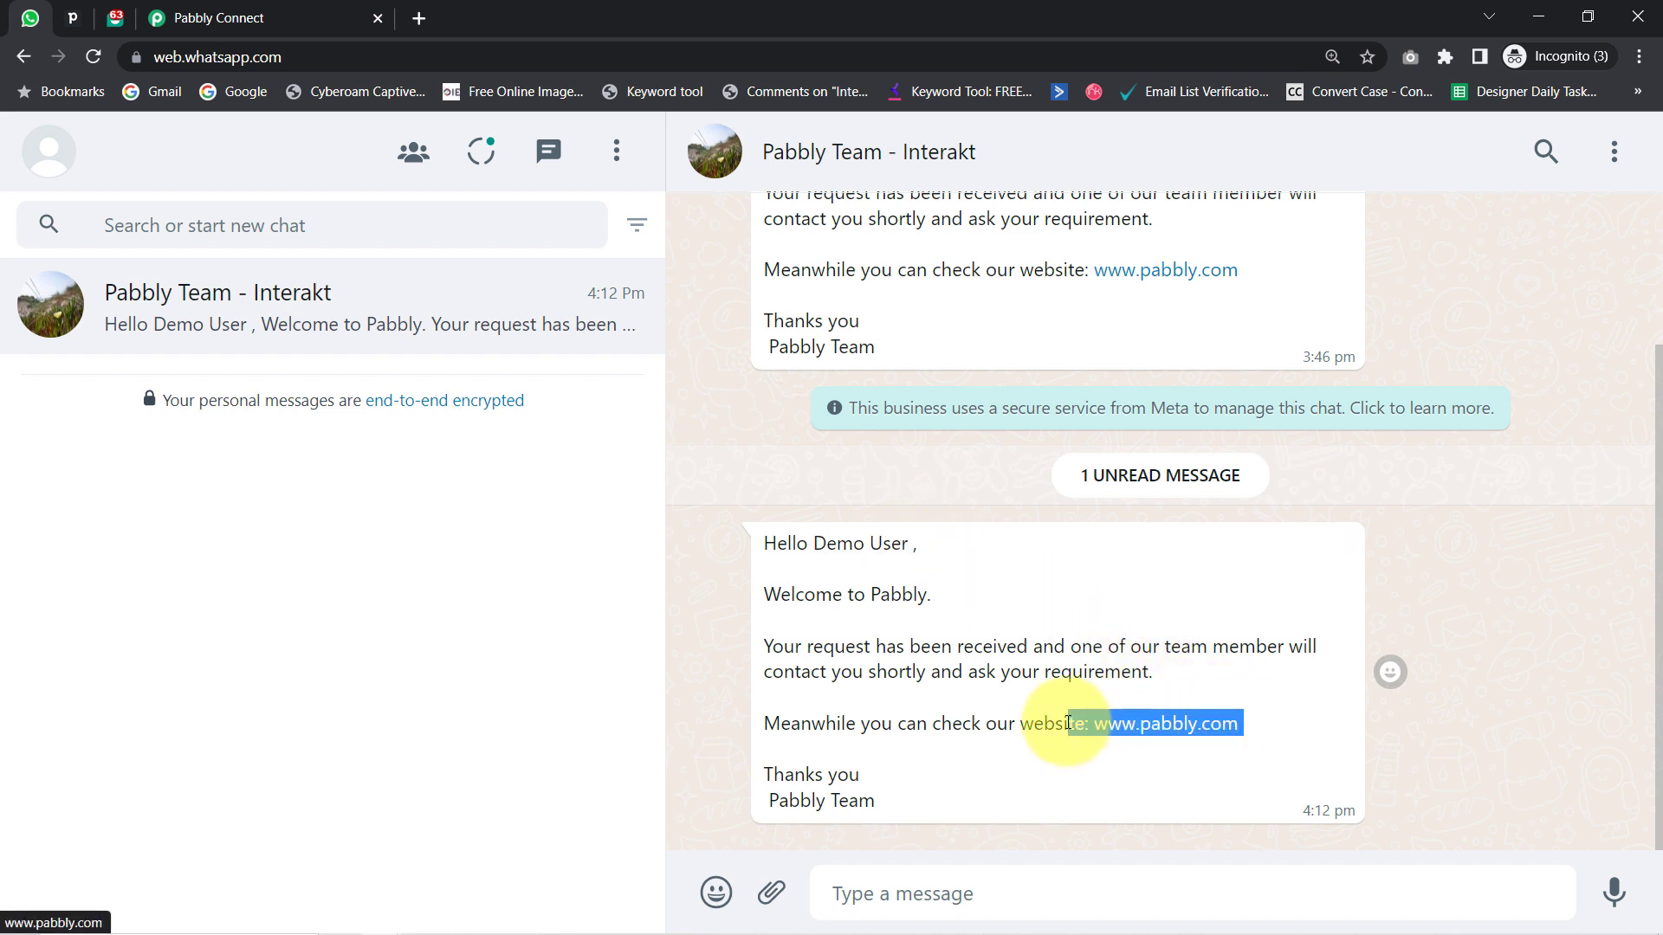
pyautogui.moveTo(900, 809); pyautogui.dragTo(821, 805)
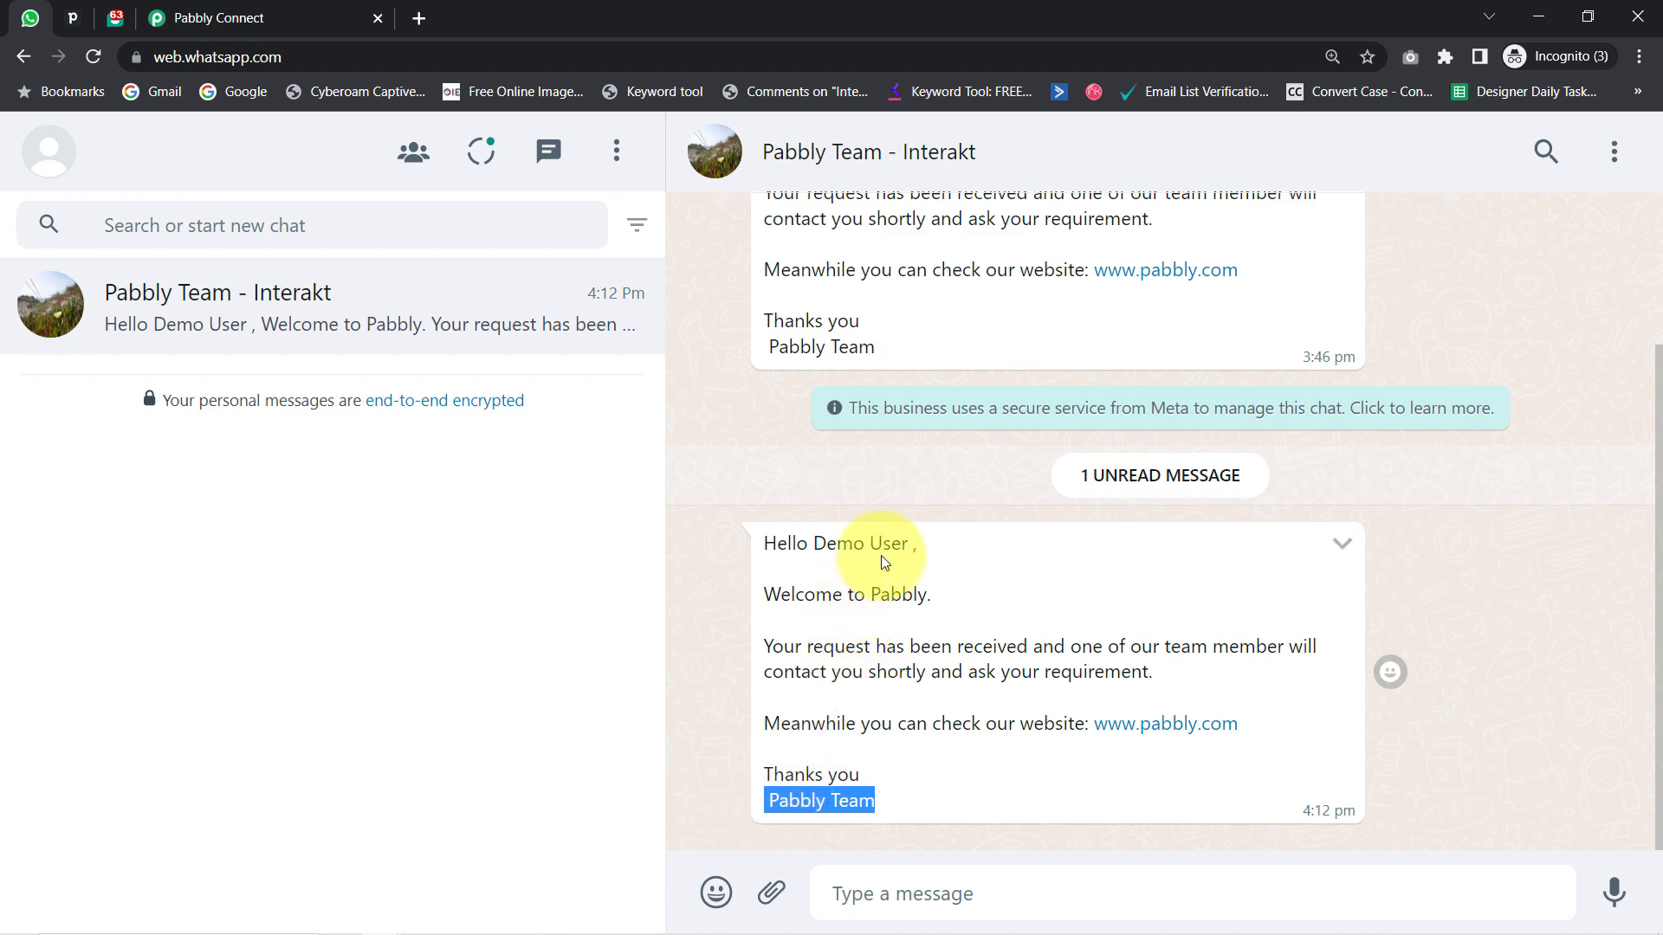
# - Check the Leads Inbox in Pipedrive, then return to Pabbly Connect and collapse the Interakt action step
pyautogui.click(73, 17)
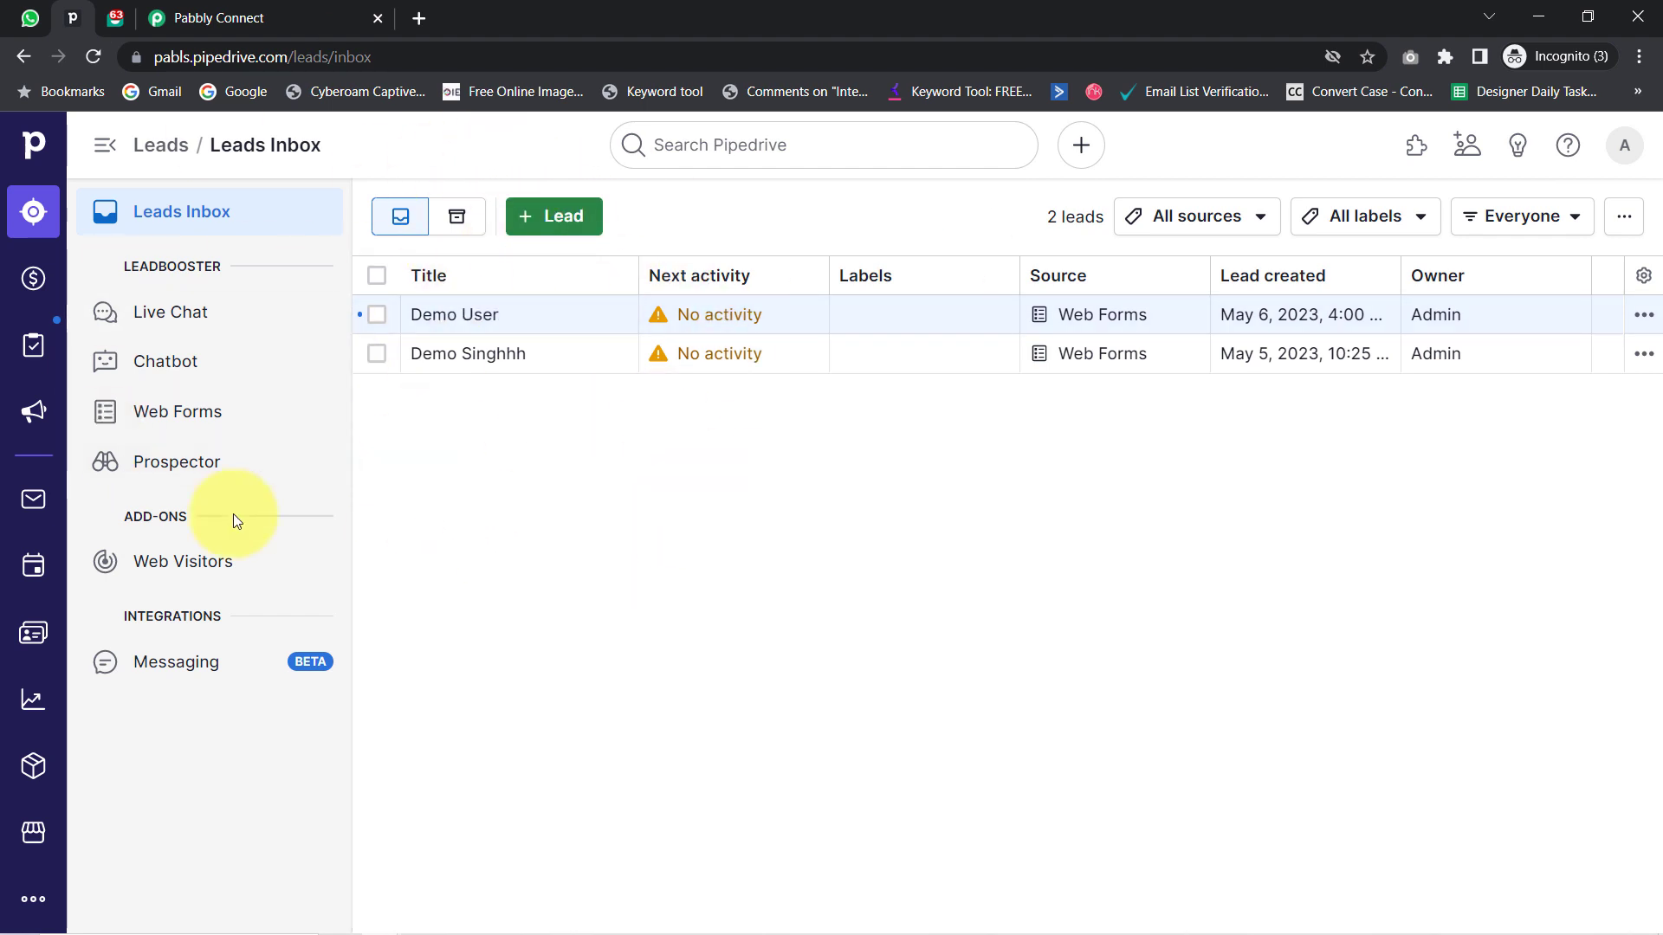
pyautogui.click(199, 17)
pyautogui.moveTo(1656, 675); pyautogui.dragTo(1656, 130)
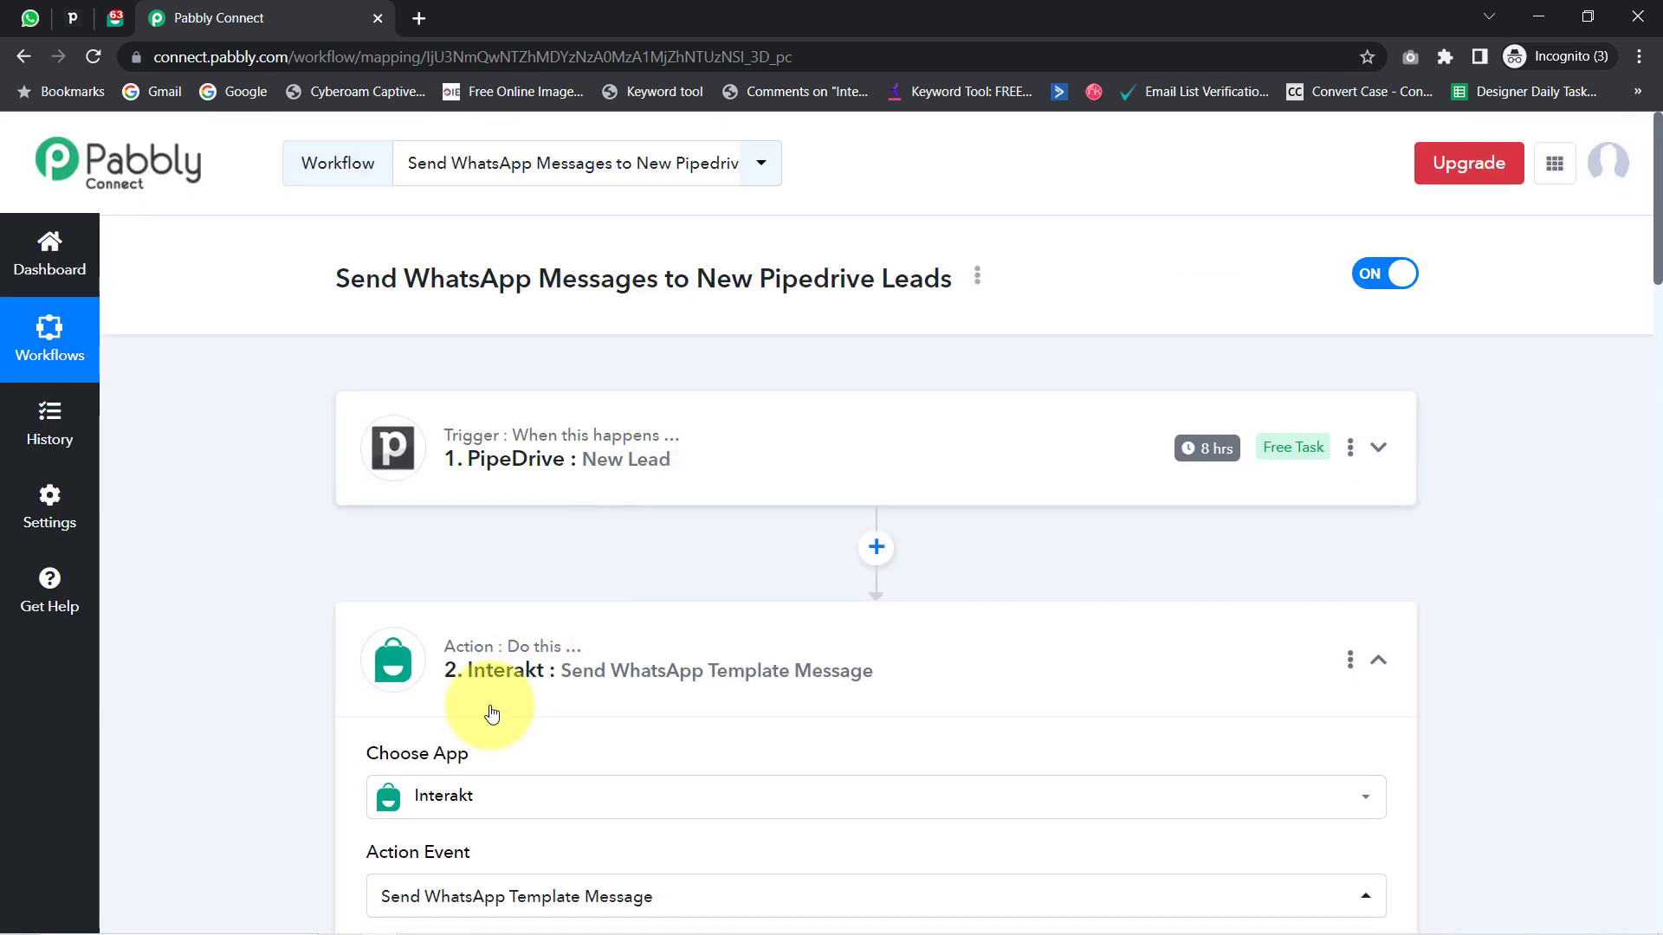
pyautogui.click(483, 698)
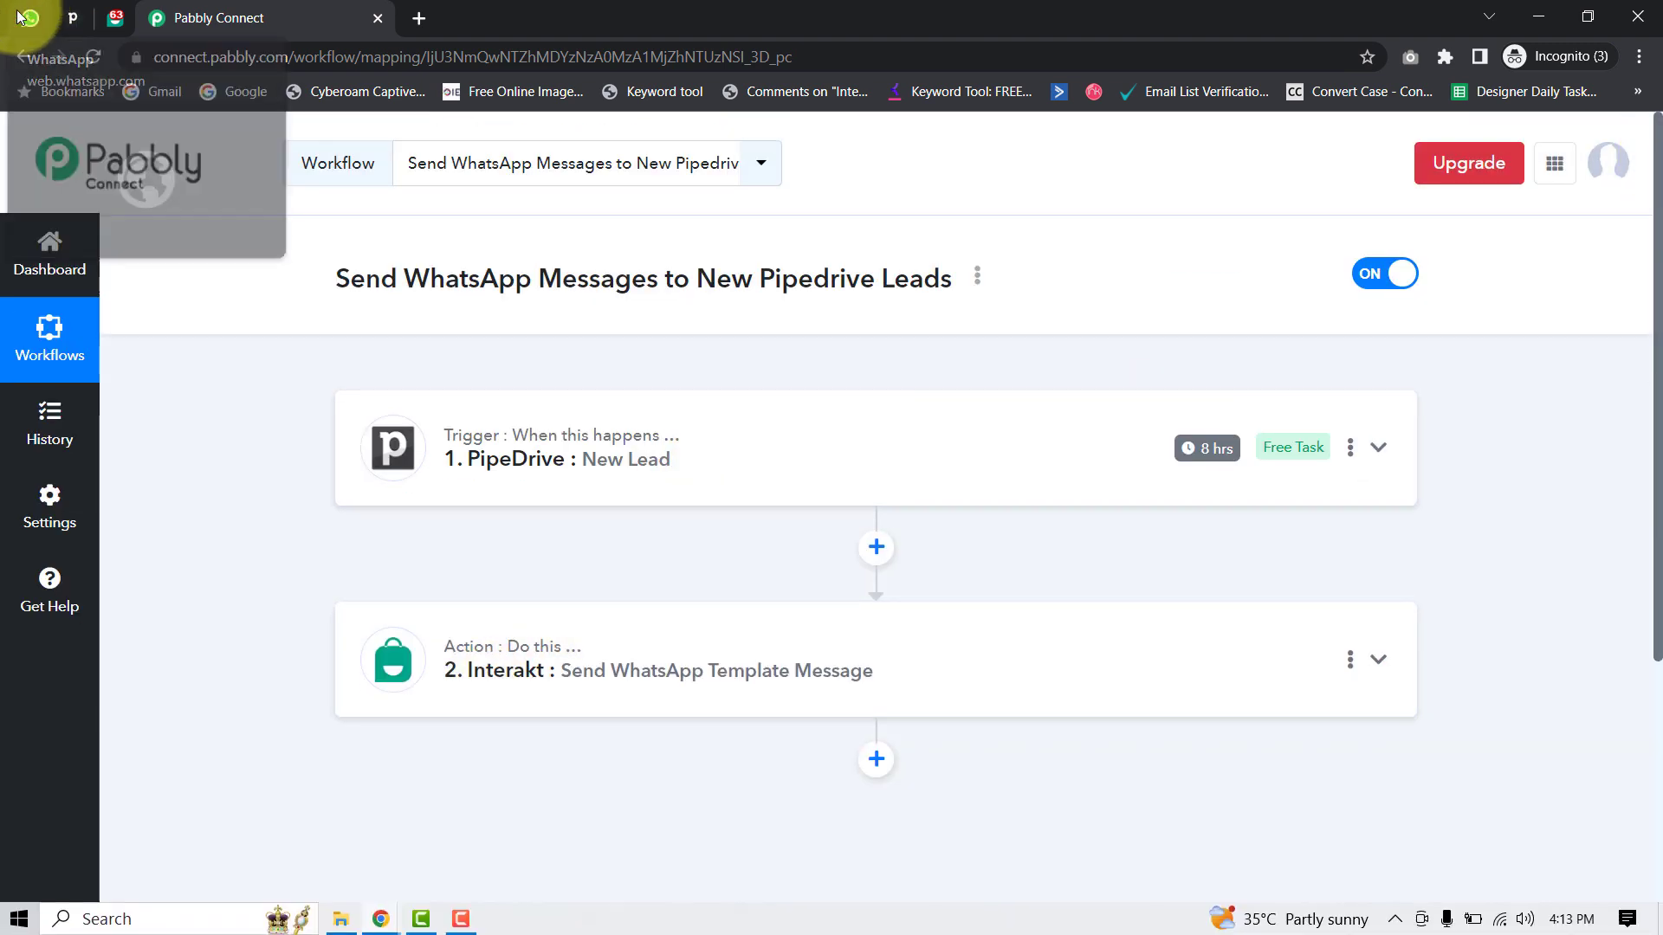
# - In WhatsApp Web, delete the earlier 3:46 pm welcome message for yourself and review the remaining message
pyautogui.click(39, 13)
pyautogui.scroll(1, 756, 528)
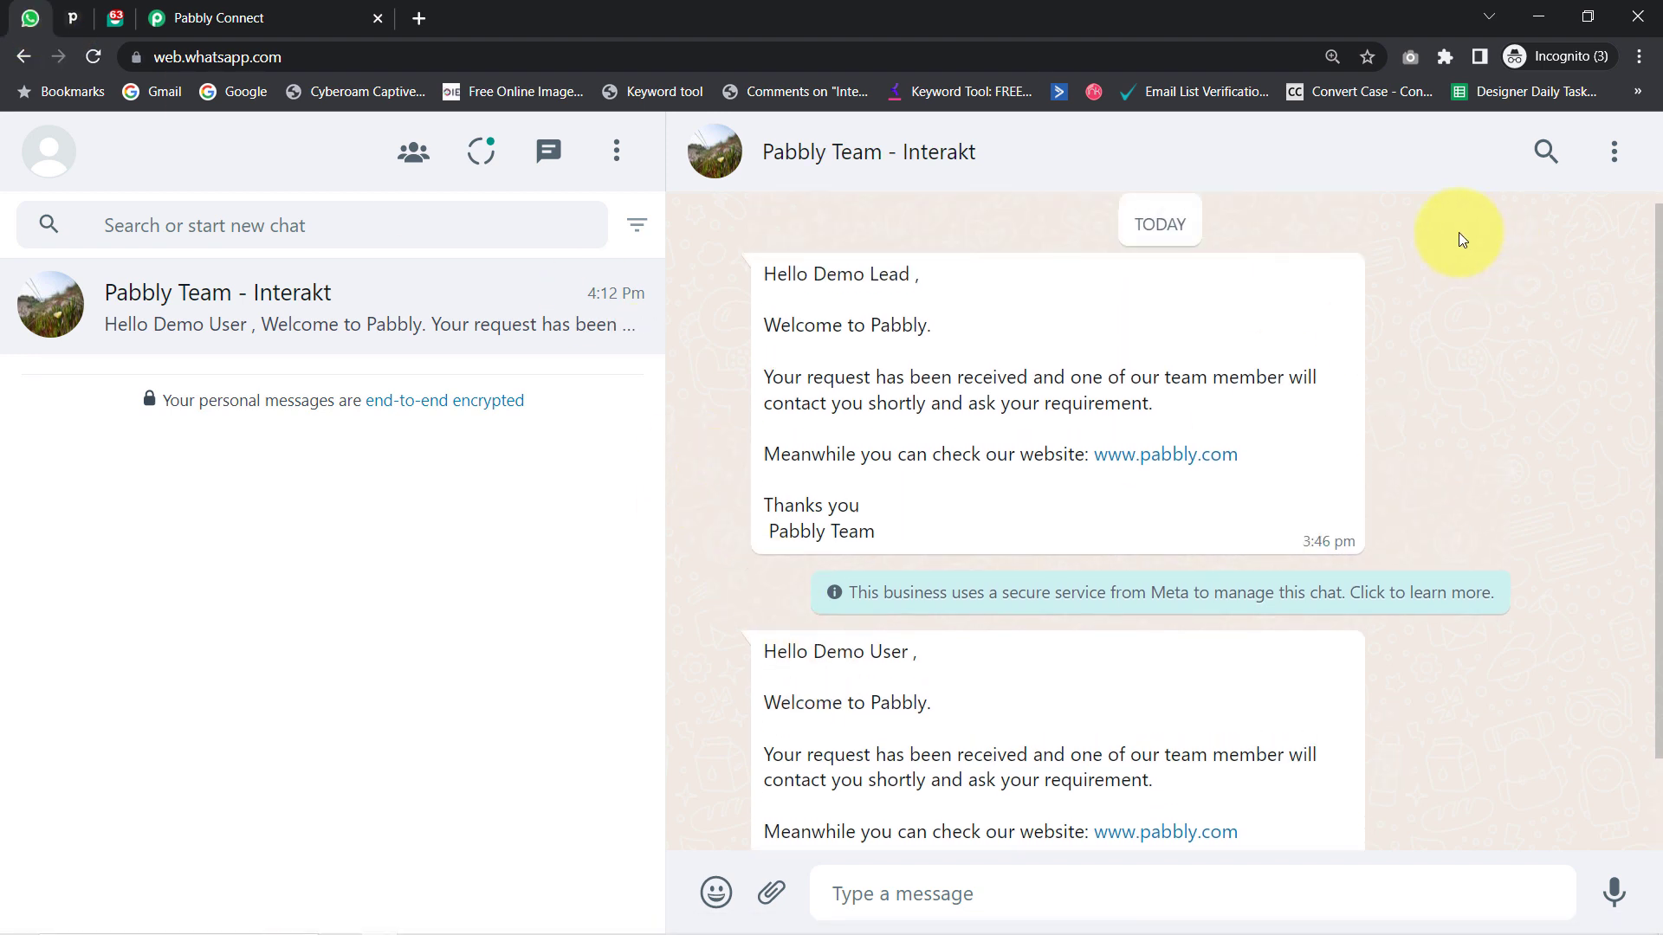
pyautogui.click(1343, 275)
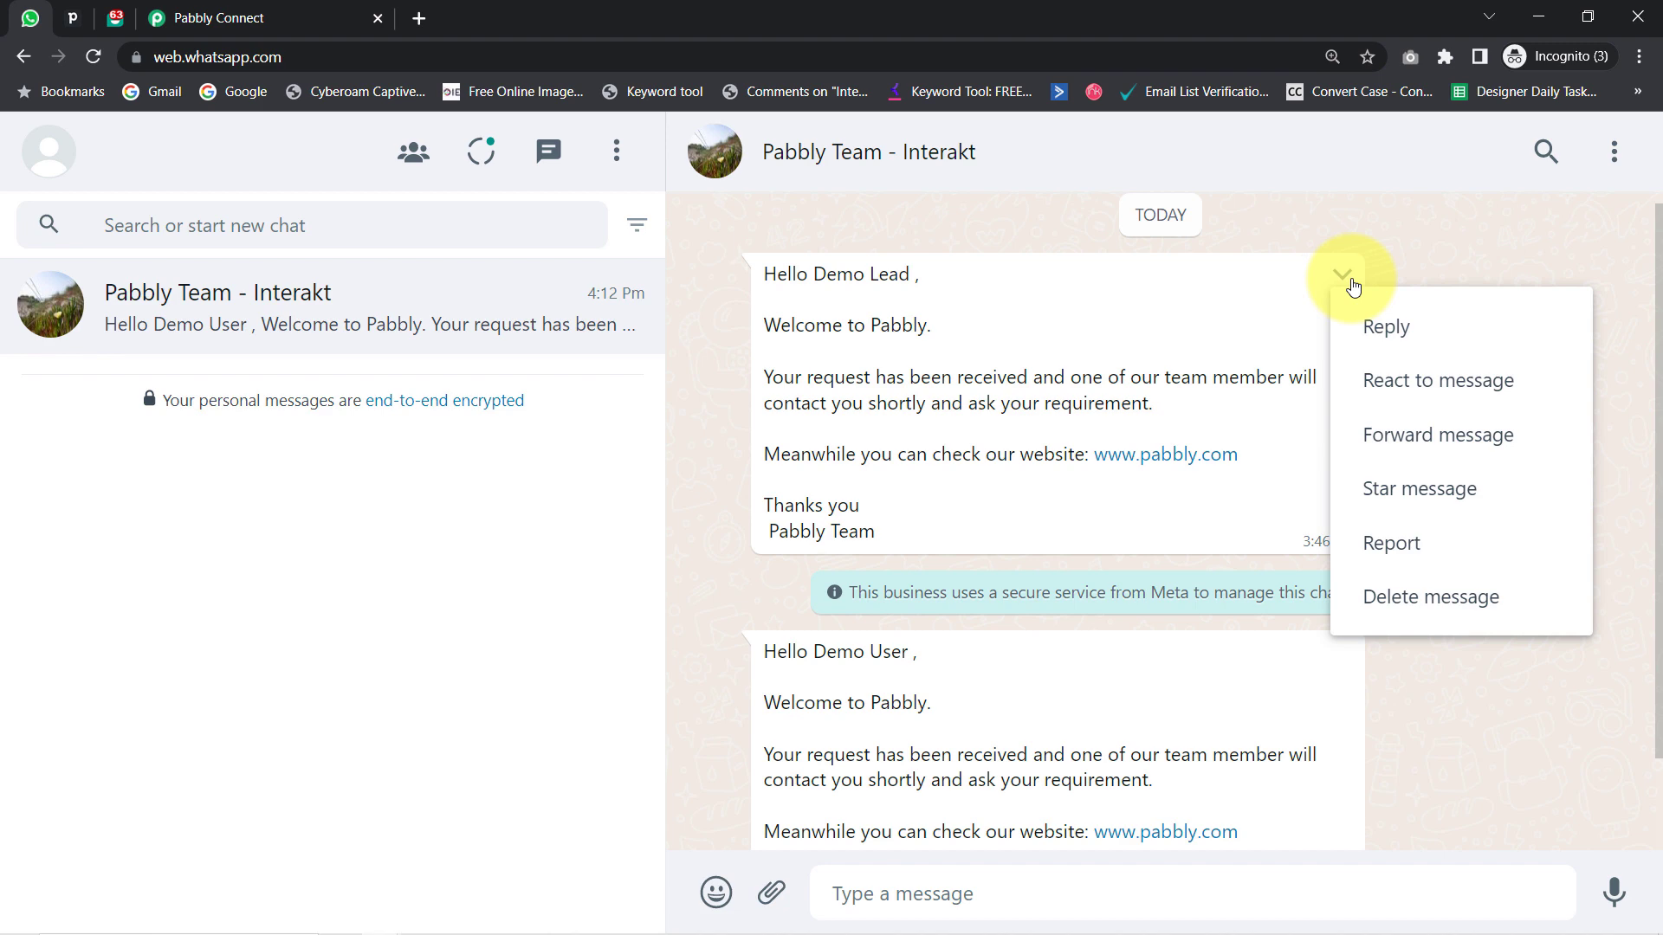
pyautogui.click(1385, 600)
pyautogui.click(1082, 574)
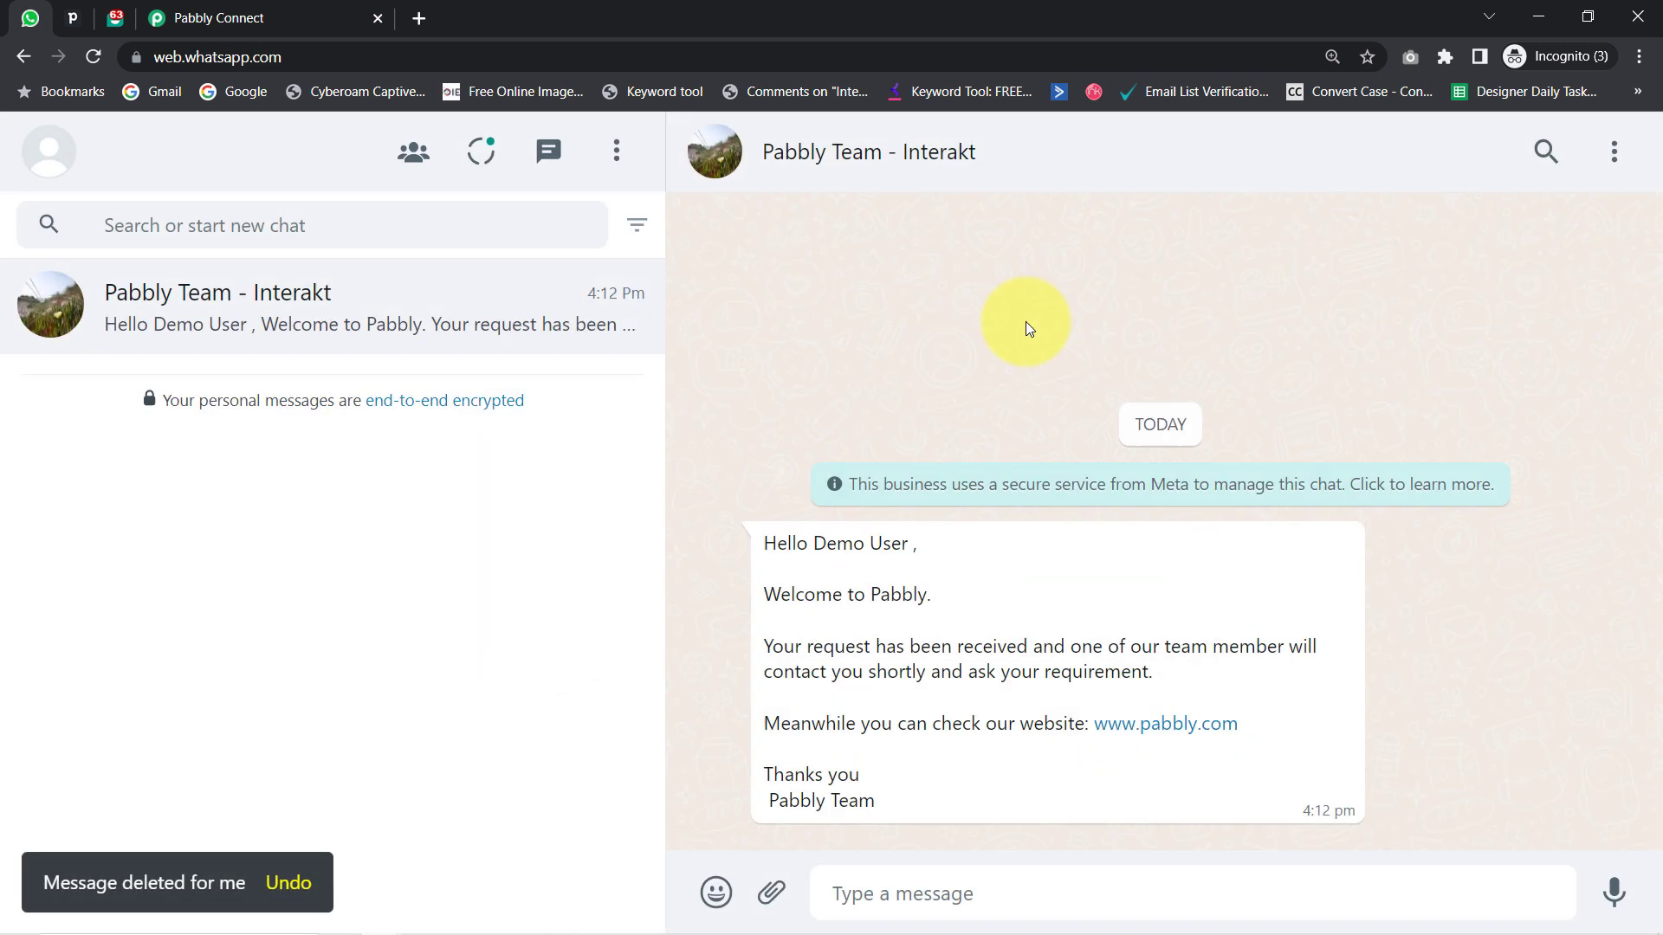
pyautogui.moveTo(787, 543); pyautogui.dragTo(881, 810)
pyautogui.click(814, 773)
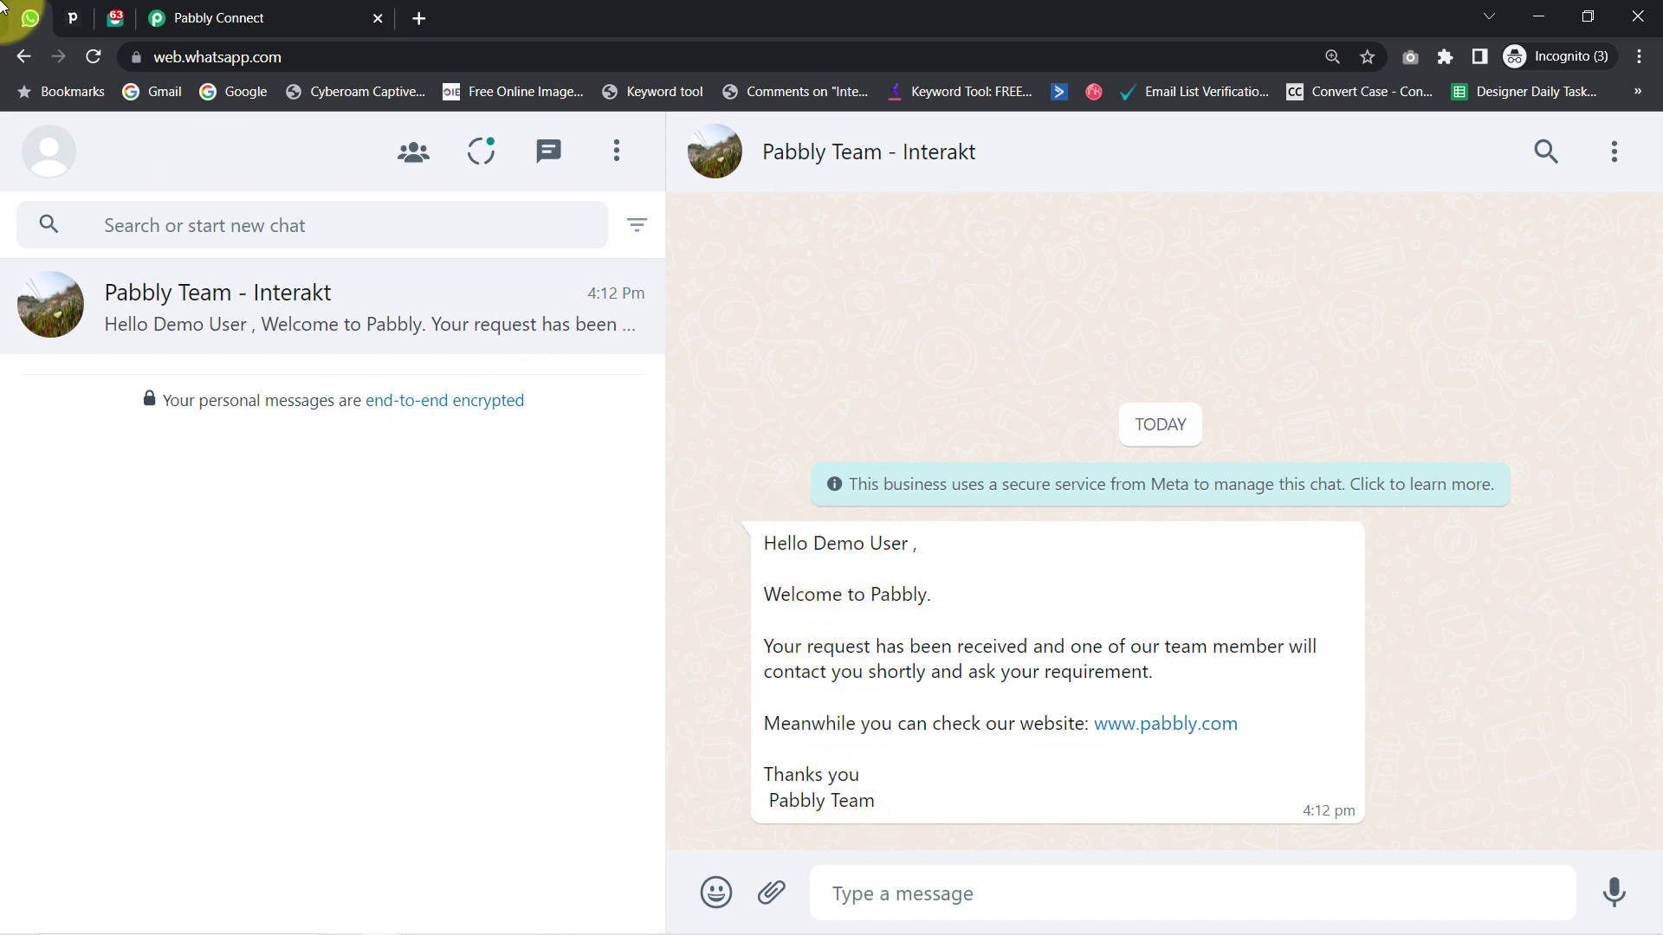
# - Switch to Pabbly Connect, copy the share link of the Send WhatsApp Messages to New Pipedrive Leads workflow, and close the sharing dialog
pyautogui.click(179, 9)
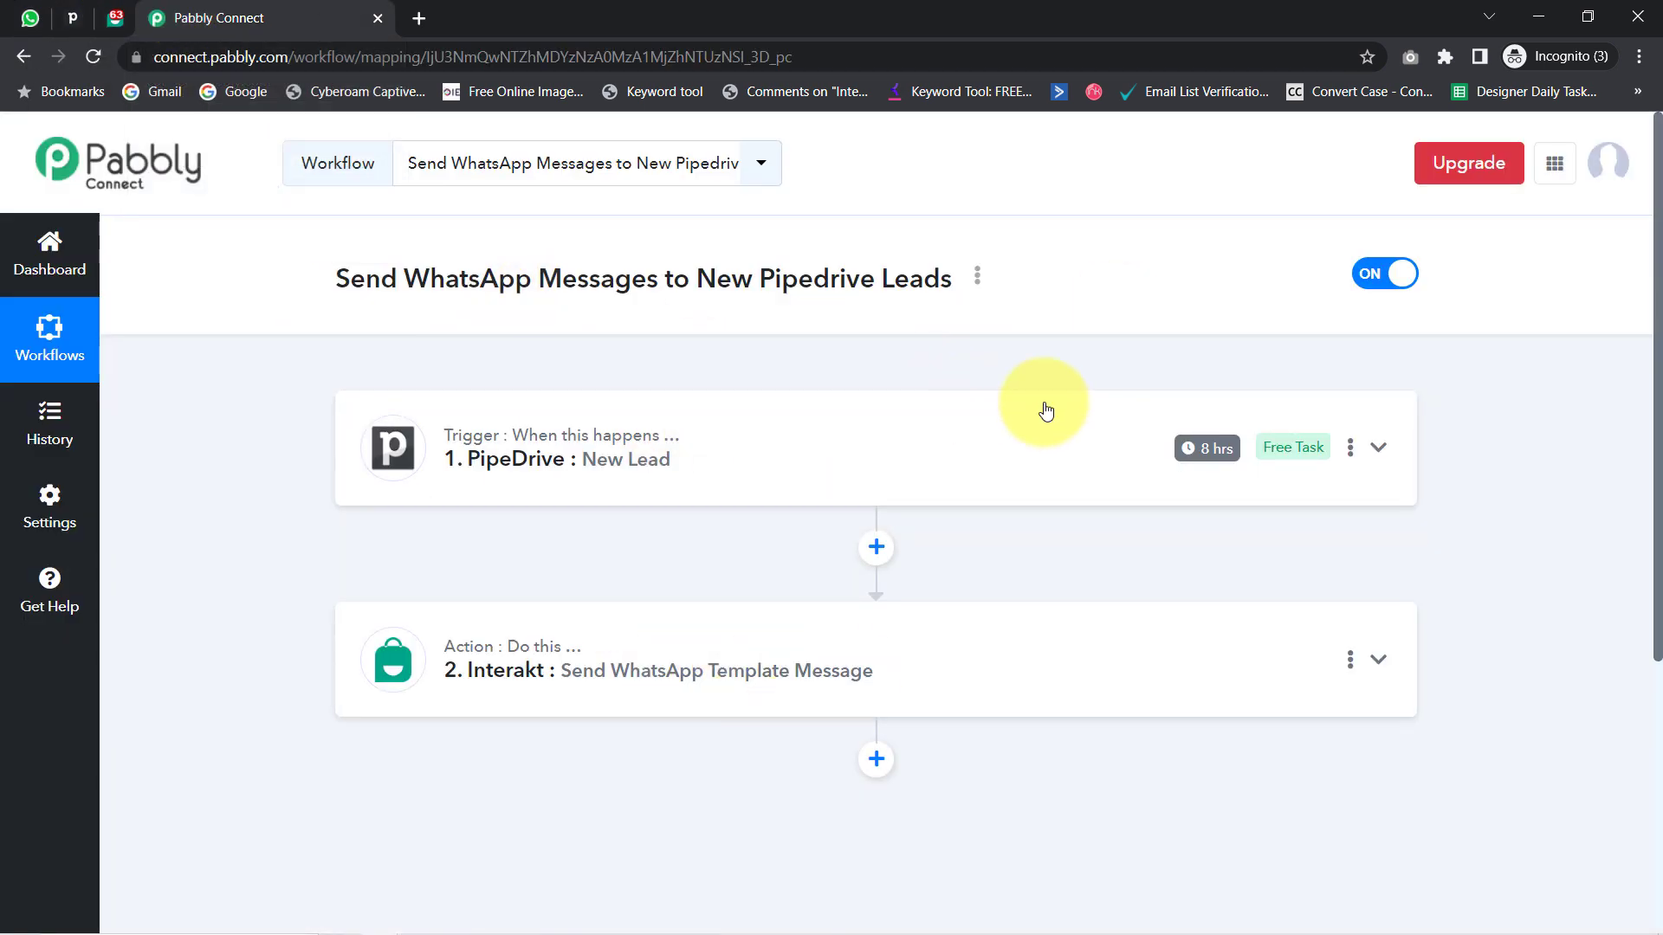
pyautogui.click(978, 279)
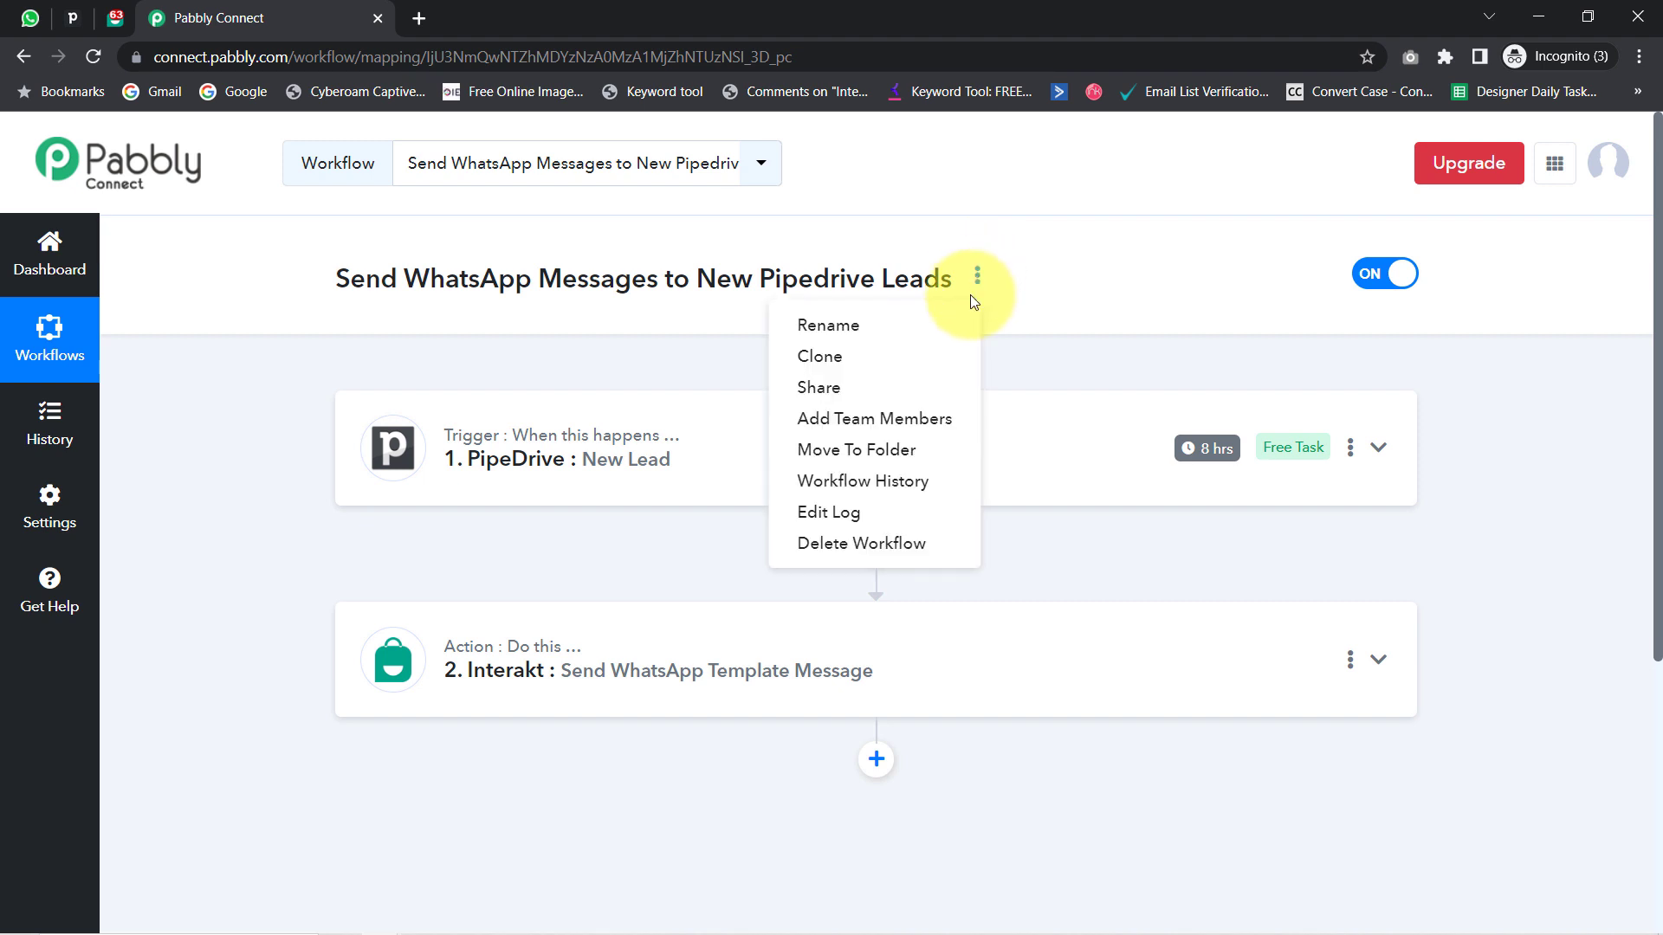
pyautogui.click(684, 375)
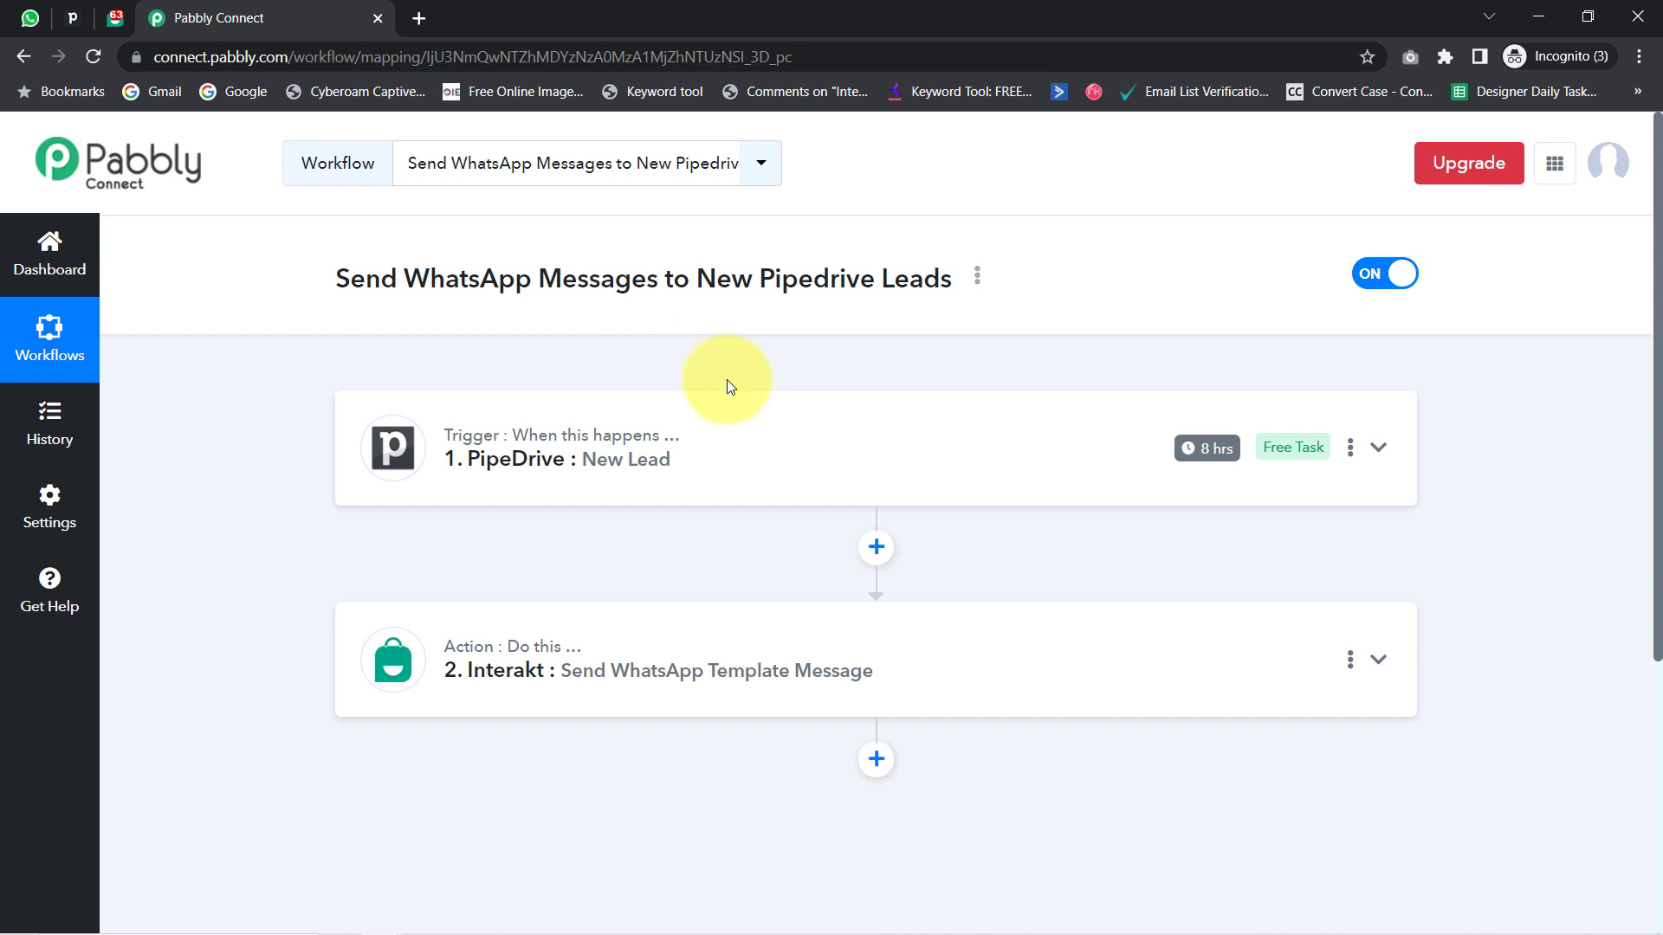
pyautogui.click(978, 277)
pyautogui.click(865, 393)
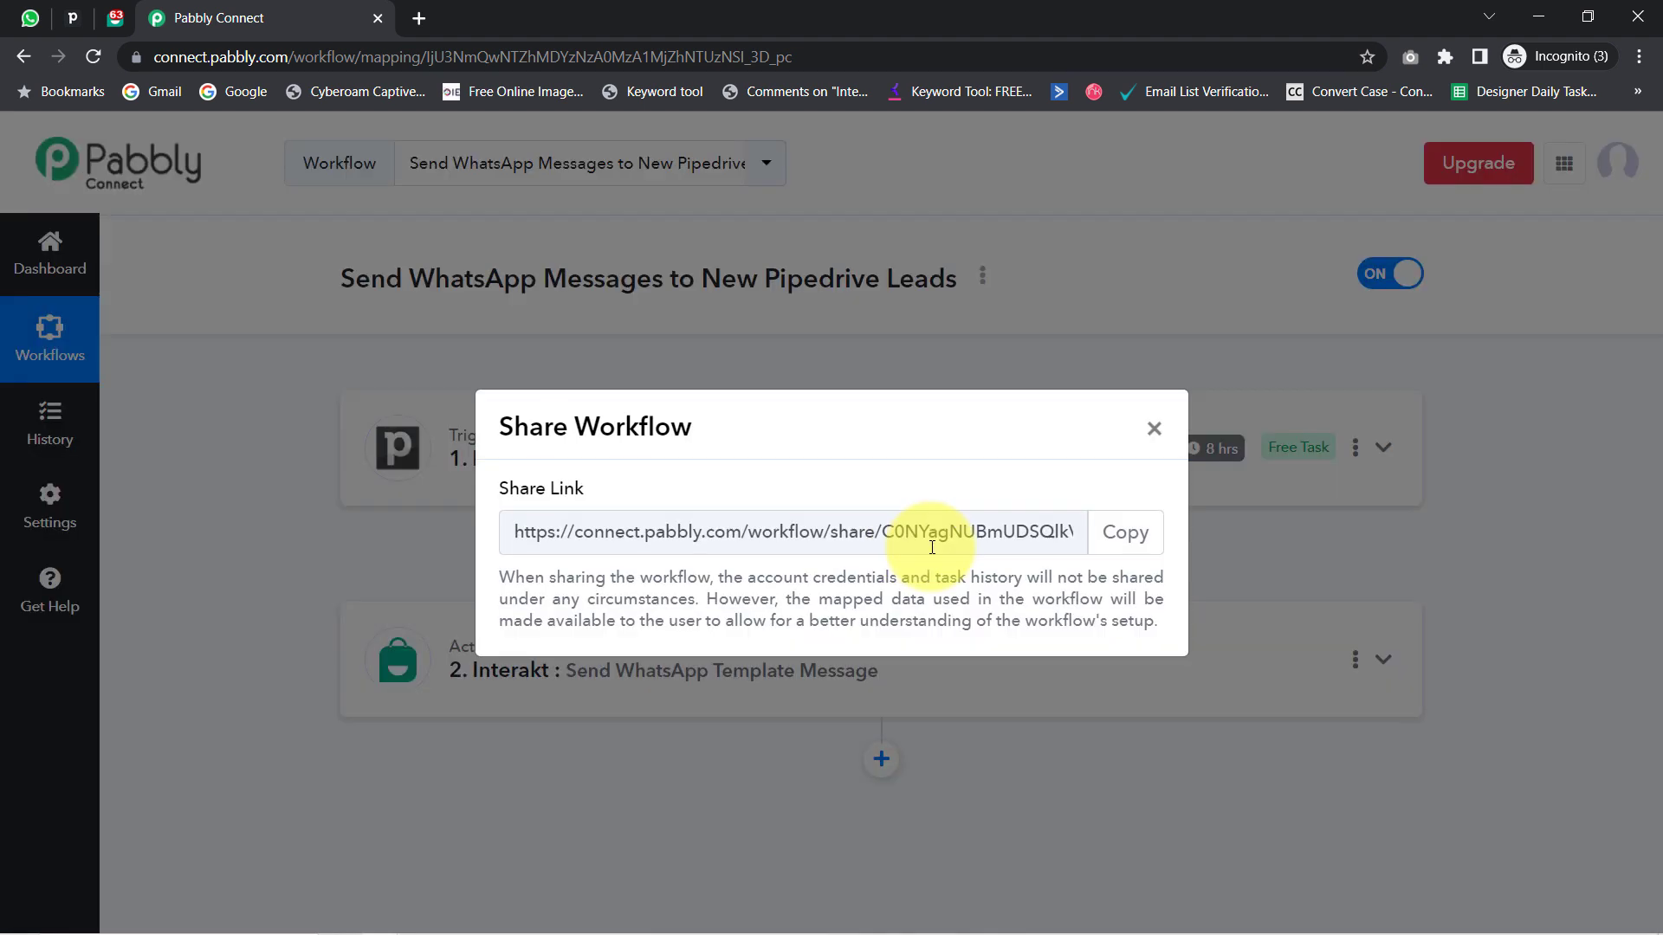
pyautogui.click(1125, 532)
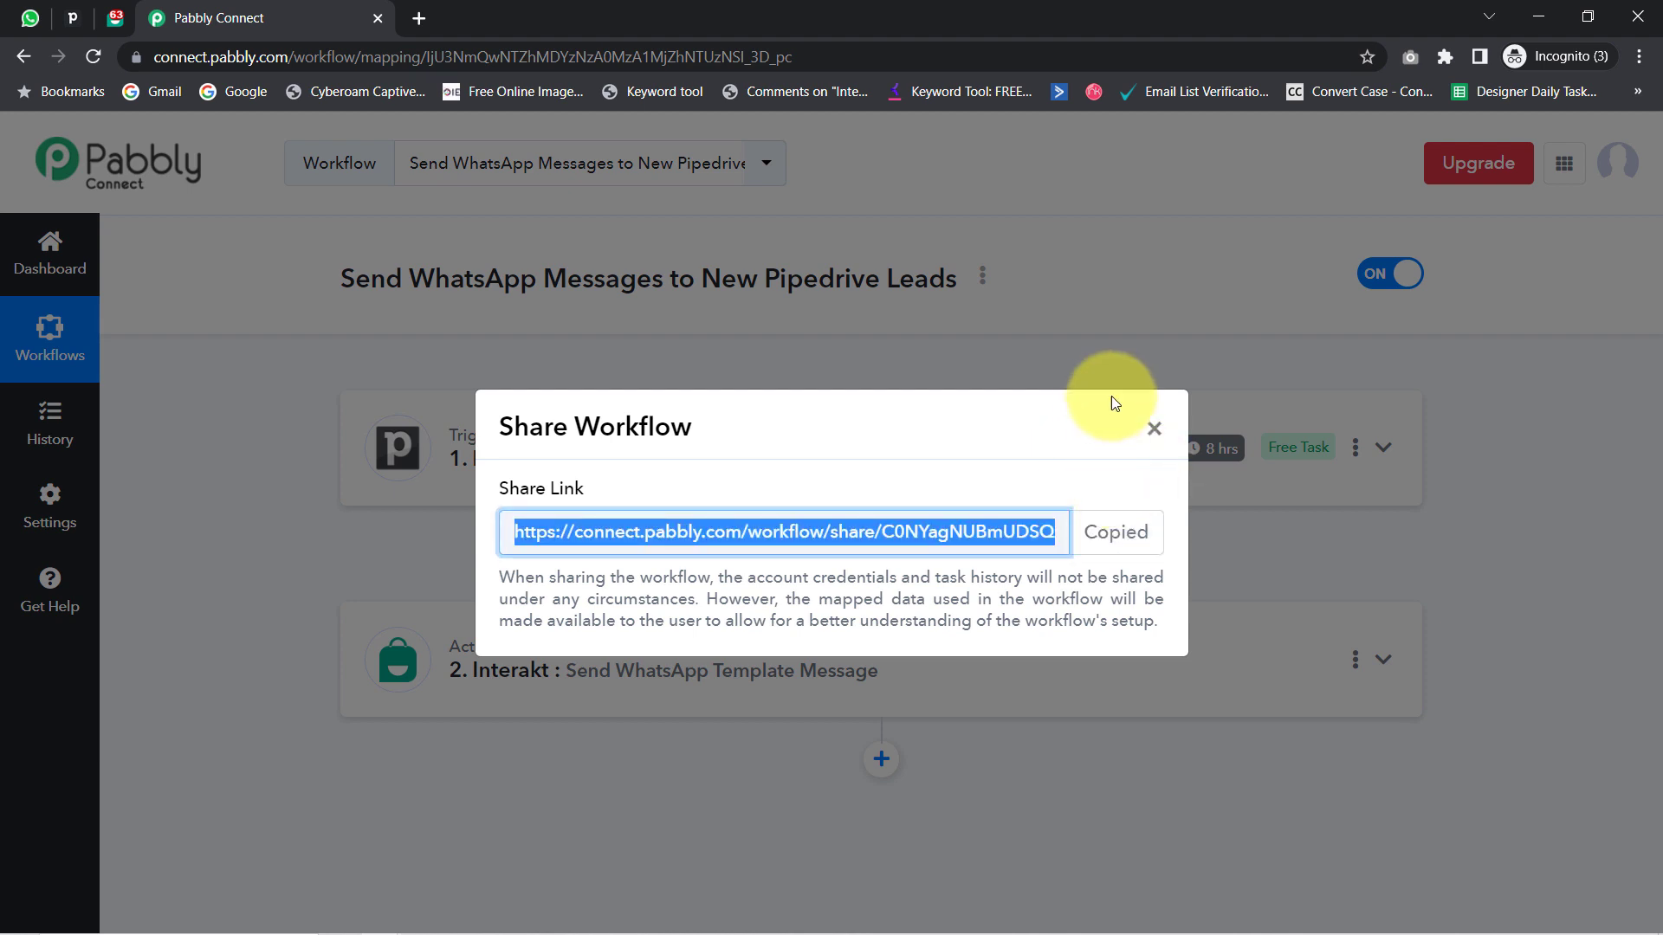
pyautogui.click(1154, 430)
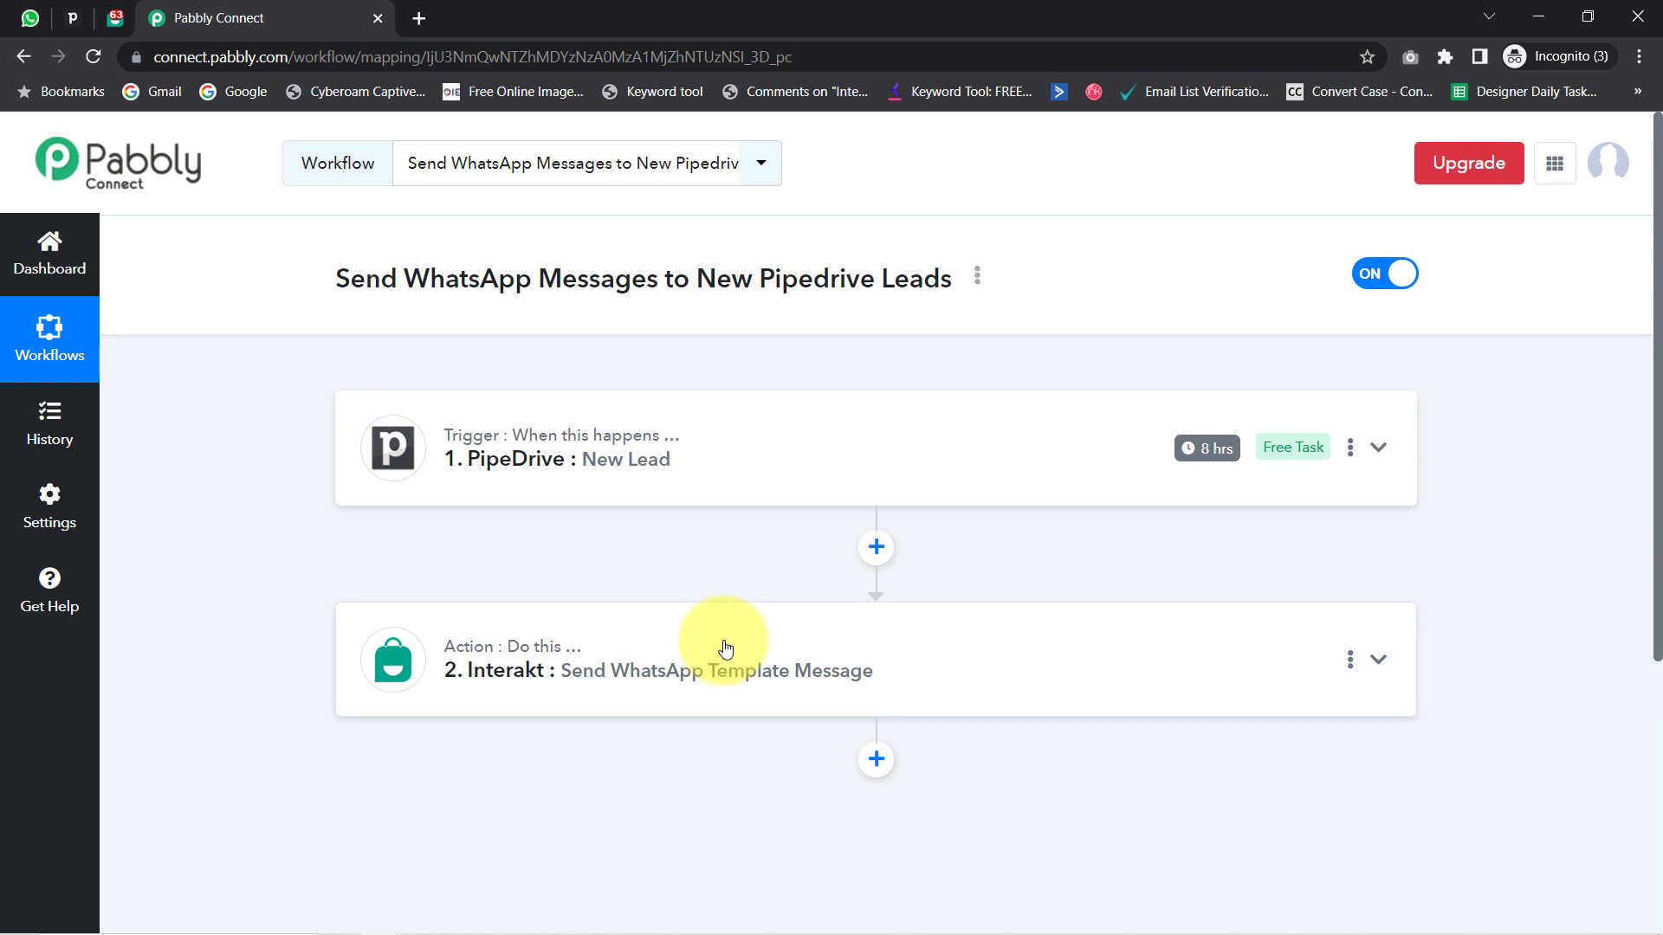